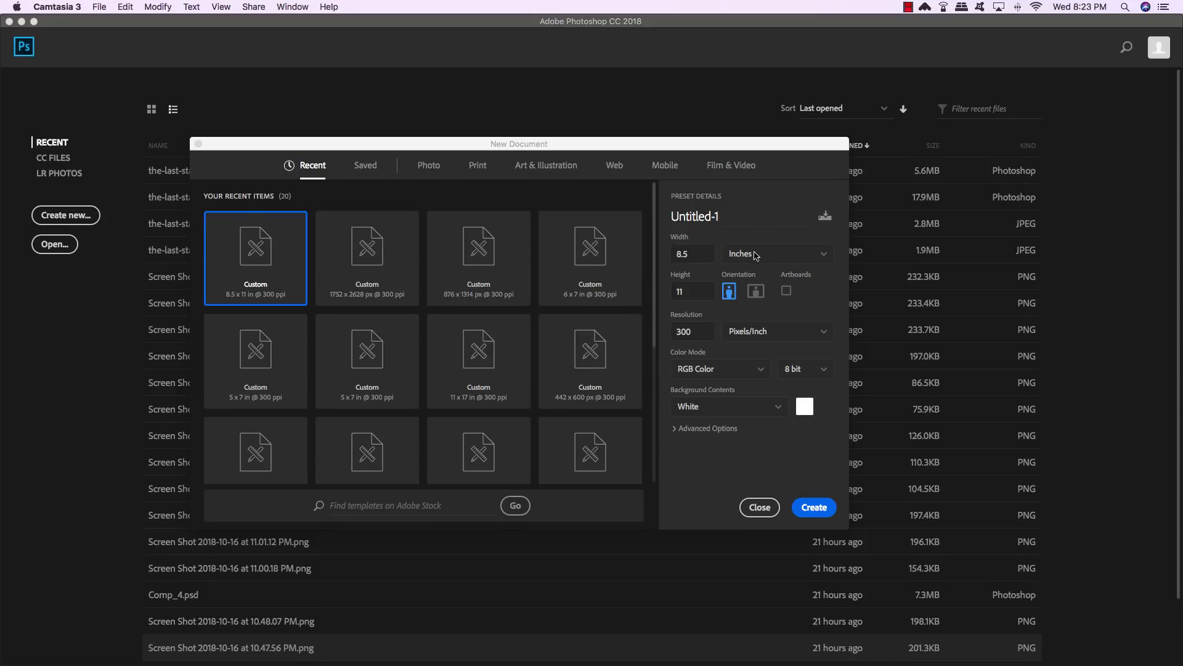
# - Create a new 8.5 x 11 inch, 300 pixels/inch RGB document named the-last-stand-menu-design
pyautogui.click(769, 250)
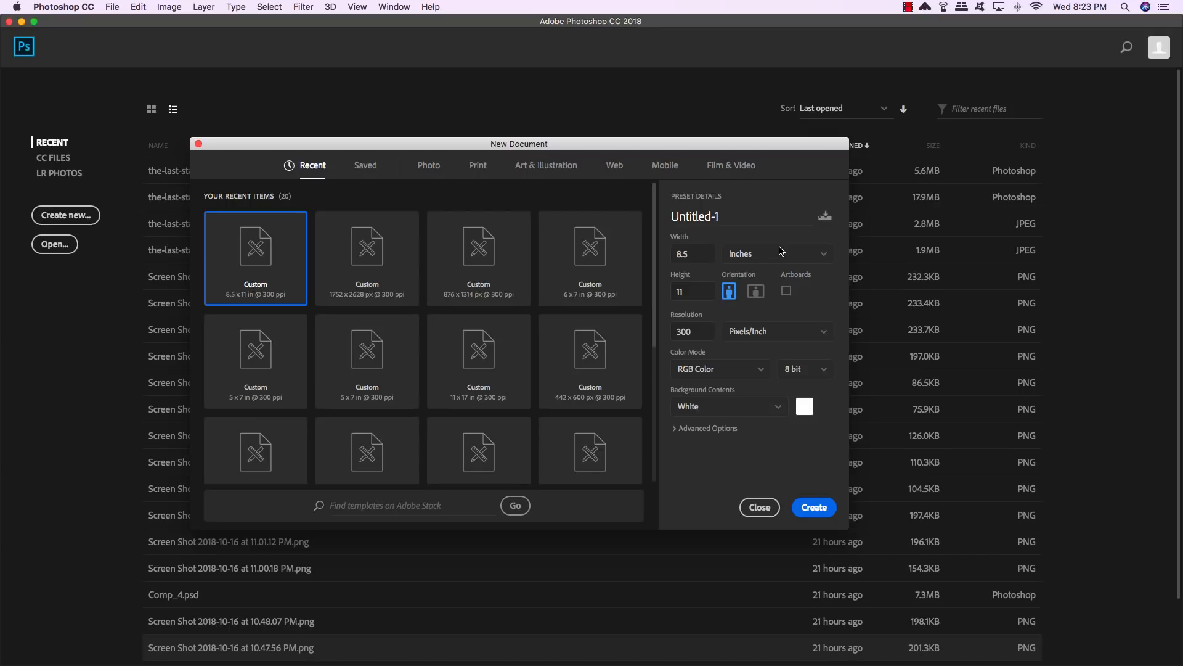
pyautogui.doubleClick(701, 333)
pyautogui.click(713, 373)
pyautogui.click(713, 369)
pyautogui.moveTo(724, 216); pyautogui.dragTo(583, 207)
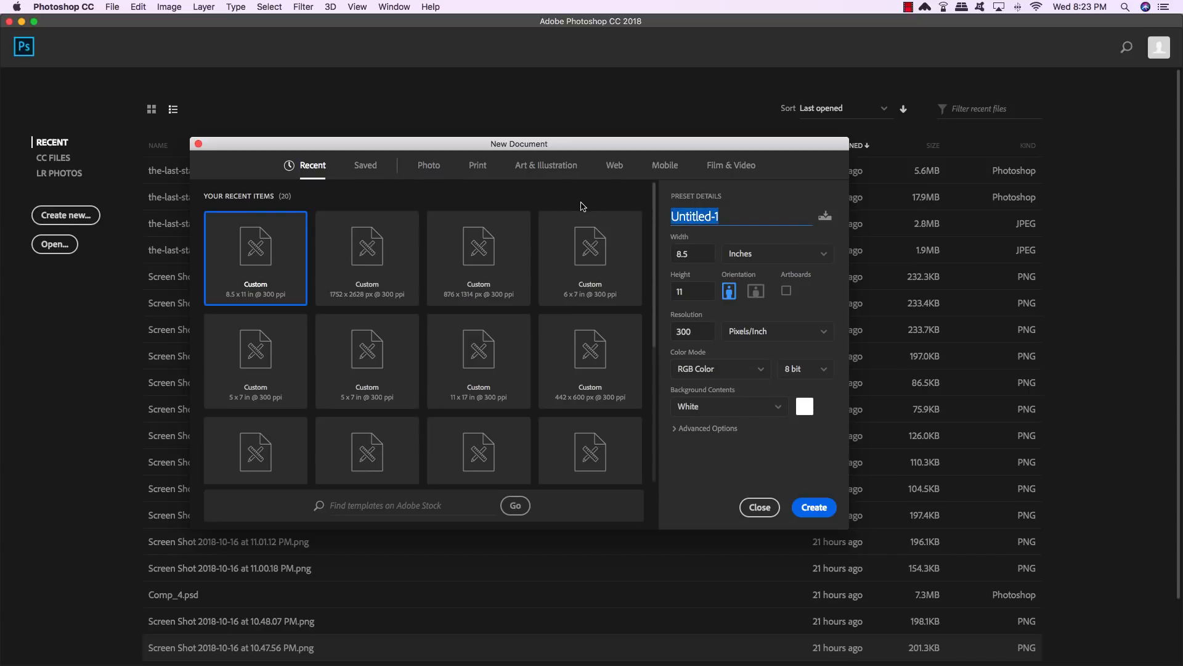
pyautogui.write('the-last-stand-menu-design')
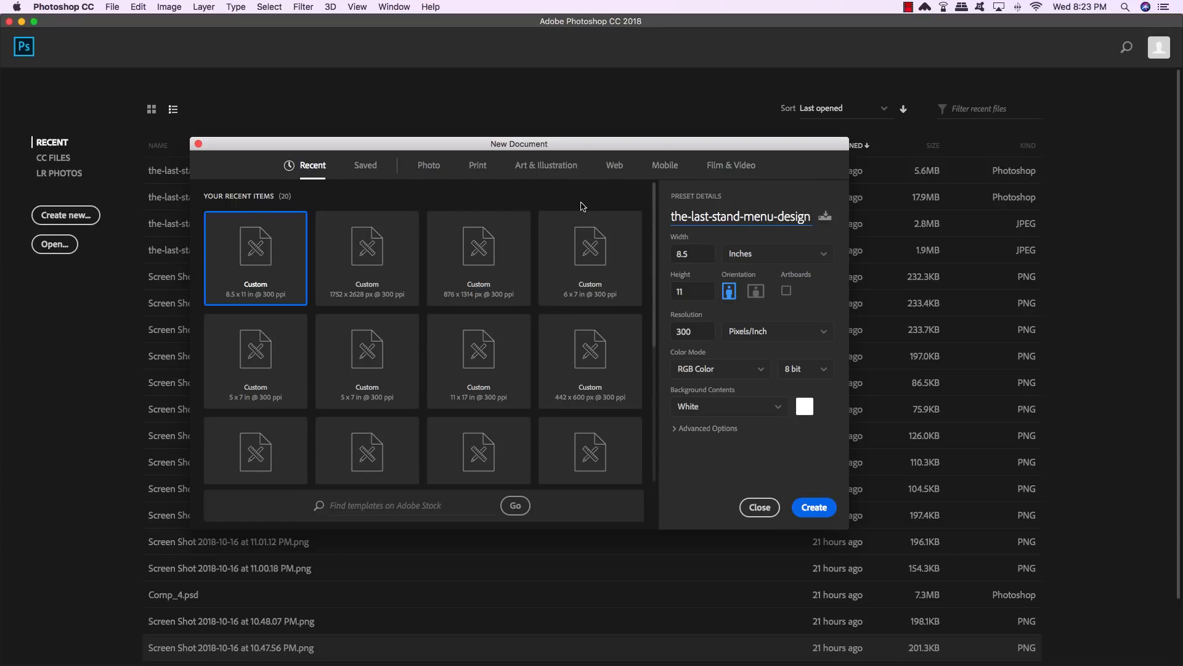
pyautogui.press('Return')
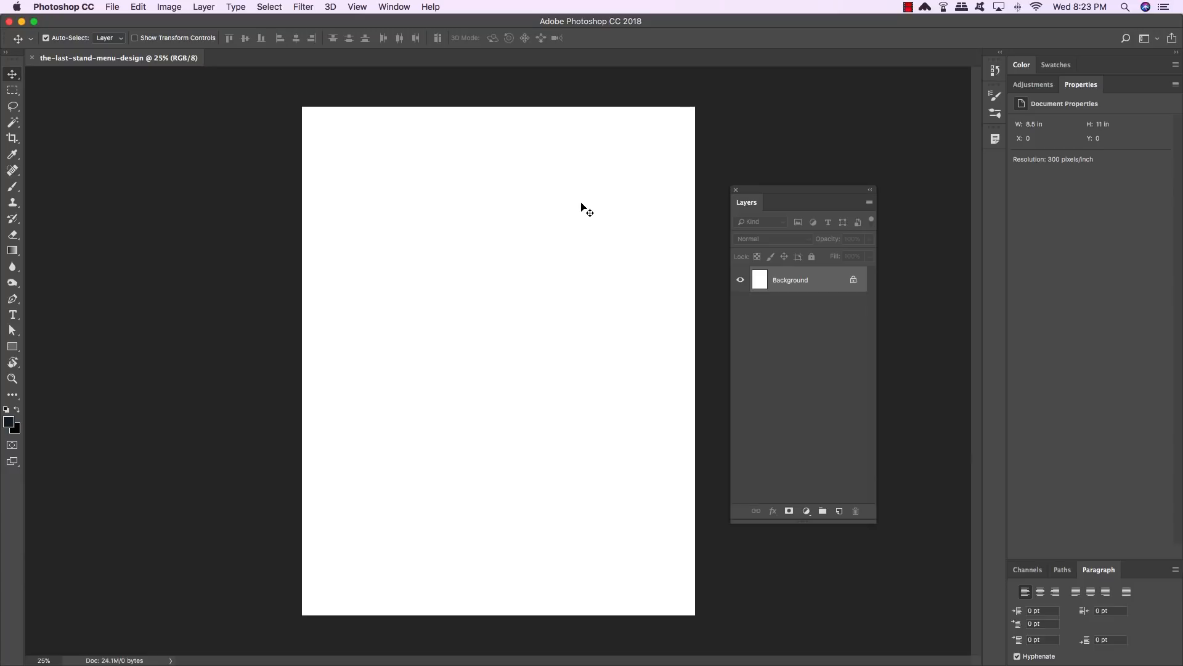
# - Add a Solid Color fill layer with the hex color 112129
pyautogui.moveTo(778, 190); pyautogui.dragTo(745, 110)
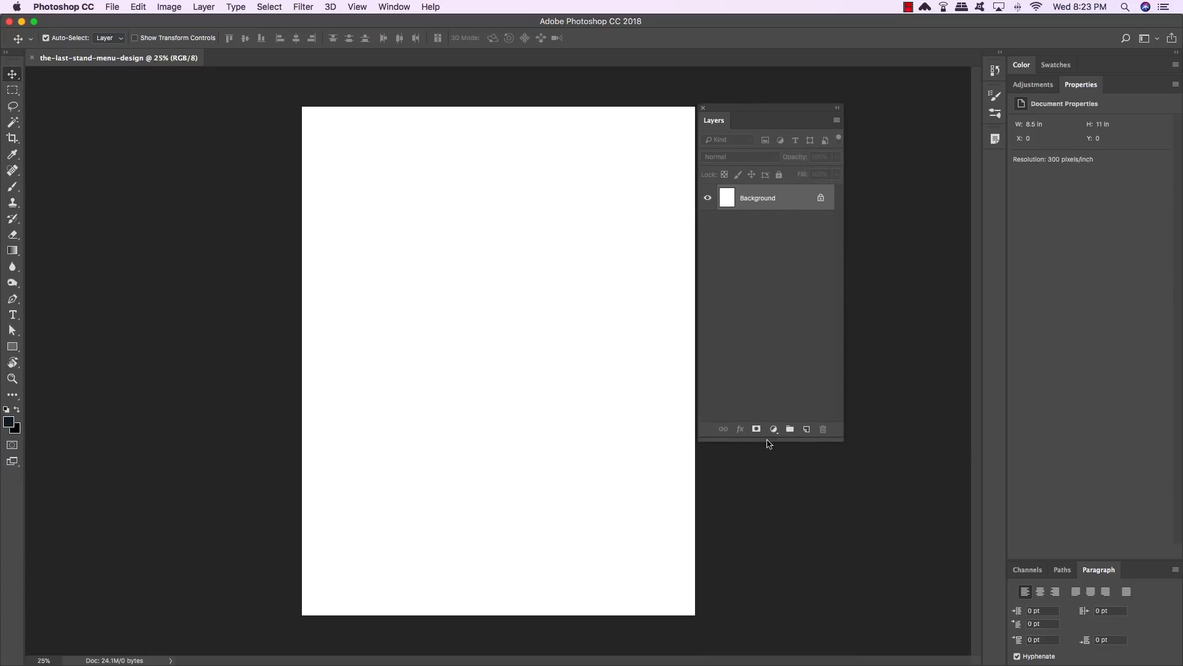
pyautogui.click(774, 430)
pyautogui.click(800, 442)
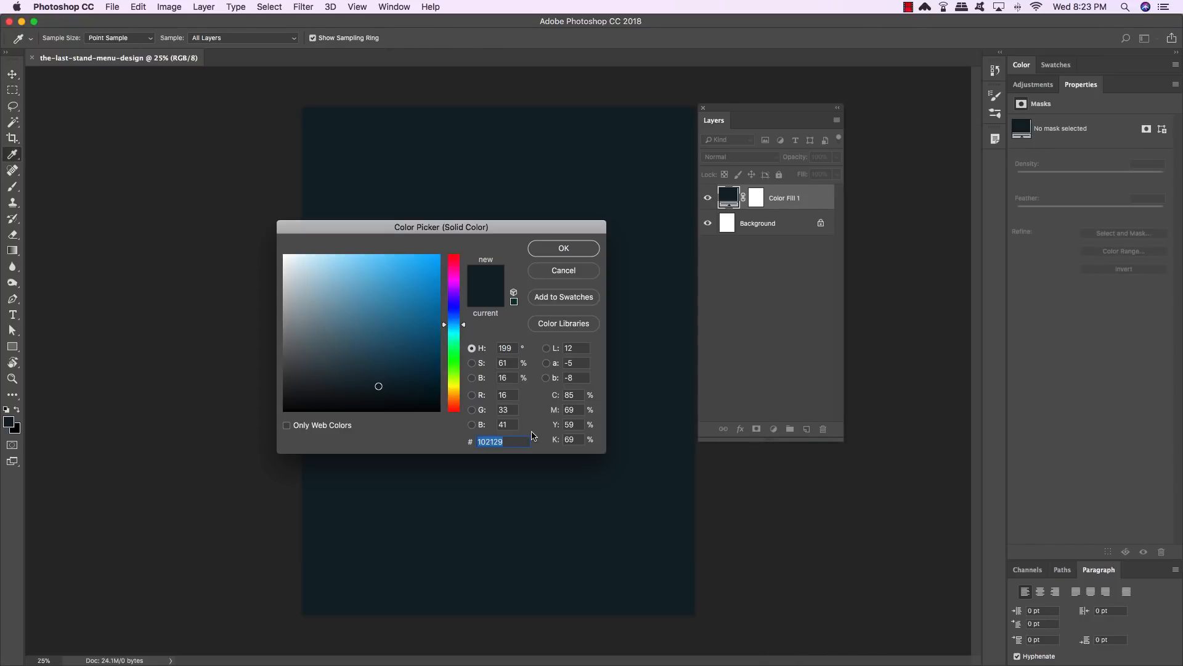
pyautogui.write('112')
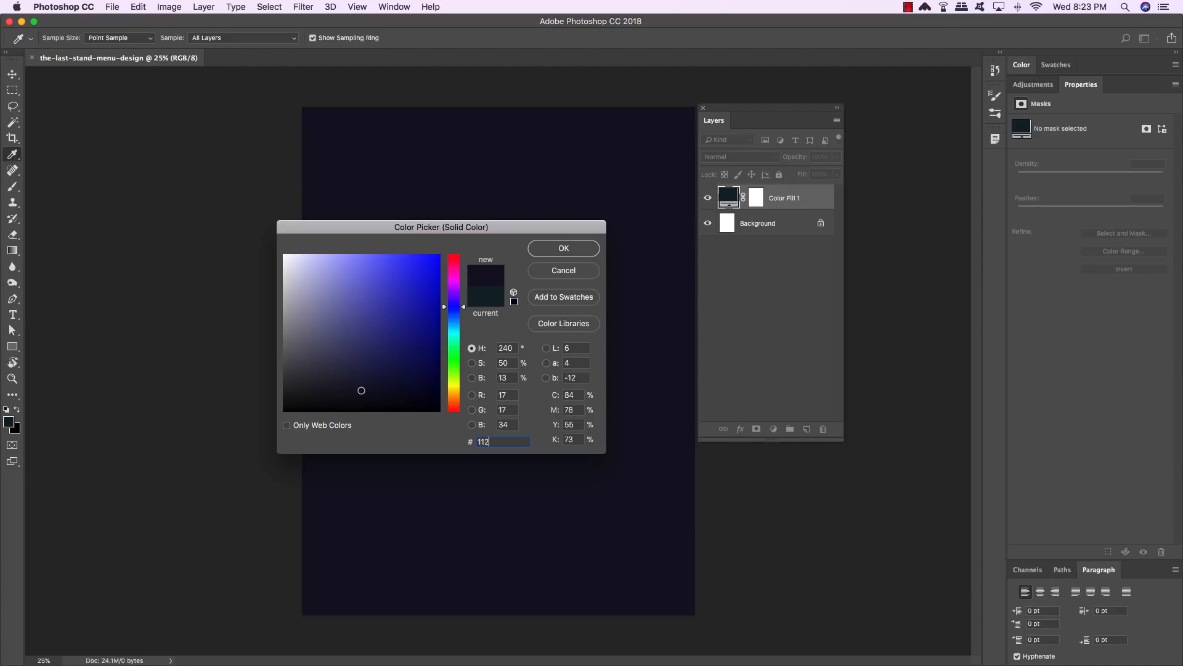
pyautogui.write('129')
pyautogui.press('Return')
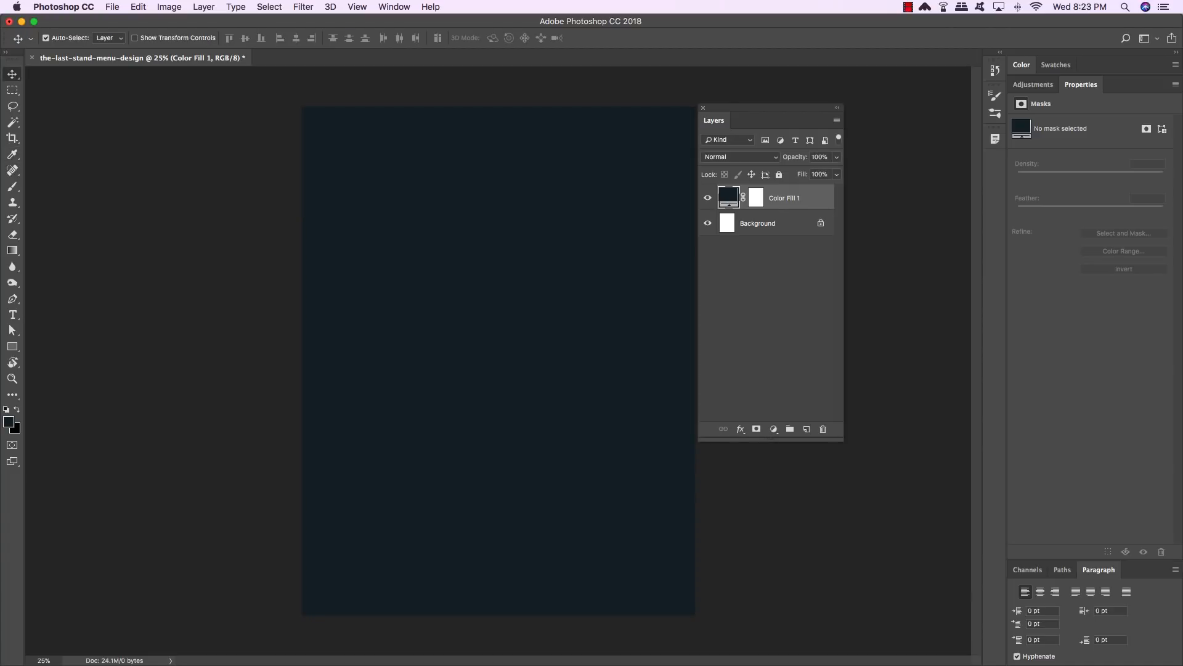
# - Delete the white Background layer
pyautogui.click(785, 227)
pyautogui.press('Delete')
pyautogui.moveTo(783, 109); pyautogui.dragTo(787, 113)
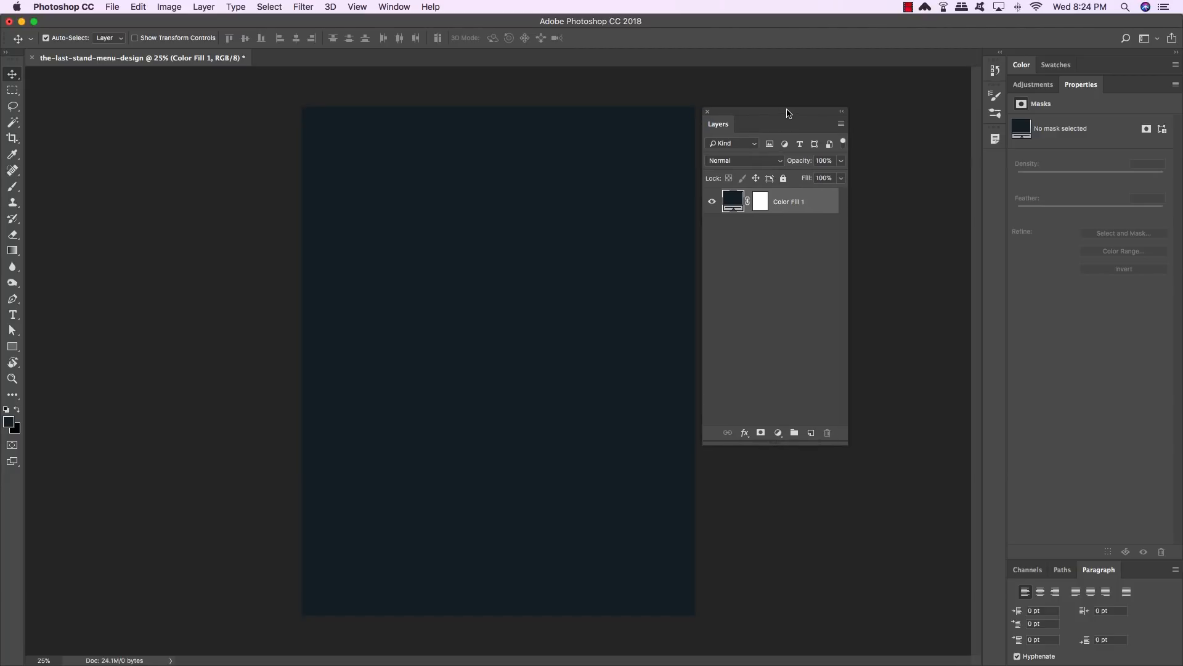
# - Put the color fill layer into a group named BG and collapse it
pyautogui.press('super+g')
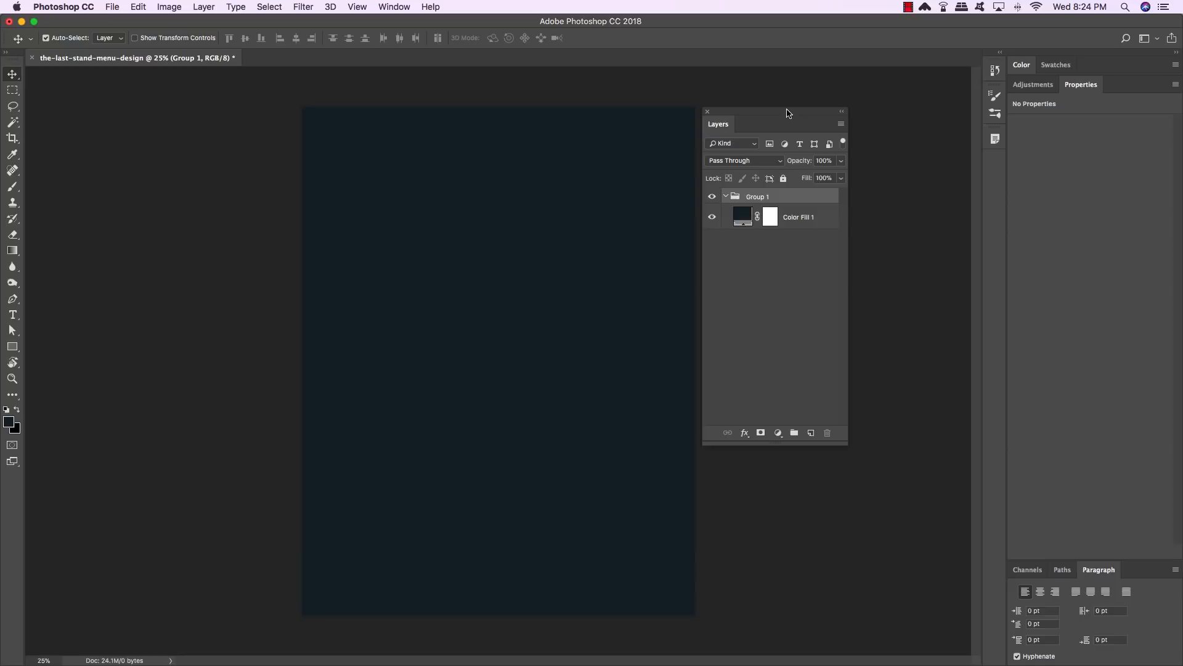
pyautogui.doubleClick(762, 197)
pyautogui.write('BG')
pyautogui.press('Return')
pyautogui.click(725, 196)
# - Add a new empty layer above the group and open the Character panel beside the canvas
pyautogui.click(811, 433)
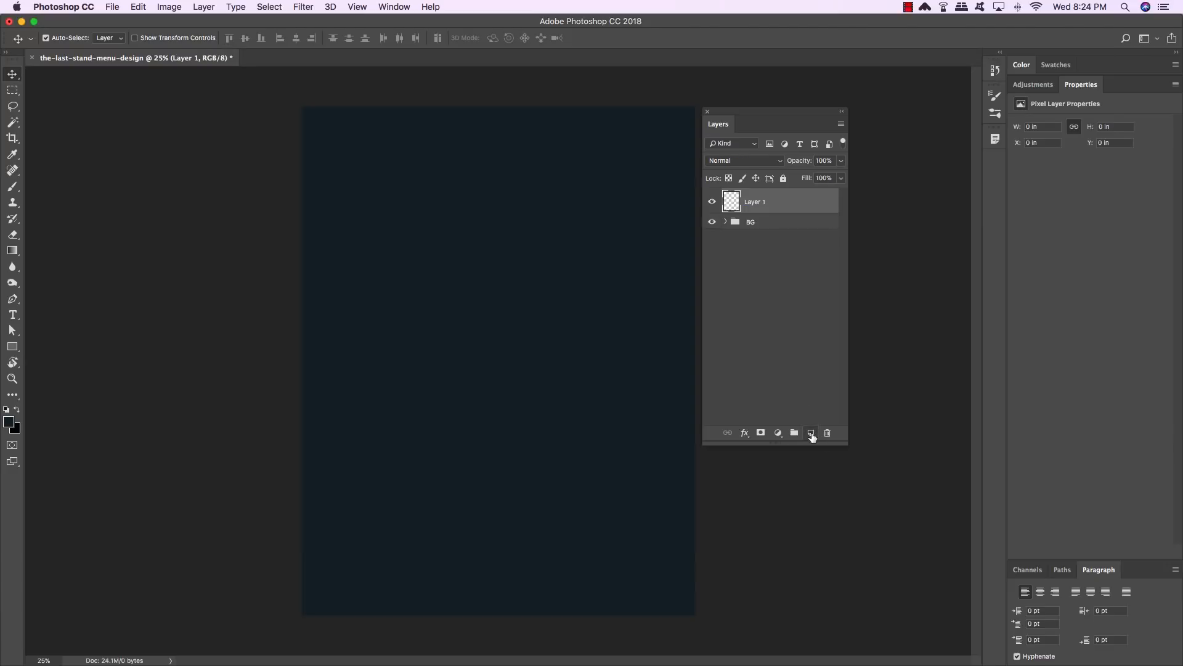
pyautogui.click(394, 7)
pyautogui.click(415, 154)
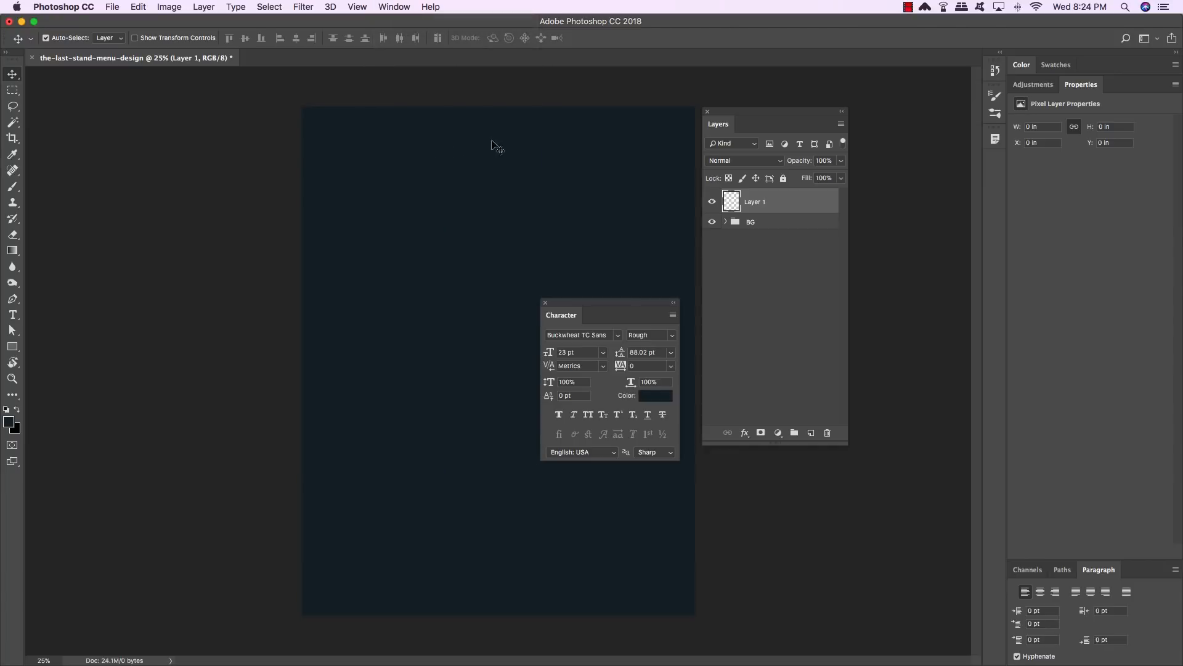
pyautogui.moveTo(642, 305); pyautogui.dragTo(260, 115)
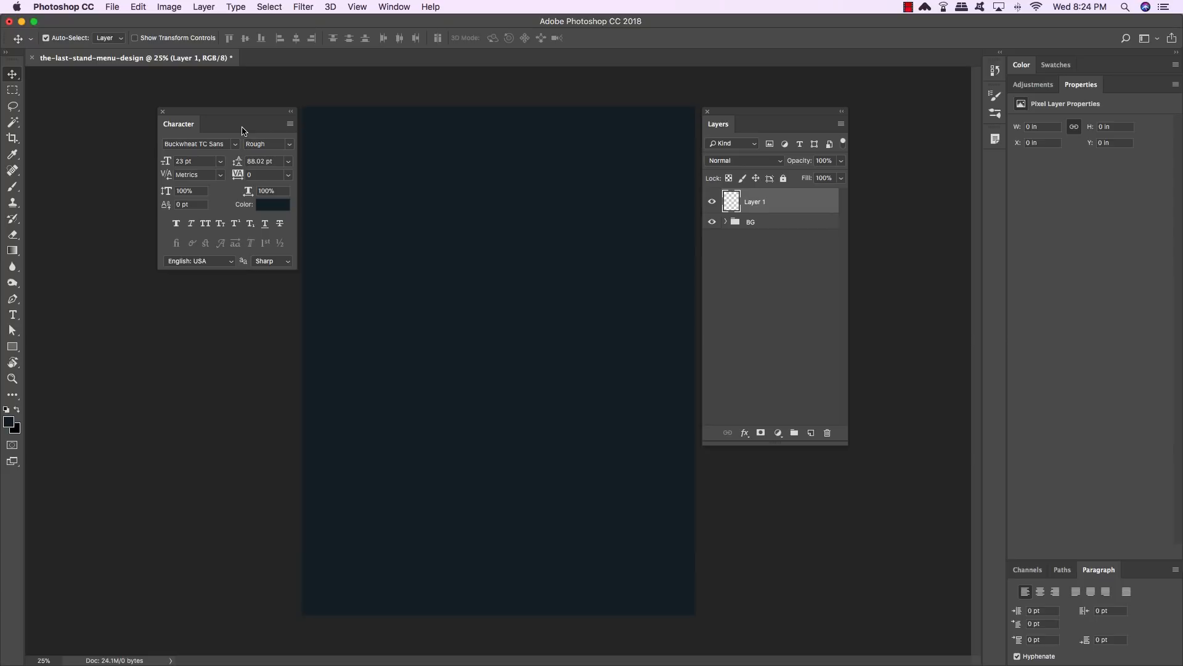
# - Reset the colors so the foreground is white, and switch to the Type tool
pyautogui.press('d')
pyautogui.press('x')
pyautogui.press('x')
pyautogui.press('x')
pyautogui.press('x')
pyautogui.press('x')
pyautogui.press('t')
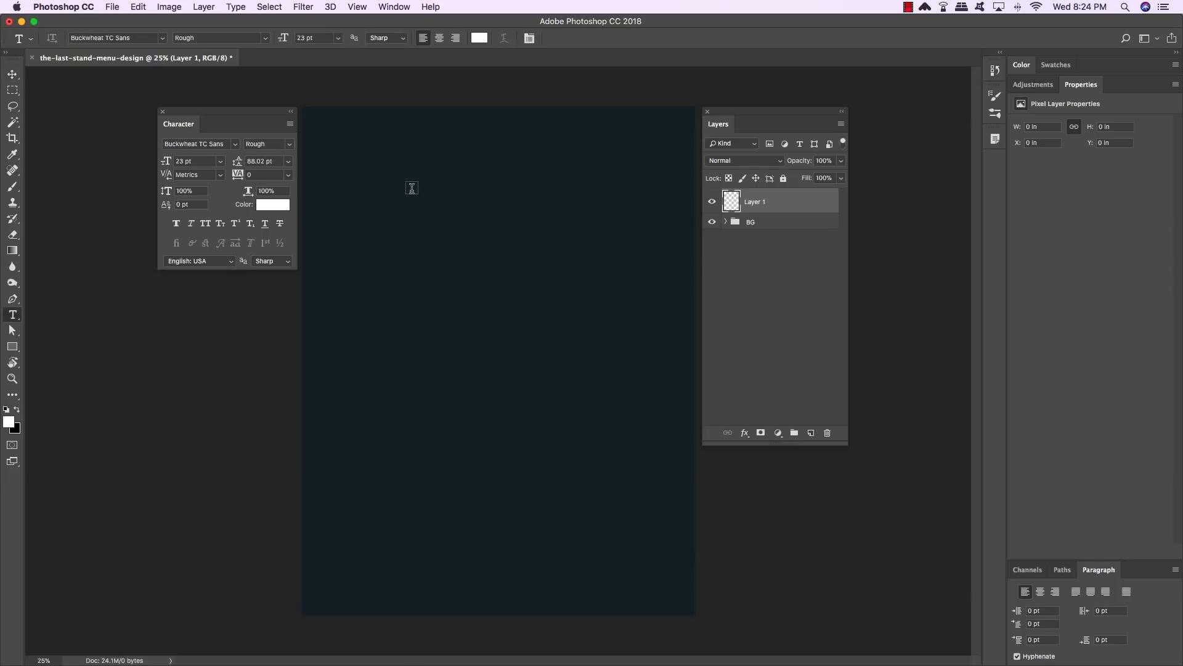
# - Type the title LAST STAND near the top of the page
pyautogui.click(387, 150)
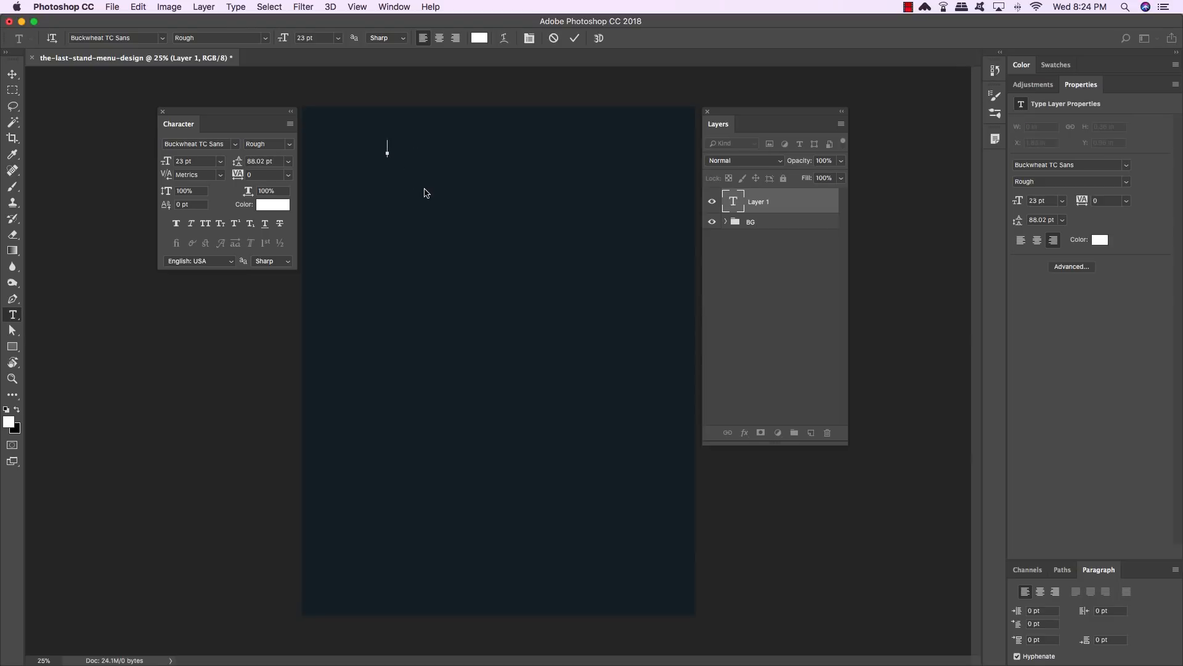
pyautogui.write('LAST STAND')
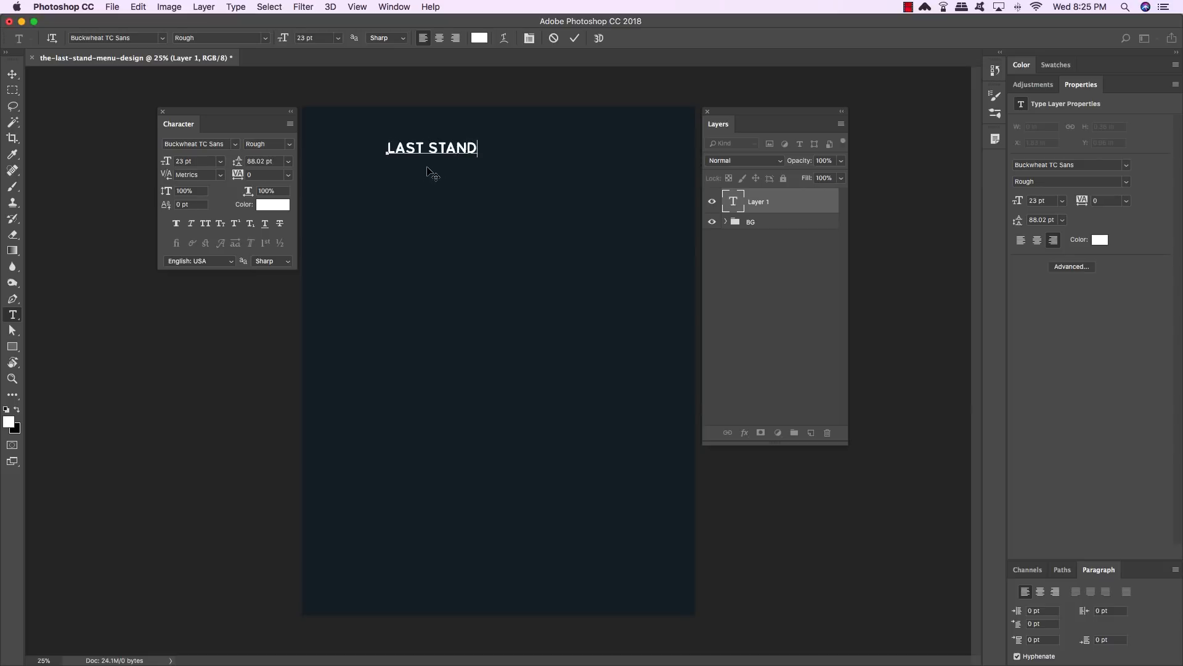
# - Select the title text and set its font to Buckwheat TC Rough at 133.5 pt
pyautogui.moveTo(477, 148); pyautogui.dragTo(374, 147)
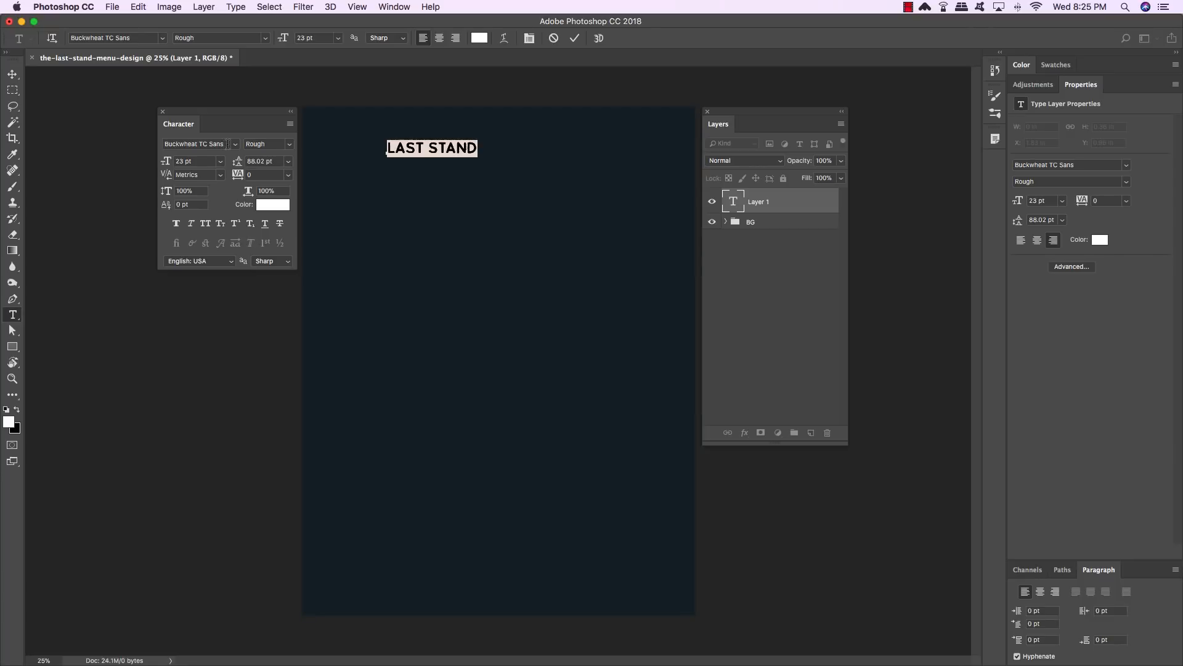
pyautogui.moveTo(225, 144); pyautogui.dragTo(208, 144)
pyautogui.press('BackSpace')
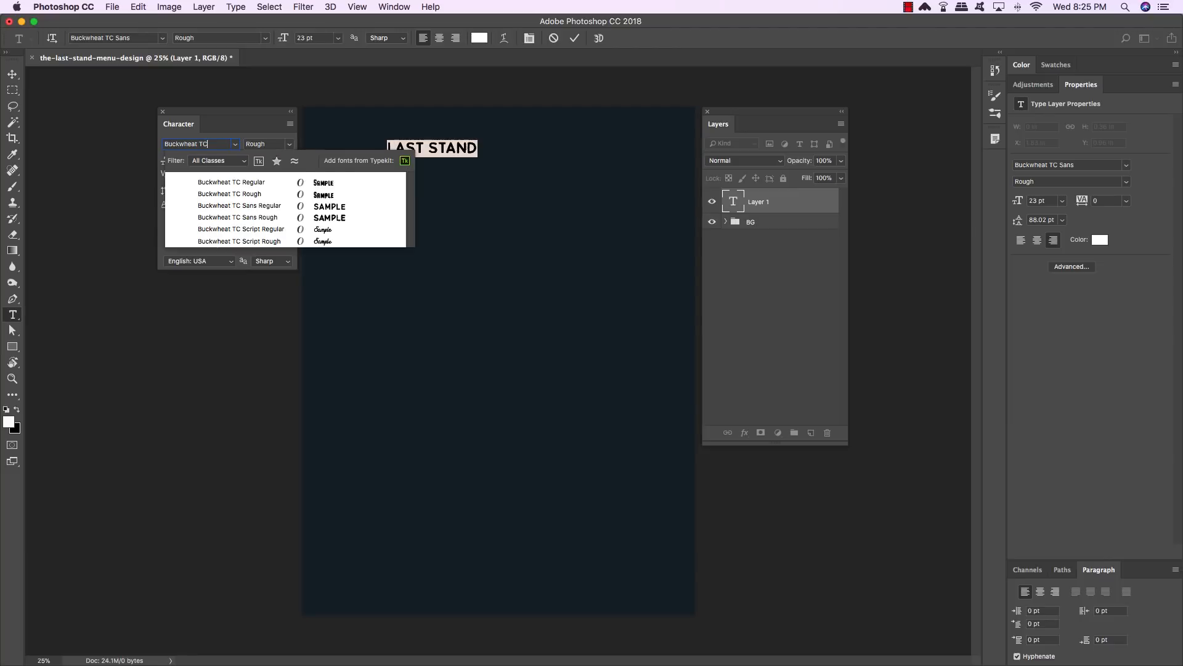
pyautogui.press('Down')
pyautogui.press('Down')
pyautogui.press('Return')
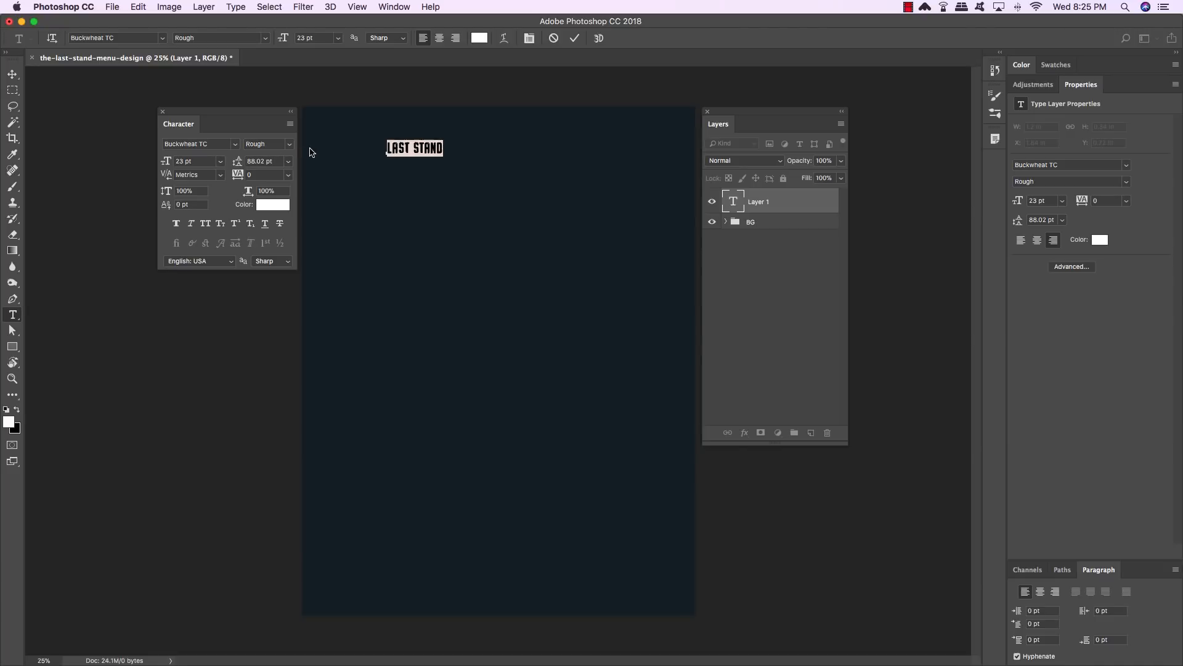
pyautogui.click(198, 162)
pyautogui.write('133.5')
pyautogui.press('Return')
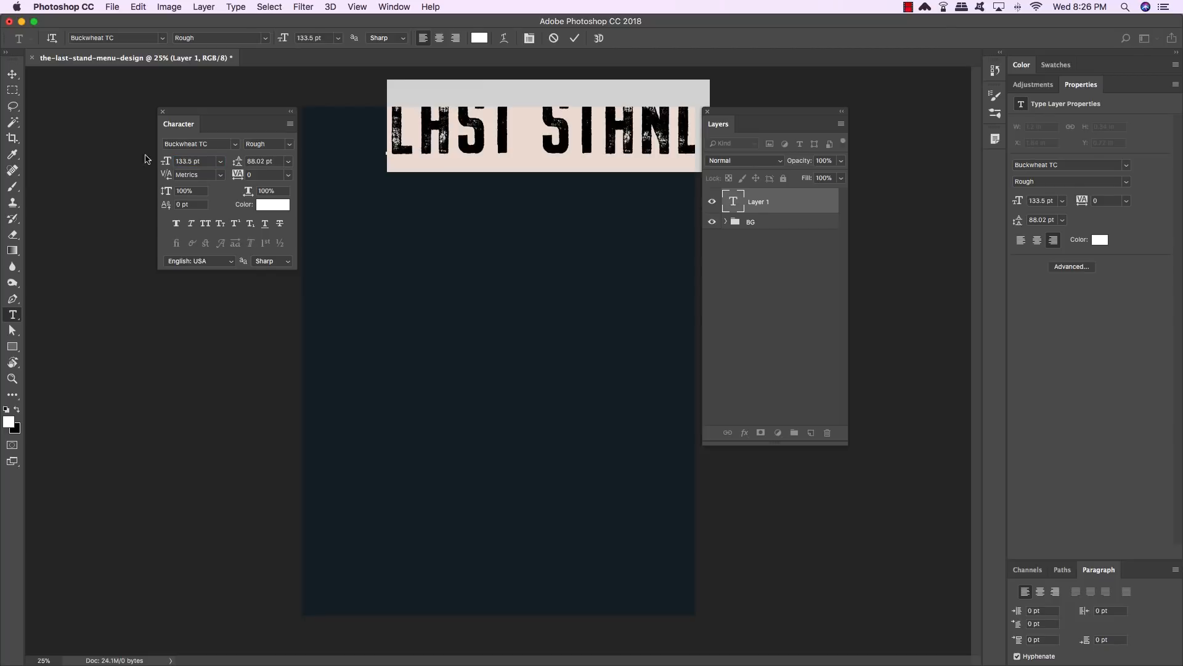
# - Move the LAST STAND title down so it sits fully inside the top of the page
pyautogui.click(13, 75)
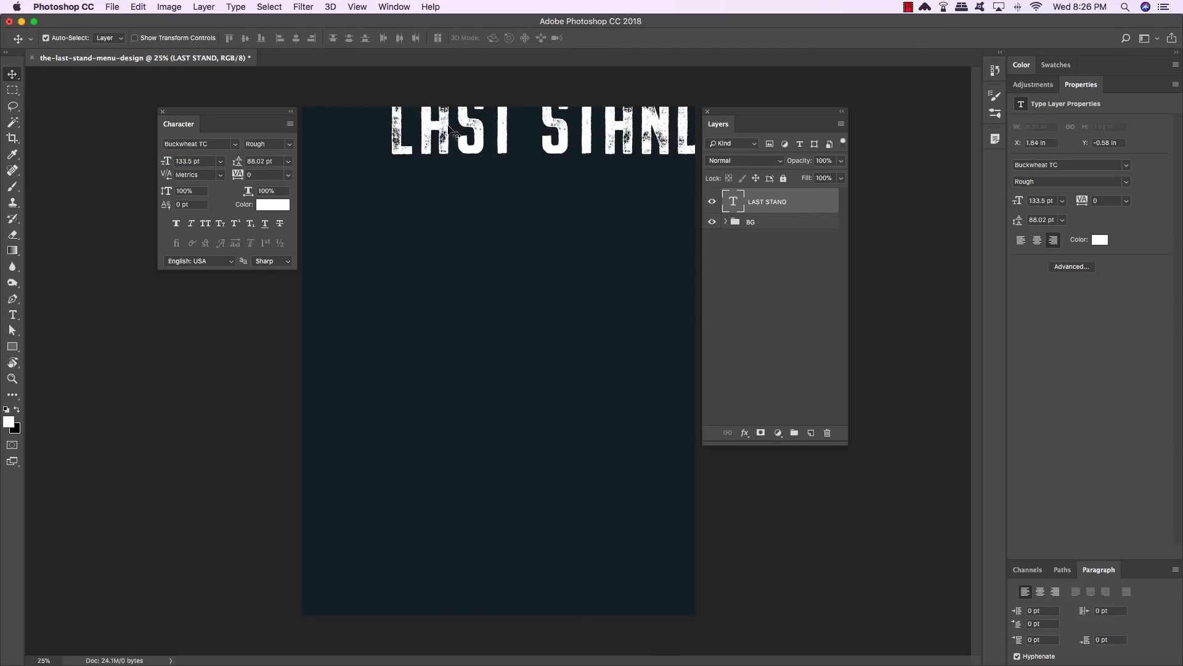
pyautogui.moveTo(439, 119); pyautogui.dragTo(392, 161)
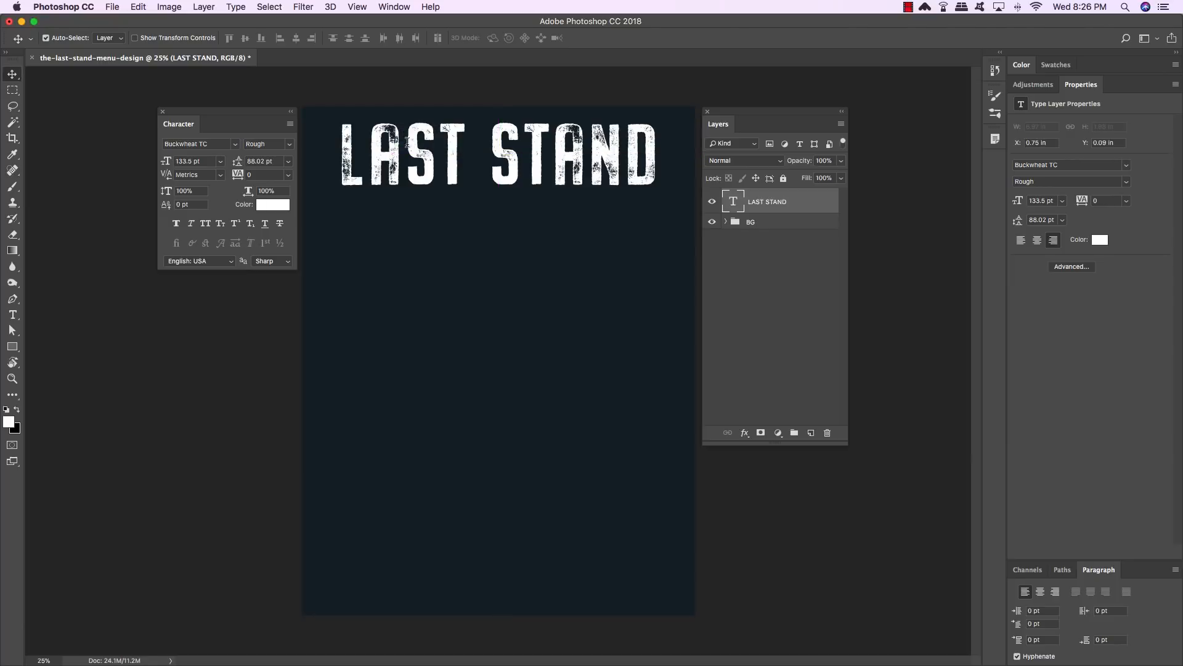
# - Tighten the kerning between the letter pairs throughout LAST STAND, mostly by -40 to -80
pyautogui.press('t')
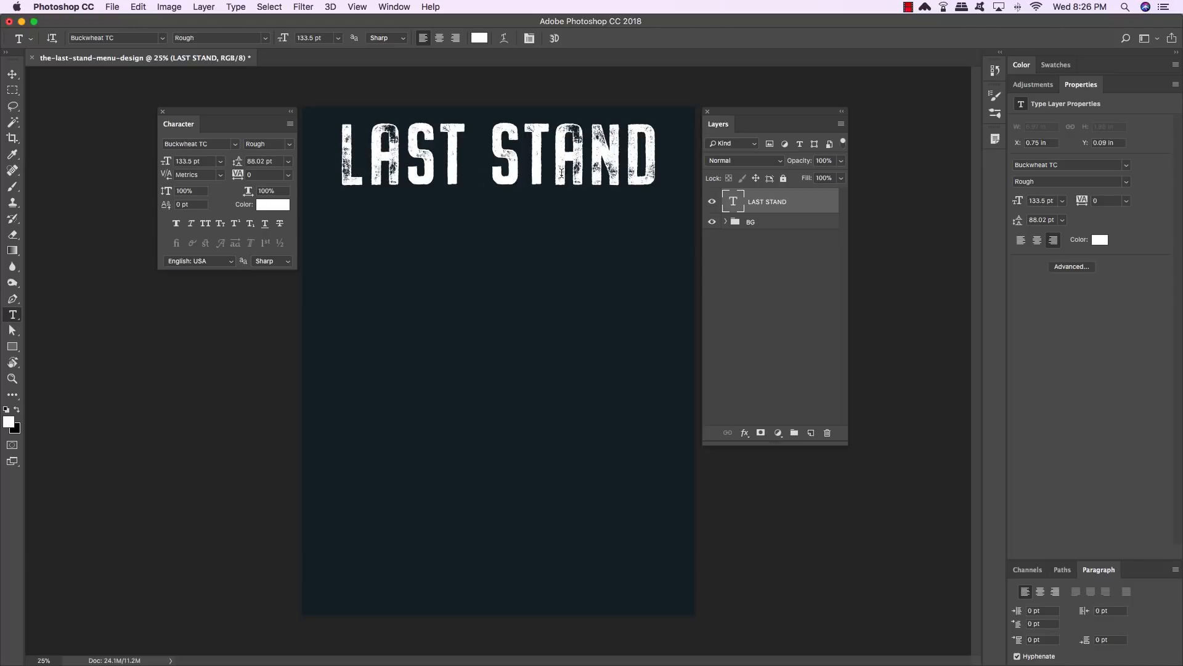
pyautogui.click(369, 175)
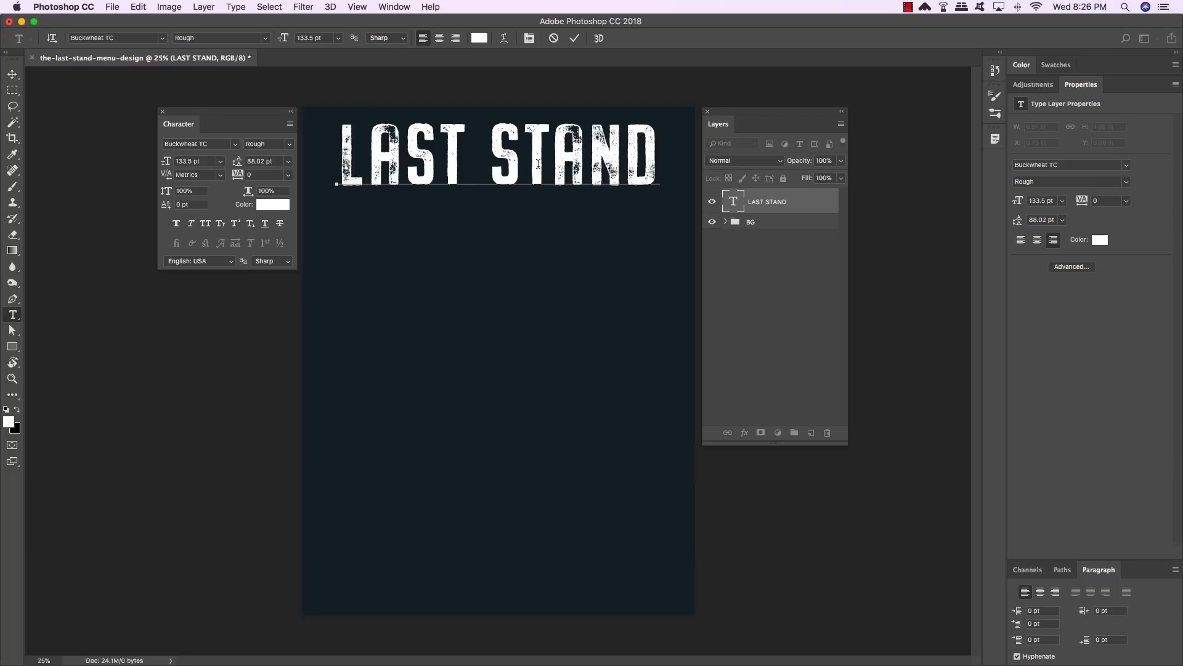
pyautogui.hotkey('alt', 'Left')
pyautogui.hotkey('alt', 'Left')
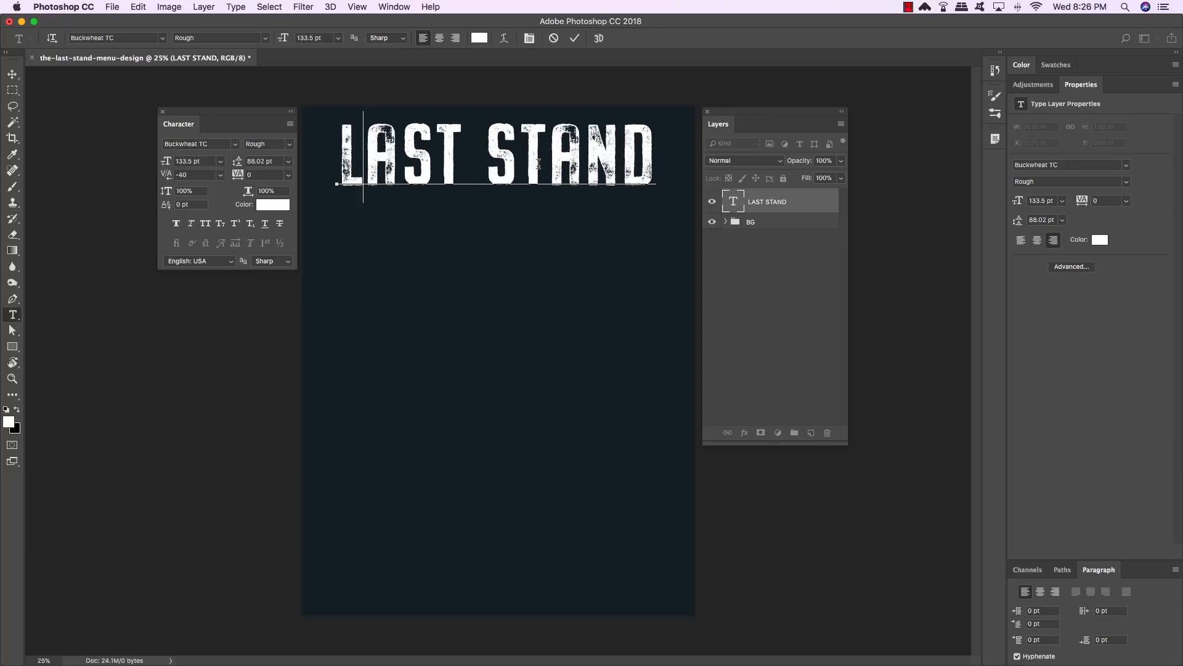
pyautogui.press('Right')
pyautogui.hotkey('alt', 'Left')
pyautogui.hotkey('alt', 'Left')
pyautogui.press('Right')
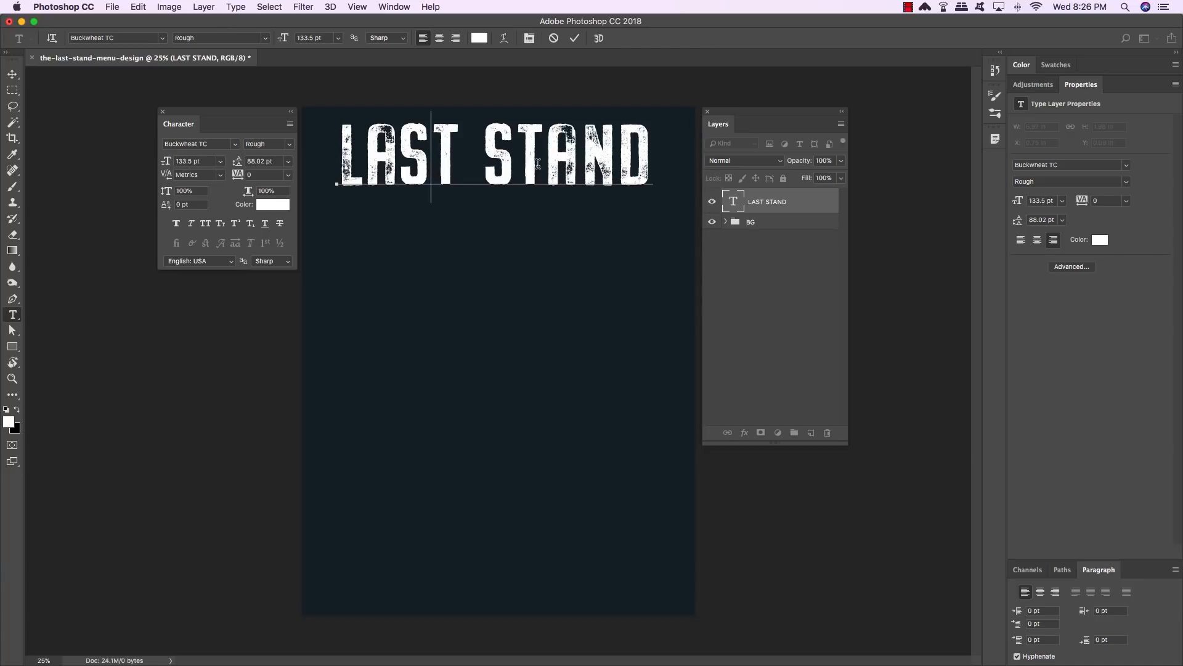
pyautogui.hotkey('alt', 'Left')
pyautogui.hotkey('alt', 'Left')
pyautogui.press('Right')
pyautogui.press('Right')
pyautogui.hotkey('alt', 'Left')
pyautogui.hotkey('alt', 'Left')
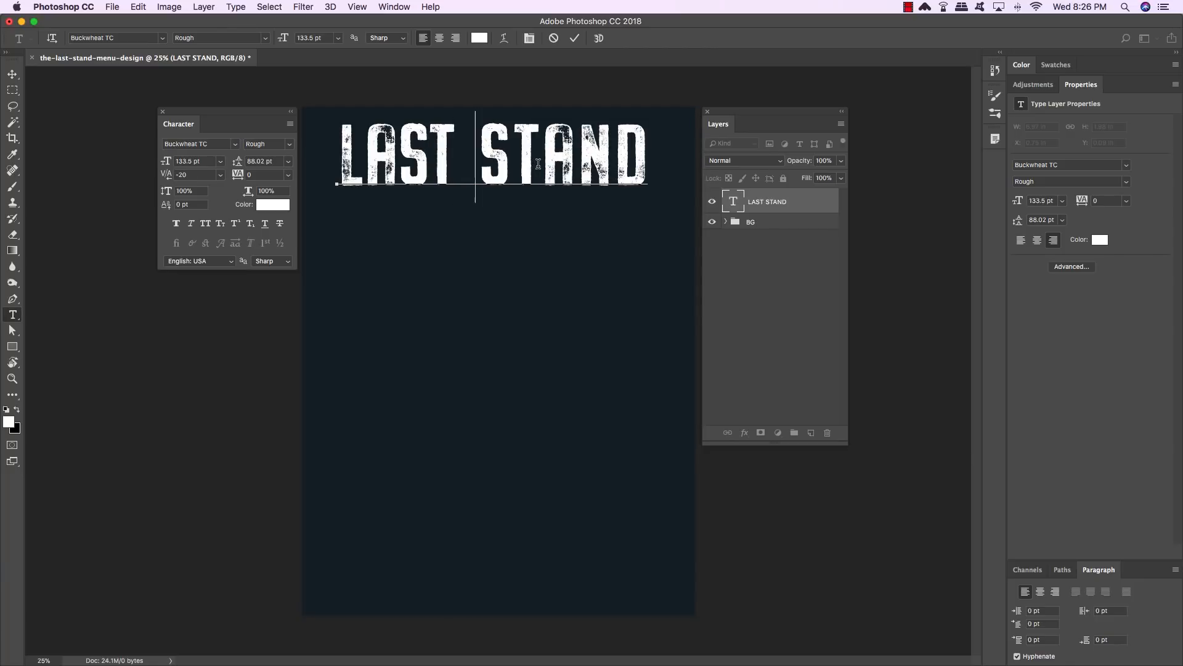
pyautogui.hotkey('alt', 'Left')
pyautogui.hotkey('alt', 'Left')
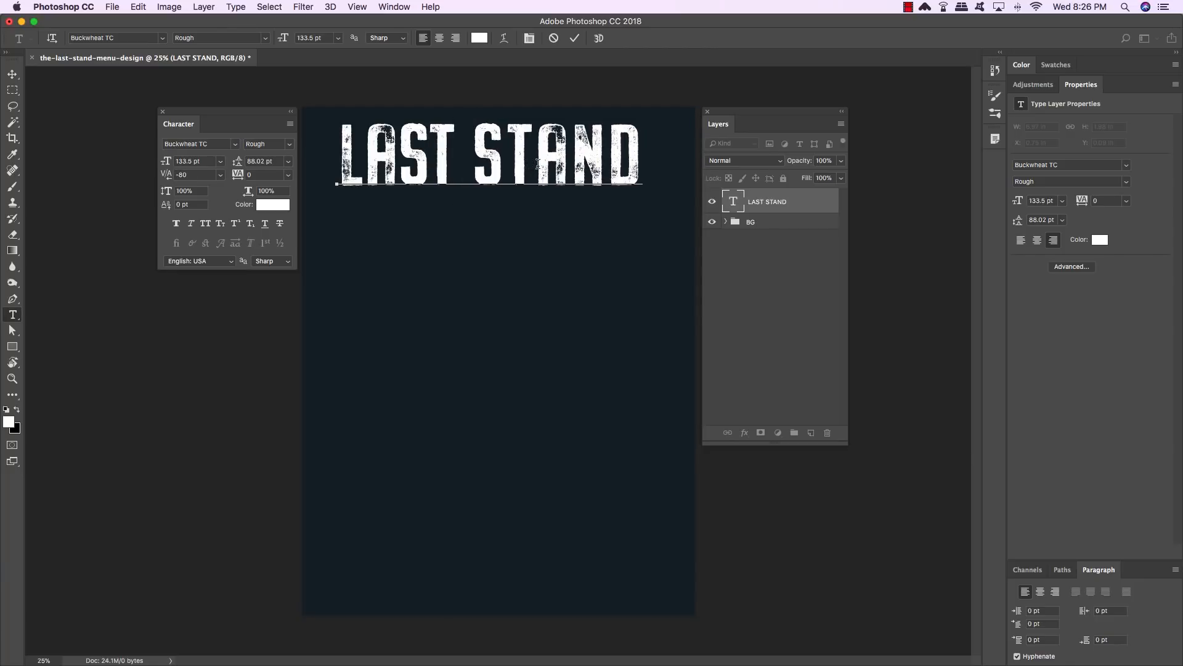
pyautogui.hotkey('alt', 'Left')
pyautogui.press('Right')
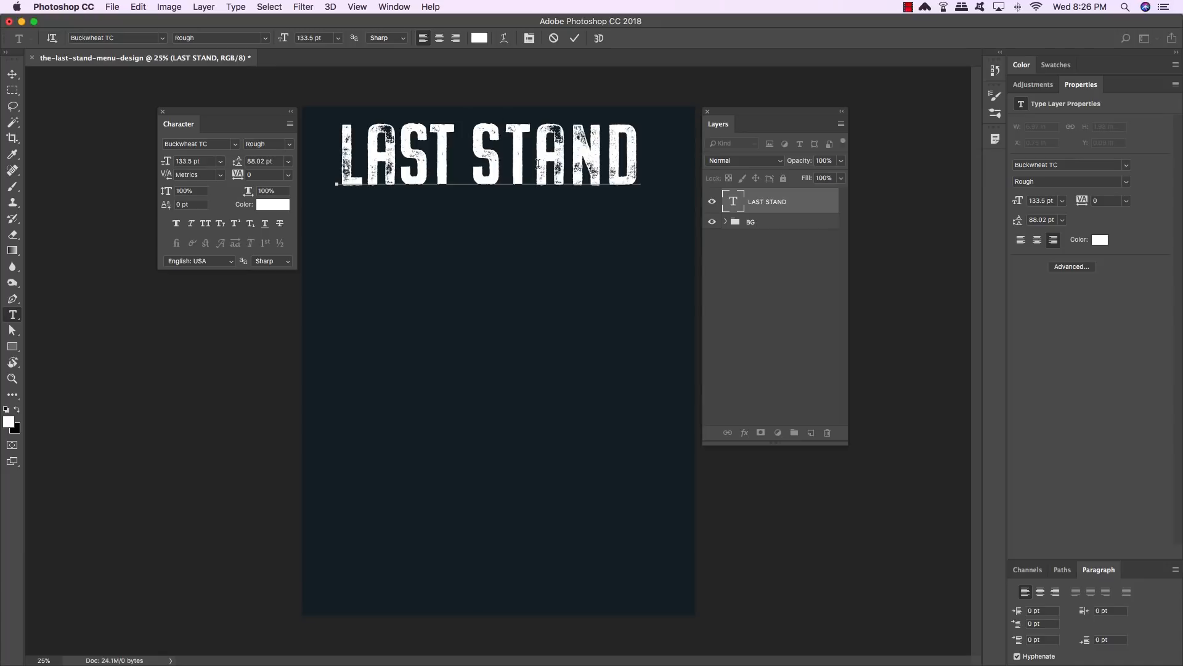
pyautogui.hotkey('alt', 'Left')
pyautogui.hotkey('alt', 'Left')
pyautogui.press('Right')
pyautogui.hotkey('alt', 'Left')
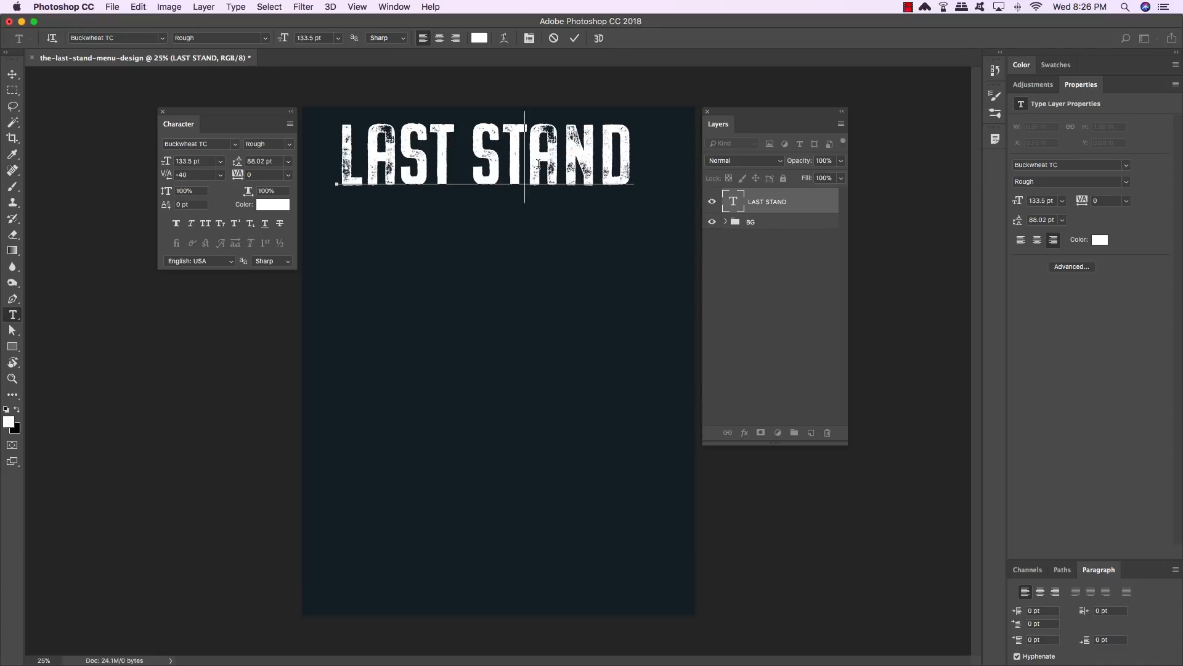
pyautogui.press('Right')
pyautogui.press('Right')
pyautogui.hotkey('alt', 'Left')
pyautogui.hotkey('alt', 'Left')
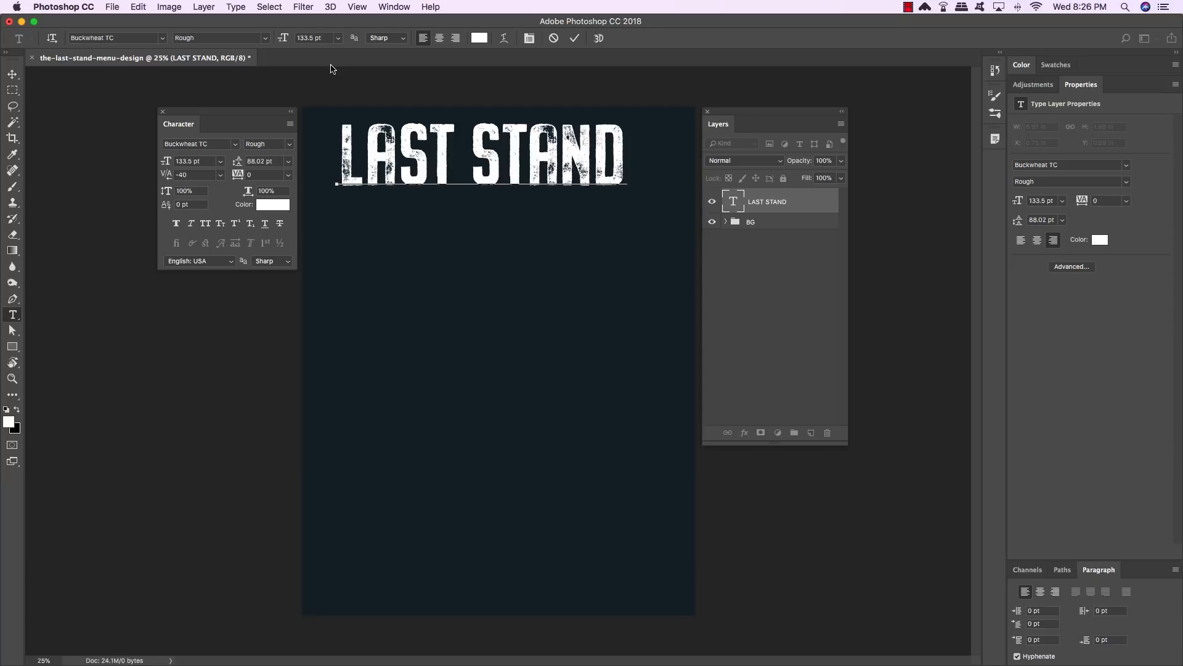
pyautogui.hotkey('alt', 'Right')
pyautogui.hotkey('alt', 'Right')
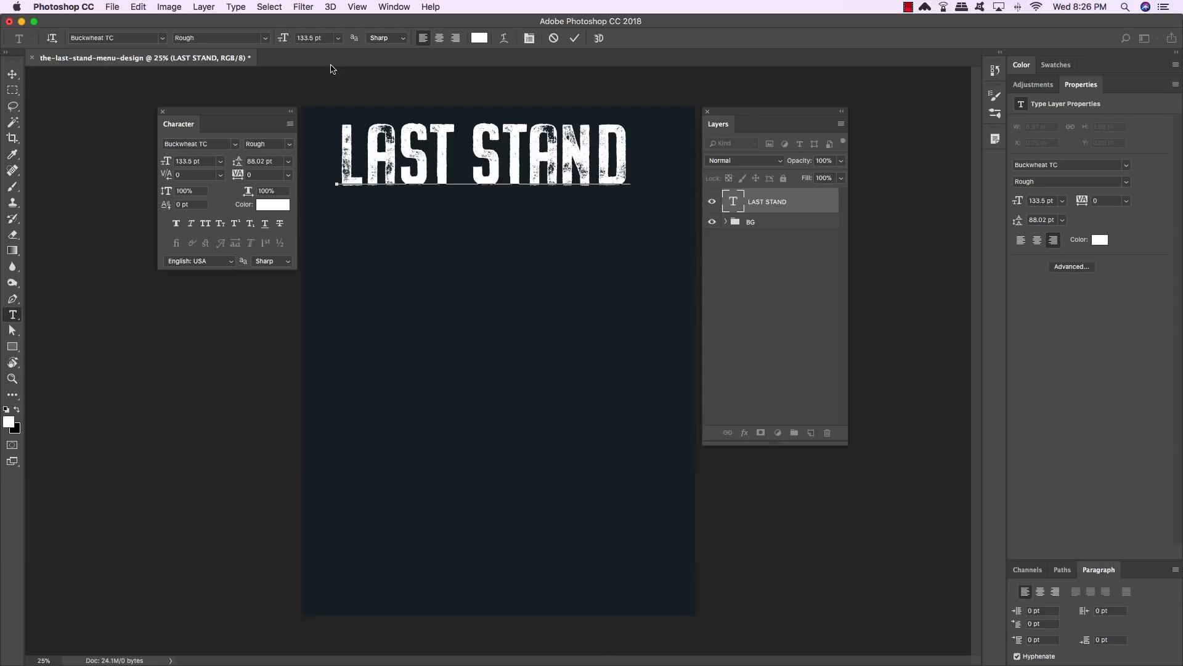
pyautogui.hotkey('alt', 'Left')
pyautogui.hotkey('alt', 'Left')
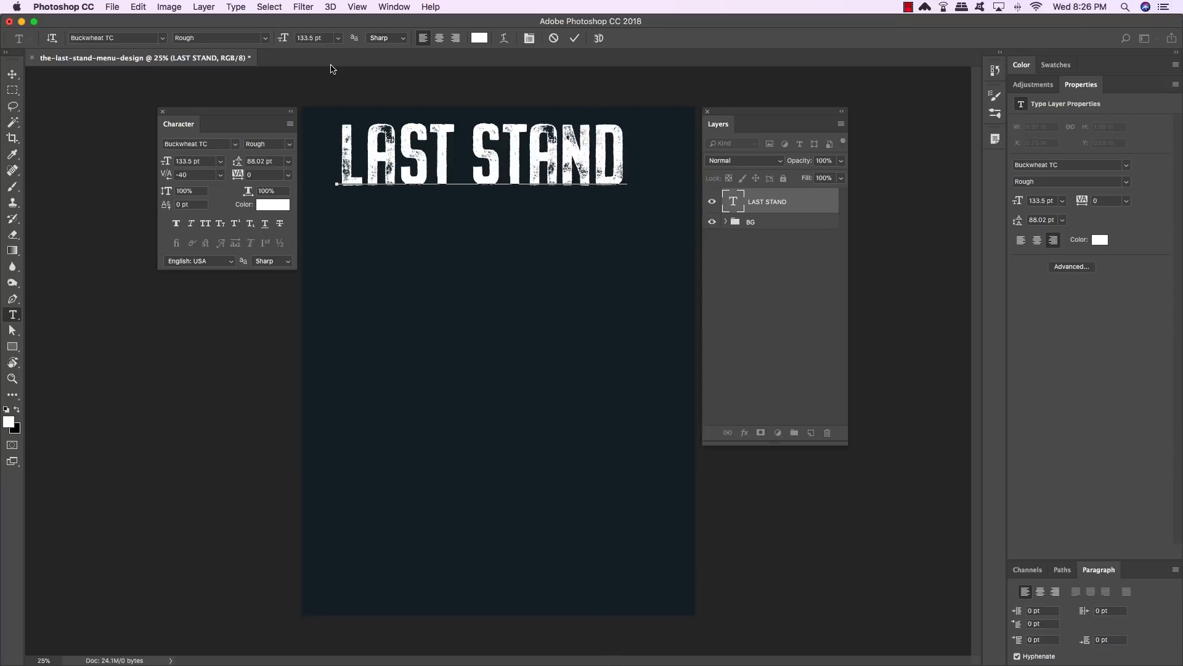
# - Shift the LAST STAND title slightly right and down to center it near the page top
pyautogui.click(13, 74)
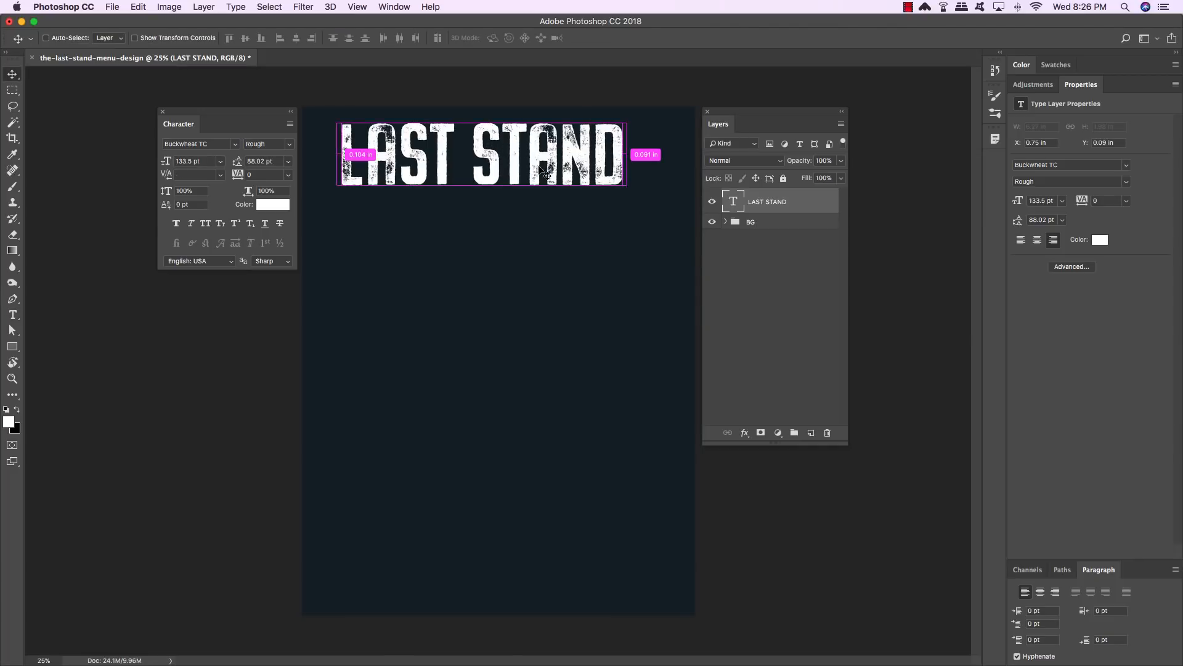
pyautogui.press('super+t')
pyautogui.moveTo(546, 174); pyautogui.dragTo(562, 182)
pyautogui.press('Return')
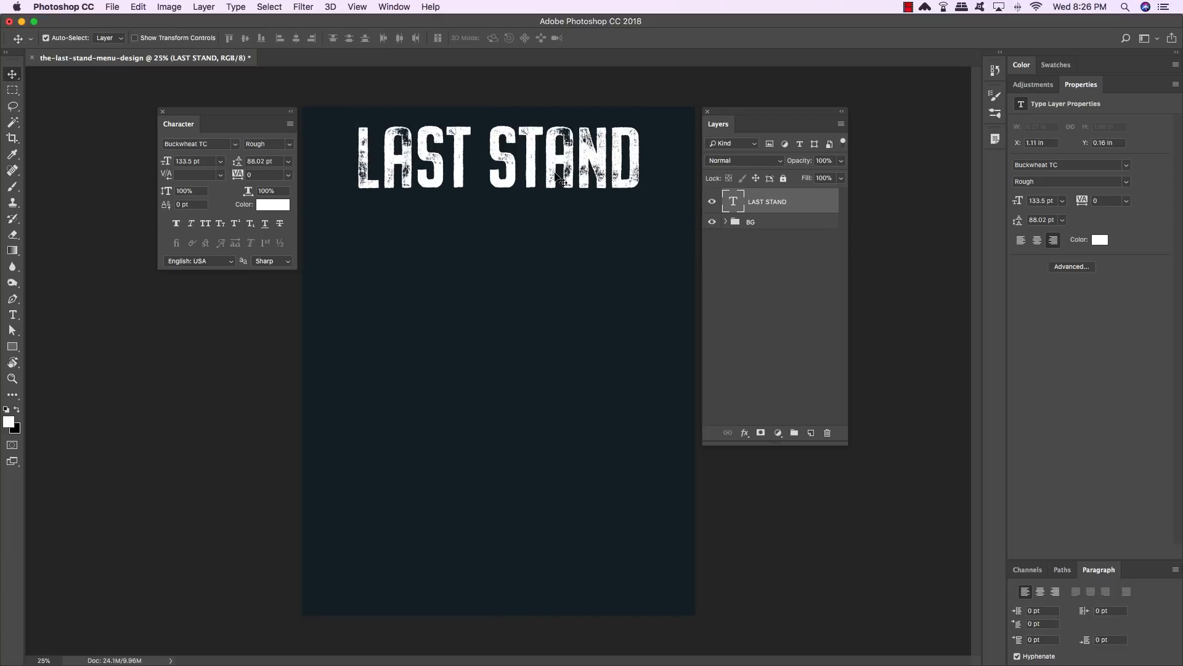
# - Add a new text layer and type "The" below the LAST STAND title
pyautogui.press('super+alt+shift+n')
pyautogui.press('t')
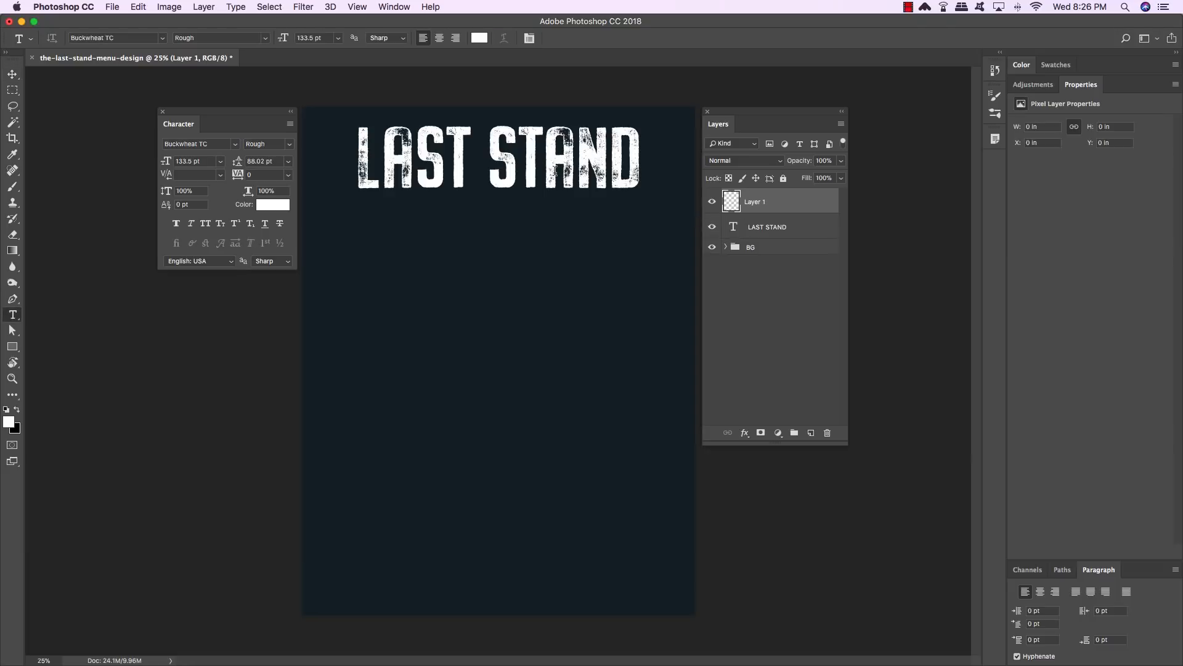
pyautogui.click(416, 295)
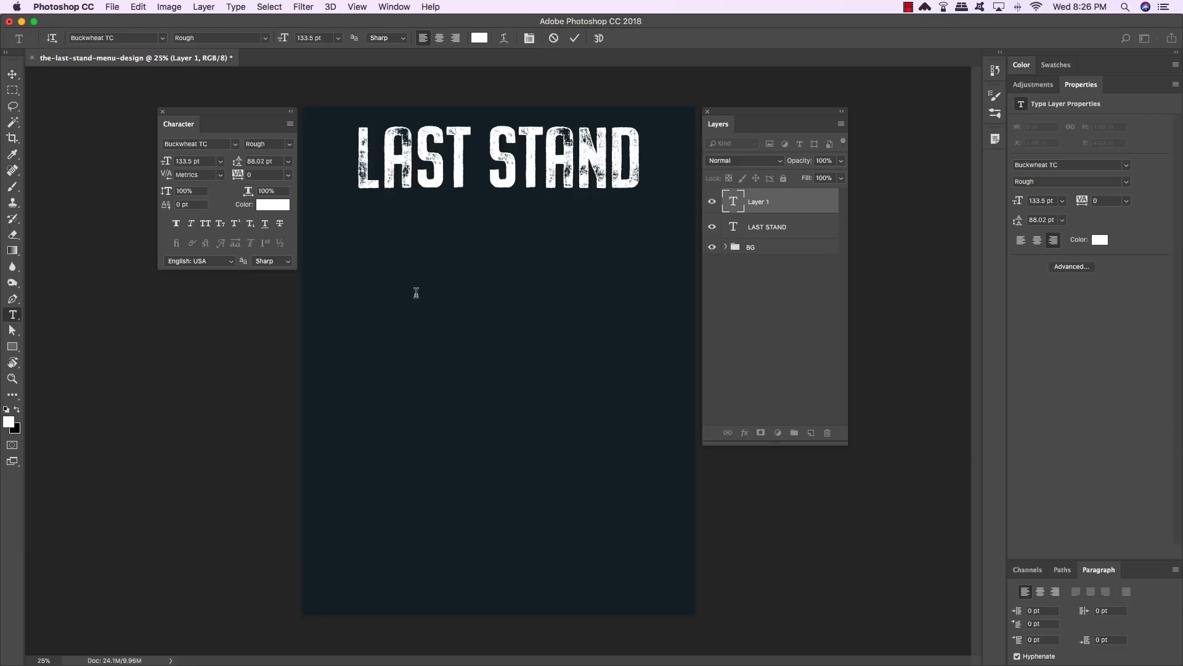
pyautogui.write('The')
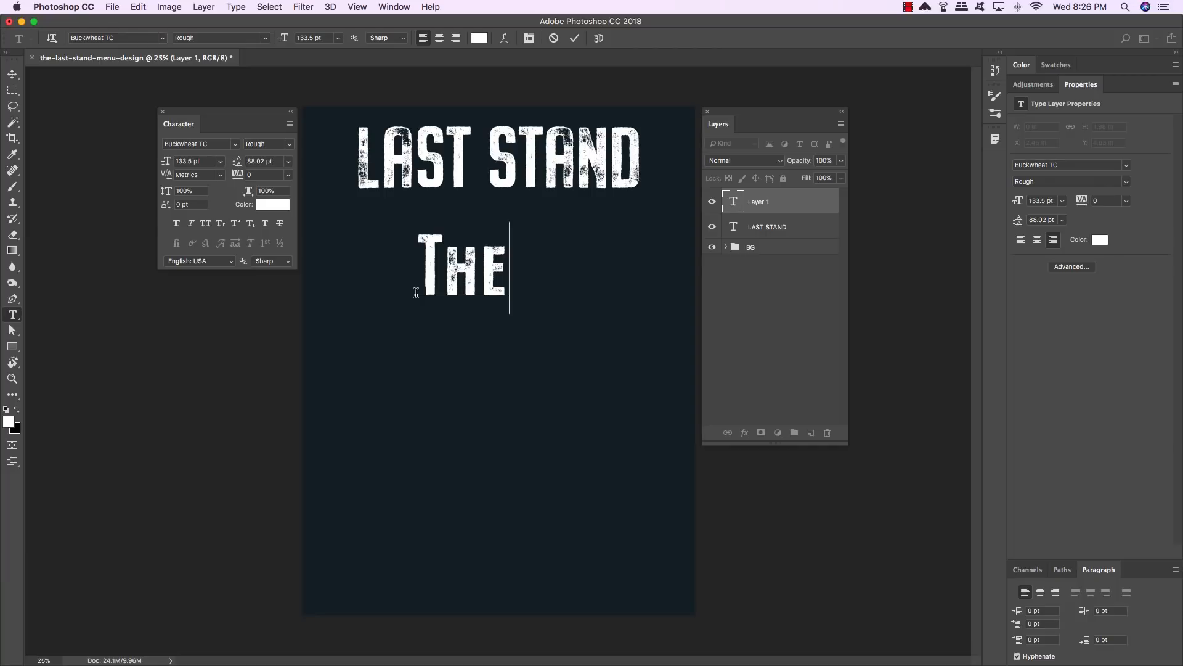
# - Select "The" and change its font to Buckwheat TC Script Rough
pyautogui.moveTo(438, 256); pyautogui.dragTo(394, 251)
pyautogui.click(491, 259)
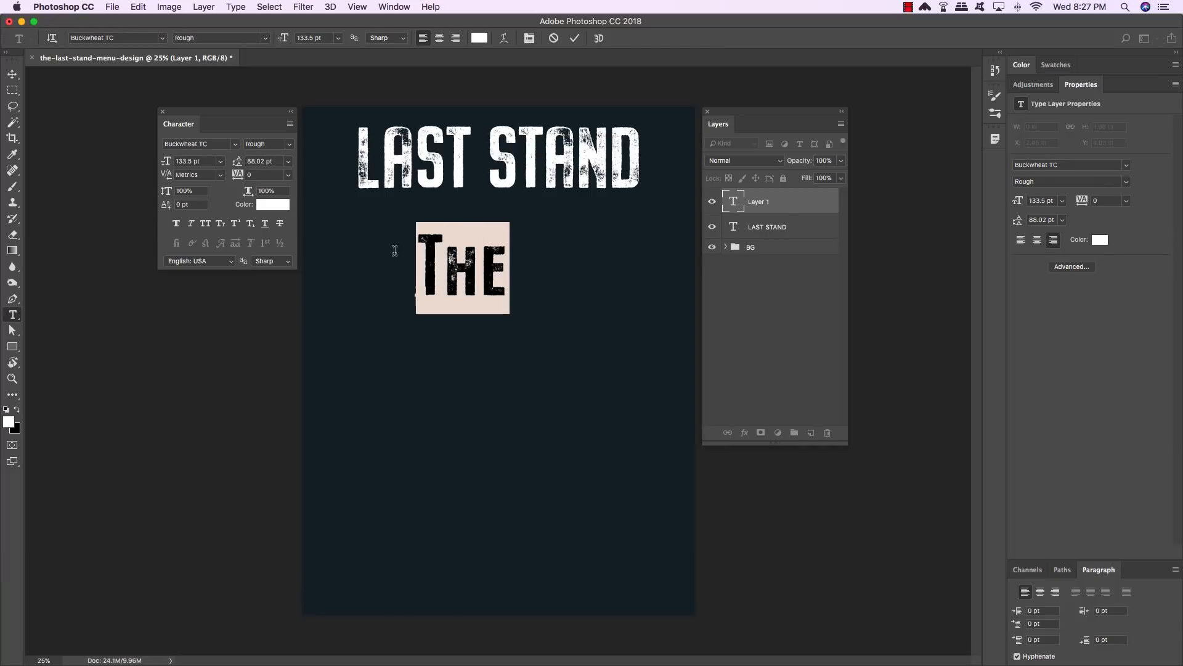
pyautogui.click(215, 144)
pyautogui.click(215, 144)
pyautogui.press('BackSpace')
pyautogui.press('BackSpace')
pyautogui.write('tc')
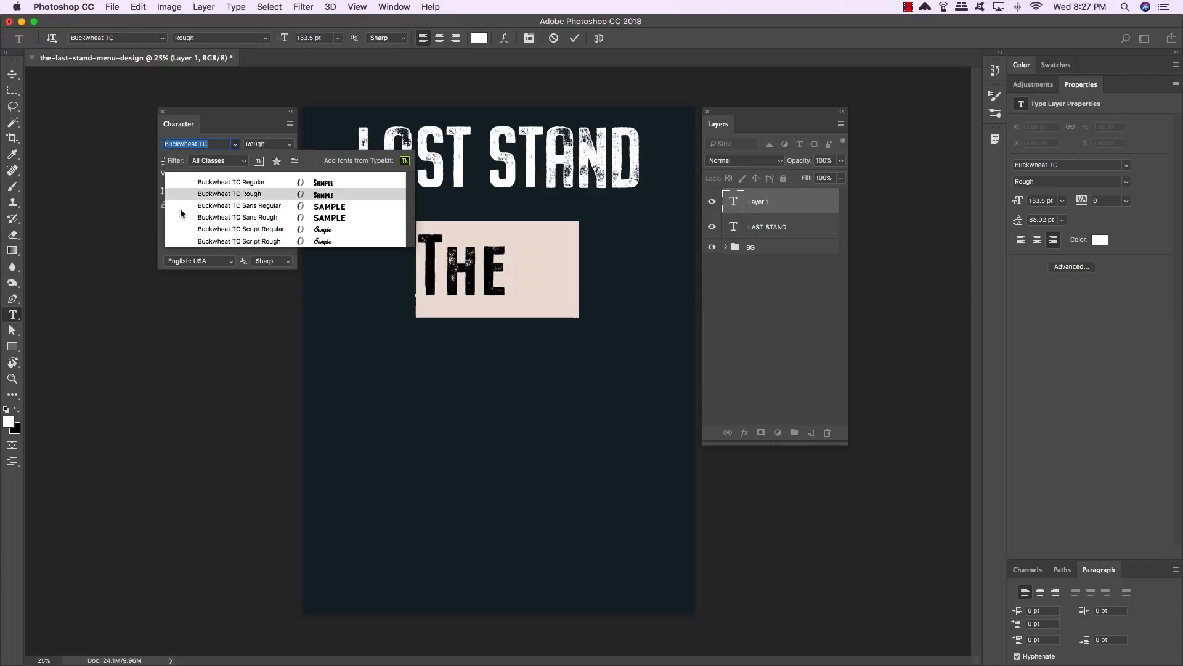
pyautogui.click(275, 245)
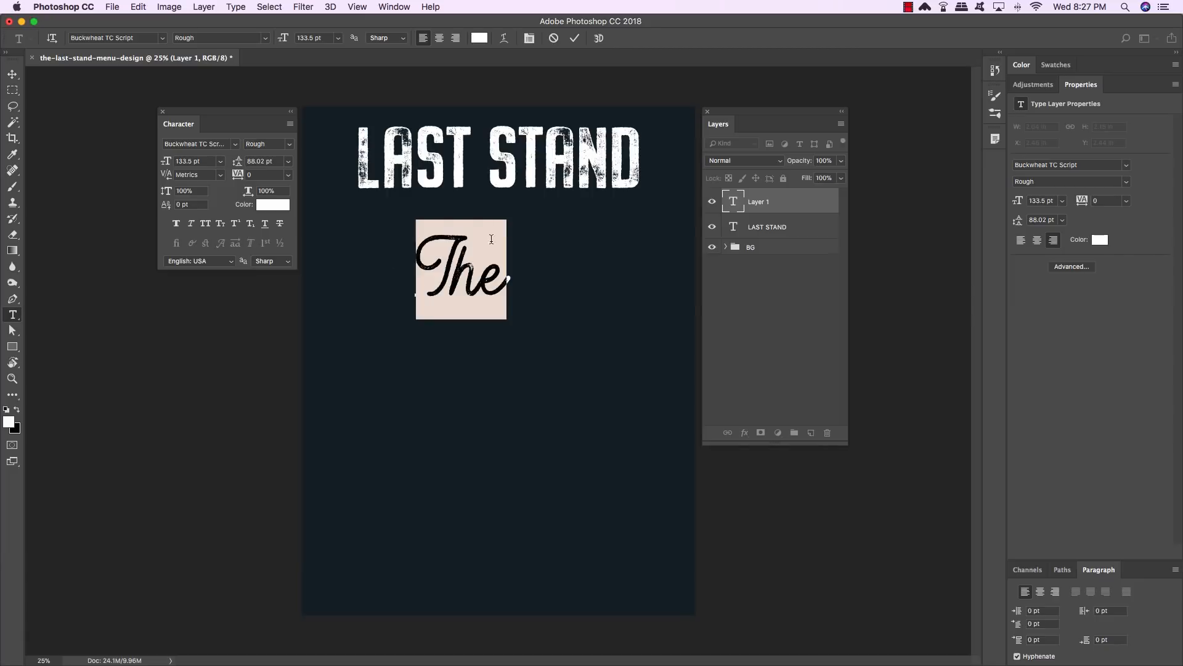
# - Reselect "The" and set its font size to 64 pt
pyautogui.click(482, 290)
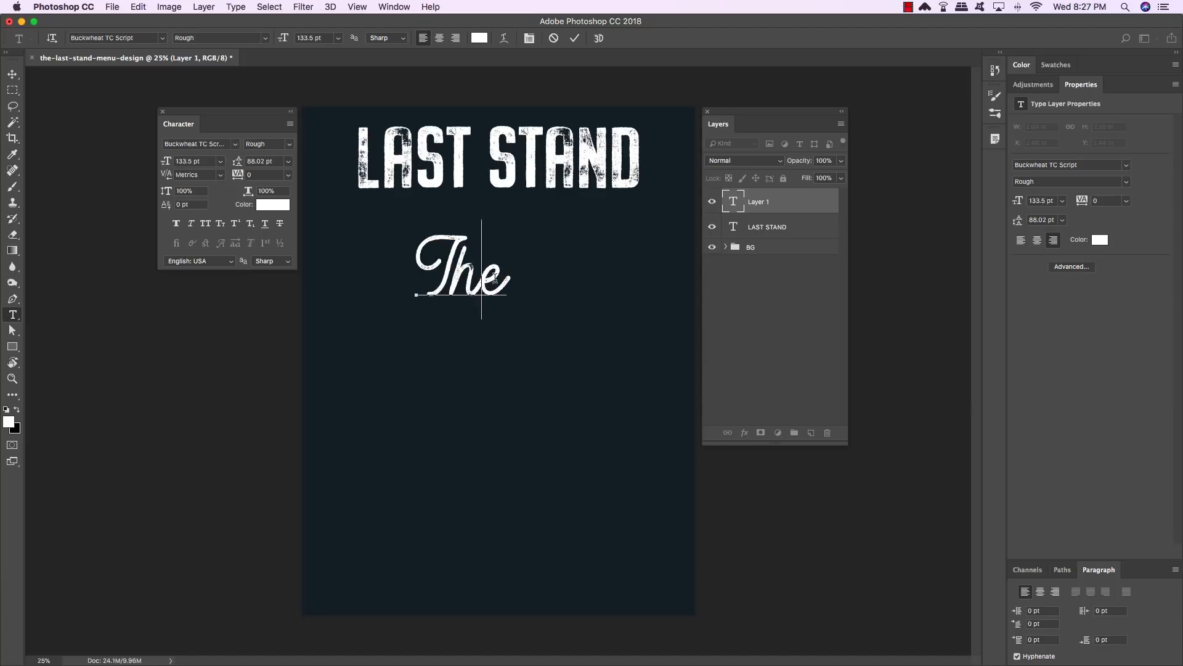
pyautogui.moveTo(500, 275); pyautogui.dragTo(416, 278)
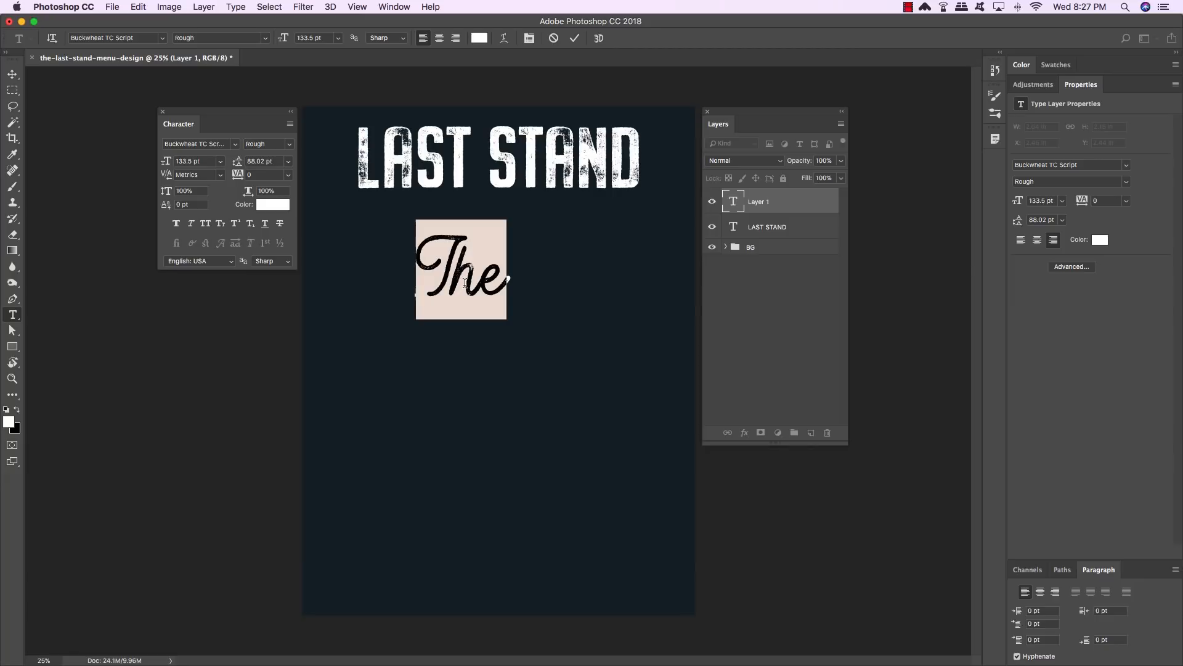
pyautogui.click(204, 161)
pyautogui.write('64')
pyautogui.press('Return')
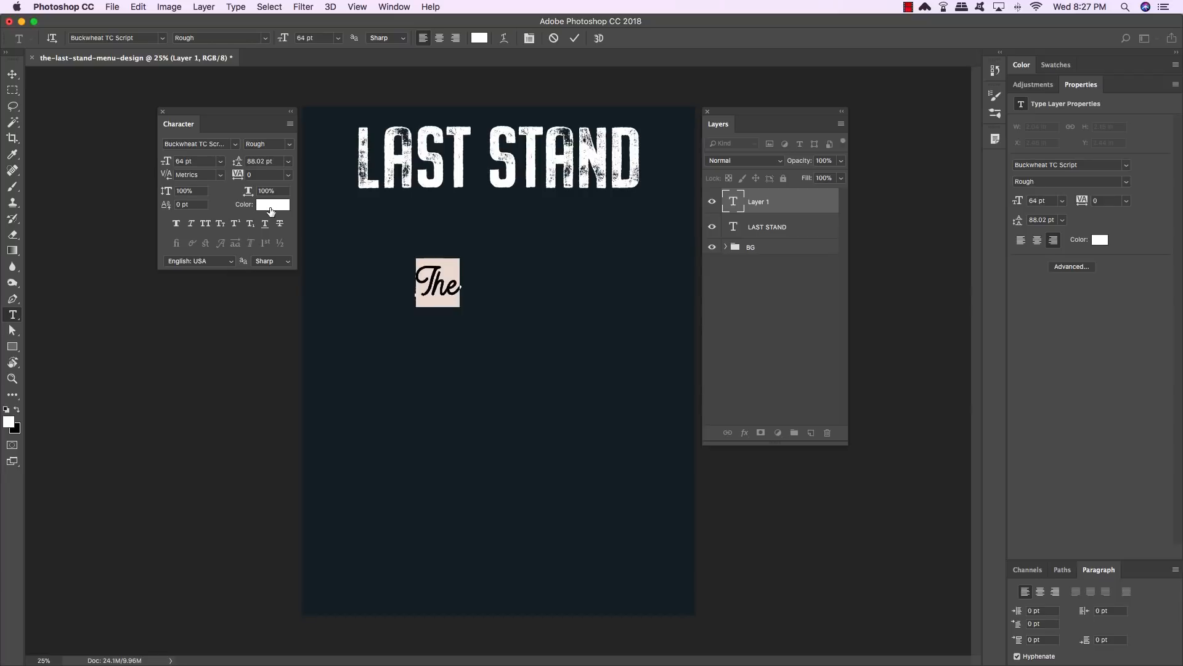
# - Set the text color of "The" to gold #cda767
pyautogui.click(271, 205)
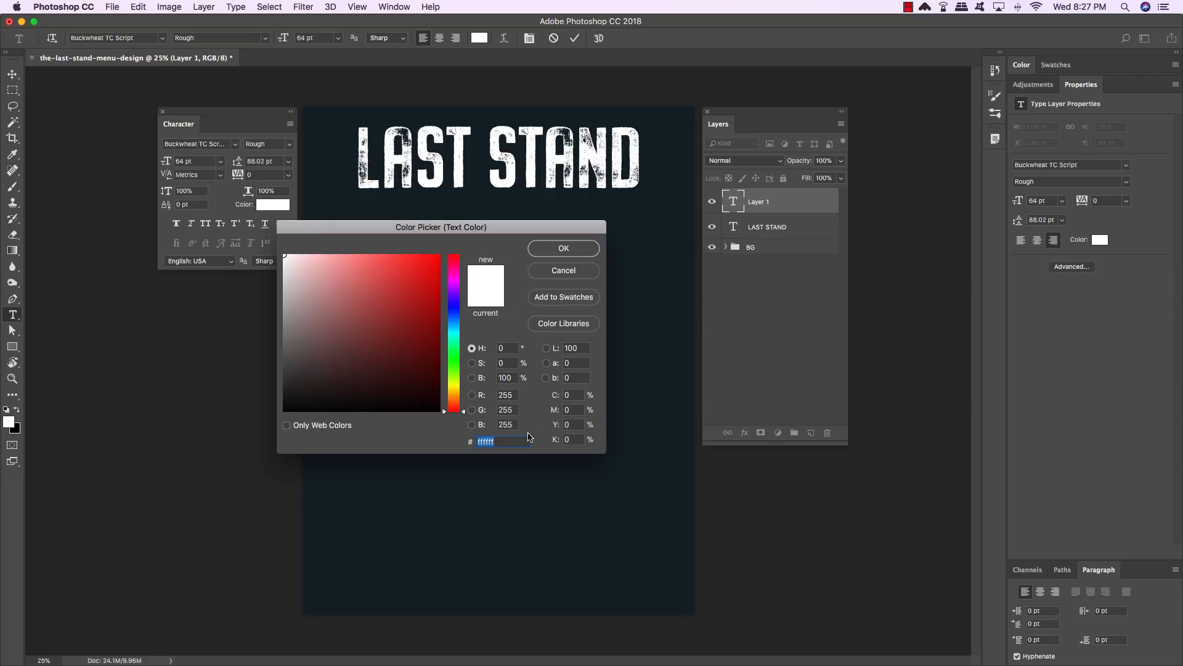
pyautogui.write('cda767')
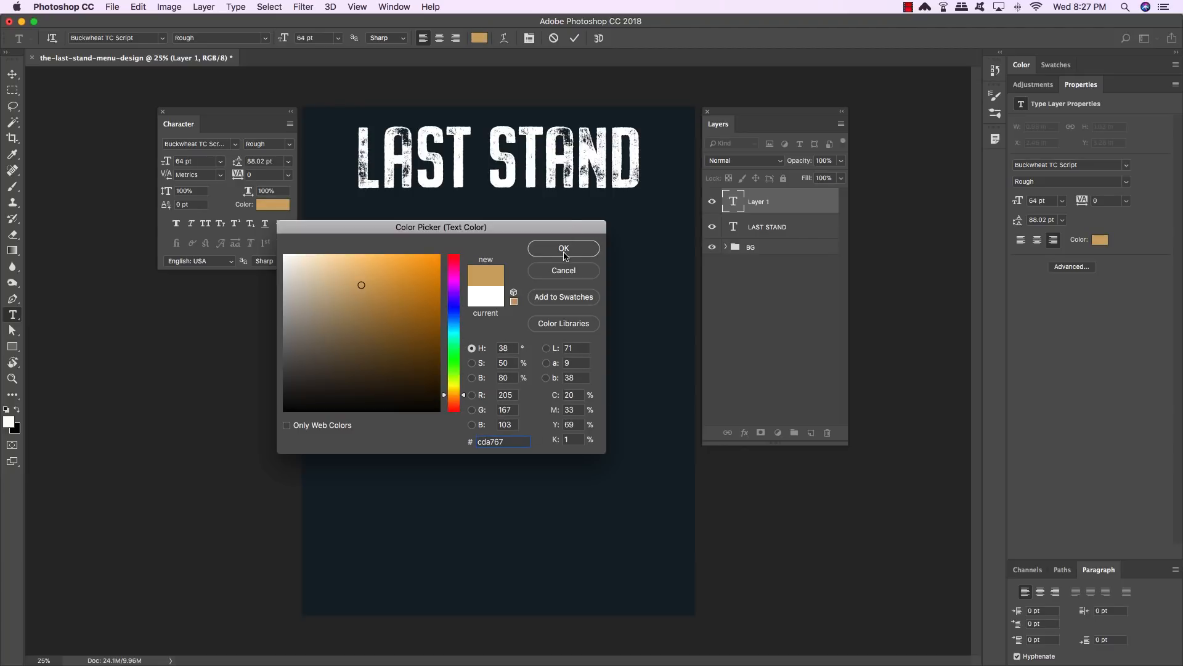
pyautogui.click(563, 250)
# - Move "The" to sit just left of LAST STAND near the top of the page
pyautogui.click(12, 75)
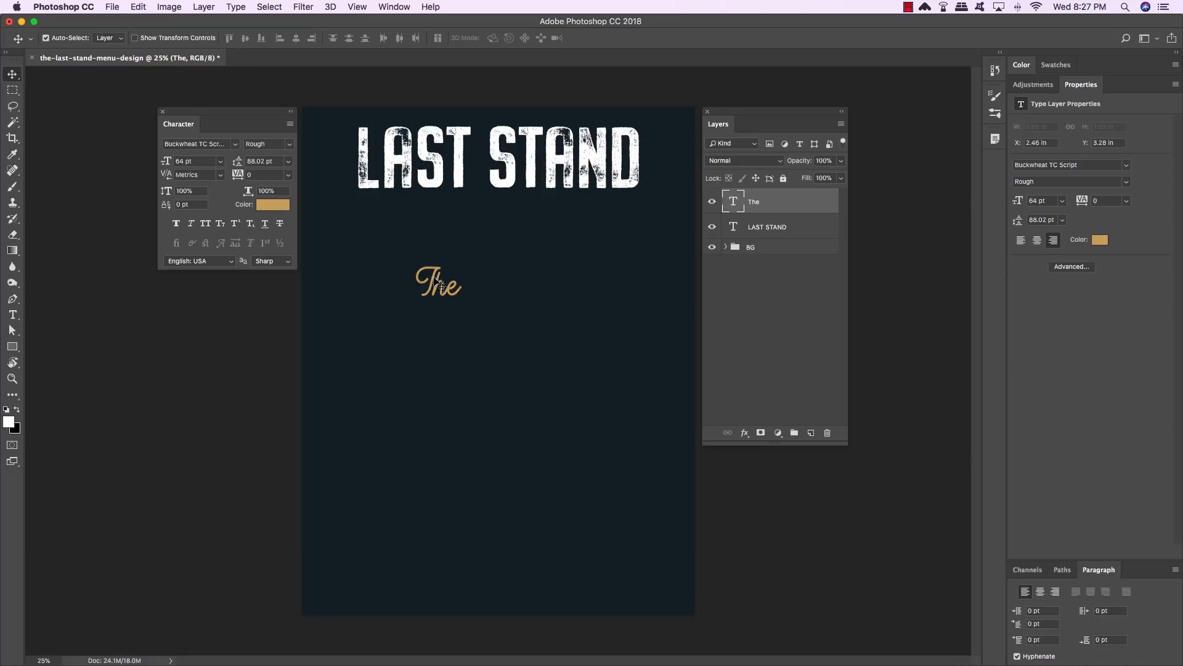
pyautogui.moveTo(426, 267); pyautogui.dragTo(317, 139)
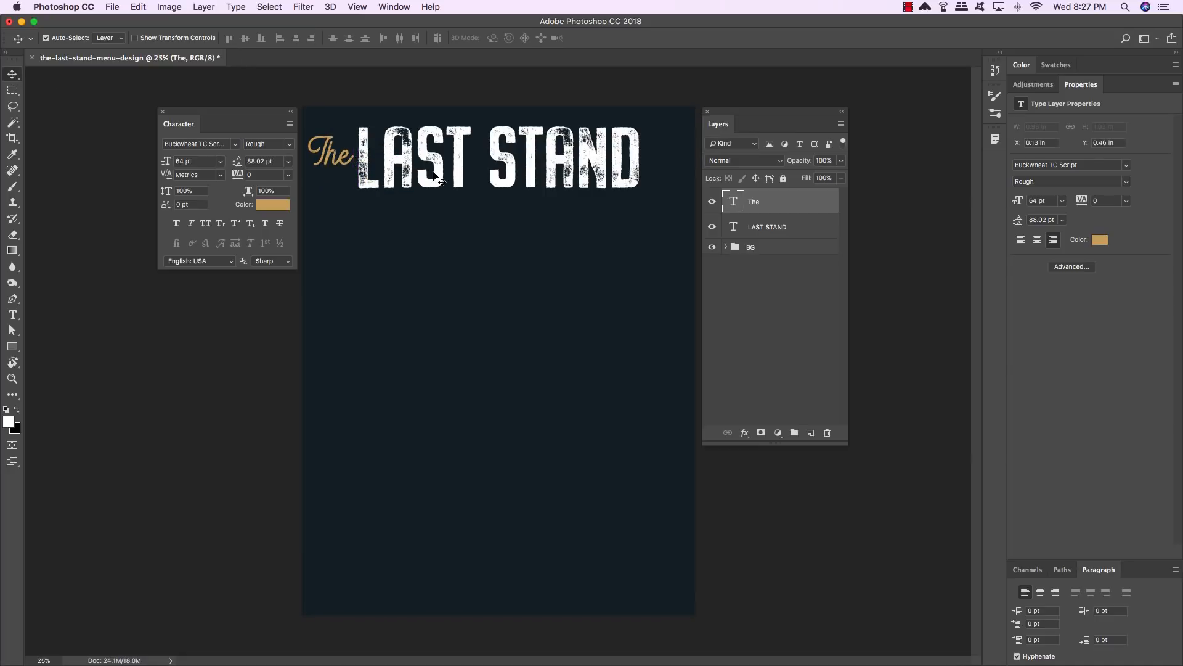
pyautogui.hotkey('shift', 'Down')
pyautogui.hotkey('shift', 'Left')
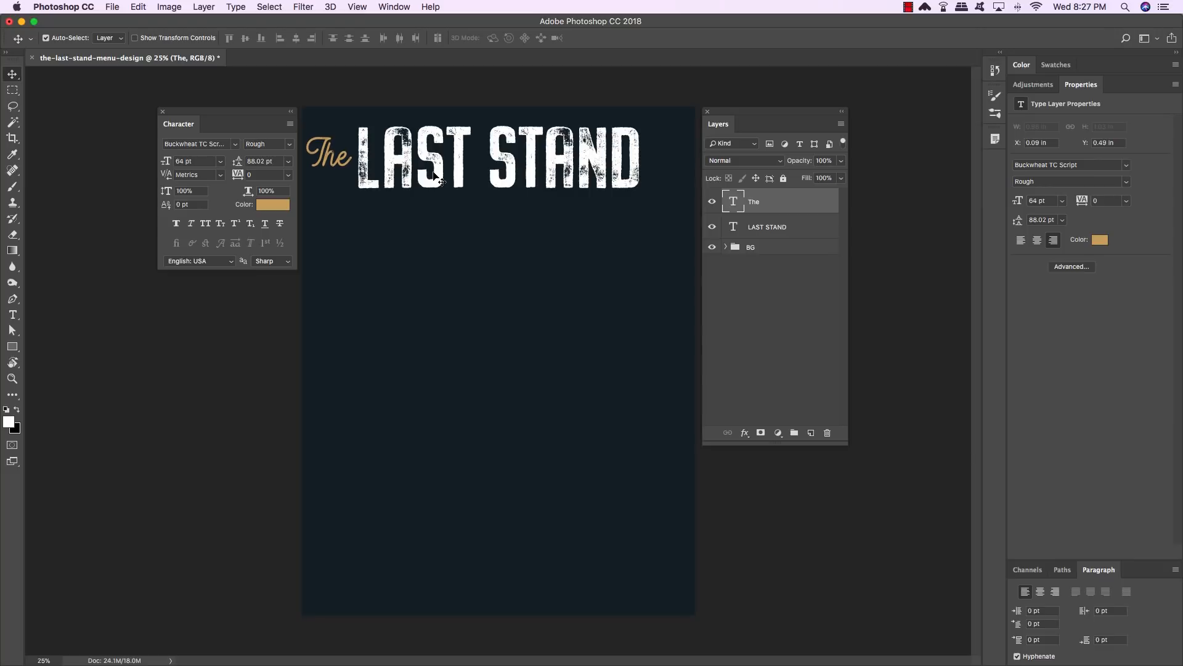
pyautogui.press('Down')
pyautogui.press('Down')
# - Skew "The" so its right side tilts upward slightly, then apply the transform
pyautogui.press('super+t')
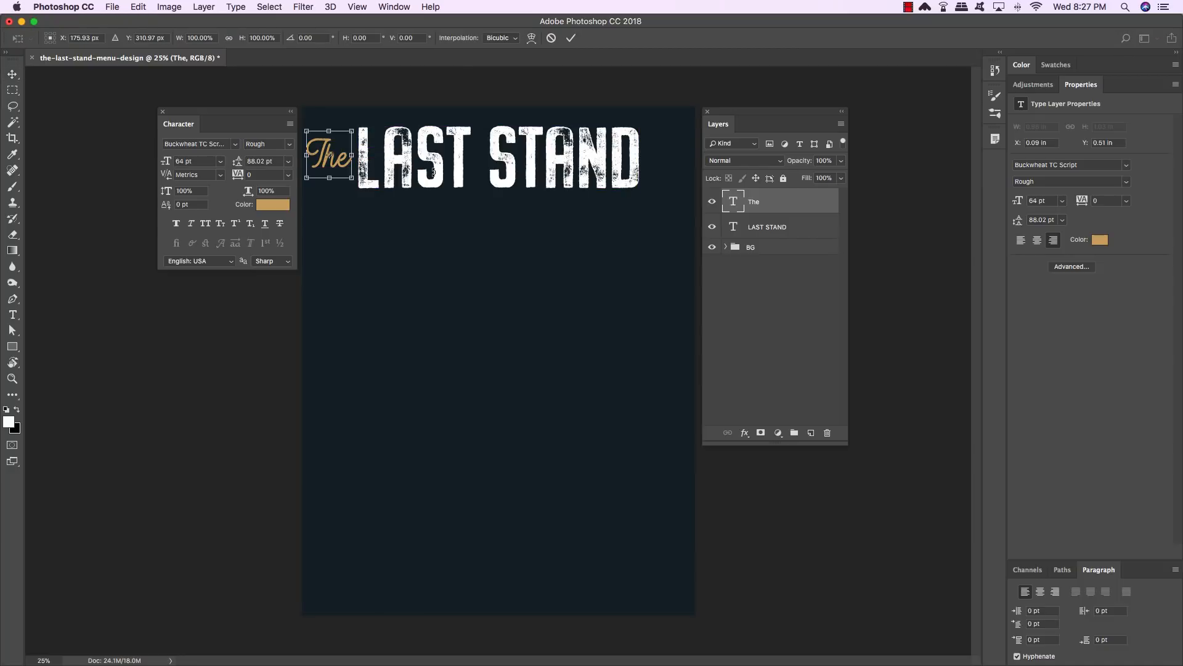
pyautogui.press('super+equal')
pyautogui.moveTo(407, 195); pyautogui.dragTo(552, 312)
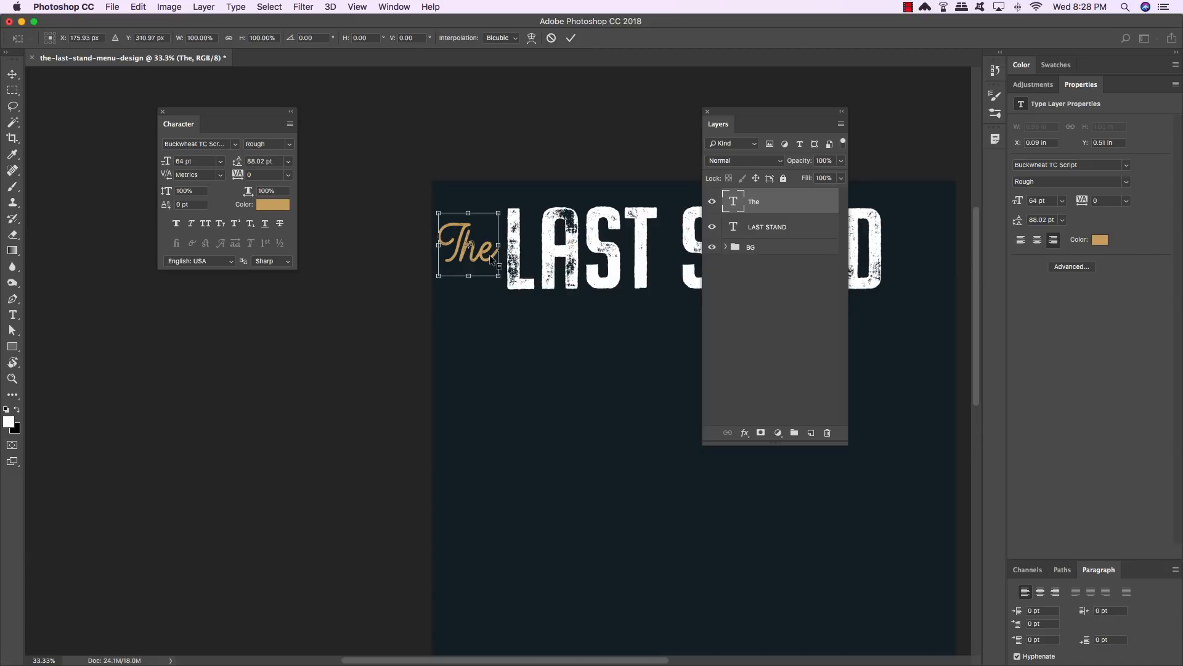
pyautogui.rightClick(485, 251)
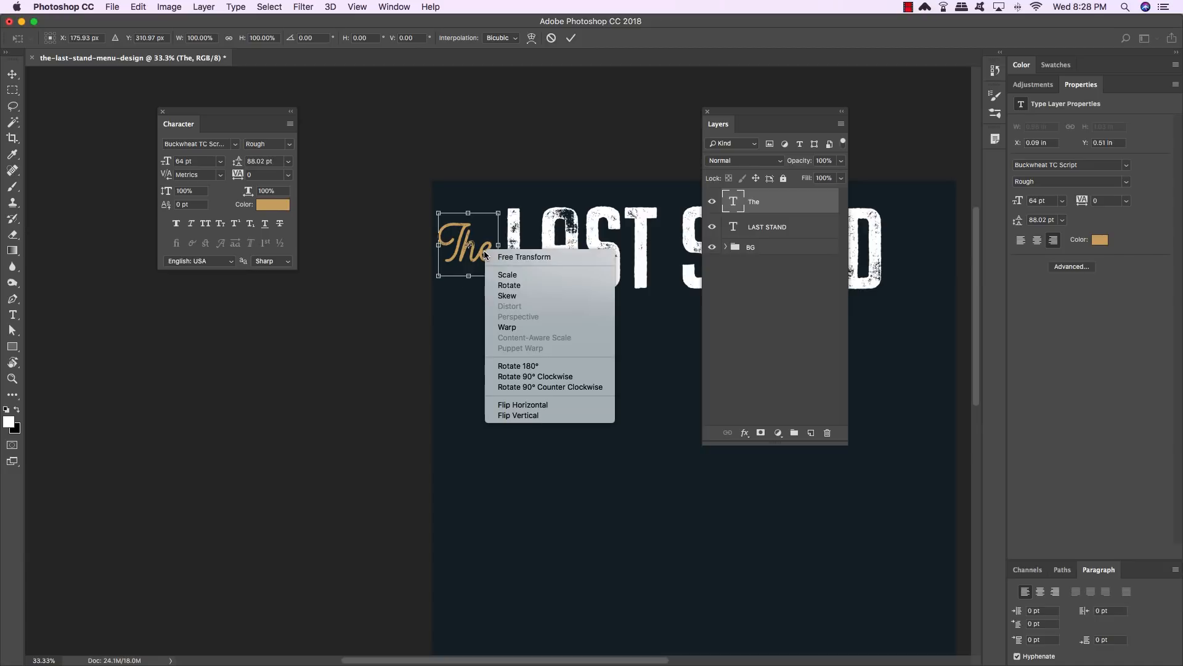
pyautogui.click(530, 294)
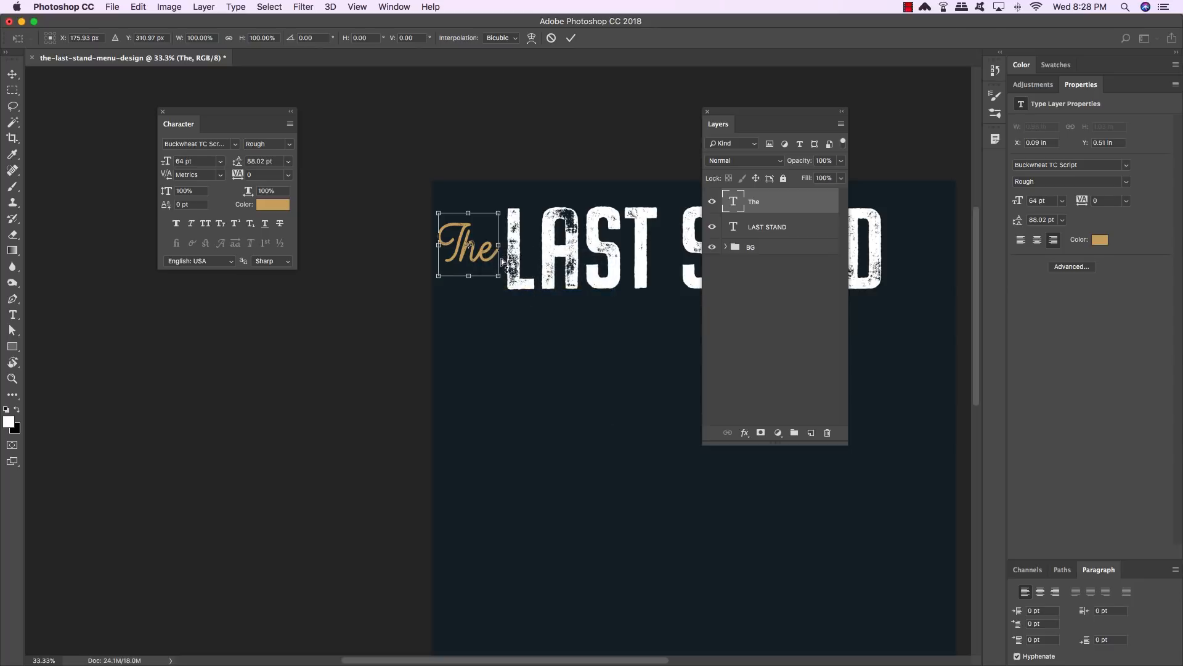
pyautogui.moveTo(502, 260); pyautogui.dragTo(502, 249)
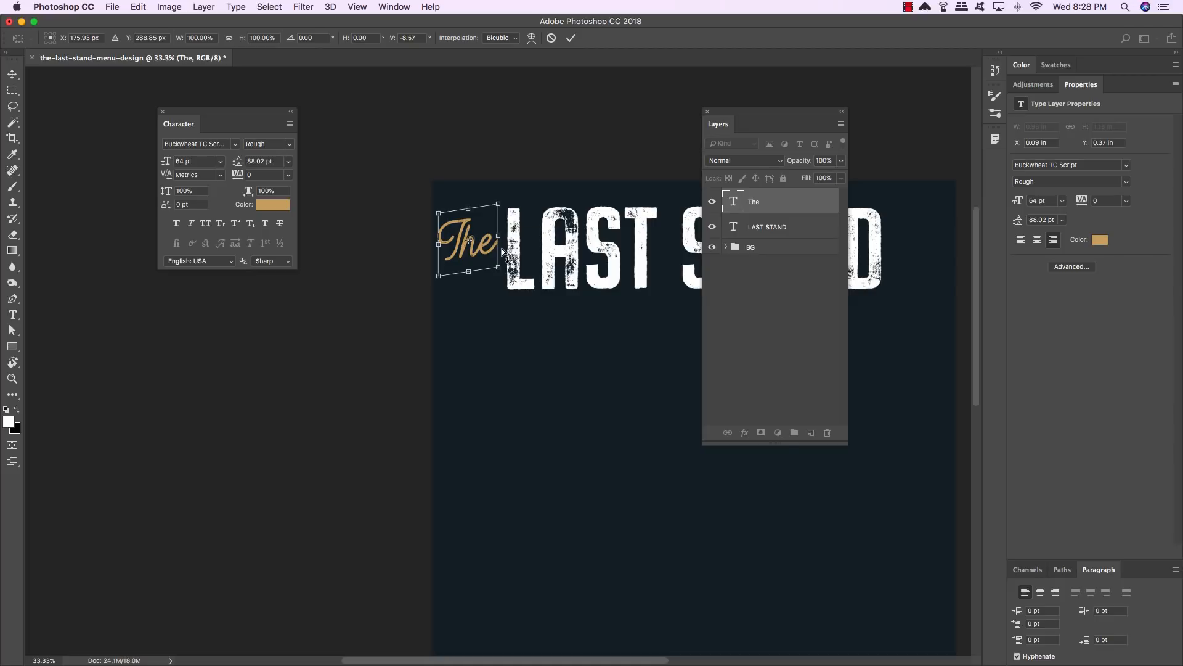
pyautogui.press('Return')
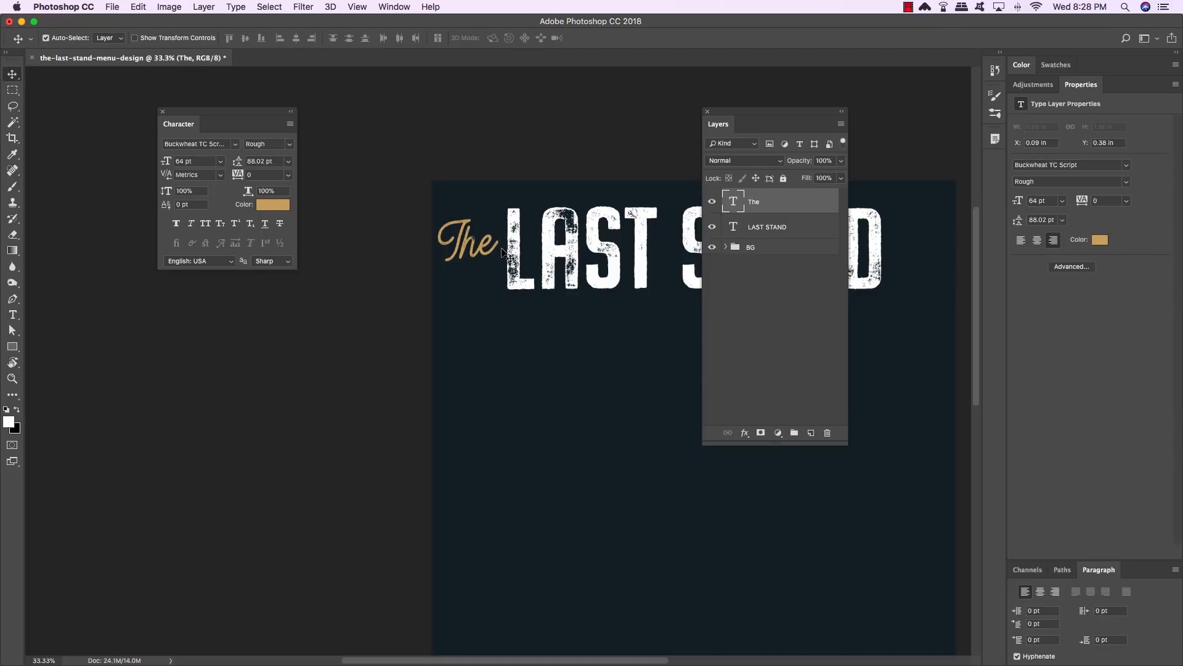
# - Nudge "The" slightly right and down beside the title and move the Layers panel aside
pyautogui.moveTo(502, 249); pyautogui.dragTo(502, 251)
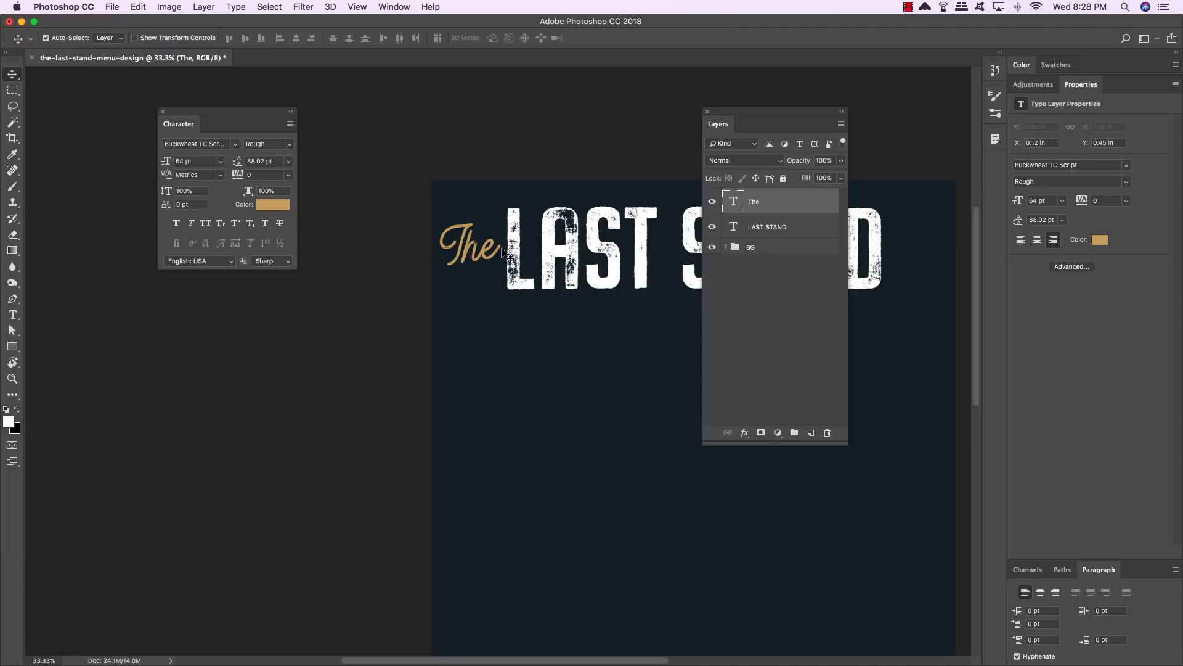
pyautogui.hscroll(5, 505, 251)
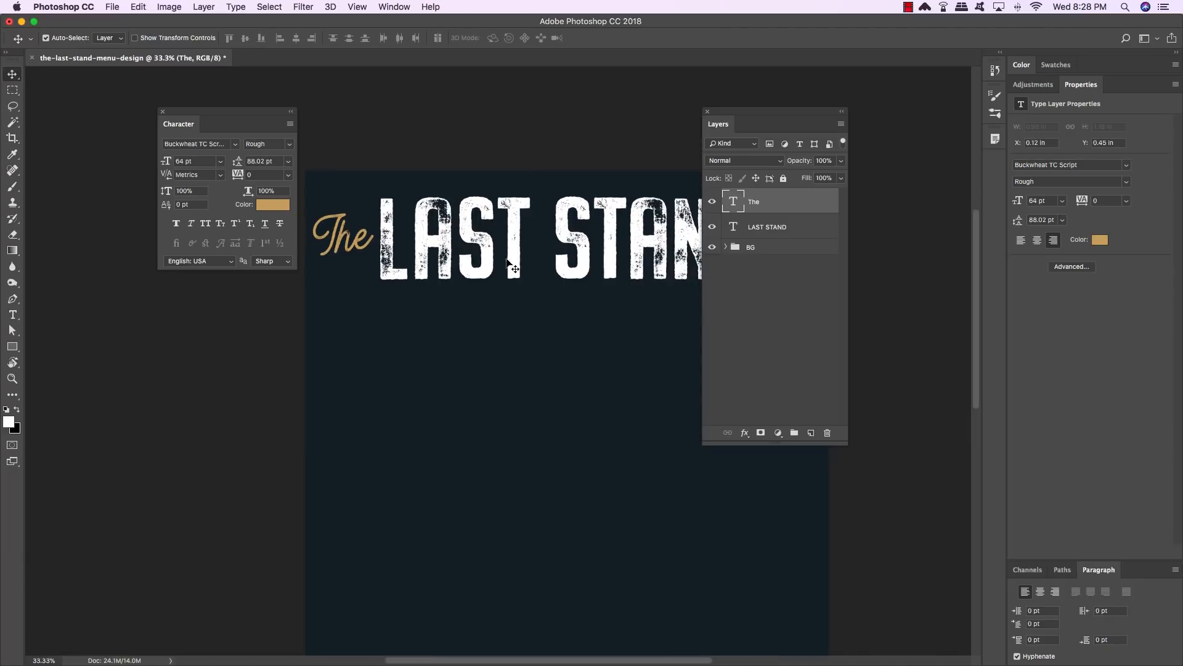
pyautogui.moveTo(747, 108); pyautogui.dragTo(842, 125)
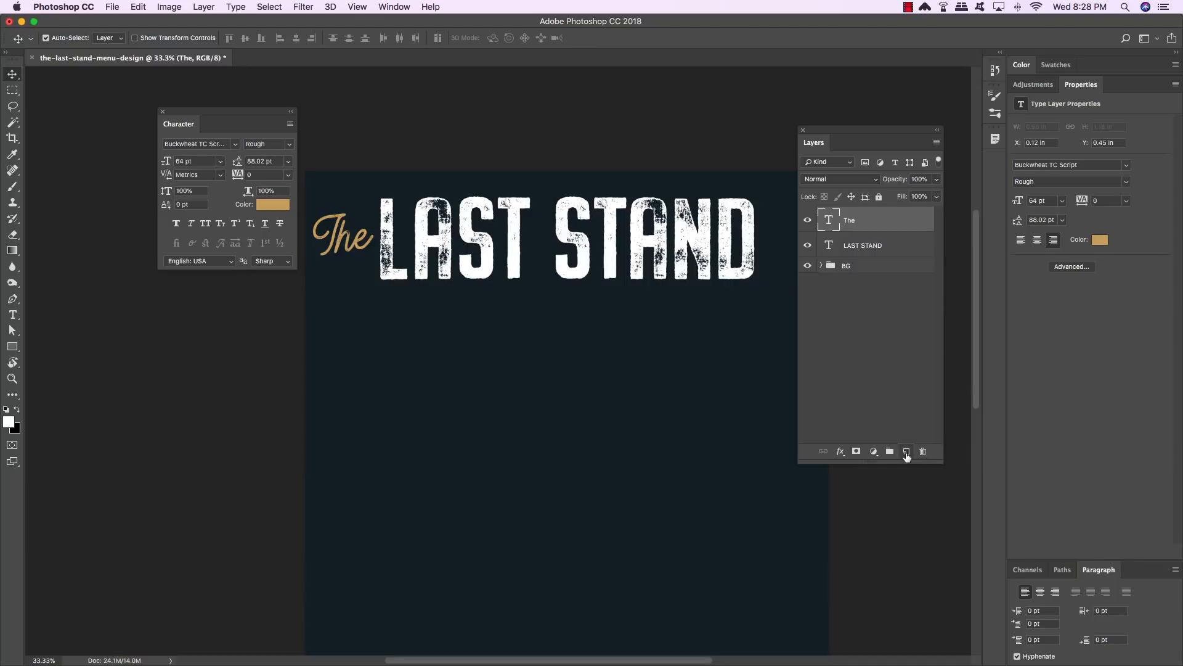
# - Create a new text layer below the title and type COFFEE SHOP & BAKERY
pyautogui.click(906, 453)
pyautogui.press('t')
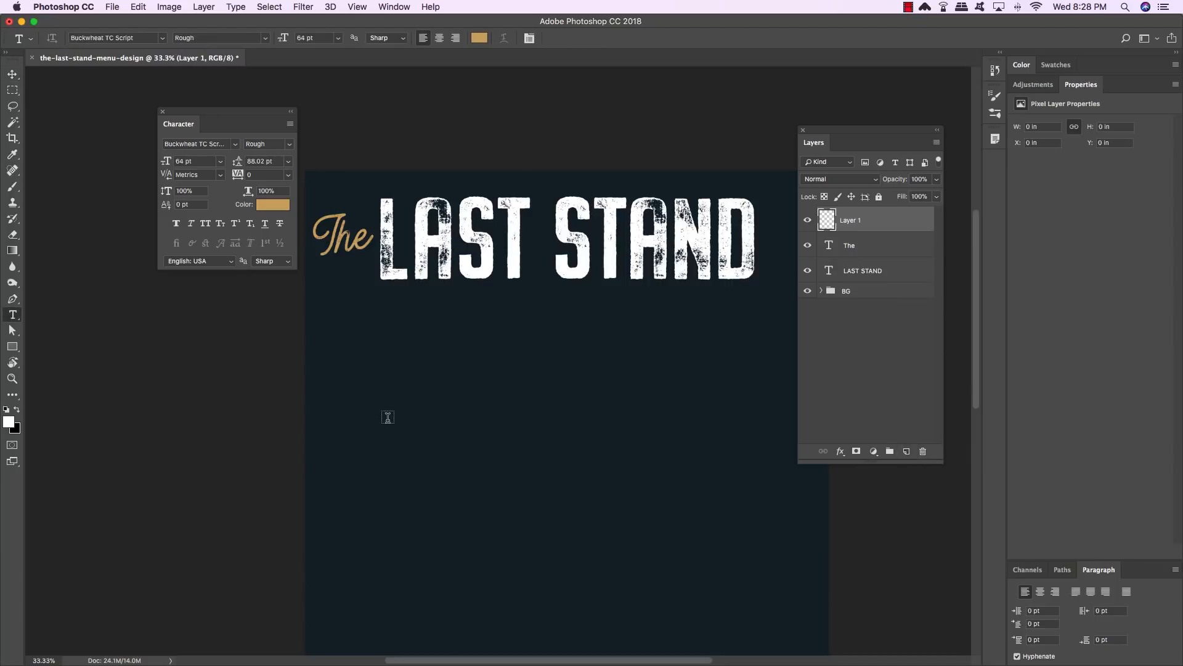
pyautogui.click(415, 367)
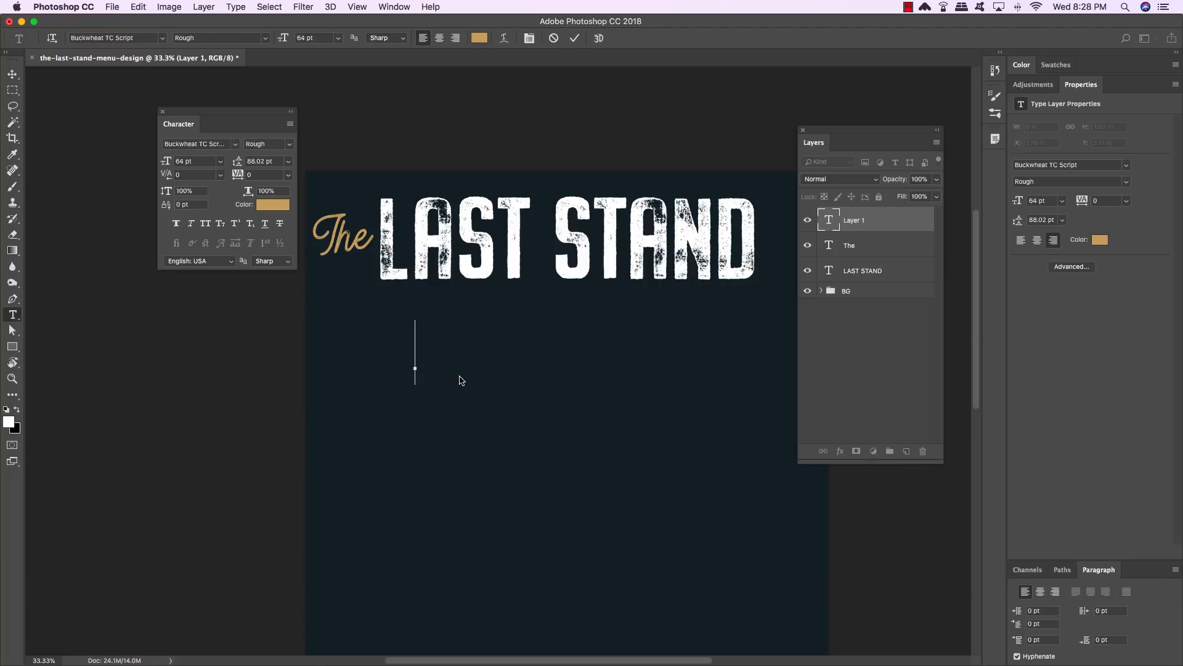
pyautogui.write('COFFEE SCHO')
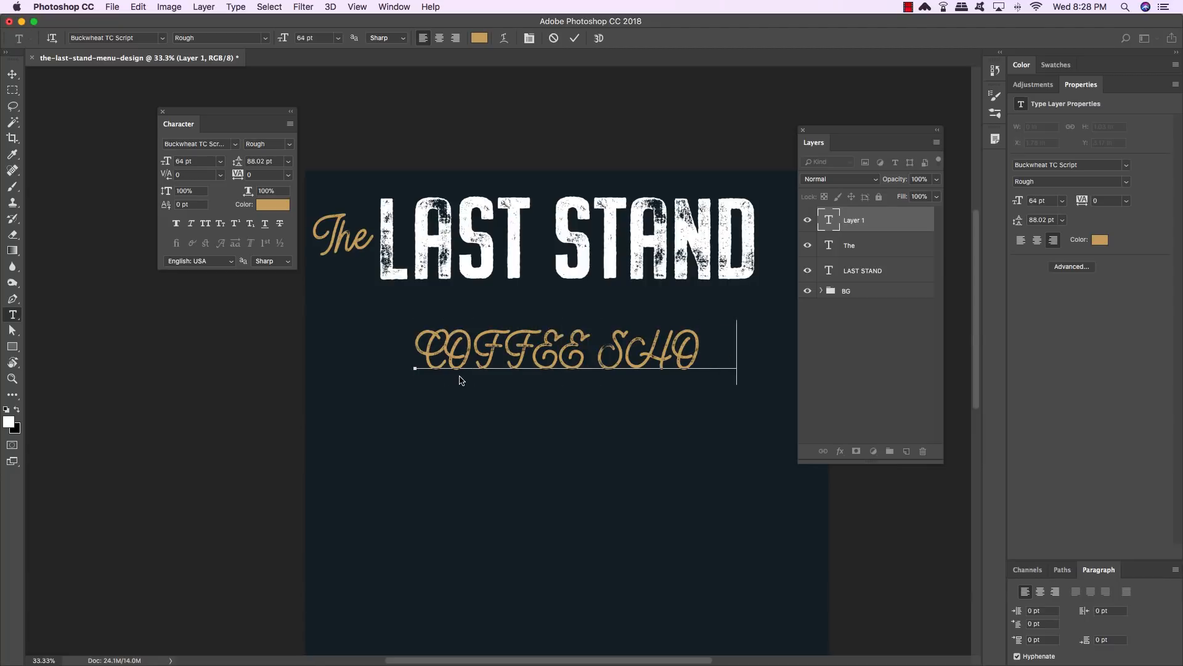
pyautogui.write('P & B')
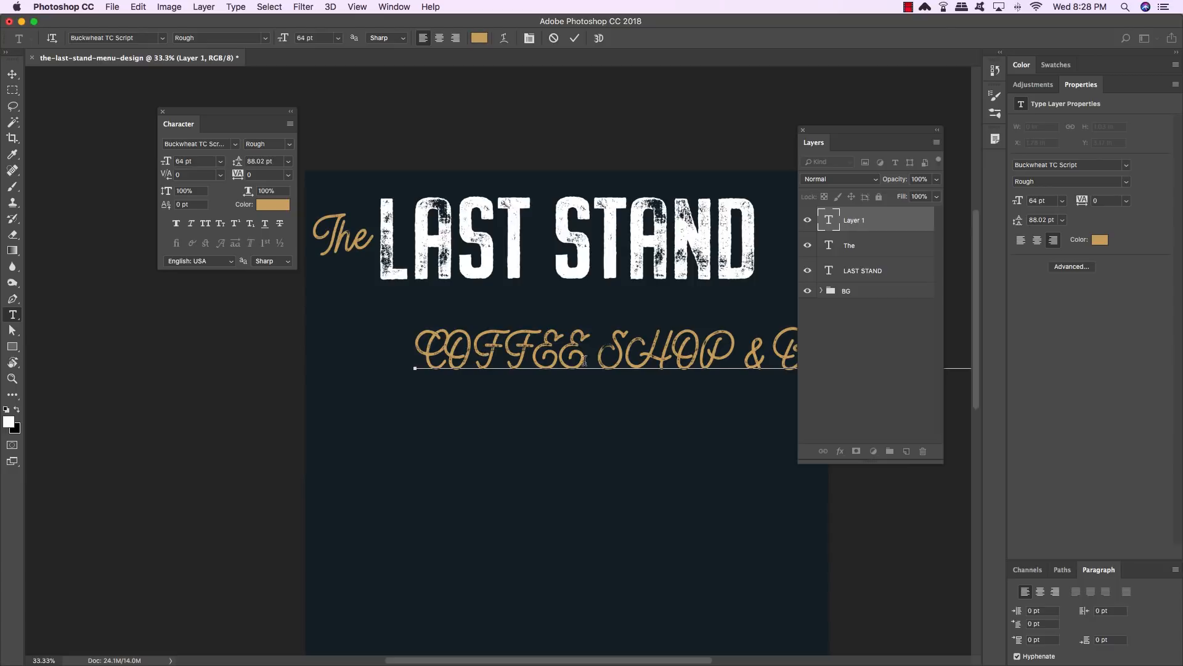
# - Select all the subtitle text and change its font to Buckwheat TC Sans Rough
pyautogui.click(527, 345)
pyautogui.press('super+a')
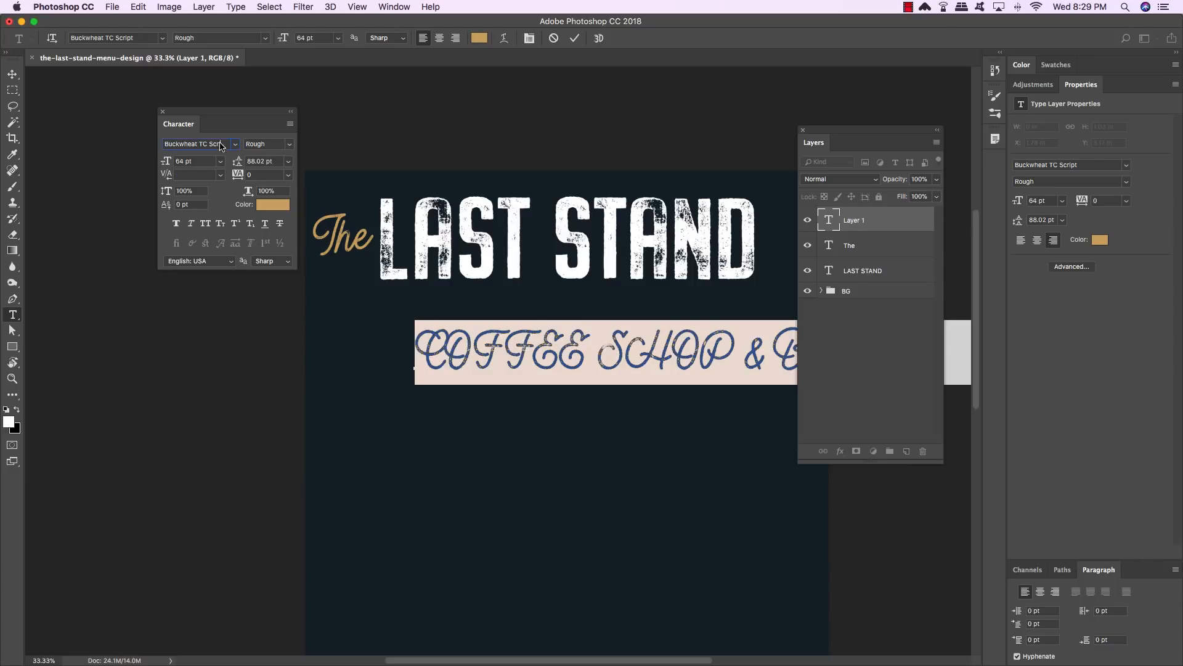
pyautogui.click(220, 145)
pyautogui.write('bucket')
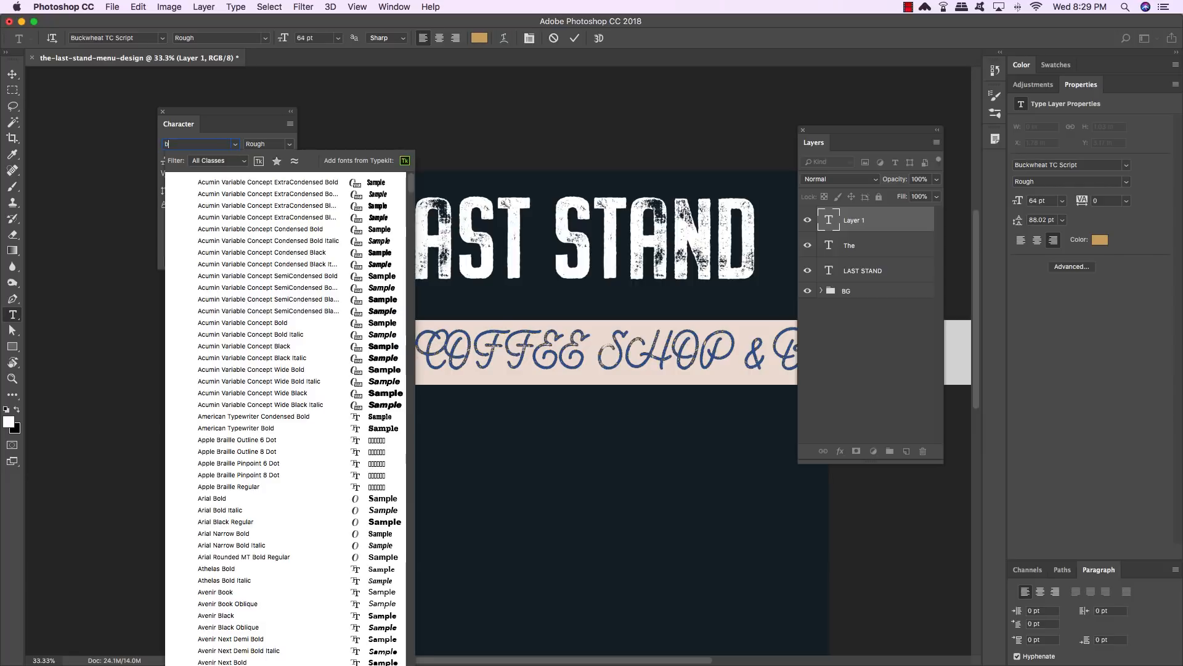
pyautogui.press('BackSpace')
pyautogui.write('whe')
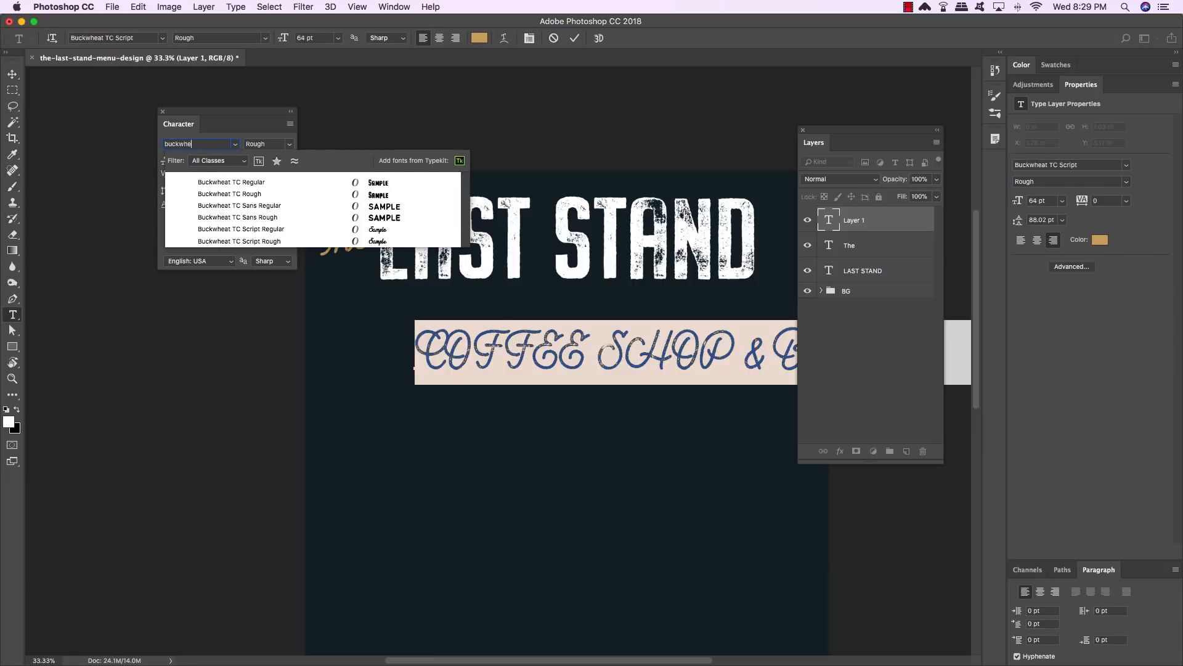
pyautogui.write('at')
pyautogui.press('Down')
pyautogui.press('Down')
pyautogui.press('Down')
pyautogui.press('Down')
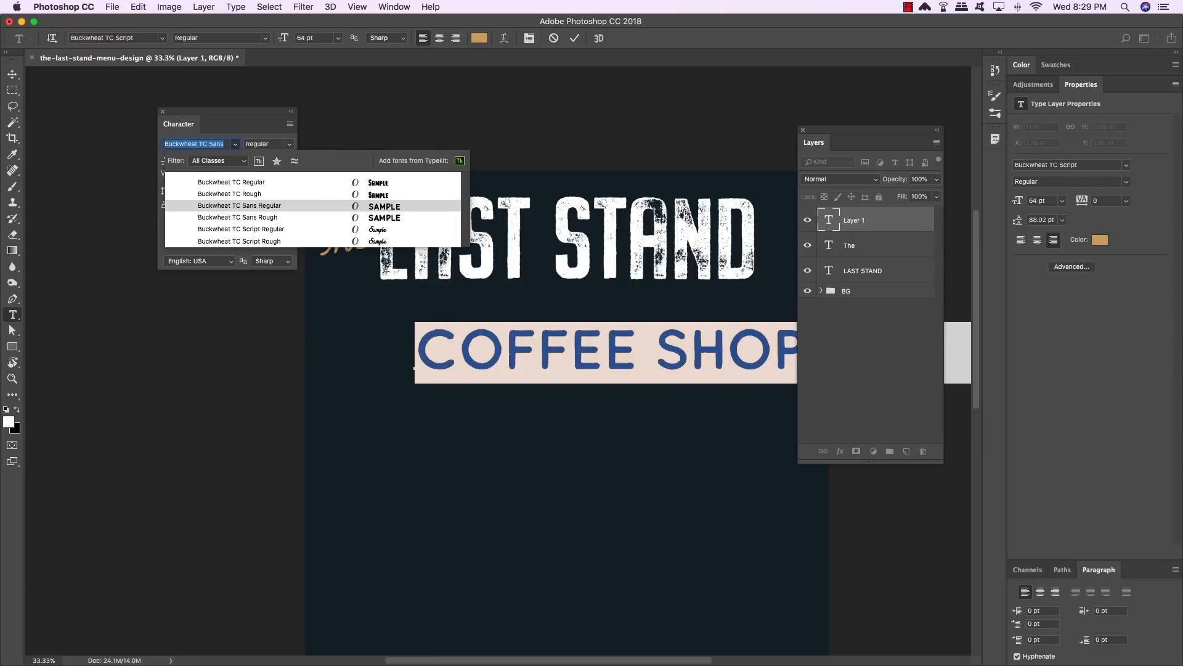
pyautogui.press('Return')
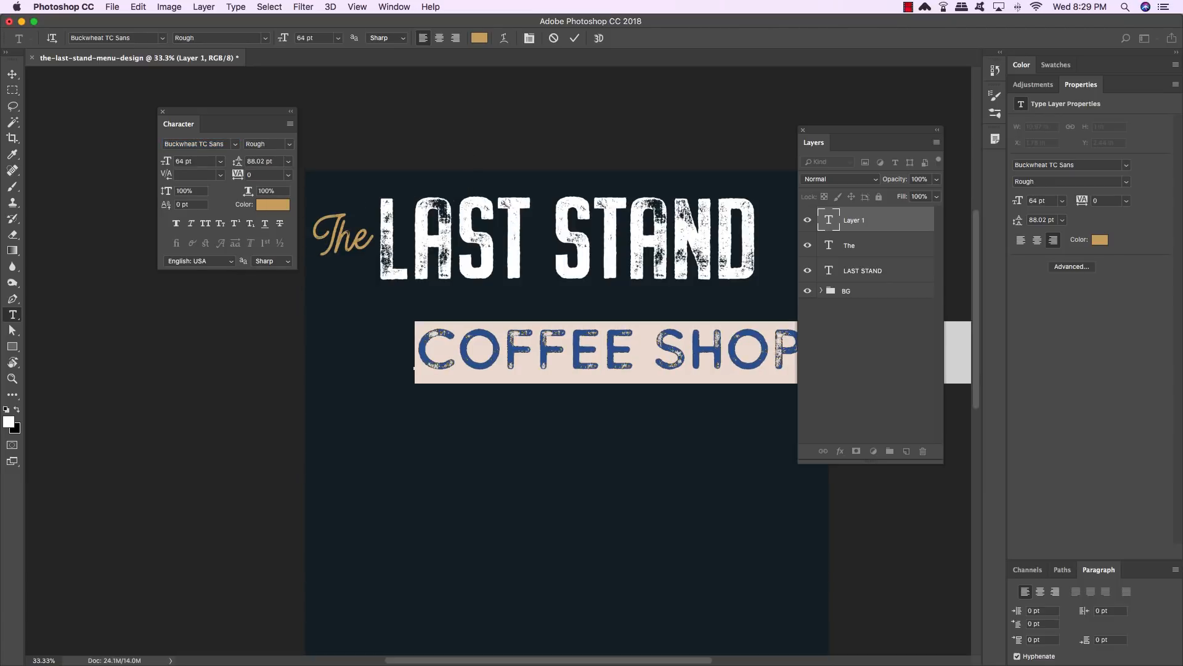
# - Set the subtitle's font size to 21 pt and its tracking to 44
pyautogui.hscroll(1, 271, 153)
pyautogui.moveTo(203, 163); pyautogui.dragTo(135, 158)
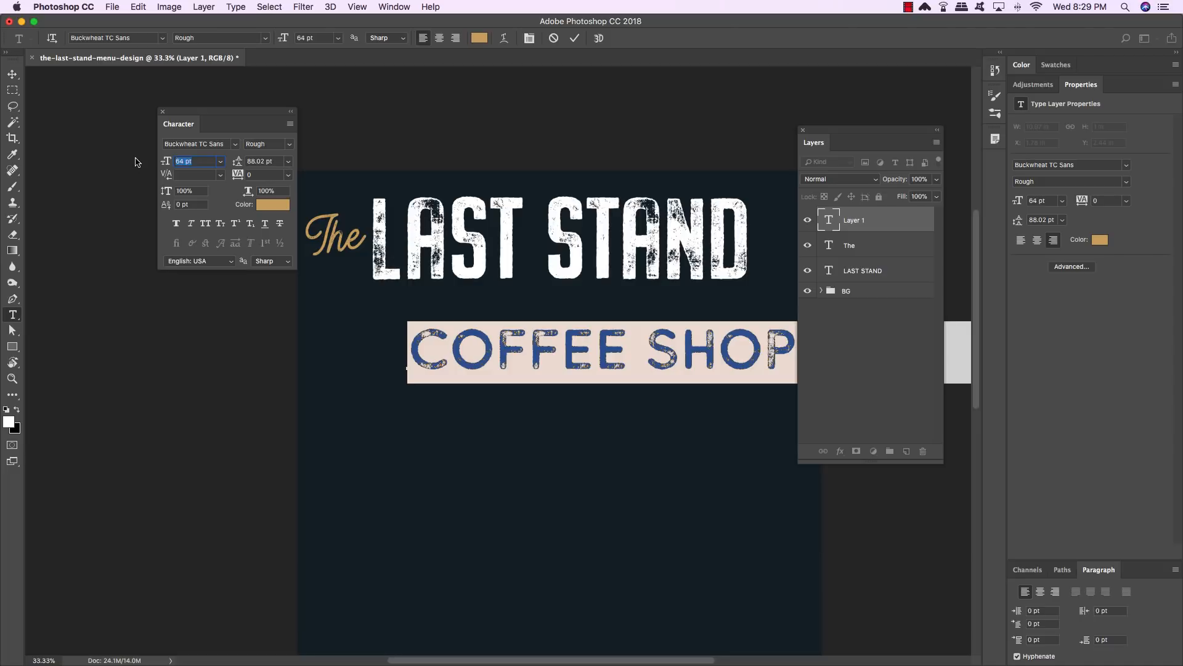
pyautogui.write('21')
pyautogui.click(265, 175)
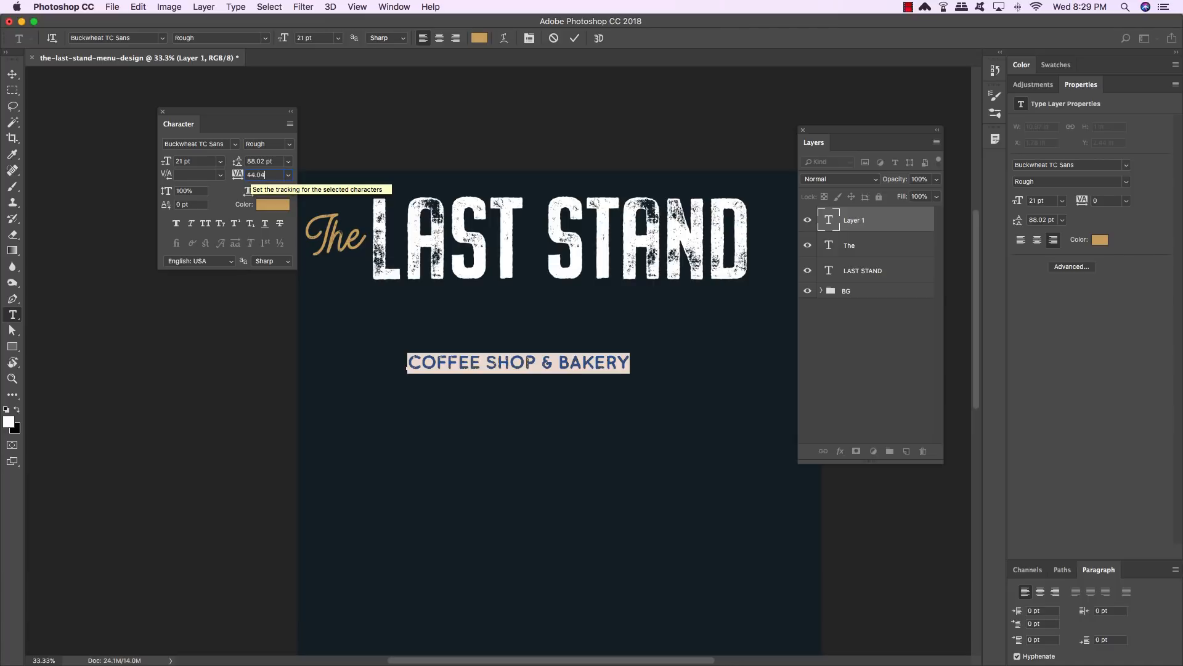
pyautogui.press('Return')
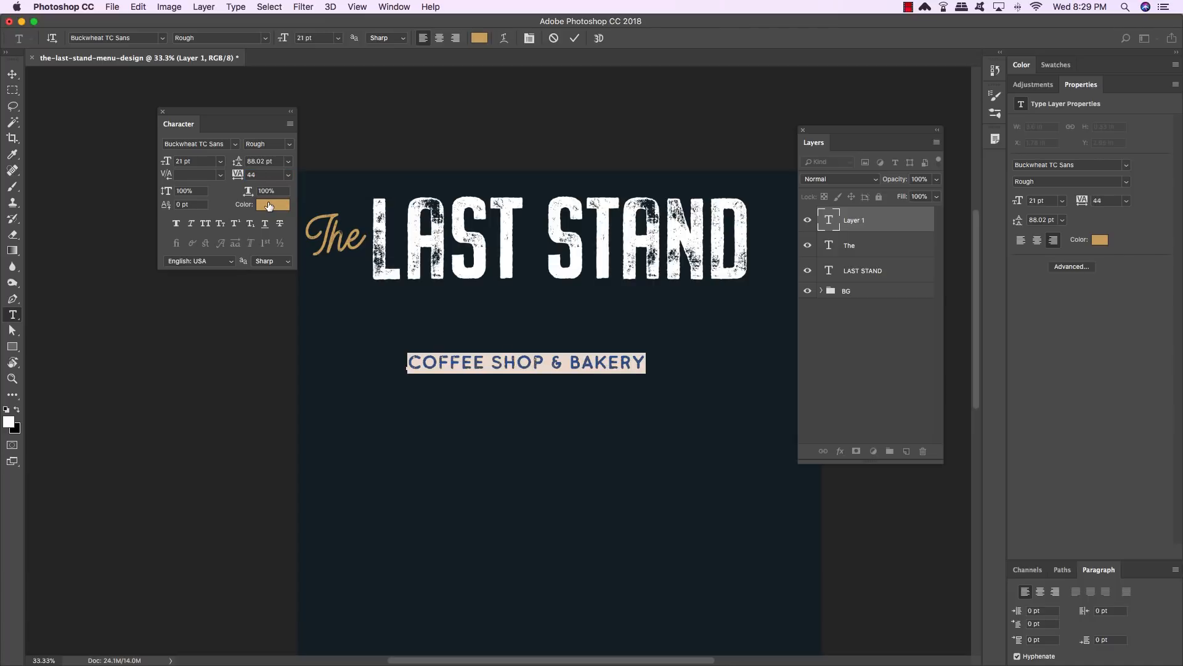
# - Set the subtitle's text color to #75c898
pyautogui.click(268, 205)
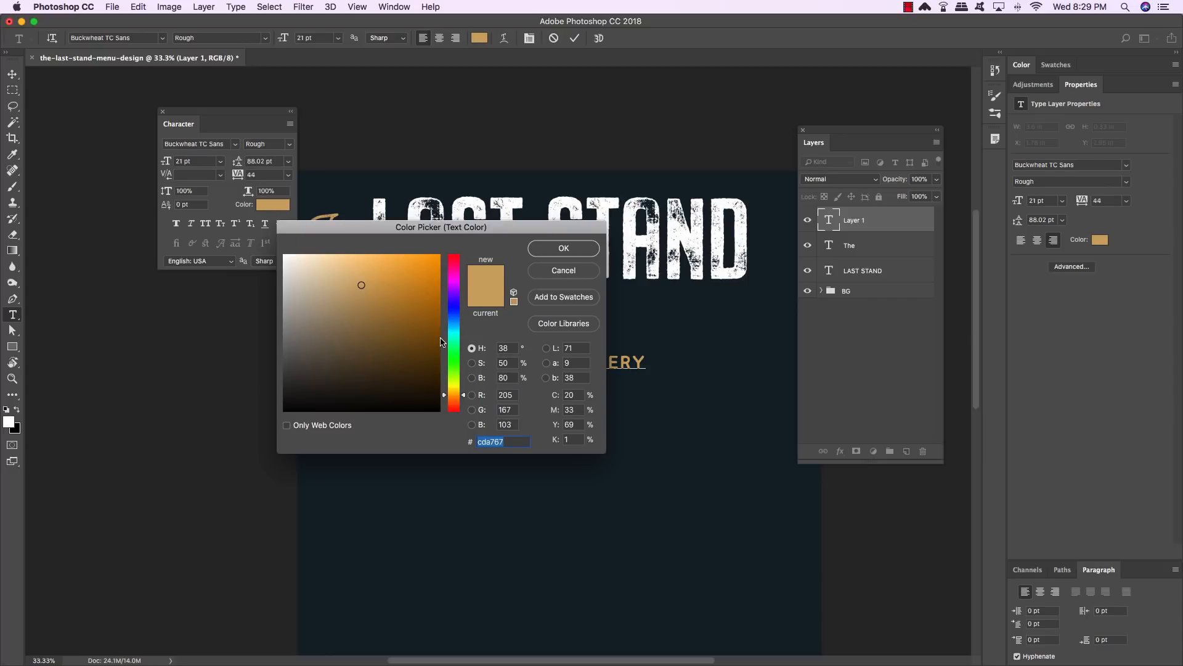
pyautogui.write('75c')
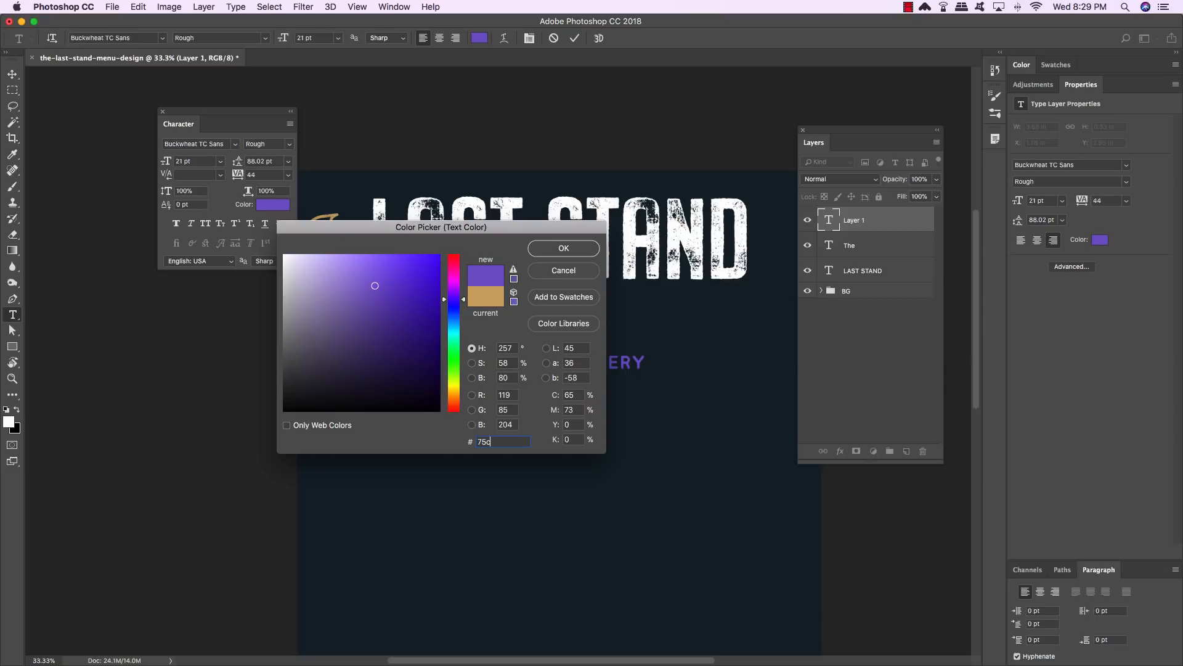
pyautogui.write('493')
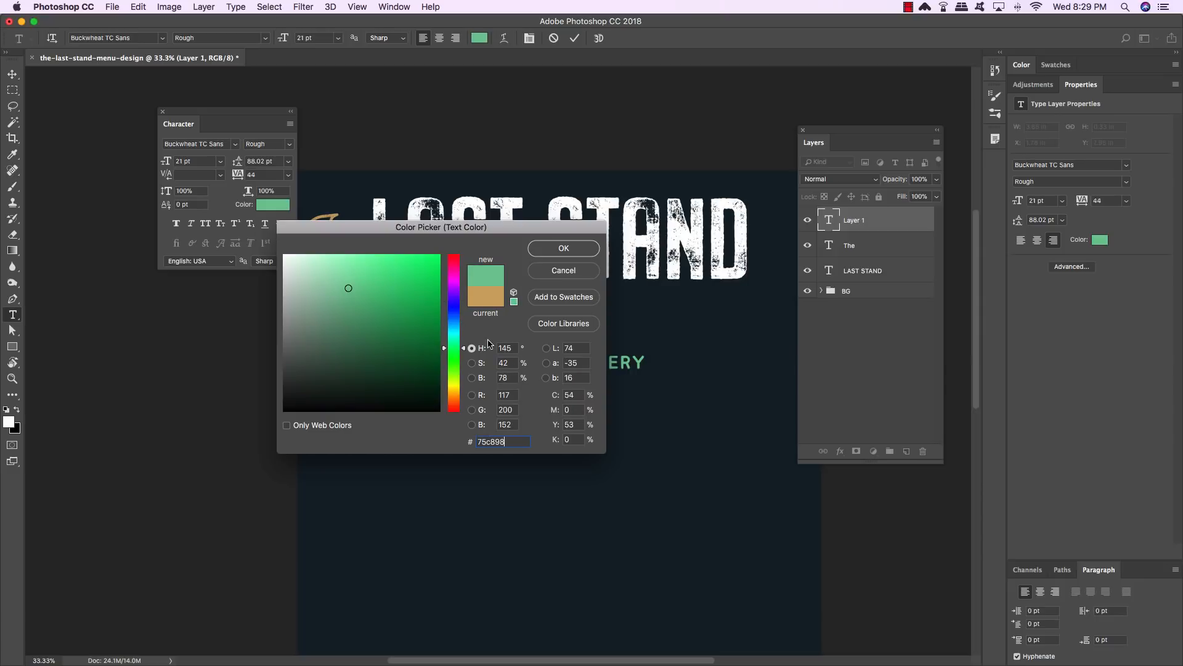
pyautogui.click(572, 249)
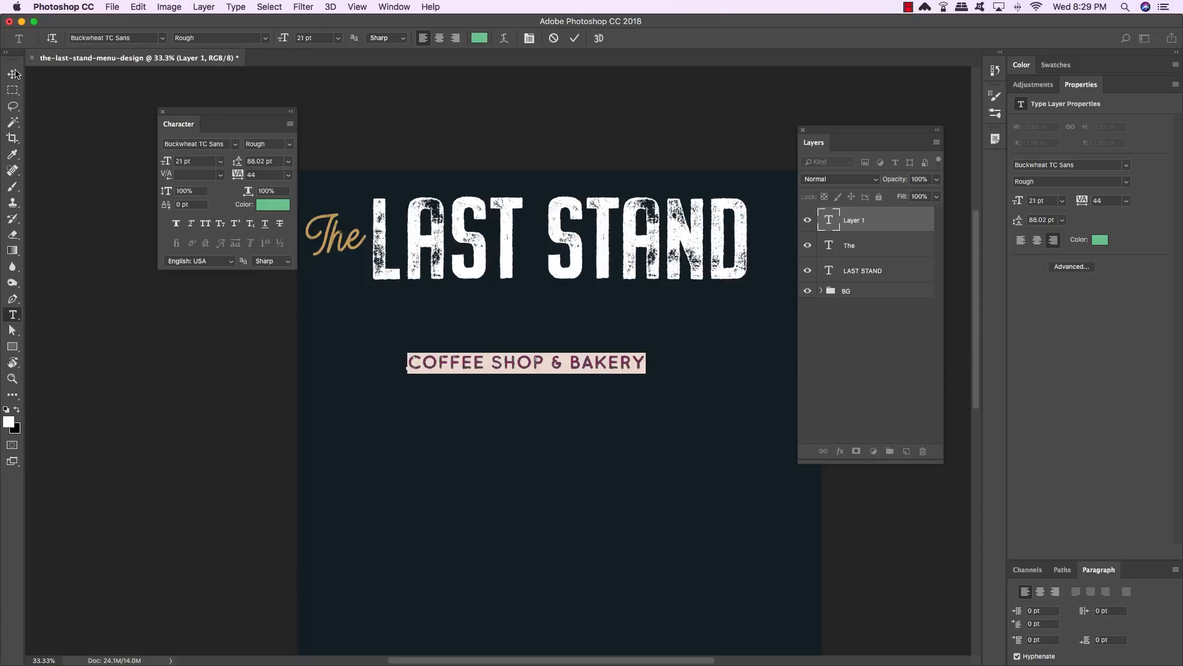
pyautogui.click(13, 74)
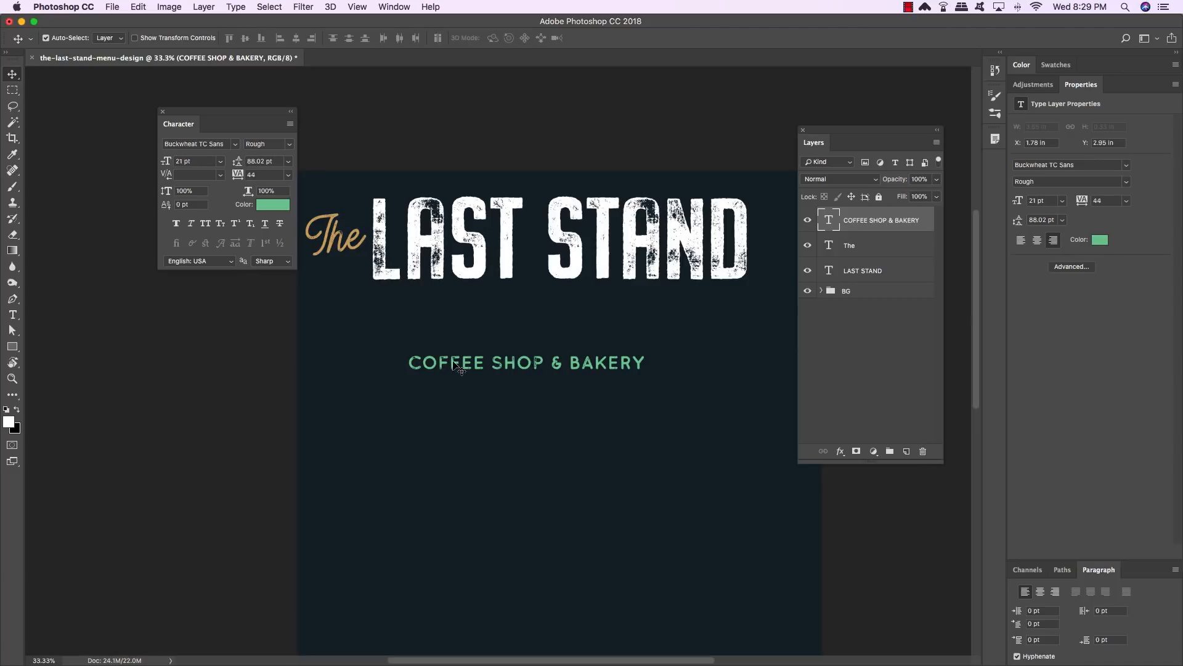
# - Move the subtitle up directly beneath the title and set its tracking to 440
pyautogui.moveTo(451, 364); pyautogui.dragTo(421, 300)
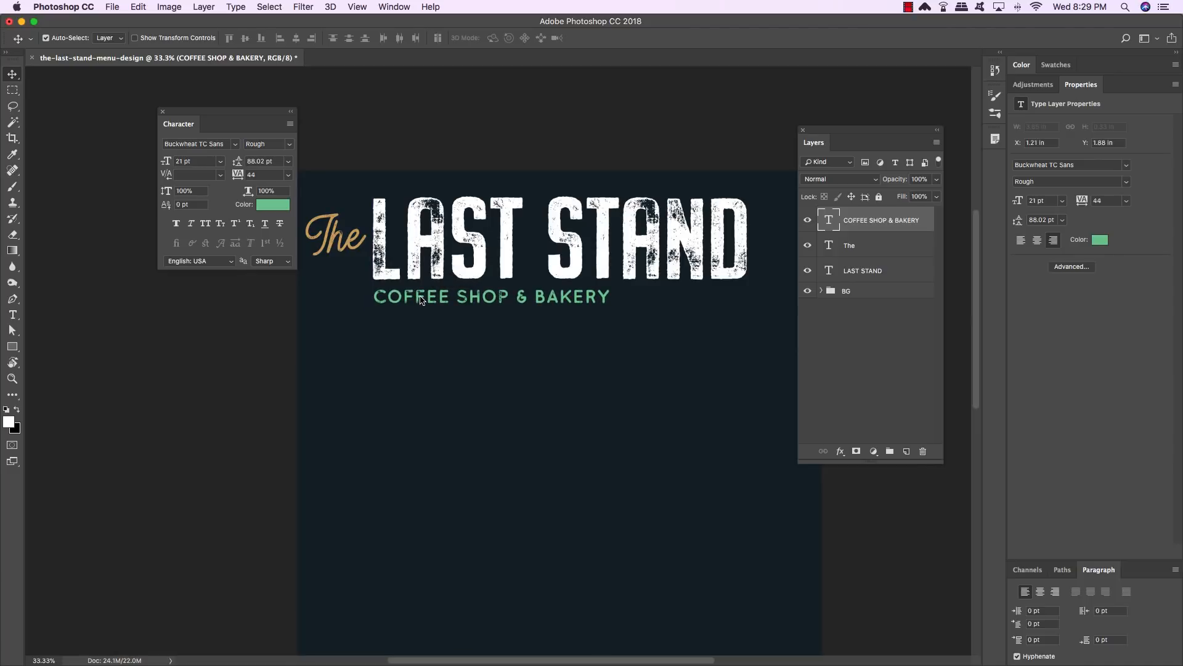
pyautogui.doubleClick(421, 299)
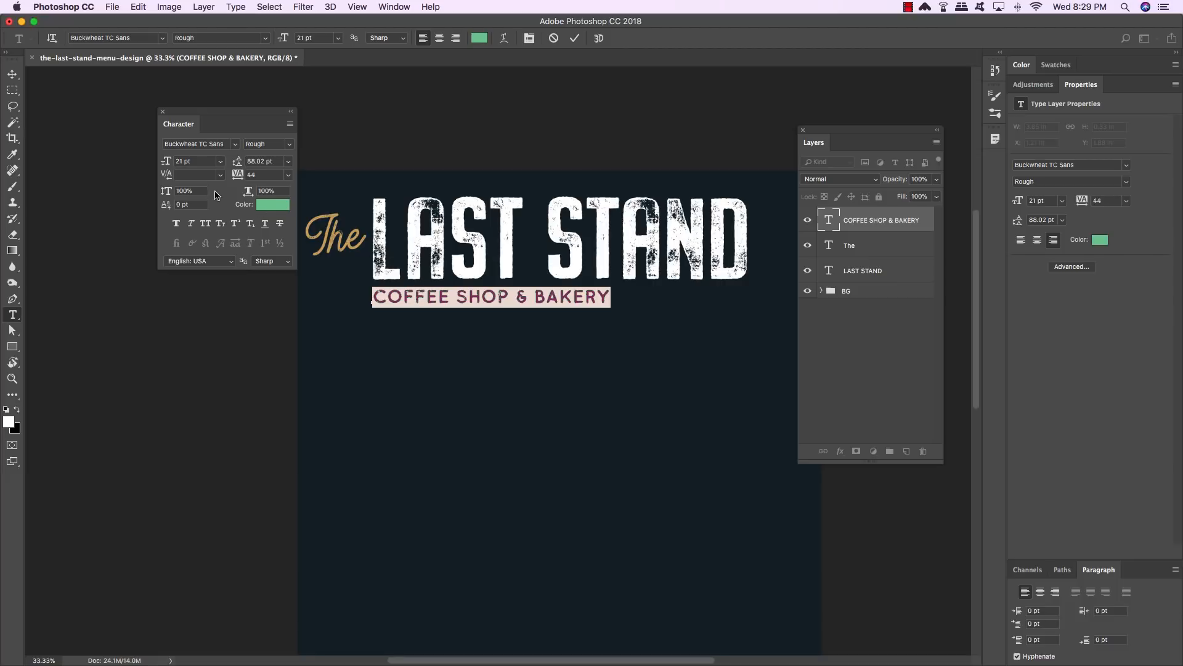
pyautogui.click(261, 175)
pyautogui.write('44')
pyautogui.press('Return')
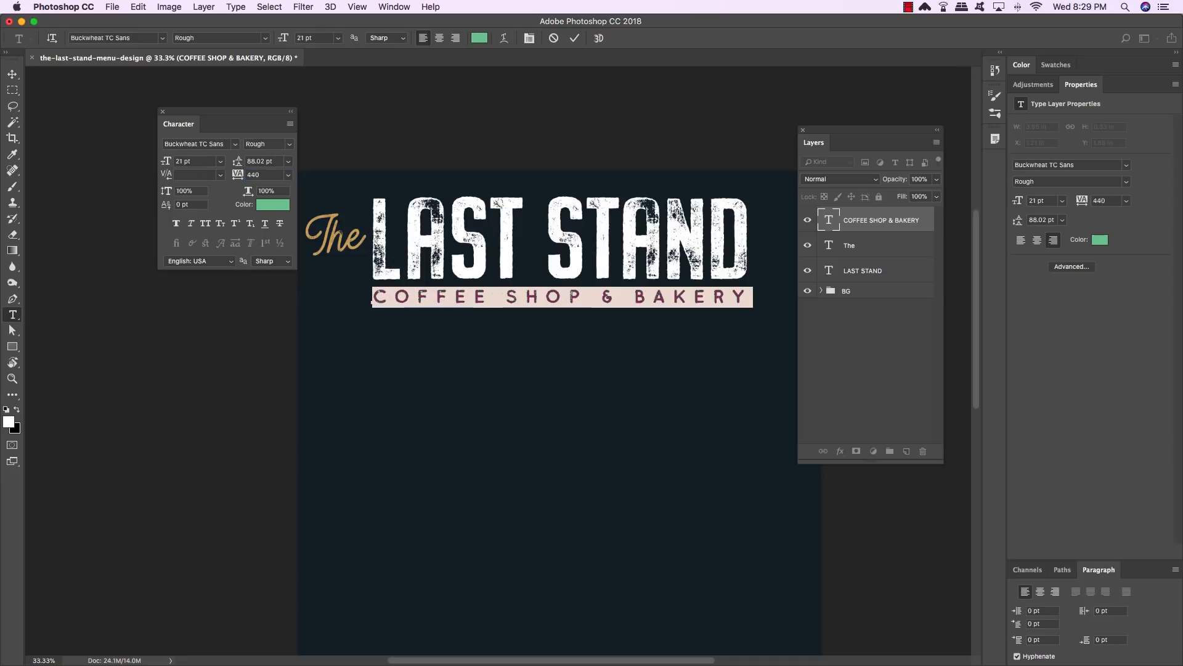
# - Select the ampersand in the subtitle and color it gold #cda767
pyautogui.click(13, 75)
pyautogui.press('t')
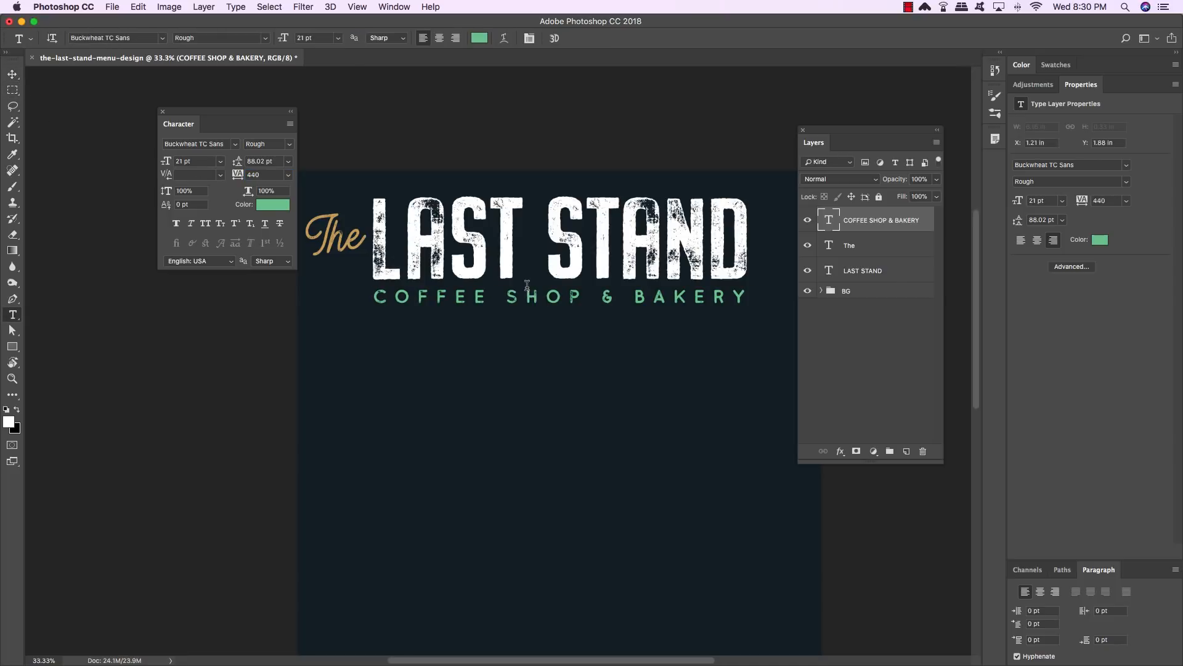
pyautogui.click(601, 297)
pyautogui.moveTo(601, 297); pyautogui.dragTo(616, 297)
pyautogui.hscroll(-1, 615, 296)
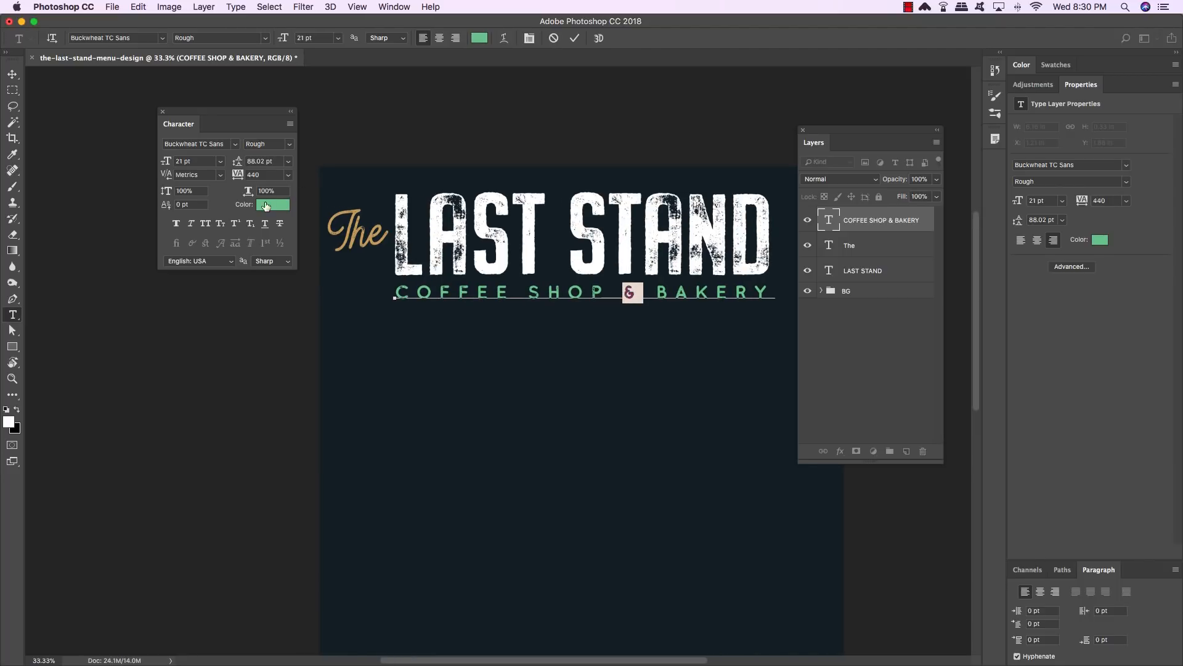
pyautogui.click(268, 206)
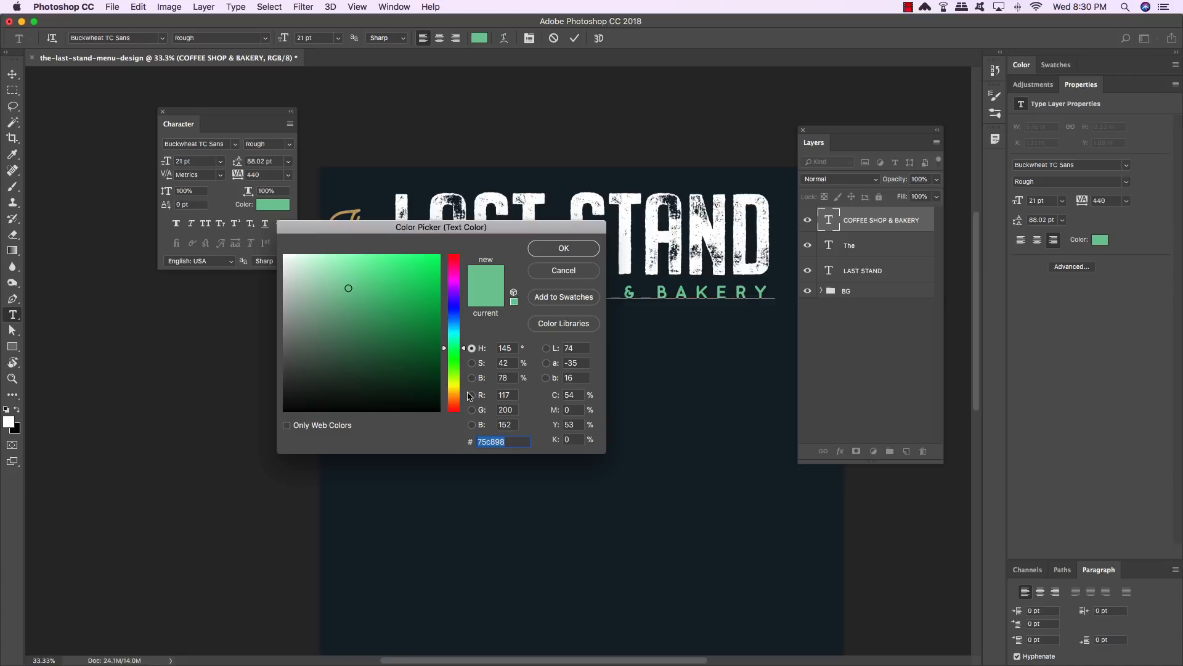
pyautogui.write('cda')
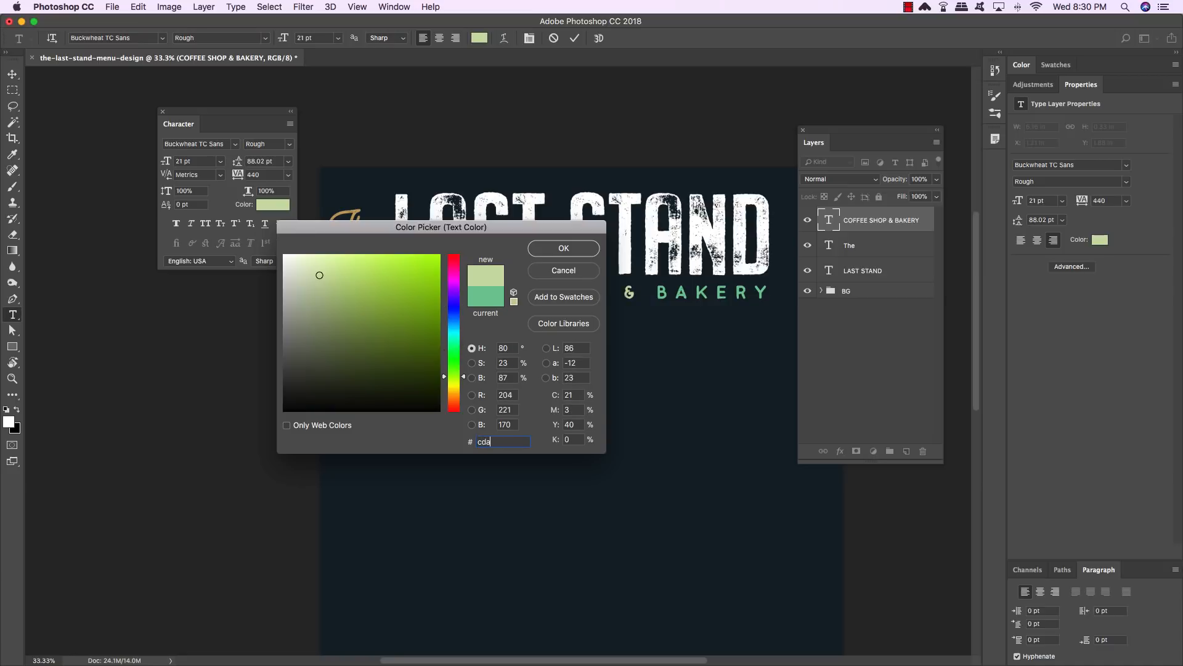
pyautogui.write('767')
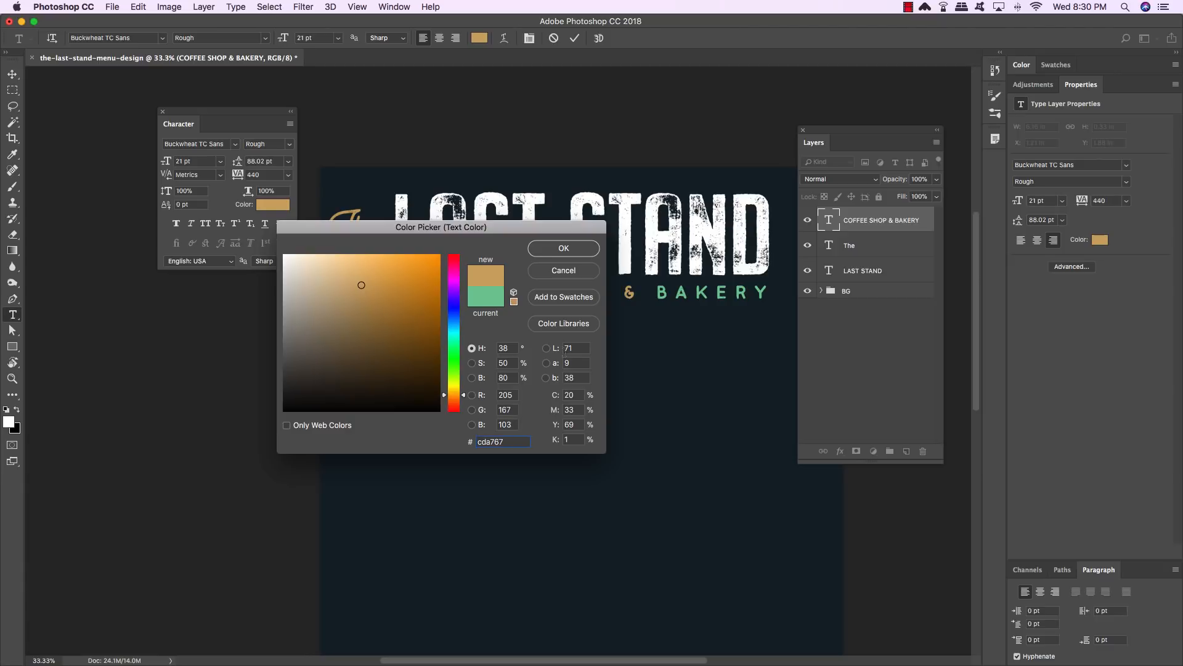
pyautogui.click(576, 249)
pyautogui.click(12, 74)
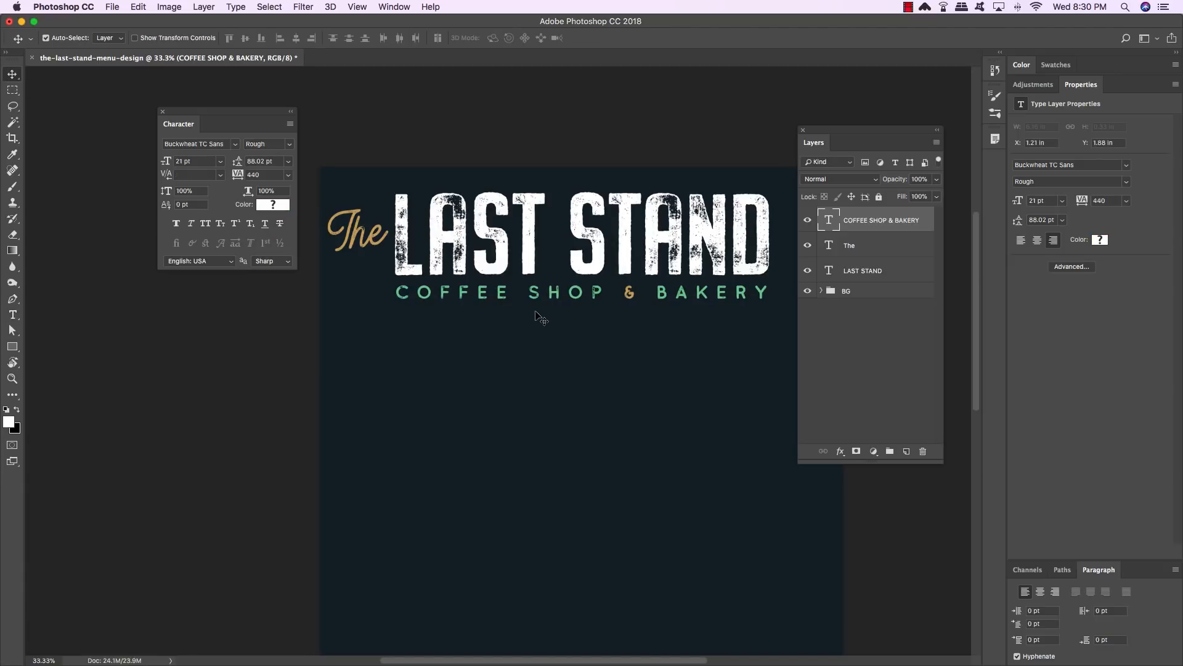
# - Nudge the subtitle slightly upward
pyautogui.press('Up')
pyautogui.press('Up')
pyautogui.press('Up')
pyautogui.press('Up')
pyautogui.press('Up')
pyautogui.press('Up')
pyautogui.press('Up')
pyautogui.press('Up')
pyautogui.press('Up')
pyautogui.press('Up')
pyautogui.press('Up')
pyautogui.press('Up')
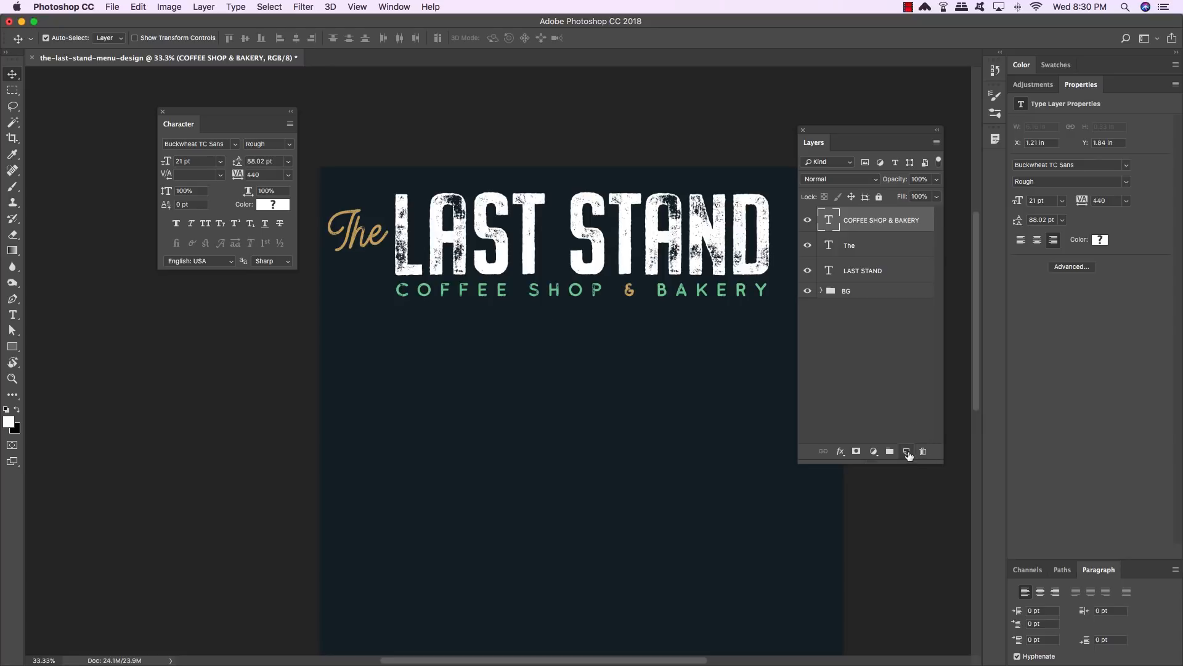
# - Create a new text layer containing a vertical bar character set in Buckwheat TC Rough
pyautogui.click(907, 452)
pyautogui.press('t')
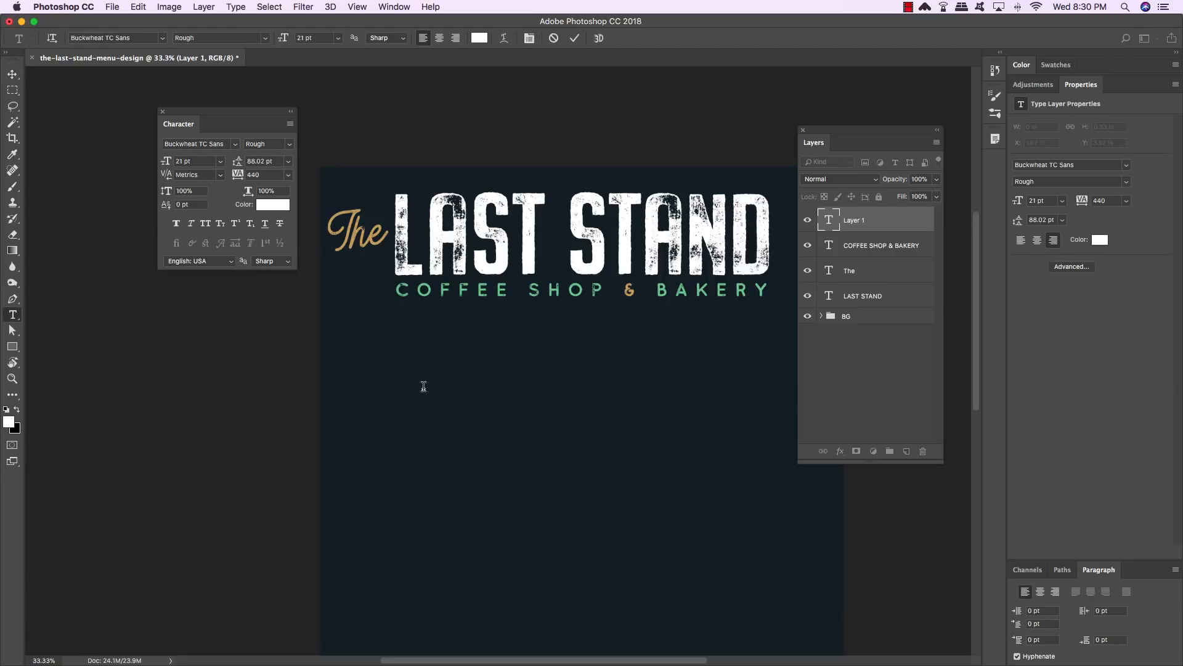
pyautogui.write('1')
pyautogui.moveTo(433, 383); pyautogui.dragTo(379, 384)
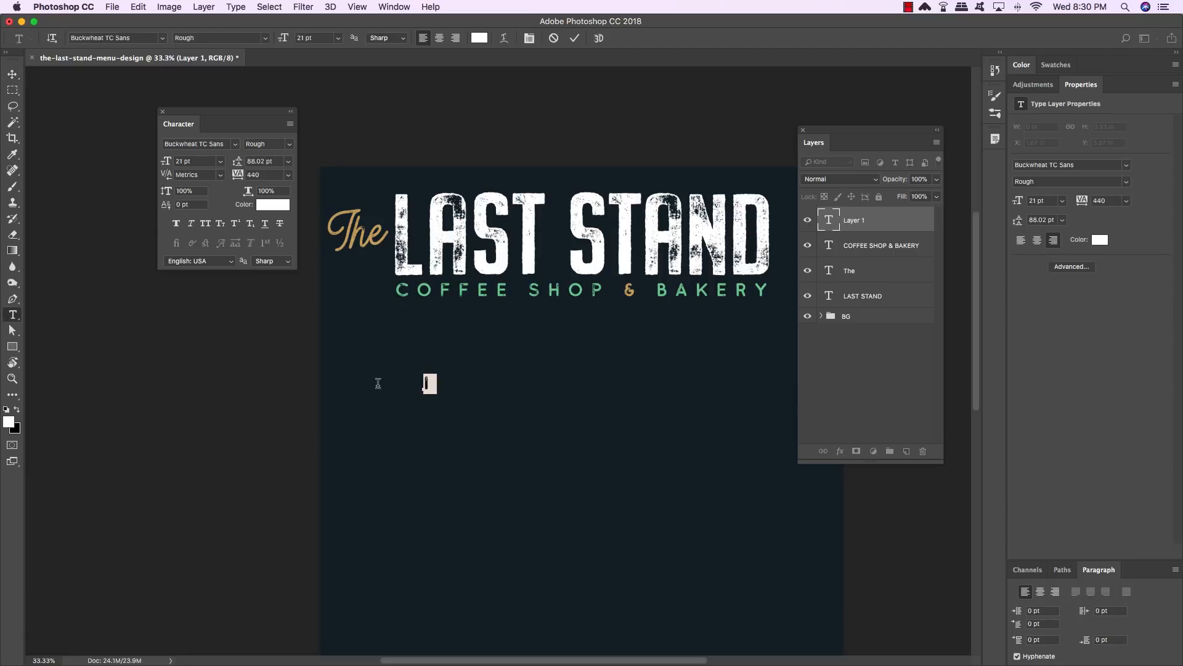
pyautogui.click(214, 143)
pyautogui.moveTo(207, 143); pyautogui.dragTo(232, 144)
pyautogui.press('BackSpace')
pyautogui.press('Down')
pyautogui.press('Down')
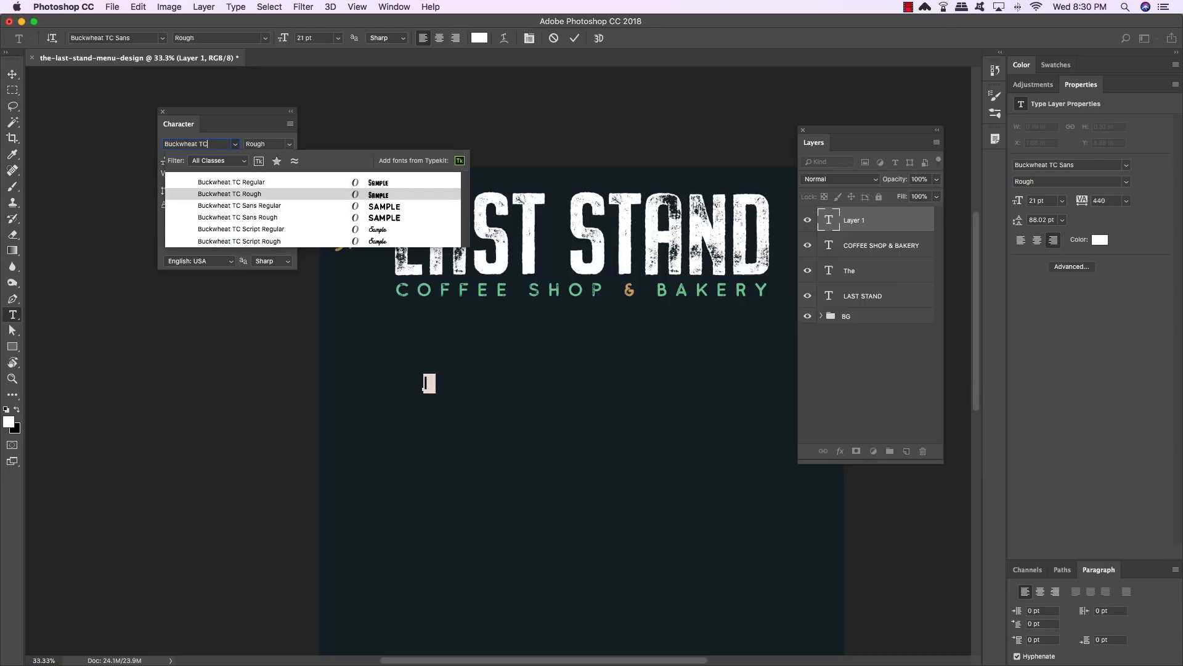
pyautogui.press('Return')
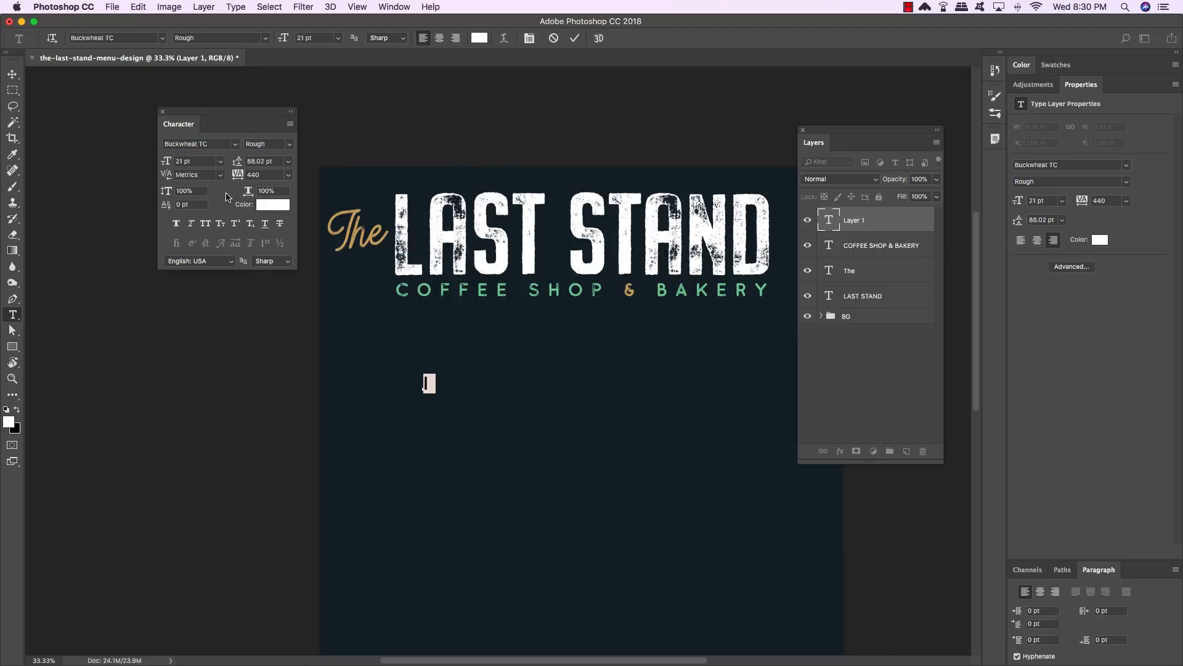
pyautogui.hotkey('ctrl', 'Return')
pyautogui.press('v')
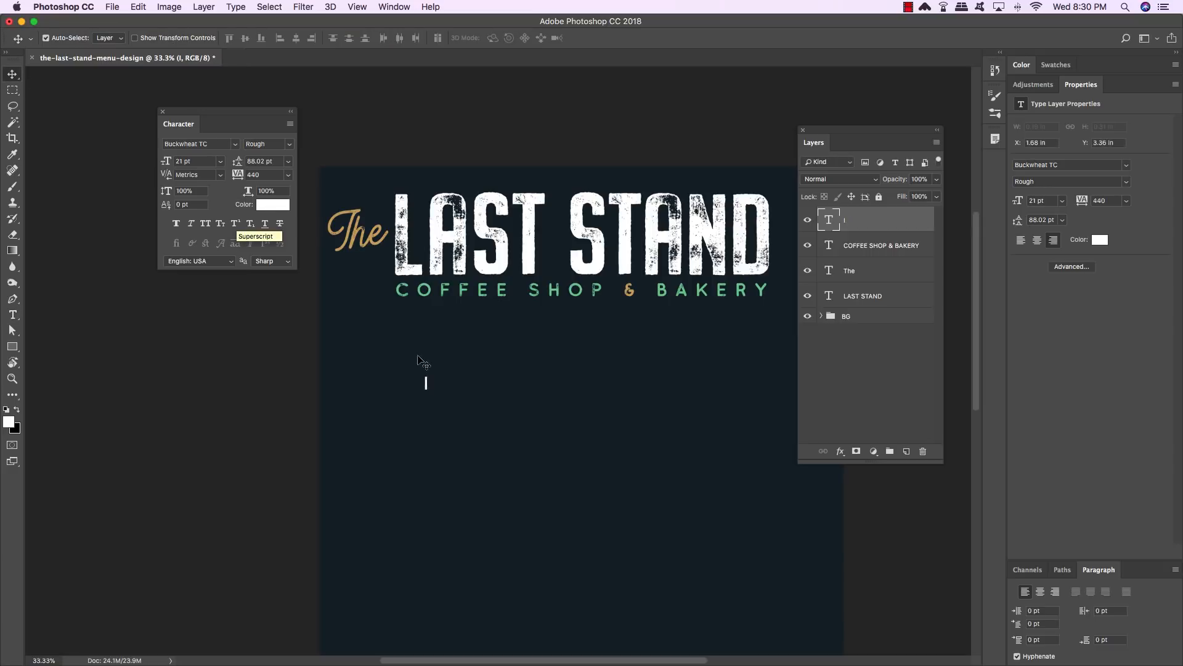
# - Set the bar character's text color to gold #cda767
pyautogui.click(283, 205)
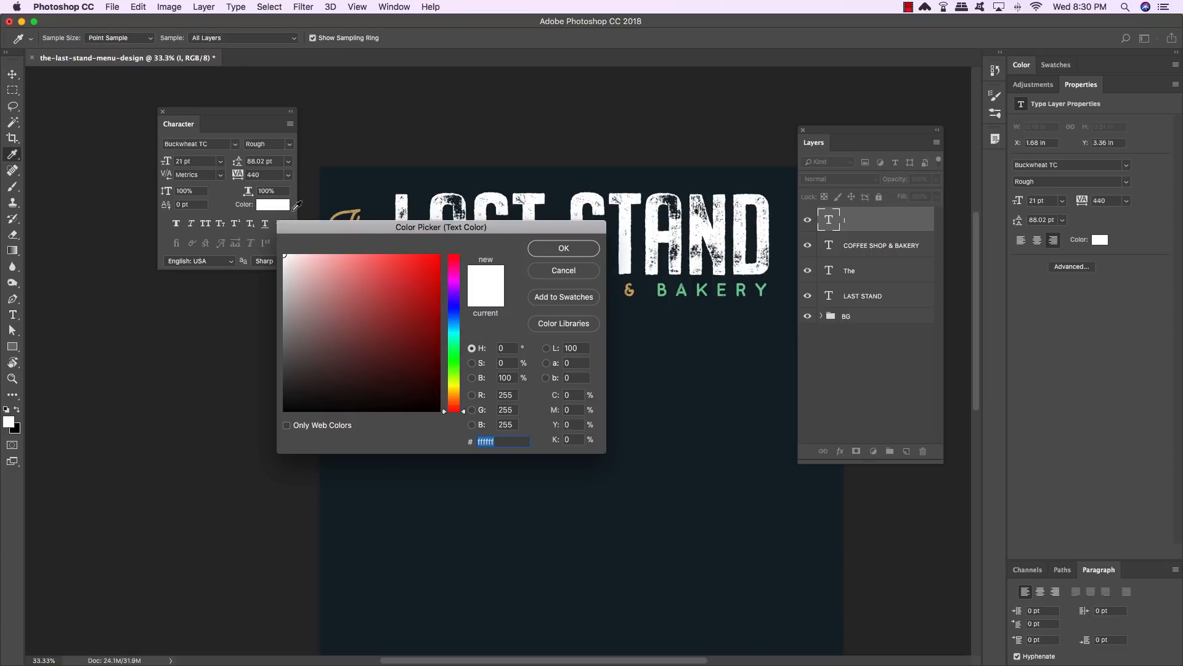
pyautogui.moveTo(370, 228); pyautogui.dragTo(384, 291)
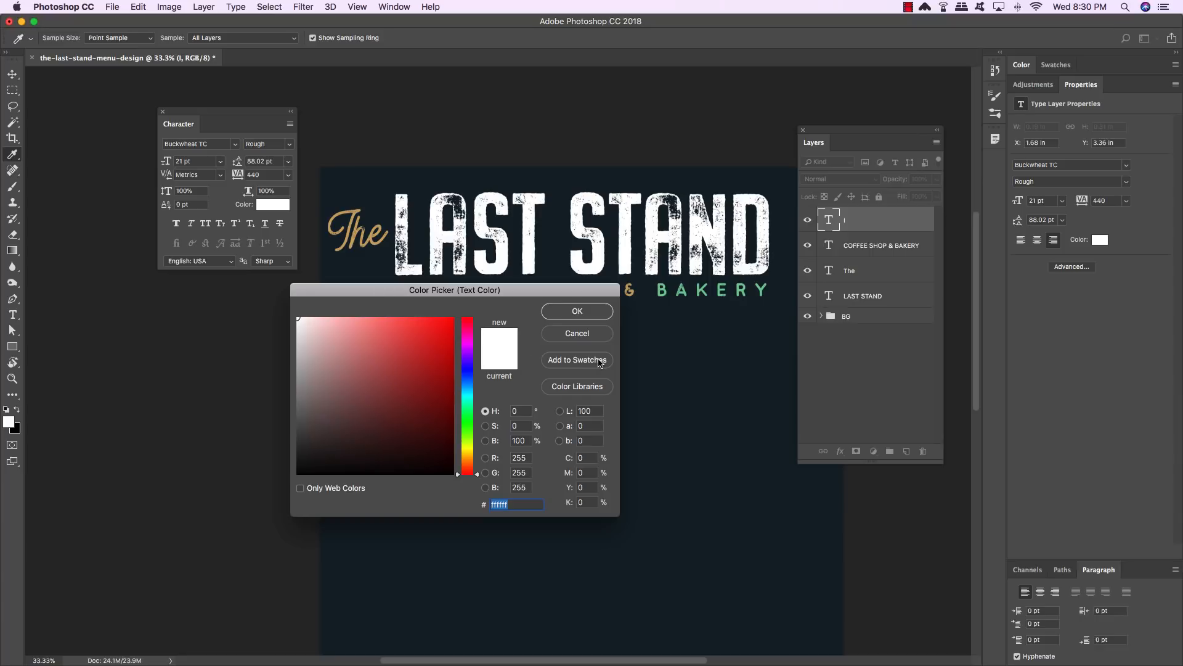
pyautogui.write('cd')
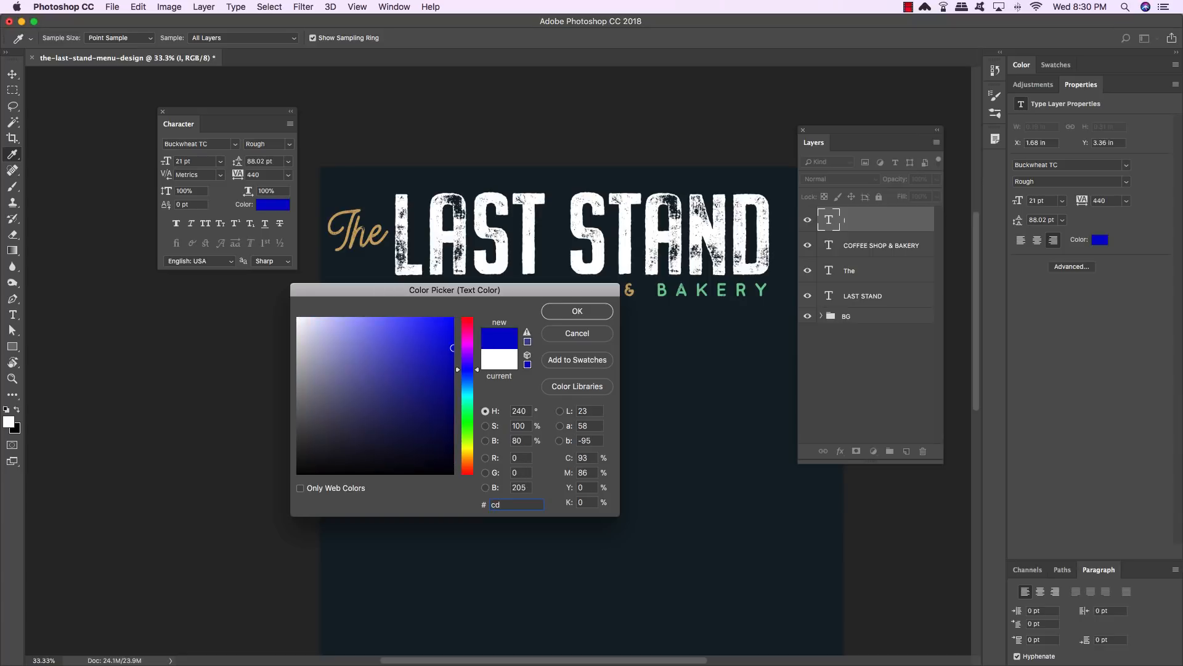
pyautogui.write('a767')
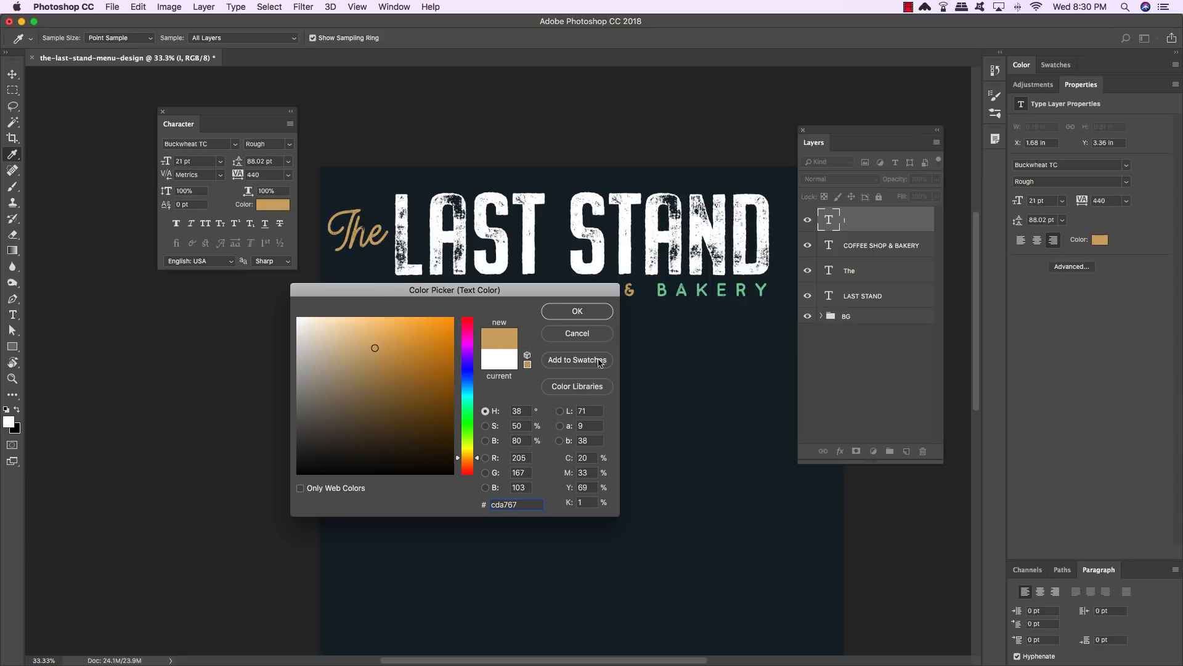
pyautogui.click(556, 312)
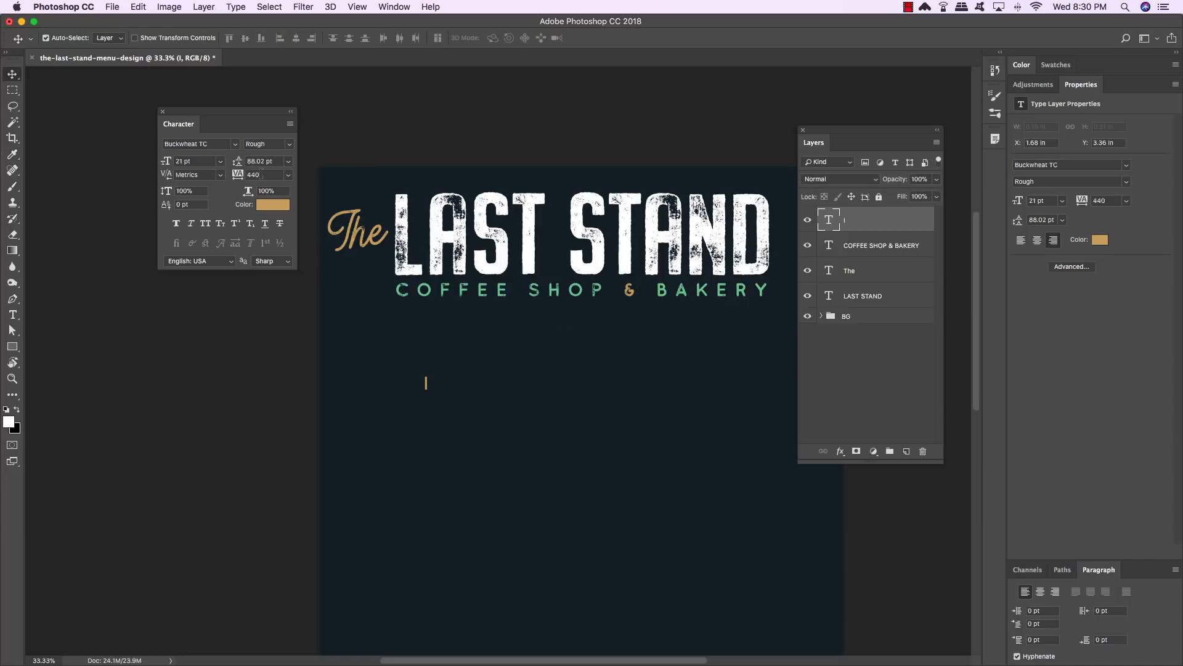
# - Set the bar character's font size to 44 pt
pyautogui.click(200, 163)
pyautogui.click(12, 75)
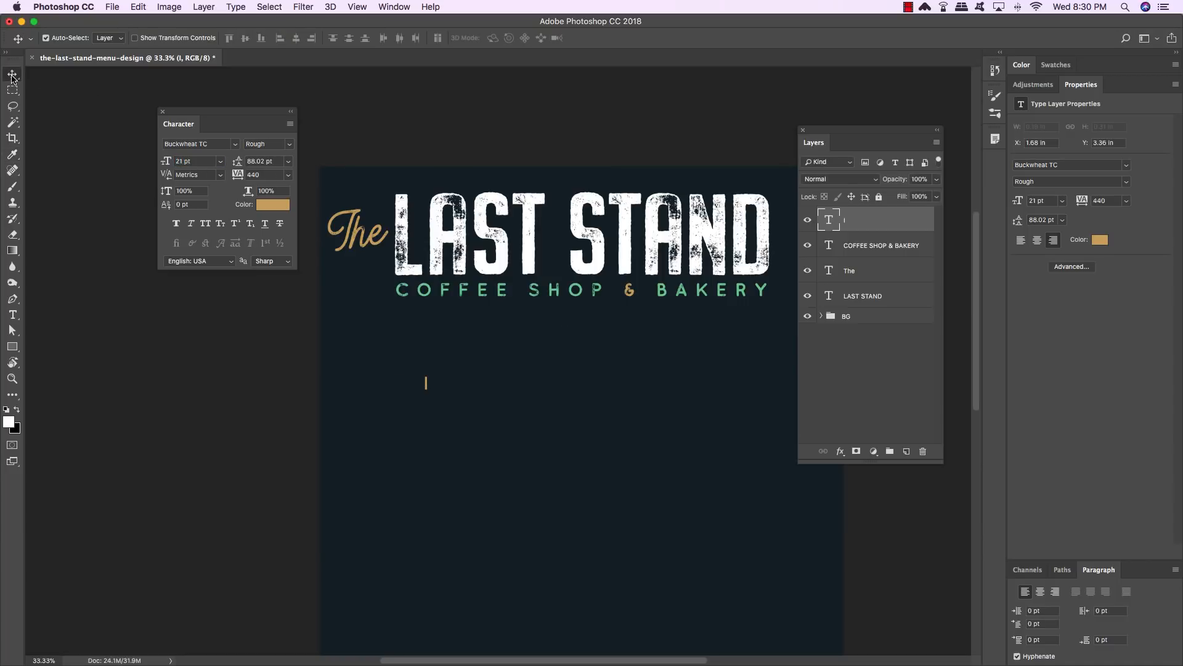
pyautogui.click(430, 388)
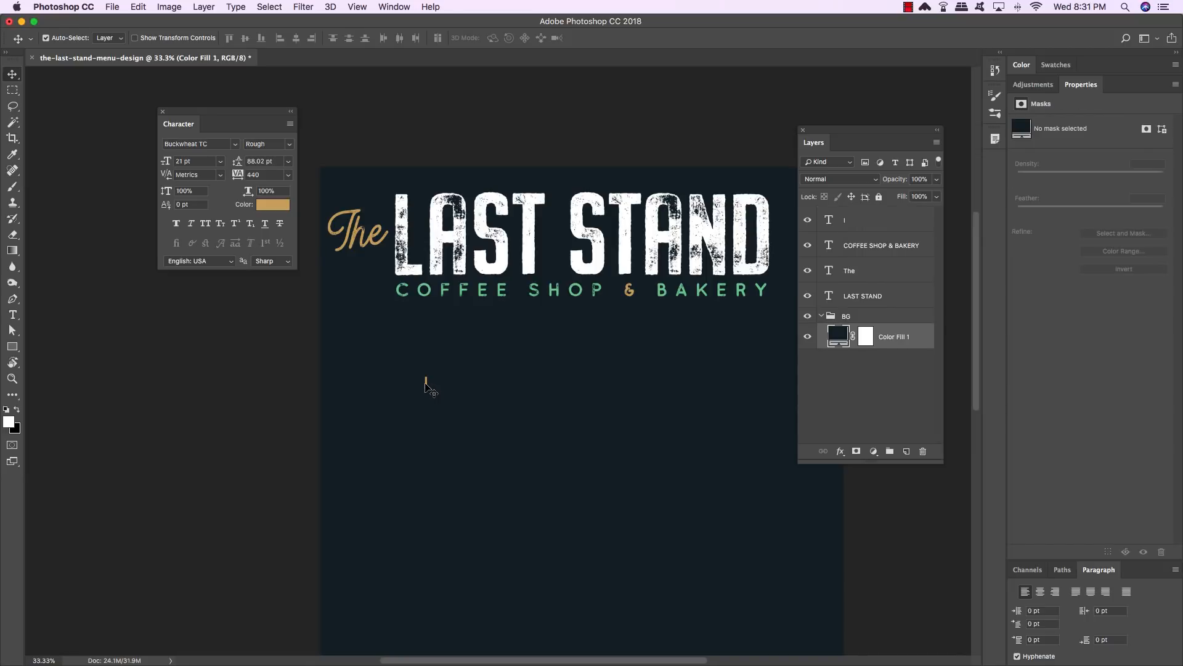
pyautogui.press('t')
pyautogui.click(424, 385)
pyautogui.press('super+a')
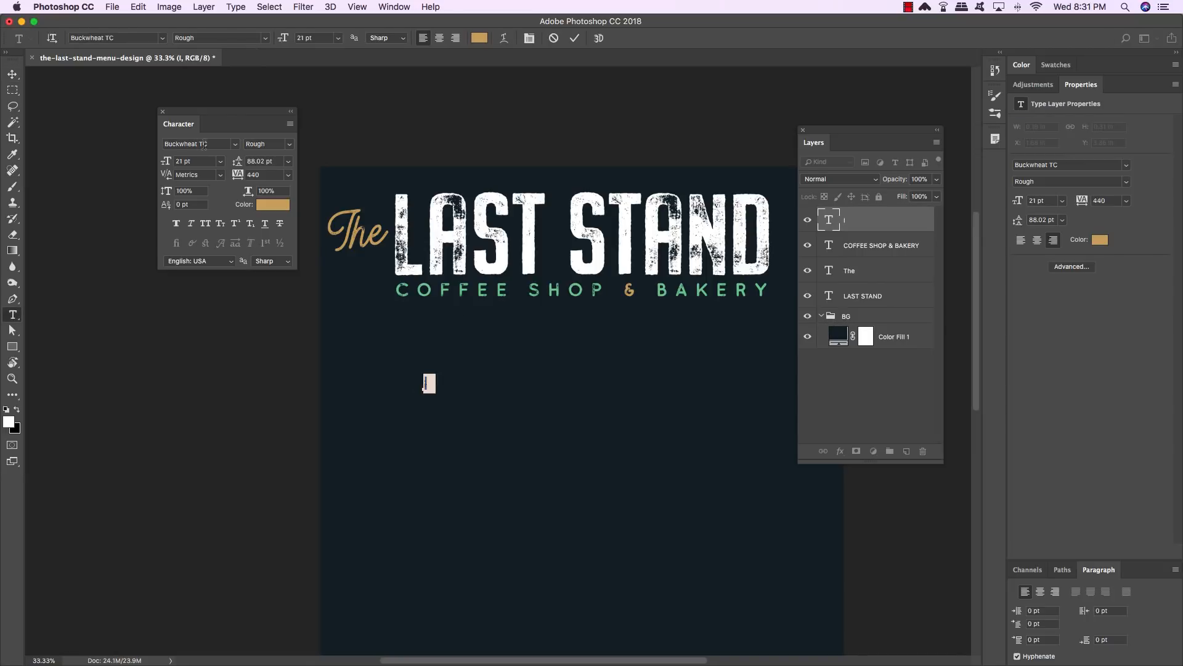
pyautogui.click(203, 164)
pyautogui.write('44')
pyautogui.press('Return')
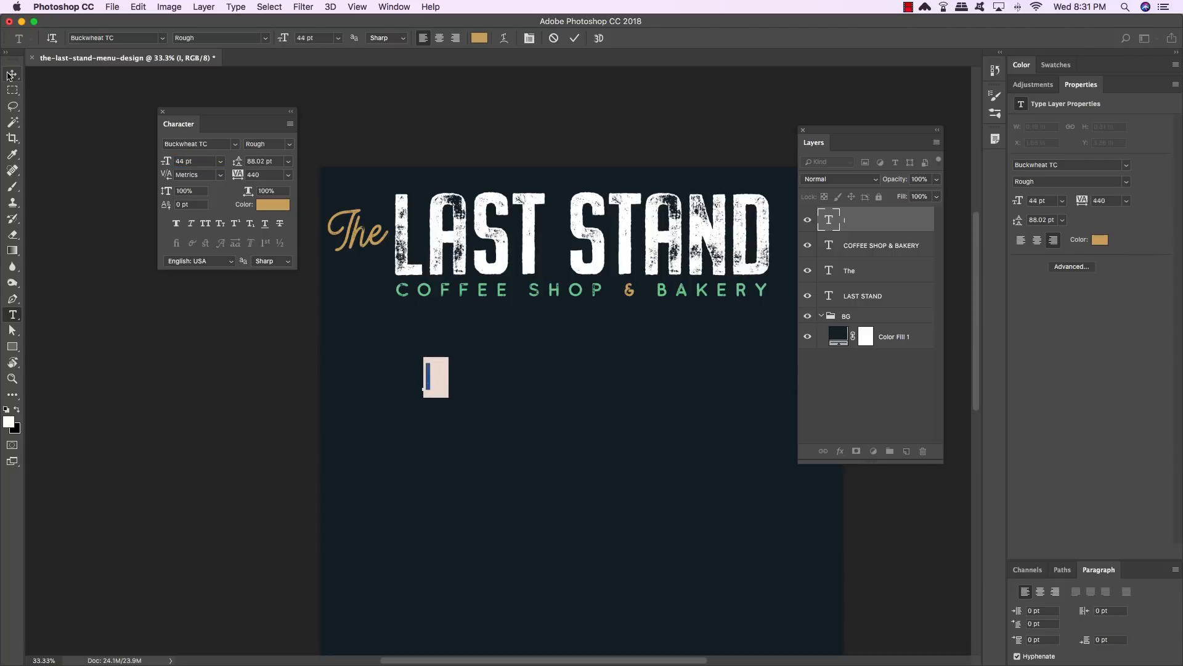
# - Rotate the bar 90° clockwise and stretch it into a long horizontal gold line below the subtitle
pyautogui.click(12, 74)
pyautogui.press('super+t')
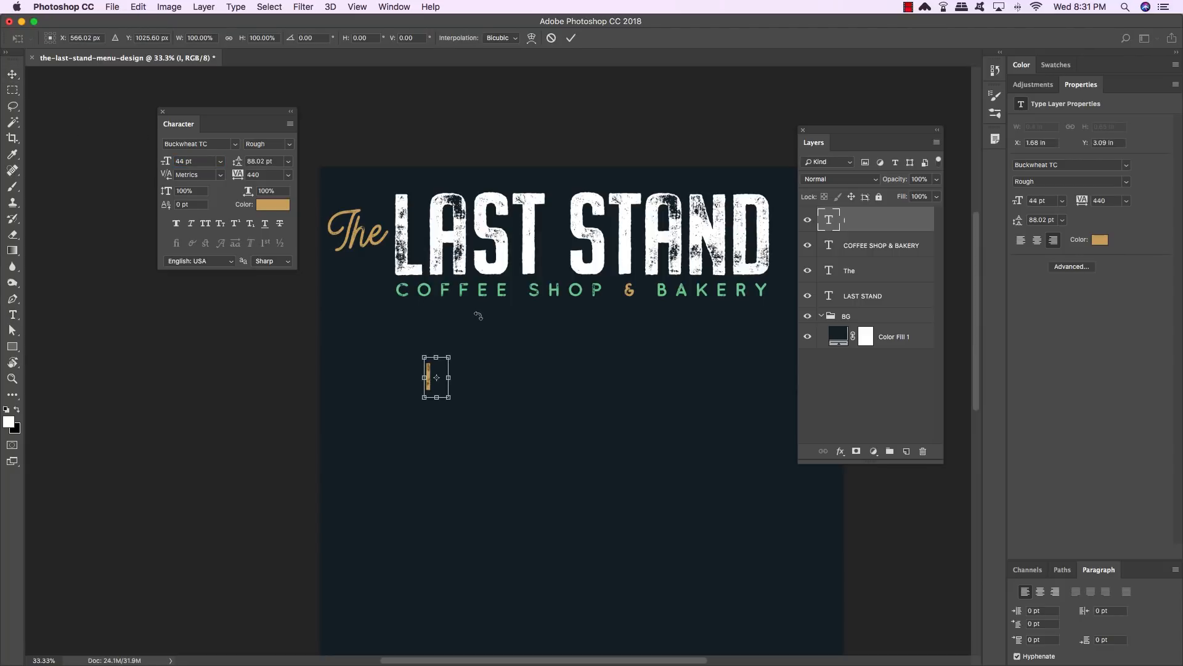
pyautogui.hscroll(2, 433, 371)
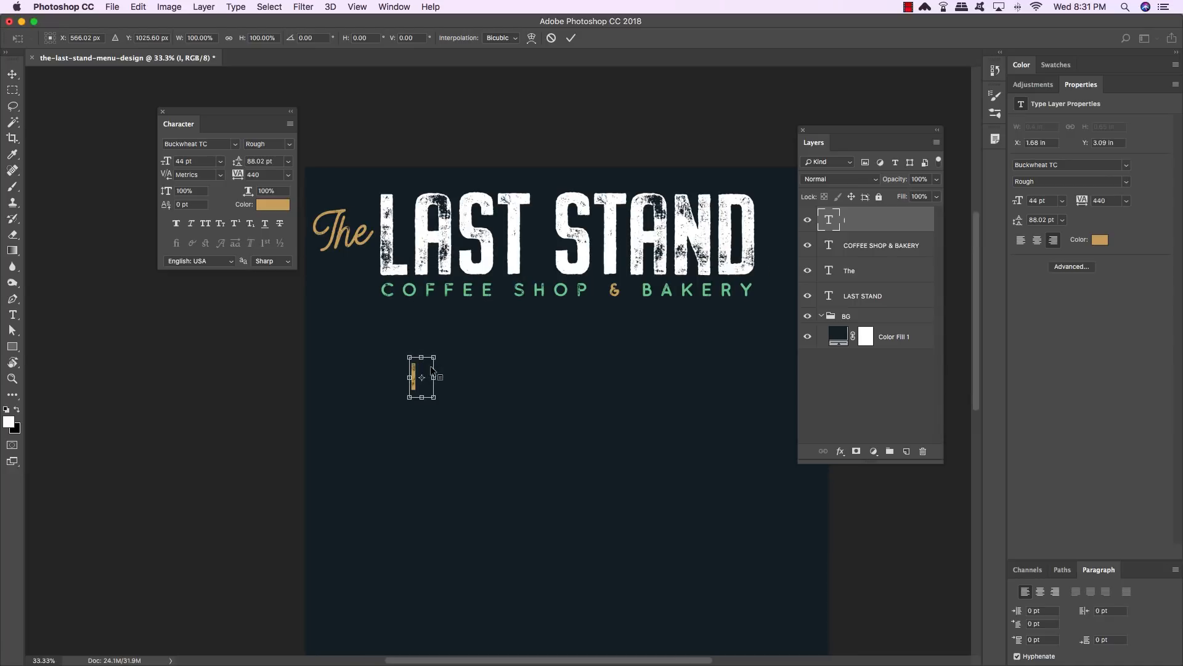
pyautogui.rightClick(416, 365)
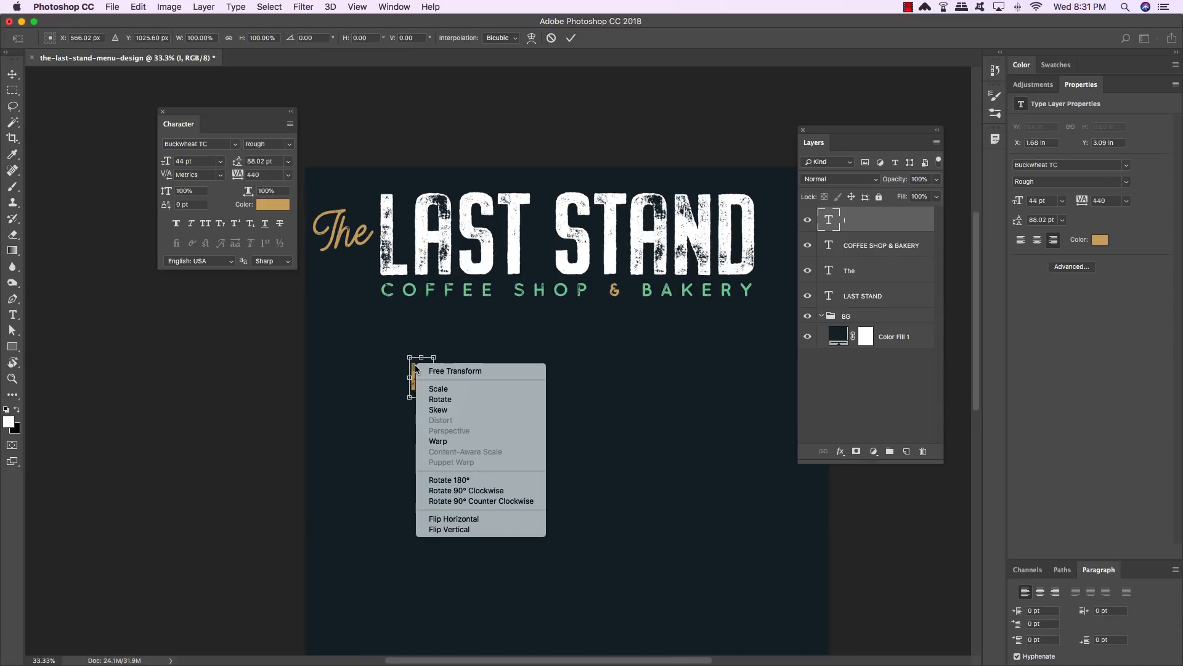
pyautogui.click(483, 493)
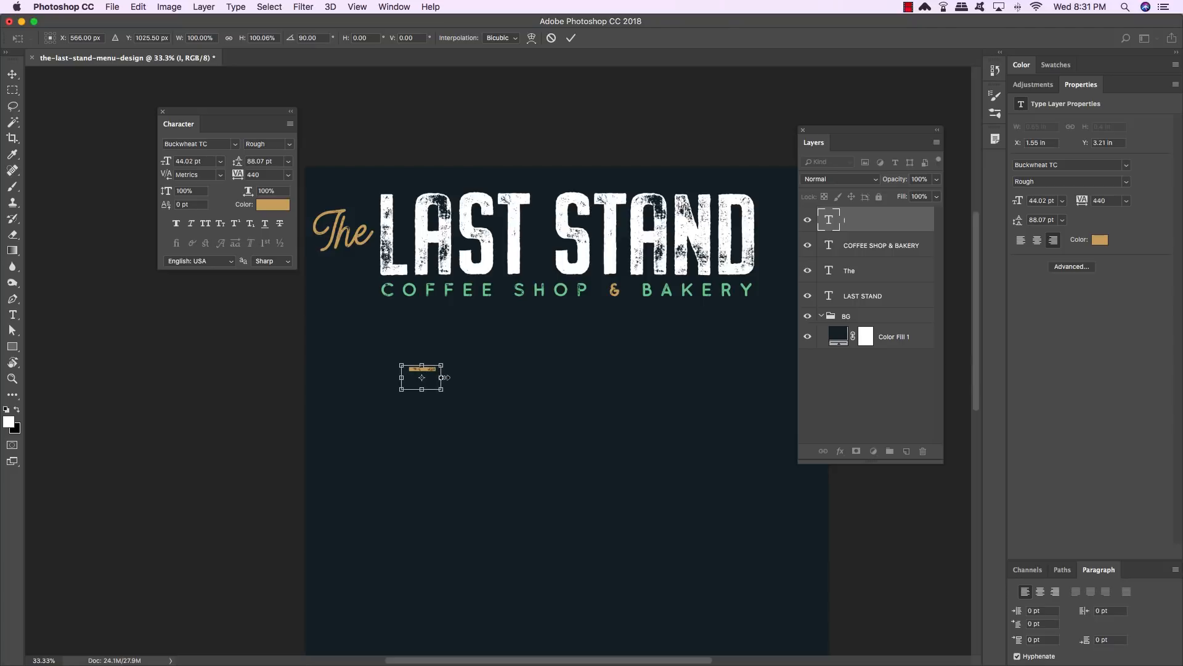
pyautogui.moveTo(441, 377); pyautogui.dragTo(653, 379)
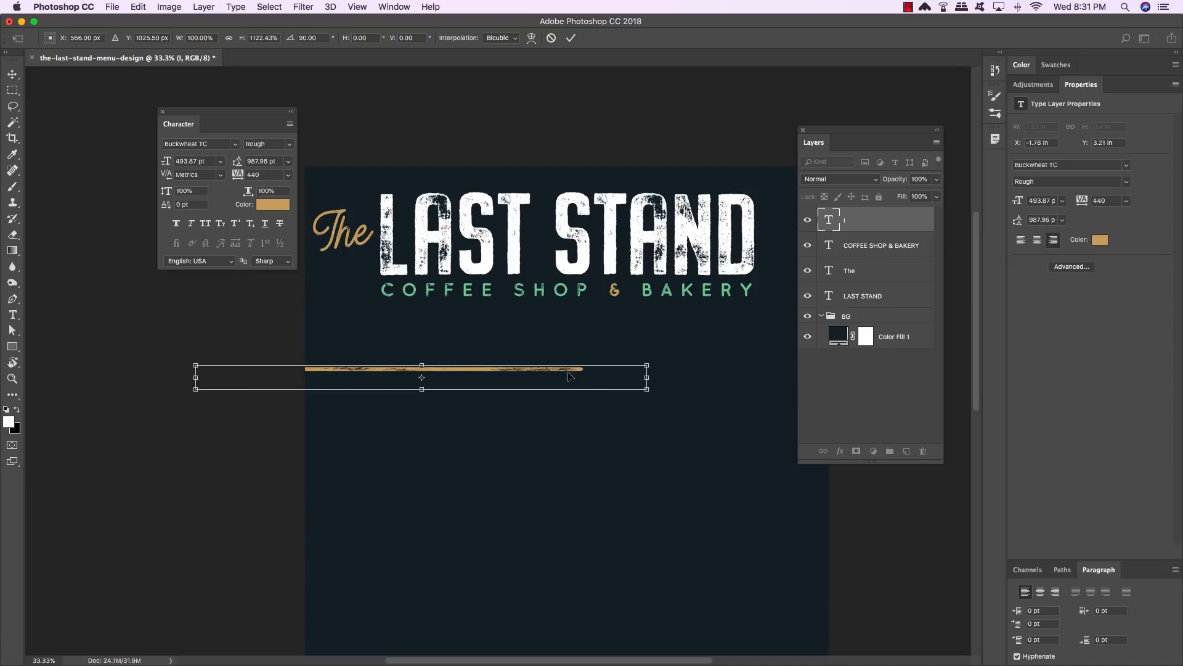
pyautogui.press('Return')
# - Nudge the gold line upward and stretch its height slightly with Free Transform
pyautogui.hotkey('shift', 'Up')
pyautogui.hotkey('shift', 'Up')
pyautogui.hotkey('shift', 'Up')
pyautogui.hotkey('shift', 'Up')
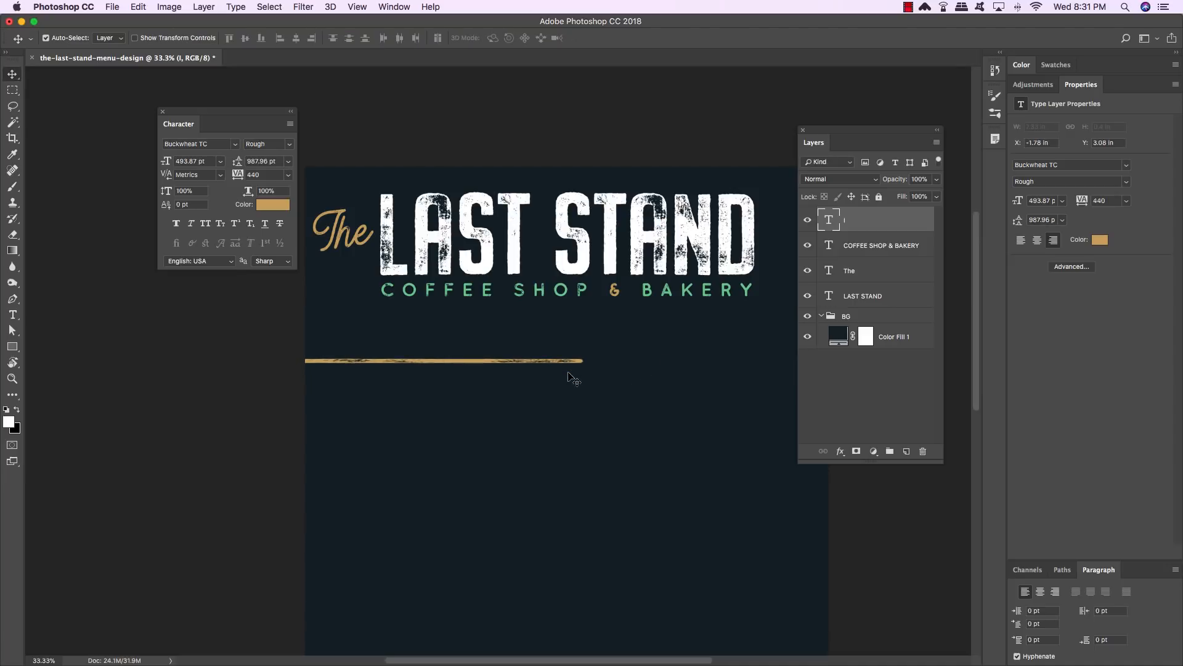
pyautogui.press('super+t')
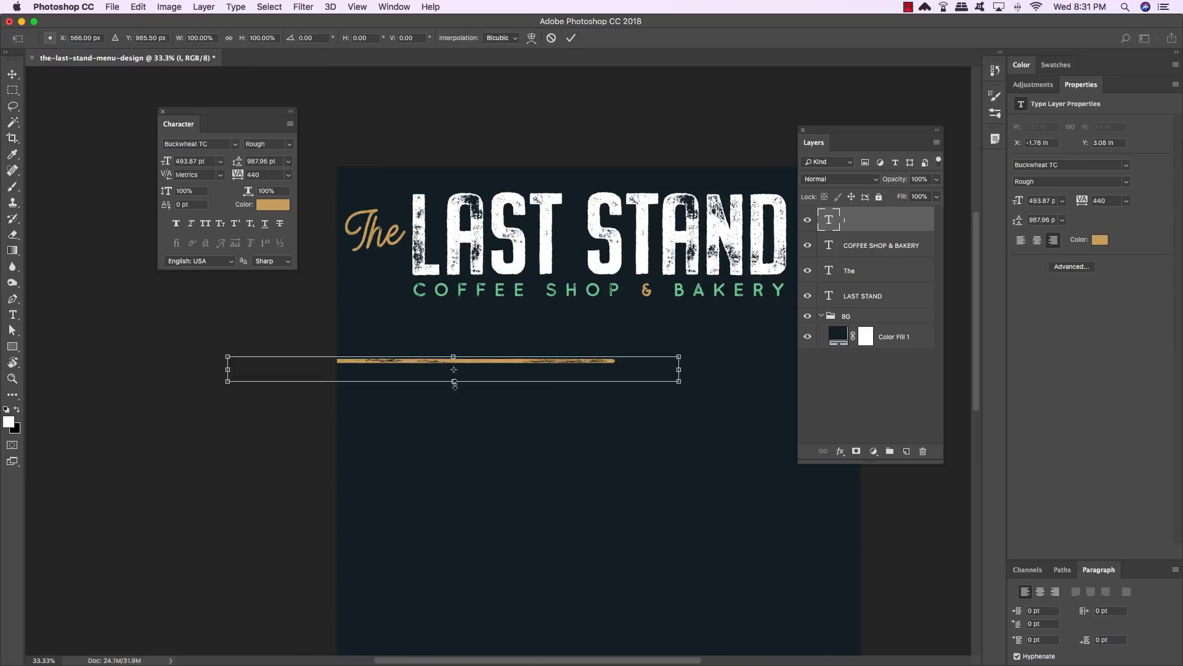
pyautogui.moveTo(454, 382); pyautogui.dragTo(454, 385)
pyautogui.press('Return')
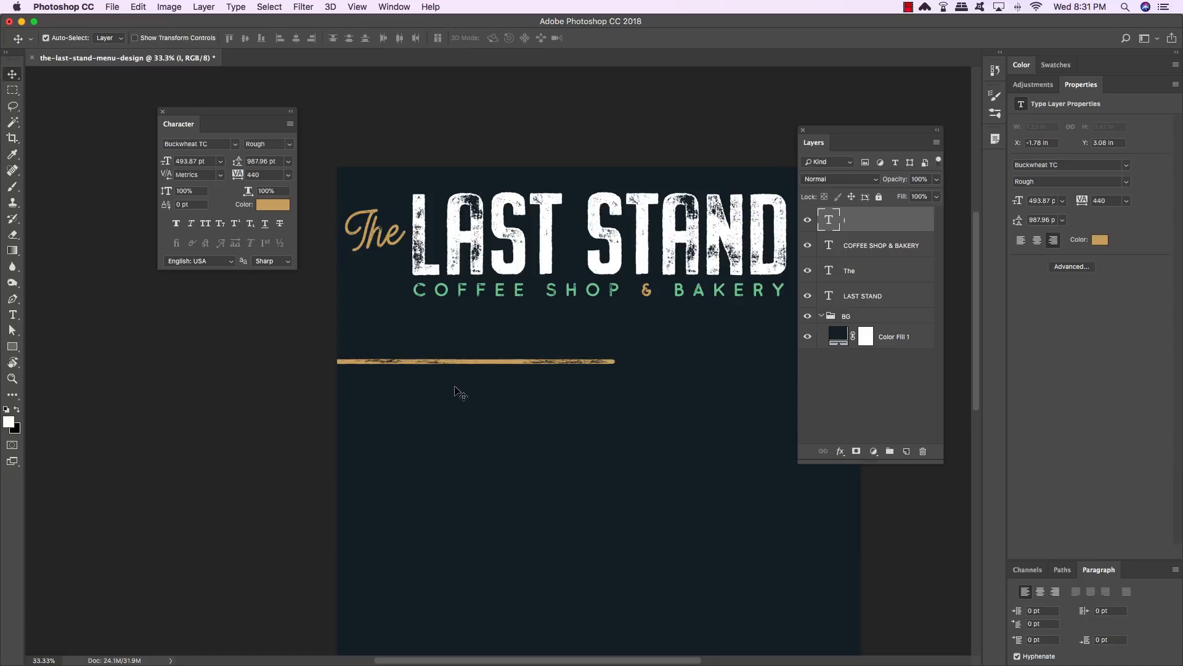
# - Nudge the gold line upward to sit just below the subtitle and shift it slightly right
pyautogui.hotkey('shift', 'Up')
pyautogui.hotkey('shift', 'Up')
pyautogui.hotkey('shift', 'Up')
pyautogui.hotkey('shift', 'Up')
pyautogui.hotkey('shift', 'Up')
pyautogui.hotkey('shift', 'Up')
pyautogui.hotkey('shift', 'Up')
pyautogui.hotkey('shift', 'Up')
pyautogui.hotkey('shift', 'Up')
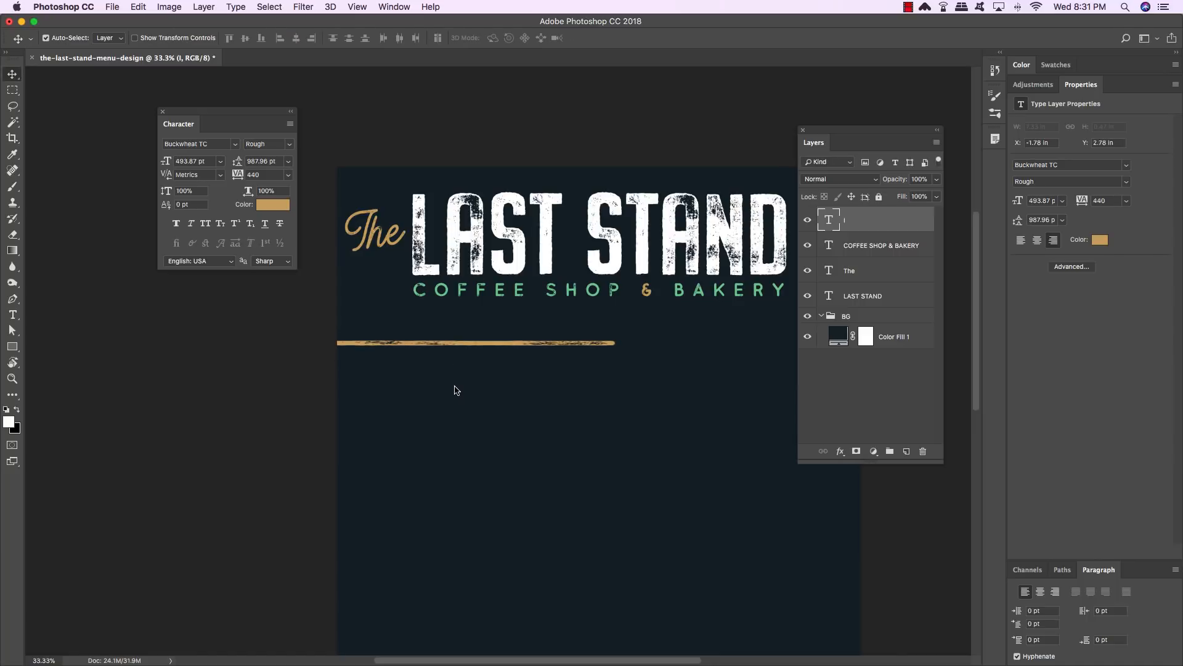
pyautogui.hotkey('shift', 'Up')
pyautogui.hotkey('shift', 'Up')
pyautogui.hotkey('shift', 'Up')
pyautogui.hotkey('shift', 'Up')
pyautogui.hotkey('shift', 'Up')
pyautogui.hotkey('shift', 'Up')
pyautogui.hotkey('shift', 'Up')
pyautogui.hotkey('shift', 'Up')
pyautogui.hotkey('shift', 'Up')
pyautogui.hotkey('shift', 'Up')
pyautogui.hotkey('shift', 'Up')
pyautogui.hotkey('shift', 'Up')
pyautogui.hotkey('shift', 'Up')
pyautogui.hotkey('shift', 'Up')
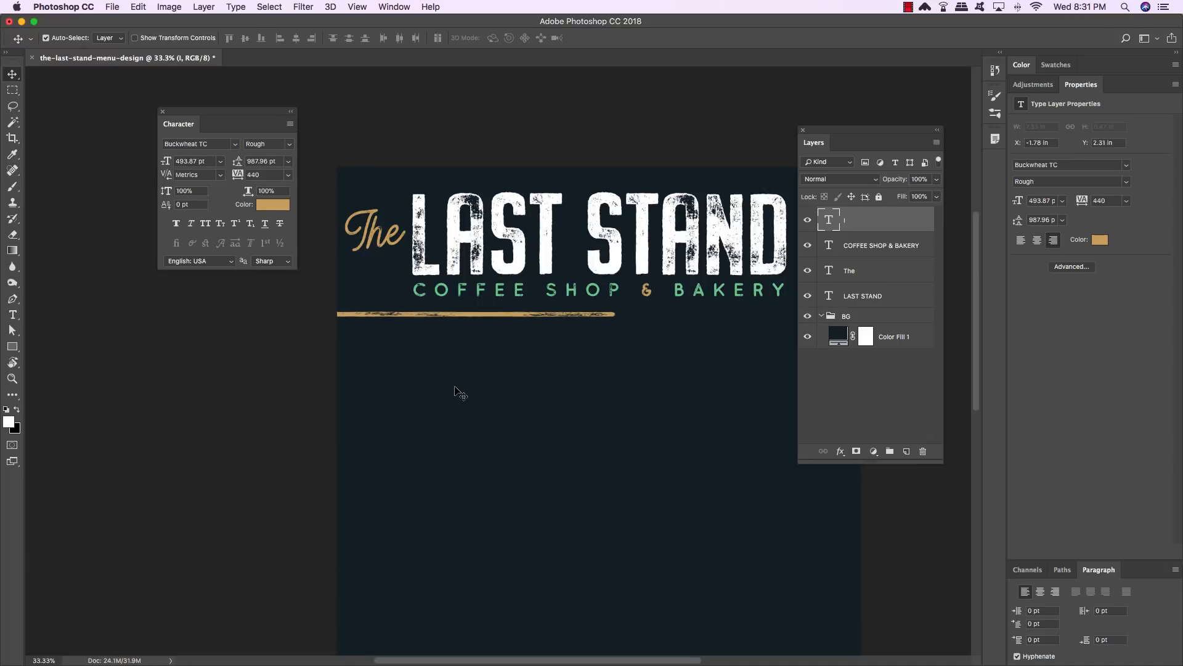
pyautogui.hotkey('shift', 'Up')
pyautogui.hotkey('shift', 'Right')
pyautogui.hotkey('shift', 'Right')
pyautogui.hotkey('shift', 'Right')
pyautogui.hotkey('shift', 'Right')
pyautogui.hotkey('shift', 'Right')
pyautogui.hotkey('shift', 'Right')
pyautogui.hotkey('shift', 'Right')
pyautogui.hotkey('shift', 'Right')
pyautogui.hotkey('shift', 'Right')
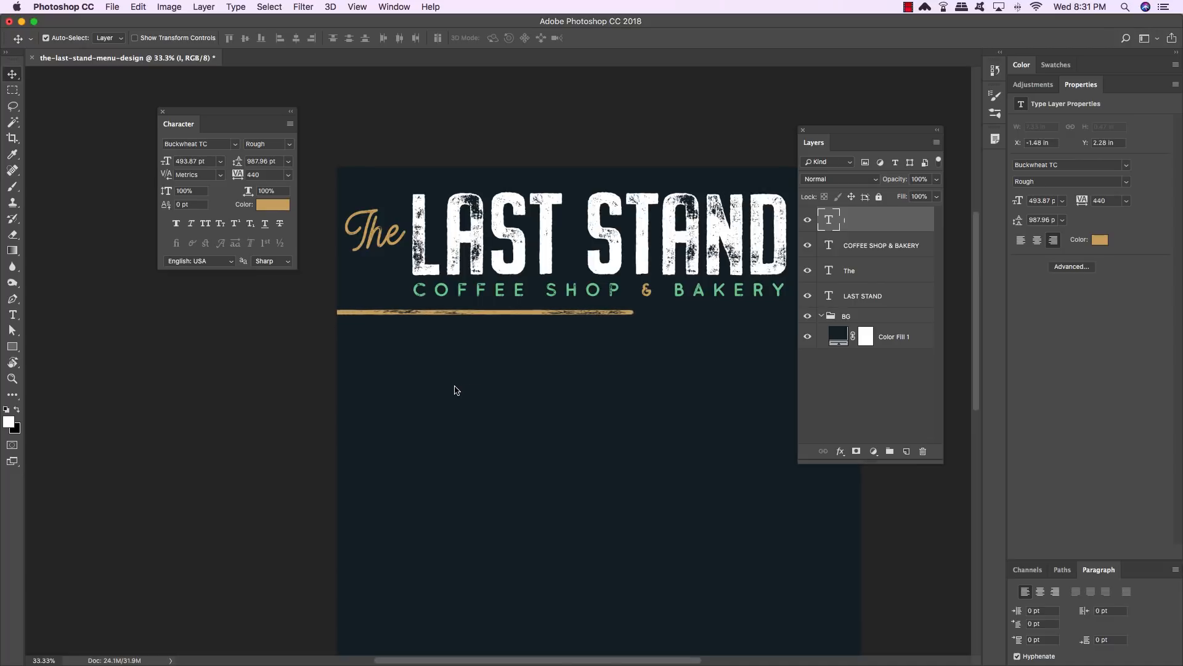
pyautogui.hotkey('shift', 'Right')
pyautogui.hotkey('shift', 'Right')
pyautogui.hotkey('shift', 'Right')
pyautogui.hotkey('shift', 'Right')
pyautogui.hotkey('shift', 'Right')
pyautogui.hotkey('shift', 'Right')
pyautogui.hotkey('shift', 'Left')
pyautogui.hotkey('shift', 'Left')
pyautogui.hotkey('shift', 'Left')
pyautogui.hotkey('shift', 'Left')
pyautogui.hotkey('shift', 'Left')
pyautogui.hotkey('shift', 'Left')
pyautogui.hotkey('shift', 'Left')
# - Shorten the gold line from its right end with Free Transform
pyautogui.moveTo(450, 389); pyautogui.dragTo(391, 431)
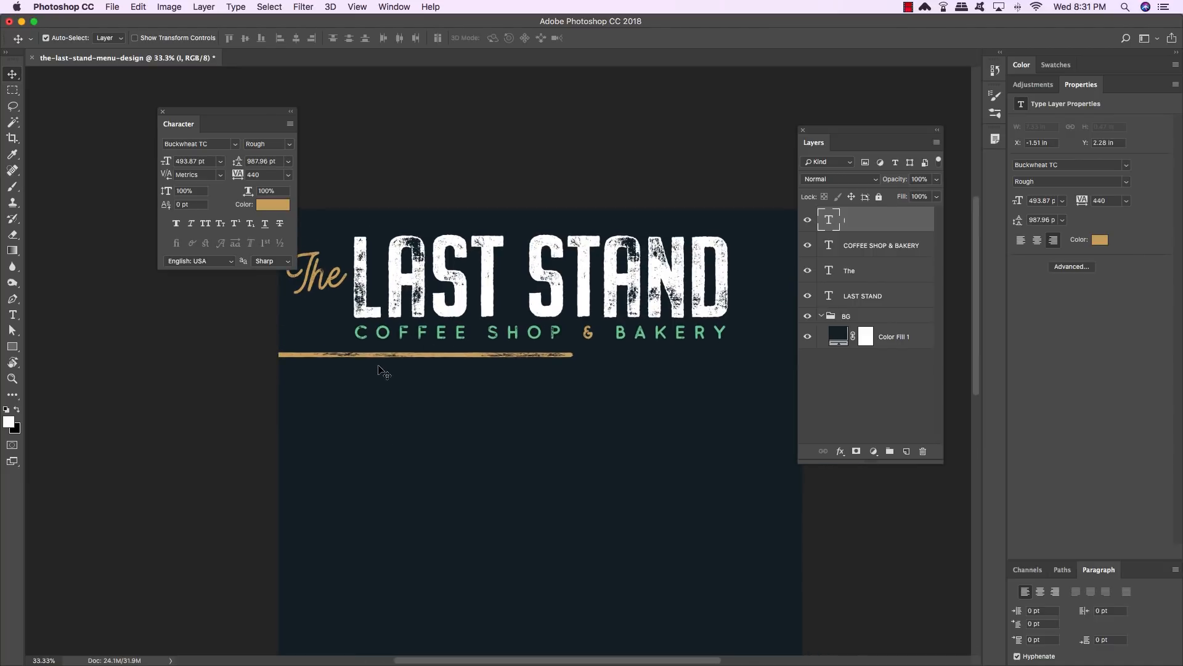
pyautogui.press('super+t')
pyautogui.moveTo(633, 364); pyautogui.dragTo(571, 363)
pyautogui.press('Return')
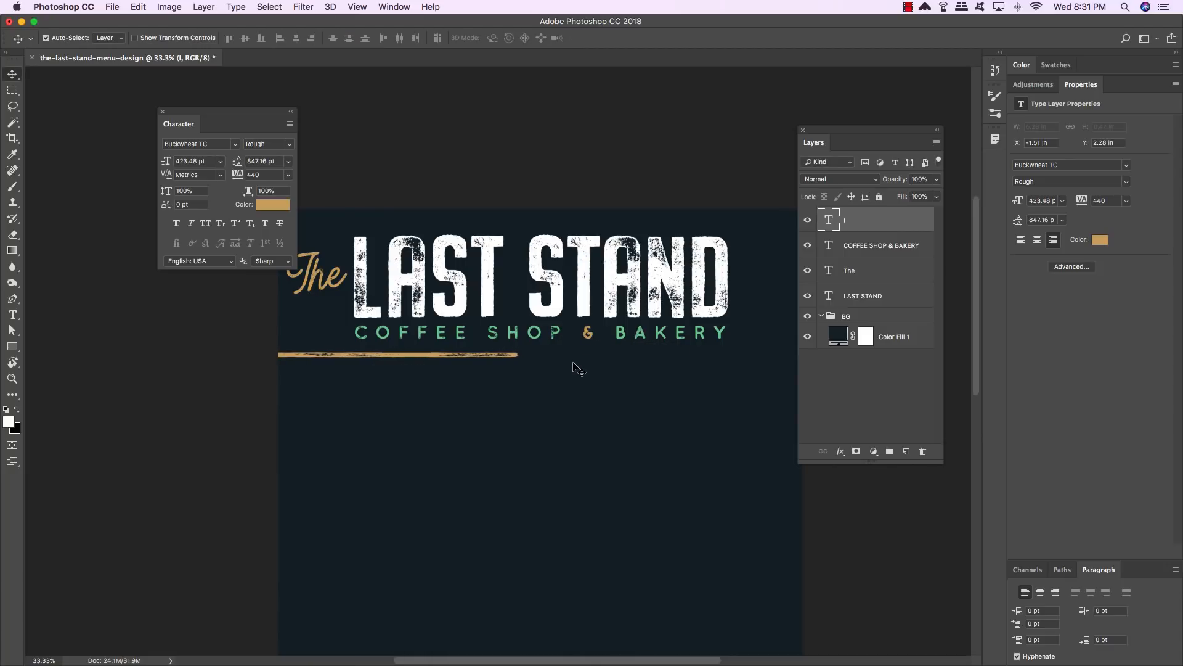
# - Duplicate the gold line, move the copy right to lengthen it, and merge both segments into one layer
pyautogui.press('super+j')
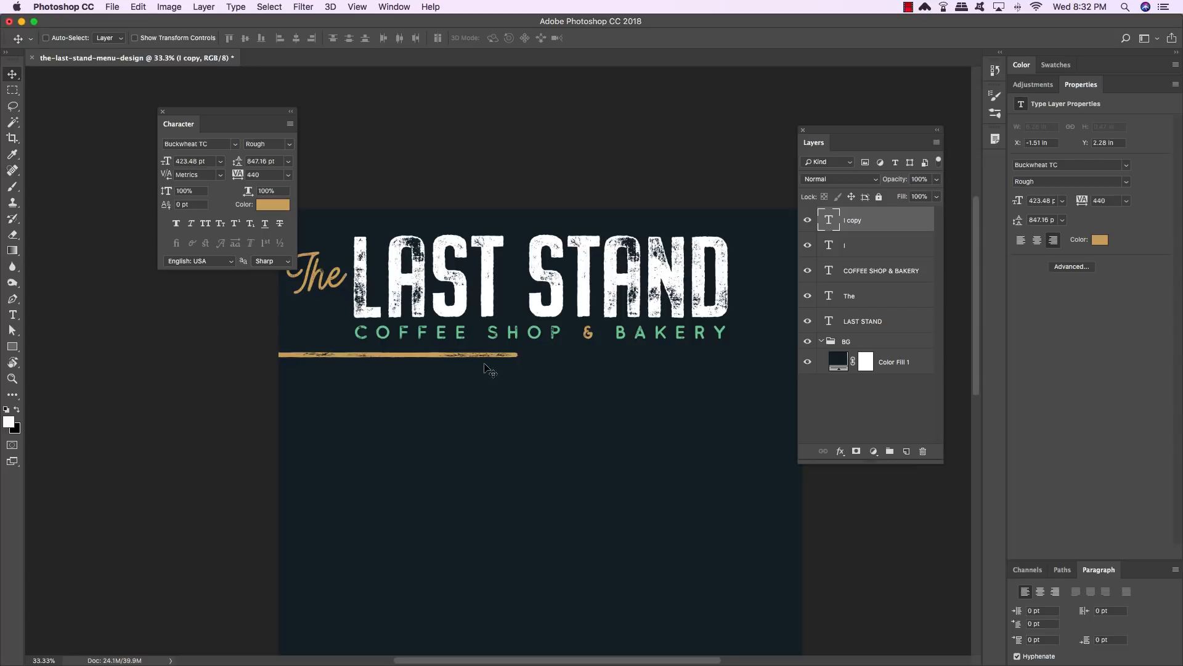
pyautogui.press('super+t')
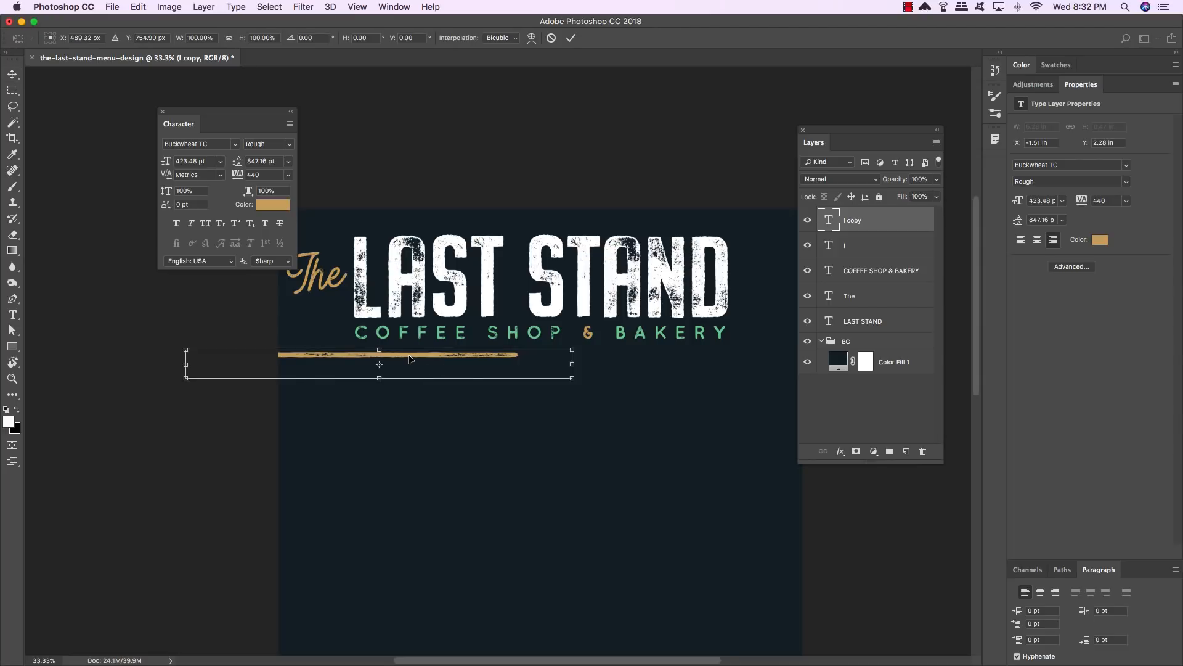
pyautogui.moveTo(410, 359); pyautogui.dragTo(545, 362)
pyautogui.press('Return')
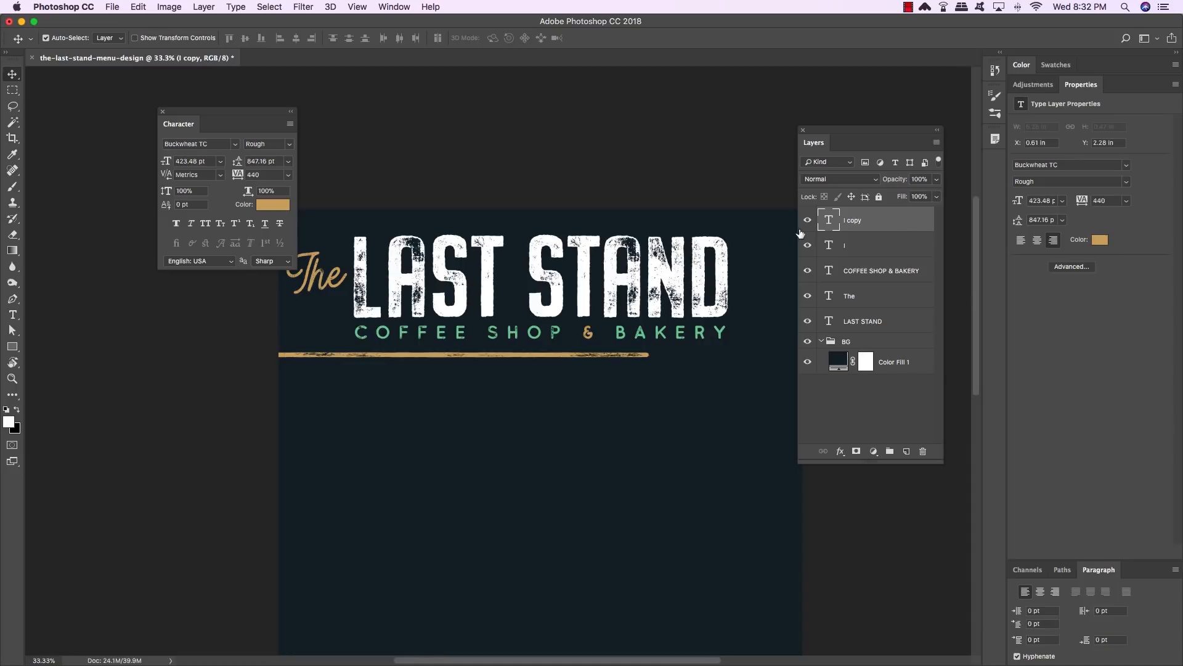
pyautogui.keyDown('shift'); pyautogui.click(876, 247); pyautogui.keyUp('shift')
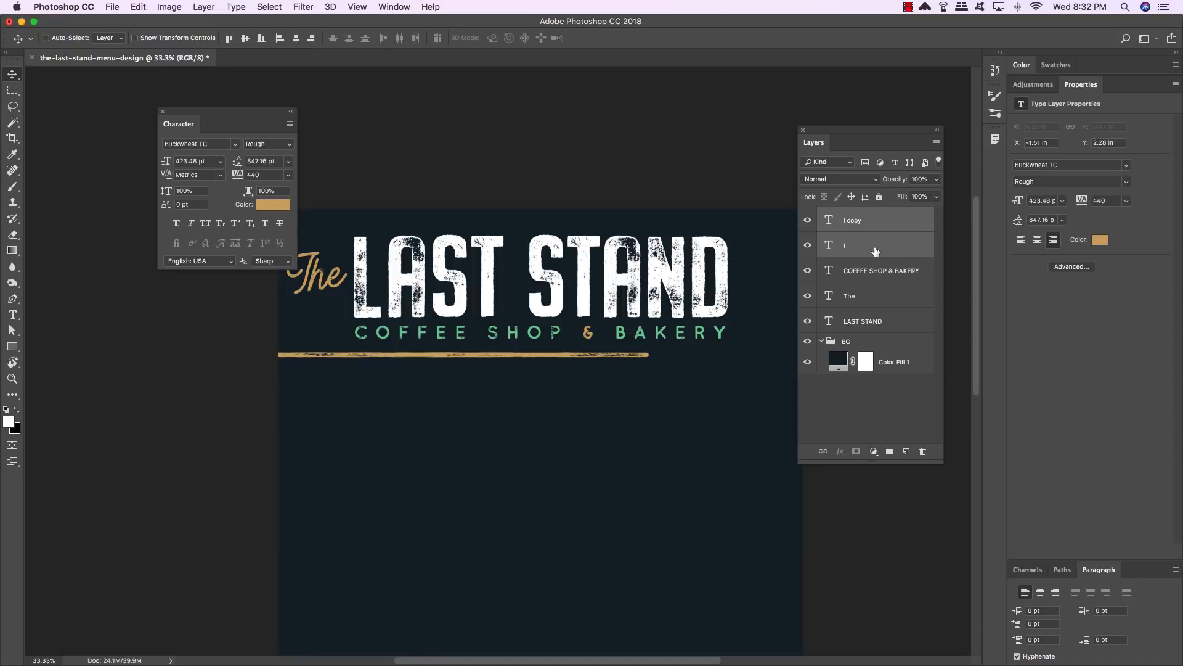
pyautogui.press('super+e')
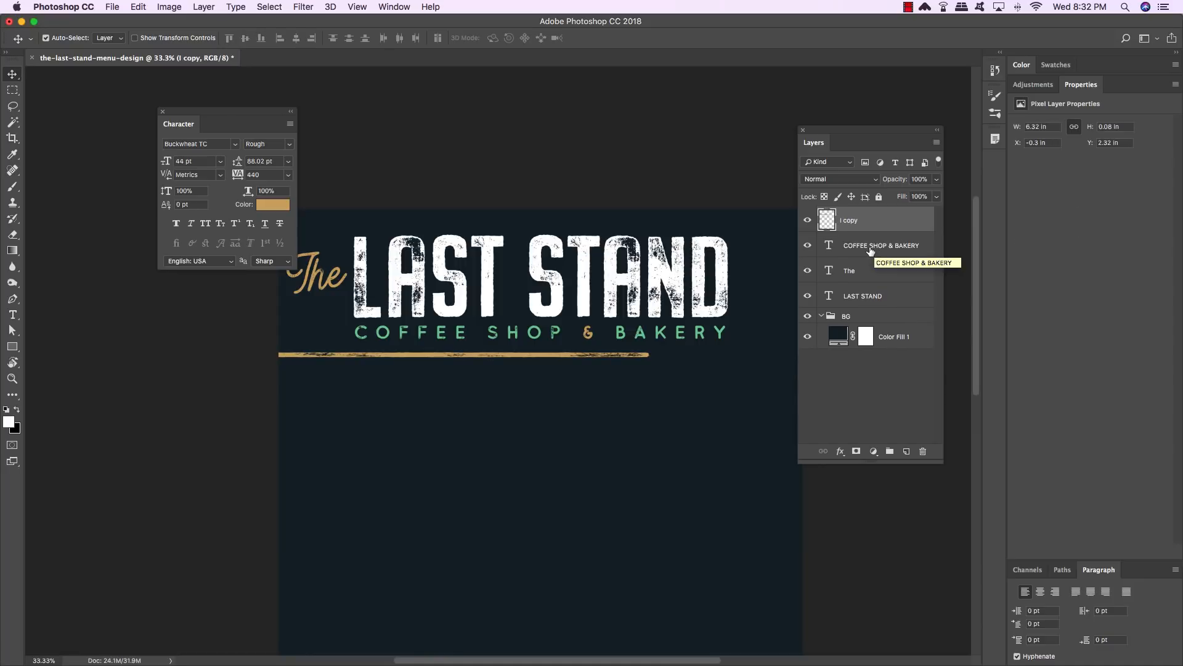
# - Duplicate the merged line again, move the copy further right across the page, and merge the two layers
pyautogui.press('super+j')
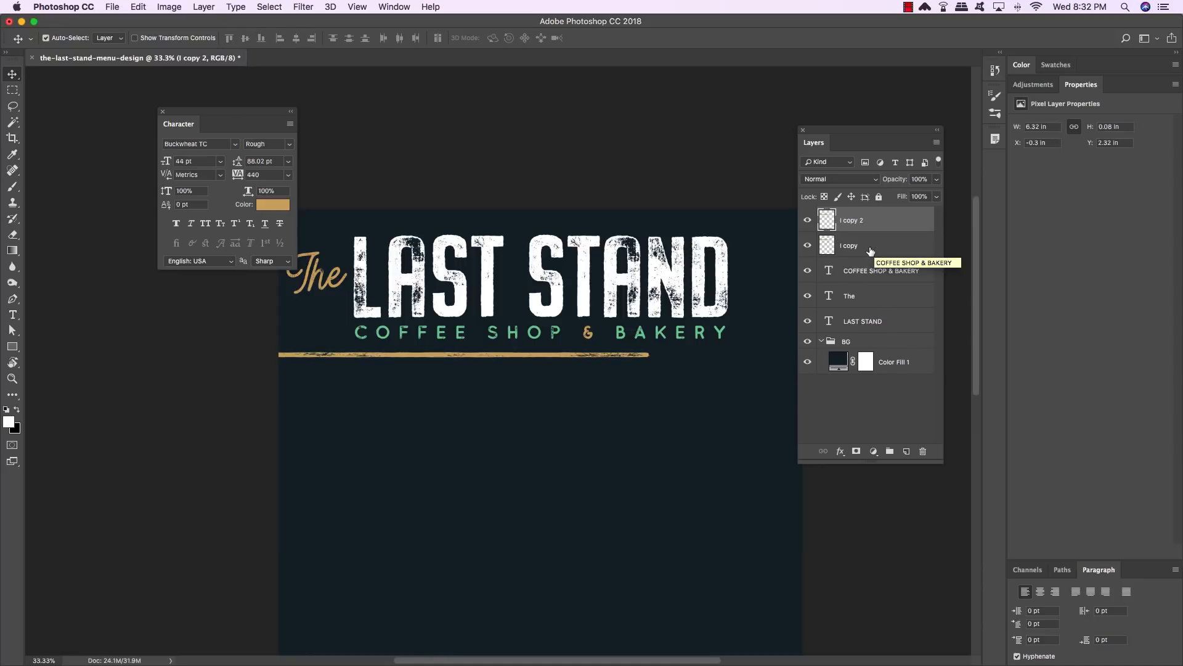
pyautogui.press('super+t')
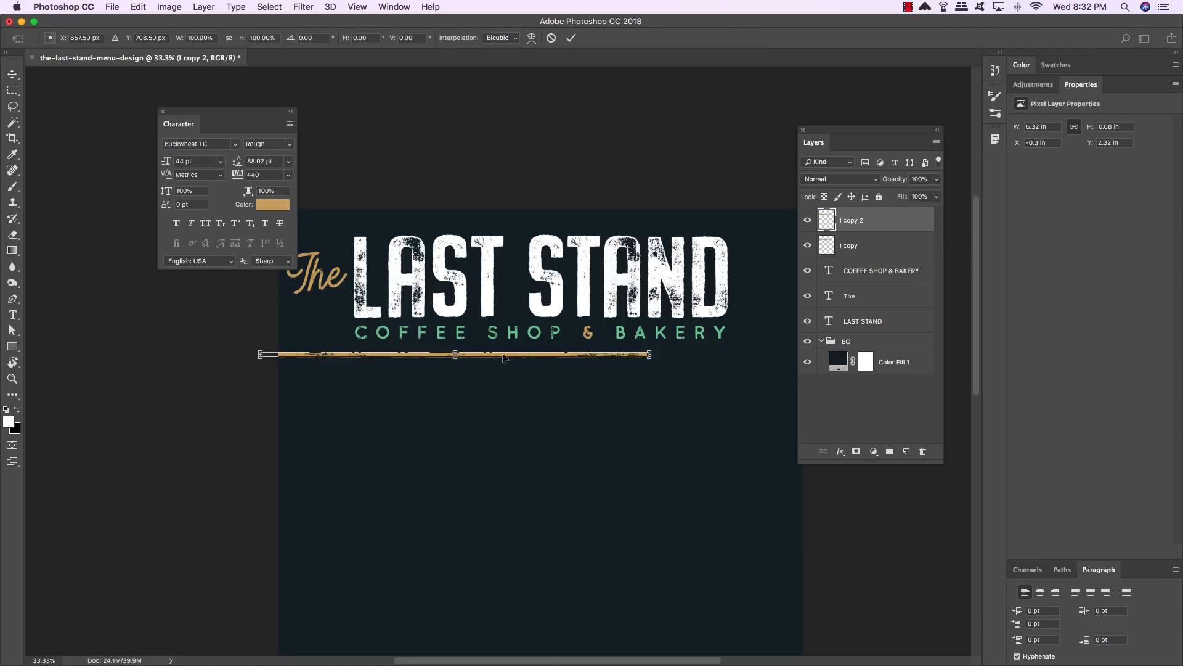
pyautogui.moveTo(313, 356); pyautogui.dragTo(561, 361)
pyautogui.press('Return')
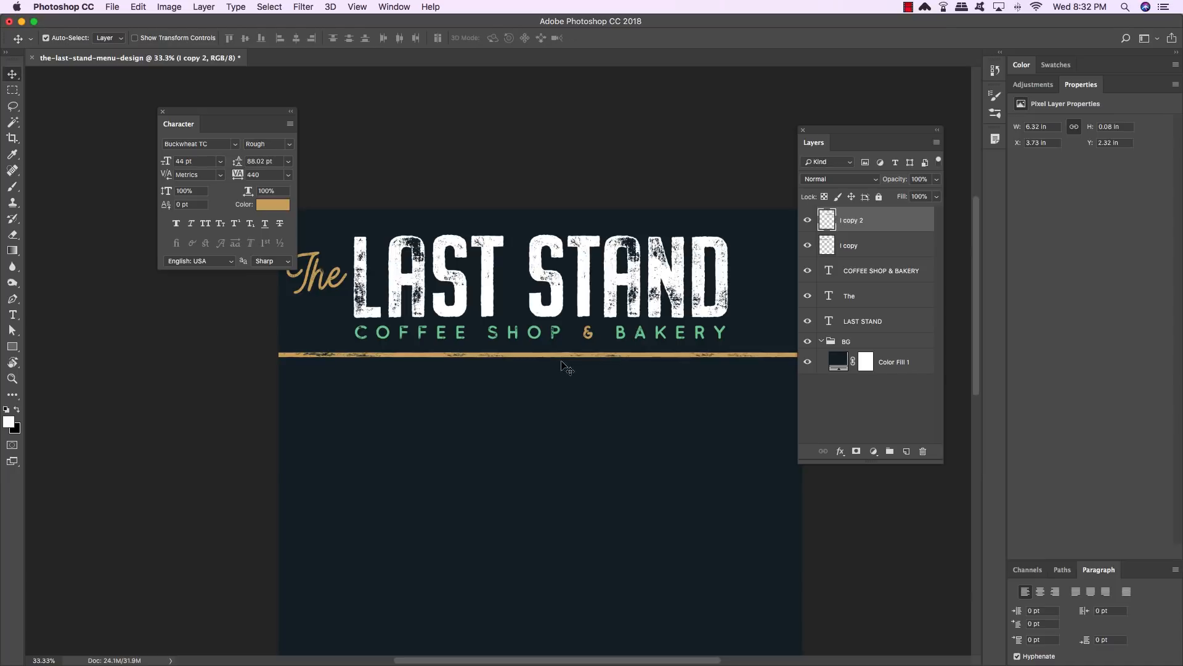
pyautogui.hscroll(5, 493, 382)
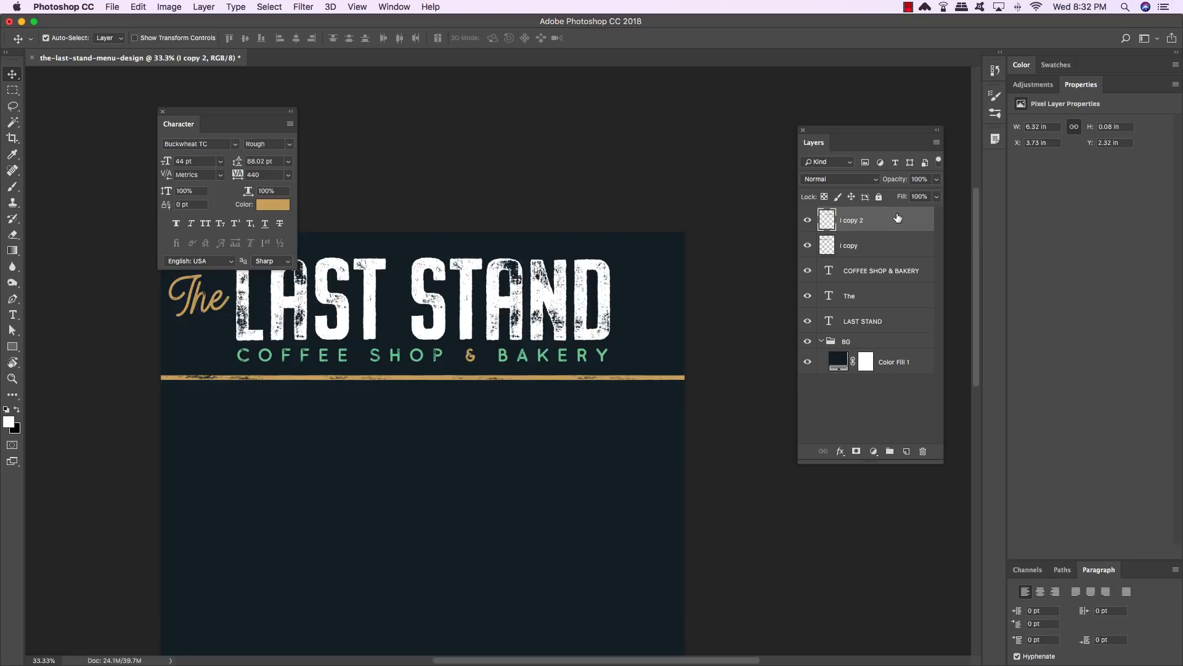
pyautogui.keyDown('shift'); pyautogui.click(896, 253); pyautogui.keyUp('shift')
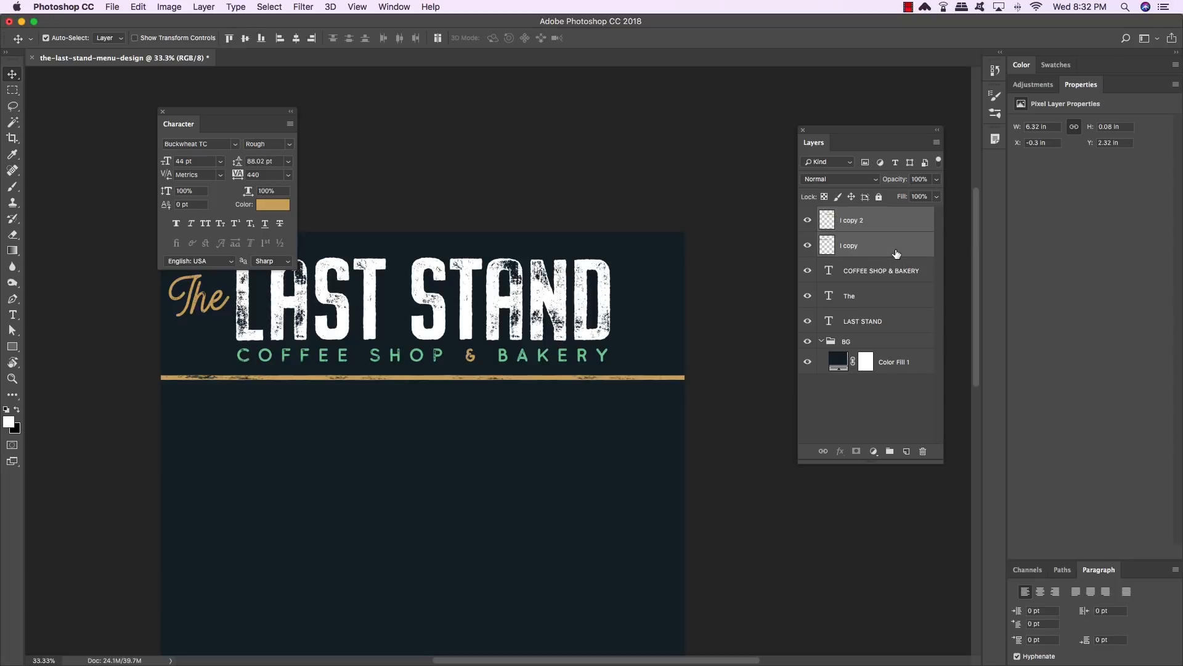
pyautogui.press('super+e')
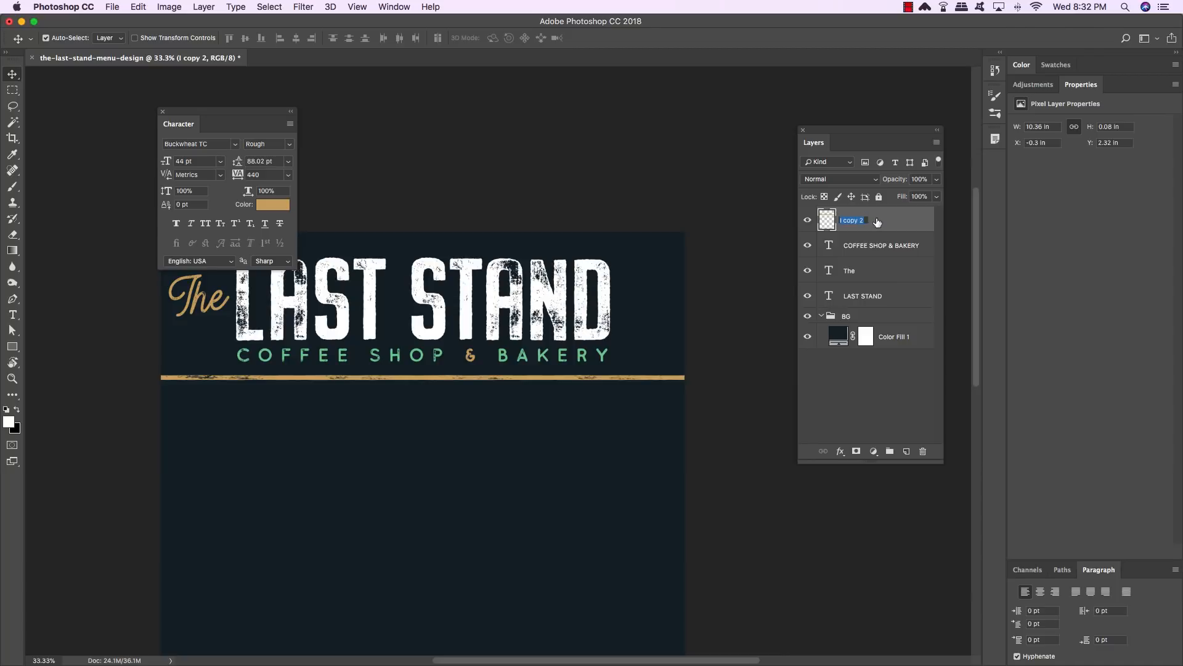
# - Rename the line layer DIVIDER 1 and move it below the text layers in the stack
pyautogui.write('DIVIDER 1')
pyautogui.press('Return')
pyautogui.press('super+bracketleft')
pyautogui.press('super+bracketleft')
pyautogui.press('super+bracketleft')
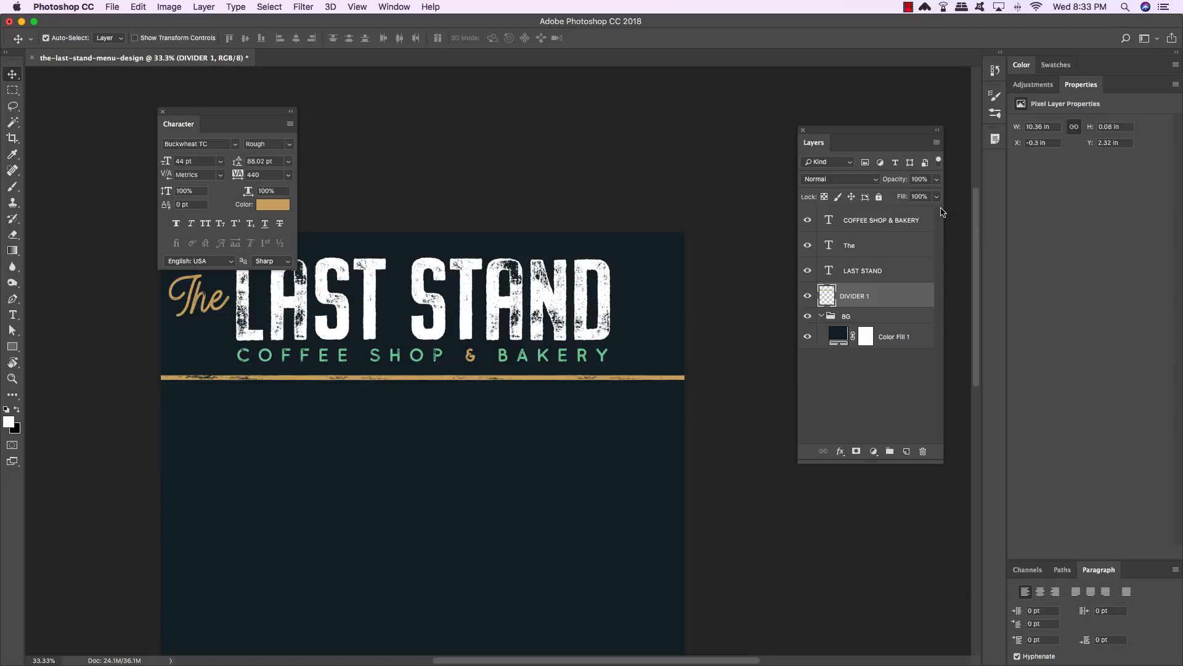
# - Group the LAST STAND, The, and COFFEE SHOP & BAKERY text layers and name the group TT
pyautogui.click(887, 220)
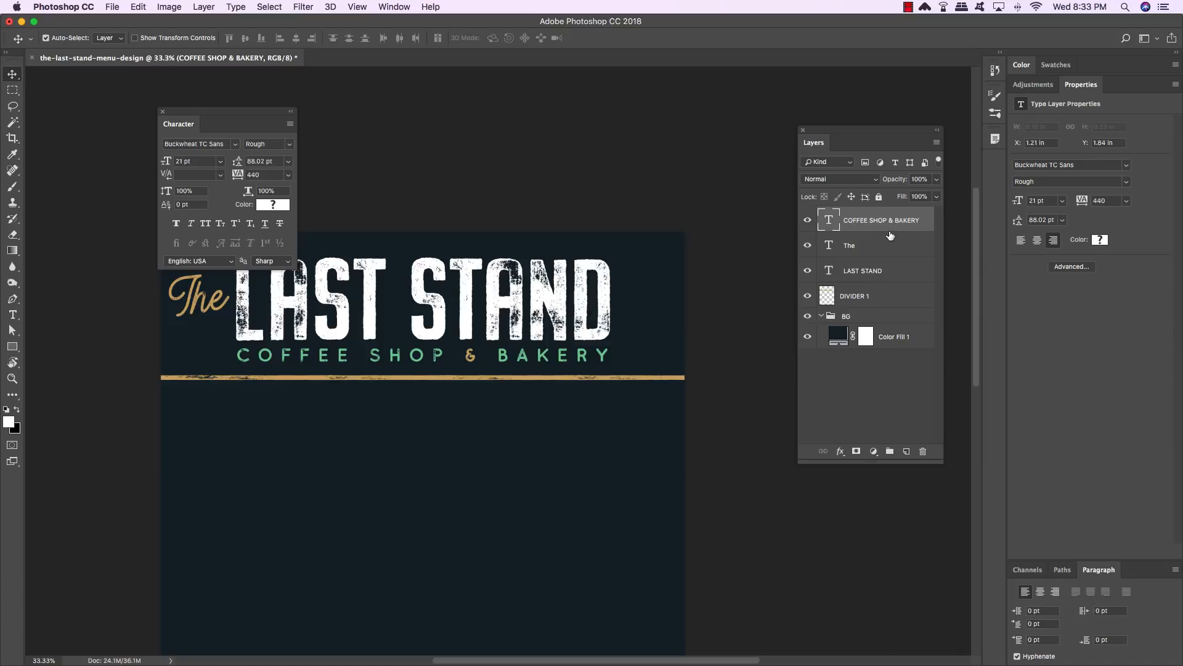
pyautogui.keyDown('shift'); pyautogui.click(882, 271); pyautogui.keyUp('shift')
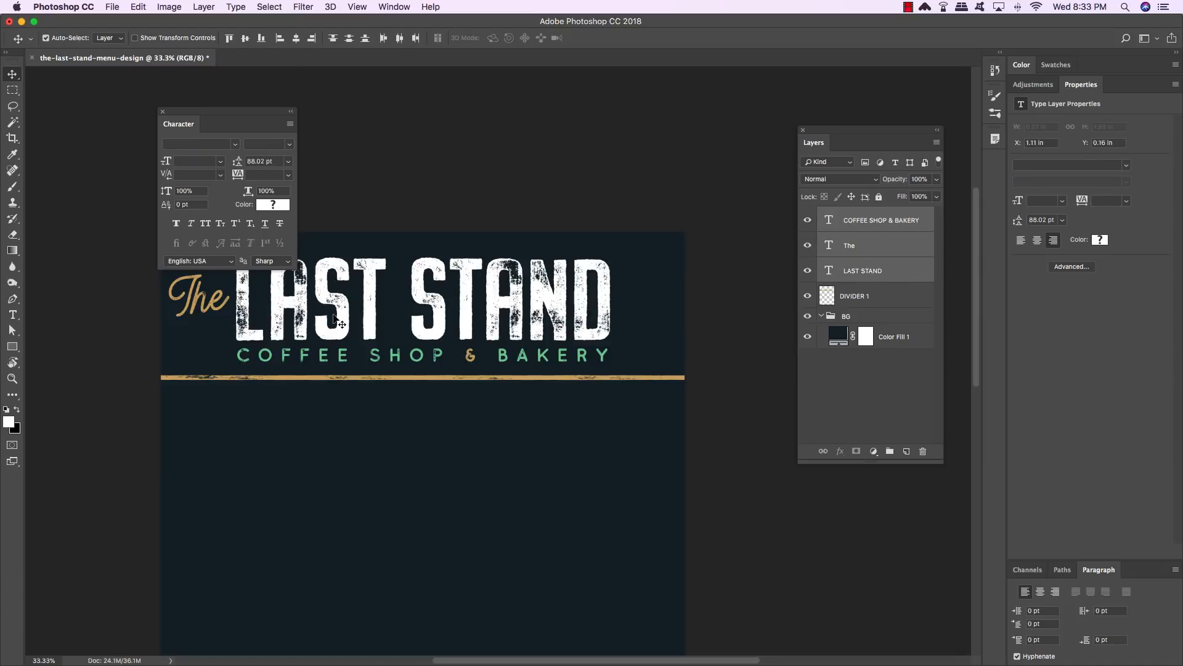
pyautogui.press('super')
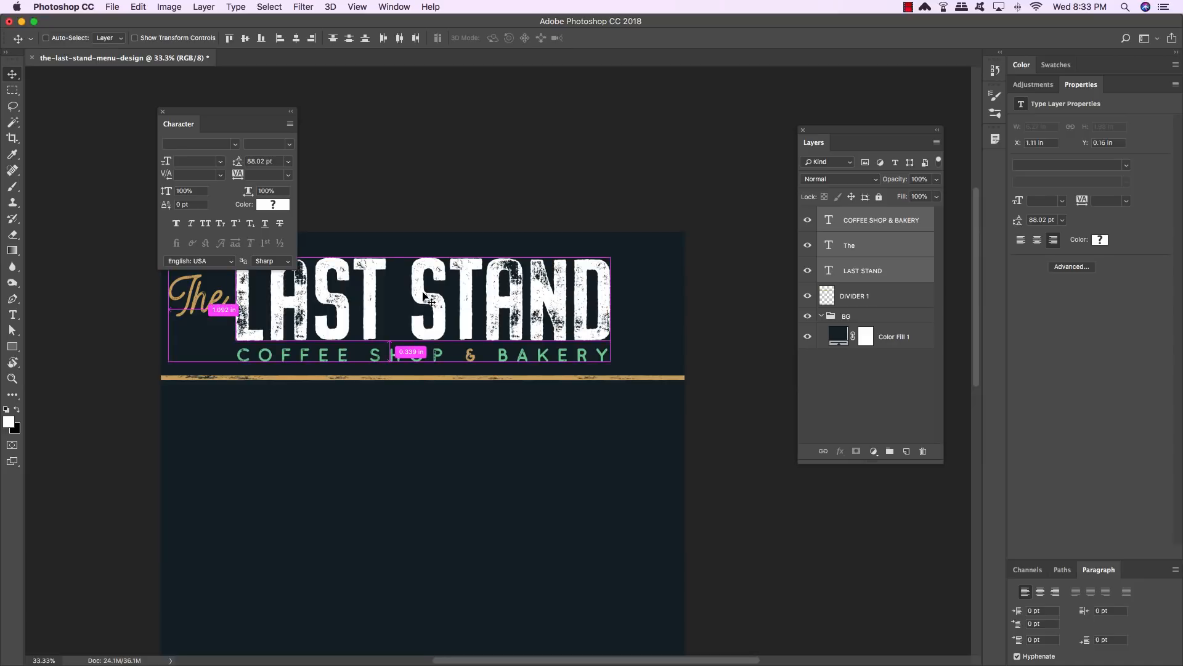
pyautogui.press('super+g')
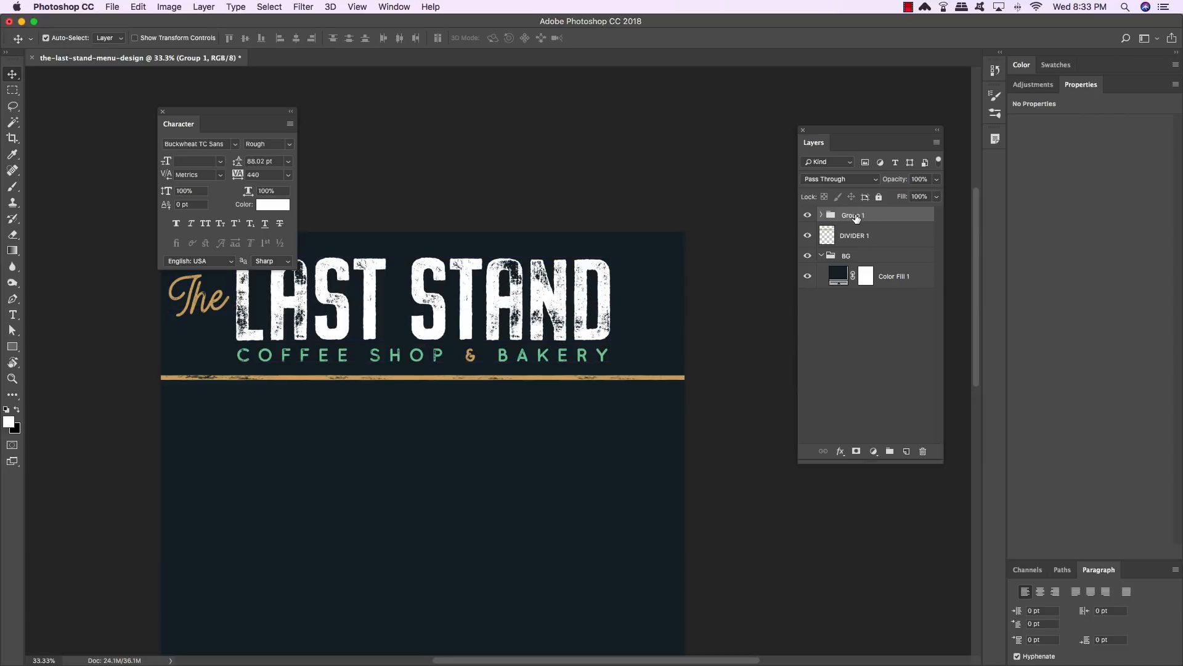
pyautogui.doubleClick(855, 216)
pyautogui.write('TI')
pyautogui.click(887, 220)
pyautogui.click(822, 256)
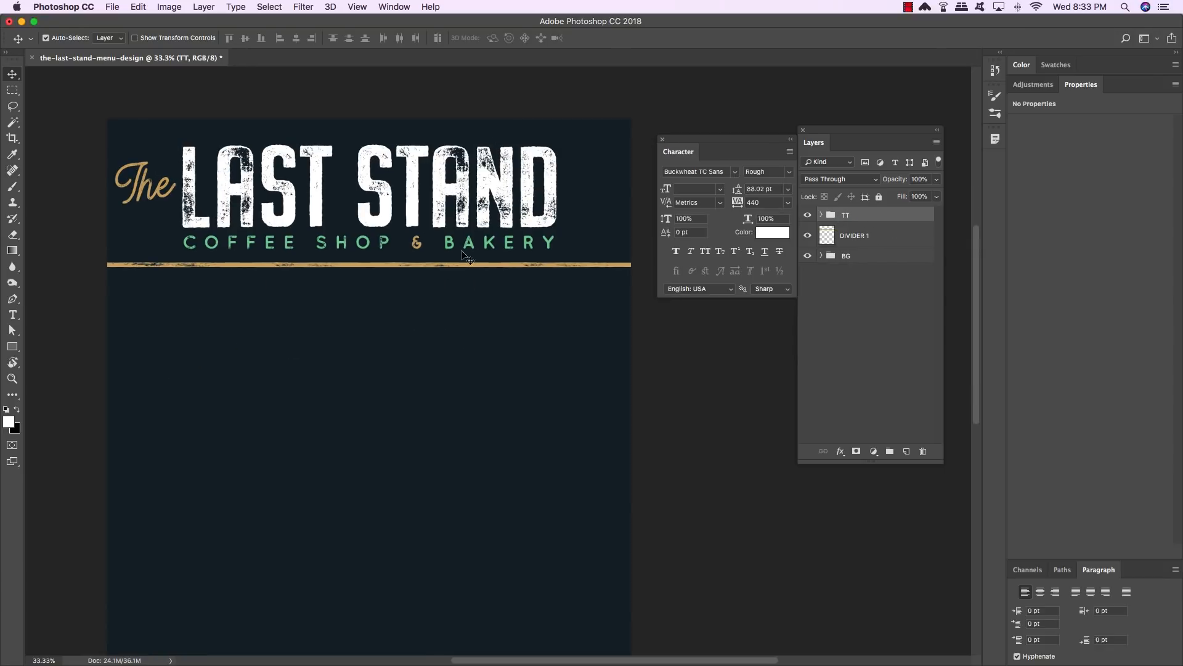
# - Save the document as the-last-stand-menu-design.psd in Photoshop format with maximize compatibility
pyautogui.press('super+shift+s')
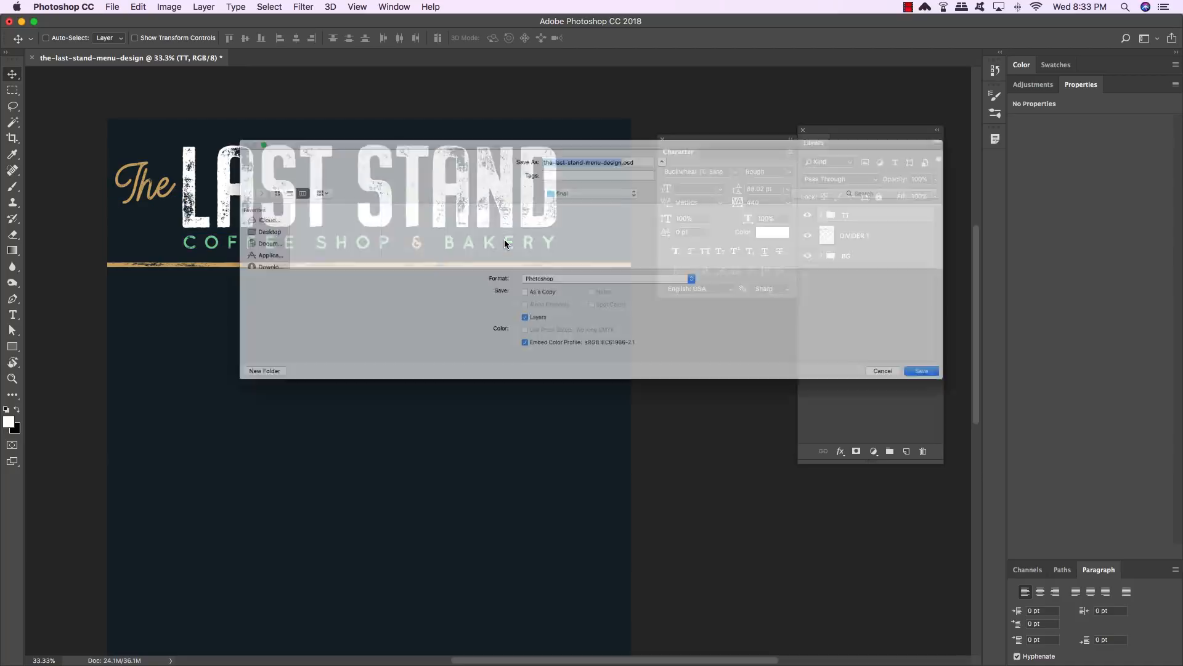
pyautogui.press('super+shift+d')
pyautogui.press('Return')
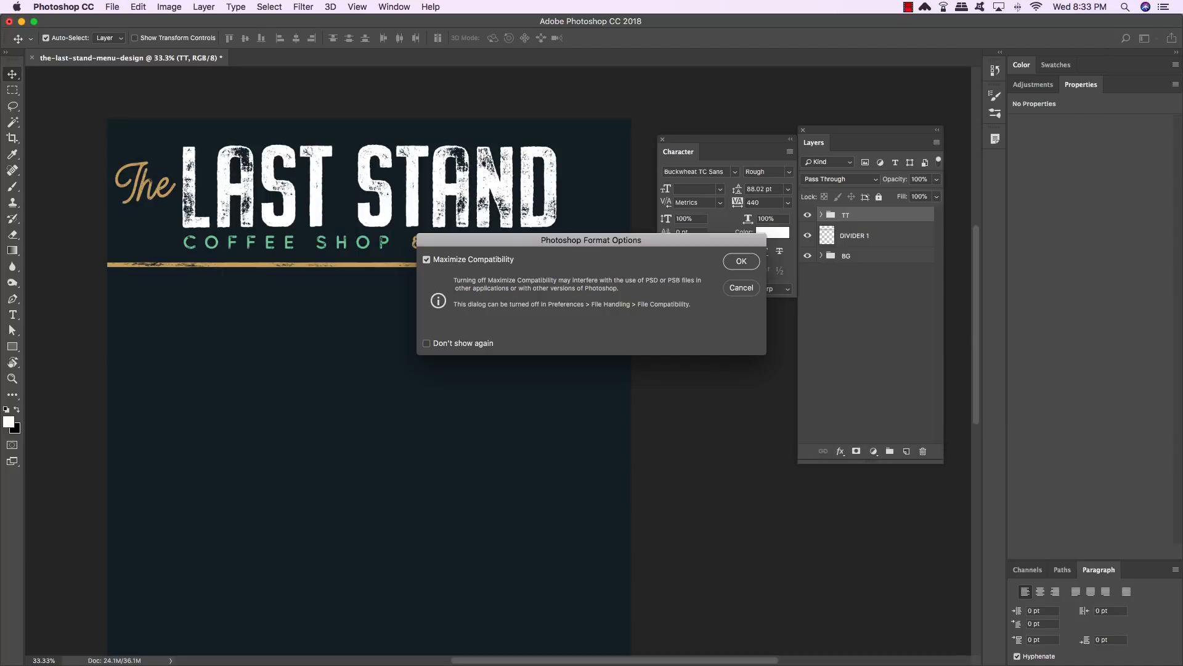
pyautogui.press('Return')
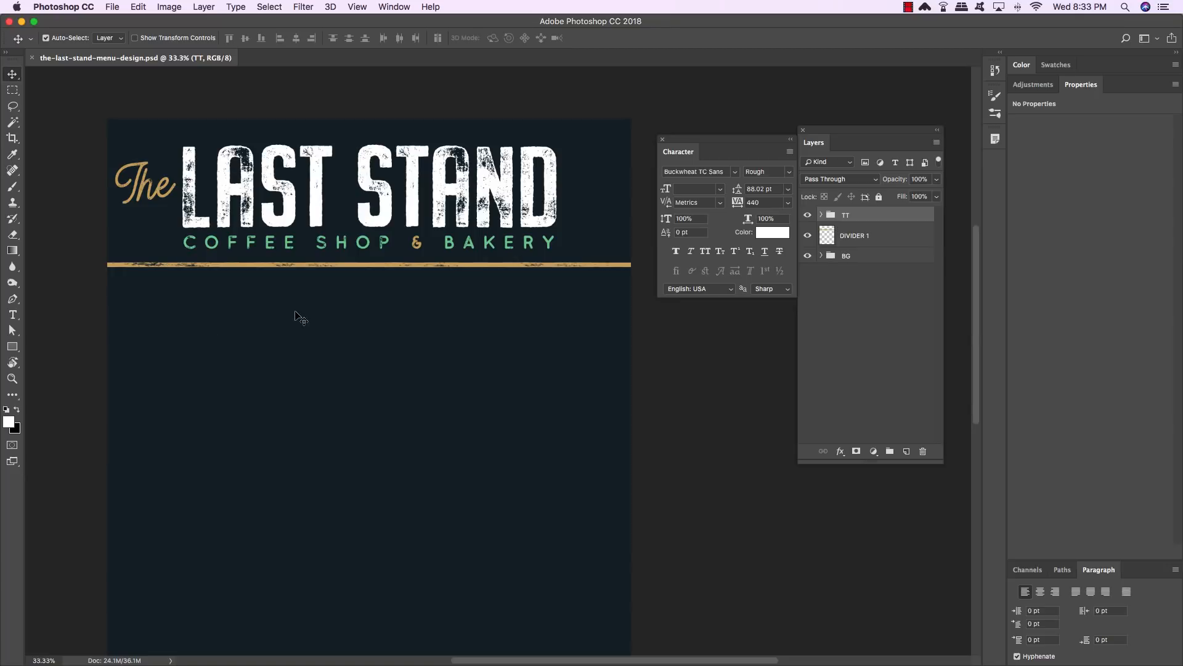
# - Create a new layer and add a text line reading HOT BEVERAGES below the gold divider
pyautogui.hscroll(-2, 300, 317)
pyautogui.click(906, 451)
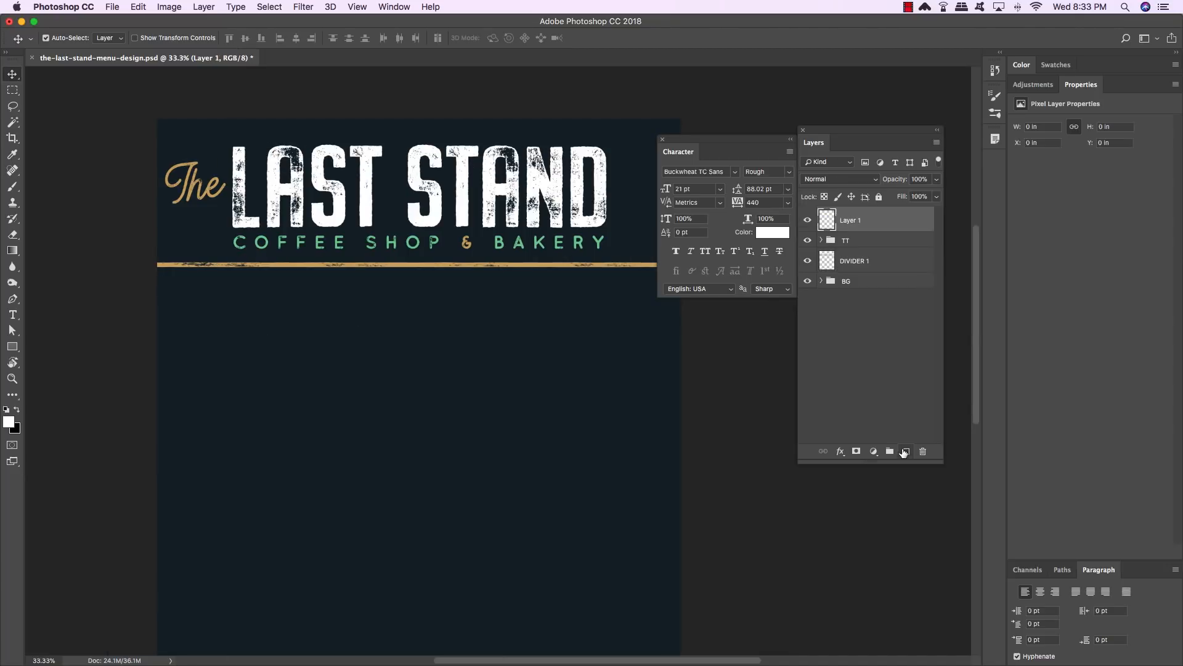
pyautogui.press('t')
pyautogui.click(234, 308)
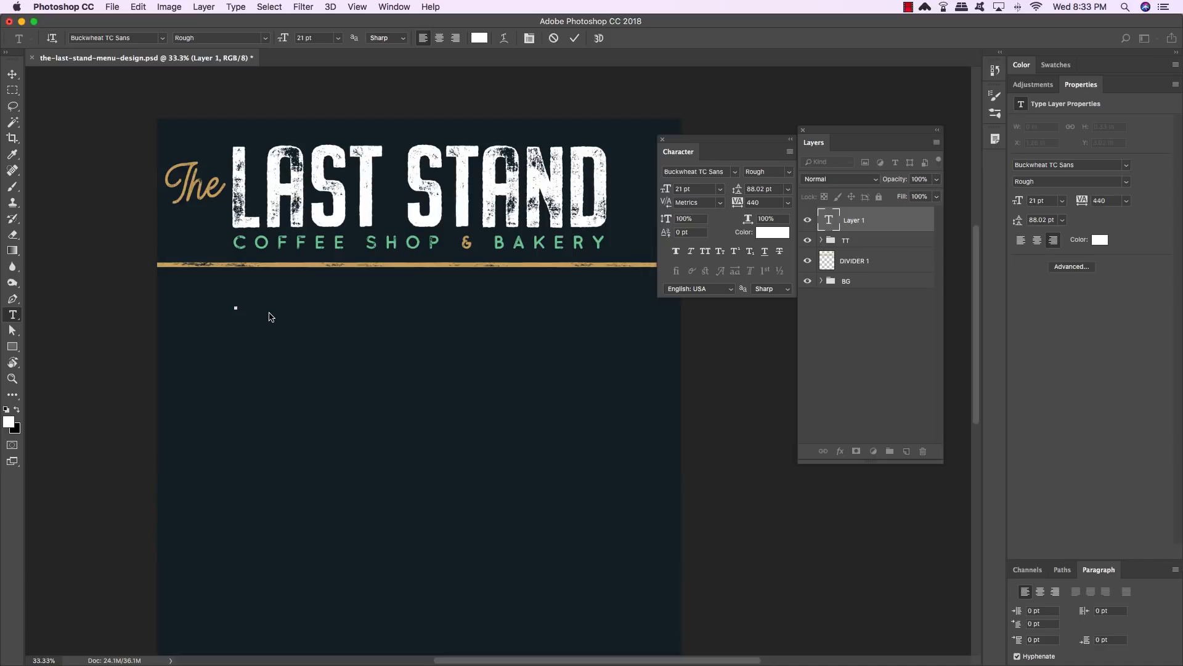
pyautogui.write('HOT BEVERAGES')
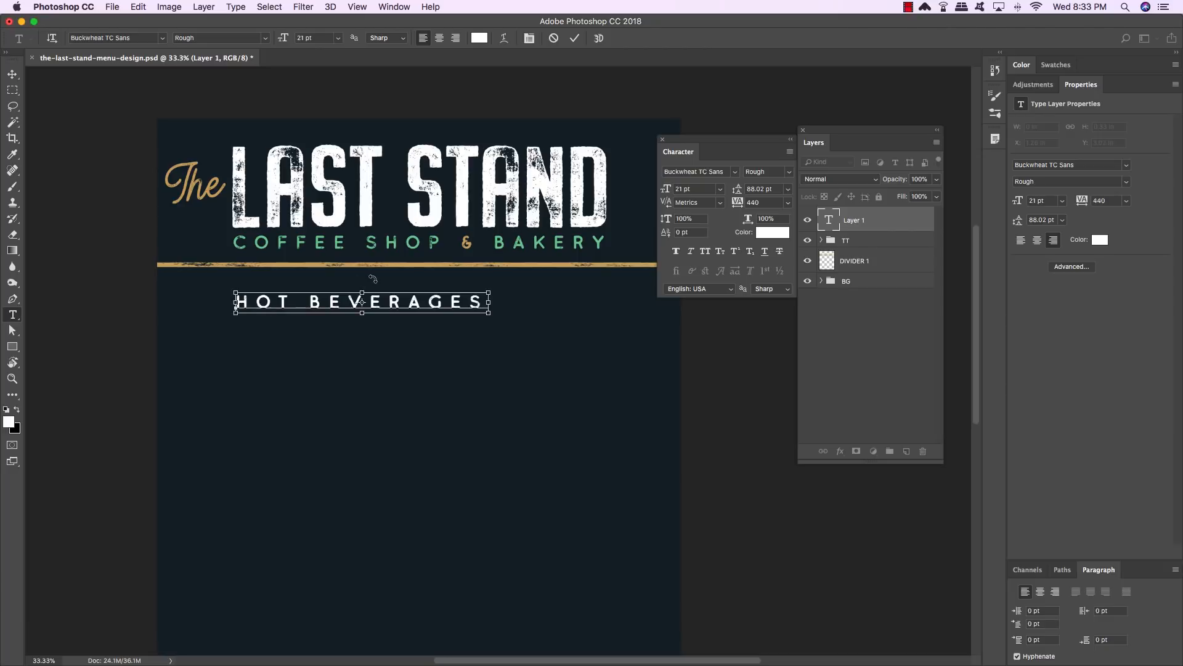
# - Change the HOT BEVERAGES text font to Buckwheat TC Rough
pyautogui.press('super+a')
pyautogui.click(710, 172)
pyautogui.click(710, 172)
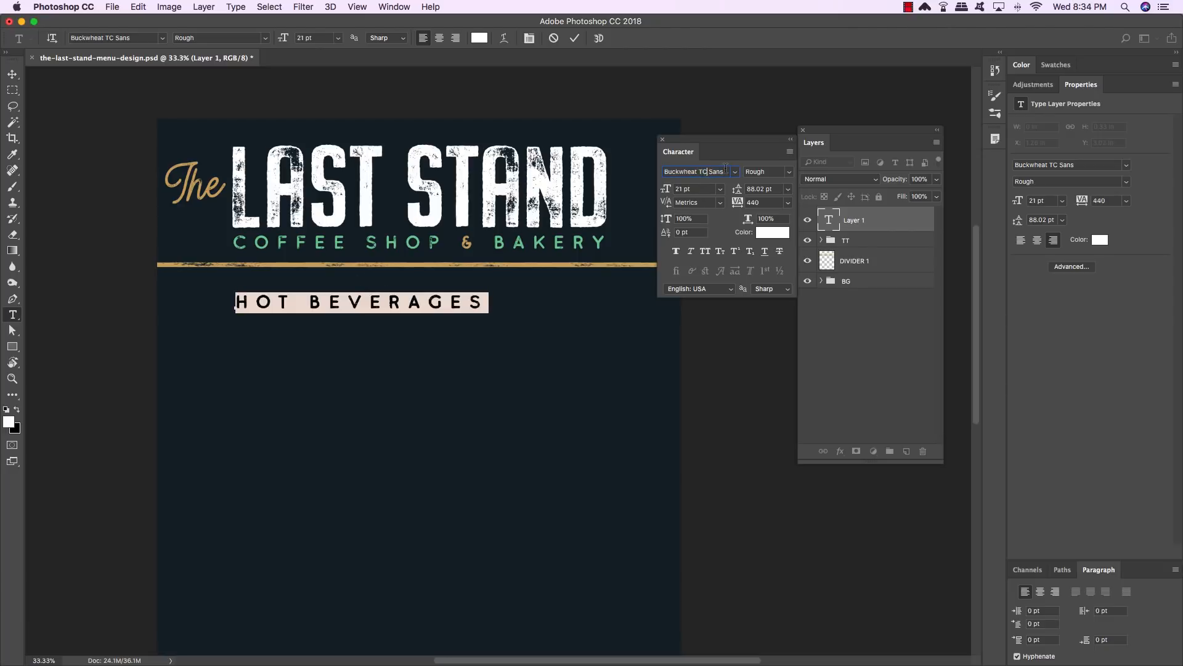
pyautogui.press('Delete')
pyautogui.press('Delete')
pyautogui.press('Delete')
pyautogui.press('Delete')
pyautogui.press('Delete')
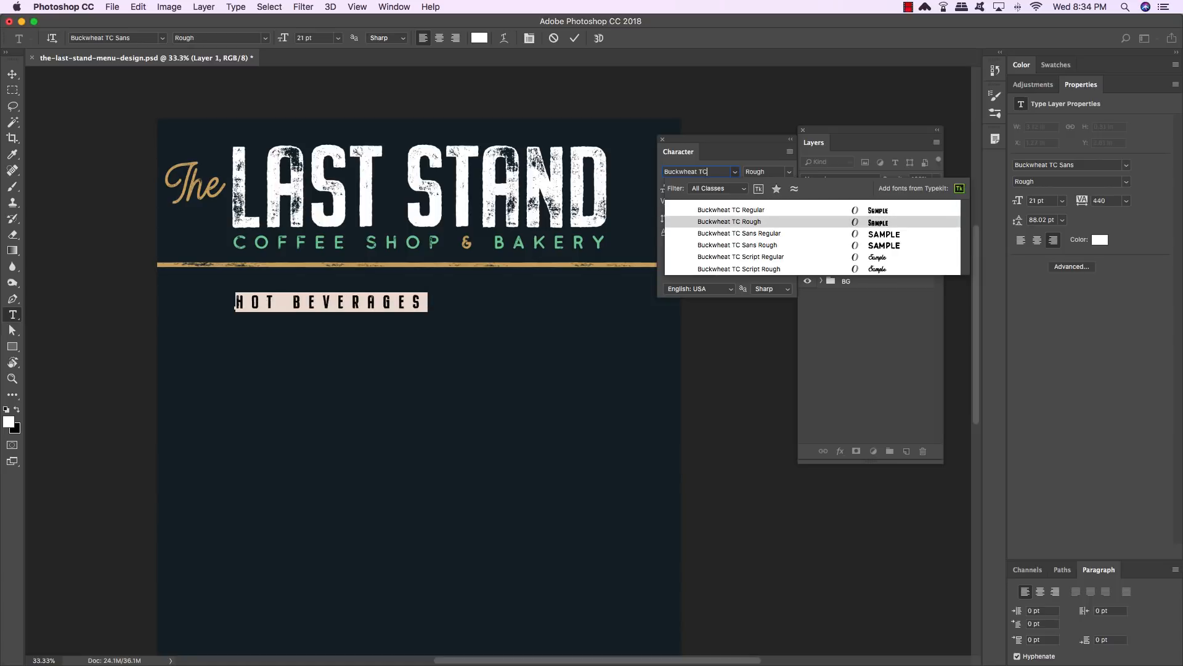
pyautogui.press('Return')
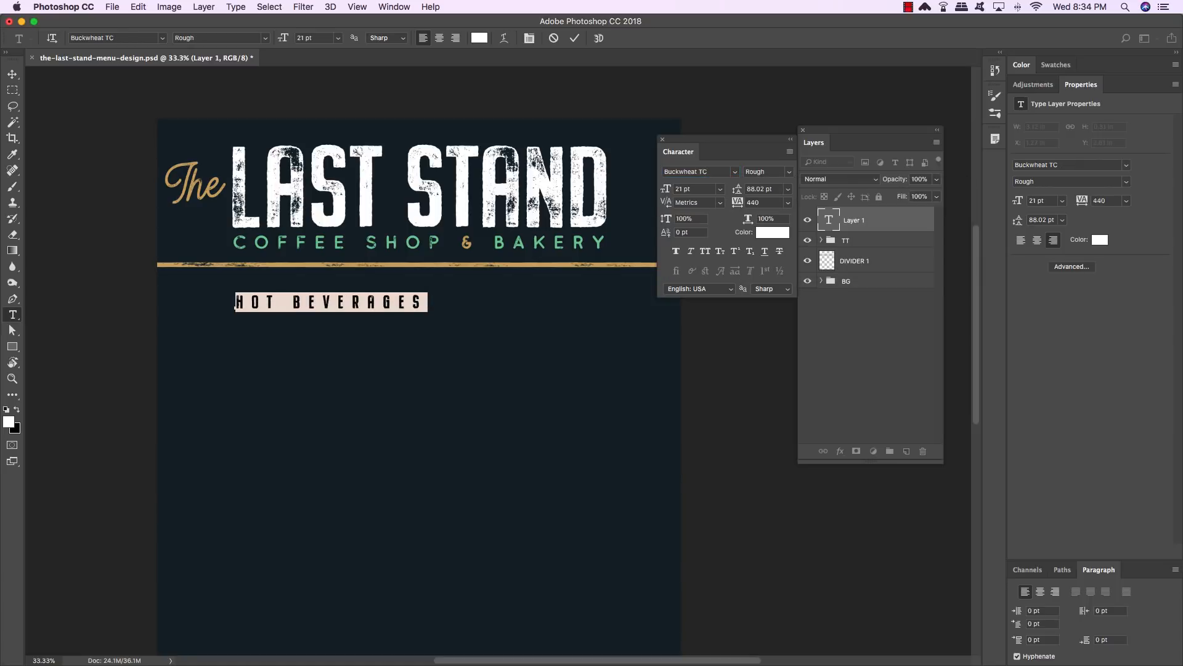
# - Set the heading's tracking to 0 and its font size to 44 pt
pyautogui.click(739, 202)
pyautogui.write('0')
pyautogui.press('Return')
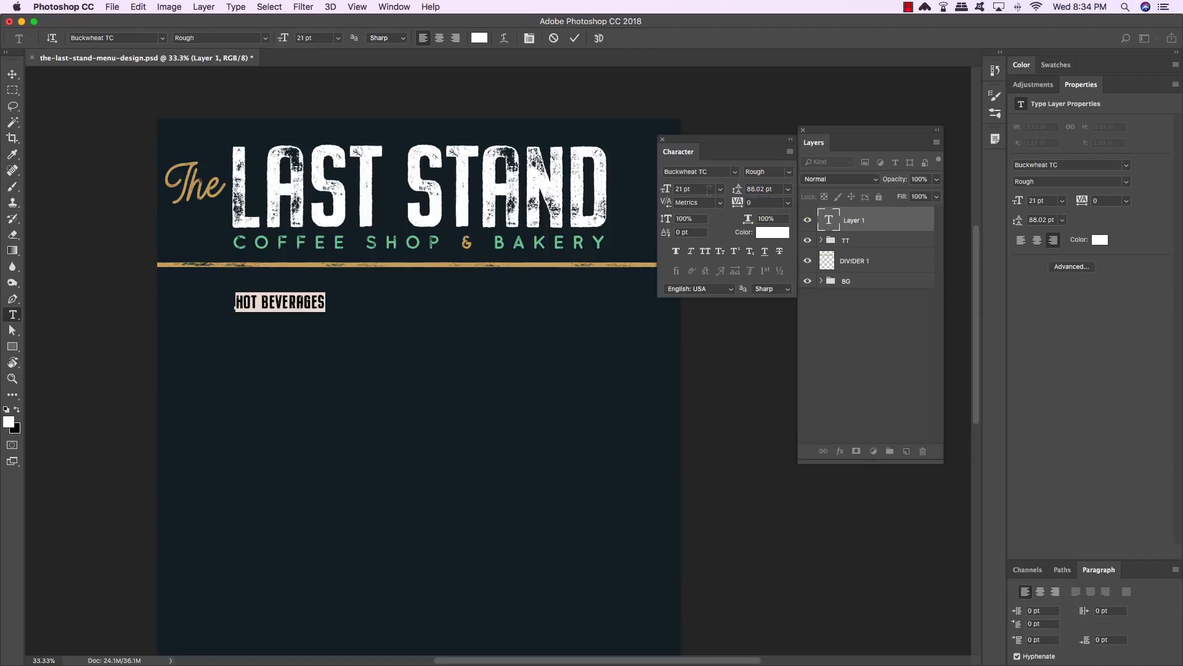
pyautogui.click(665, 190)
pyautogui.write('44')
pyautogui.press('Return')
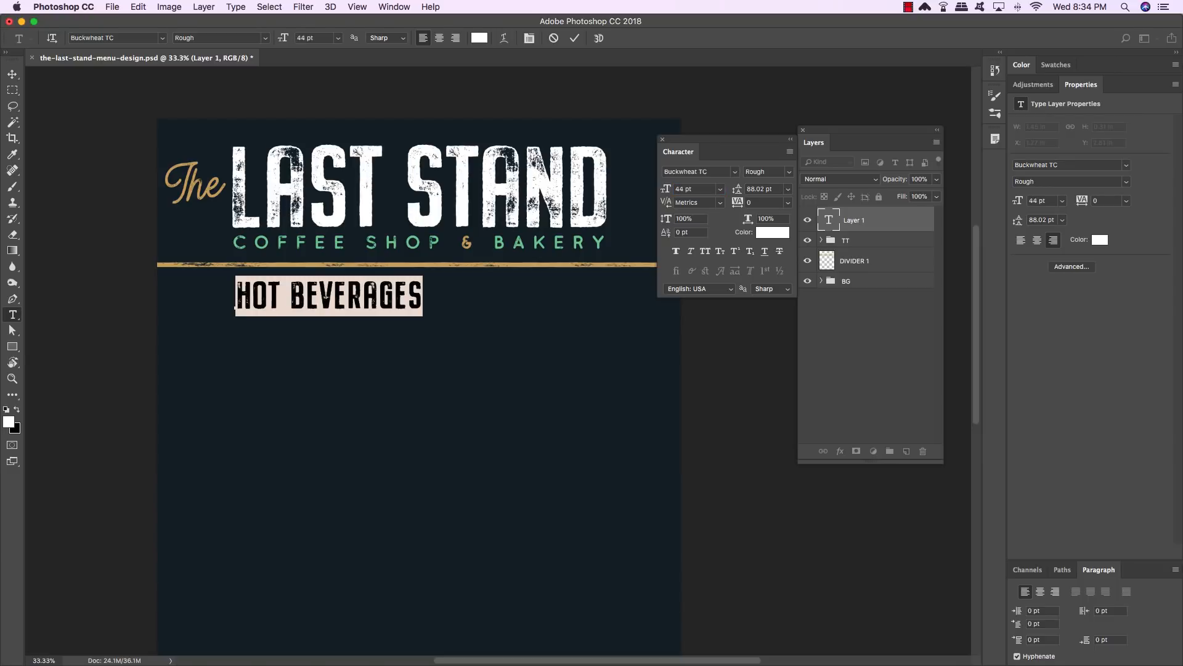
# - Select the word BEVERAGES in the heading and color it #75c898, then commit the text
pyautogui.click(324, 302)
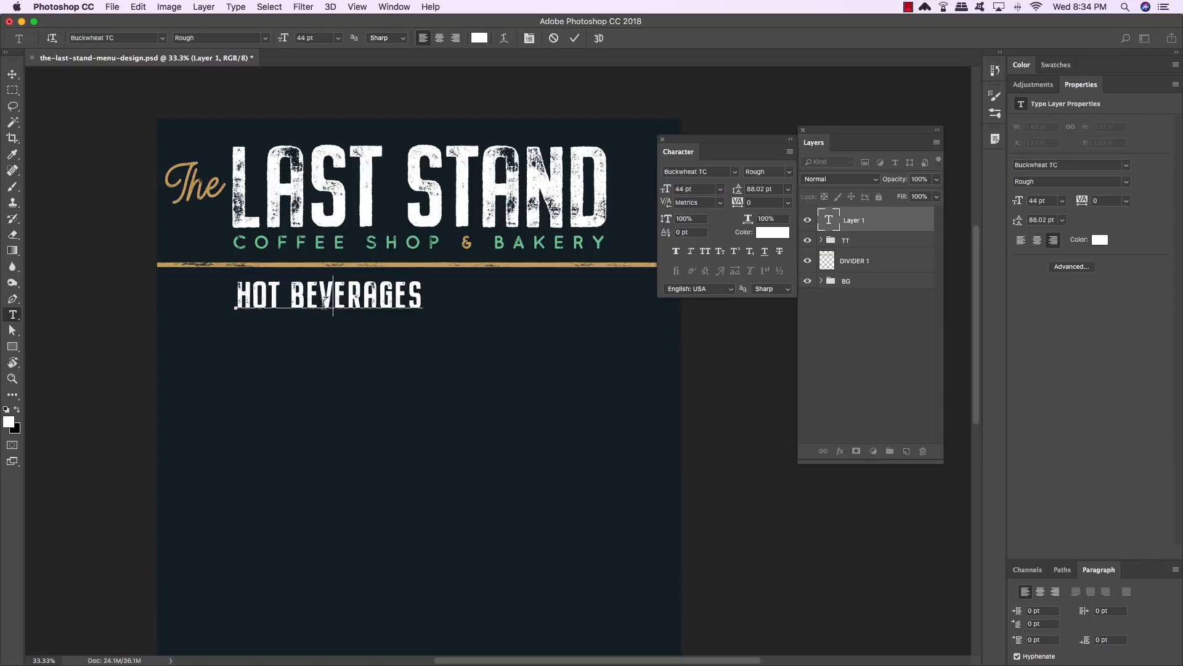
pyautogui.click(291, 289)
pyautogui.moveTo(291, 289); pyautogui.dragTo(457, 296)
pyautogui.hscroll(-1, 464, 298)
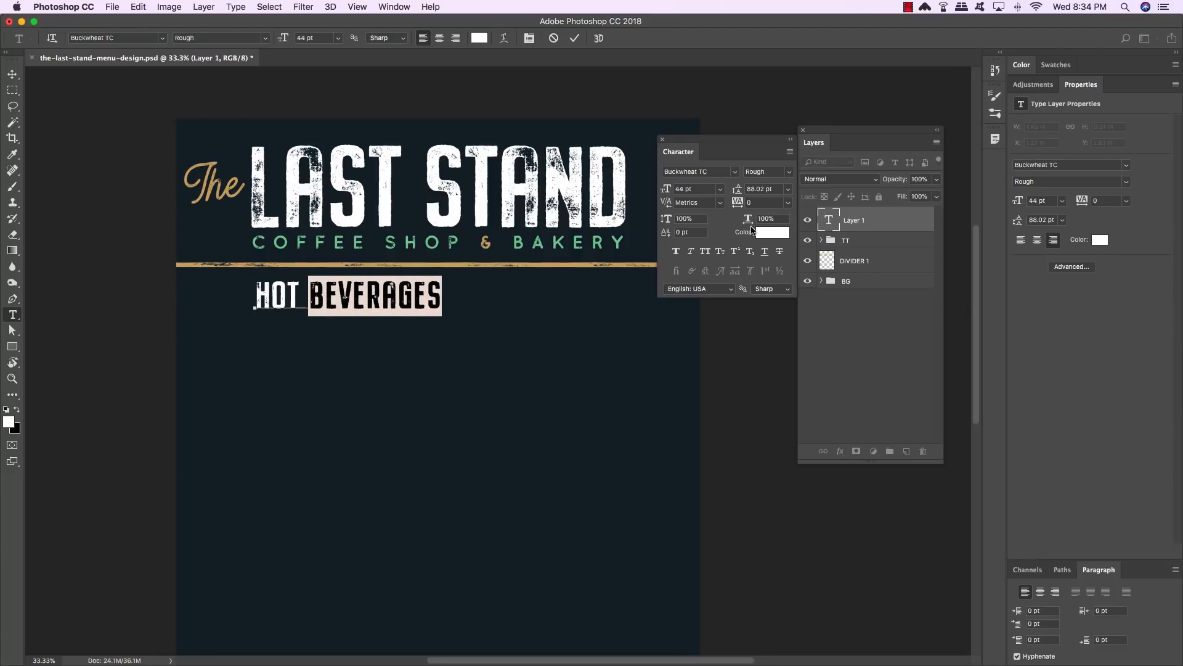
pyautogui.click(770, 235)
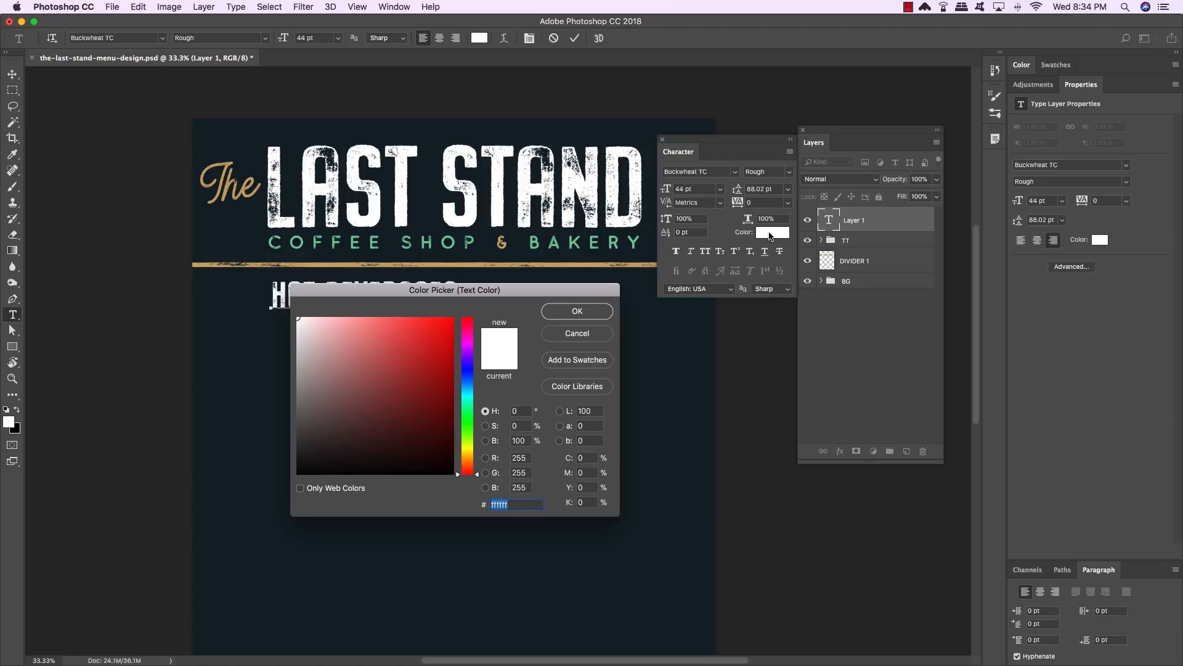
pyautogui.write('75')
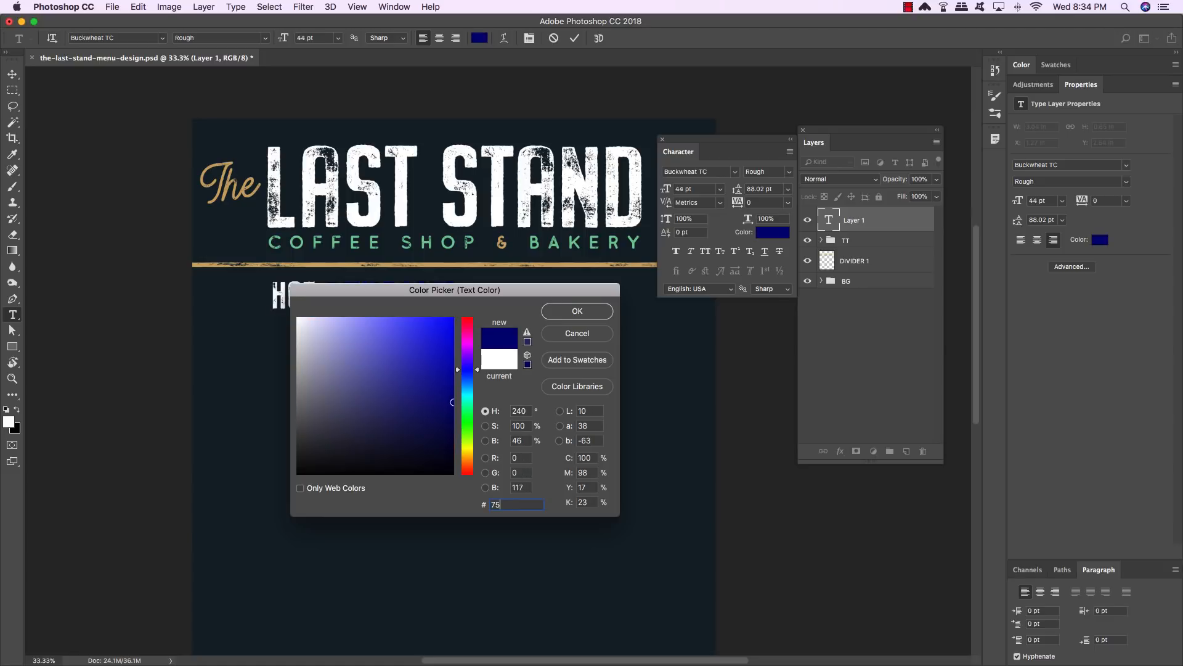
pyautogui.write('c898')
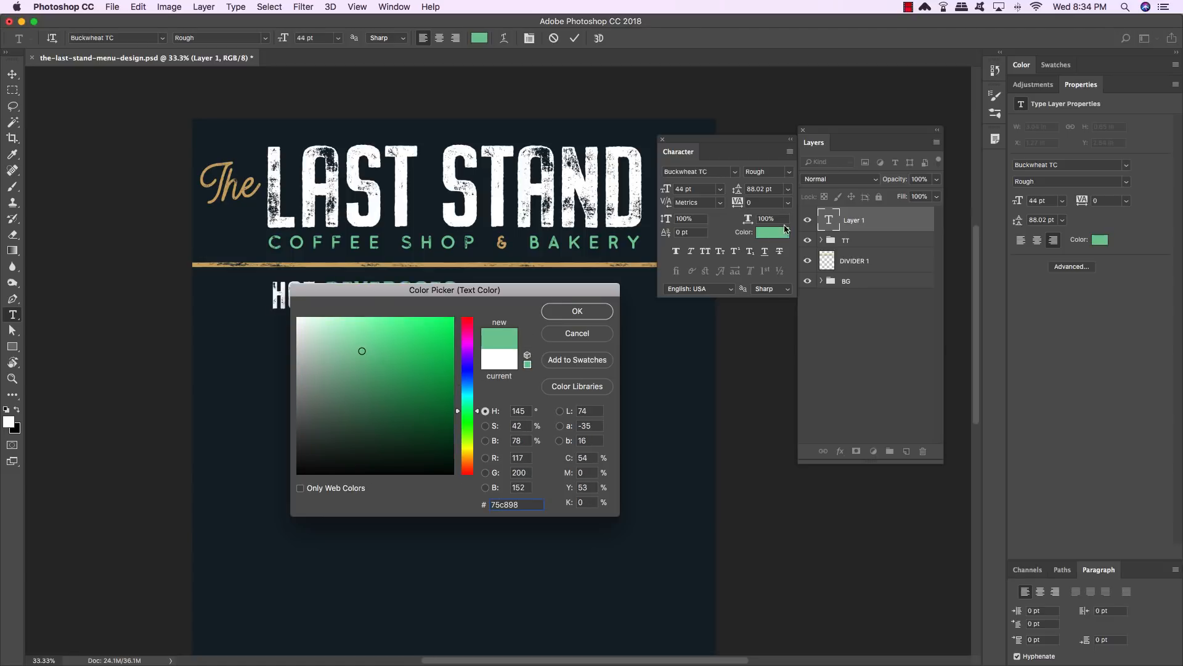
pyautogui.click(578, 311)
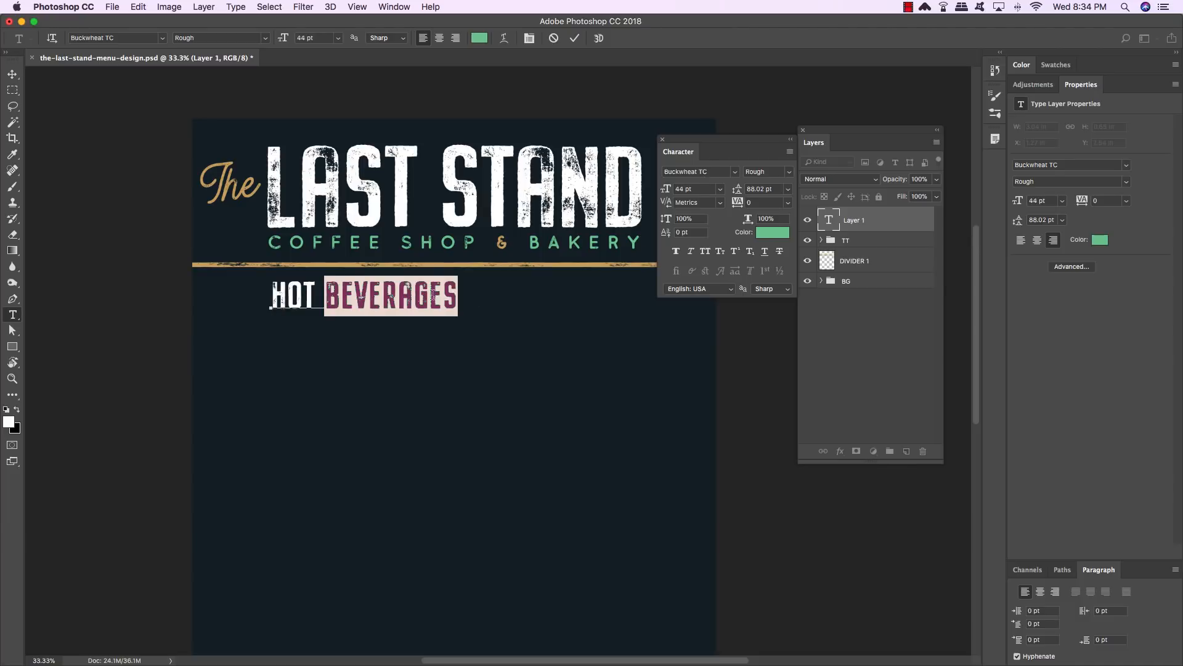
pyautogui.press('super+h')
pyautogui.click(13, 75)
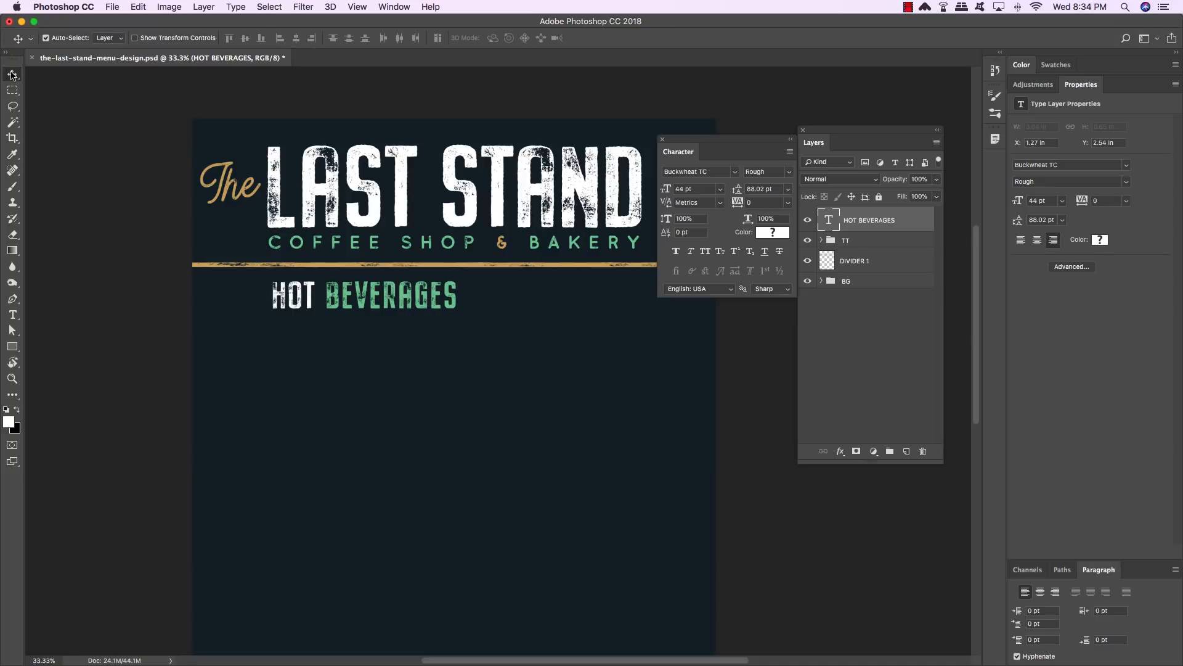
# - Tighten the kerning between HOT and BEVERAGES and between several letters of BEVERAGES
pyautogui.press('super+equal')
pyautogui.moveTo(183, 254); pyautogui.dragTo(446, 393)
pyautogui.press('t')
pyautogui.click(446, 393)
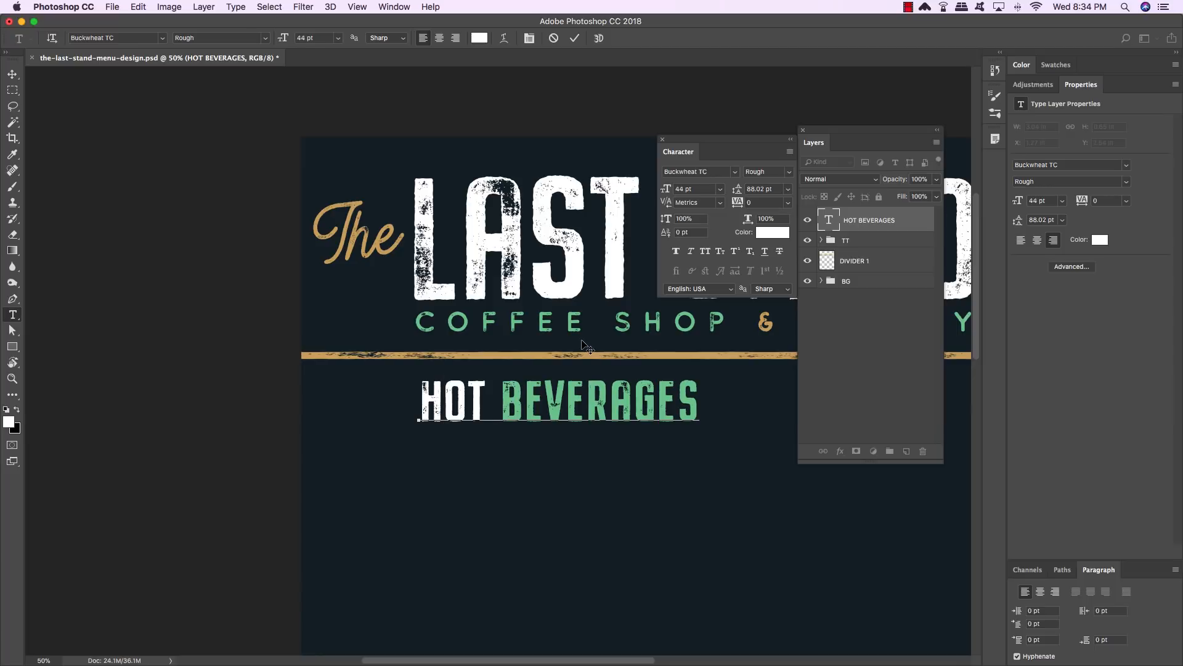
pyautogui.hotkey('alt', 'Left')
pyautogui.press('Right')
pyautogui.hotkey('alt', 'Left')
pyautogui.press('Right')
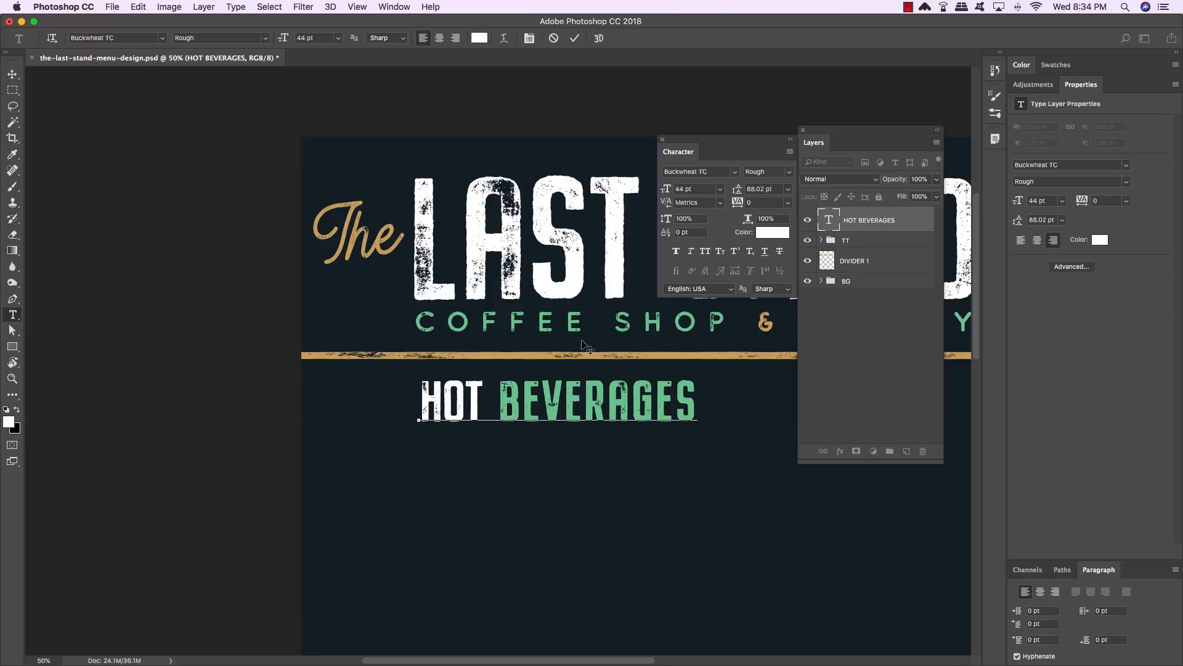
pyautogui.press('Right')
pyautogui.press('Left')
pyautogui.press('Left')
pyautogui.press('Right')
pyautogui.press('Left')
pyautogui.hotkey('alt', 'Left')
pyautogui.hotkey('alt', 'Left')
pyautogui.hotkey('alt', 'Left')
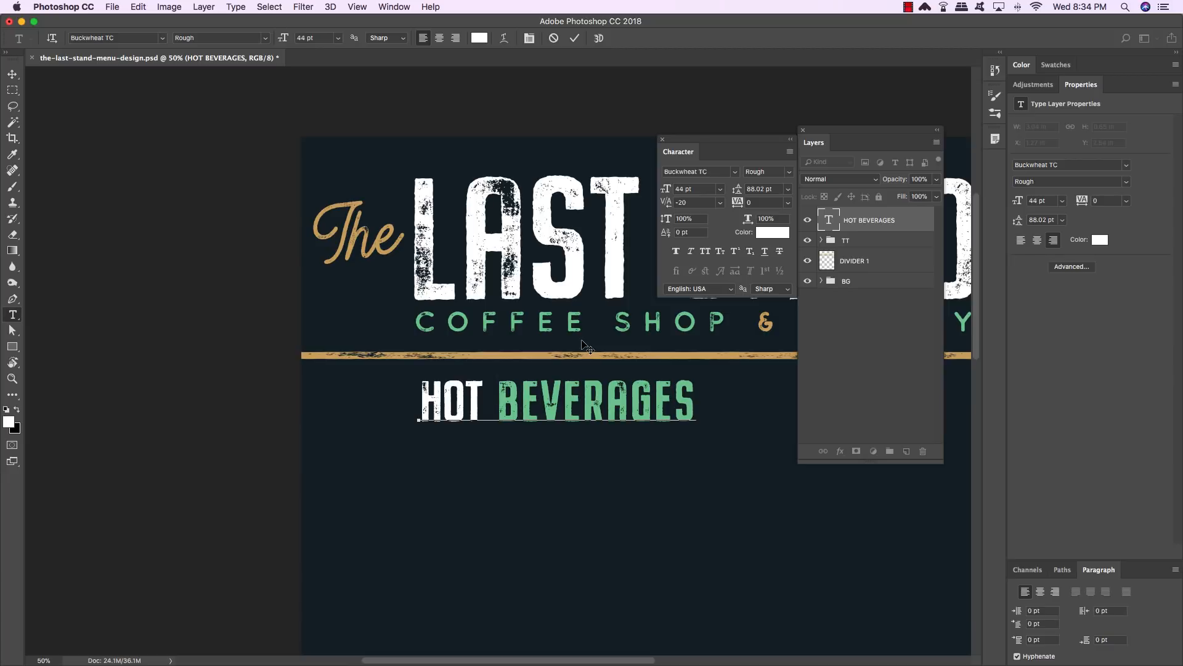
pyautogui.hotkey('alt', 'Left')
pyautogui.hotkey('alt', 'Left')
pyautogui.hotkey('alt', 'Left')
pyautogui.hotkey('alt', 'Left')
pyautogui.hotkey('alt', 'Left')
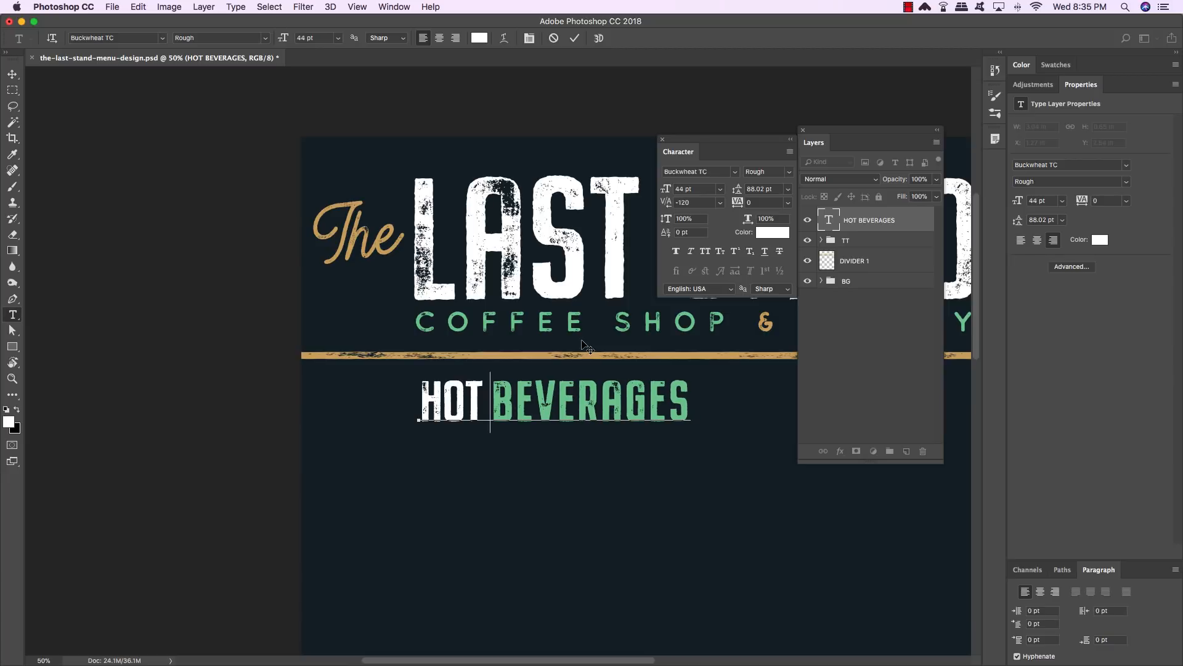
pyautogui.press('Right')
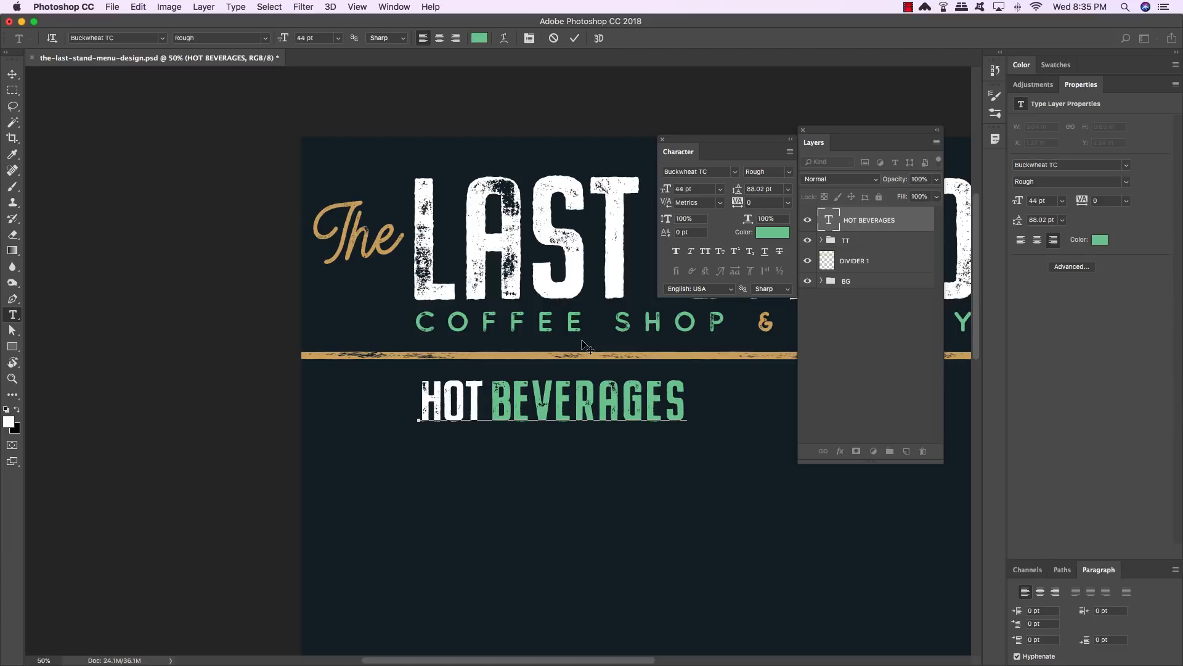
pyautogui.press('Right')
pyautogui.press('Right')
pyautogui.press('Right')
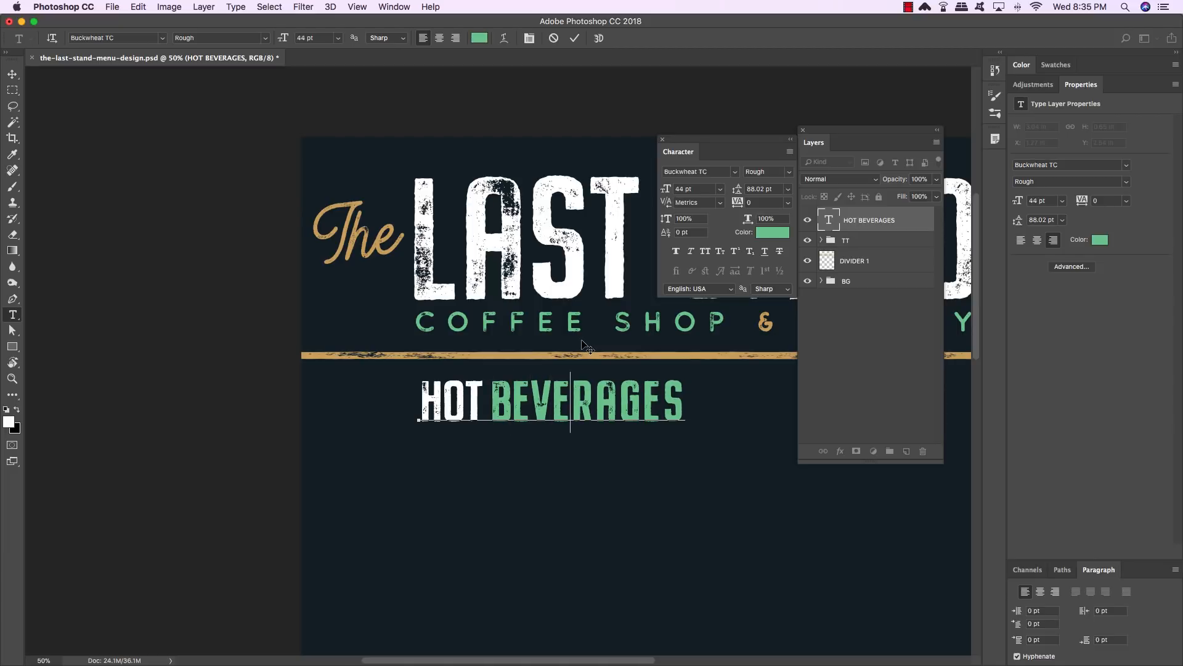
pyautogui.hotkey('alt', 'Left')
pyautogui.hotkey('alt', 'Left')
pyautogui.press('Right')
pyautogui.hotkey('alt', 'Left')
pyautogui.hotkey('alt', 'Left')
pyautogui.press('Right')
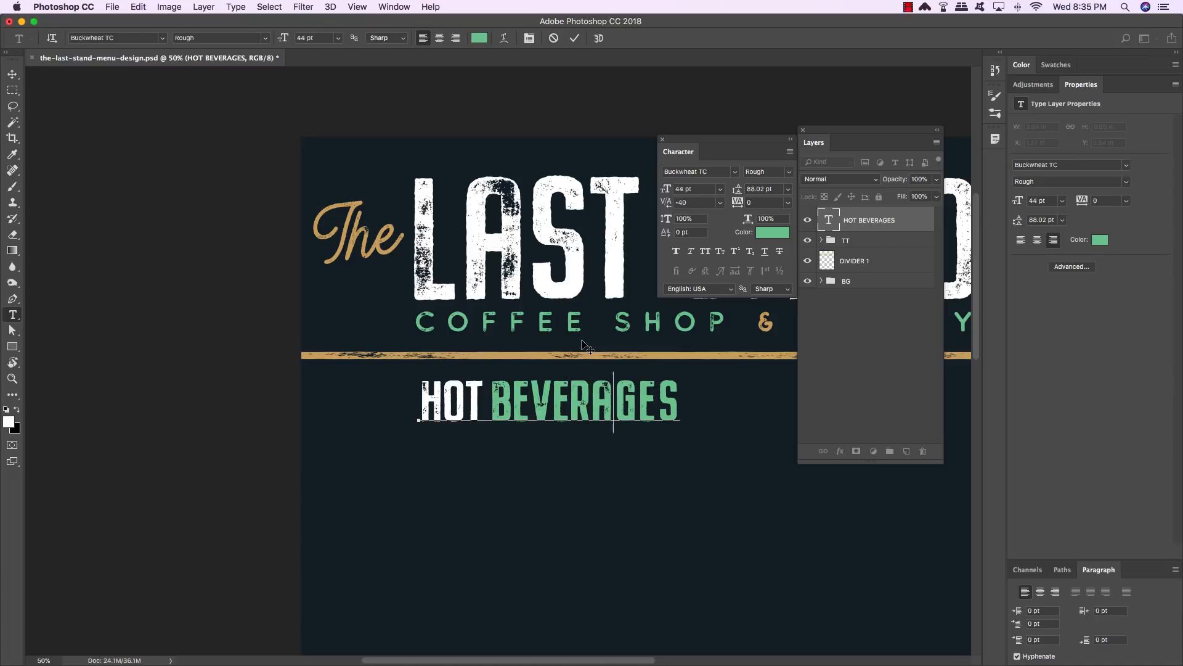
pyautogui.hotkey('alt', 'Left')
pyautogui.hotkey('alt', 'Left')
pyautogui.press('Right')
pyautogui.hotkey('alt', 'Left')
pyautogui.hotkey('alt', 'Left')
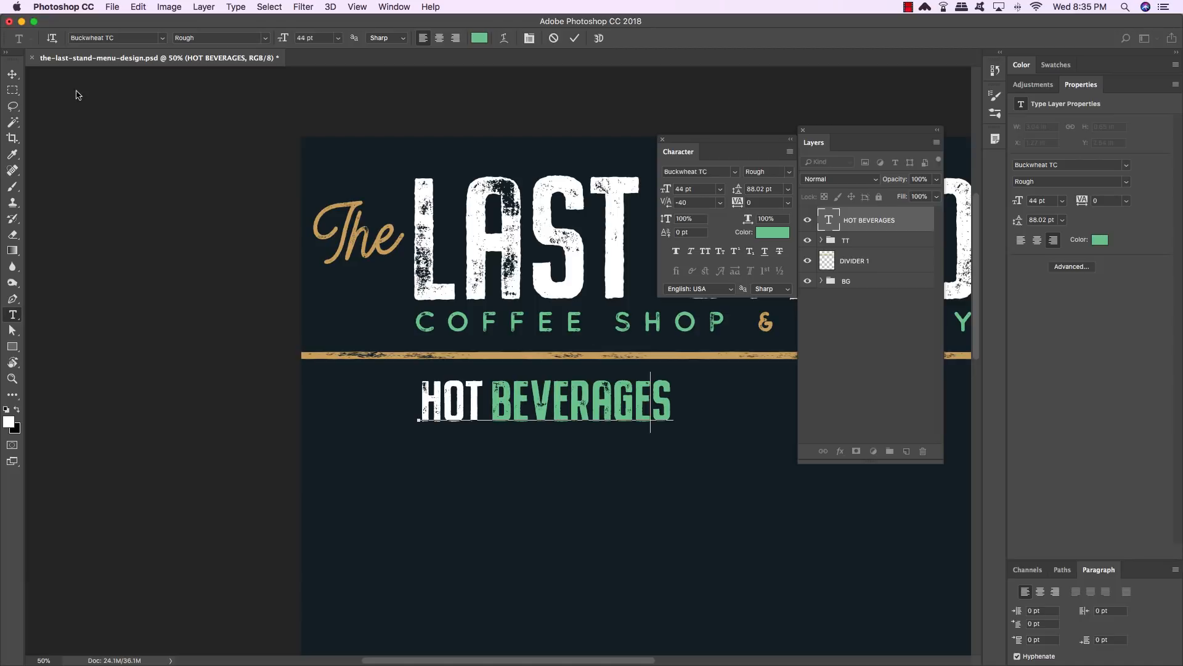
pyautogui.click(12, 75)
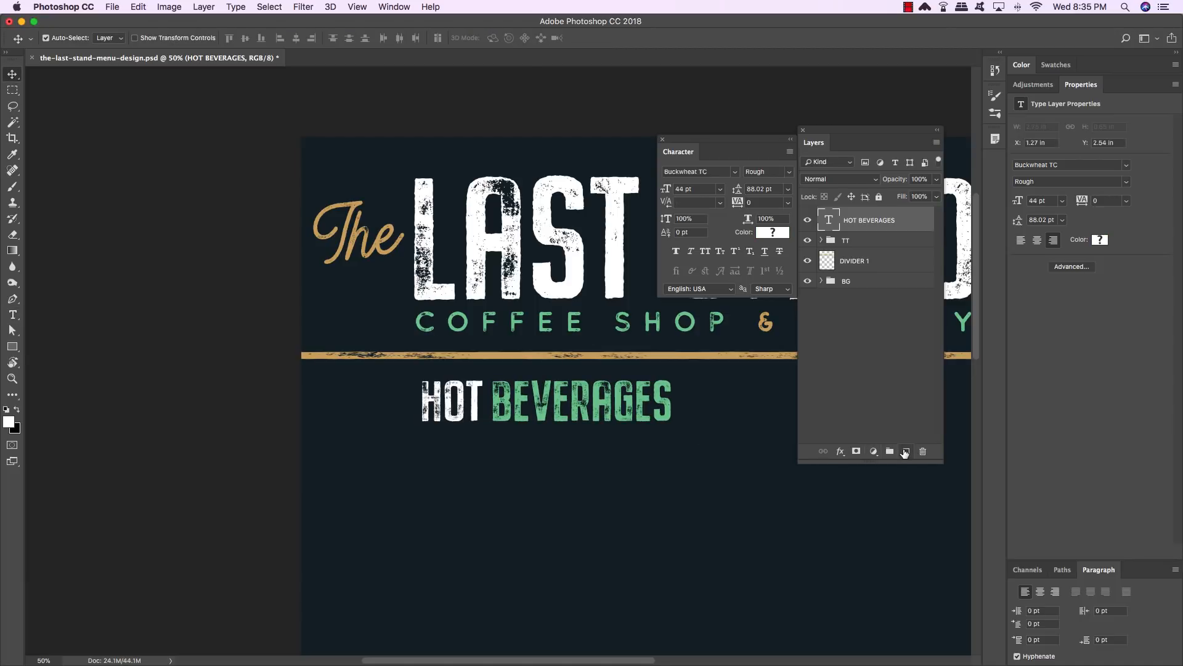
# - Add a new layer and type the line SMALL: 8 OZ MEDIUM: 12 OZ. below the heading
pyautogui.click(905, 452)
pyautogui.press('t')
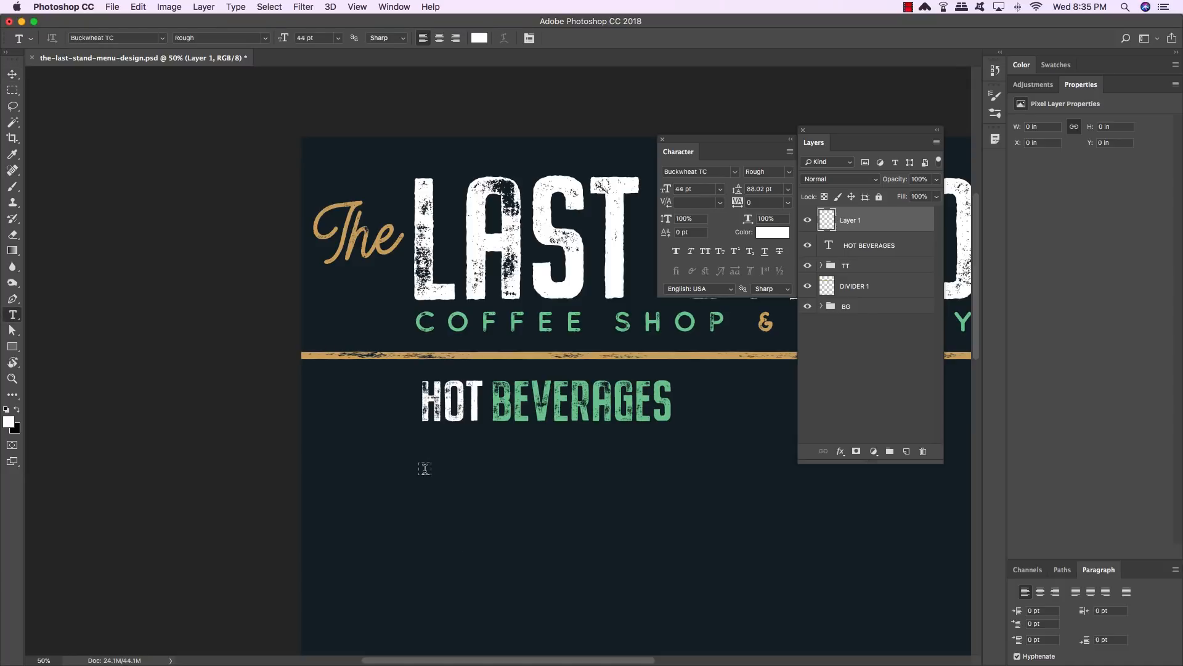
pyautogui.click(425, 468)
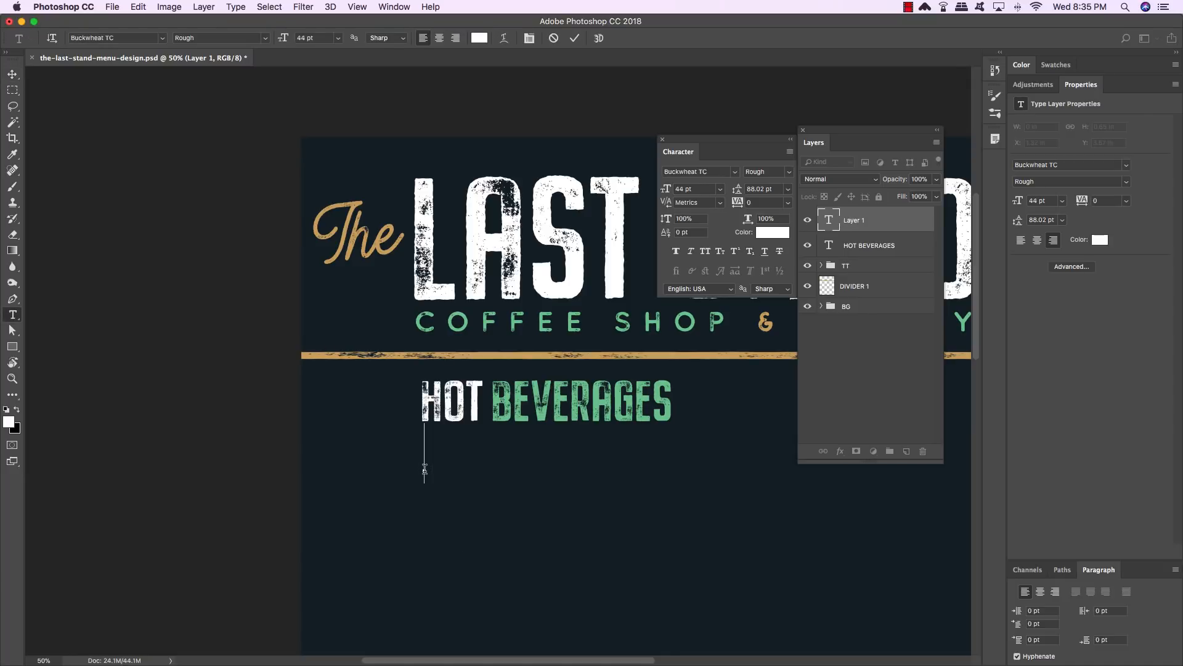
pyautogui.write('SMALL')
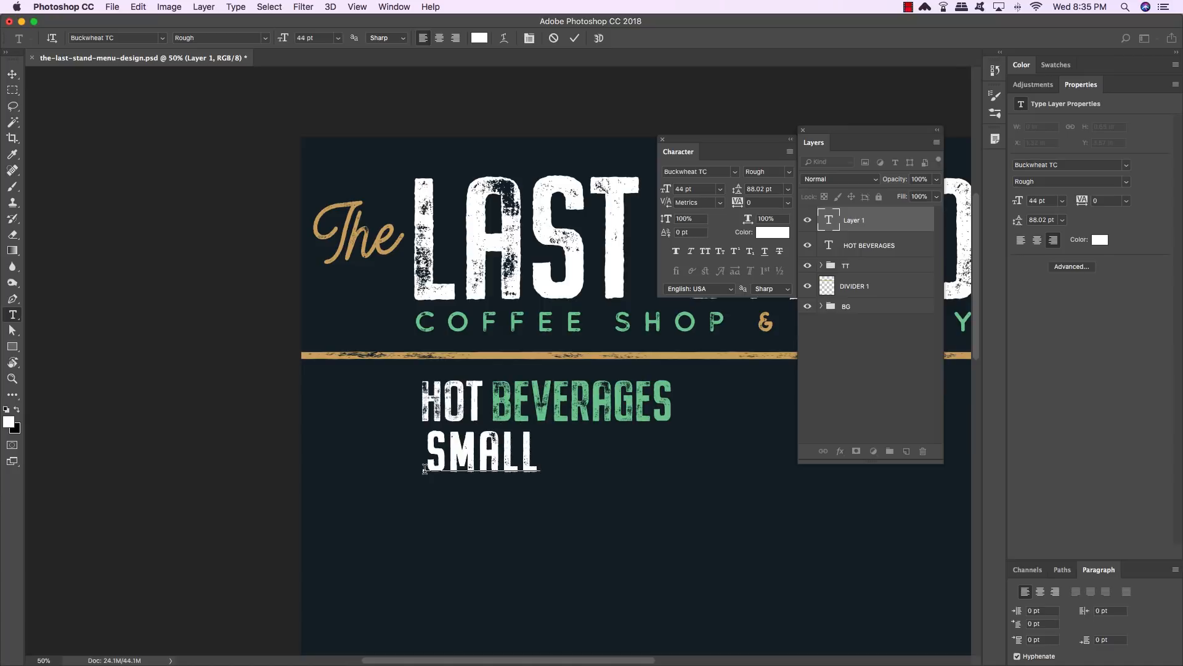
pyautogui.write(': 9 ')
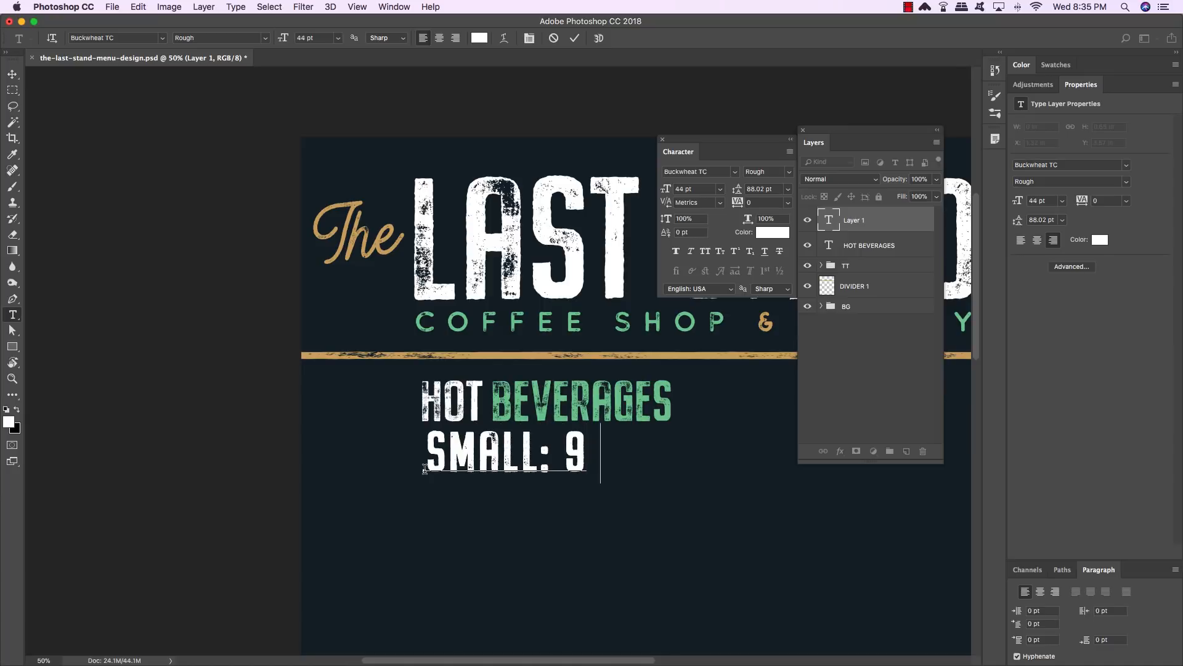
pyautogui.write('O')
pyautogui.press('BackSpace')
pyautogui.press('BackSpace')
pyautogui.press('BackSpace')
pyautogui.write('8 OZ')
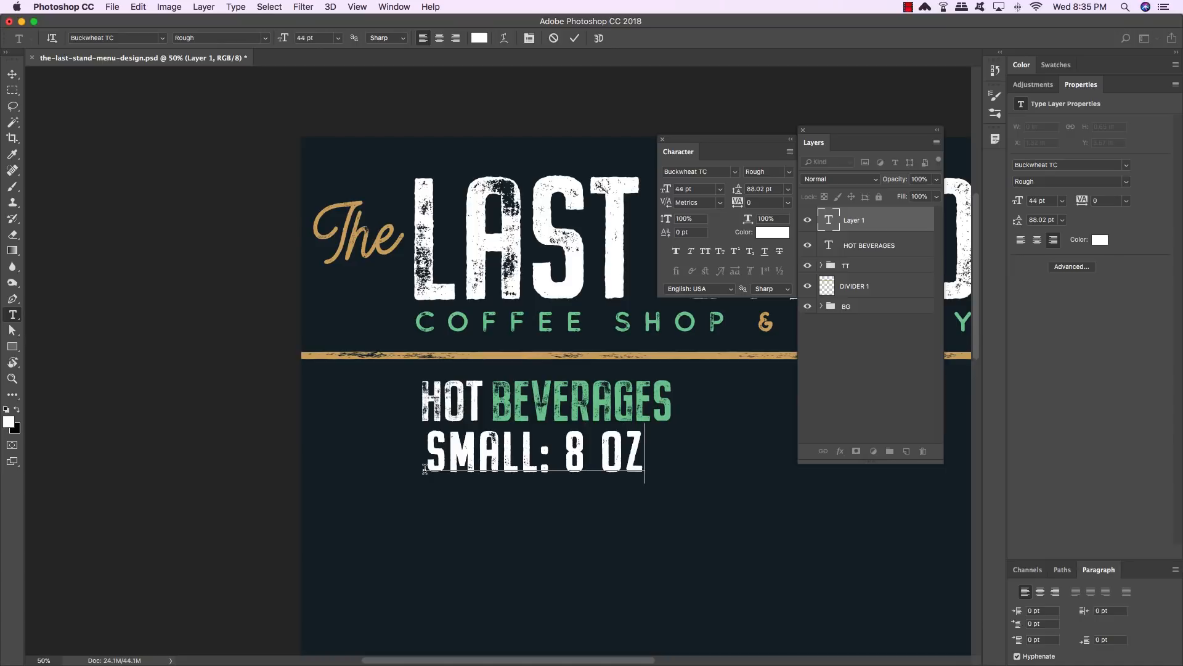
pyautogui.write(' MEDIUM')
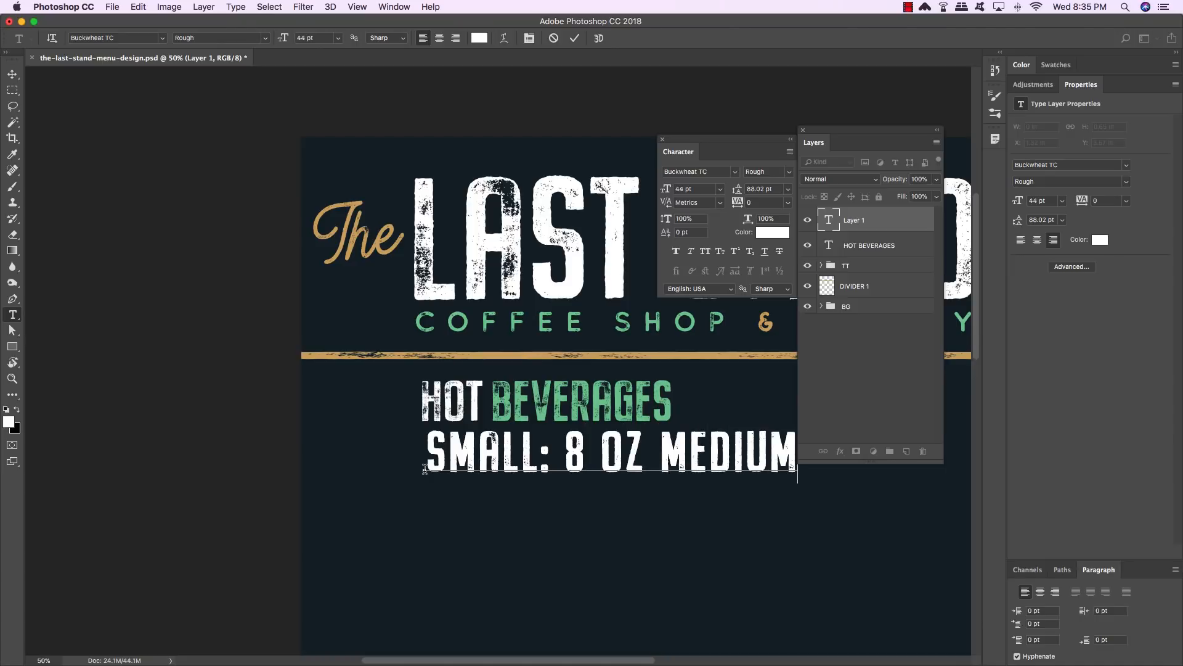
pyautogui.write(': 12 OZ.')
# - Change the sizes line's font to Buckwheat TC Sans Rough
pyautogui.moveTo(844, 133); pyautogui.dragTo(197, 152)
pyautogui.press('super+a')
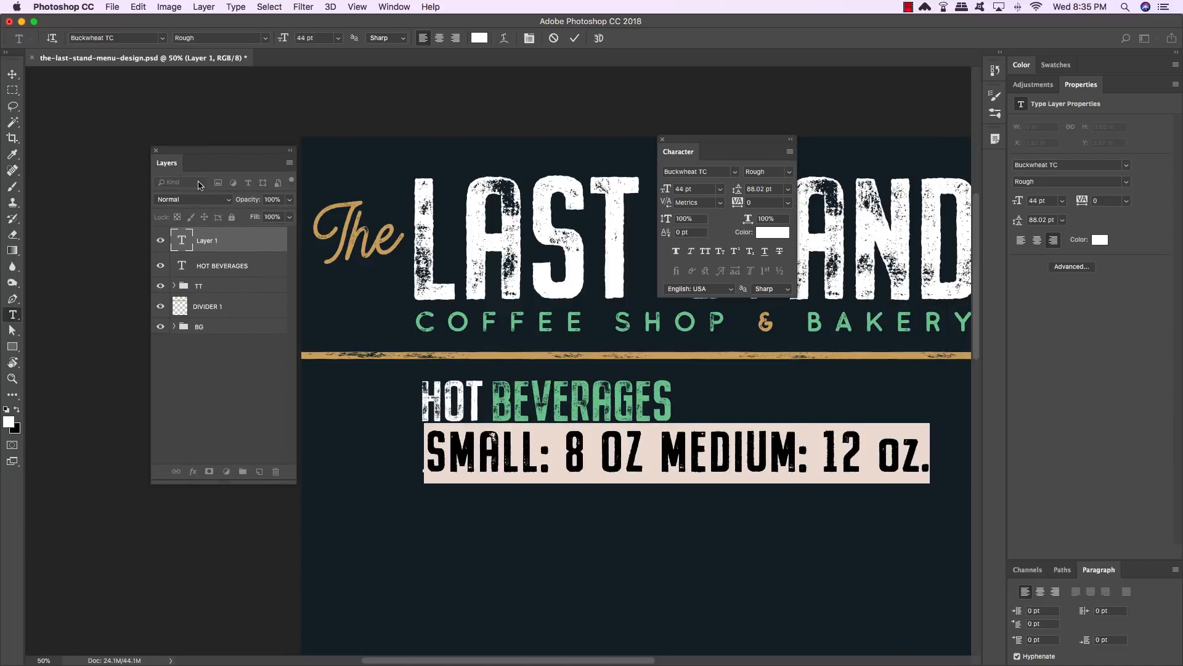
pyautogui.click(711, 172)
pyautogui.press('Right')
pyautogui.press('BackSpace')
pyautogui.write('C Sans')
pyautogui.press('Return')
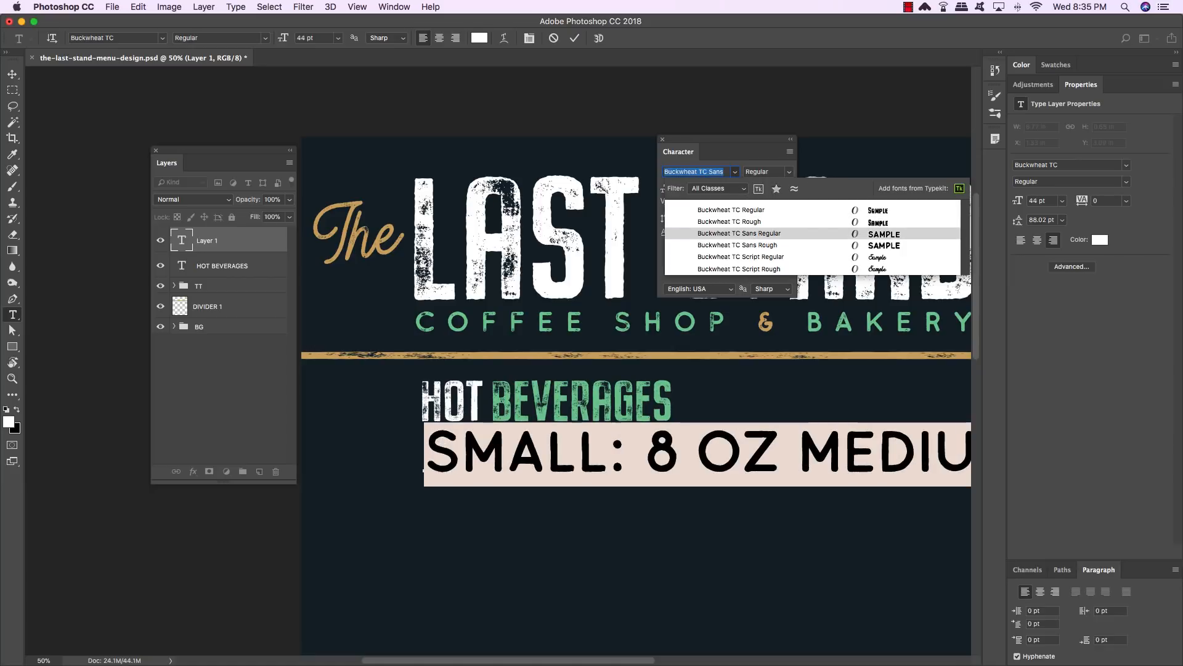
pyautogui.press('Down')
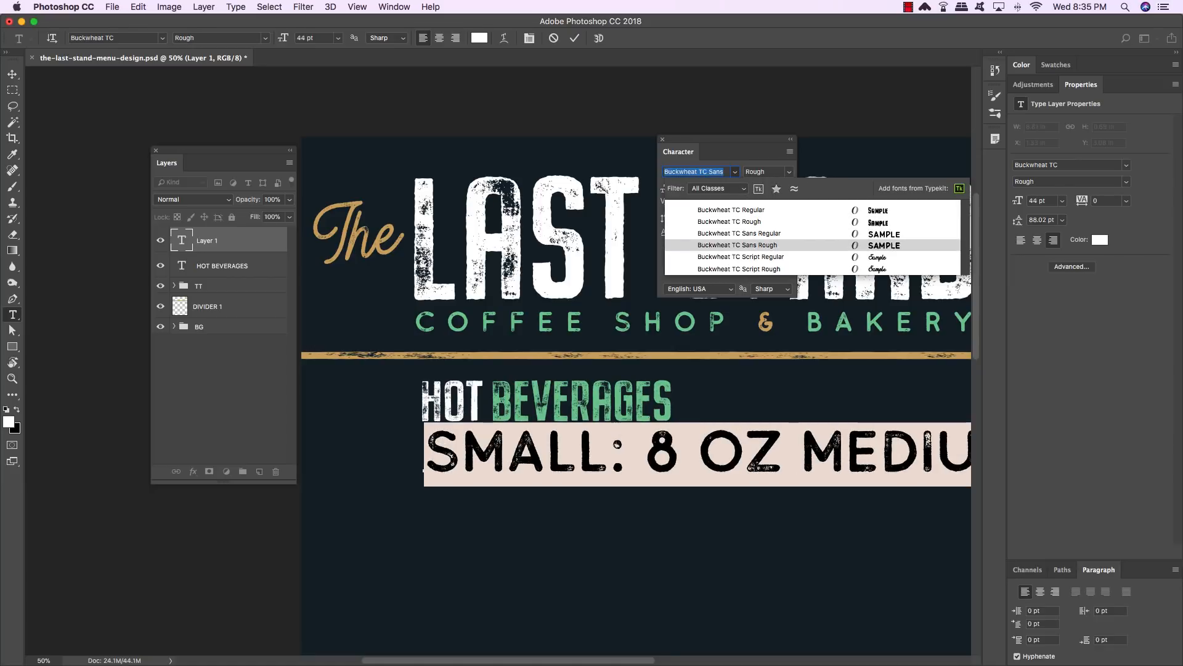
pyautogui.press('Return')
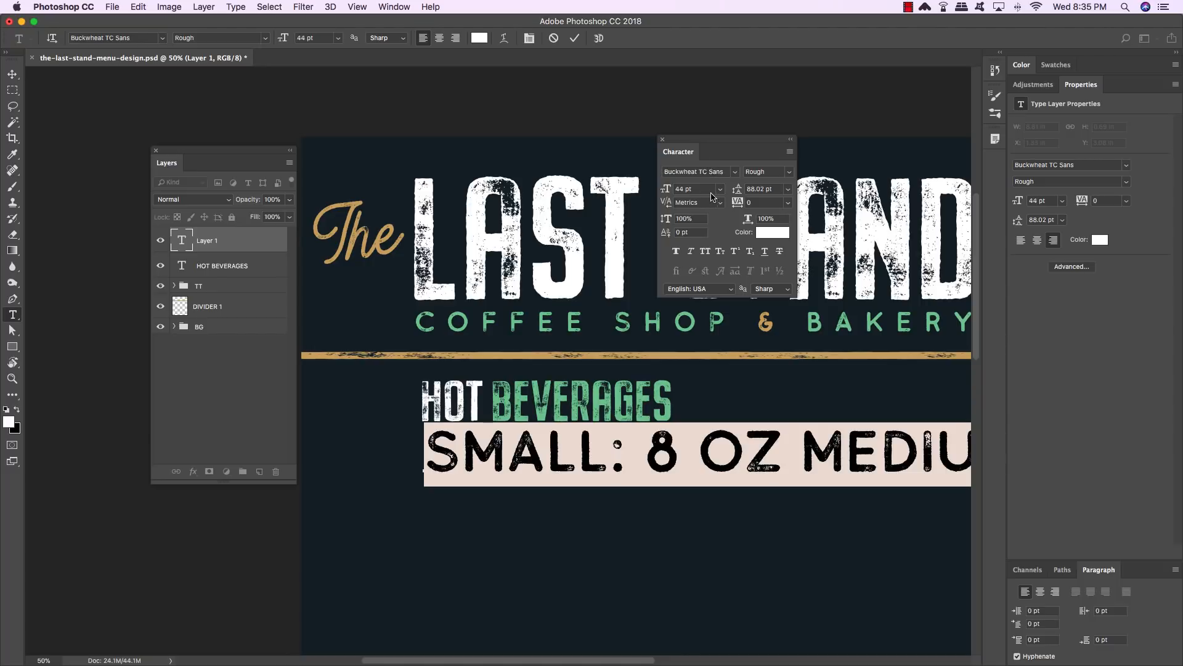
# - Set the sizes line's font size to 8.75 pt and its color to #cda767
pyautogui.moveTo(701, 189); pyautogui.dragTo(638, 191)
pyautogui.write('8.75')
pyautogui.press('Return')
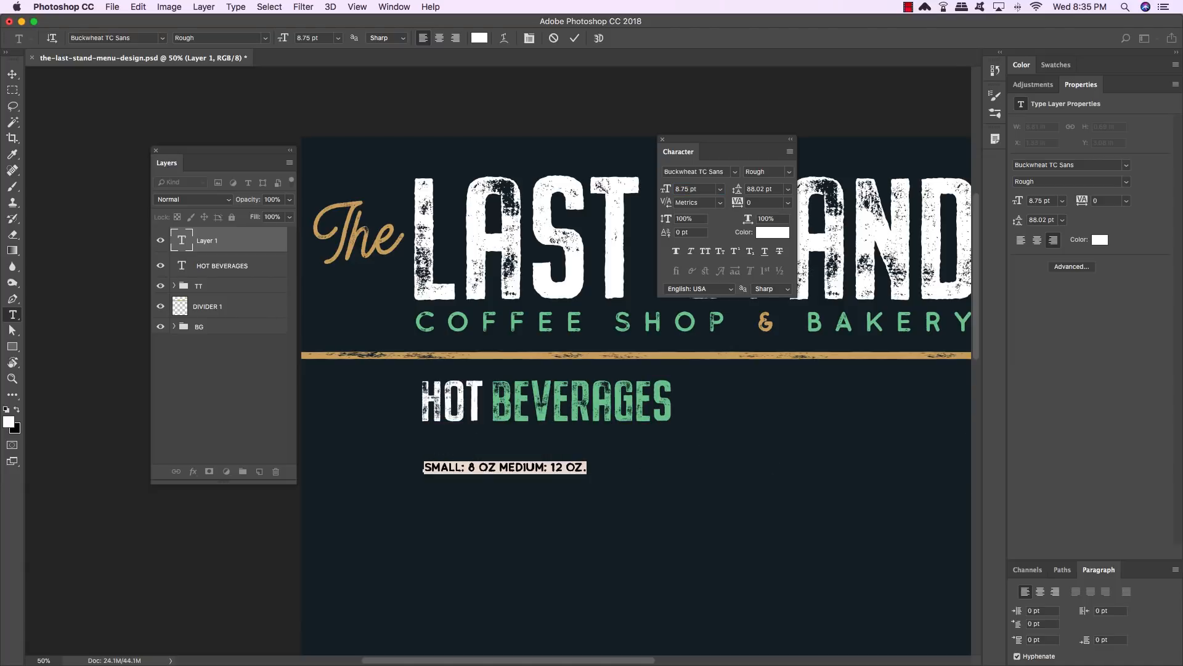
pyautogui.click(780, 232)
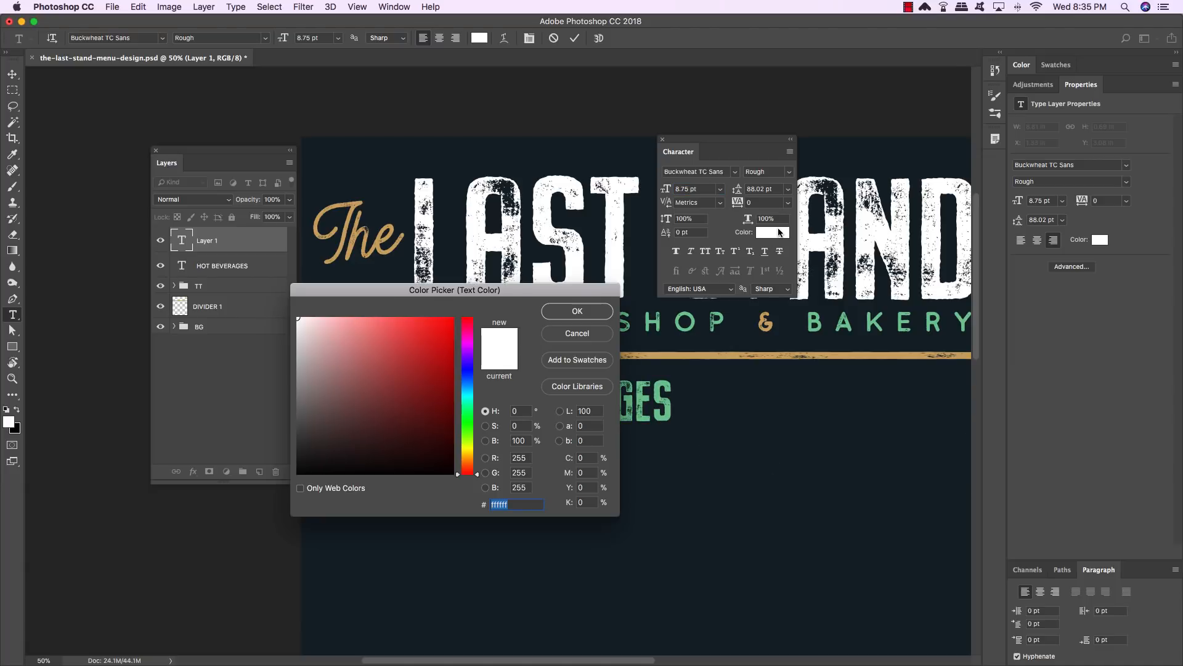
pyautogui.write('cda')
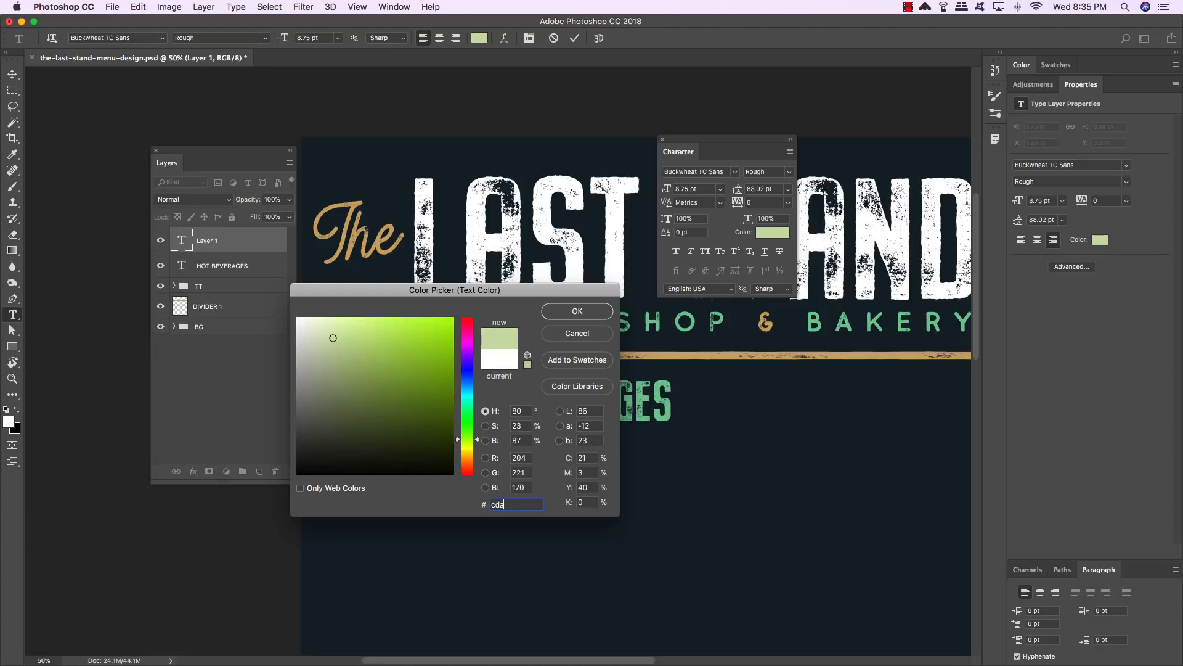
pyautogui.write('7')
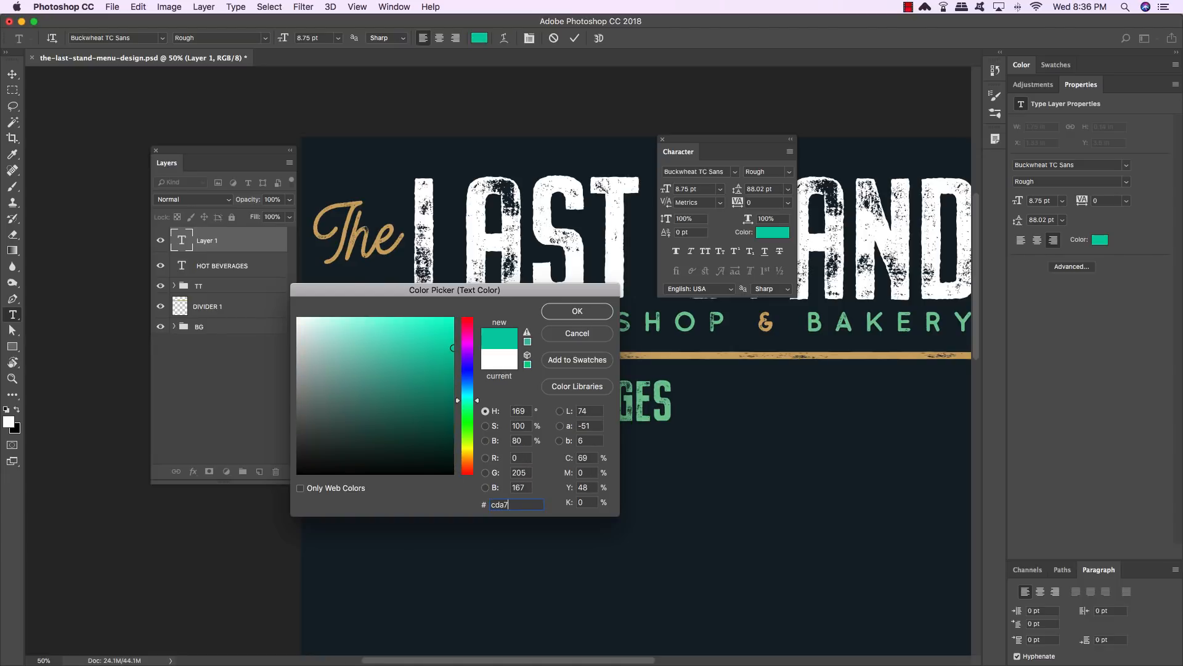
pyautogui.write('67')
pyautogui.press('Return')
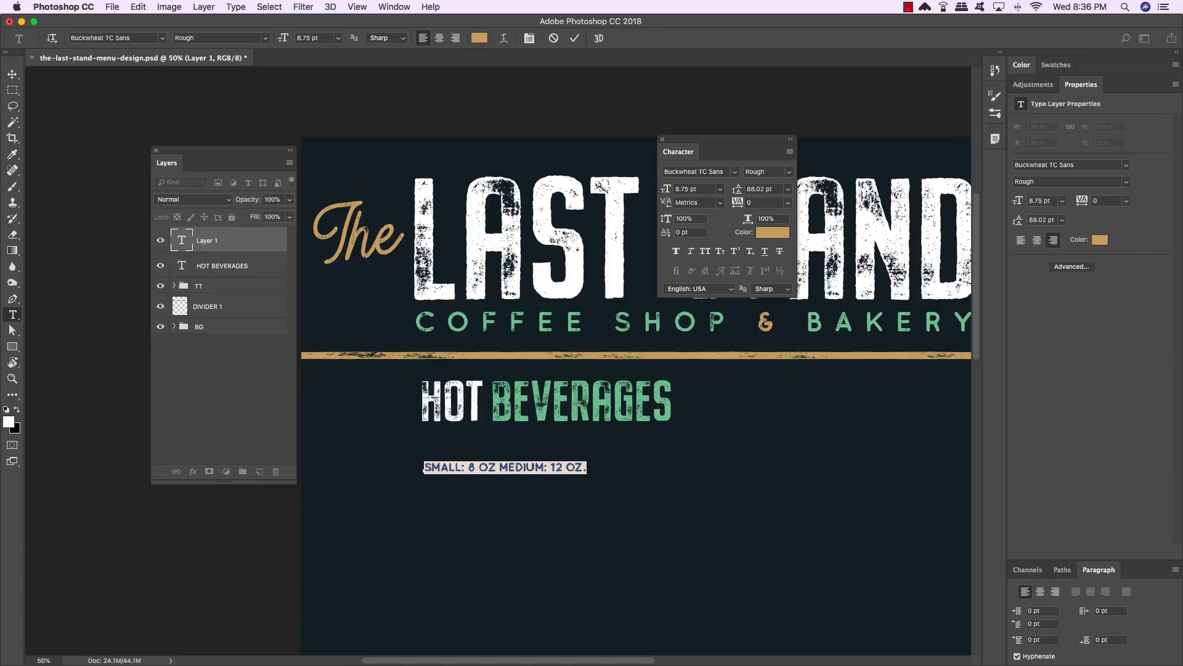
# - Nudge the sizes line up just beneath the HOT BEVERAGES heading and duplicate its layer
pyautogui.click(12, 74)
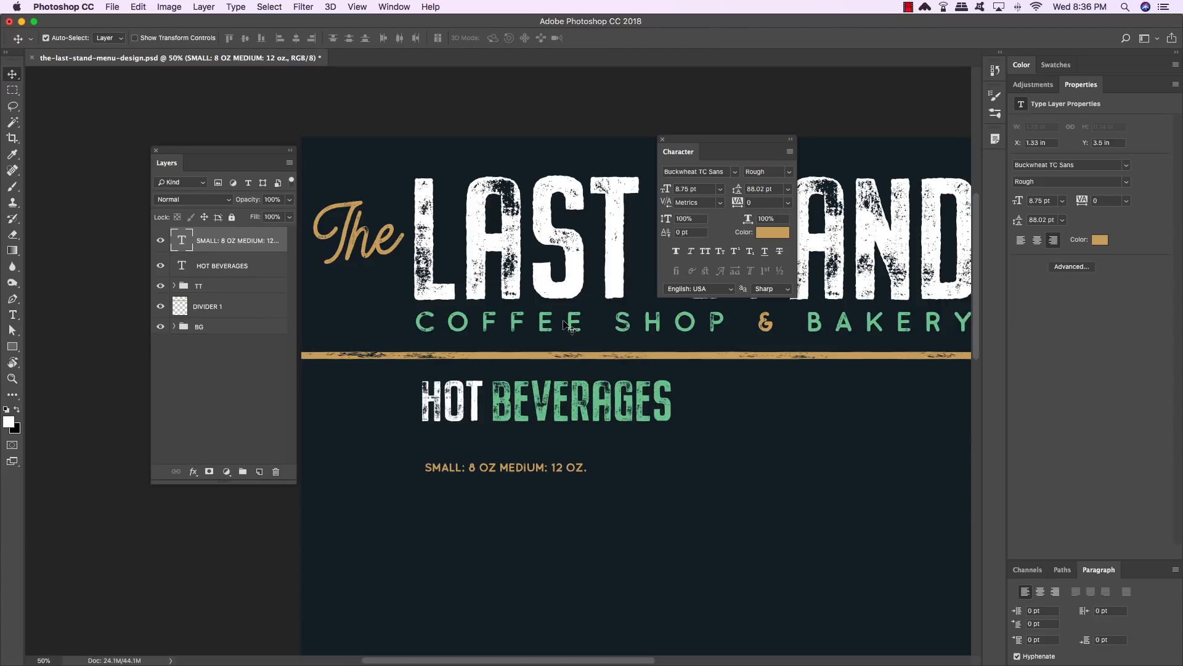
pyautogui.hotkey('shift', 'Up')
pyautogui.hotkey('shift', 'Up')
pyautogui.hotkey('shift', 'Up')
pyautogui.hotkey('shift', 'Up')
pyautogui.hotkey('shift', 'Up')
pyautogui.hotkey('shift', 'Up')
pyautogui.hotkey('shift', 'Up')
pyautogui.hotkey('shift', 'Up')
pyautogui.hotkey('shift', 'Up')
pyautogui.hotkey('shift', 'Up')
pyautogui.hotkey('shift', 'Up')
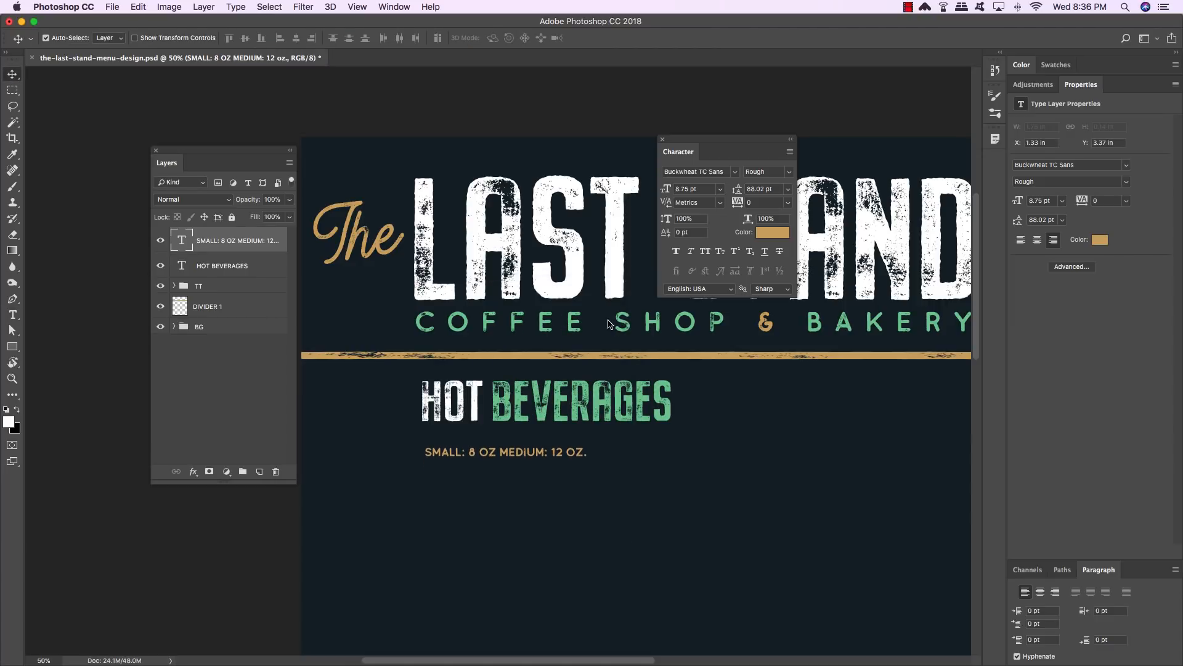
pyautogui.hotkey('shift', 'Left')
pyautogui.press('Up')
pyautogui.press('Up')
pyautogui.press('Up')
pyautogui.press('Up')
pyautogui.press('Up')
pyautogui.press('Up')
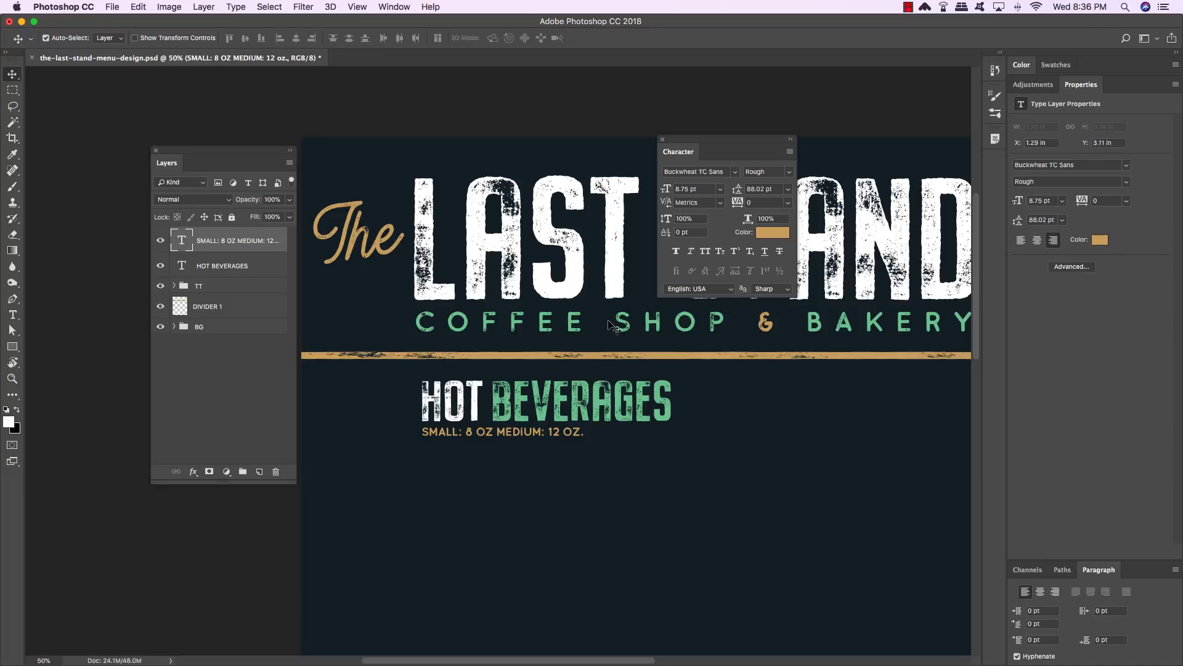
pyautogui.press('super+j')
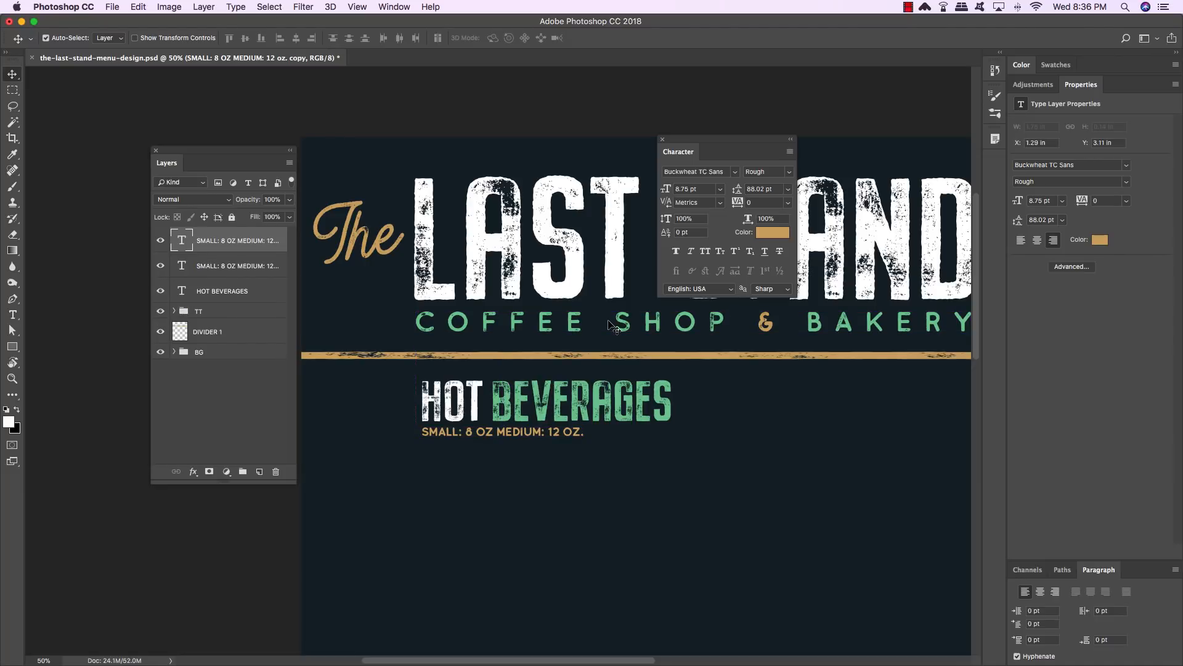
# - Nudge the duplicated sizes line down and hide its layer
pyautogui.hotkey('shift', 'Down')
pyautogui.hotkey('shift', 'Down')
pyautogui.hotkey('shift', 'Down')
pyautogui.hotkey('shift', 'Down')
pyautogui.hotkey('shift', 'Down')
pyautogui.hotkey('shift', 'Down')
pyautogui.hotkey('shift', 'Down')
pyautogui.hotkey('shift', 'Down')
pyautogui.hotkey('shift', 'Down')
pyautogui.hotkey('shift', 'Down')
pyautogui.hotkey('shift', 'Down')
pyautogui.hotkey('shift', 'Down')
pyautogui.hotkey('shift', 'Down')
pyautogui.hotkey('shift', 'Down')
pyautogui.hotkey('shift', 'Down')
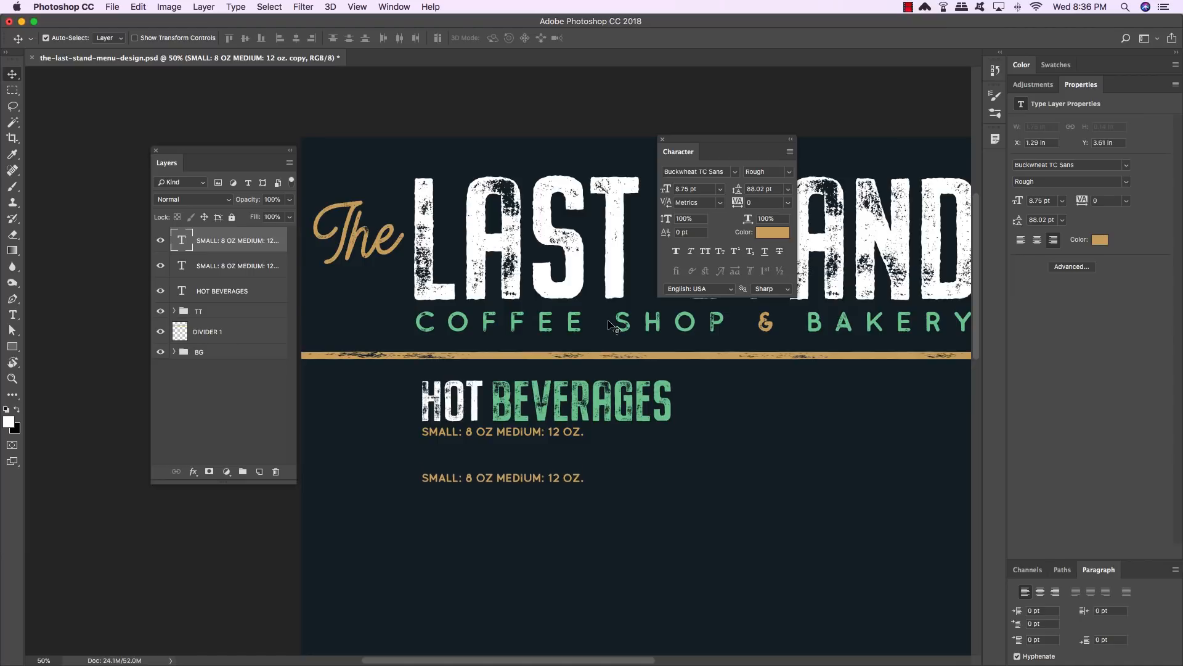
pyautogui.hotkey('shift', 'Down')
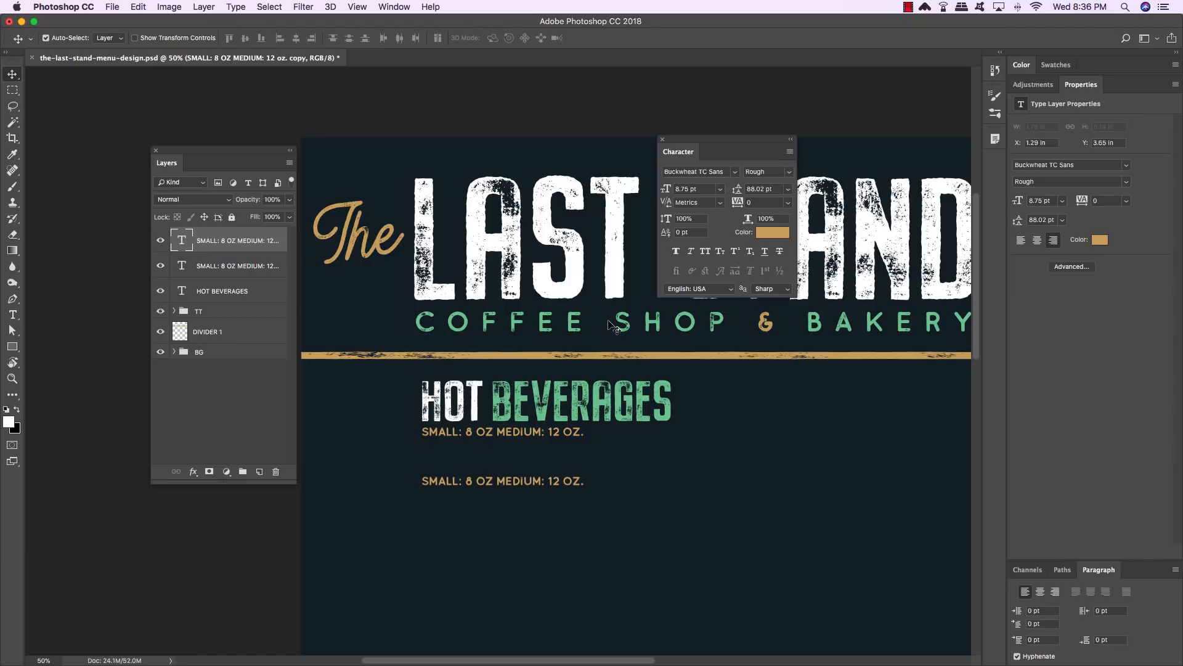
pyautogui.click(161, 241)
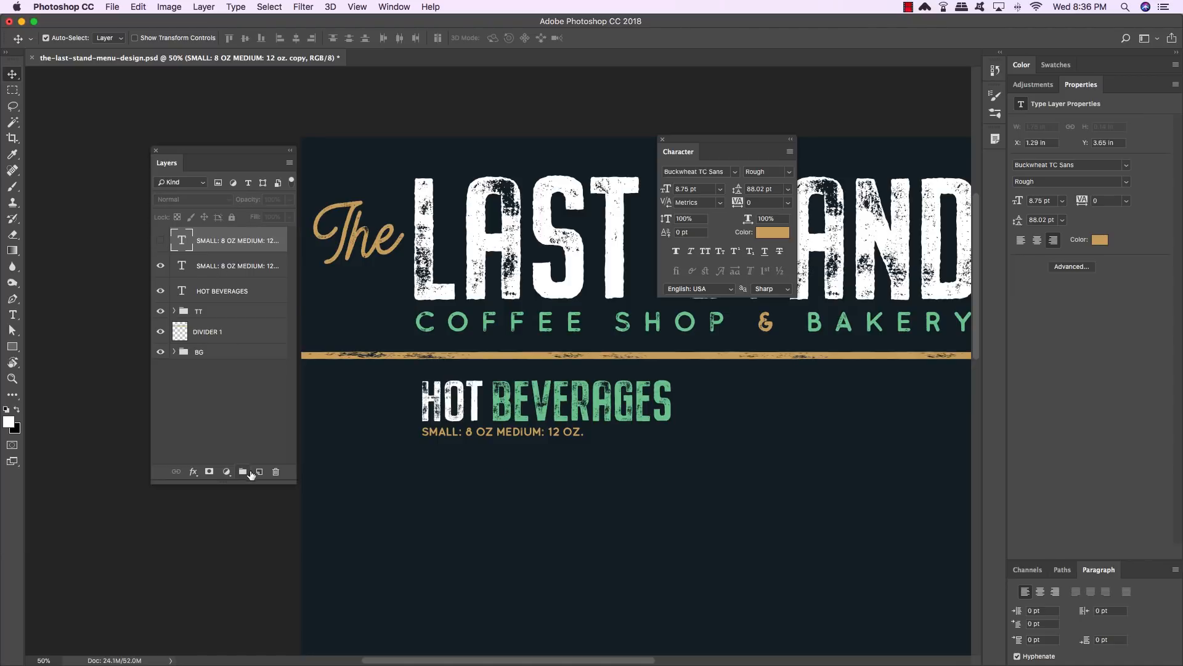
# - Add a new layer and type the item name CAFÉ LATTE below the sizes line
pyautogui.click(260, 472)
pyautogui.press('t')
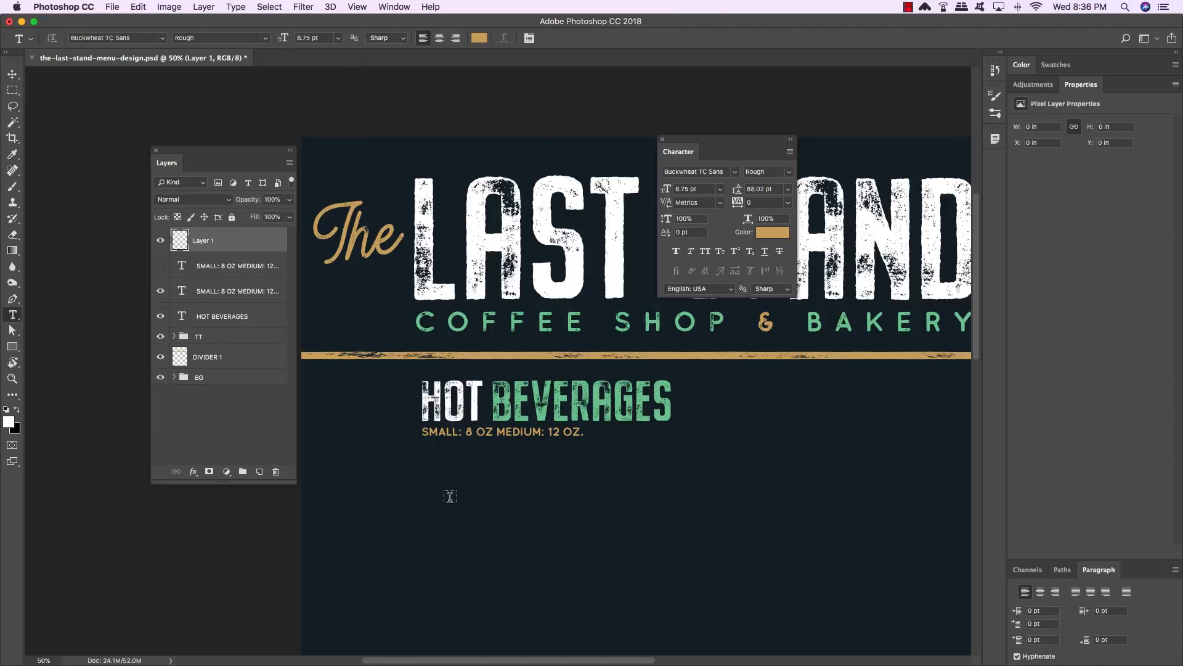
pyautogui.click(423, 503)
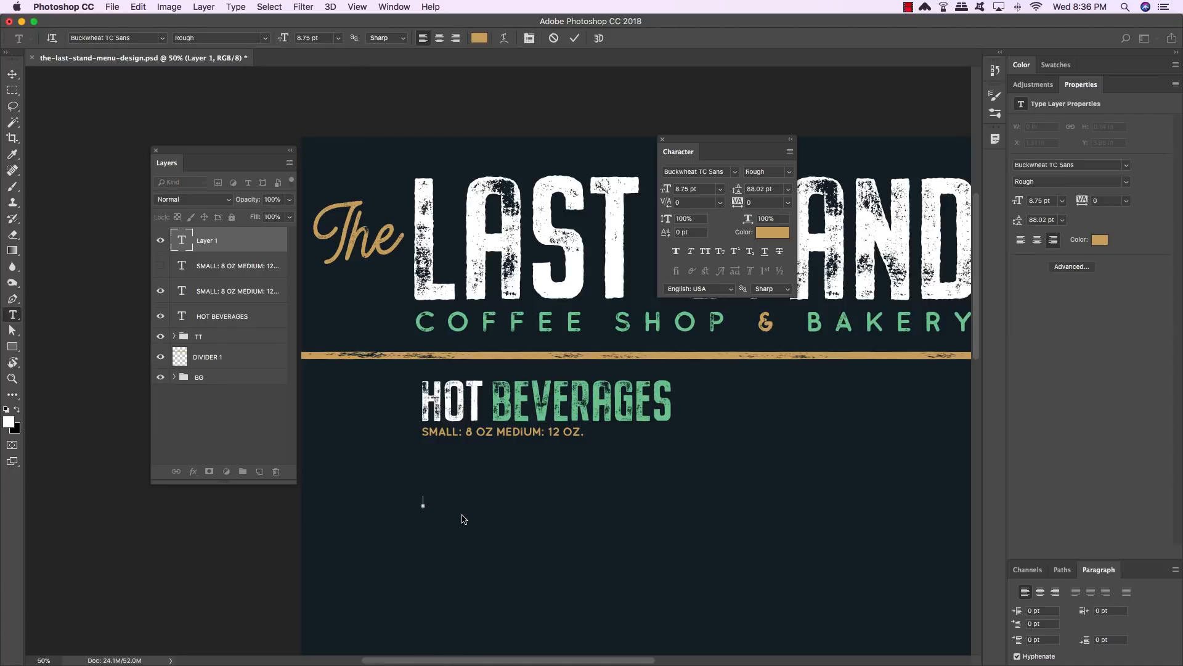
pyautogui.write('CAFE')
pyautogui.press('BackSpace')
pyautogui.hotkey('alt', 'e')
pyautogui.write('E')
pyautogui.write(' L')
pyautogui.write('ATT')
pyautogui.press('BackSpace')
pyautogui.press('BackSpace')
pyautogui.press('BackSpace')
pyautogui.press('BackSpace')
pyautogui.press('BackSpace')
pyautogui.press('BackSpace')
pyautogui.press('BackSpace')
pyautogui.press('BackSpace')
pyautogui.write('AFÉ LATTE')
# - Select all the new text and change its font to Buckwheat TC Script Rough
pyautogui.press('super+a')
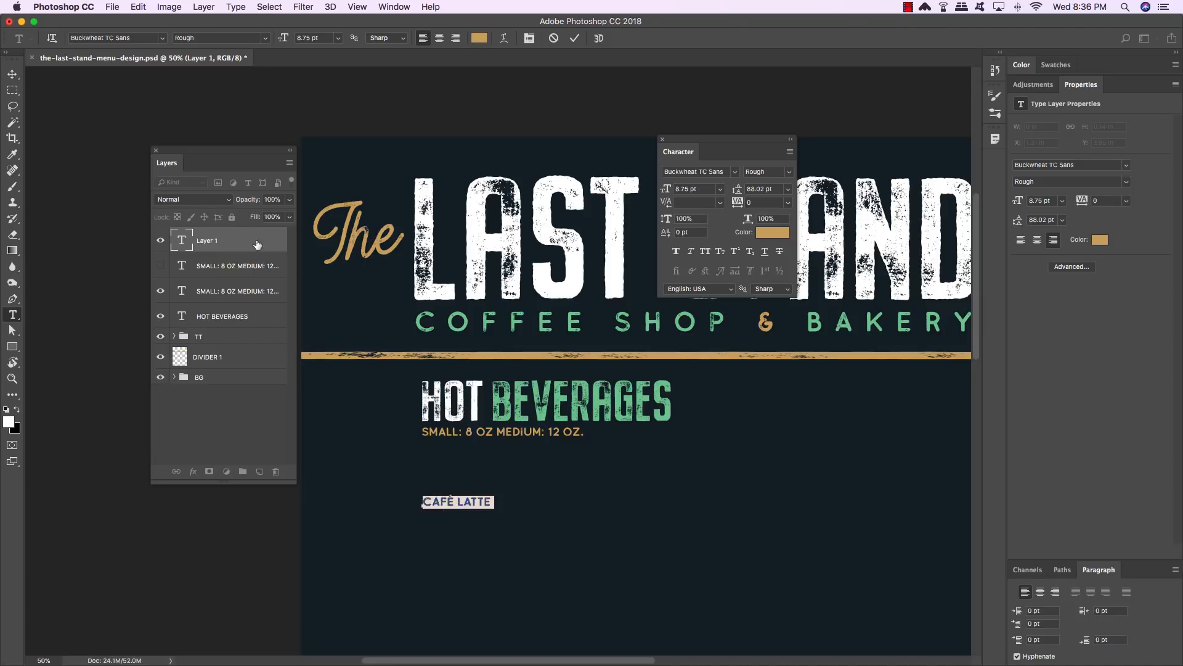
pyautogui.click(707, 172)
pyautogui.click(707, 172)
pyautogui.moveTo(699, 172); pyautogui.dragTo(811, 172)
pyautogui.write('tc')
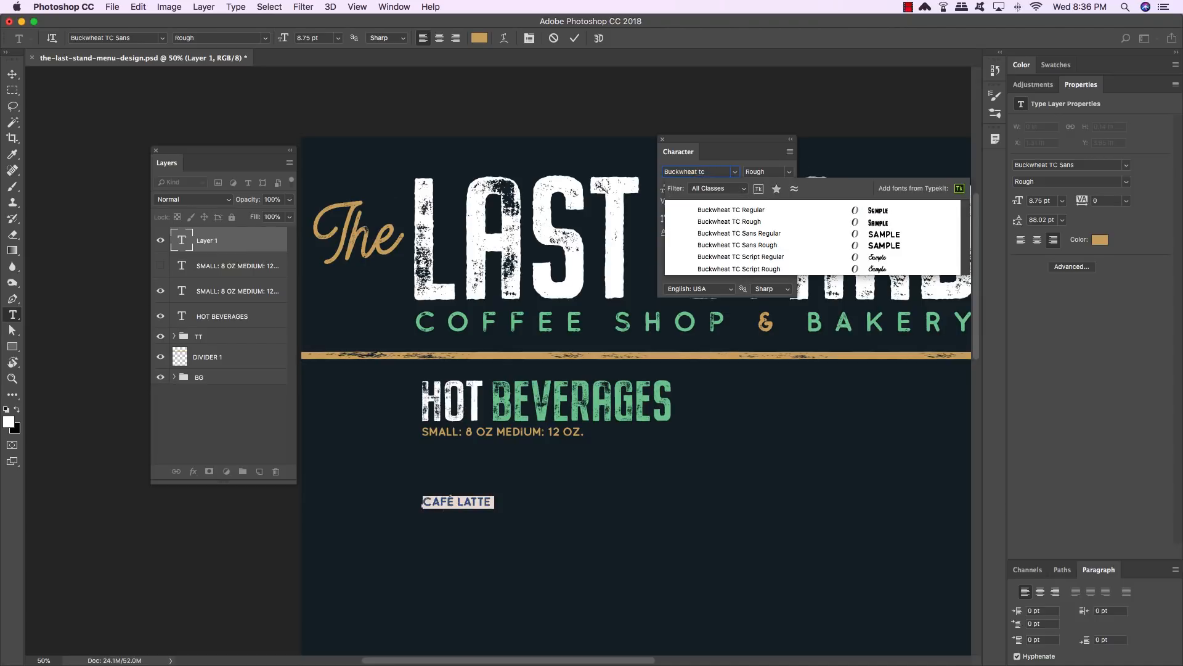
pyautogui.click(725, 270)
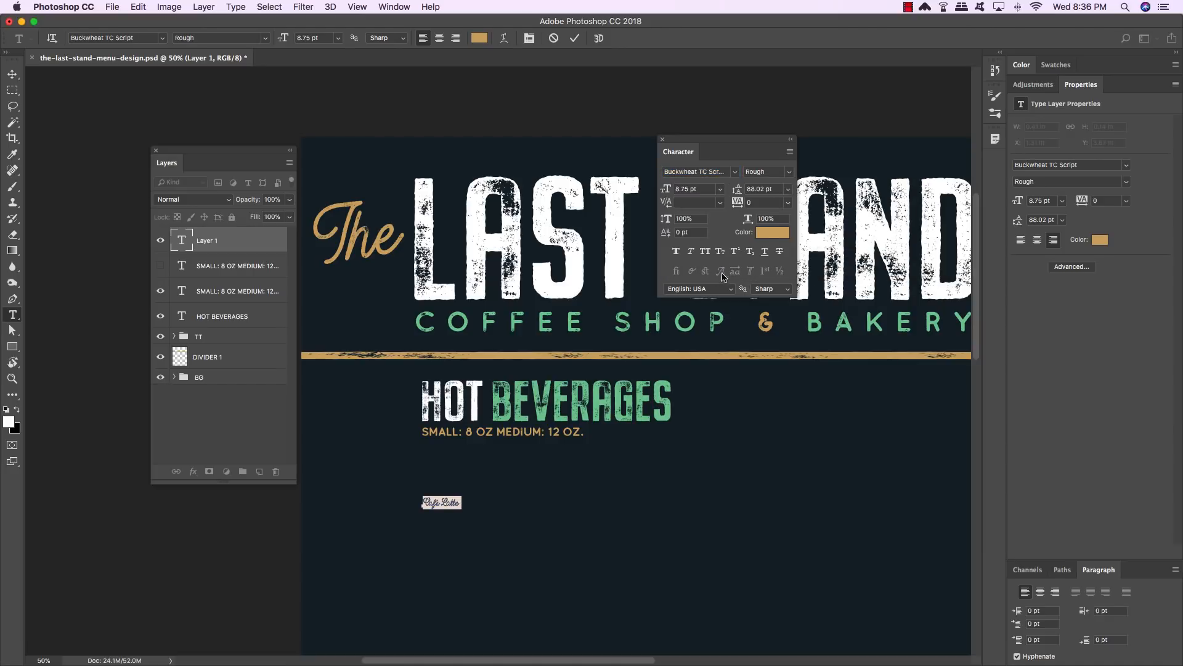
# - Set the Café Latte text color to #75c898
pyautogui.click(779, 233)
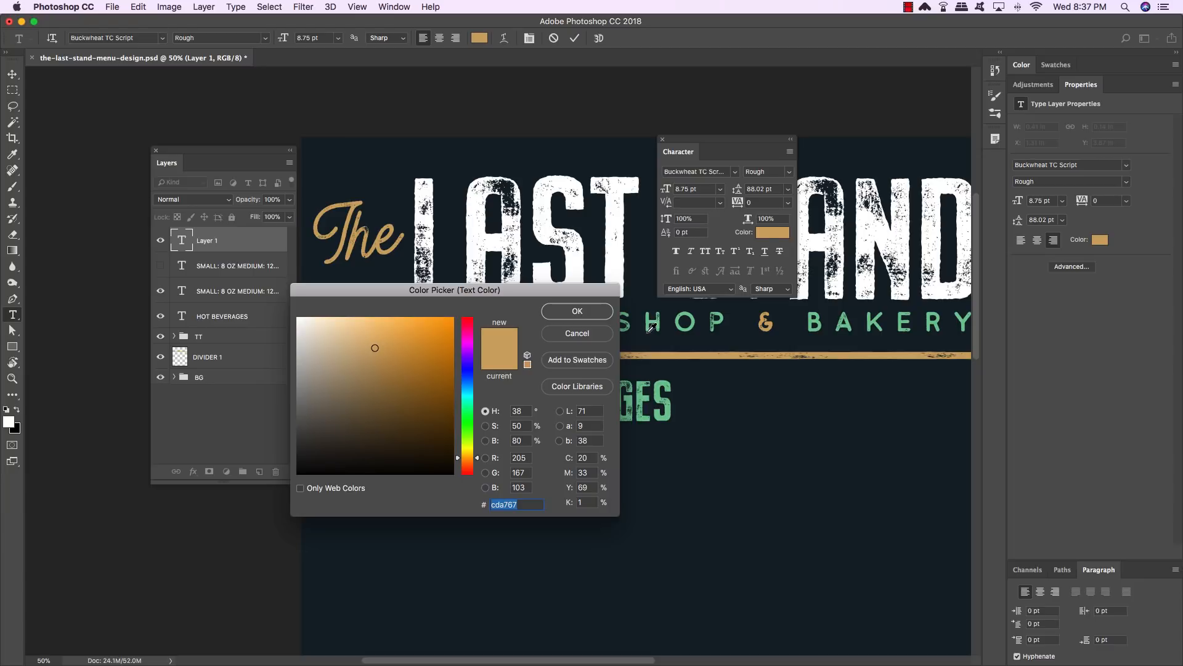
pyautogui.write('75c898')
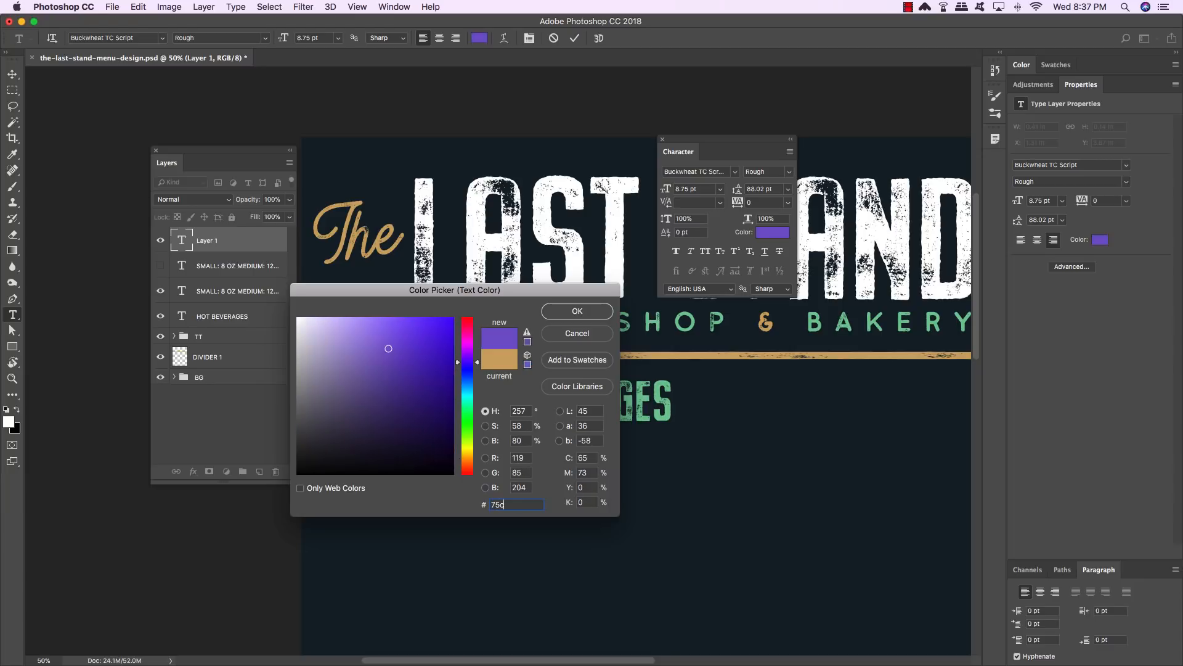
pyautogui.click(573, 312)
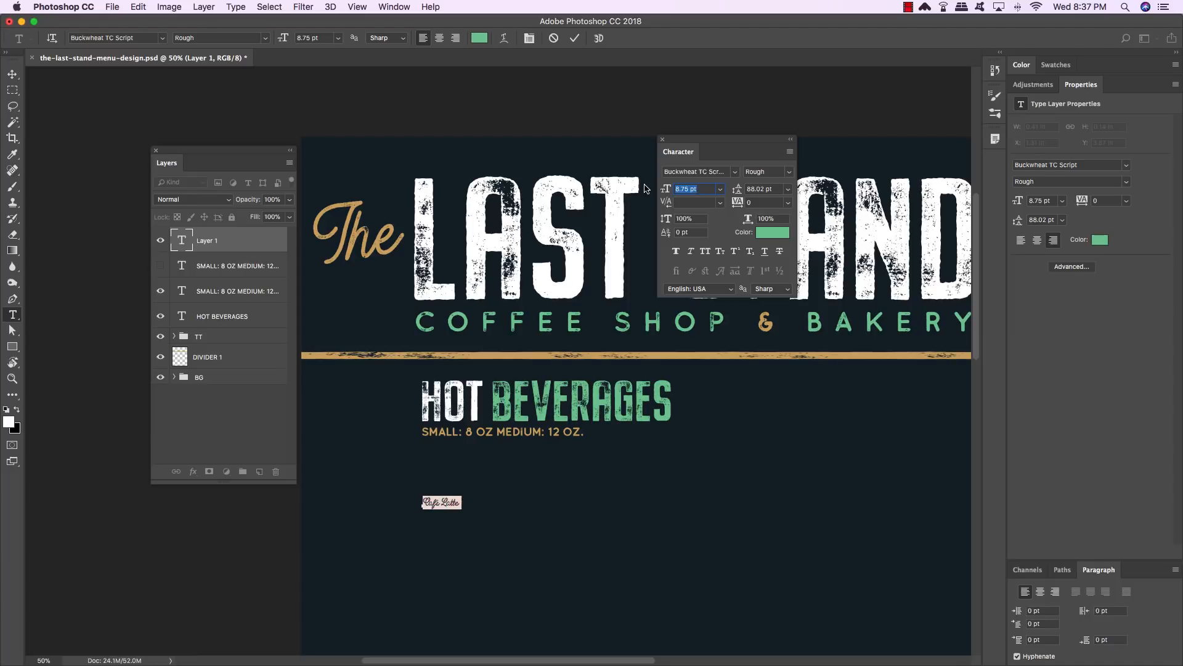
# - Set the Café Latte text's font size and leading both to 29.25 pt
pyautogui.write('29.25')
pyautogui.press('Return')
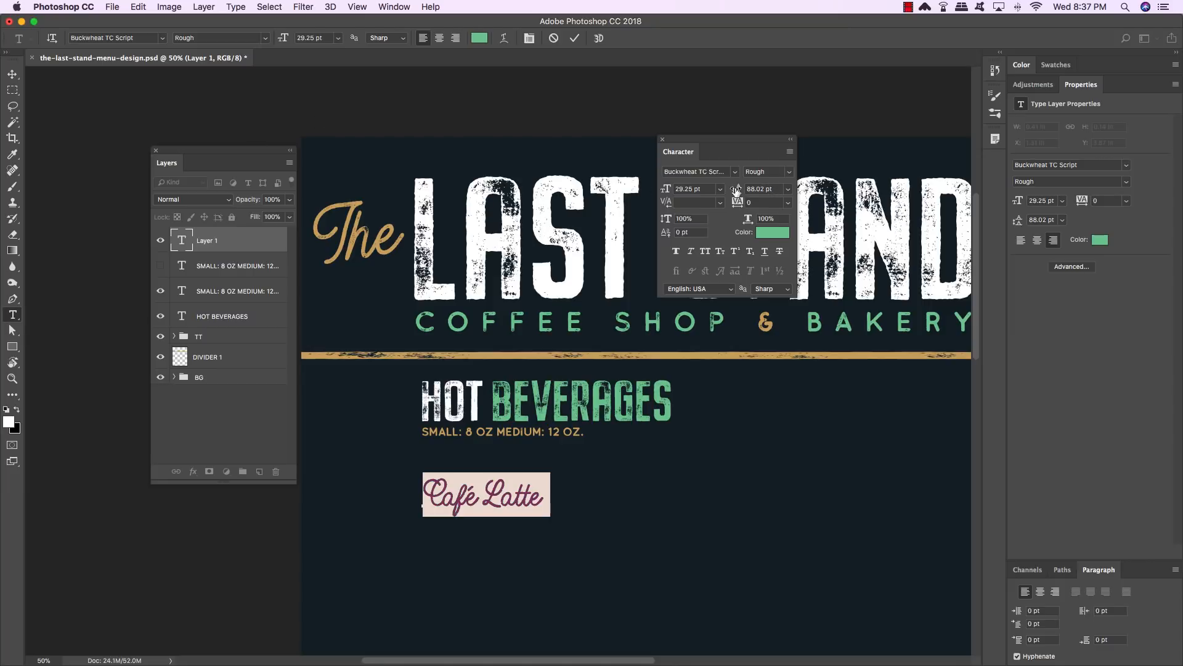
pyautogui.moveTo(746, 149); pyautogui.dragTo(463, 149)
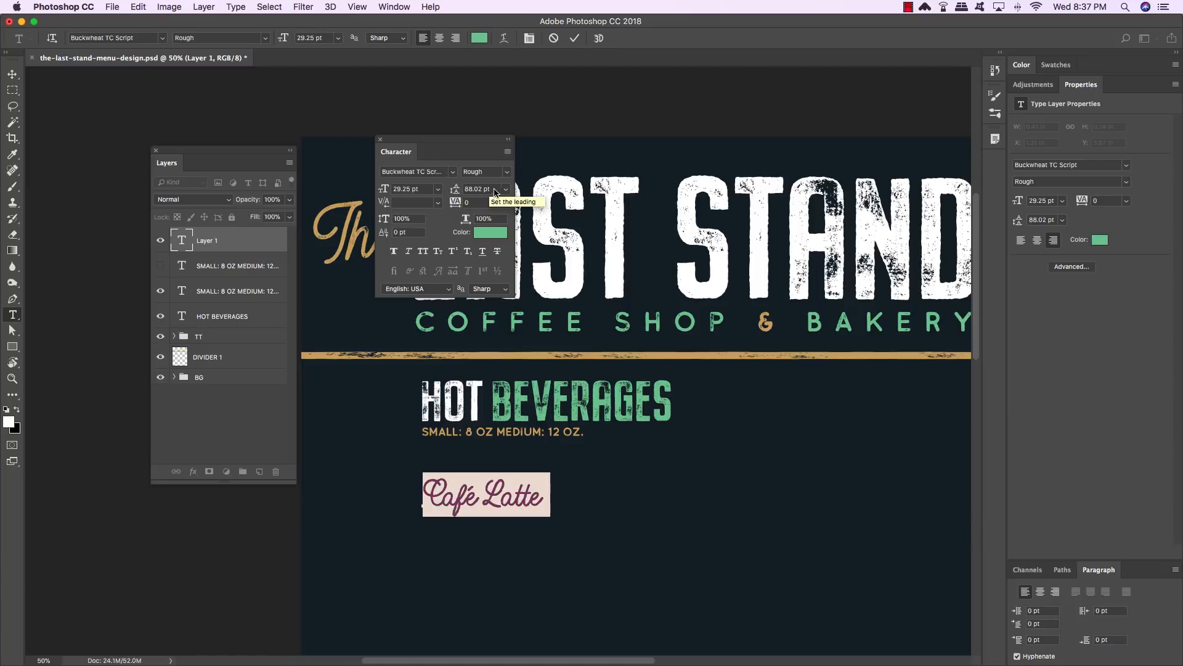
pyautogui.click(495, 191)
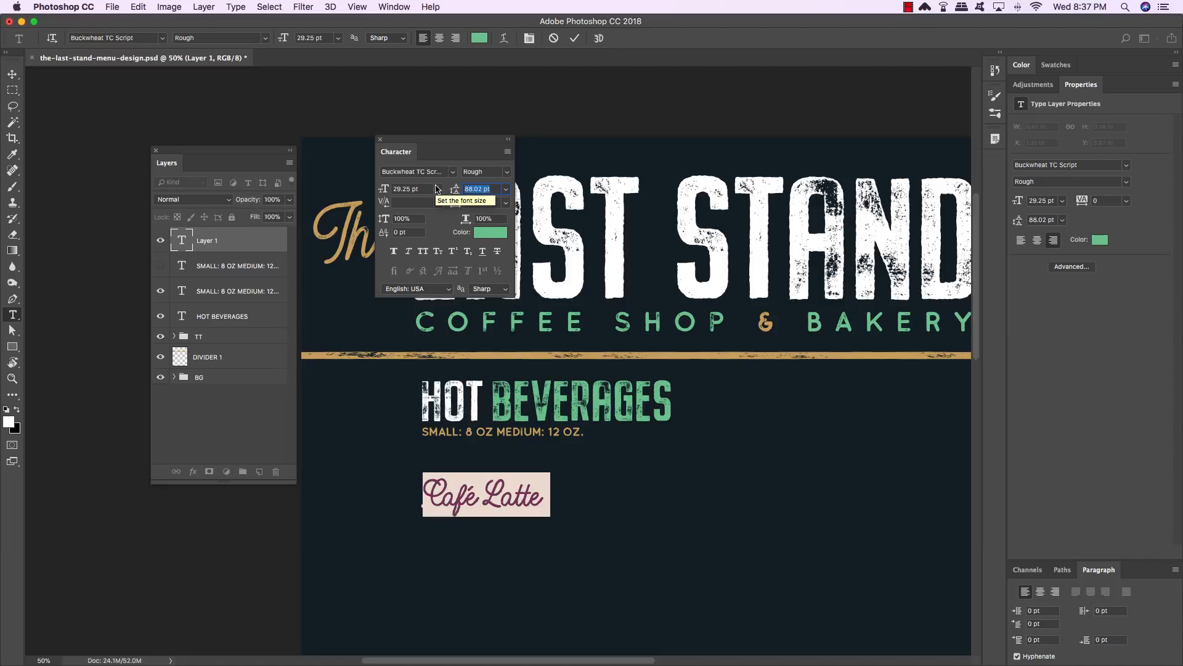
pyautogui.write('29.25')
pyautogui.press('Return')
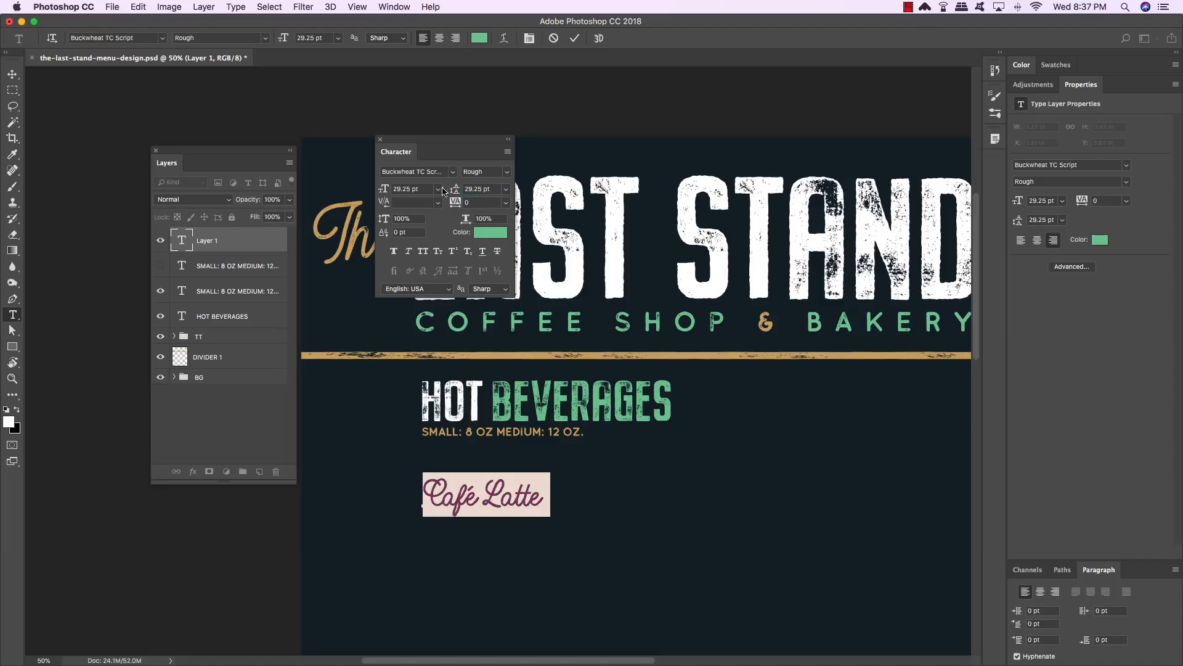
# - Reduce the Café Latte font size to 20.67 pt
pyautogui.click(387, 186)
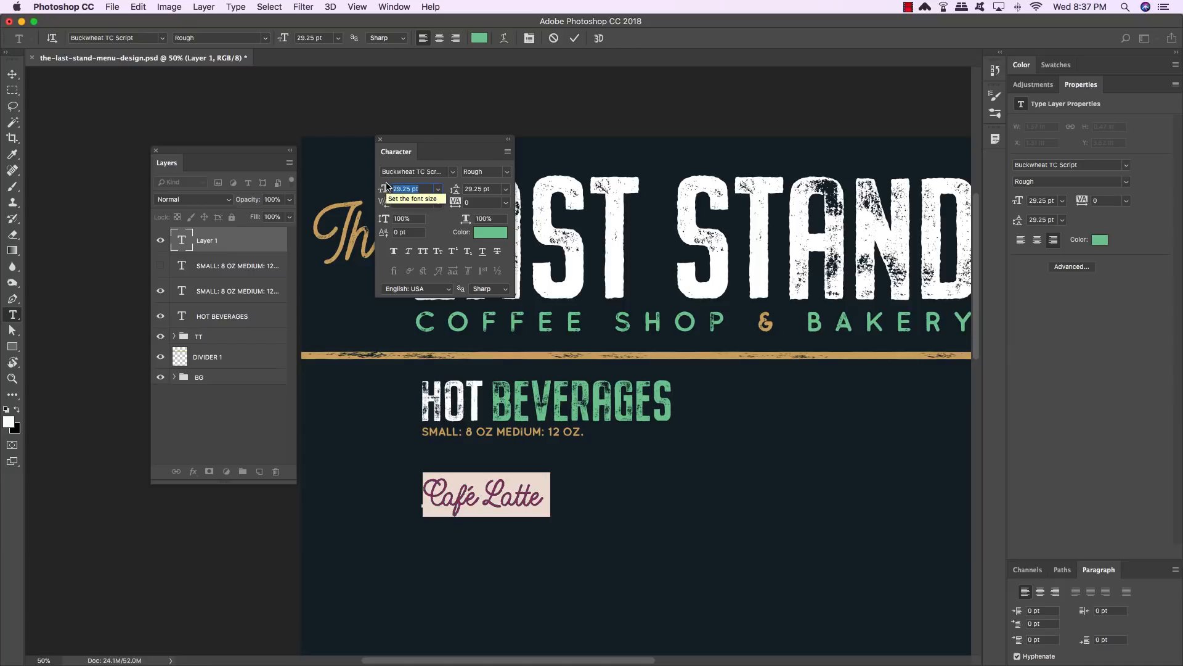
pyautogui.write('20.67')
pyautogui.press('Return')
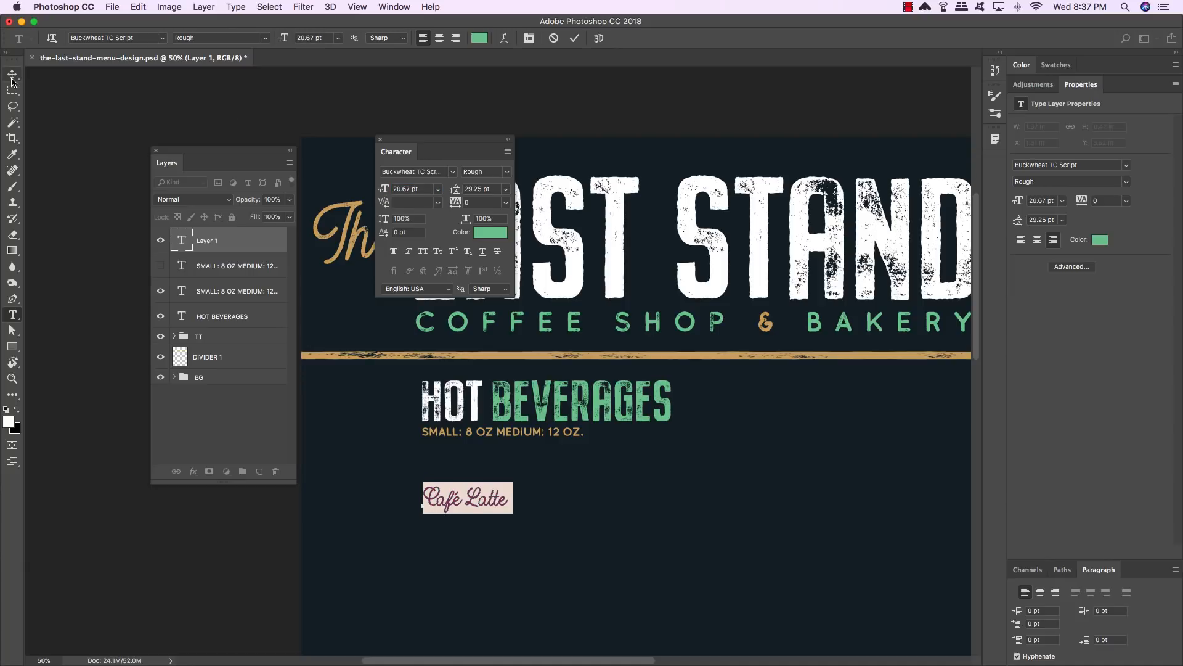
# - Nudge the Café Latte line up beneath the sizes line and slightly left
pyautogui.click(13, 74)
pyautogui.hotkey('shift', 'Up')
pyautogui.hotkey('shift', 'Up')
pyautogui.hotkey('shift', 'Up')
pyautogui.hotkey('shift', 'Up')
pyautogui.hotkey('shift', 'Up')
pyautogui.hotkey('shift', 'Up')
pyautogui.hotkey('shift', 'Up')
pyautogui.hotkey('shift', 'Up')
pyautogui.hotkey('shift', 'Up')
pyautogui.hotkey('shift', 'Up')
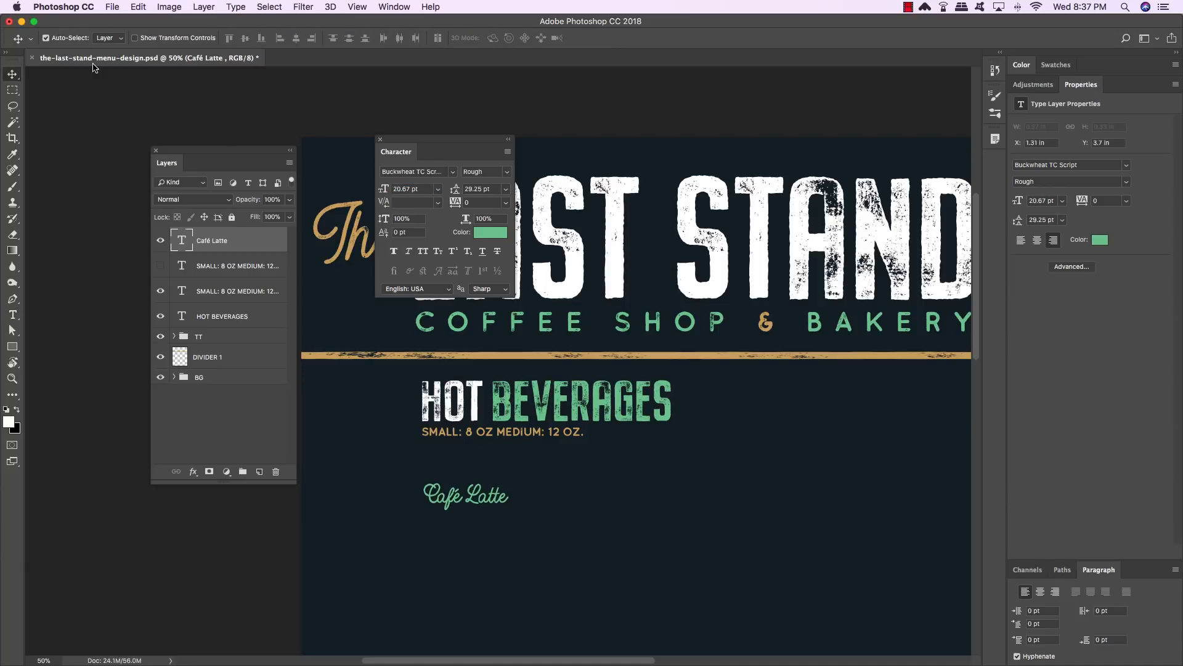
pyautogui.hotkey('shift', 'Up')
pyautogui.press('Left')
pyautogui.press('Left')
pyautogui.press('Left')
pyautogui.press('Left')
pyautogui.press('Left')
pyautogui.press('Left')
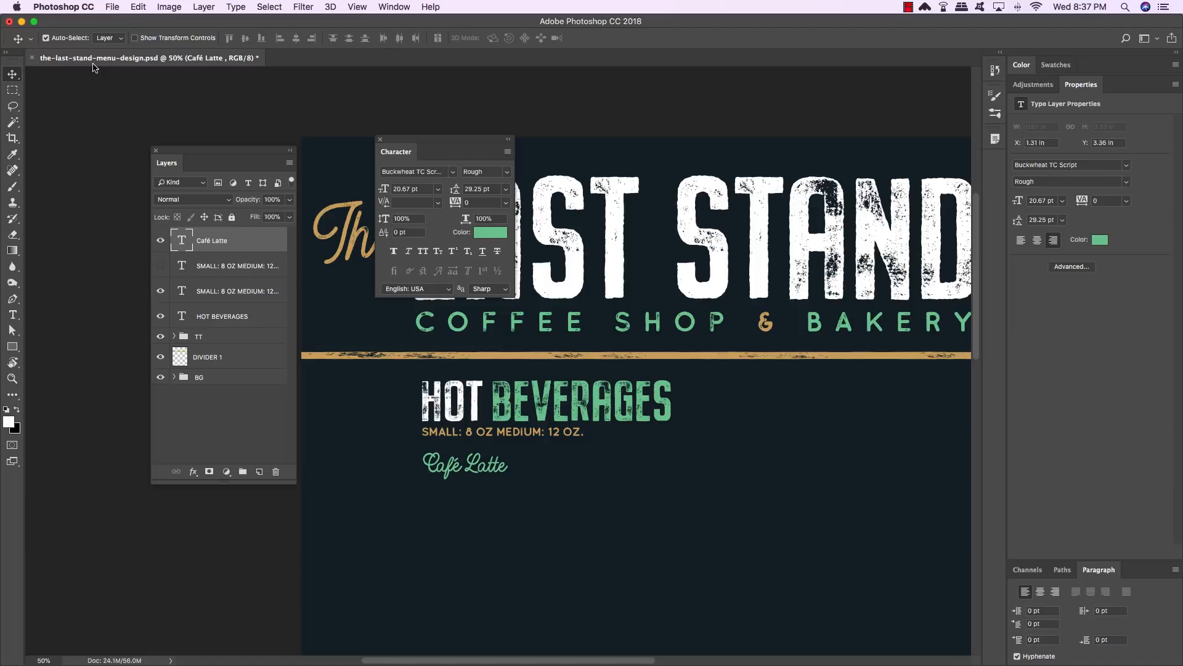
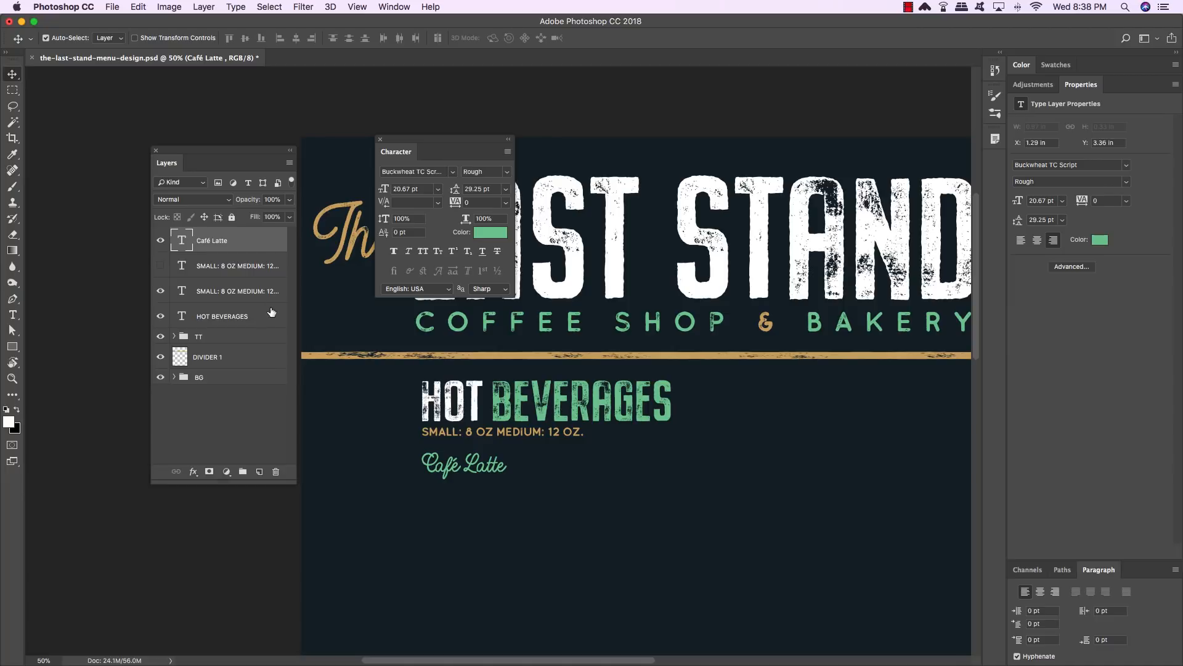
# - Select the Café Latte, both sizes lines and HOT BEVERAGES layers and align their left edges
pyautogui.keyDown('shift'); pyautogui.click(261, 322); pyautogui.keyUp('shift')
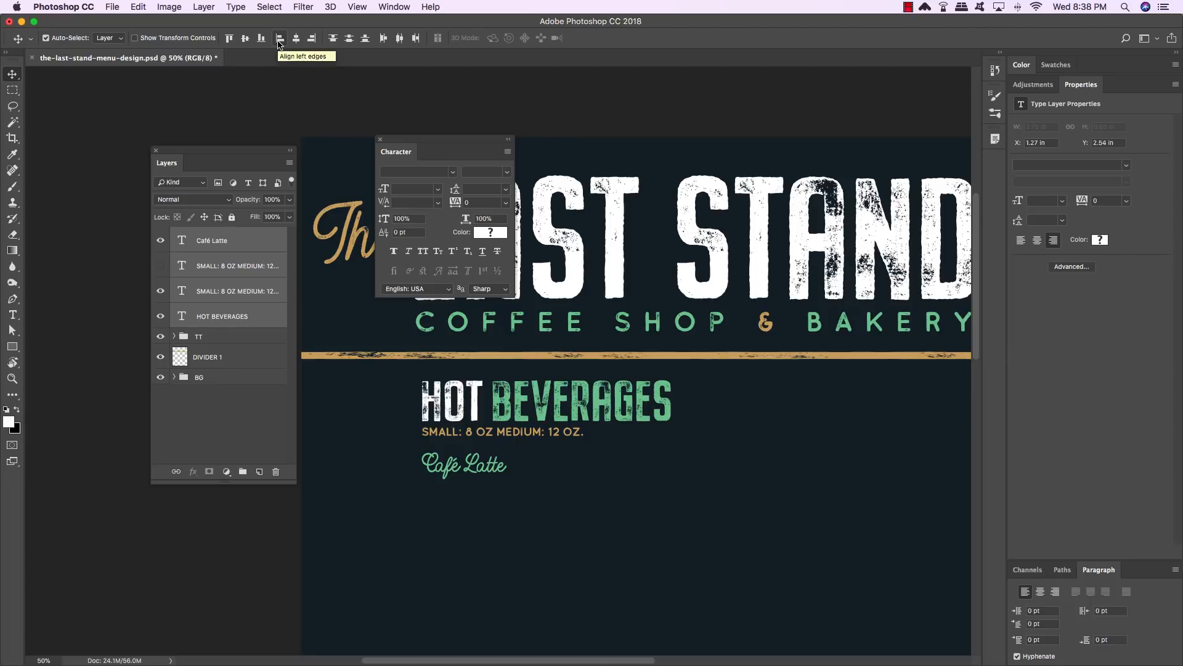
pyautogui.hscroll(1, 280, 45)
pyautogui.click(280, 43)
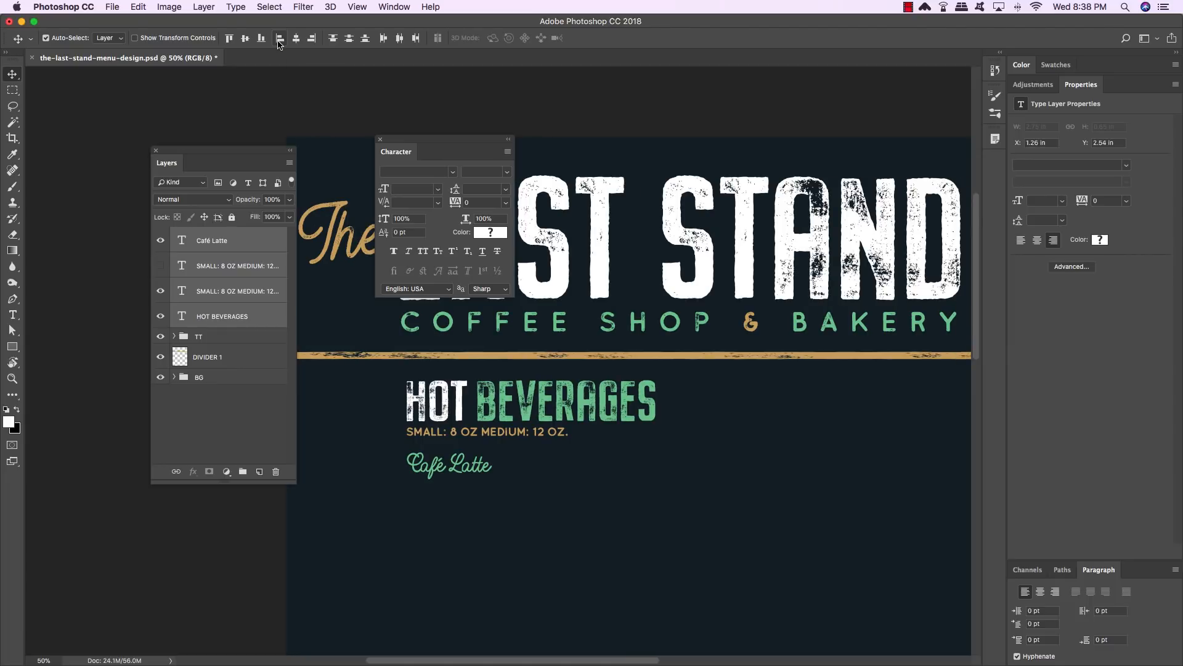
# - Show the duplicated sizes layer and move it up onto the Café Latte line, to the right of the name
pyautogui.click(248, 270)
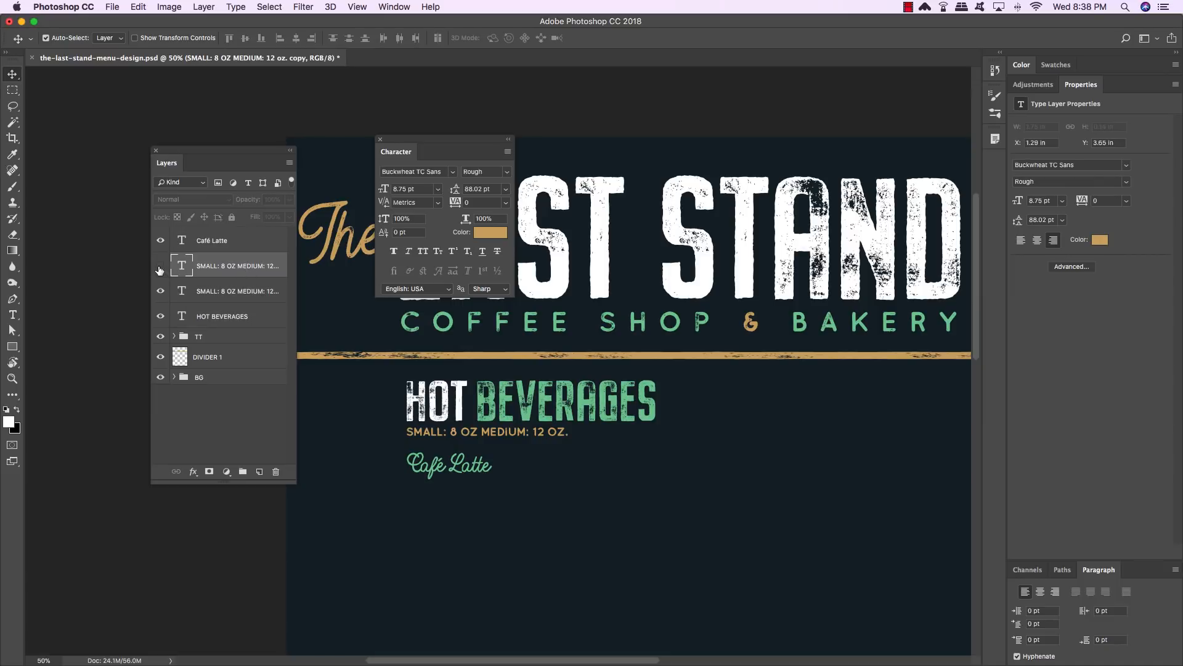
pyautogui.click(160, 269)
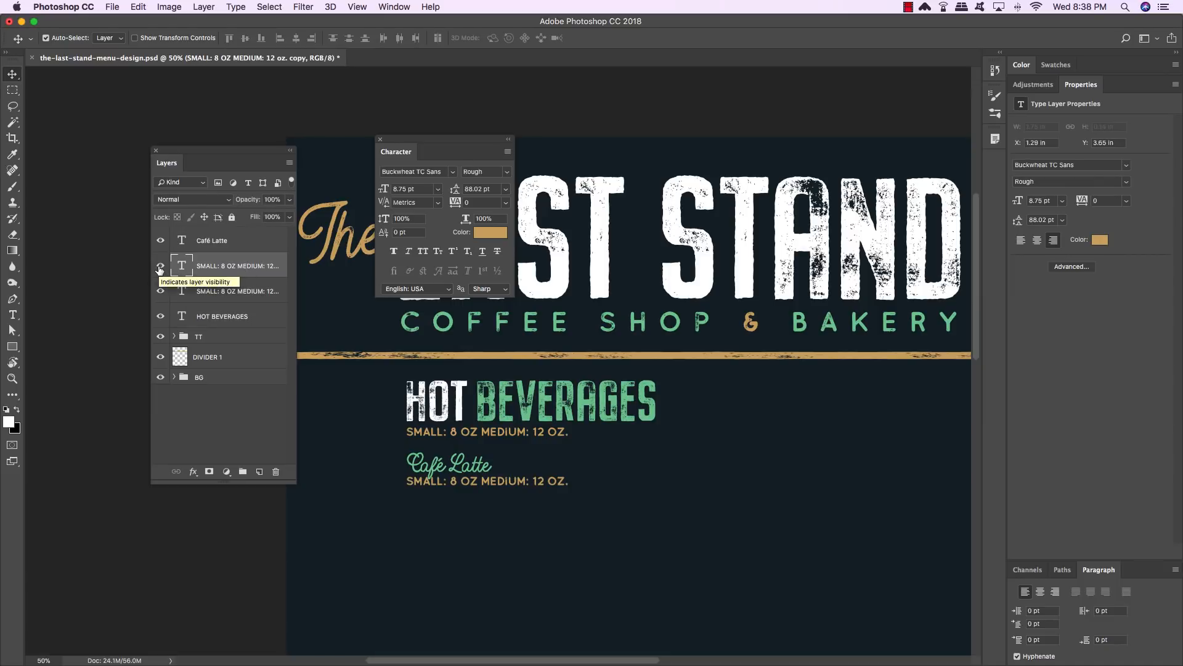
pyautogui.hotkey('shift', 'Up')
pyautogui.hotkey('shift', 'Up')
pyautogui.hotkey('shift', 'Up')
pyautogui.hotkey('shift', 'Up')
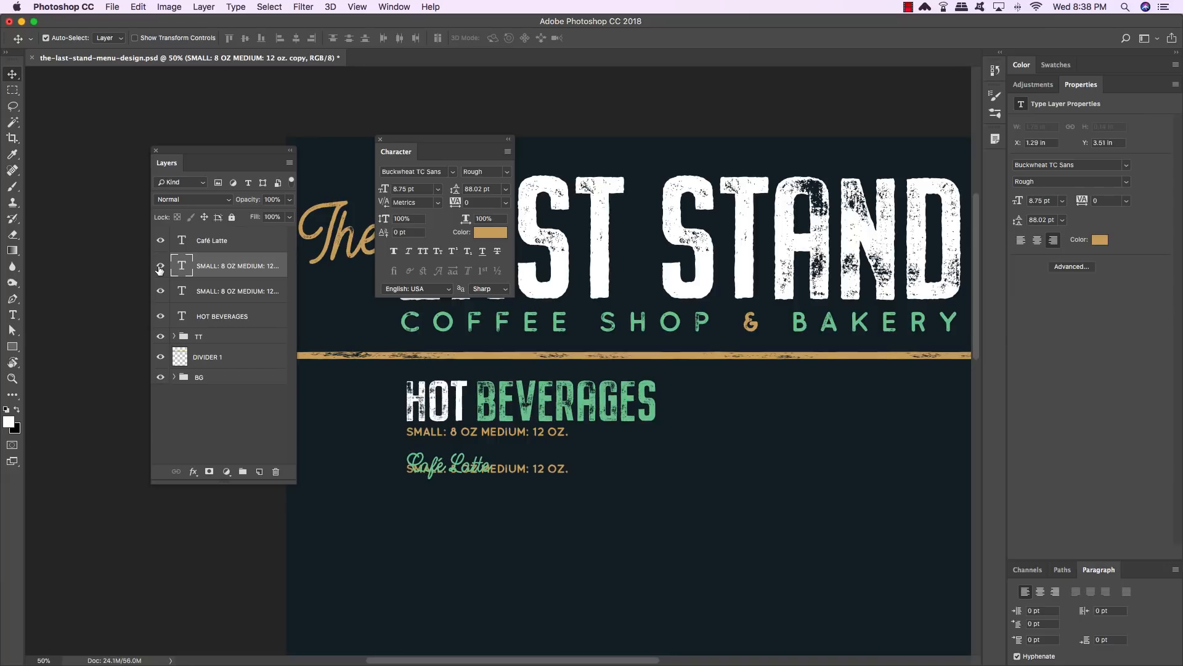
pyautogui.press('Up')
pyautogui.press('Up')
pyautogui.press('Up')
pyautogui.hotkey('shift', 'Right')
pyautogui.hotkey('shift', 'Right')
pyautogui.hotkey('shift', 'Right')
pyautogui.hotkey('shift', 'Right')
pyautogui.hotkey('shift', 'Right')
pyautogui.hotkey('shift', 'Right')
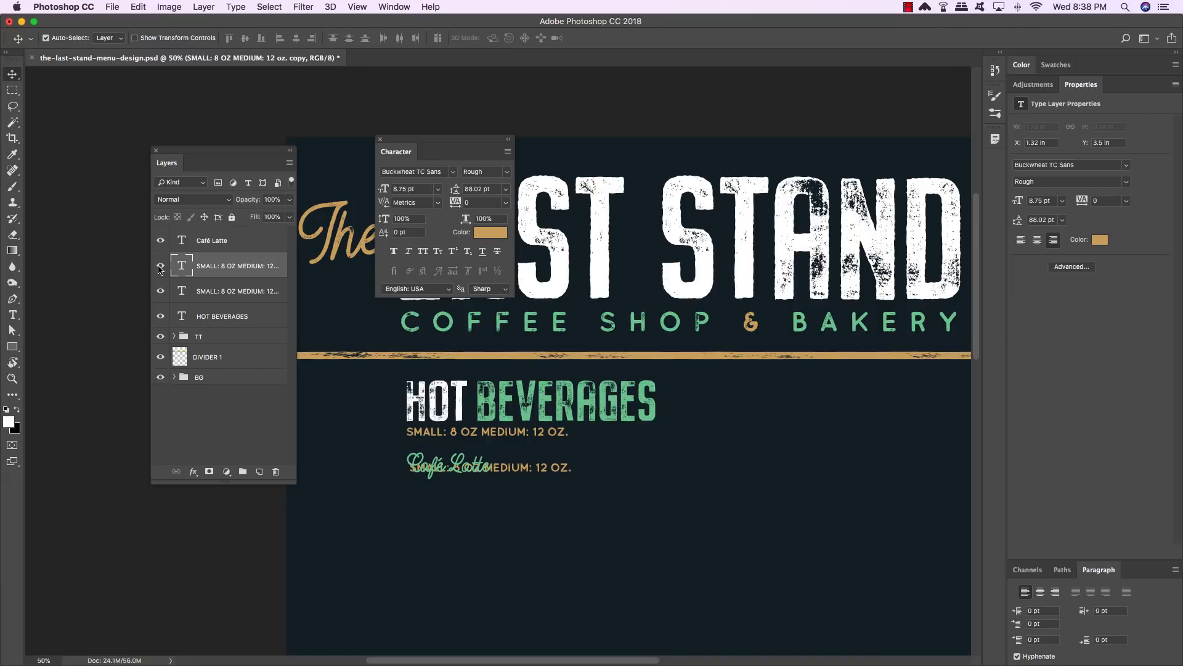
pyautogui.hotkey('shift', 'Right')
pyautogui.hotkey('shift', 'Right')
pyautogui.hotkey('shift', 'Right')
pyautogui.hotkey('shift', 'Right')
pyautogui.hotkey('shift', 'Right')
pyautogui.hotkey('shift', 'Right')
pyautogui.hotkey('shift', 'Right')
pyautogui.hotkey('shift', 'Right')
pyautogui.hotkey('shift', 'Right')
pyautogui.hotkey('shift', 'Right')
pyautogui.hotkey('shift', 'Right')
pyautogui.hotkey('shift', 'Right')
pyautogui.hotkey('shift', 'Right')
pyautogui.hotkey('shift', 'Right')
pyautogui.hotkey('shift', 'Right')
pyautogui.hotkey('shift', 'Right')
pyautogui.hotkey('shift', 'Right')
pyautogui.hotkey('shift', 'Right')
pyautogui.hotkey('shift', 'Right')
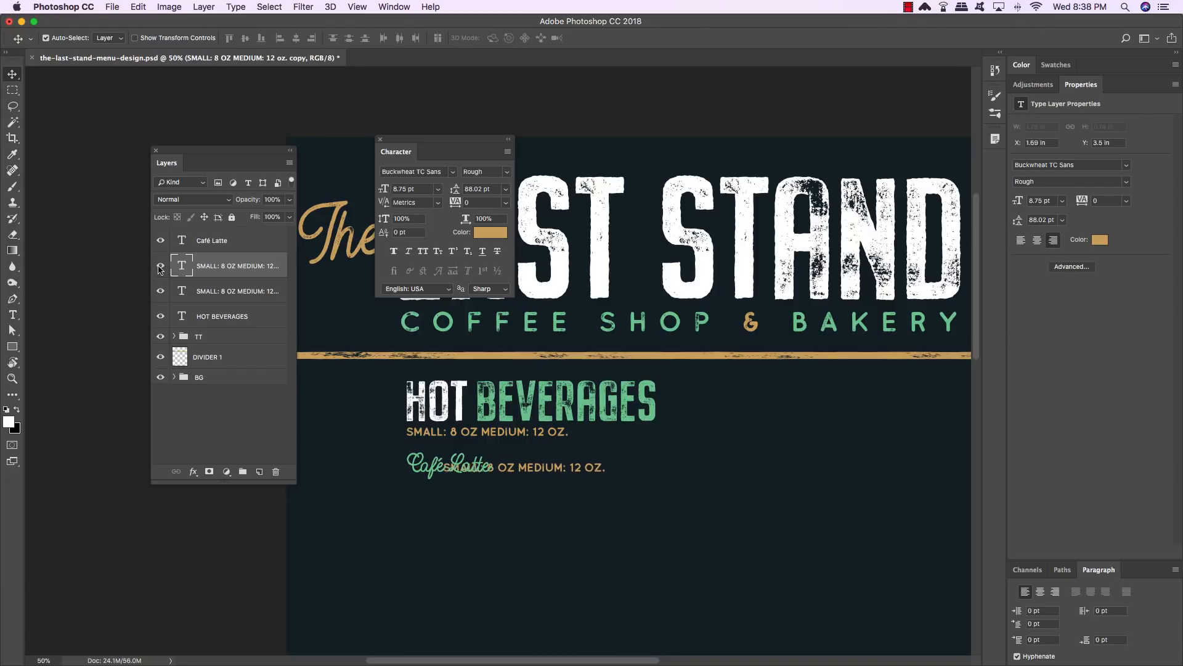
pyautogui.hotkey('shift', 'Right')
pyautogui.hotkey('shift', 'Right')
pyautogui.hotkey('shift', 'Right')
pyautogui.hotkey('shift', 'Right')
pyautogui.hotkey('shift', 'Right')
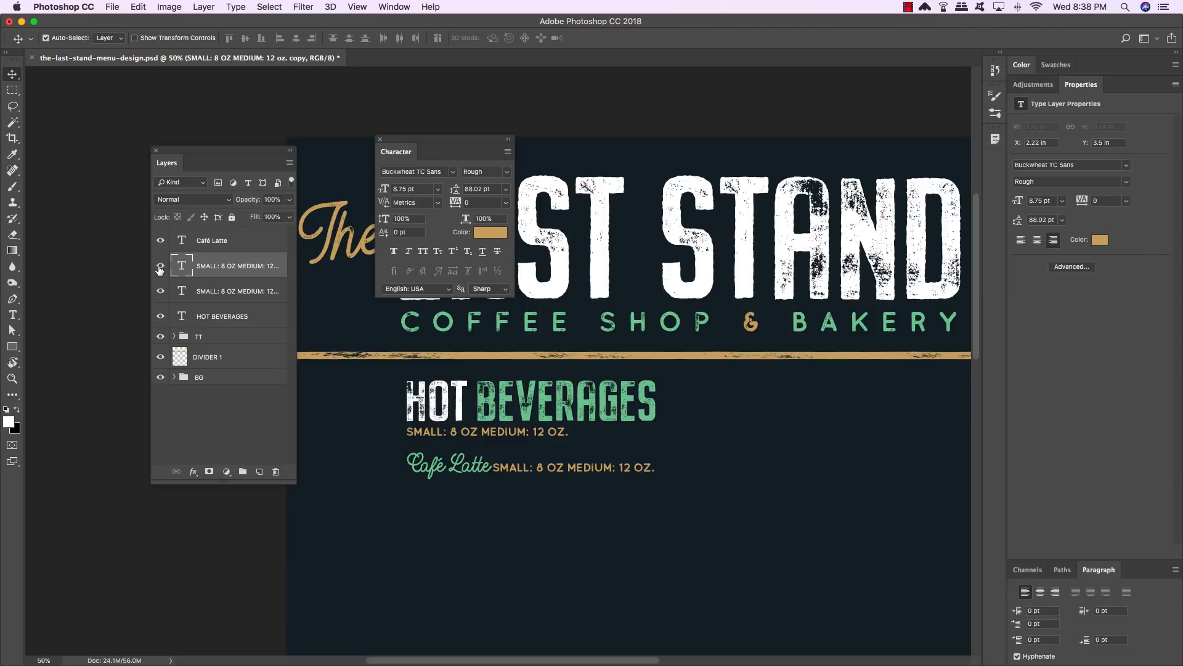
# - Switch the duplicated sizes line's text to right alignment
pyautogui.press('t')
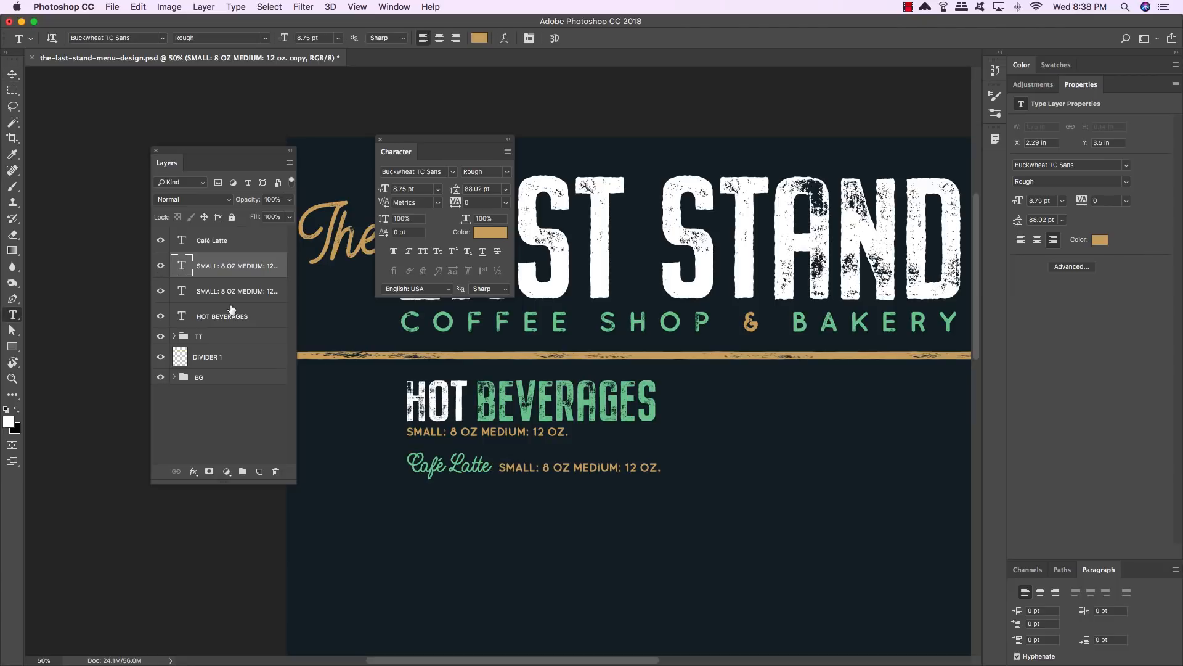
pyautogui.click(574, 466)
pyautogui.press('super+a')
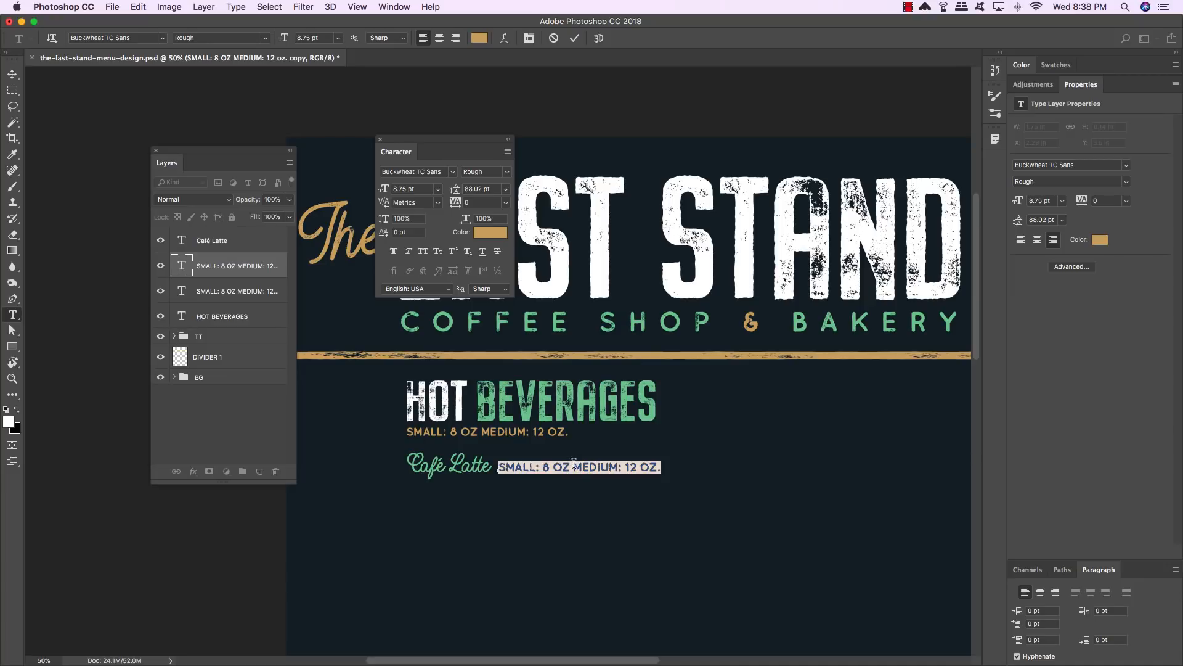
pyautogui.moveTo(1099, 569); pyautogui.dragTo(245, 496)
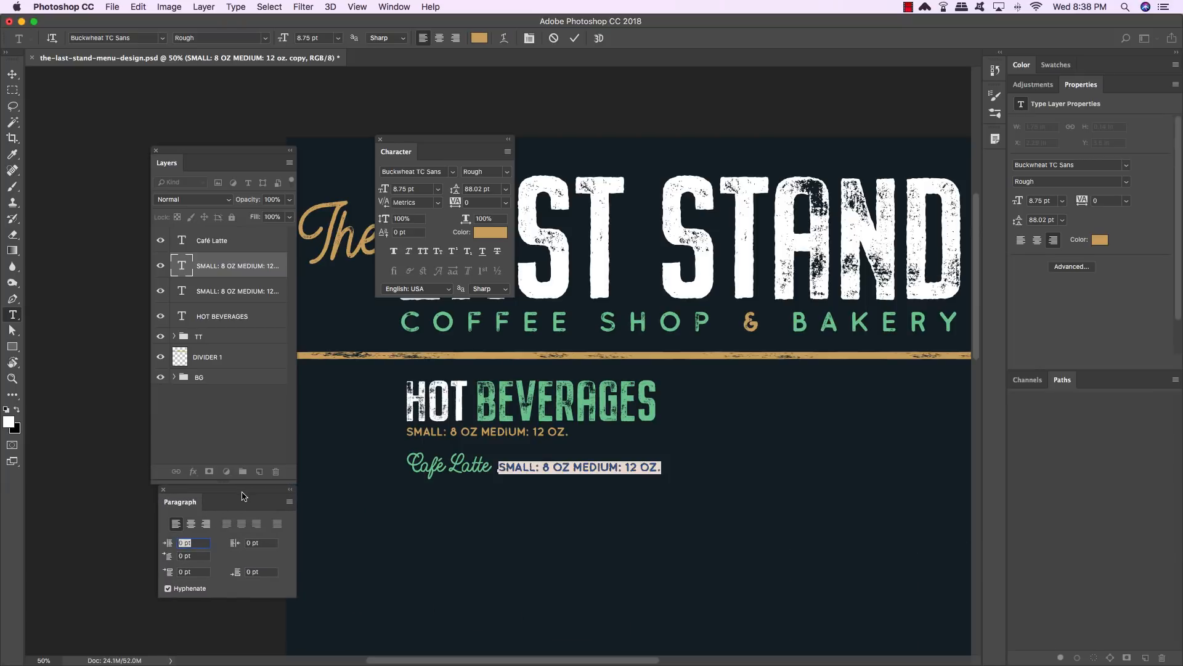
pyautogui.click(390, 8)
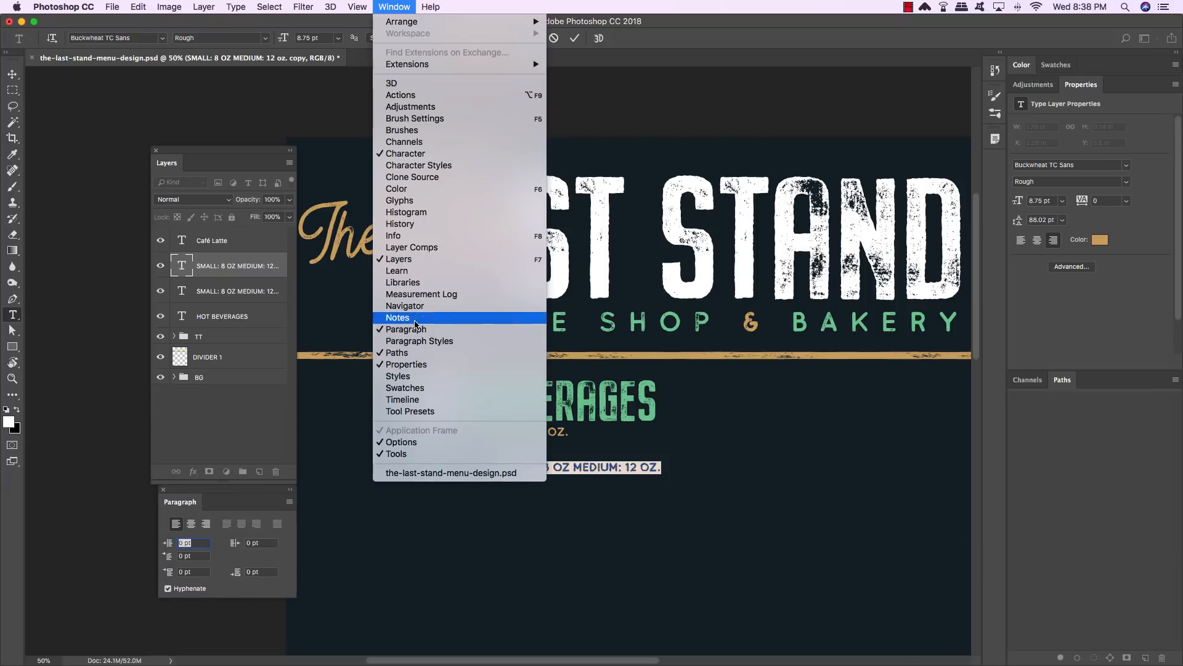
pyautogui.click(416, 329)
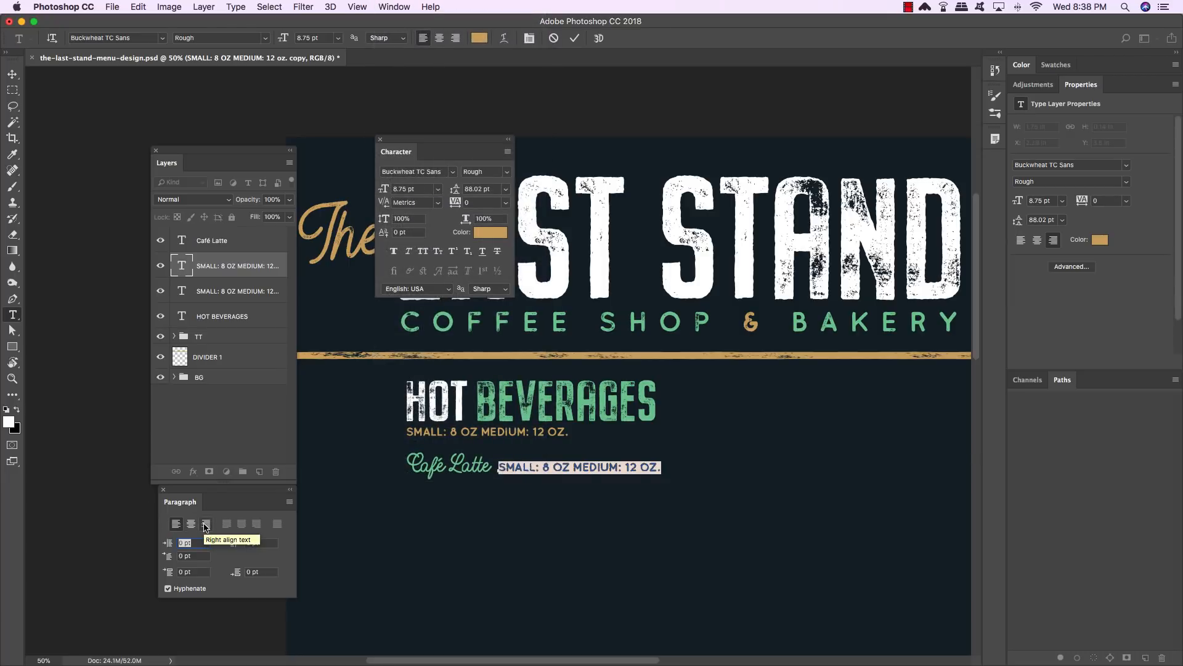
pyautogui.click(206, 524)
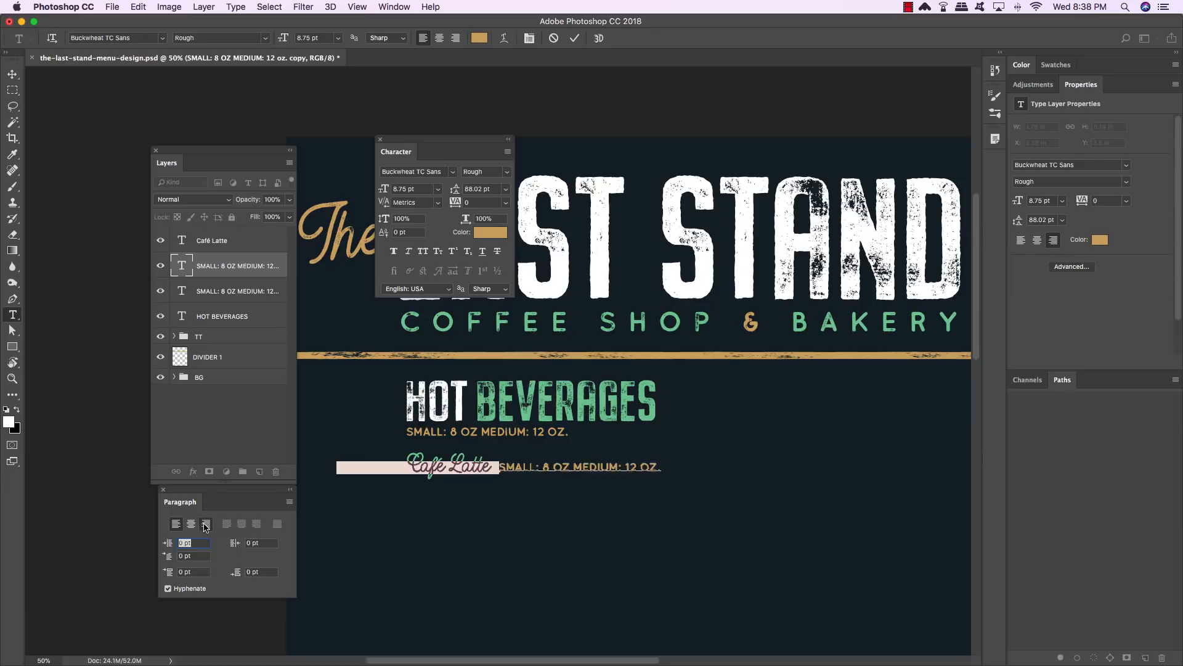
# - Nudge the right-aligned line back to sit just right of Café Latte
pyautogui.click(12, 75)
pyautogui.hotkey('shift', 'Right')
pyautogui.hotkey('shift', 'Right')
pyautogui.hotkey('shift', 'Right')
pyautogui.hotkey('shift', 'Right')
pyautogui.hotkey('shift', 'Right')
pyautogui.hotkey('shift', 'Right')
pyautogui.hotkey('shift', 'Right')
pyautogui.hotkey('shift', 'Right')
pyautogui.hotkey('shift', 'Right')
pyautogui.hotkey('shift', 'Right')
pyautogui.hotkey('shift', 'Right')
pyautogui.hotkey('shift', 'Right')
pyautogui.hotkey('shift', 'Right')
pyautogui.hotkey('shift', 'Right')
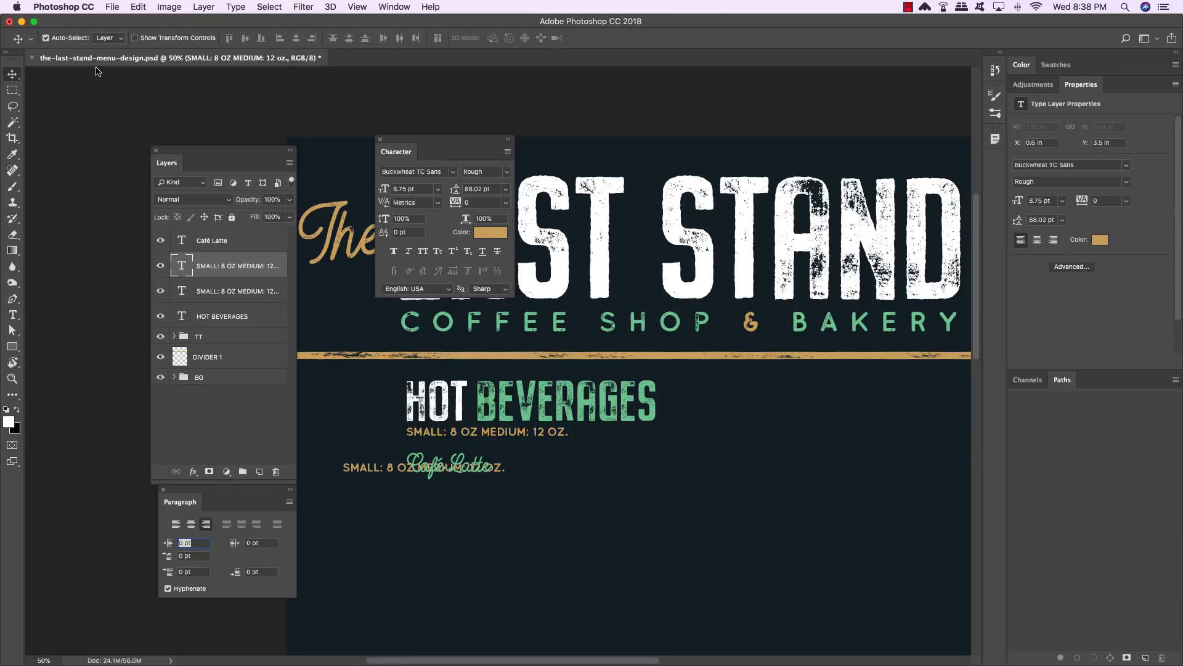
pyautogui.hotkey('shift', 'Right')
pyautogui.hotkey('shift', 'Right')
pyautogui.hotkey('shift', 'Right')
pyautogui.hotkey('shift', 'Right')
pyautogui.hotkey('shift', 'Right')
pyautogui.hotkey('shift', 'Right')
pyautogui.hotkey('shift', 'Right')
pyautogui.hotkey('shift', 'Right')
pyautogui.hotkey('shift', 'Right')
pyautogui.hotkey('shift', 'Right')
pyautogui.hotkey('shift', 'Right')
pyautogui.hotkey('shift', 'Right')
pyautogui.hotkey('shift', 'Right')
pyautogui.hotkey('shift', 'Right')
pyautogui.hotkey('shift', 'Right')
pyautogui.hotkey('shift', 'Right')
pyautogui.hotkey('shift', 'Right')
pyautogui.hotkey('shift', 'Right')
pyautogui.hotkey('shift', 'Right')
pyautogui.hotkey('shift', 'Right')
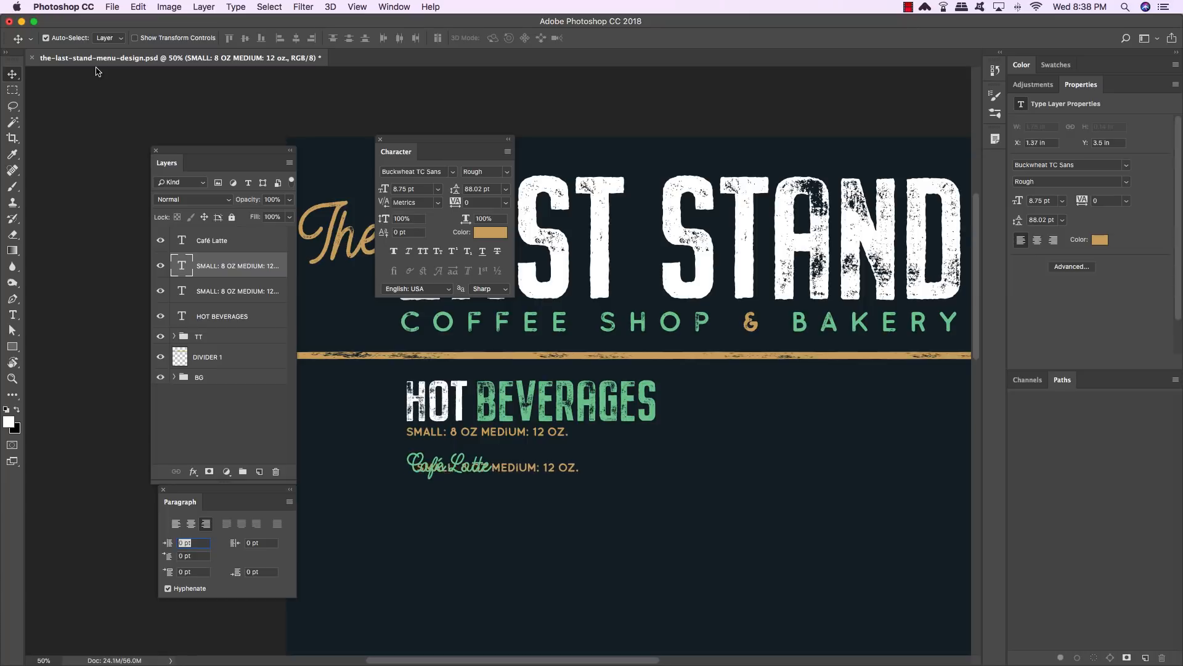
pyautogui.hotkey('shift', 'Right')
pyautogui.hotkey('shift', 'Right')
pyautogui.hotkey('shift', 'Right')
pyautogui.hotkey('shift', 'Right')
pyautogui.hotkey('shift', 'Right')
pyautogui.hotkey('shift', 'Right')
pyautogui.hotkey('shift', 'Right')
pyautogui.hotkey('shift', 'Right')
pyautogui.hotkey('shift', 'Right')
pyautogui.hotkey('shift', 'Right')
pyautogui.hotkey('shift', 'Right')
pyautogui.hotkey('shift', 'Right')
pyautogui.hotkey('shift', 'Right')
pyautogui.hotkey('shift', 'Right')
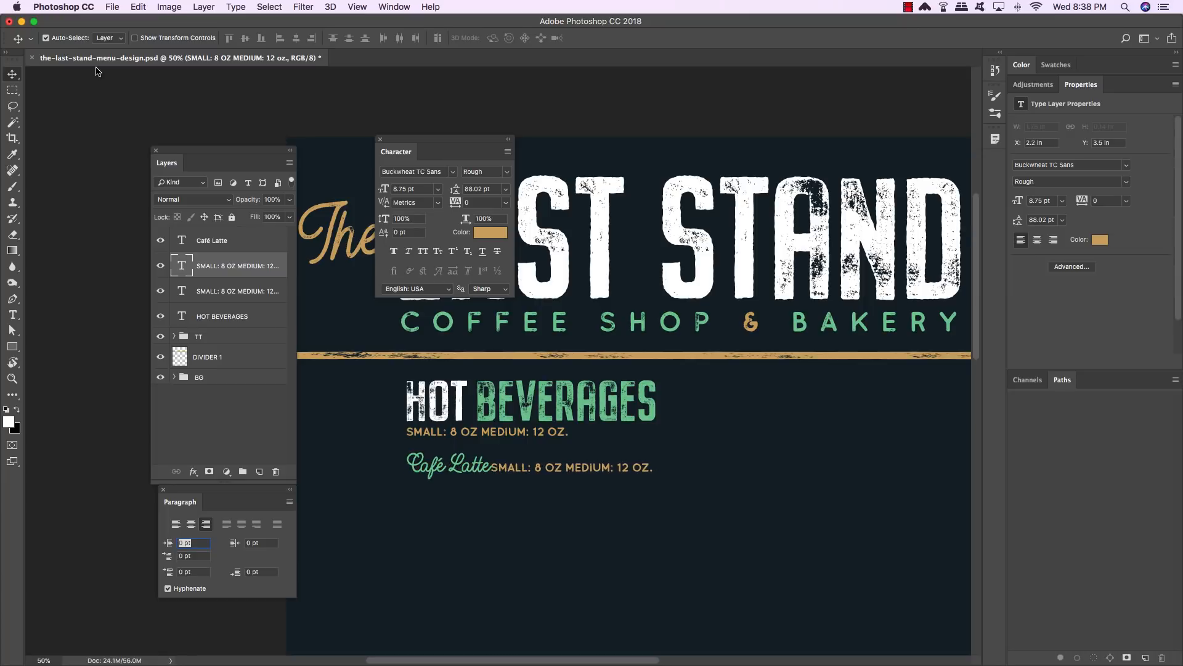
pyautogui.hotkey('shift', 'Left')
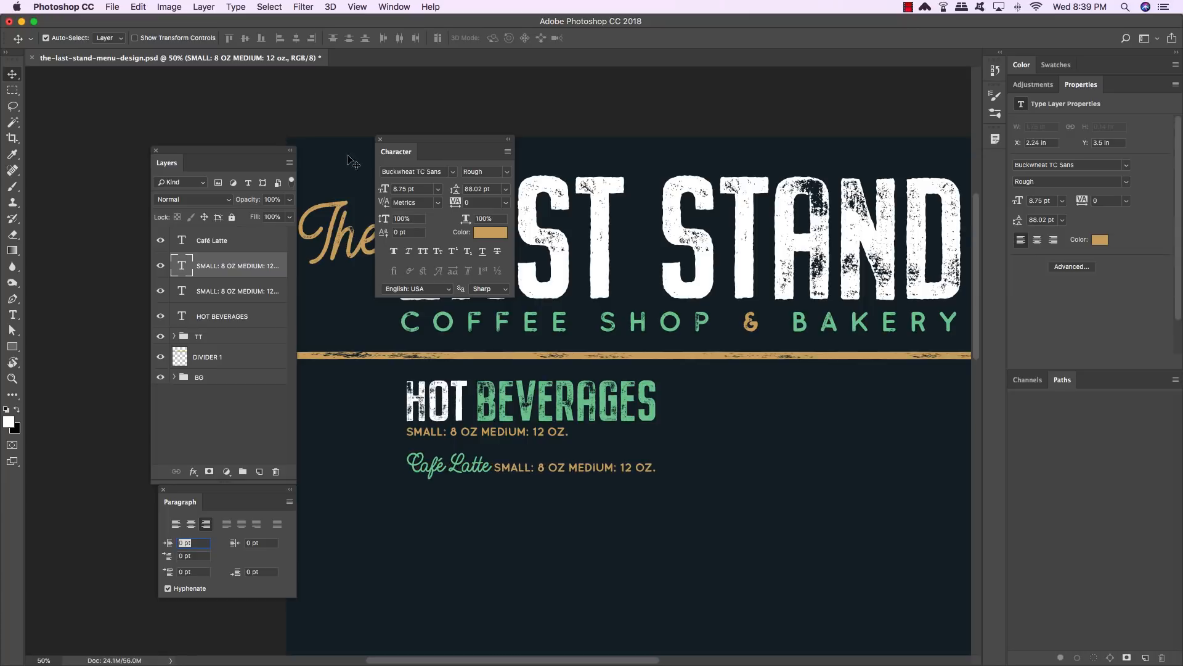
# - Set the duplicated line's font size to 11 pt
pyautogui.tripleClick(607, 473)
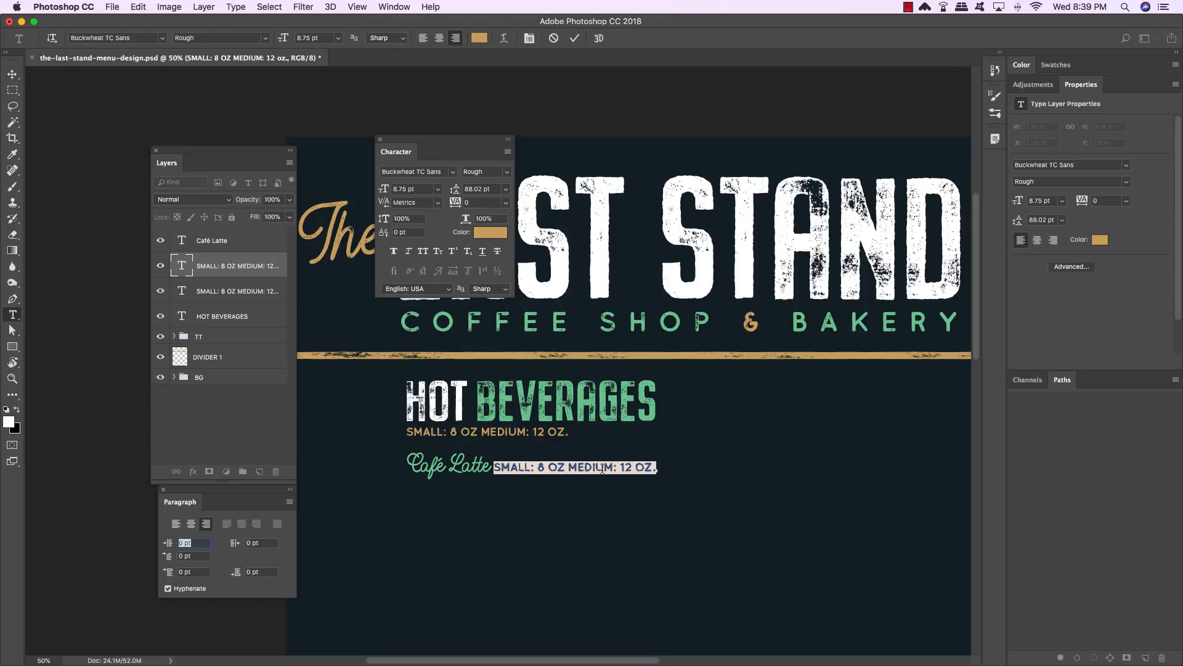
pyautogui.click(407, 189)
pyautogui.write('11')
pyautogui.press('Return')
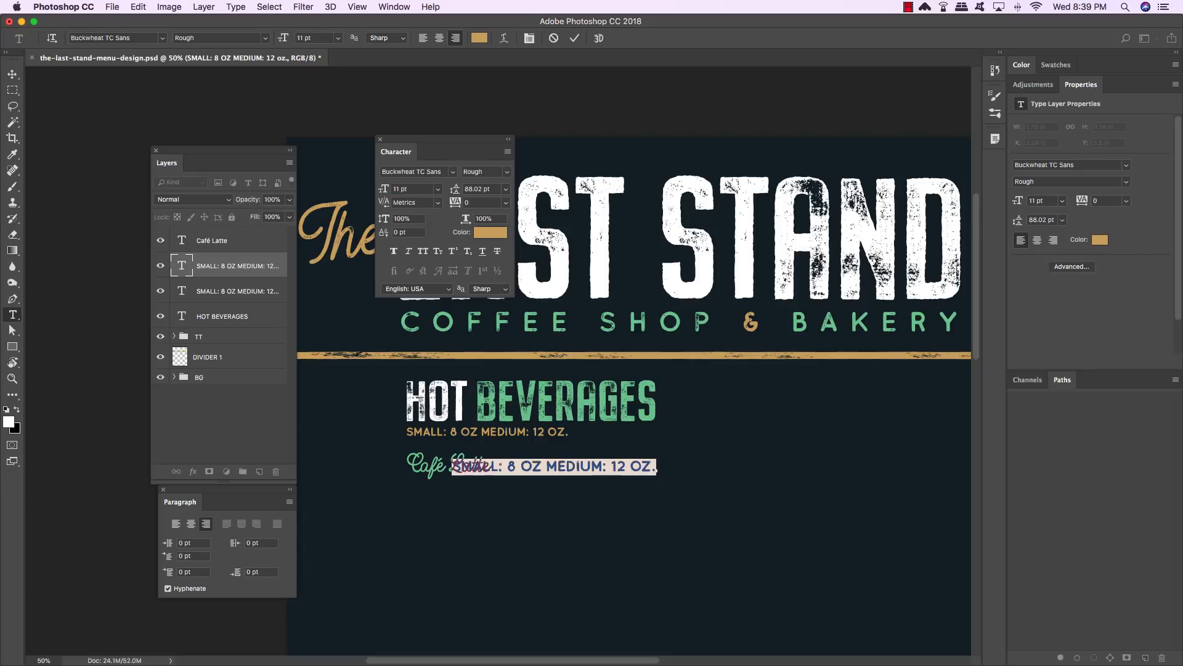
# - Set the duplicated line's text color to #75c898
pyautogui.click(493, 239)
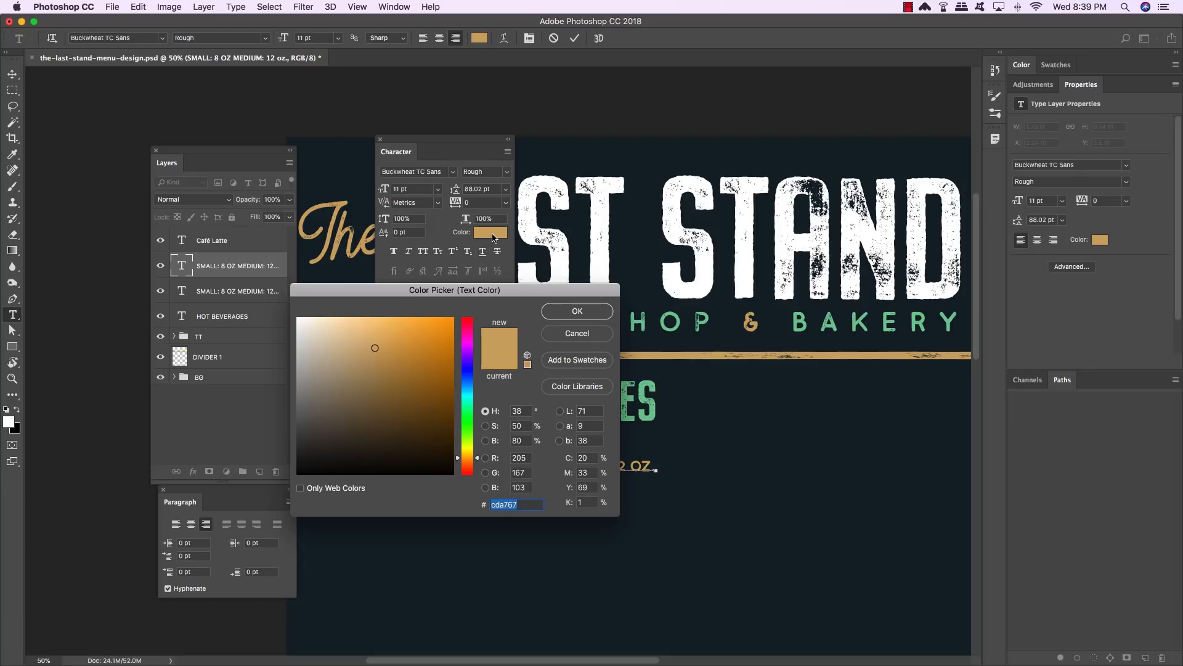
pyautogui.write('75c')
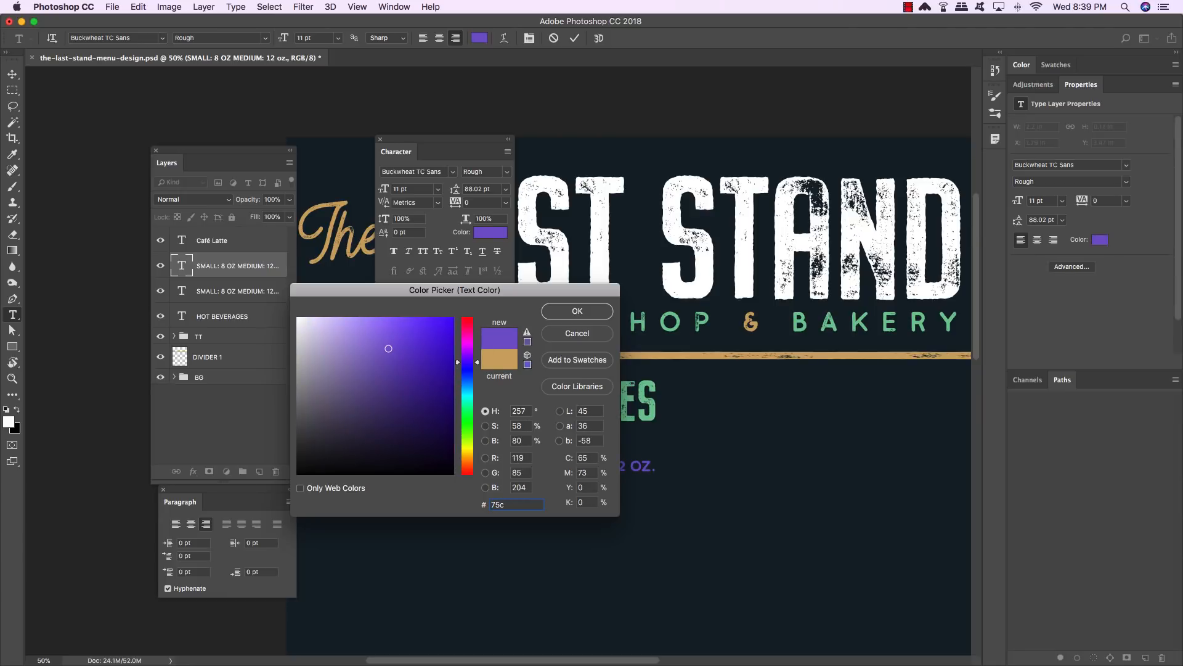
pyautogui.write('8')
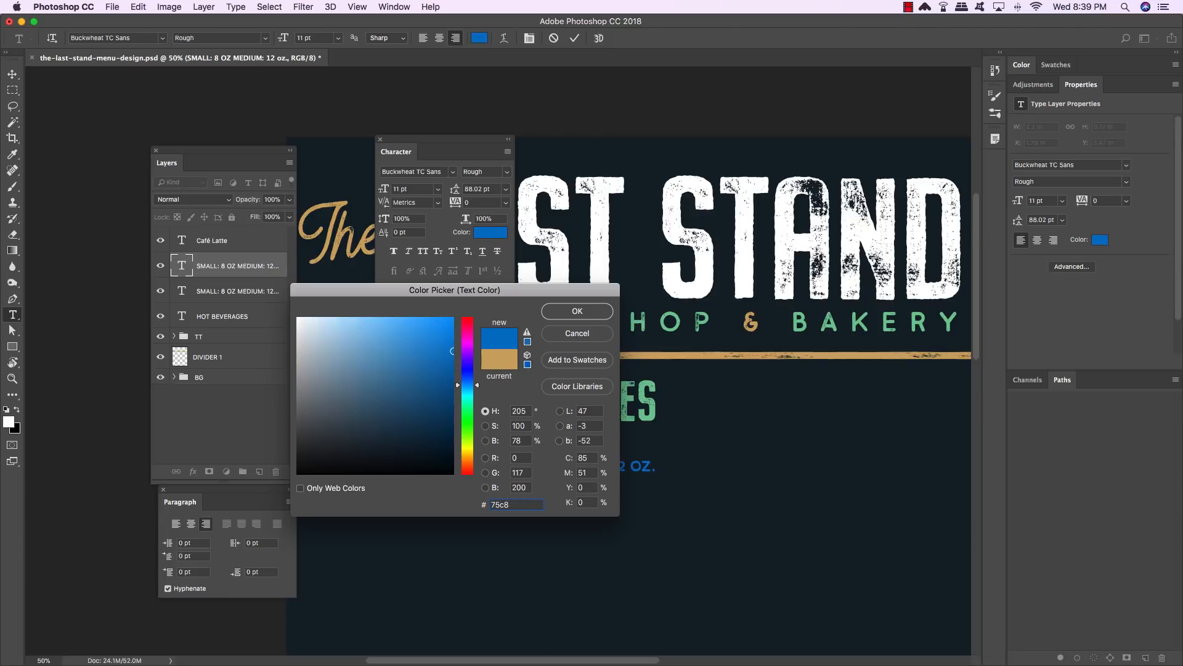
pyautogui.write('98')
pyautogui.press('Return')
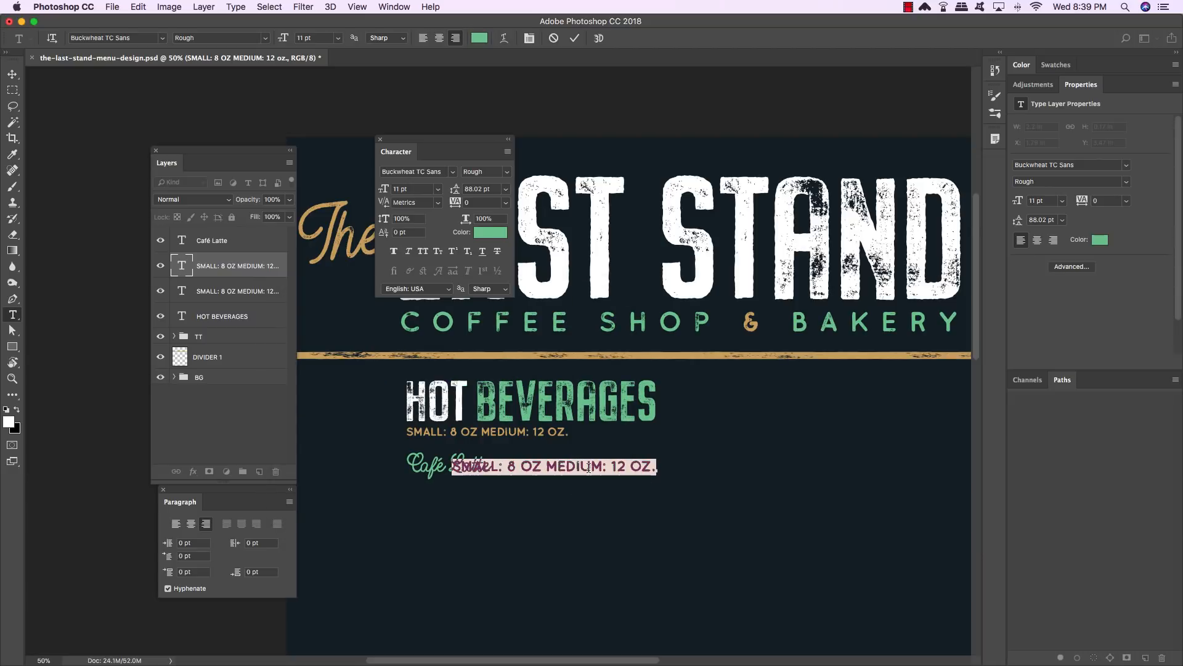
# - Replace the line's text with a dotted leader followed by the prices 3.50/4.50
pyautogui.press('BackSpace')
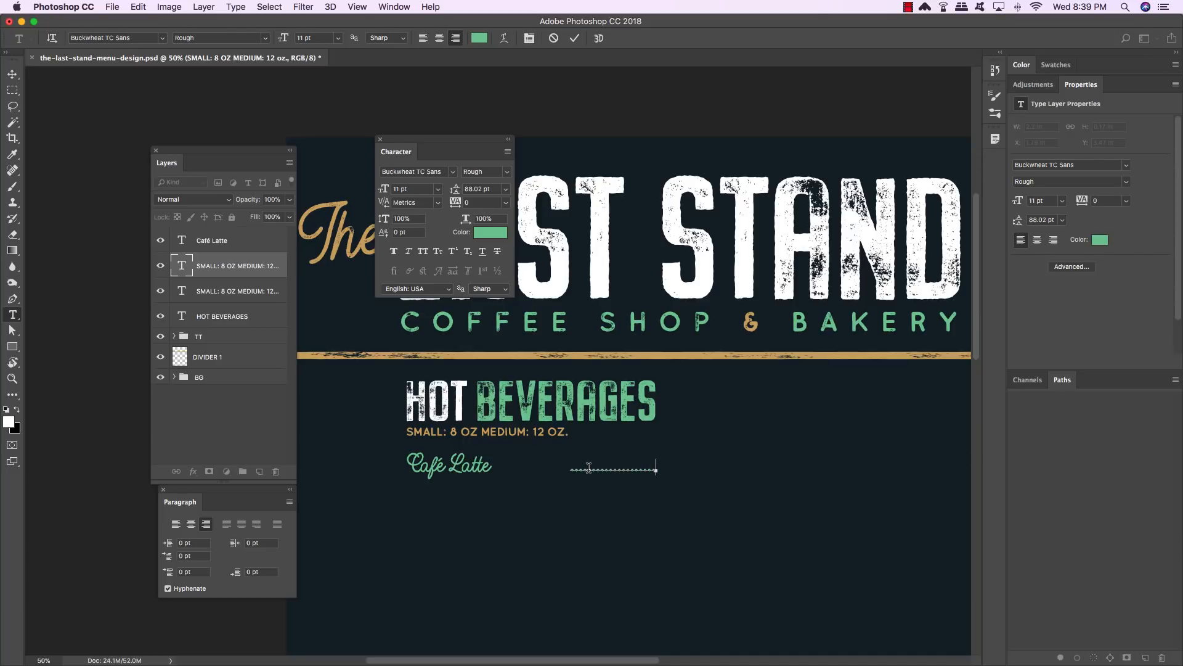
pyautogui.write('3.50/4.50')
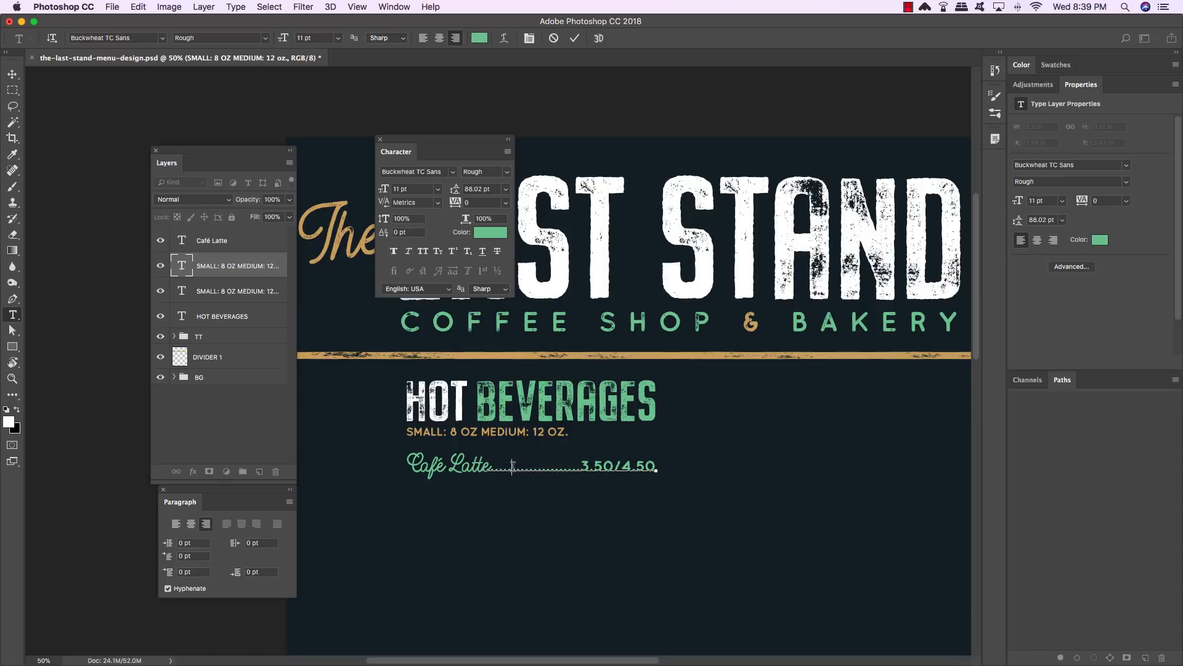
pyautogui.click(512, 466)
pyautogui.click(13, 74)
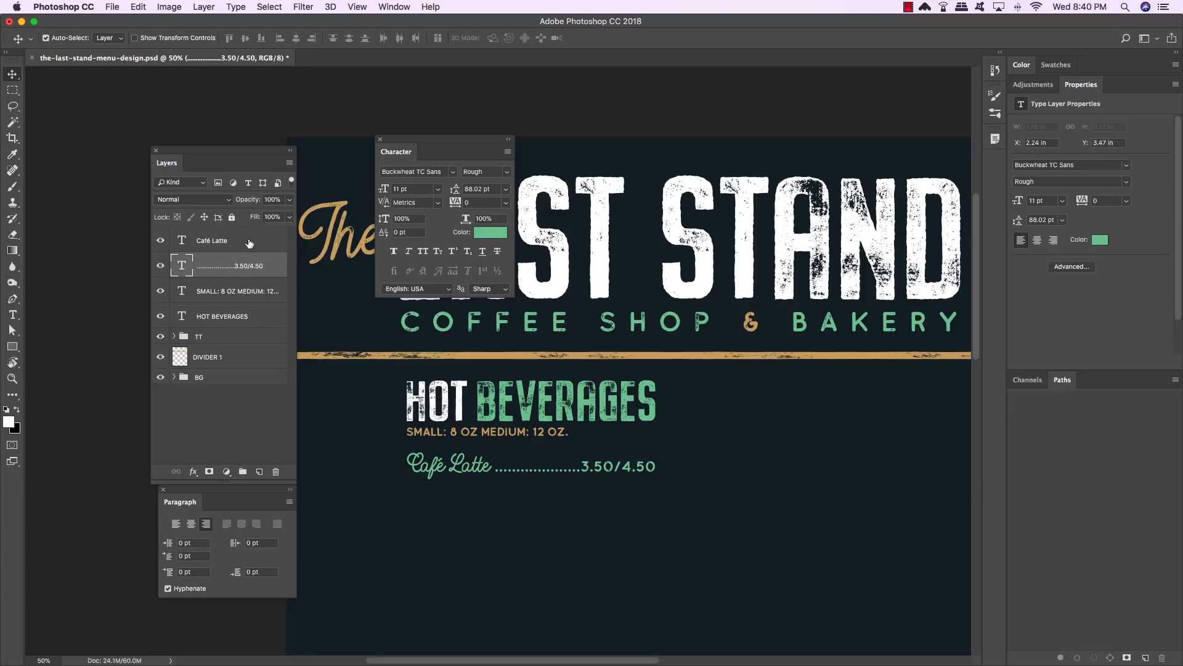
# - Add Cappuccino, Americano and Espresso as new lines below Café Latte in the same text layer
pyautogui.click(249, 244)
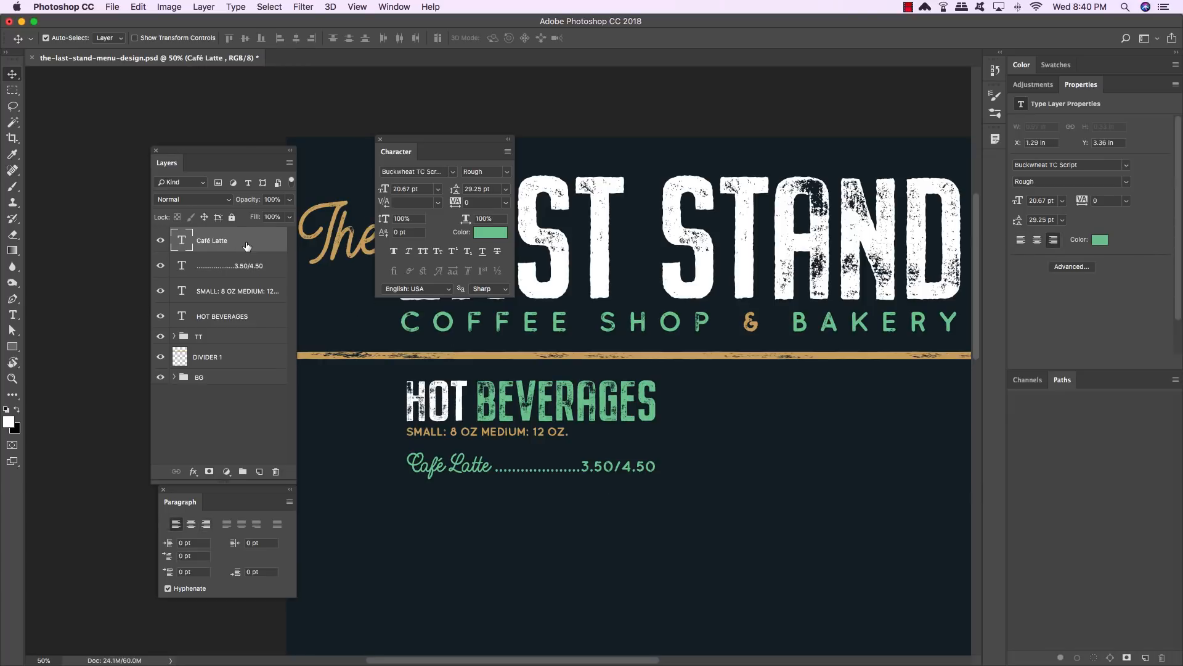
pyautogui.press('t')
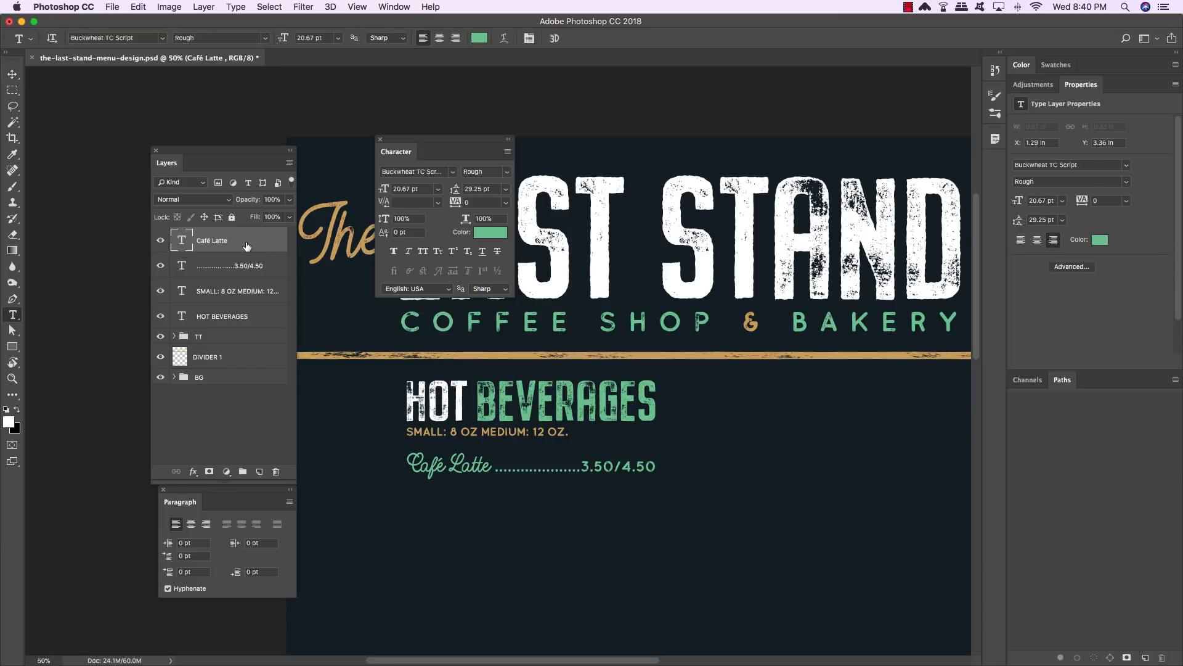
pyautogui.moveTo(482, 467); pyautogui.dragTo(492, 464)
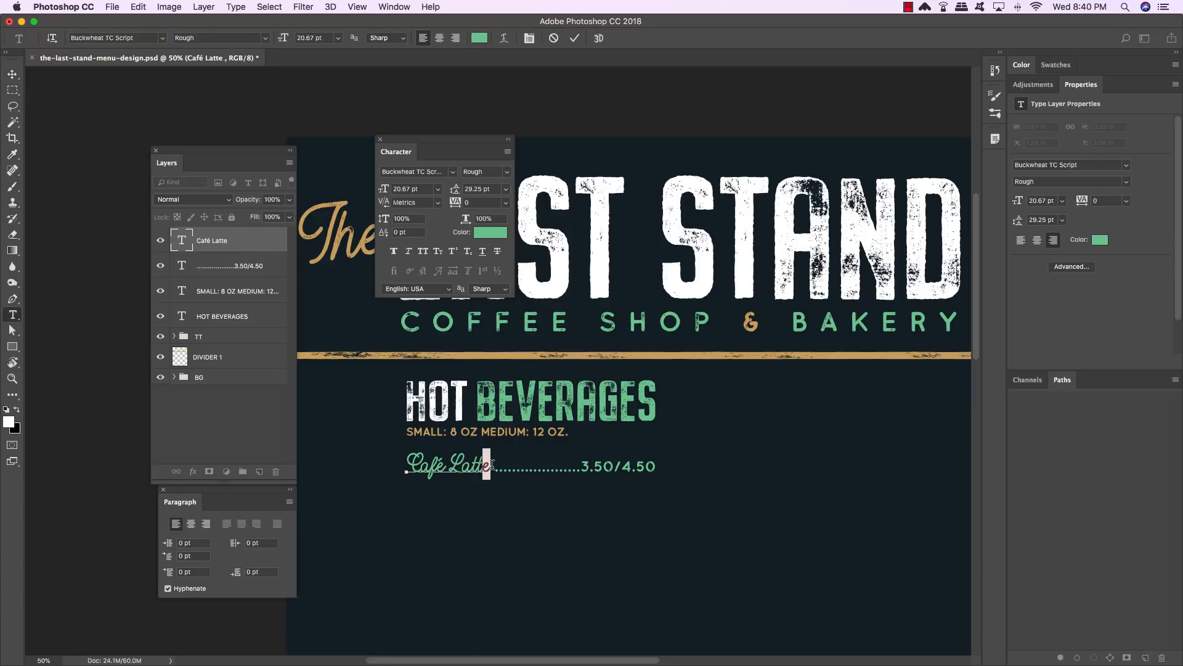
pyautogui.click(492, 464)
pyautogui.press('Return')
pyautogui.write('Cappuccino')
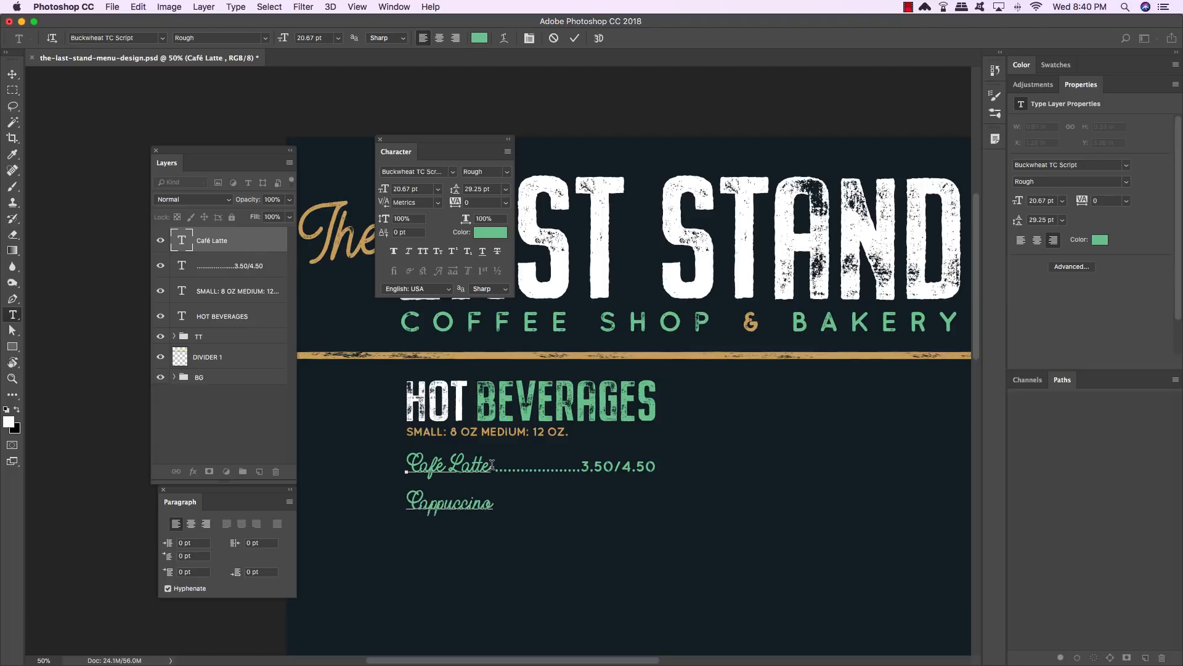
pyautogui.press('Return')
pyautogui.write('Americano')
pyautogui.press('Return')
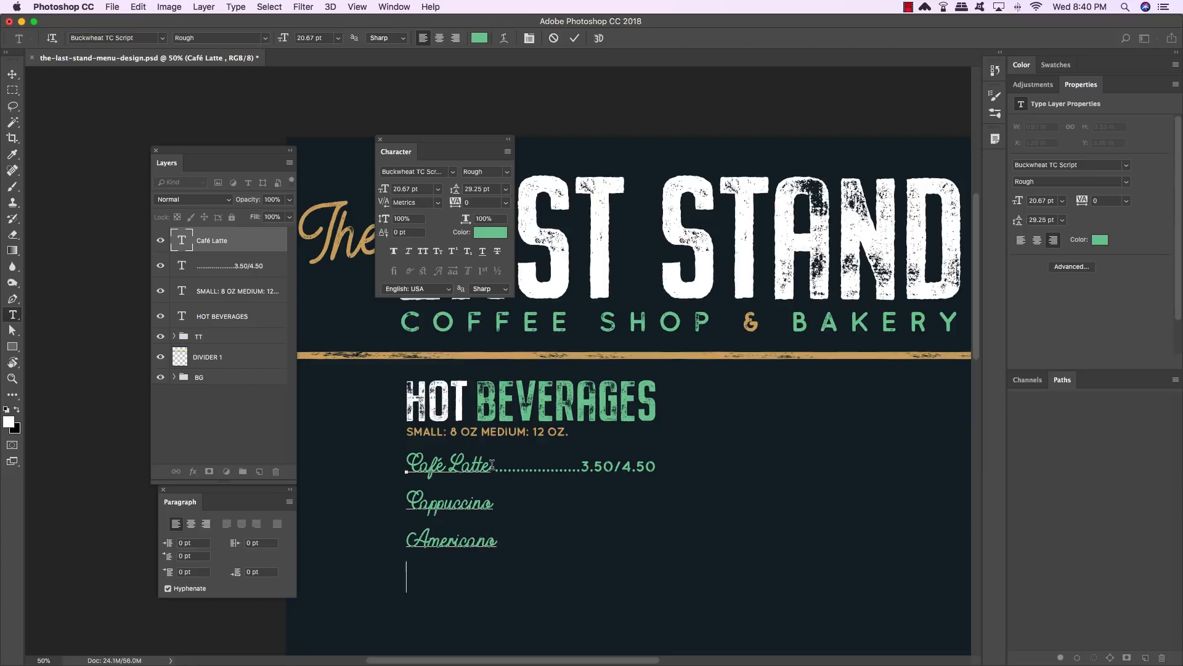
pyautogui.write('Espresso')
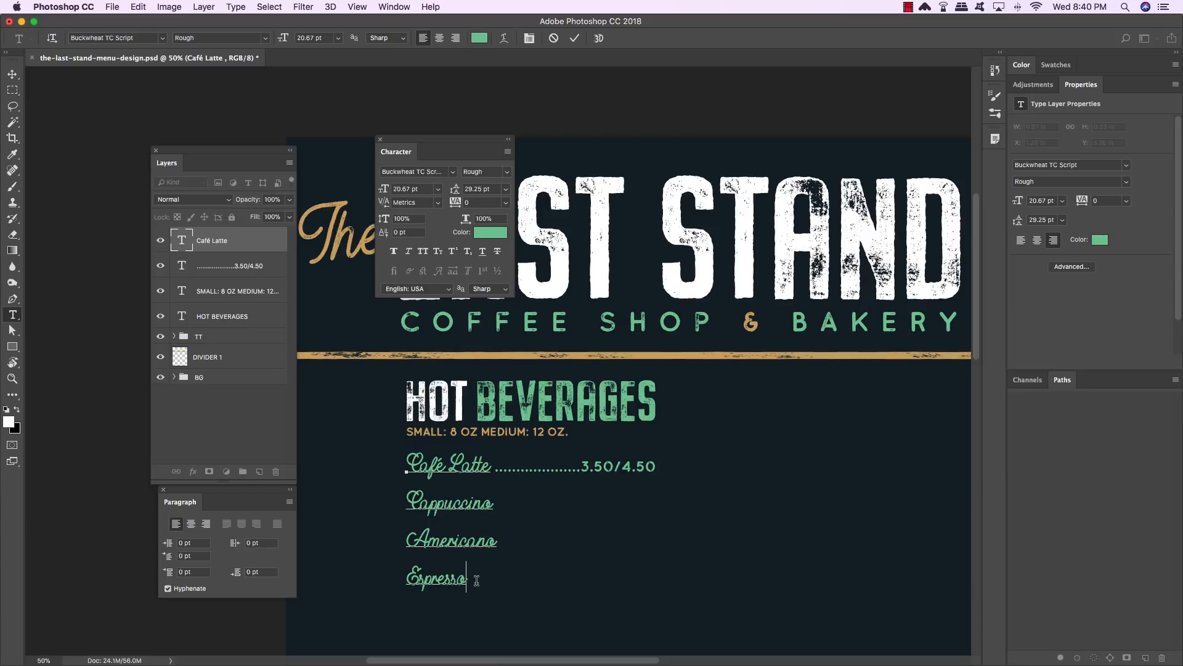
pyautogui.moveTo(476, 579); pyautogui.dragTo(370, 450)
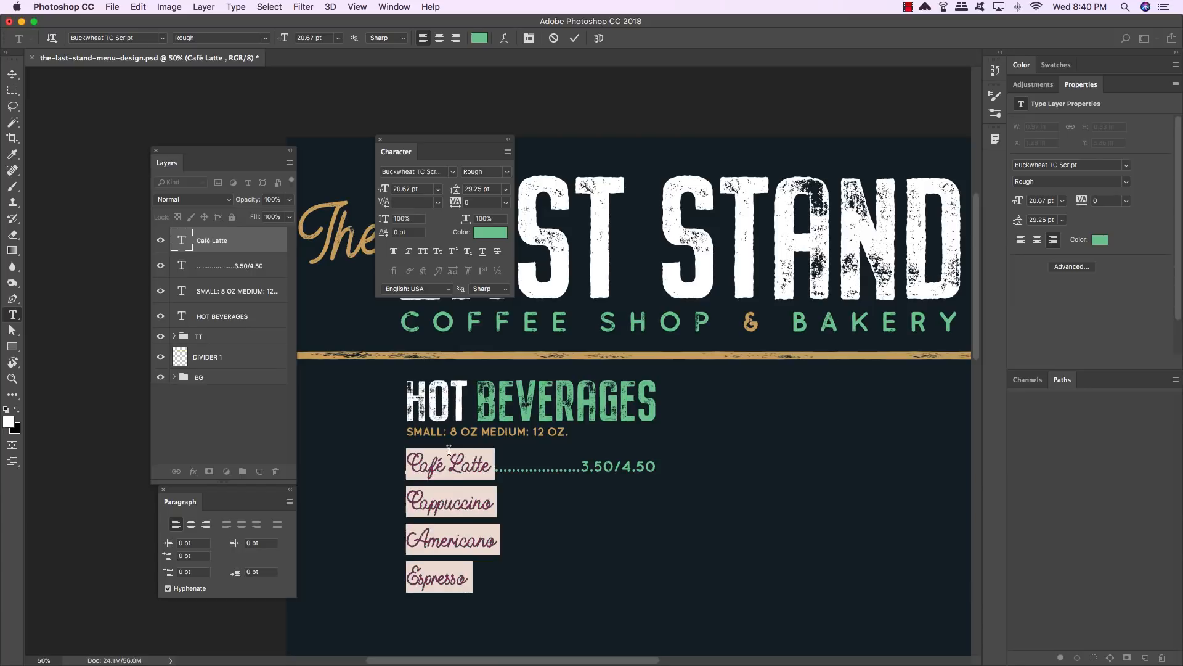
pyautogui.click(446, 483)
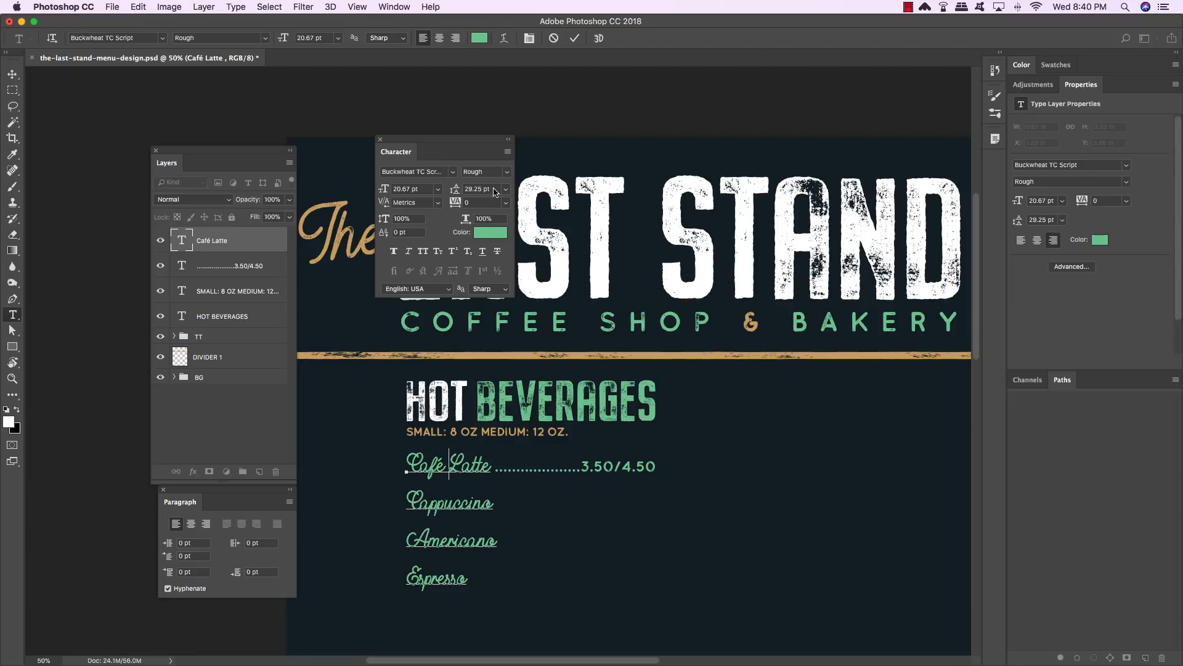
# - Set the price line's leading to 29.25 pt to match the drink names
pyautogui.click(488, 189)
pyautogui.click(13, 74)
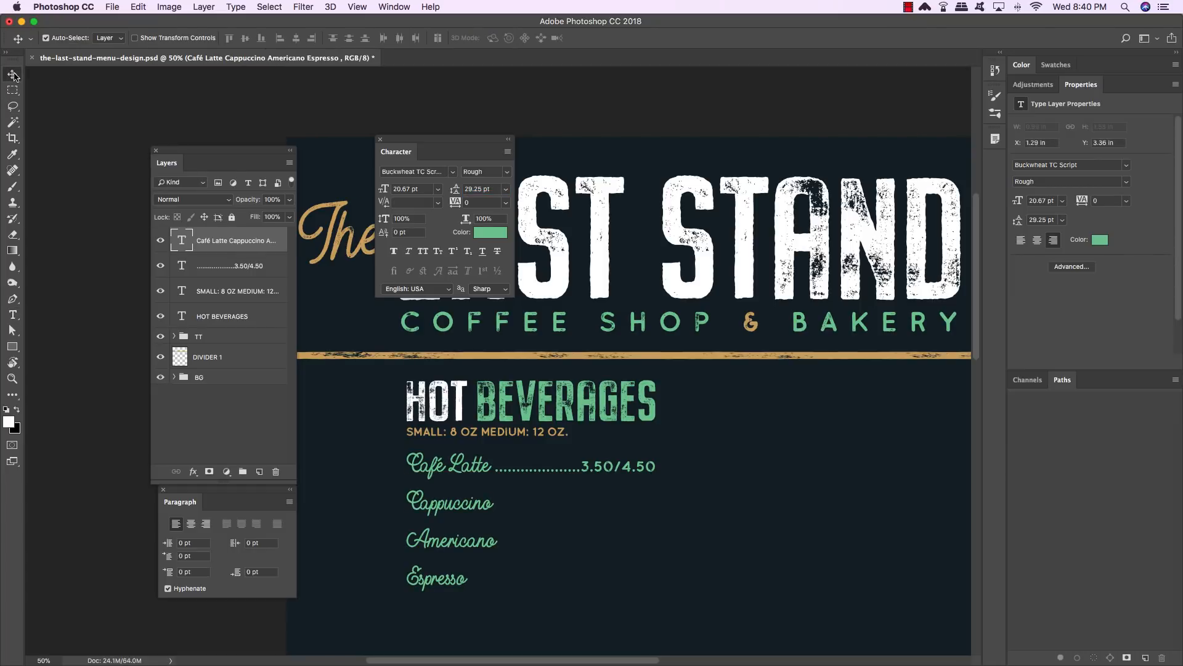
pyautogui.press('t')
pyautogui.click(594, 465)
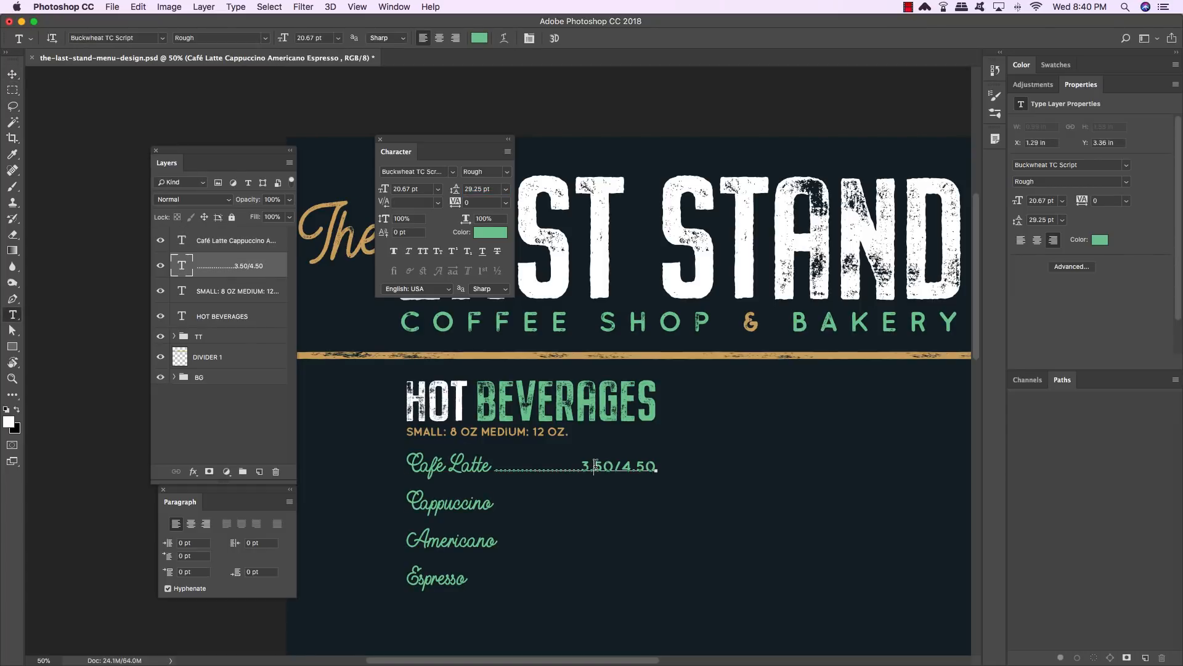
pyautogui.tripleClick(594, 466)
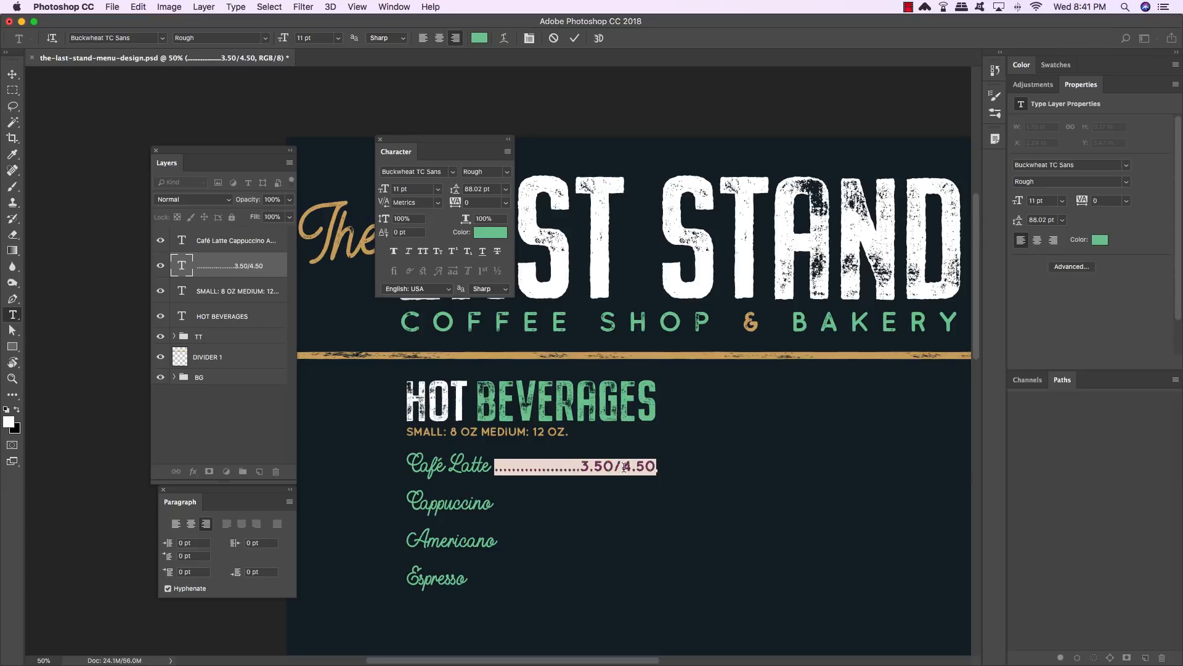
pyautogui.tripleClick(624, 467)
pyautogui.click(490, 189)
pyautogui.write('29')
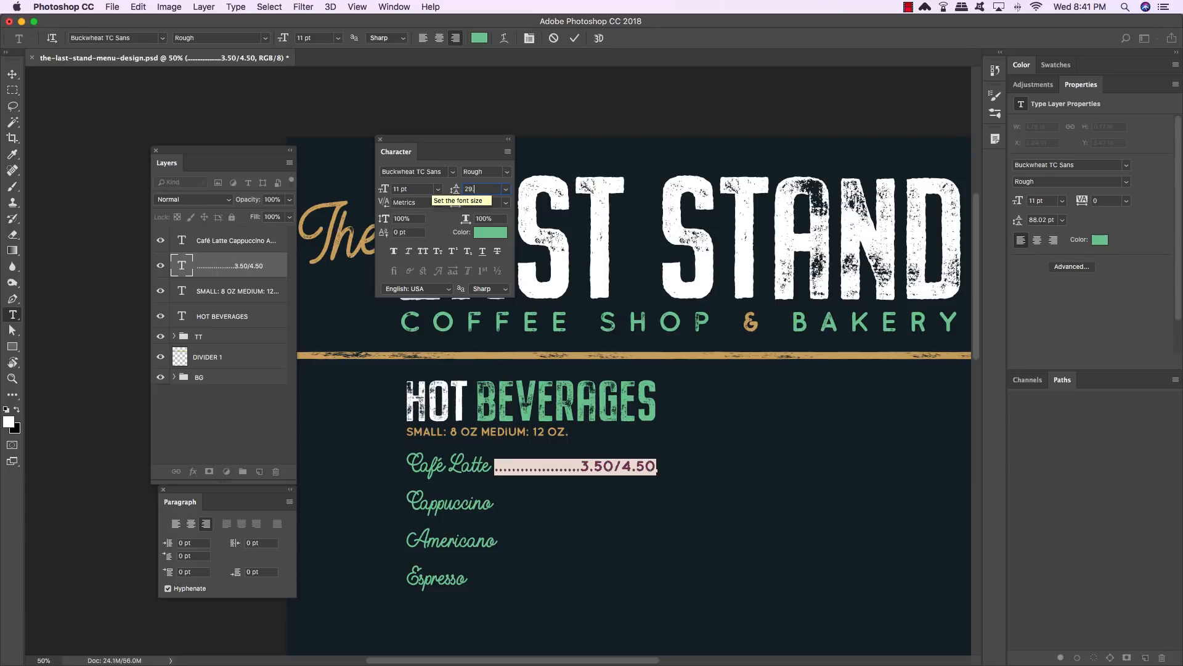
pyautogui.write('.25')
pyautogui.press('Return')
# - Add dotted-leader price lines 3.95/4.95 for Cappuccino and Americano below the first price
pyautogui.click(621, 466)
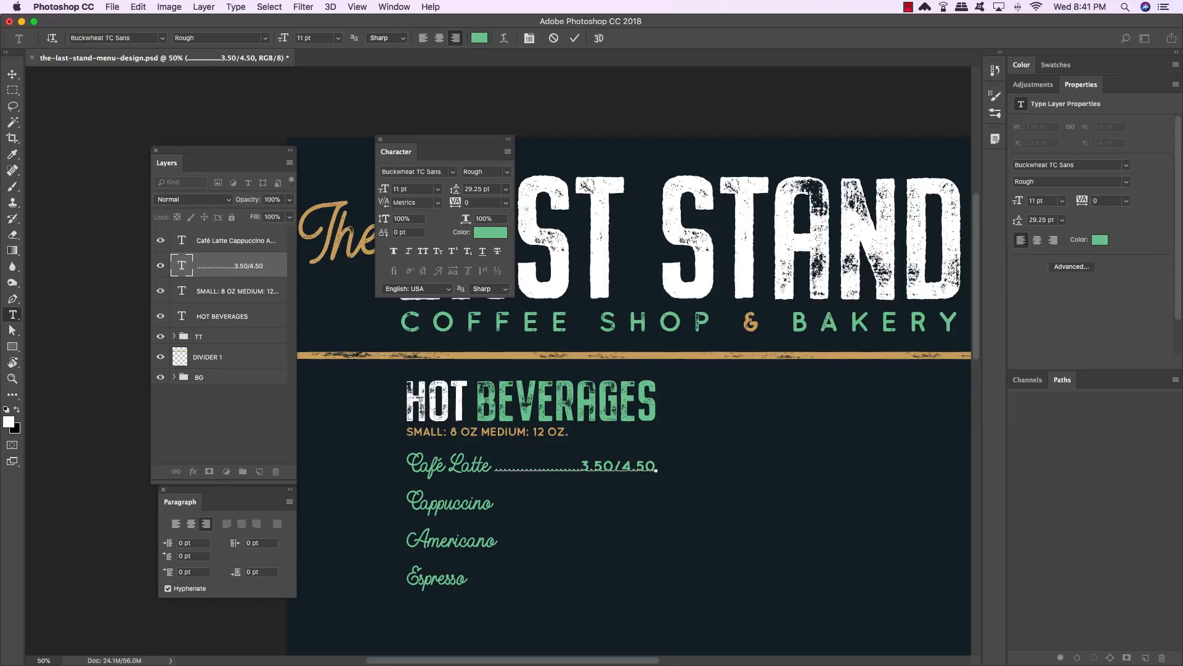
pyautogui.write('................................3.95/4.95')
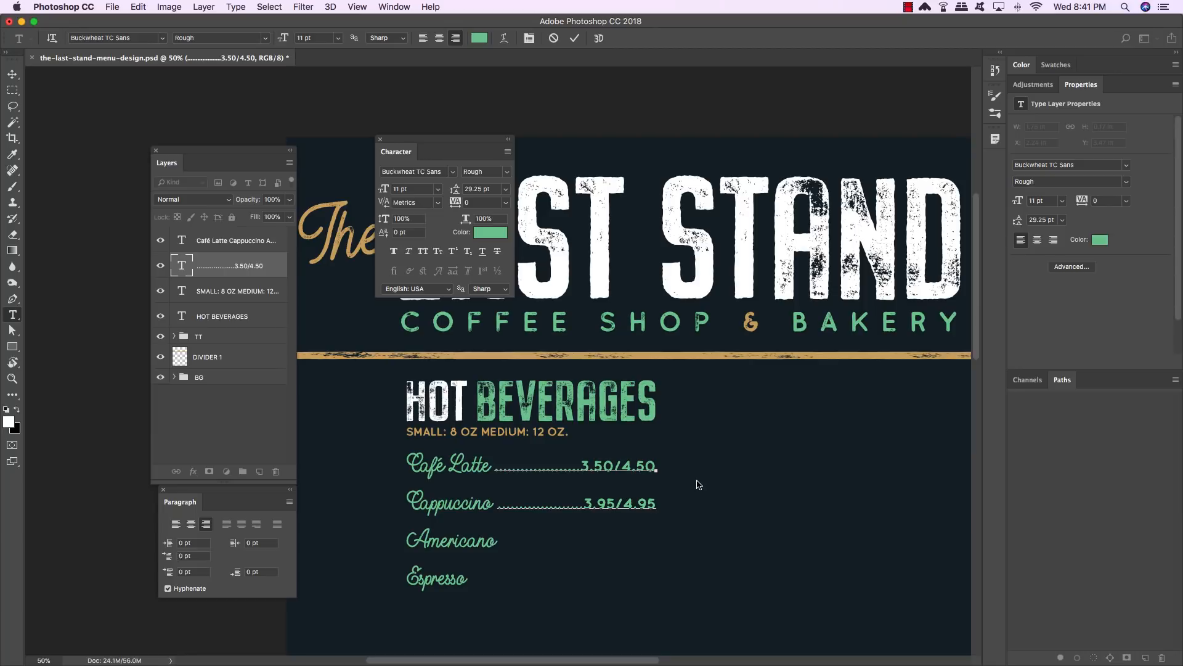
pyautogui.write('.............................3.95/4.95 ')
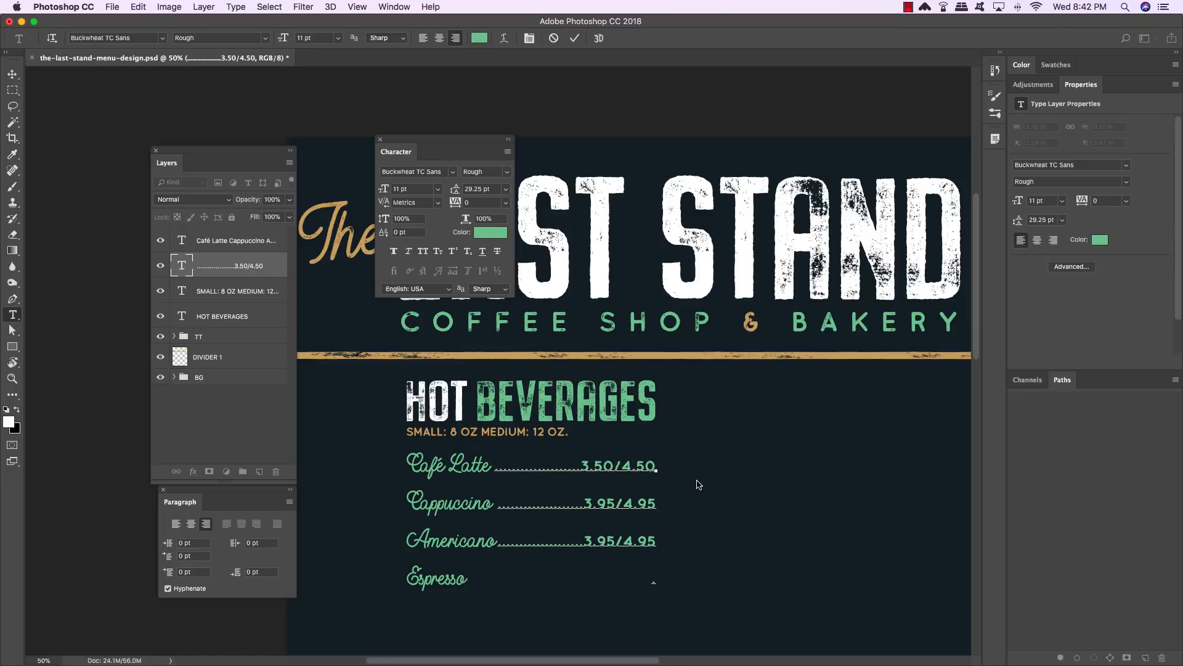
pyautogui.write('.......................4.50/5.50')
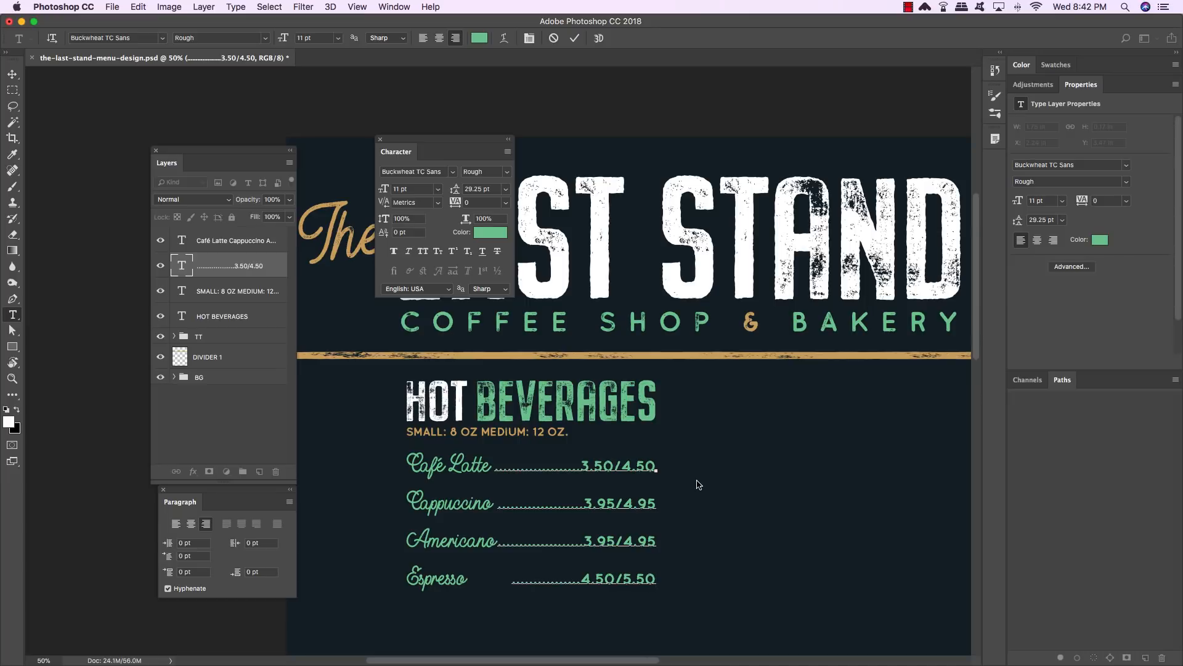
# - Add the Espresso price line 4.50/5.50 with a dotted leader reaching back to the name
pyautogui.hscroll(5, 616, 531)
pyautogui.scroll(3, 616, 531)
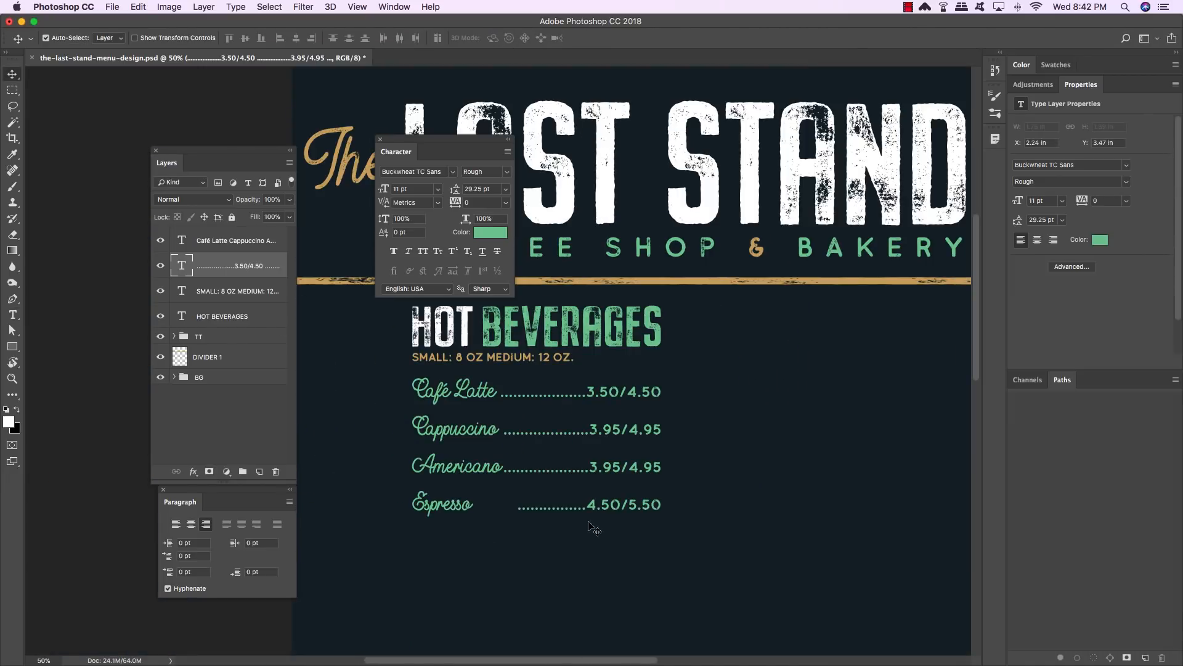
pyautogui.press('t')
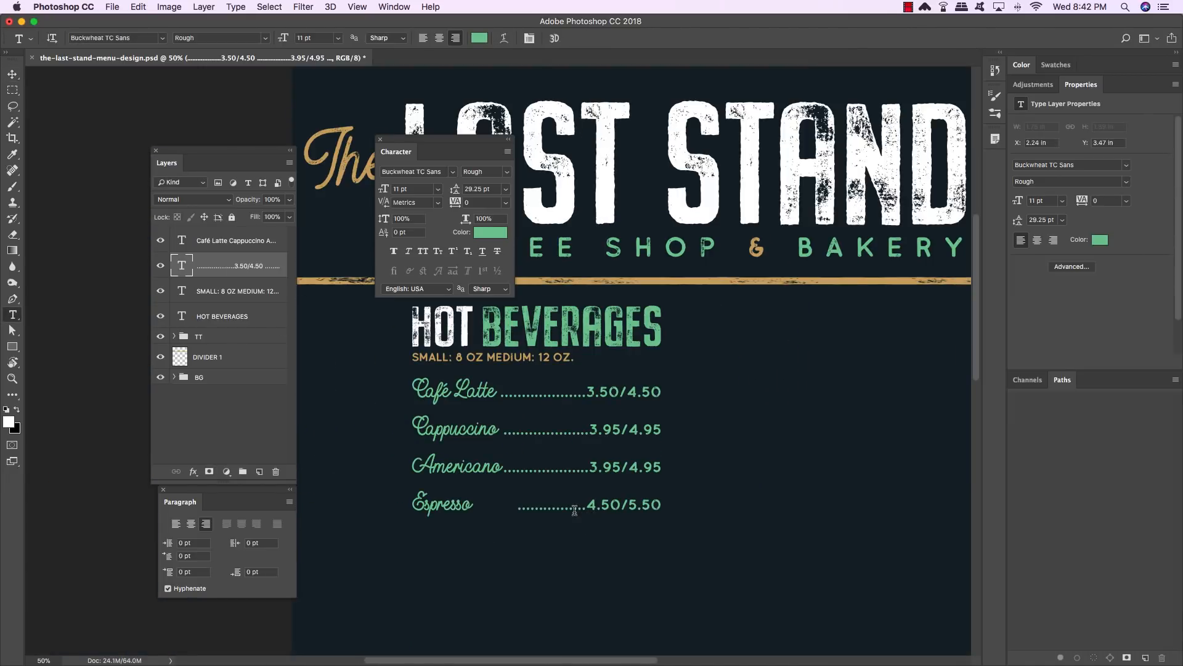
pyautogui.click(570, 505)
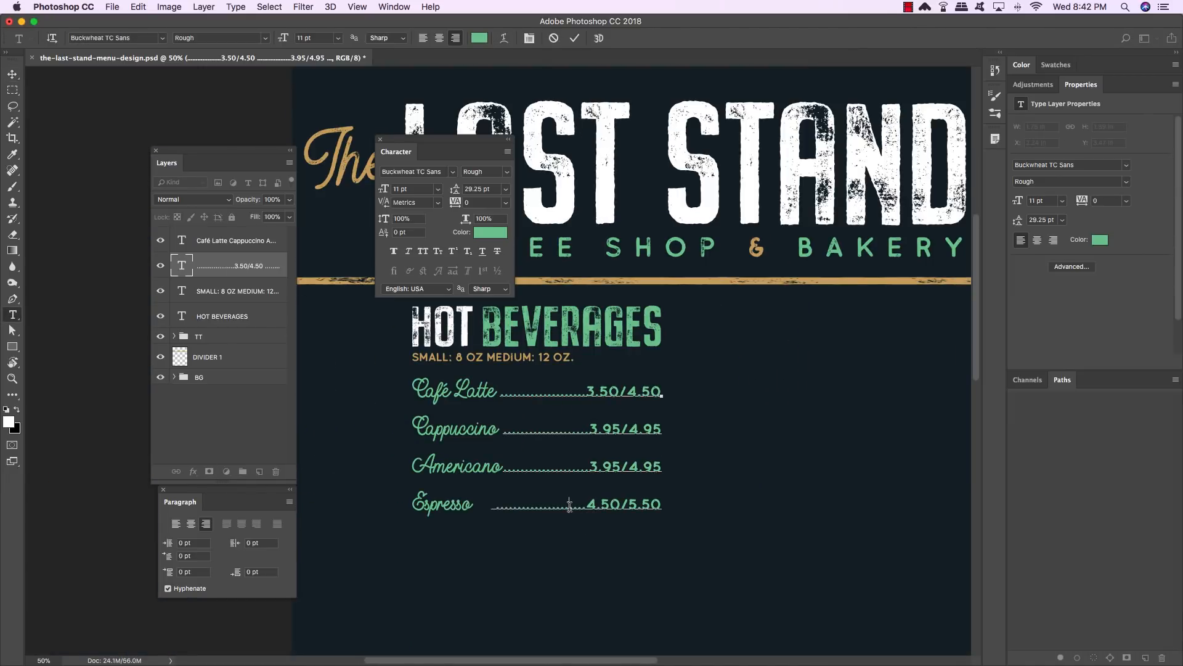
pyautogui.click(12, 75)
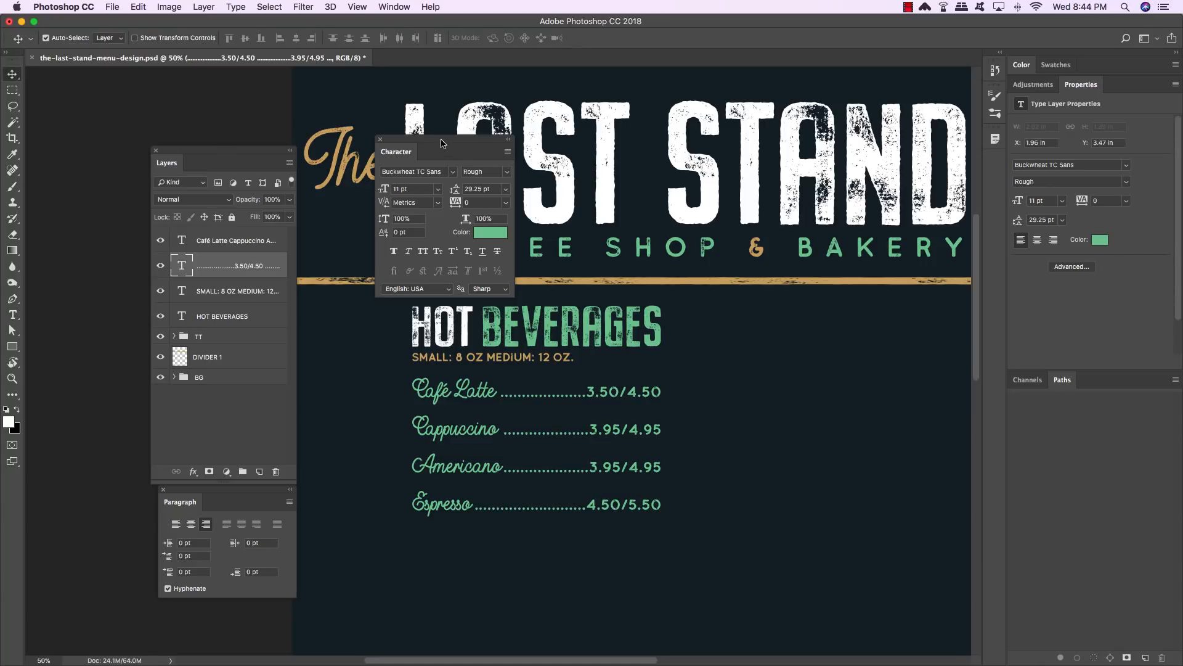
# - Group the four hot beverages text layers and name the group HOT BEVERAGES
pyautogui.moveTo(441, 138); pyautogui.dragTo(831, 204)
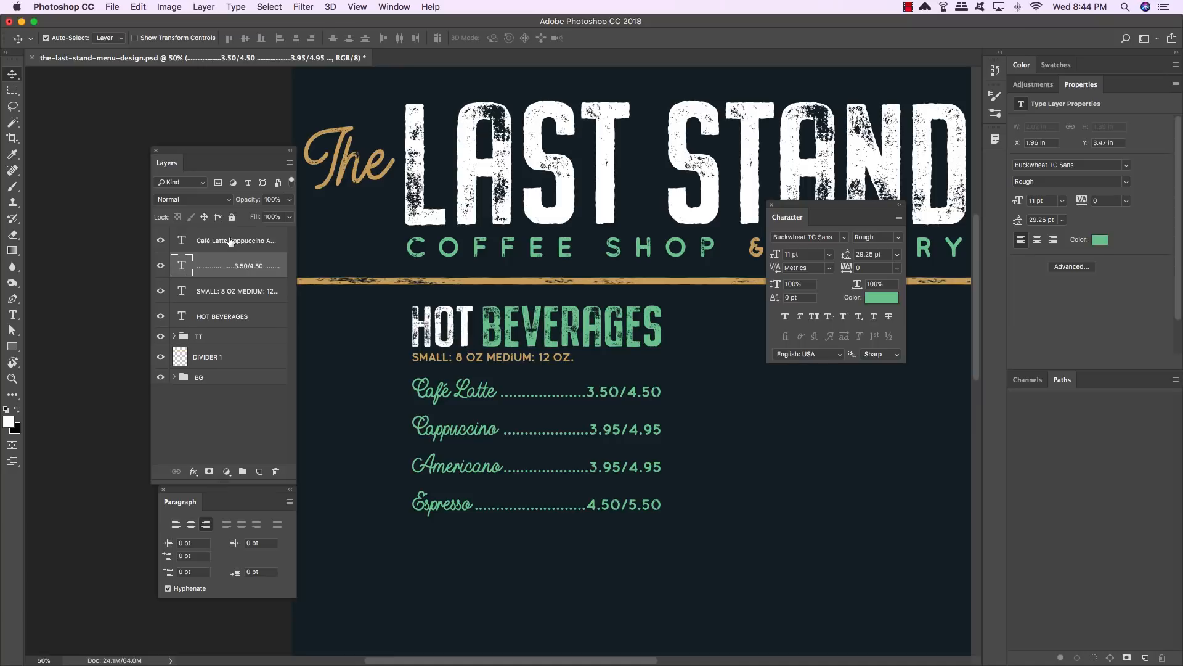
pyautogui.click(231, 241)
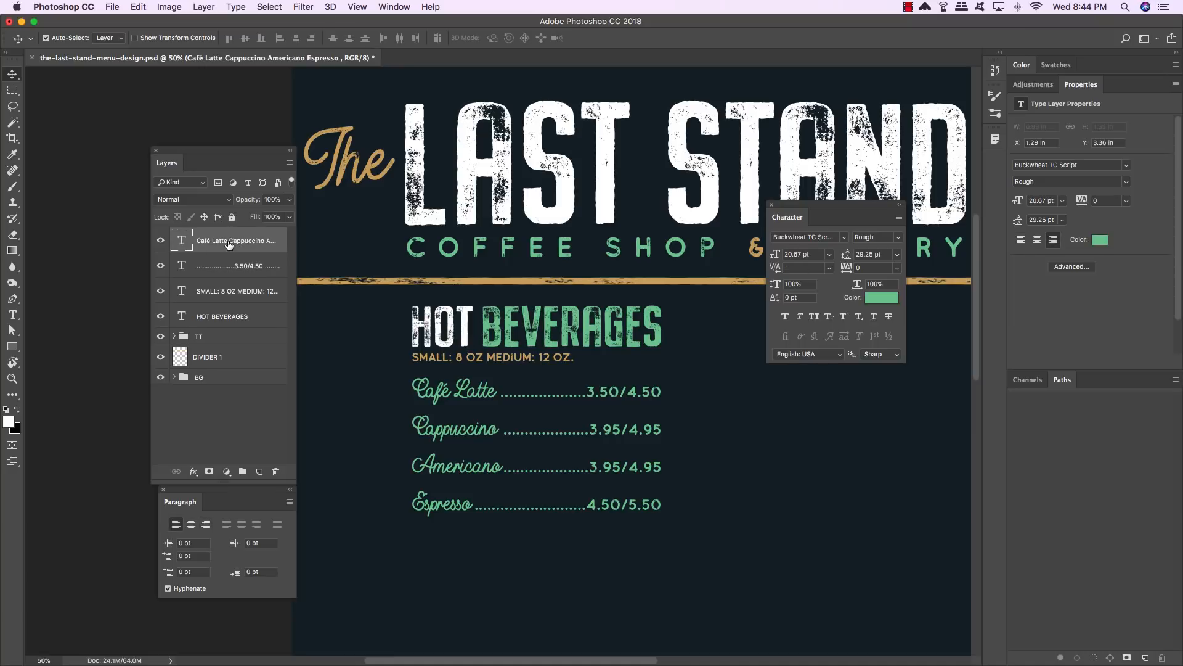
pyautogui.keyDown('shift'); pyautogui.click(240, 316); pyautogui.keyUp('shift')
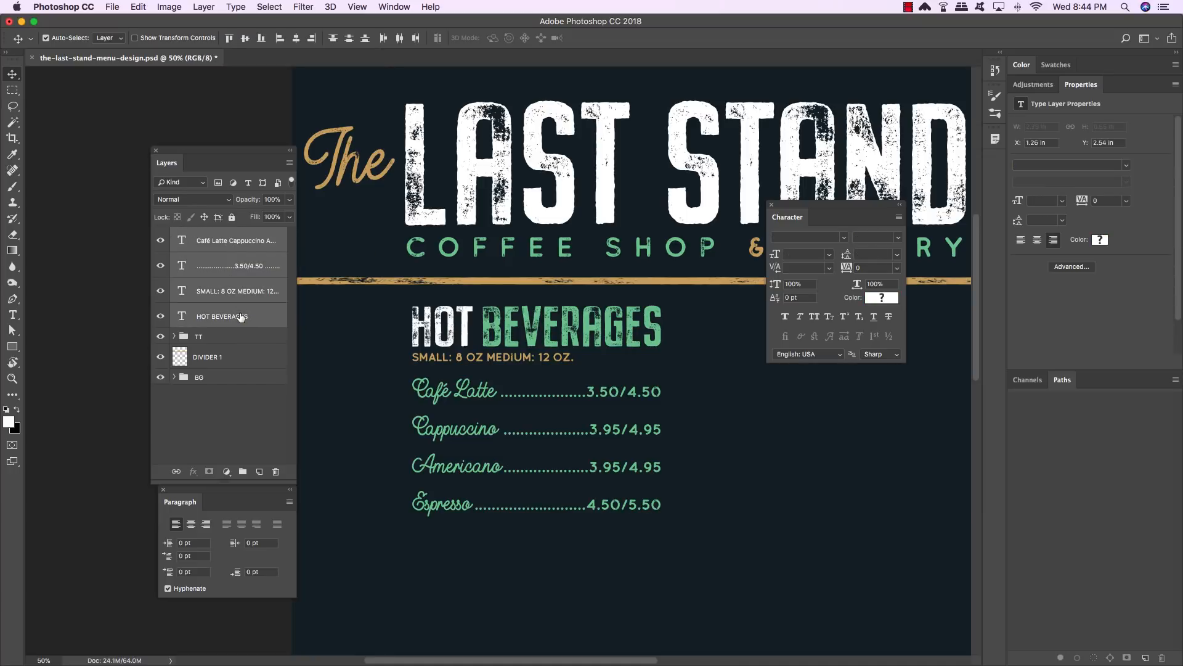
pyautogui.press('super+g')
pyautogui.doubleClick(205, 234)
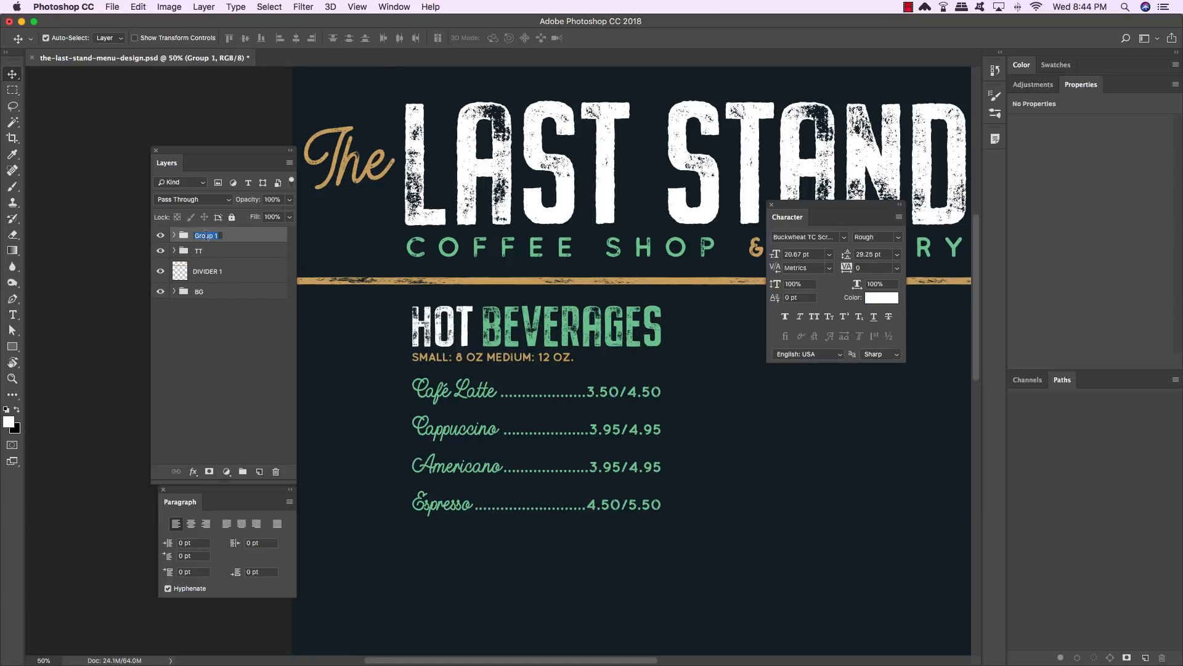
pyautogui.write('HOT BEVERAGES')
pyautogui.press('Return')
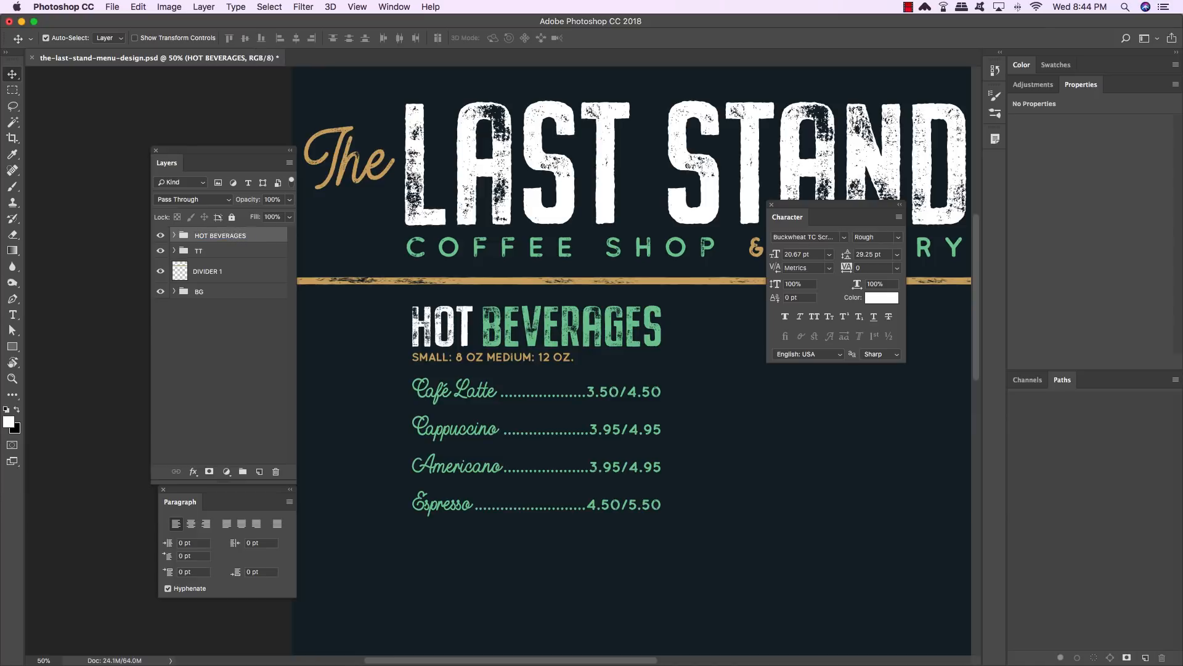
# - Reorder the layers inside the group: heading first, then the size line, drink names and prices
pyautogui.click(174, 235)
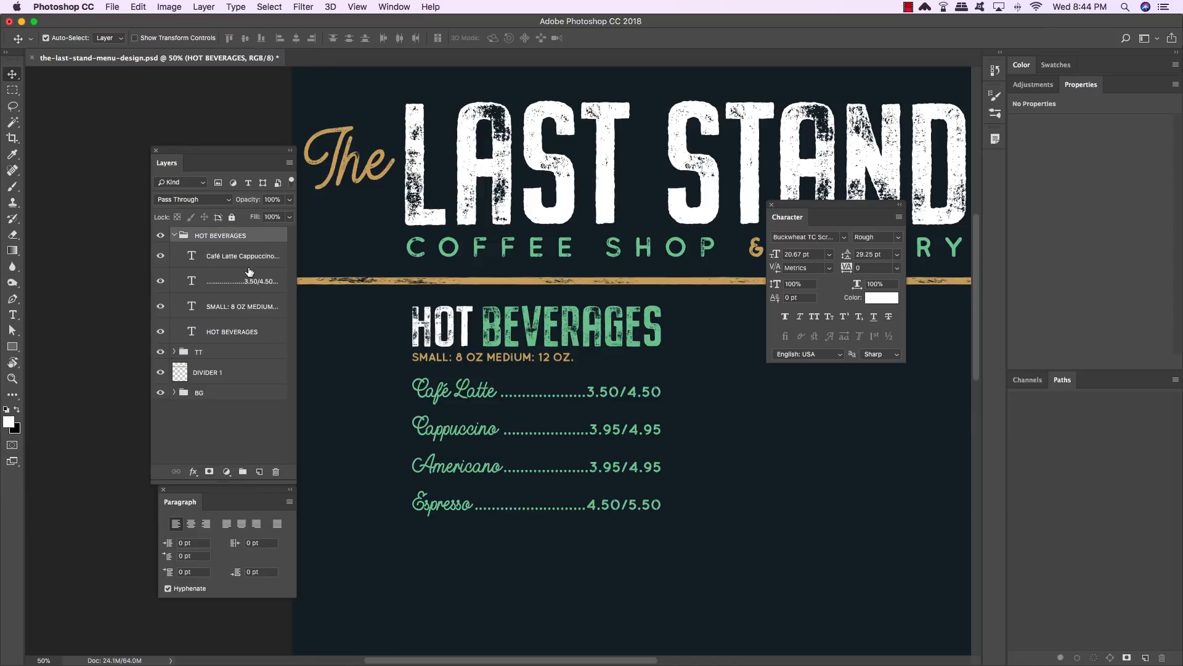
pyautogui.moveTo(245, 335); pyautogui.dragTo(246, 251)
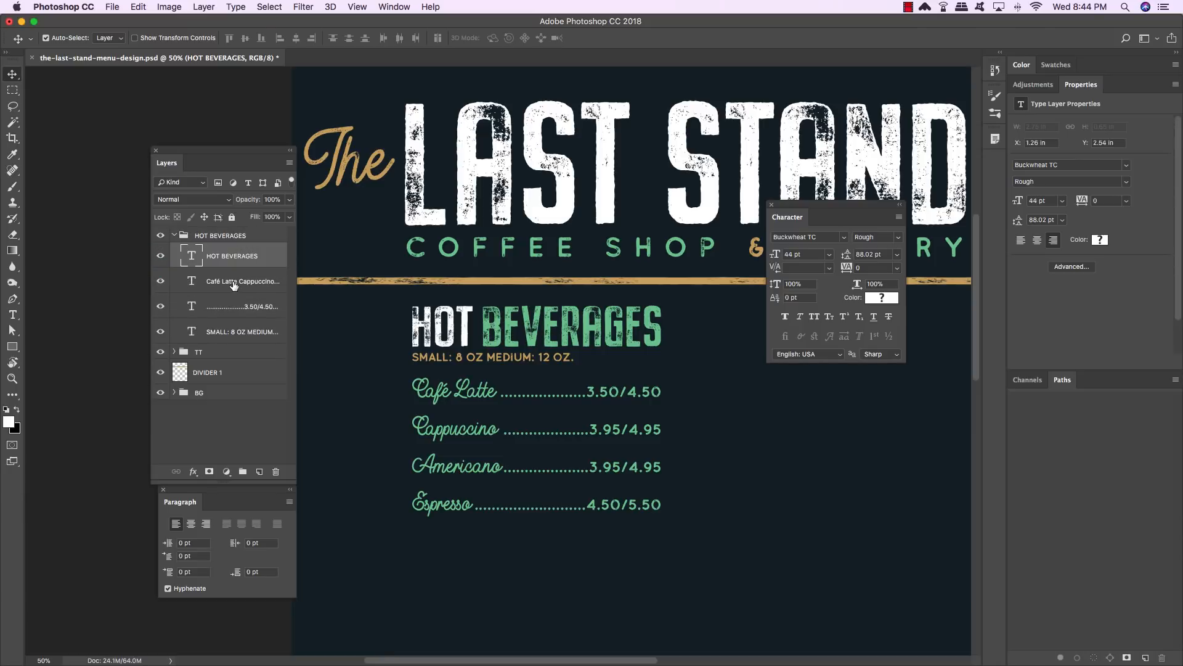
pyautogui.click(234, 283)
pyautogui.moveTo(244, 335); pyautogui.dragTo(239, 281)
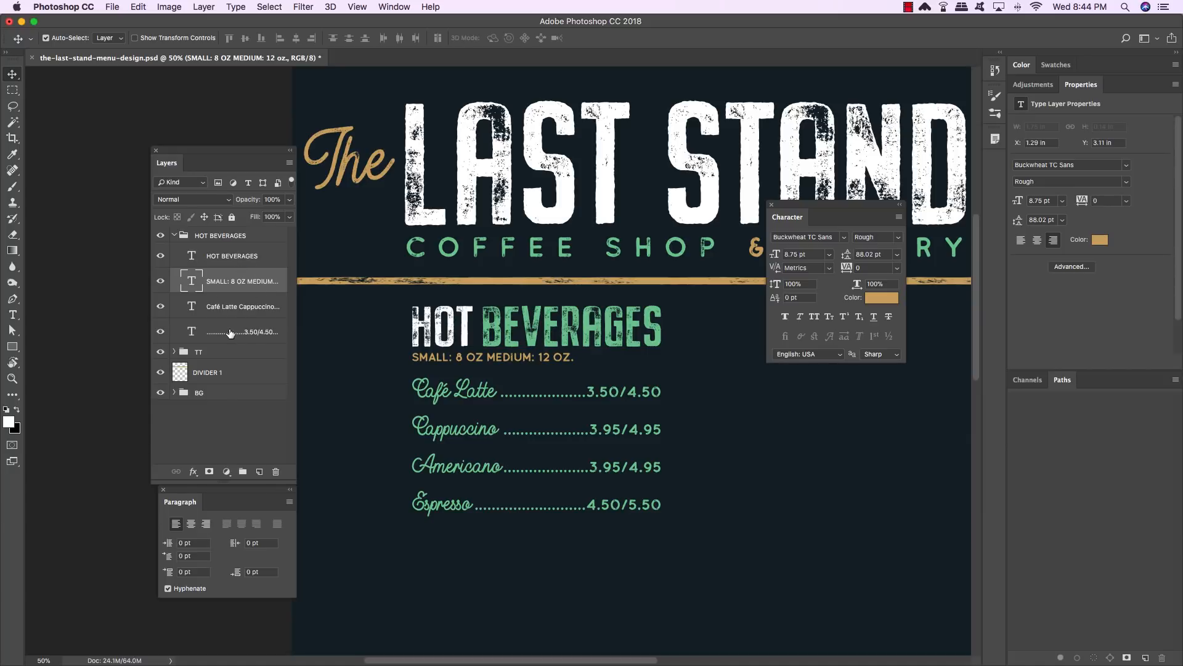
pyautogui.click(261, 336)
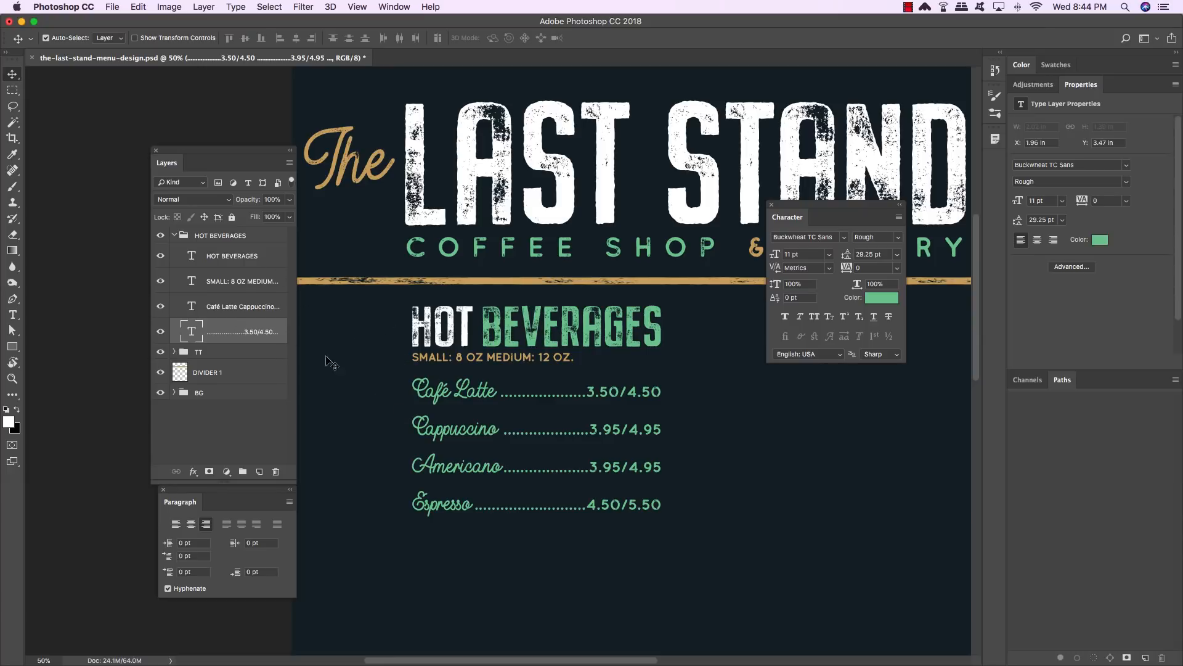
pyautogui.click(175, 235)
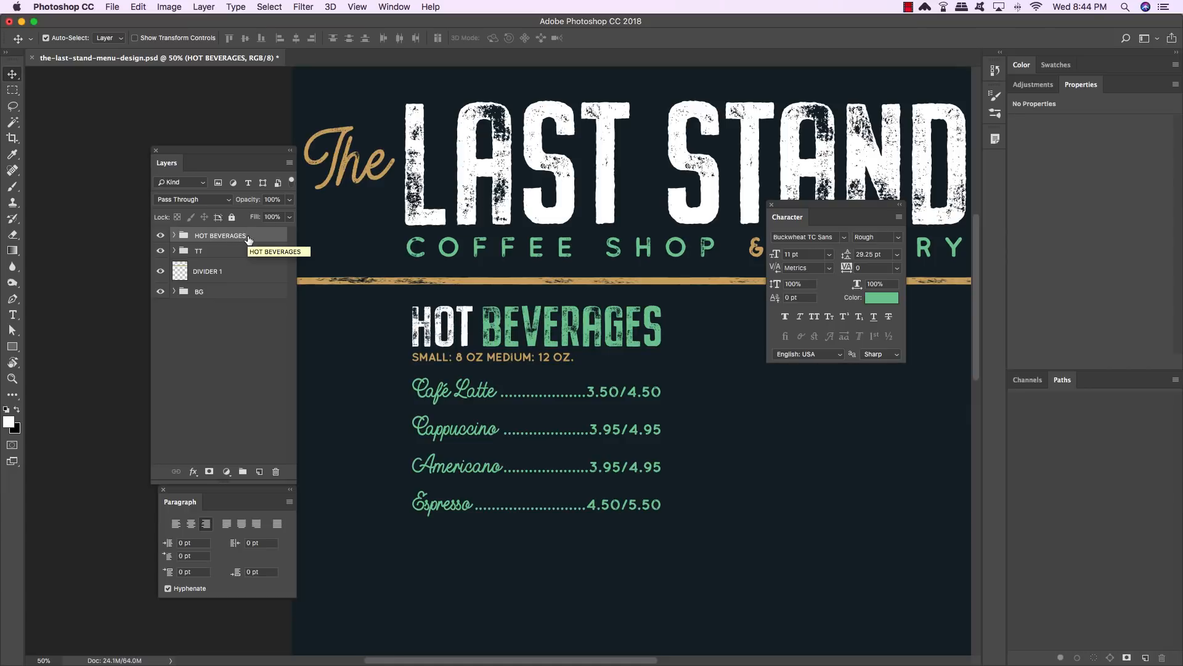
# - Duplicate the HOT BEVERAGES group and move the copy to the right, to about X 1770 px
pyautogui.press('super+j')
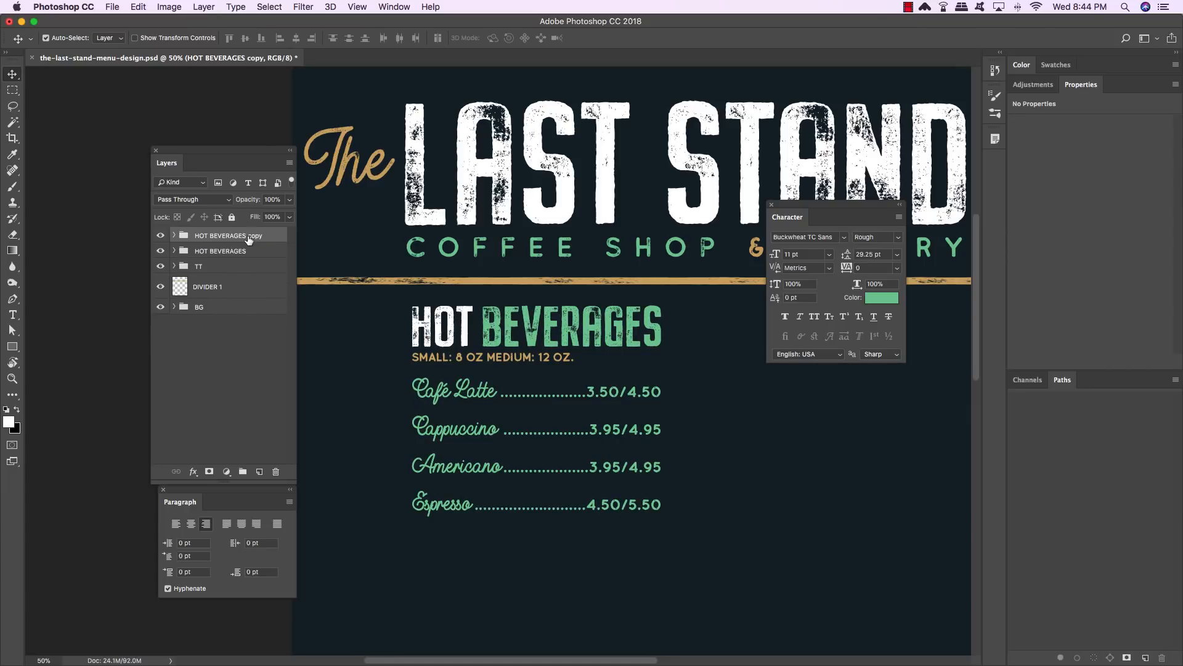
pyautogui.press('super+bracketleft')
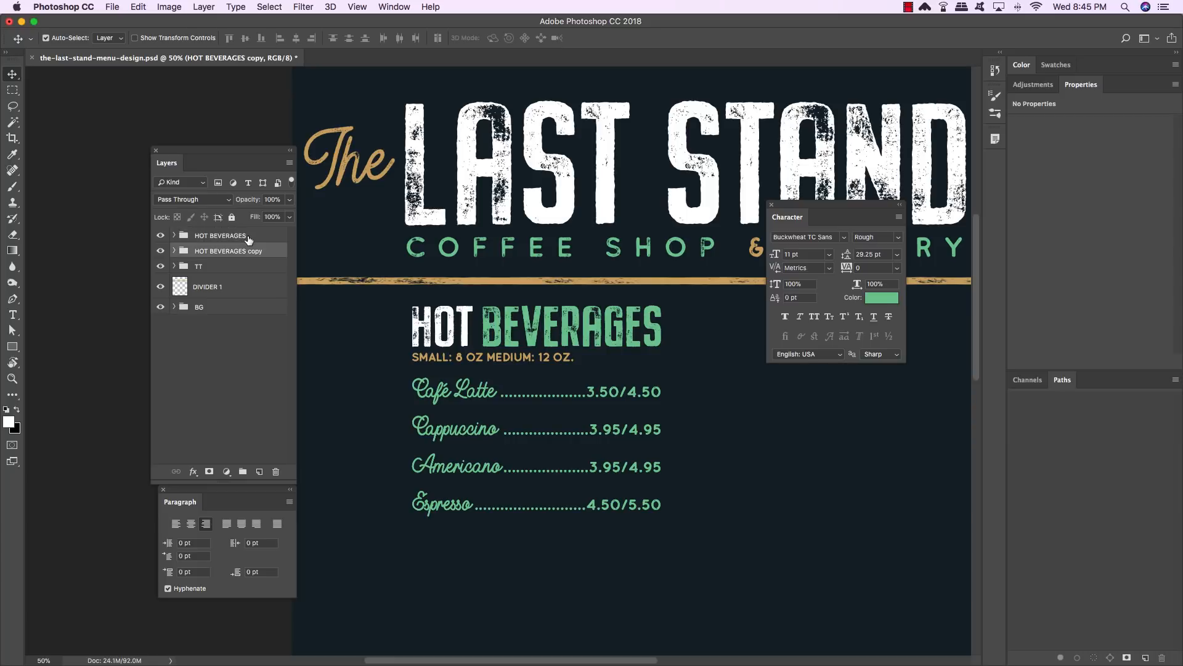
pyautogui.press('super+t')
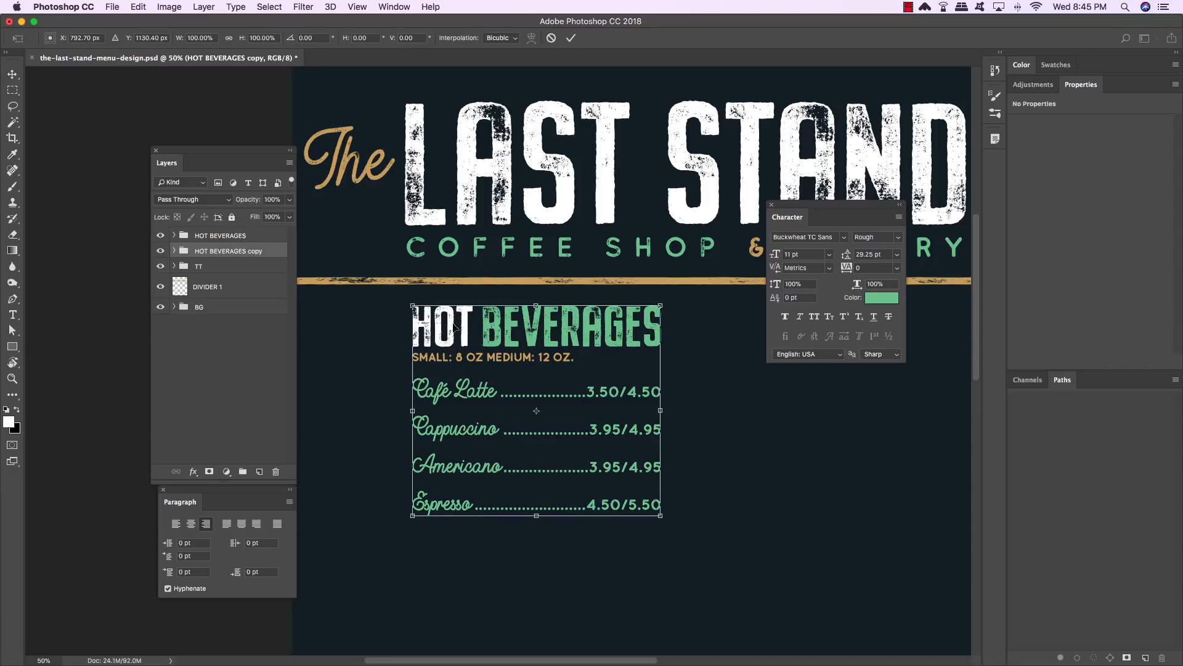
pyautogui.moveTo(437, 342); pyautogui.dragTo(483, 323)
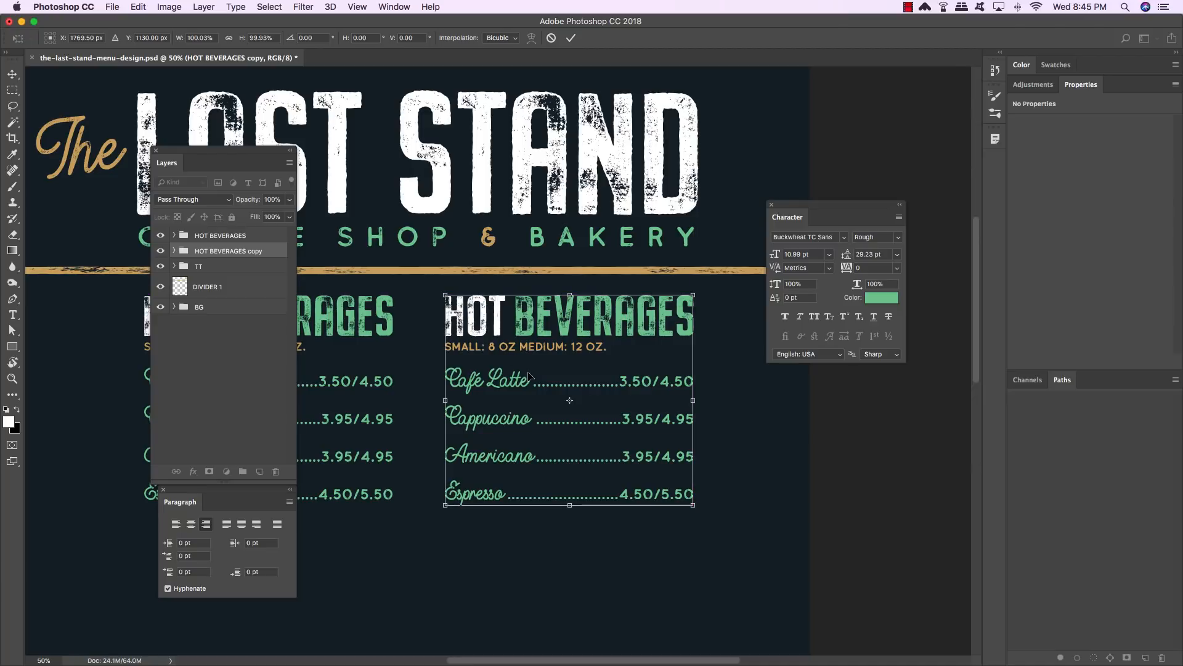
pyautogui.press('Return')
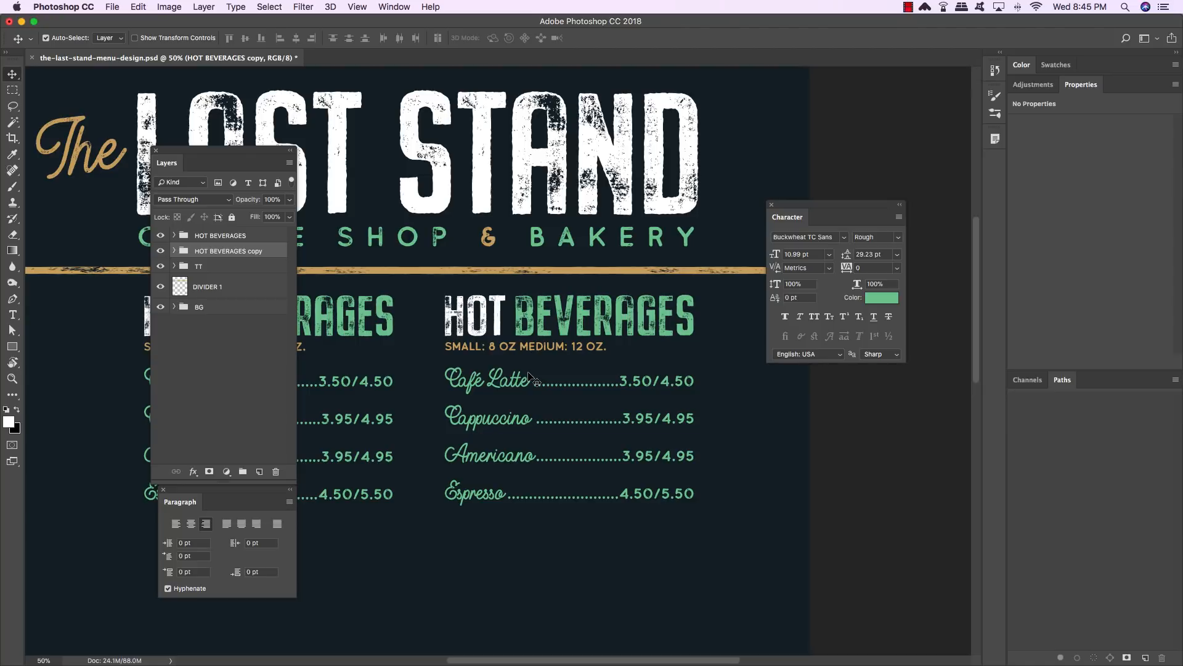
# - Rename the duplicated group COLD BEVERAGES
pyautogui.press('t')
pyautogui.doubleClick(240, 251)
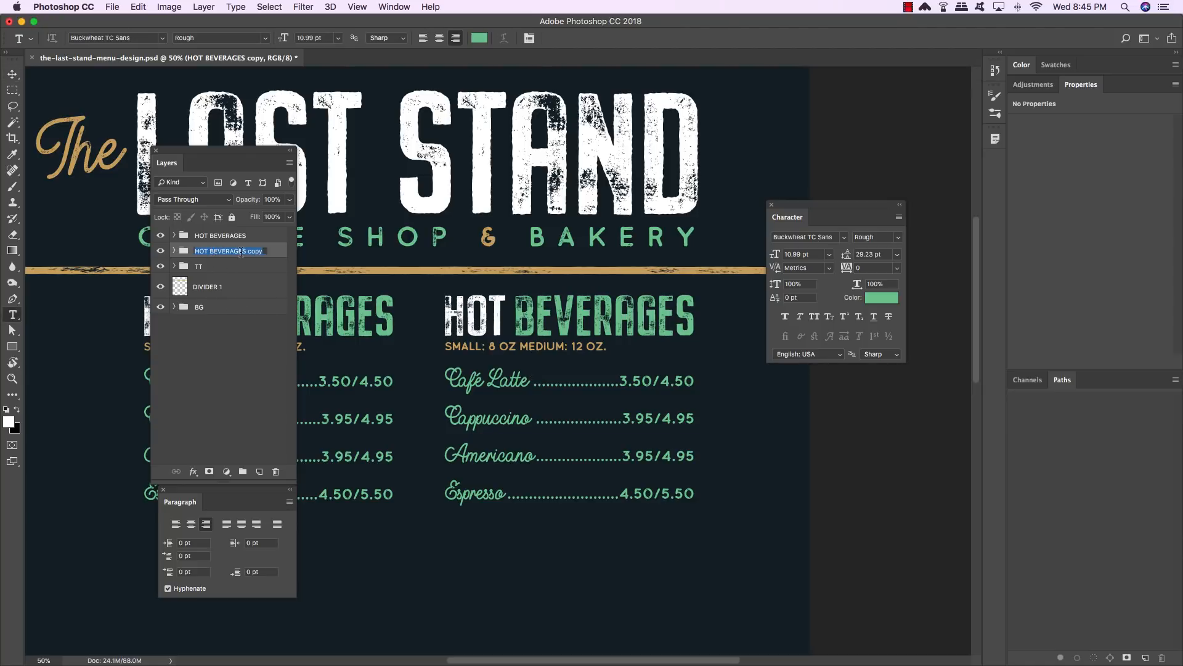
pyautogui.write('COLD BER')
pyautogui.press('BackSpace')
pyautogui.write('VER')
pyautogui.press('BackSpace')
pyautogui.write('RAGES')
pyautogui.press('Return')
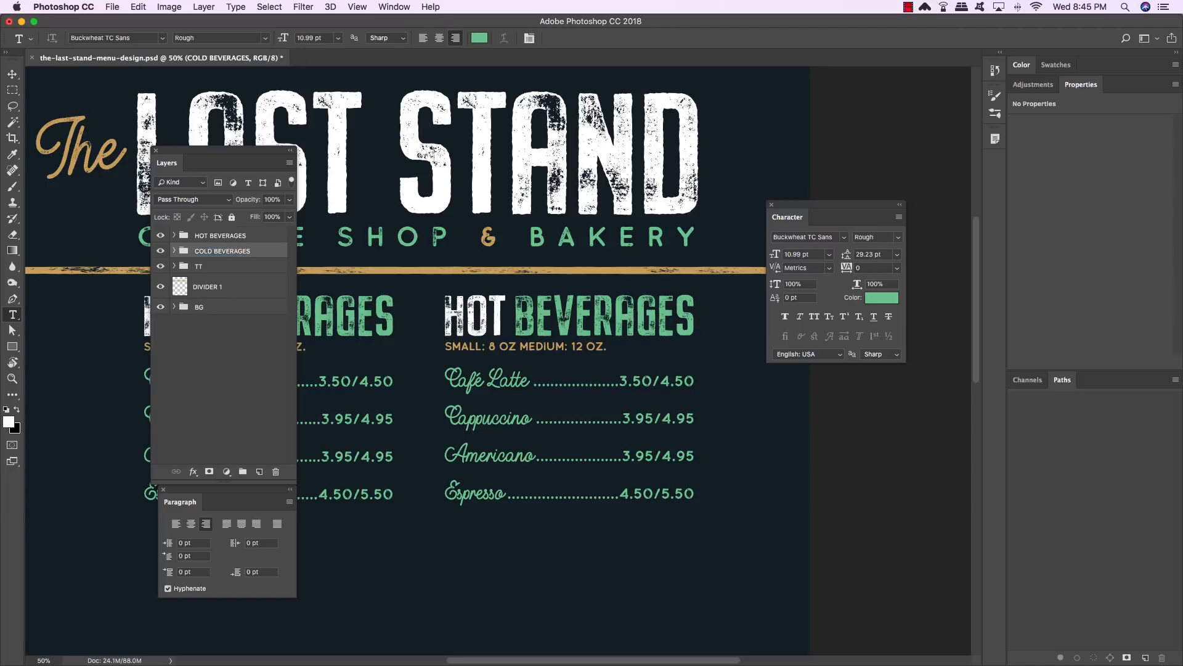
# - Change the word HOT in the copied heading to COLD
pyautogui.click(174, 250)
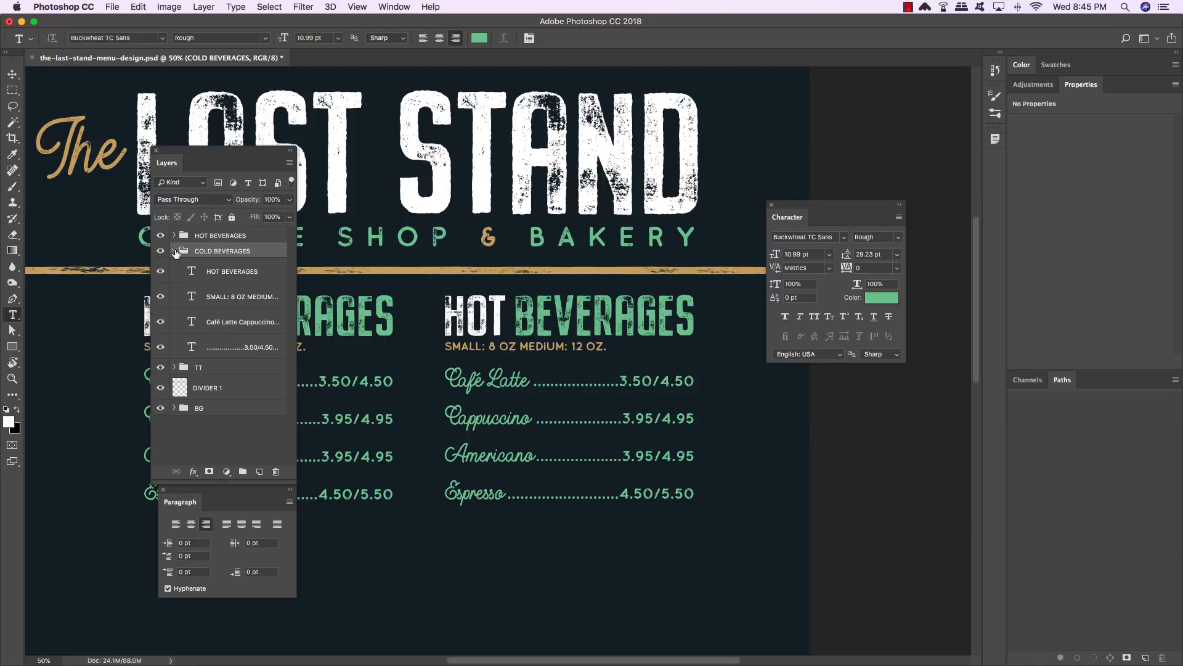
pyautogui.moveTo(241, 155); pyautogui.dragTo(200, 133)
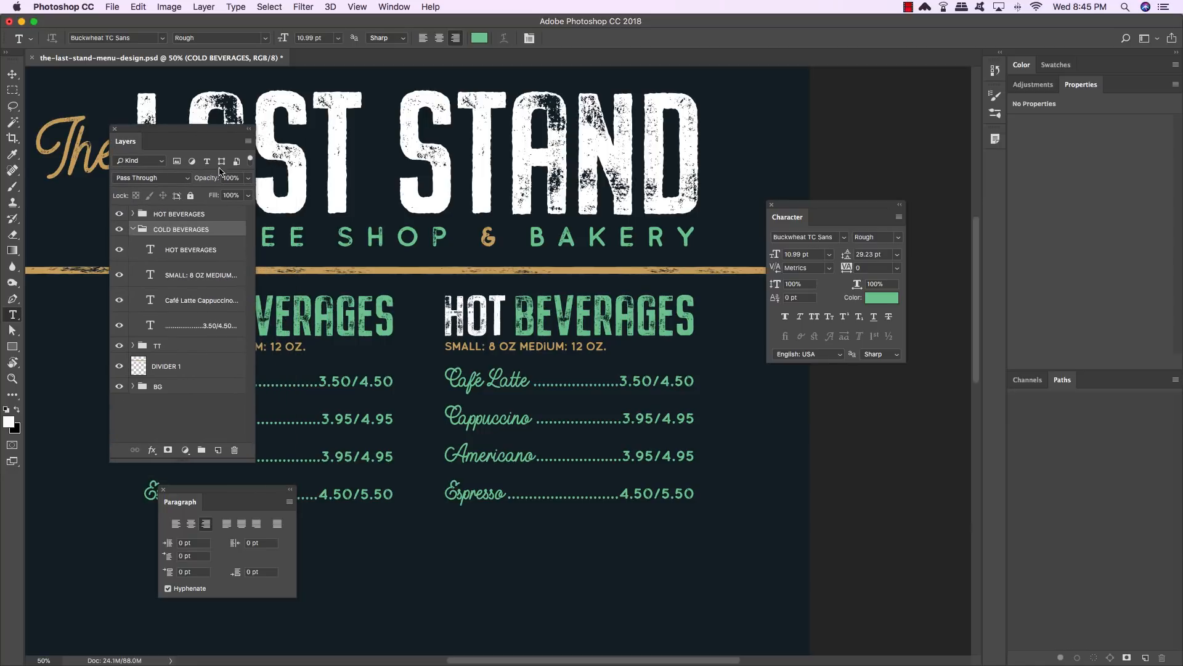
pyautogui.doubleClick(496, 318)
pyautogui.write('COLD')
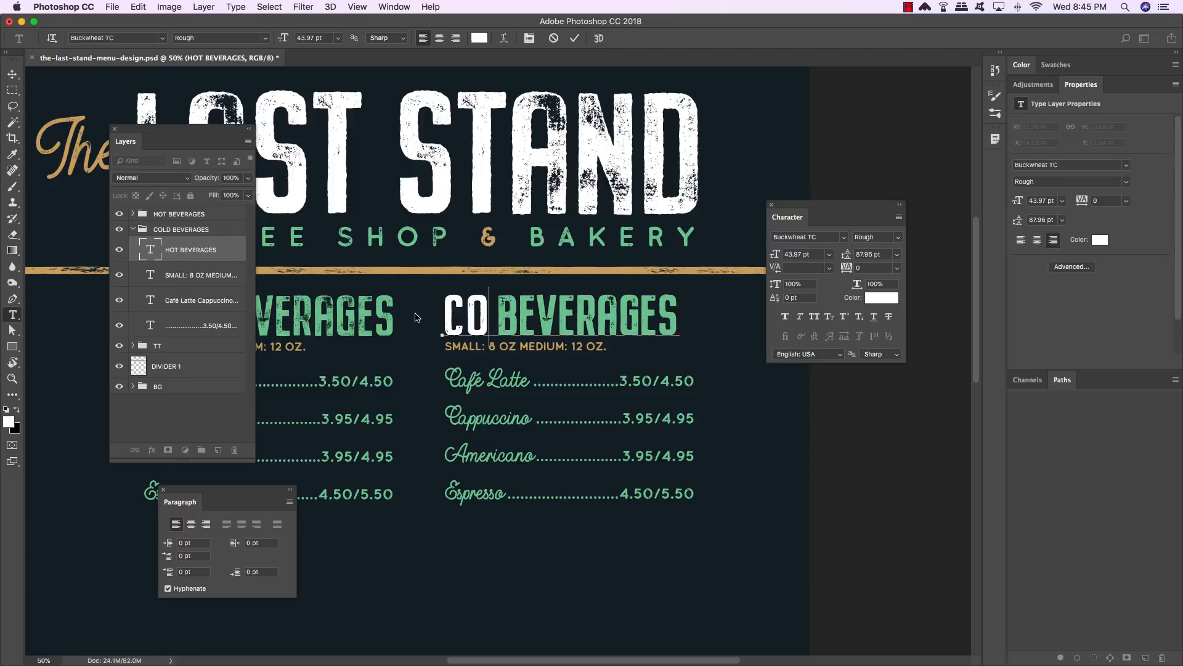
# - Tighten the kerning between the letters of COLD to -20 and commit the text
pyautogui.press('Left')
pyautogui.hotkey('alt', 'Left')
pyautogui.hotkey('alt', 'Left')
pyautogui.press('Left')
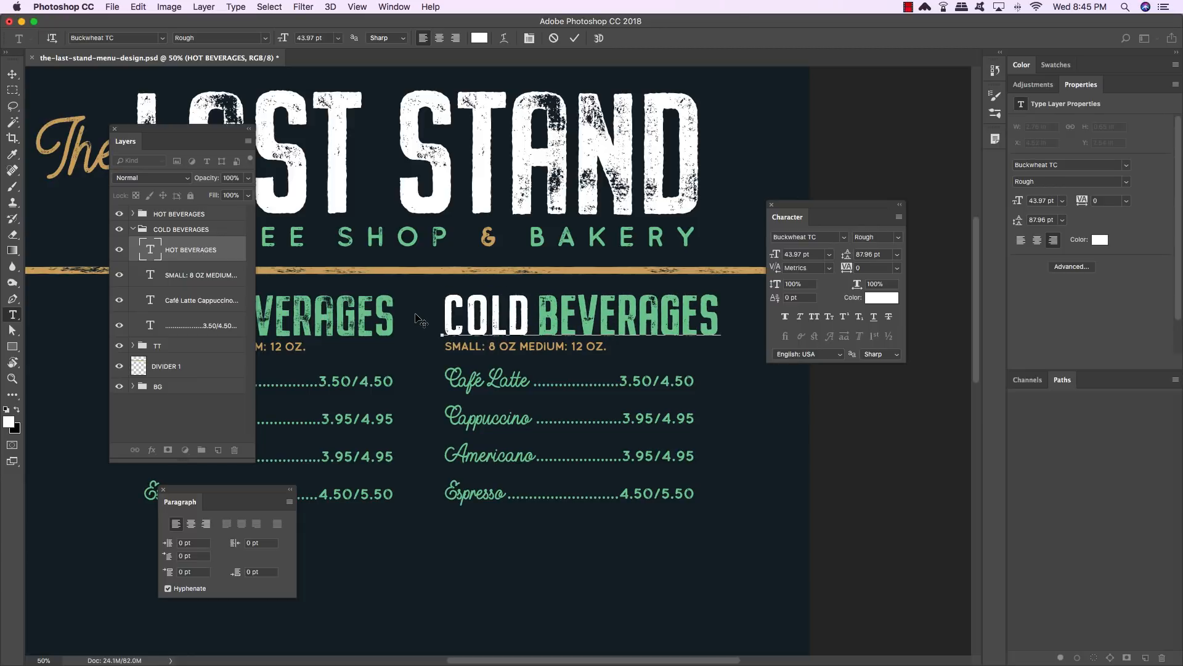
pyautogui.hotkey('alt', 'Left')
pyautogui.hotkey('alt', 'Left')
pyautogui.press('Left')
pyautogui.hotkey('alt', 'Left')
pyautogui.press('Right')
pyautogui.hotkey('alt', 'Right')
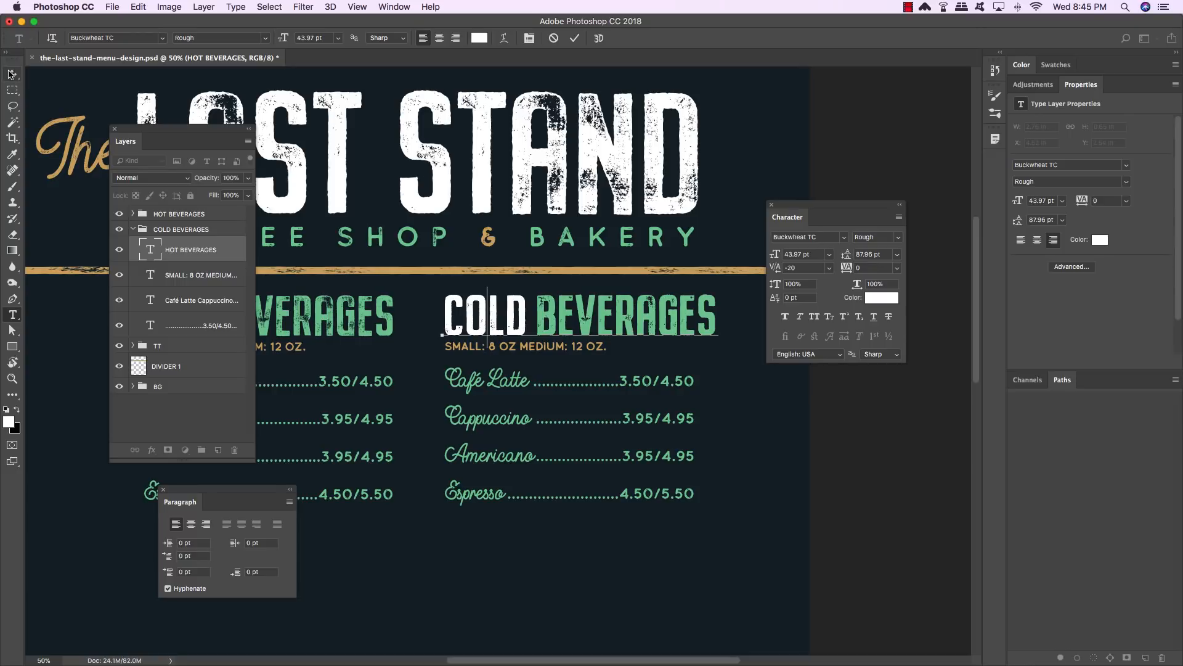
pyautogui.press('super+Return')
pyautogui.press('v')
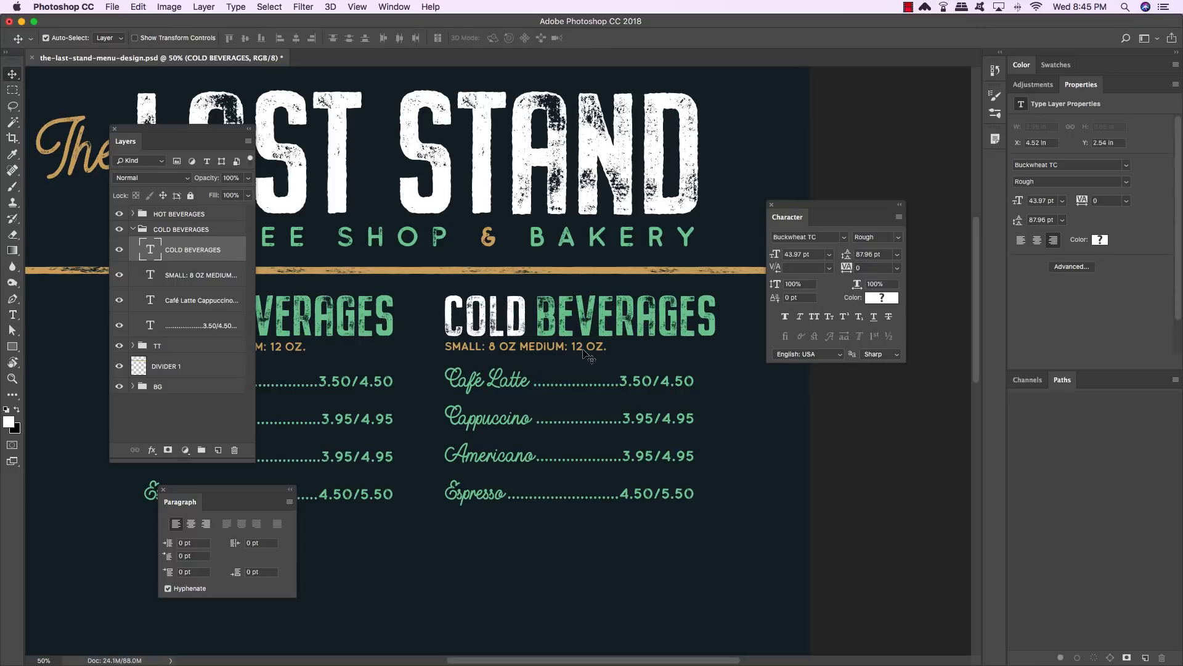
# - Hide the cold column's price layer and prefix the first cold drink with Iced, making Iced Café Latte
pyautogui.click(206, 326)
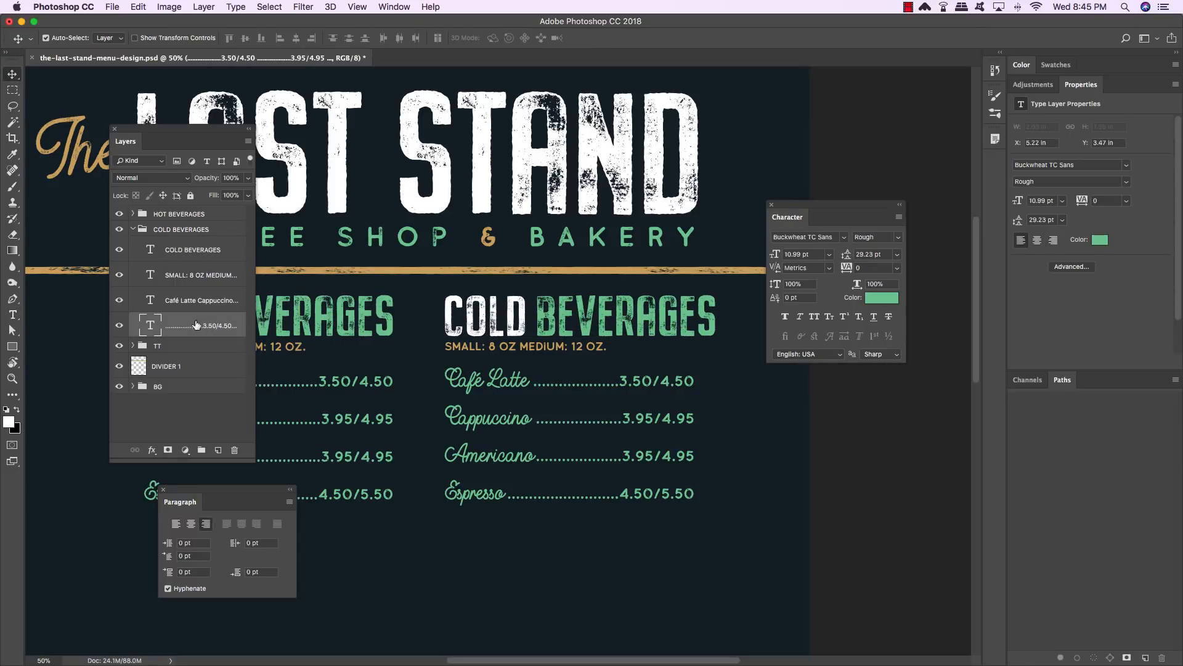
pyautogui.click(119, 326)
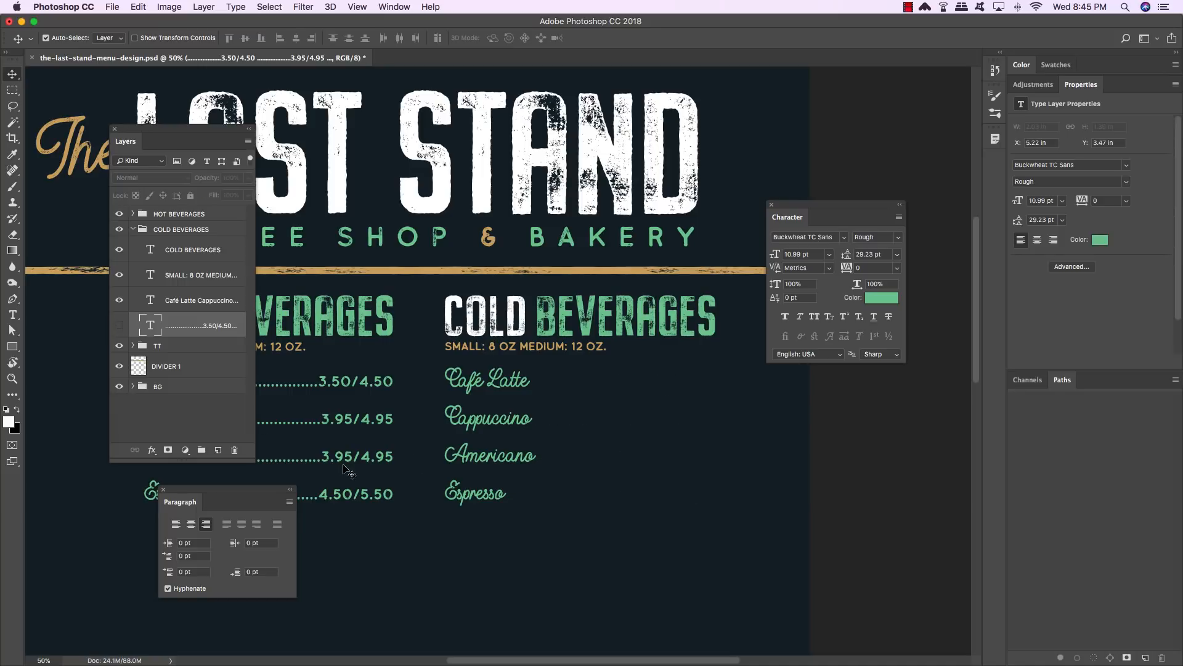
pyautogui.press('t')
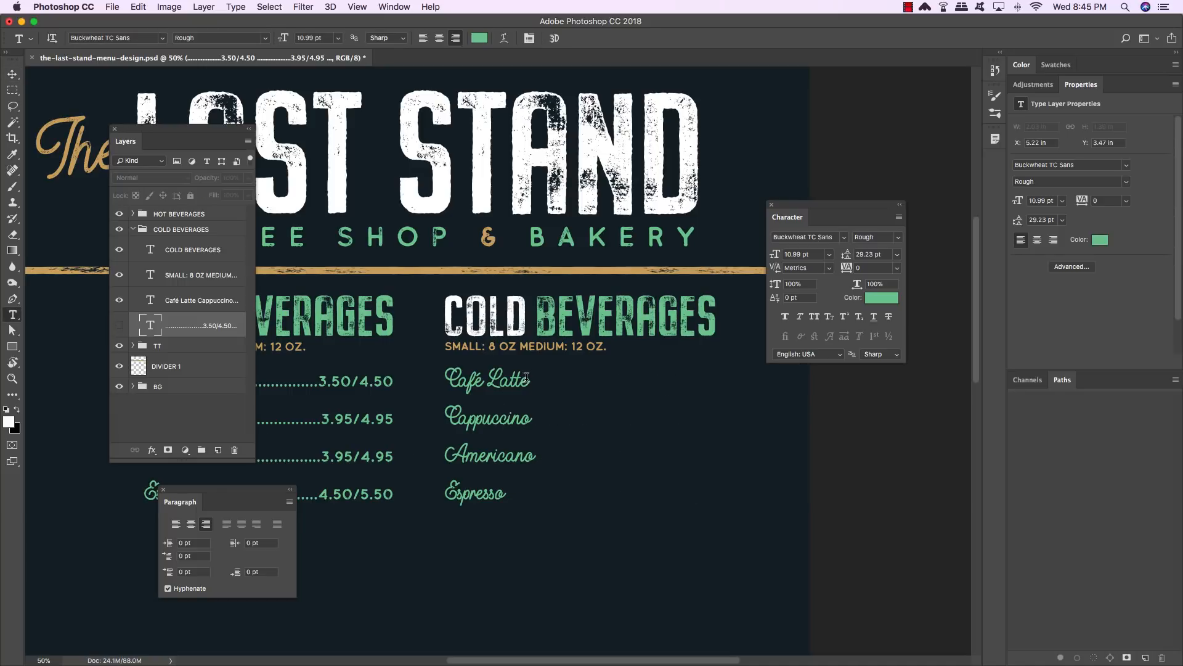
pyautogui.click(461, 377)
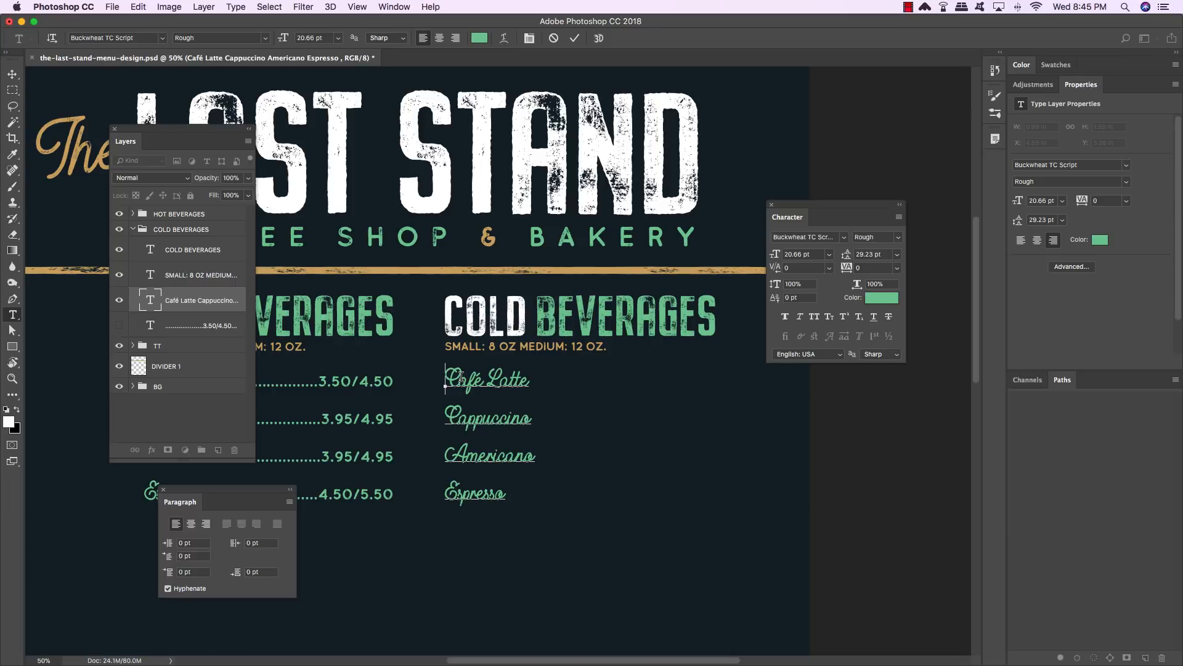
pyautogui.write('Iced')
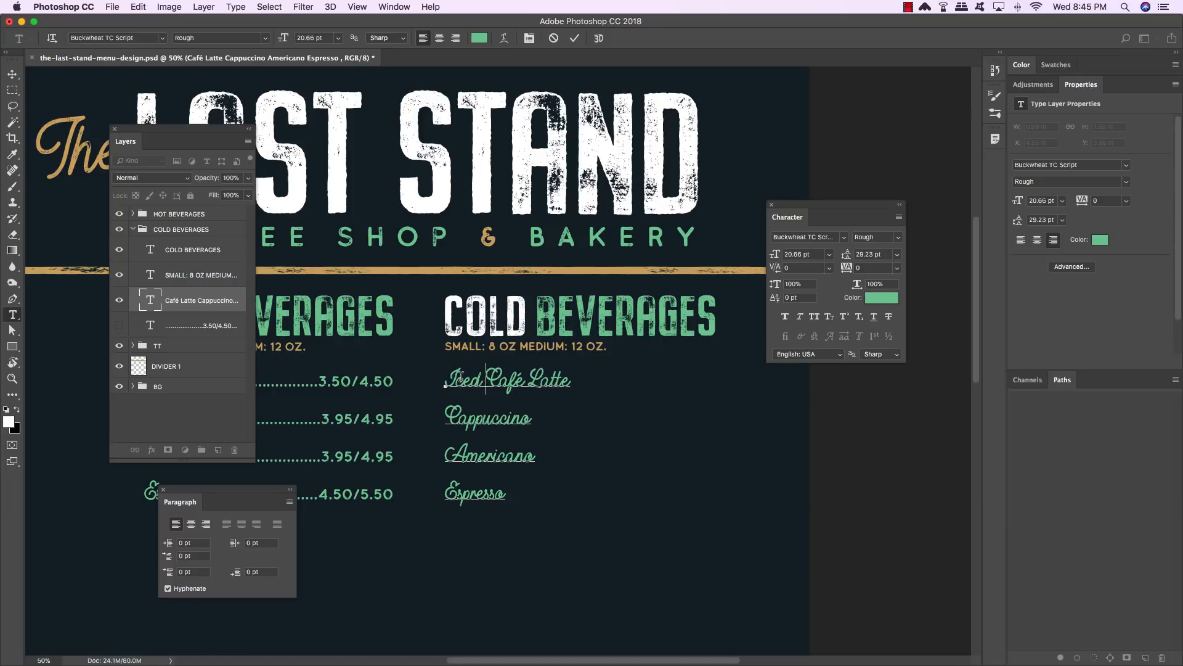
# - Replace Cappuccino with Iced Coffee in the cold drink list
pyautogui.moveTo(445, 418); pyautogui.dragTo(534, 418)
pyautogui.write('I')
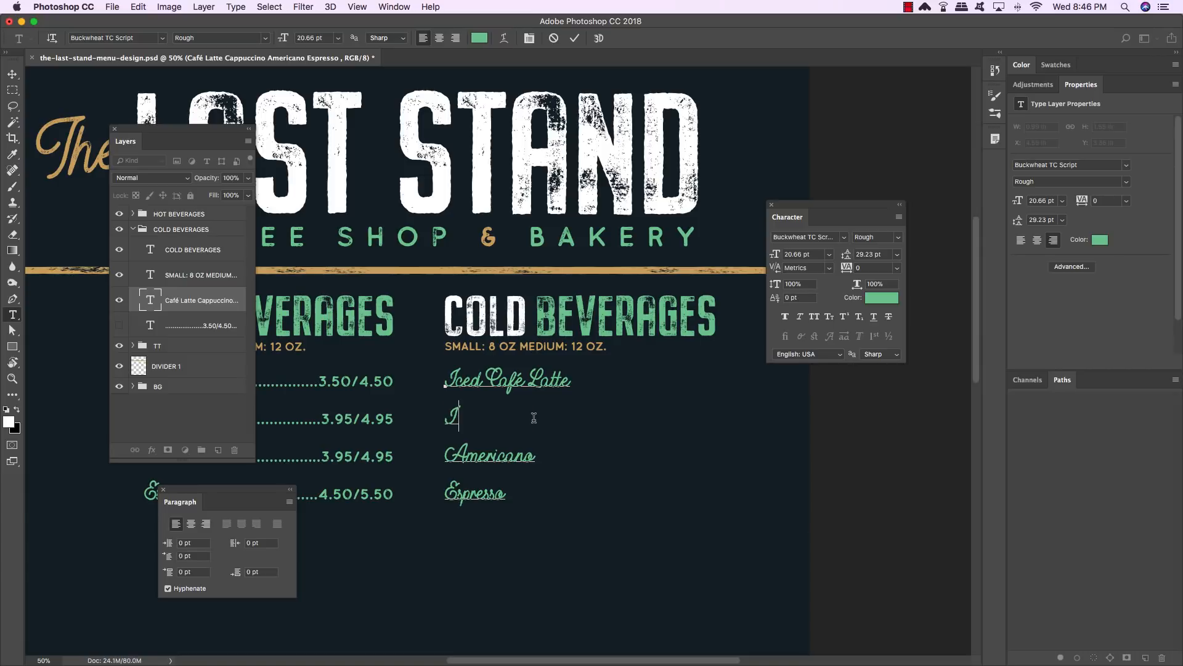
pyautogui.write('ced Caffee')
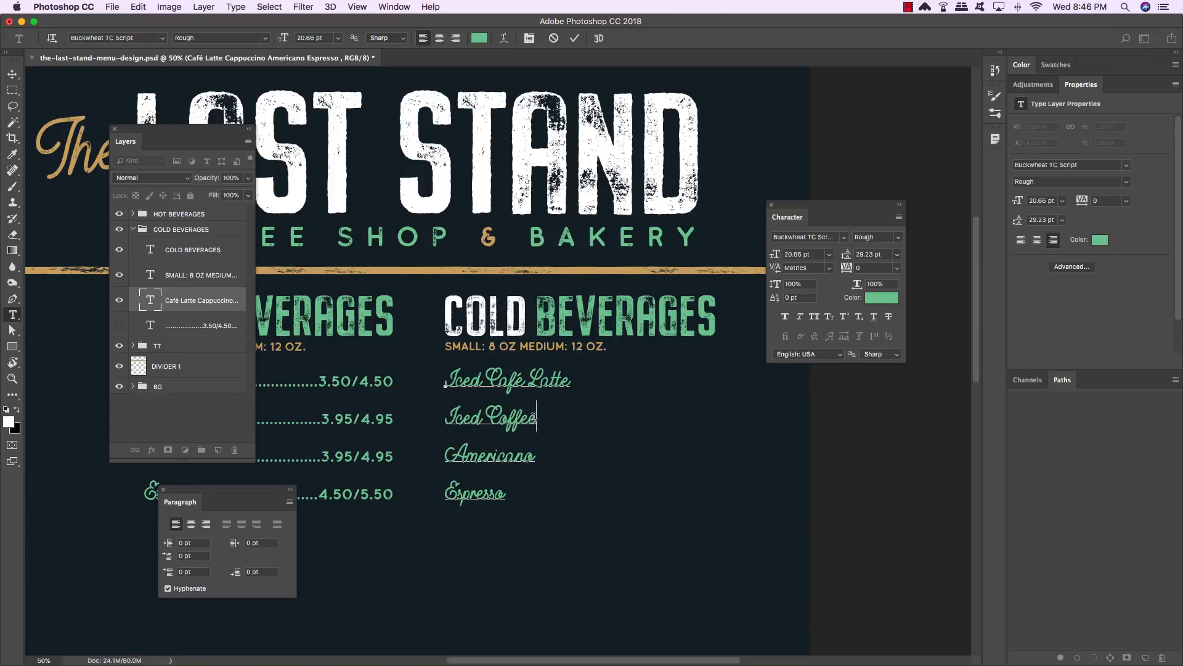
# - Replace Americano with Iced Cappuccino in the cold drink list
pyautogui.moveTo(535, 455); pyautogui.dragTo(429, 451)
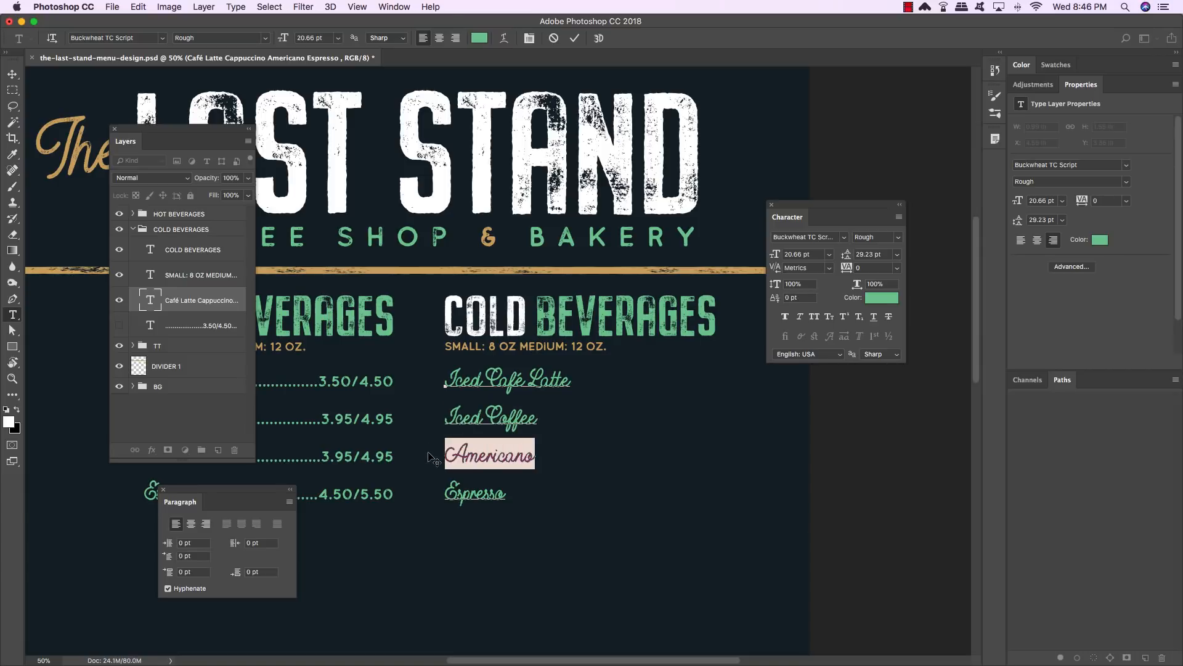
pyautogui.write('ICE')
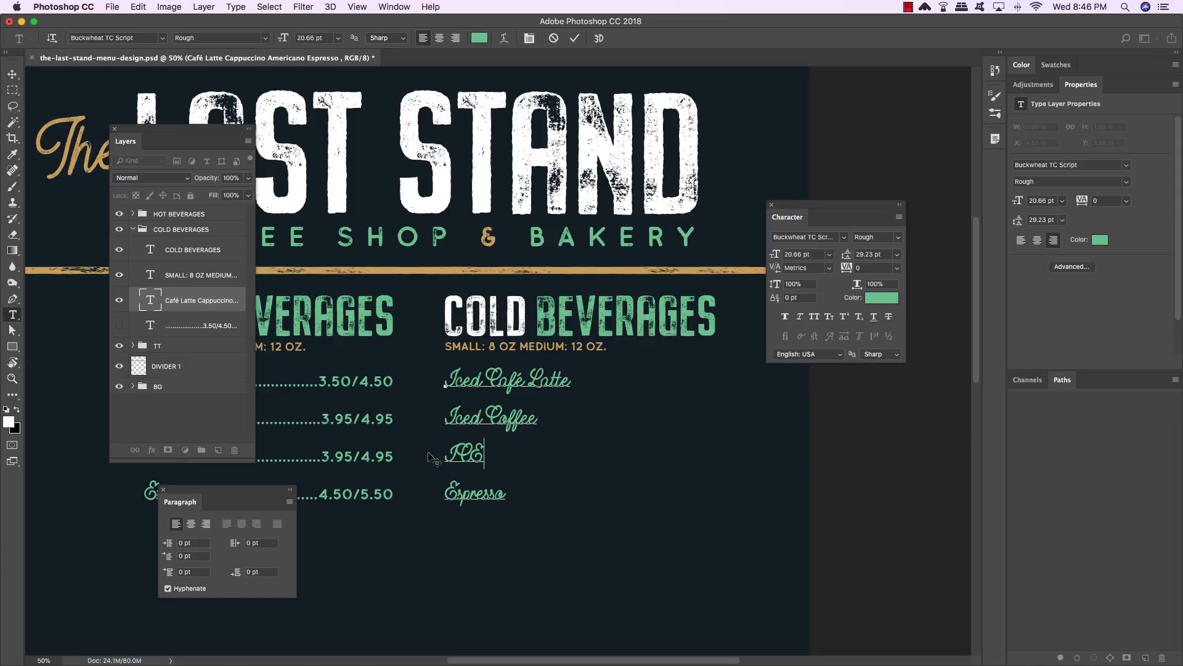
pyautogui.press('BackSpace')
pyautogui.press('BackSpace')
pyautogui.write('ced Capp')
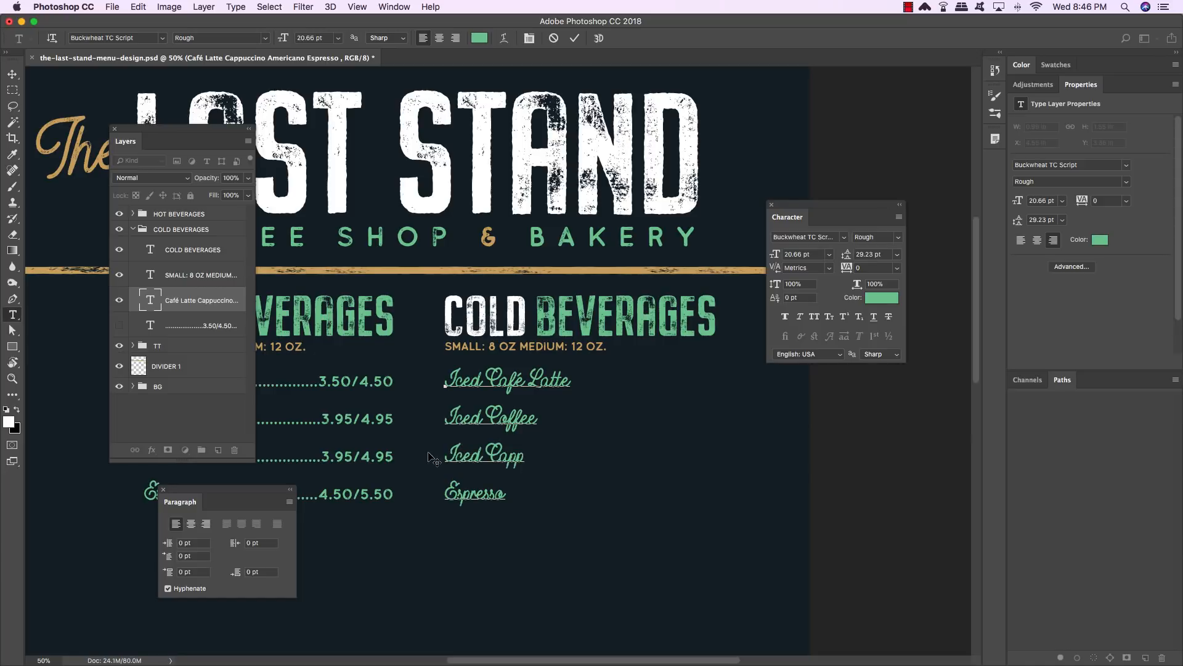
pyautogui.write('uccino')
pyautogui.moveTo(214, 133); pyautogui.dragTo(177, 72)
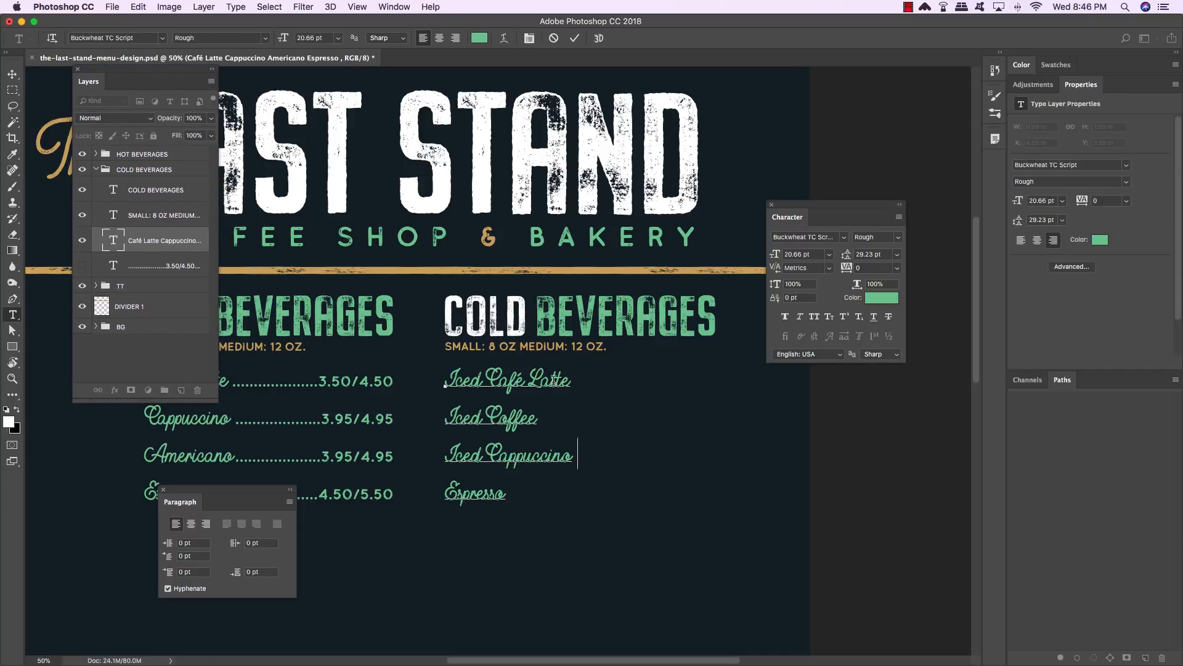
# - Replace Espresso with Nitro Coffee in the cold drink list and commit the text
pyautogui.moveTo(506, 493); pyautogui.dragTo(440, 496)
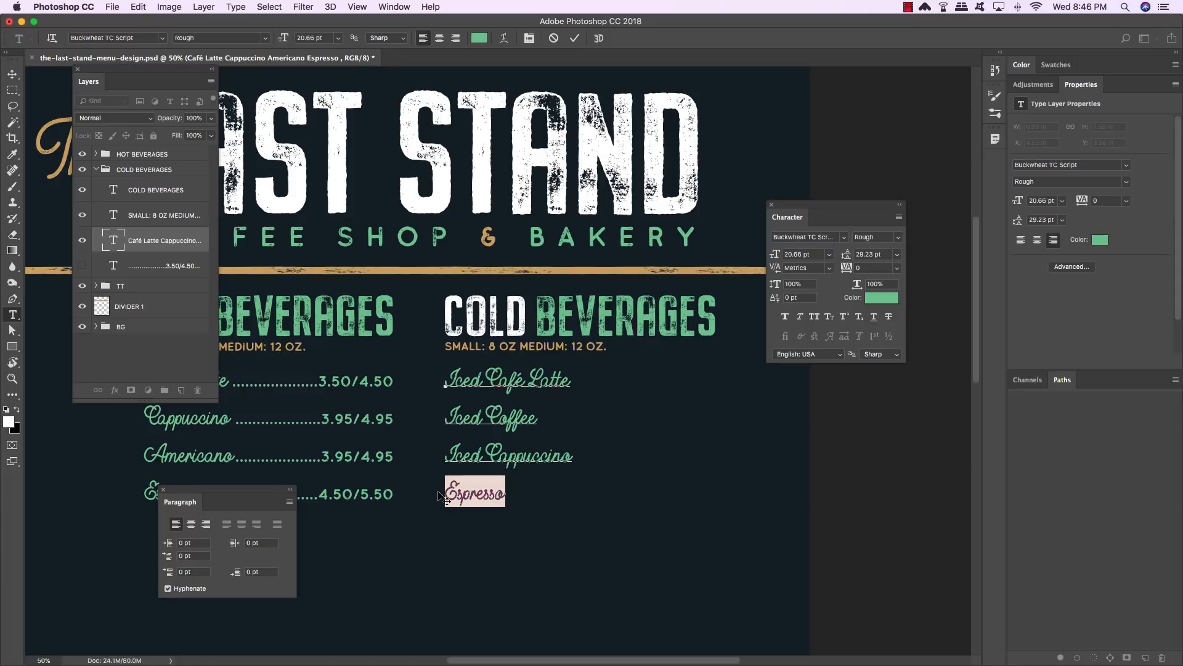
pyautogui.write('Nitro')
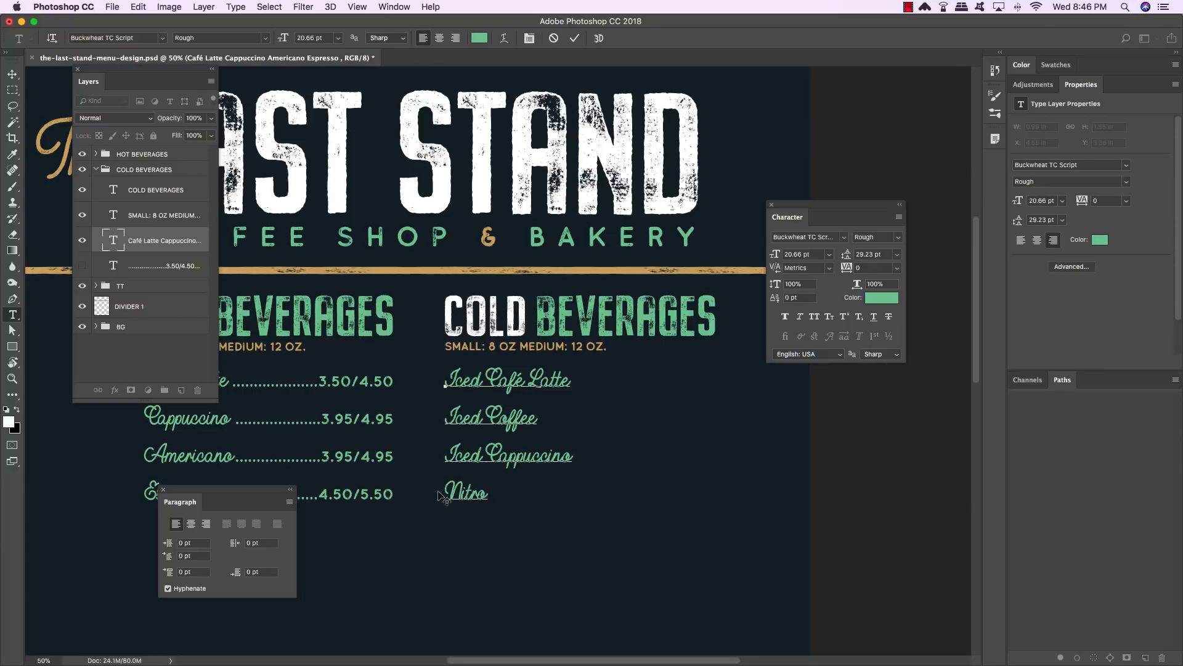
pyautogui.write(' Coff')
pyautogui.write('ee')
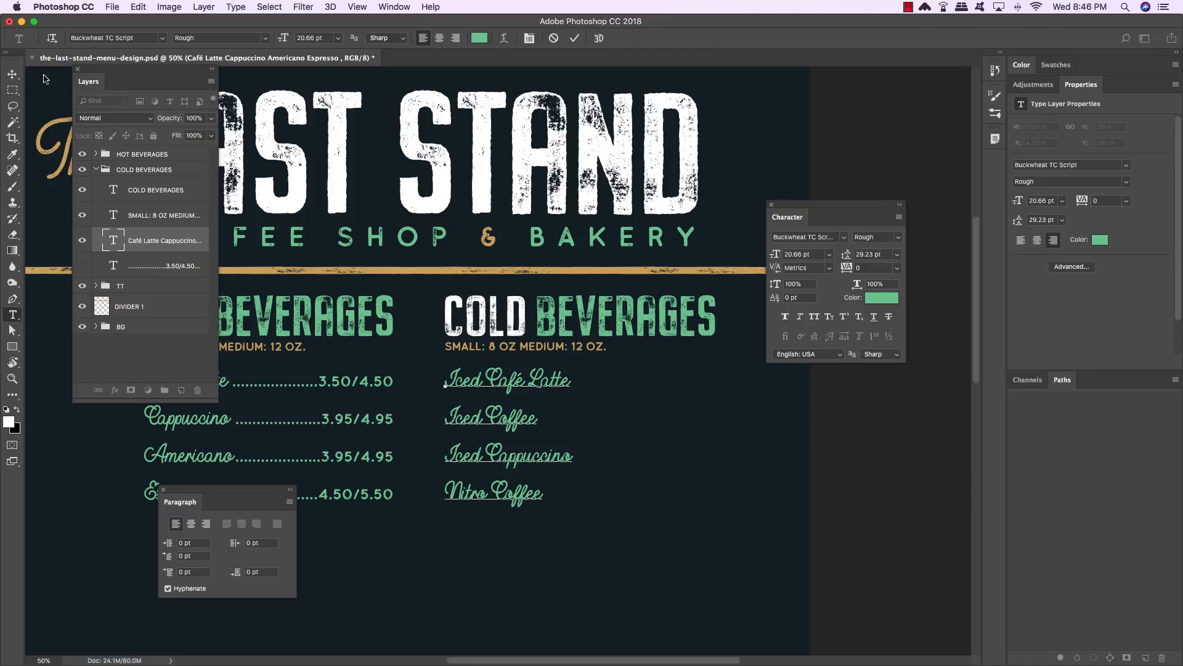
pyautogui.click(12, 77)
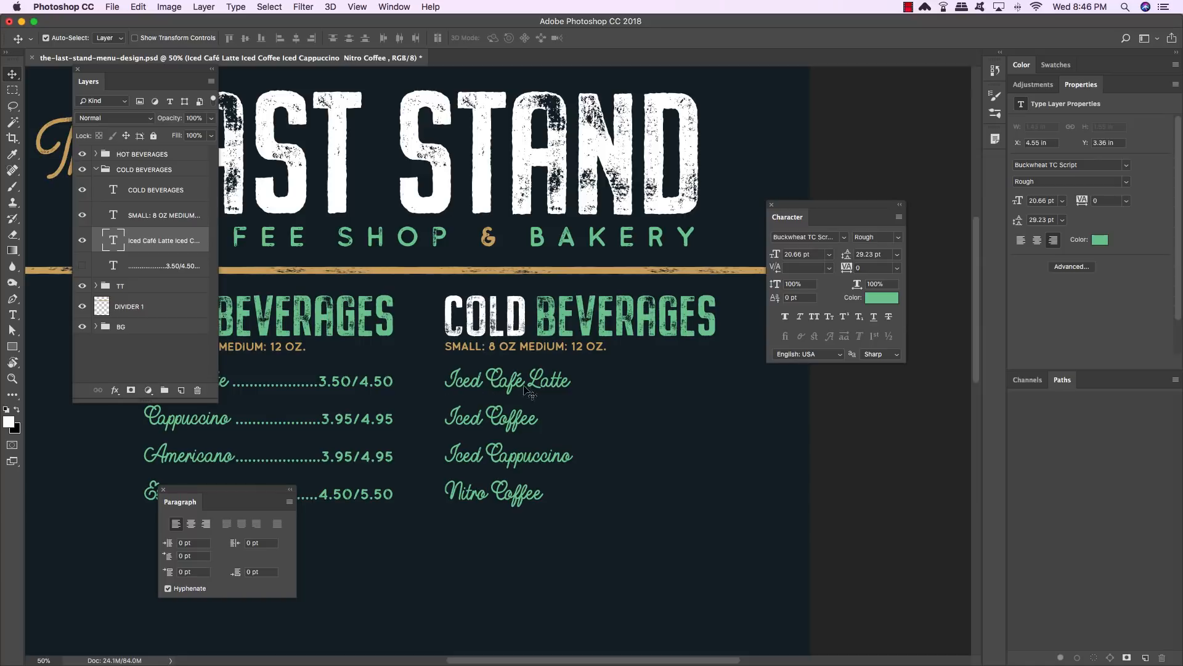
# - Show the cold price layer again and set the Iced Coffee prices to 2.95/3.95
pyautogui.click(155, 267)
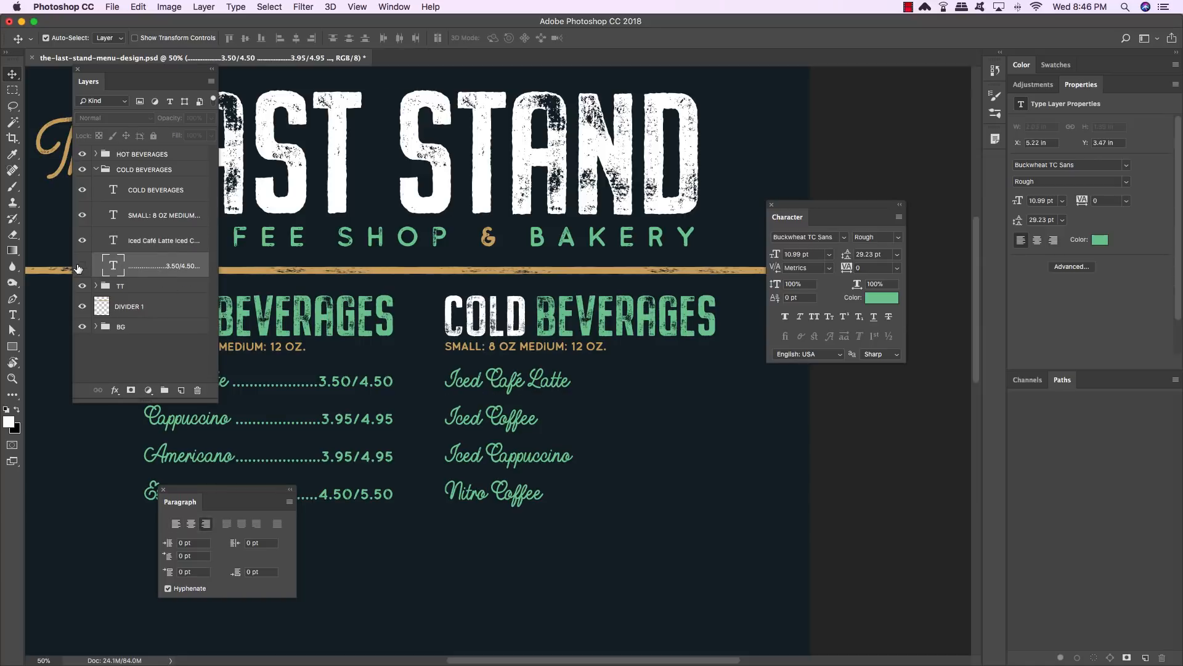
pyautogui.click(82, 266)
pyautogui.press('t')
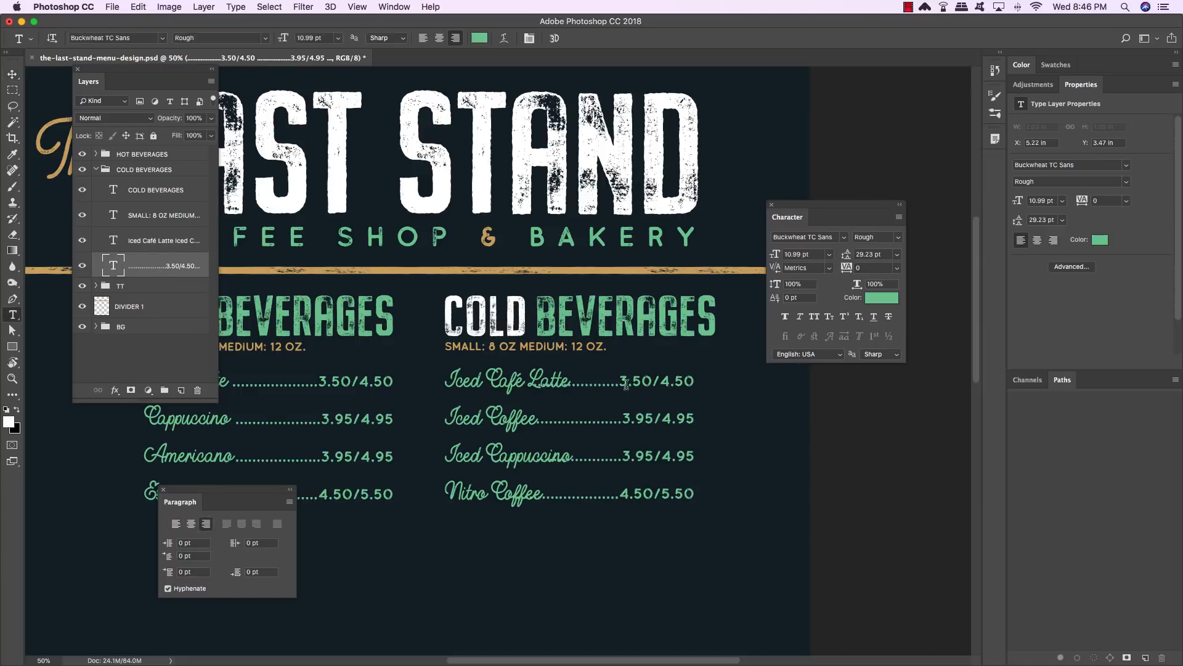
pyautogui.click(623, 379)
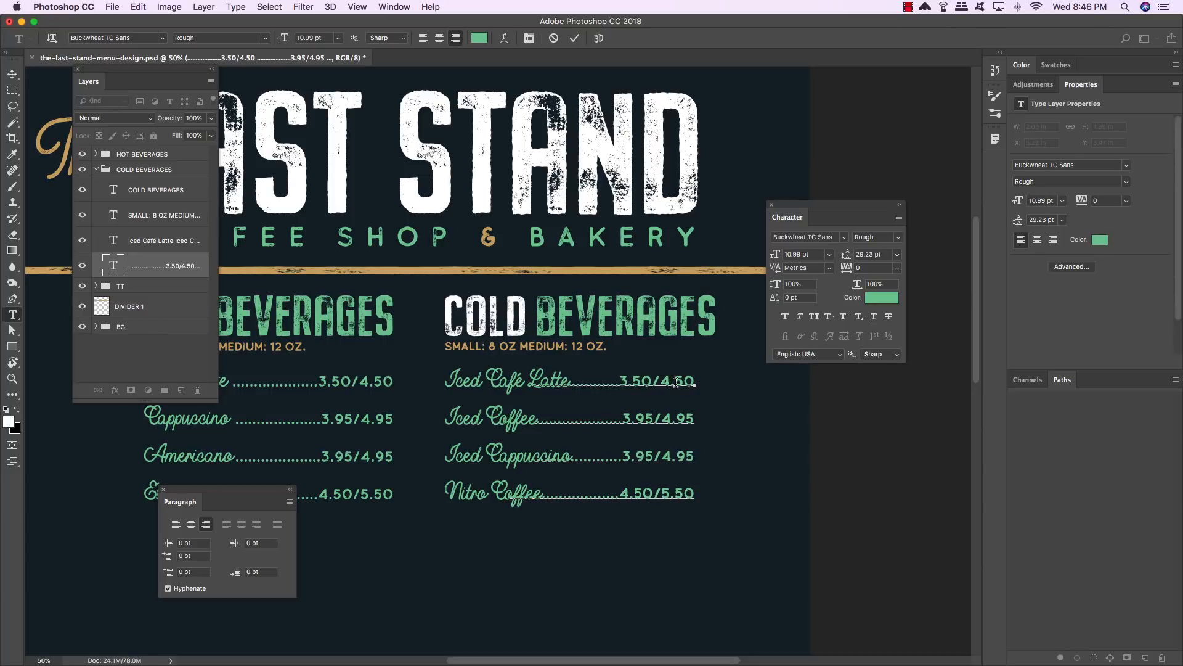
pyautogui.click(630, 416)
pyautogui.press('BackSpace')
pyautogui.write('2')
pyautogui.click(669, 417)
pyautogui.press('BackSpace')
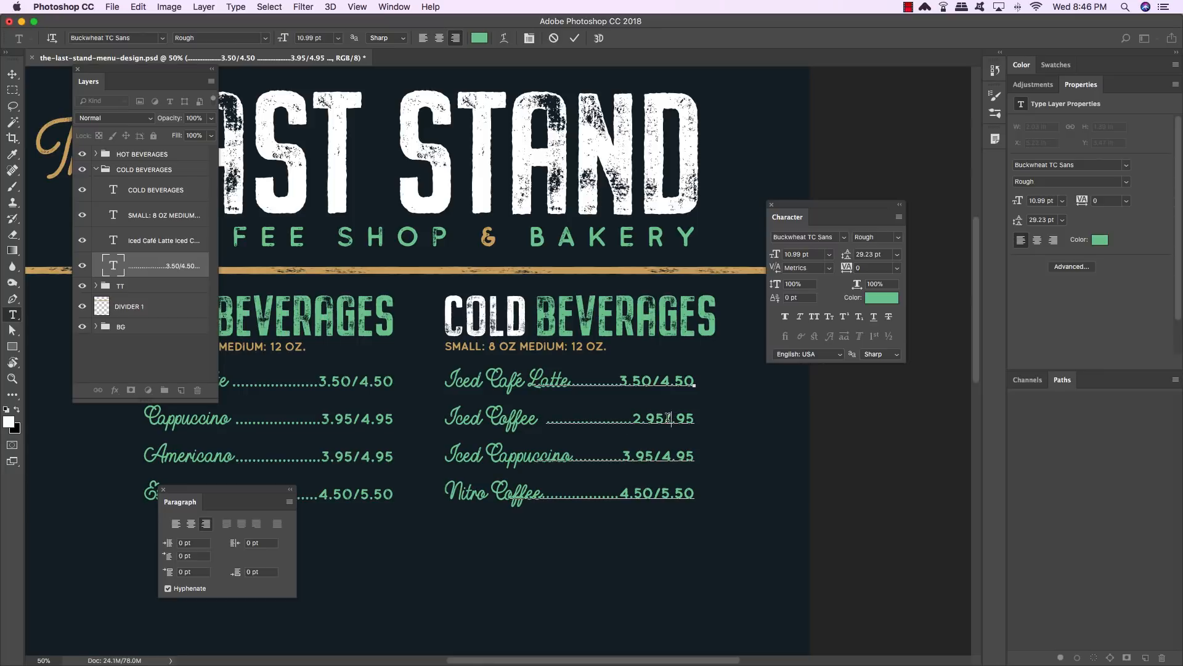
pyautogui.write('3')
# - Set the Nitro Coffee prices to 3.95/4.95 and commit the price text
pyautogui.click(628, 493)
pyautogui.press('BackSpace')
pyautogui.write('3')
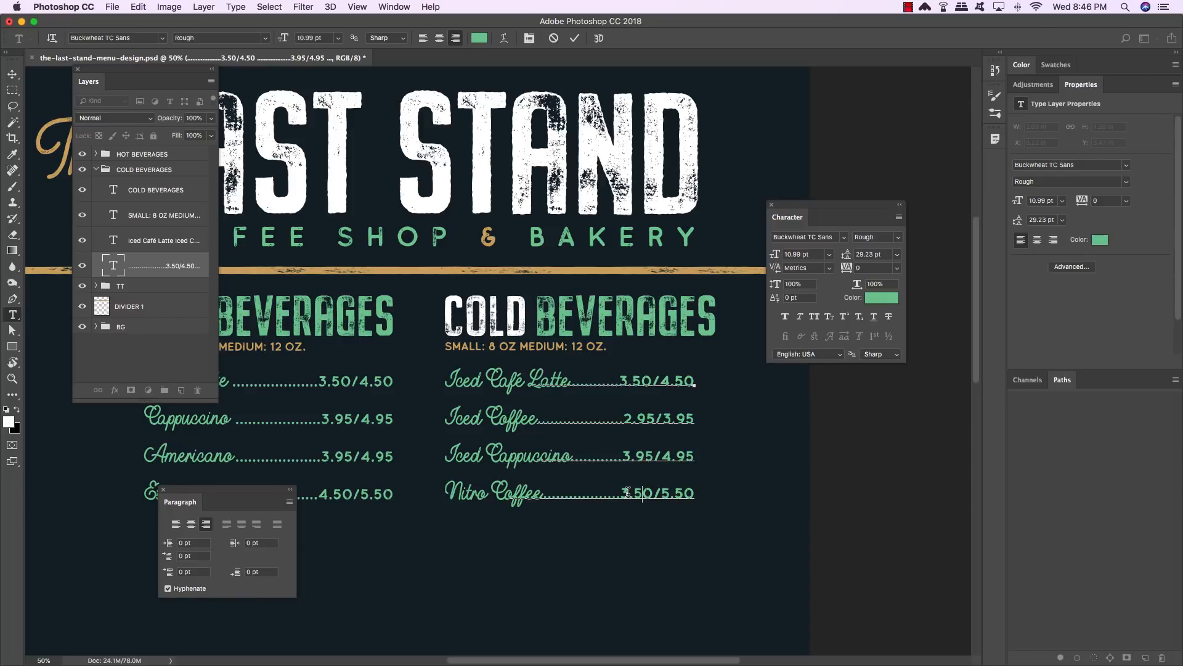
pyautogui.press('BackSpace')
pyautogui.write('9')
pyautogui.press('BackSpace')
pyautogui.write('4')
pyautogui.press('Right')
pyautogui.write('9')
pyautogui.press('Delete')
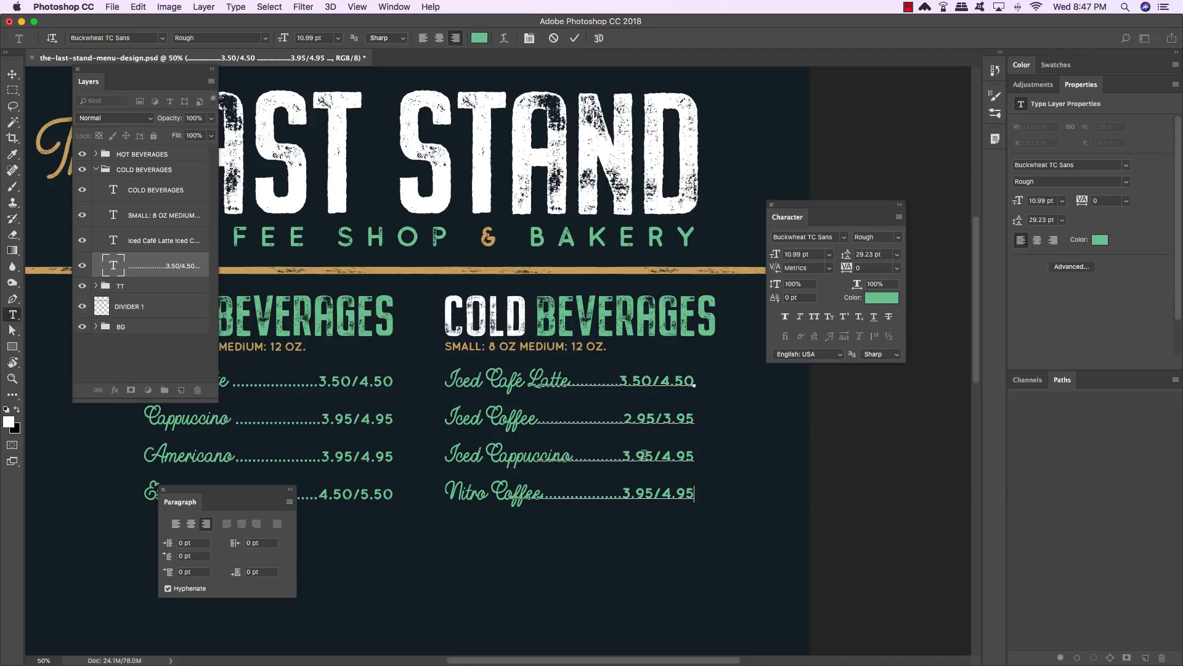
pyautogui.hscroll(2, 580, 491)
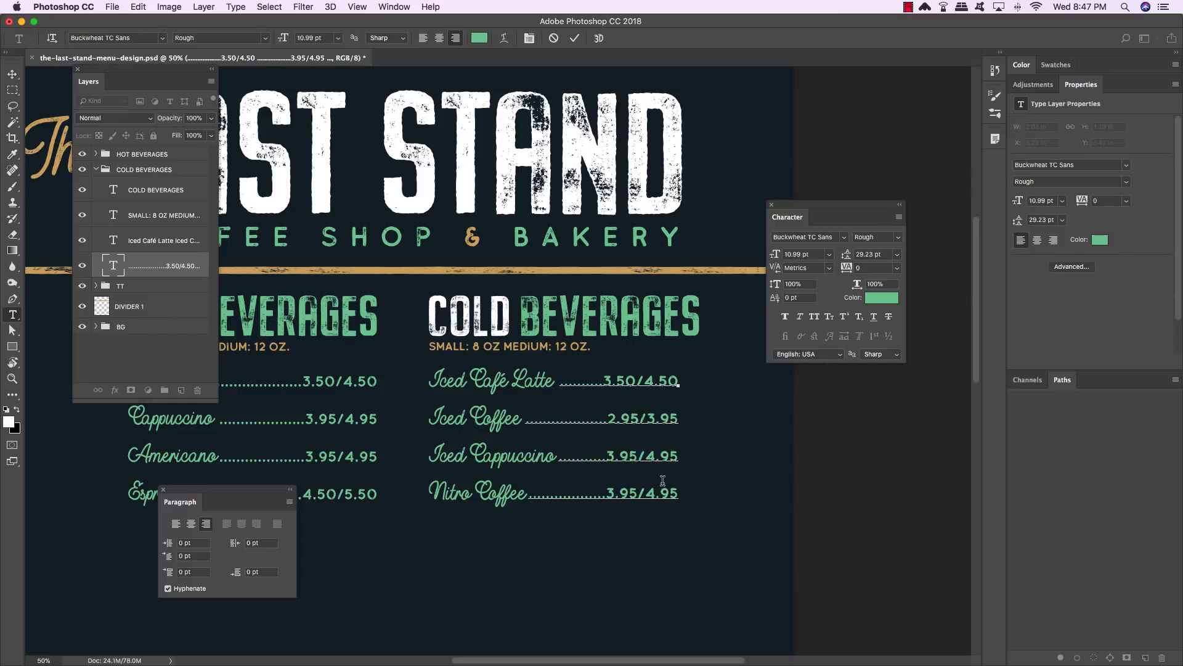
pyautogui.click(10, 74)
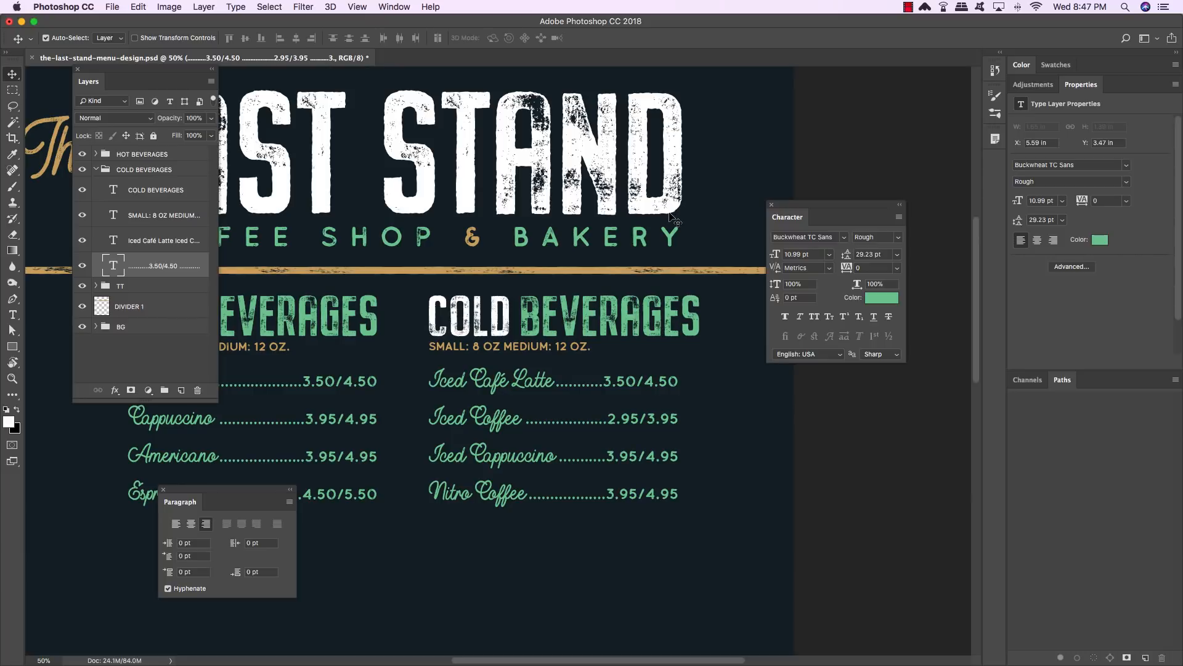
# - Show the rulers and add a vertical guide at the right end of the cold price column
pyautogui.press('super+r')
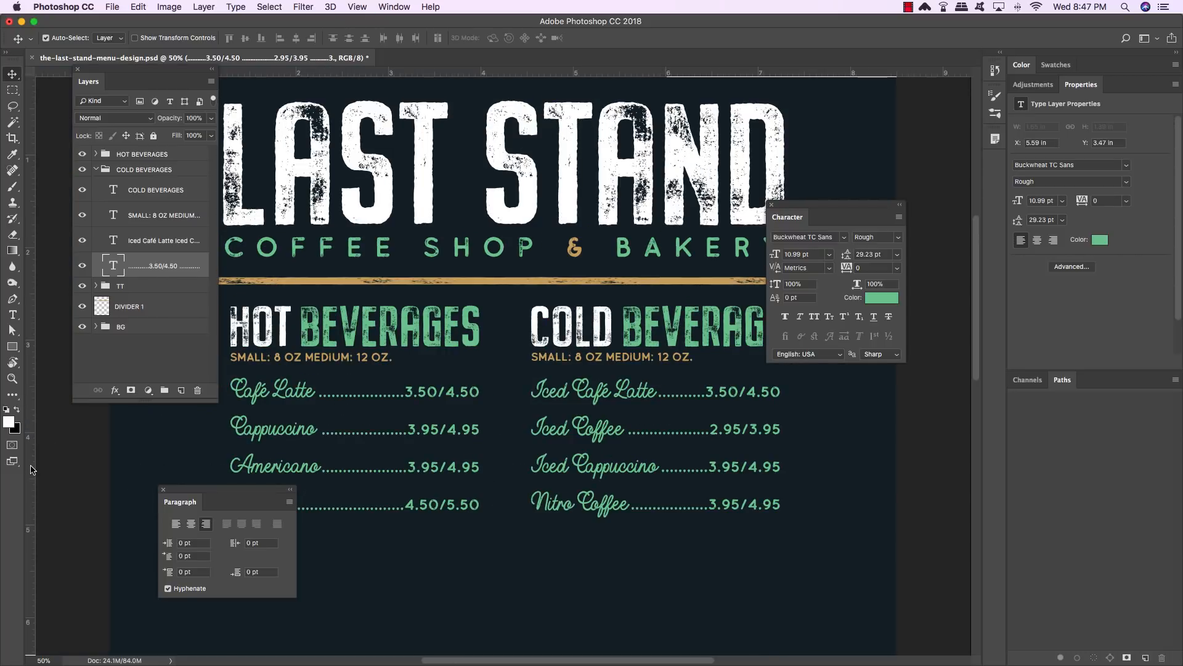
pyautogui.moveTo(34, 469); pyautogui.dragTo(783, 475)
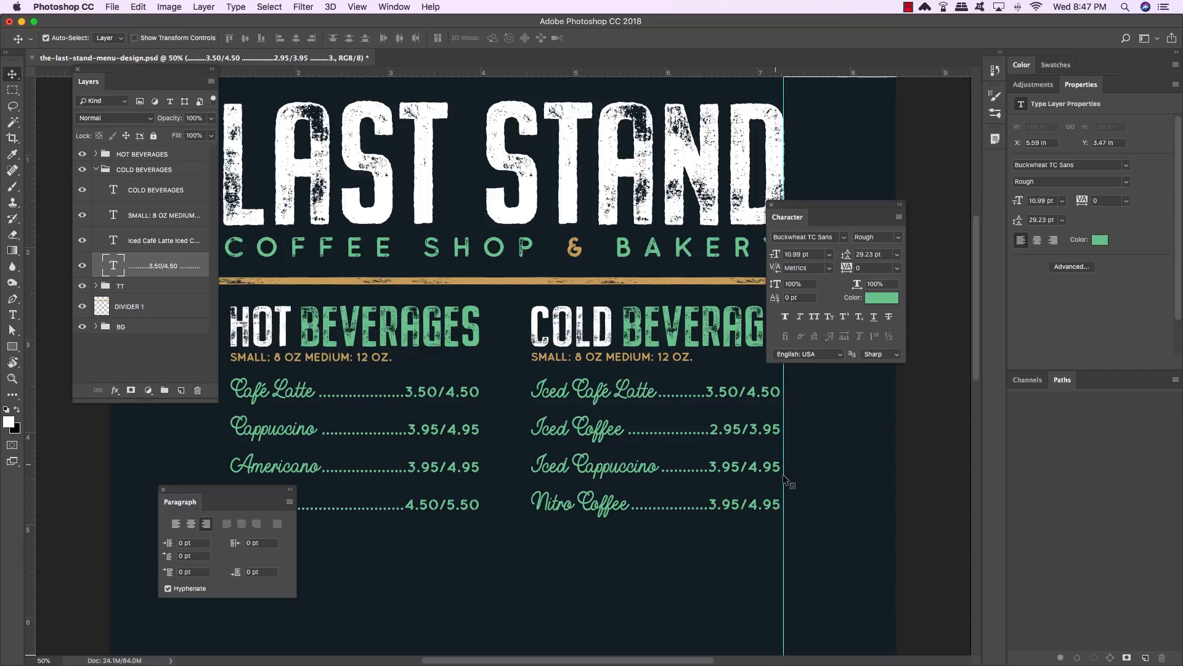
pyautogui.moveTo(834, 219); pyautogui.dragTo(929, 194)
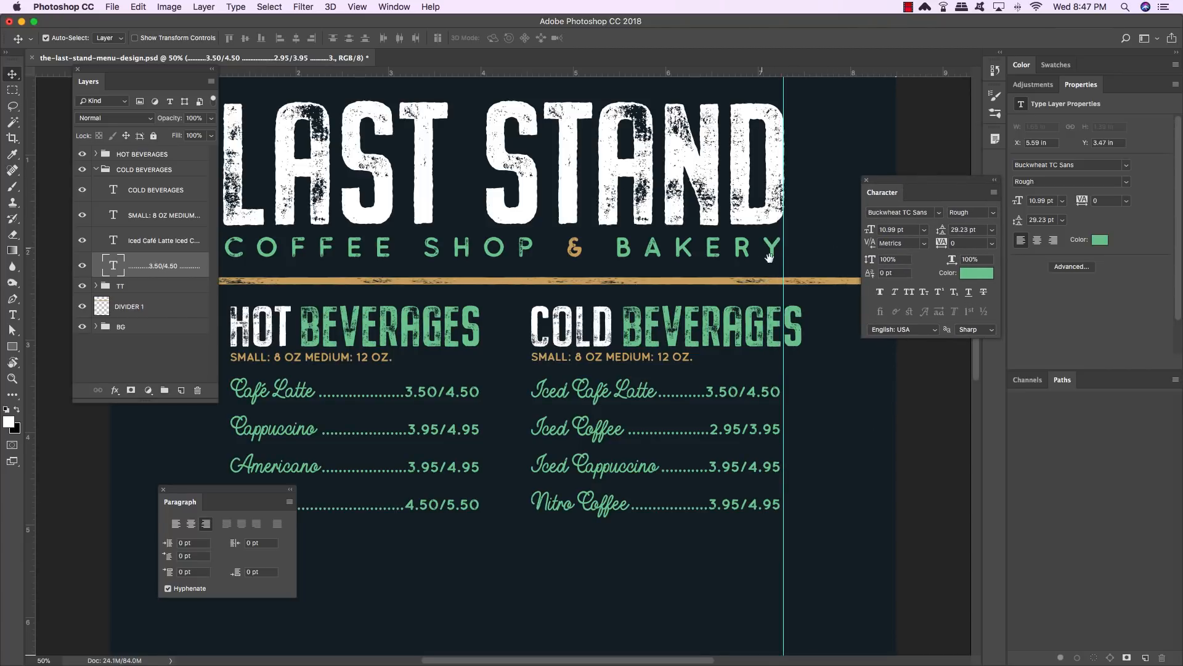
pyautogui.moveTo(768, 258); pyautogui.dragTo(702, 262)
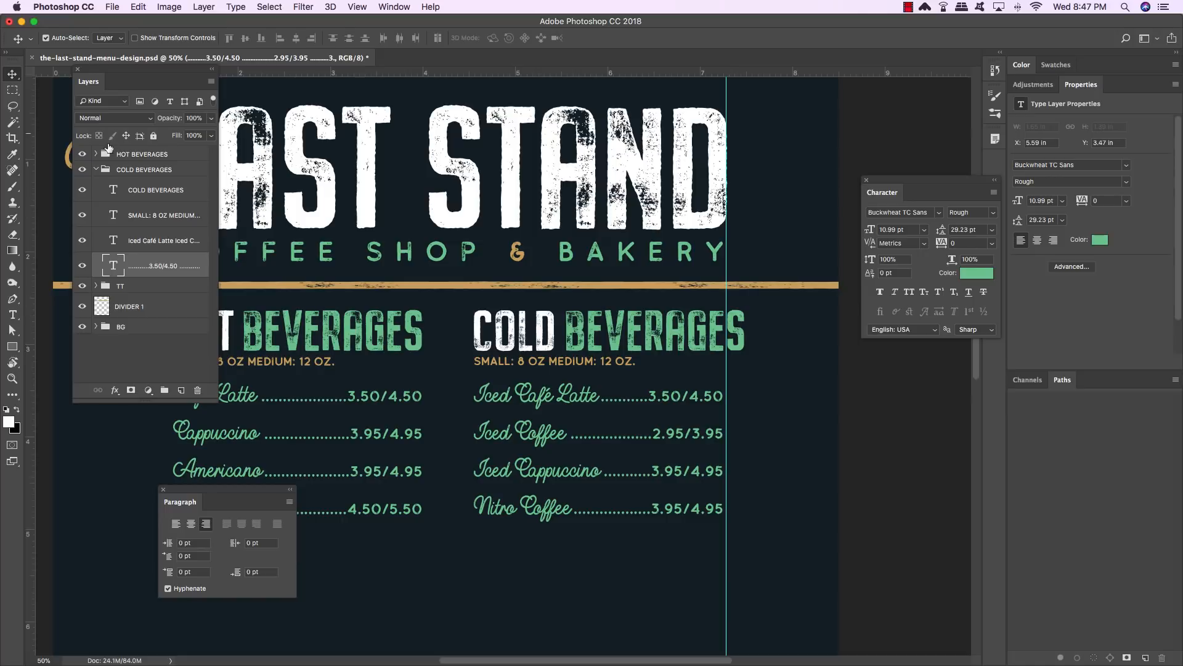
# - Nudge the COLD BEVERAGES group slightly to the left
pyautogui.click(158, 173)
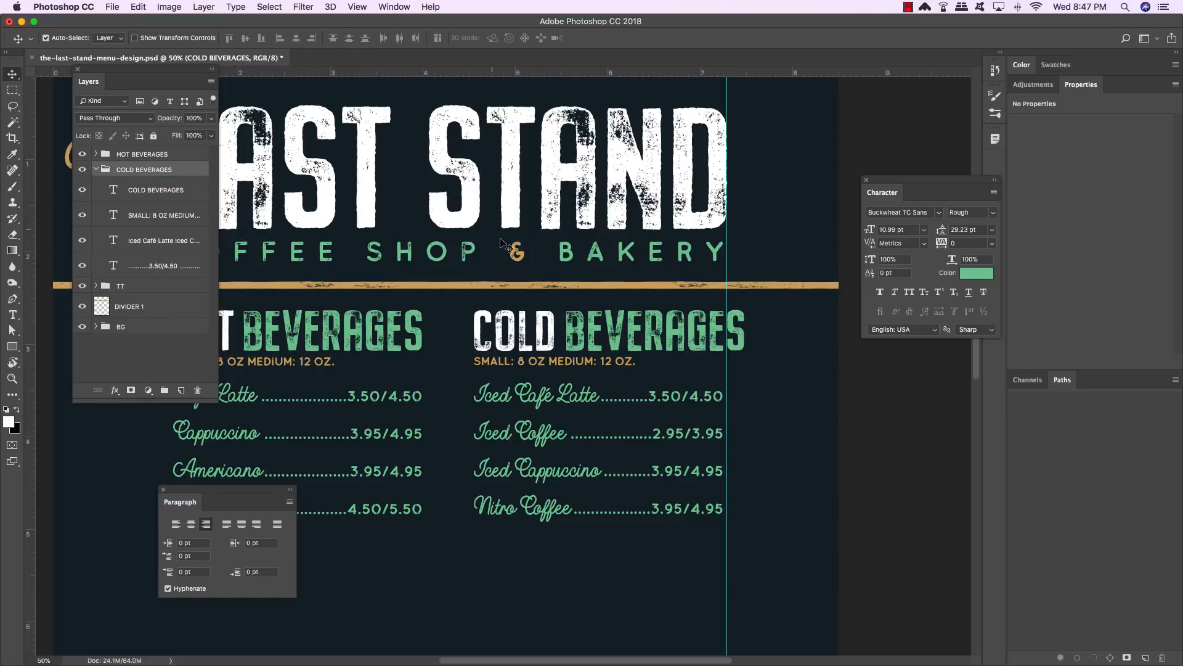
pyautogui.press('Left')
pyautogui.press('Left')
pyautogui.press('Left')
pyautogui.press('Left')
pyautogui.press('Left')
pyautogui.press('Left')
pyautogui.press('Left')
pyautogui.press('Left')
pyautogui.press('Left')
pyautogui.press('Left')
pyautogui.press('Left')
pyautogui.press('Left')
pyautogui.press('Left')
pyautogui.press('Left')
pyautogui.press('Left')
pyautogui.press('Left')
pyautogui.press('Left')
pyautogui.press('Left')
pyautogui.press('Left')
pyautogui.press('Left')
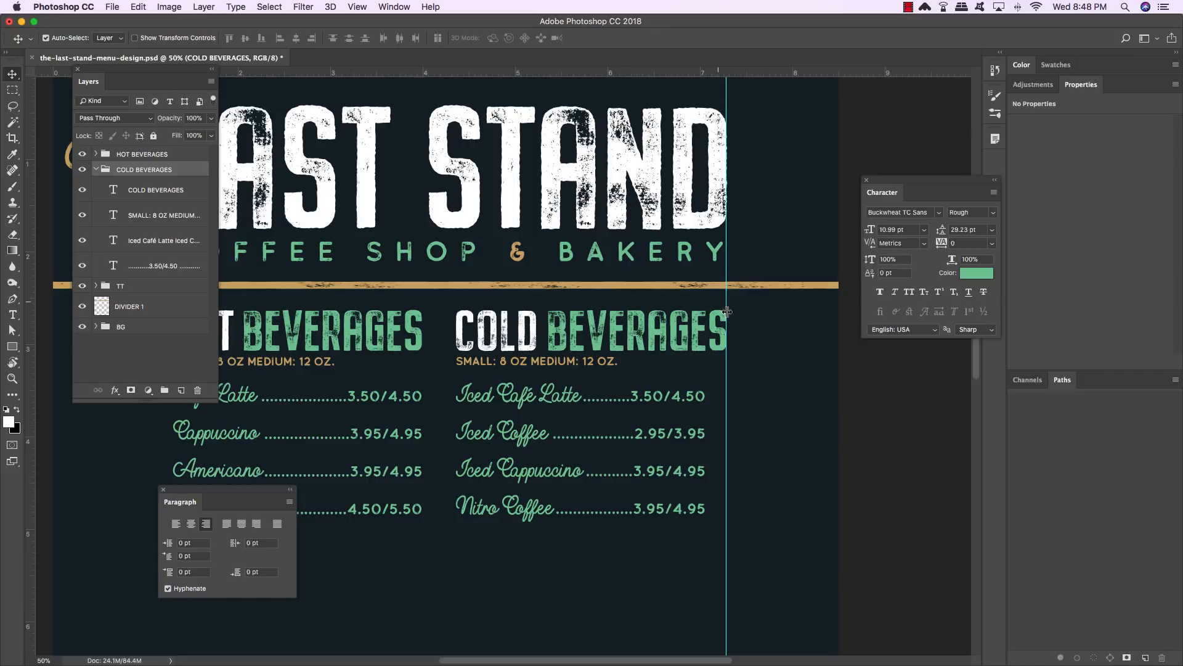
# - Nudge the cold price list to the right until its end meets the vertical guide
pyautogui.press('t')
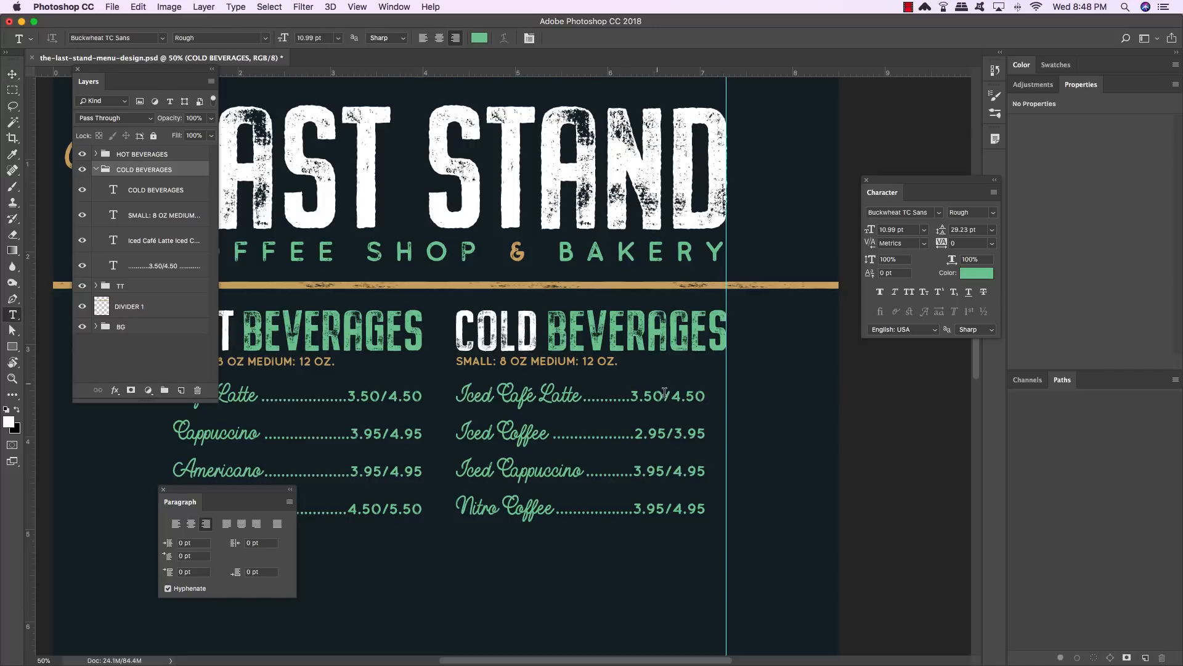
pyautogui.click(608, 398)
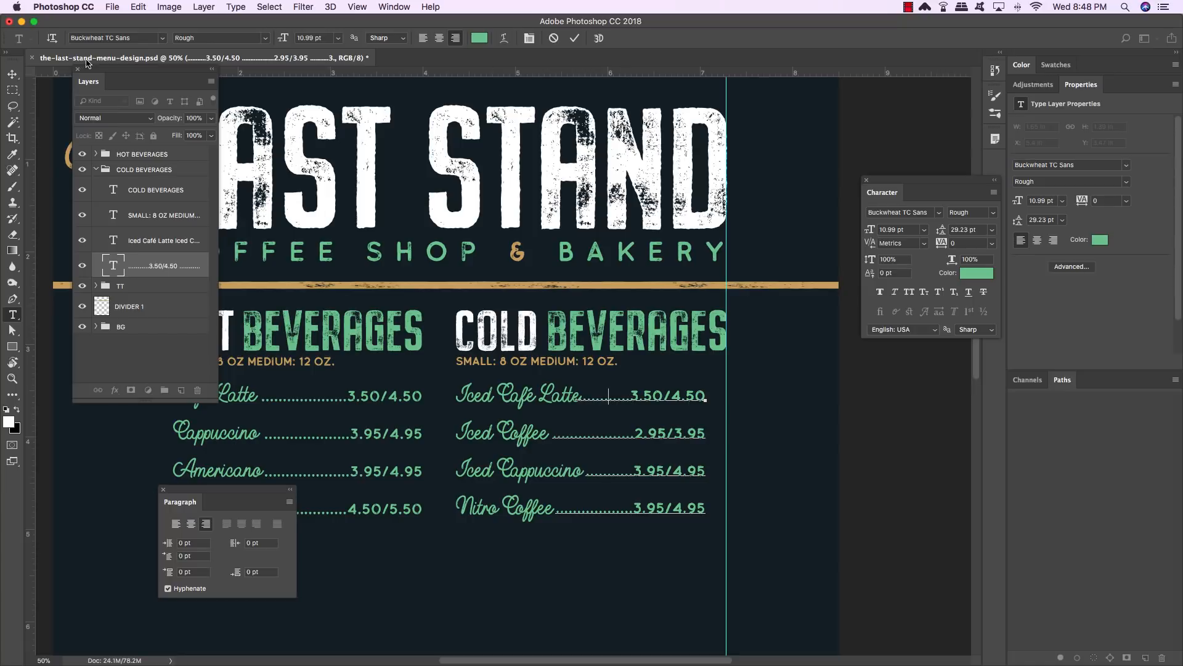
pyautogui.click(11, 74)
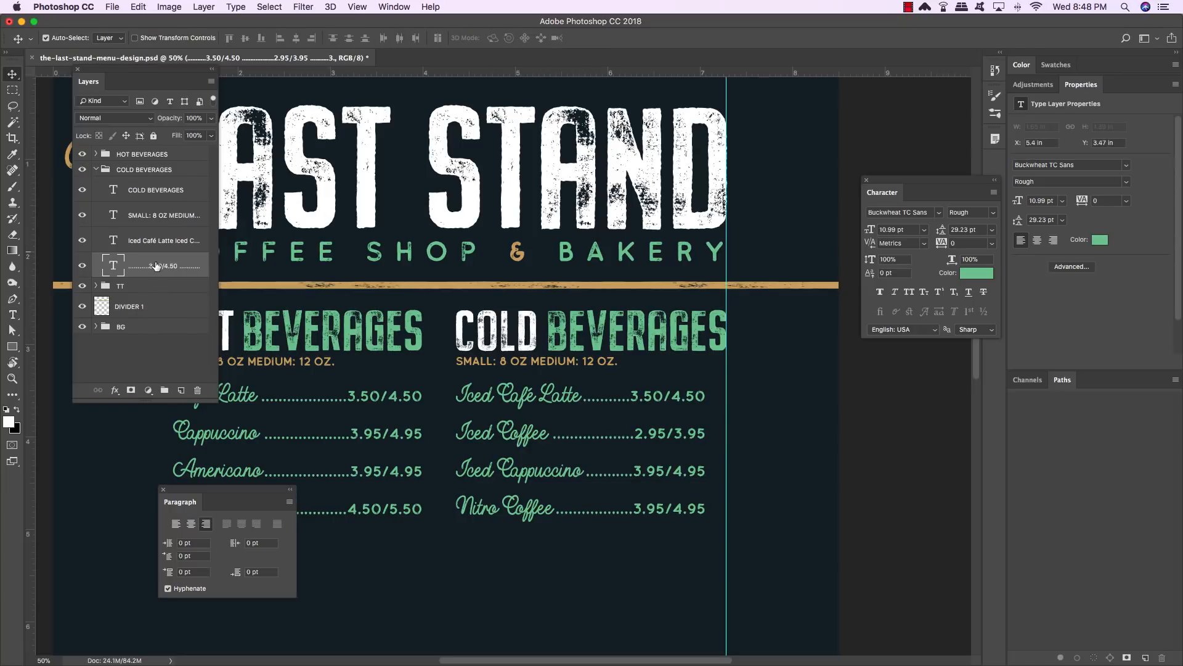
pyautogui.hotkey('shift', 'Right')
pyautogui.hotkey('shift', 'Right')
pyautogui.hotkey('shift', 'Right')
pyautogui.hotkey('shift', 'Right')
pyautogui.hotkey('shift', 'Right')
pyautogui.hotkey('shift', 'Right')
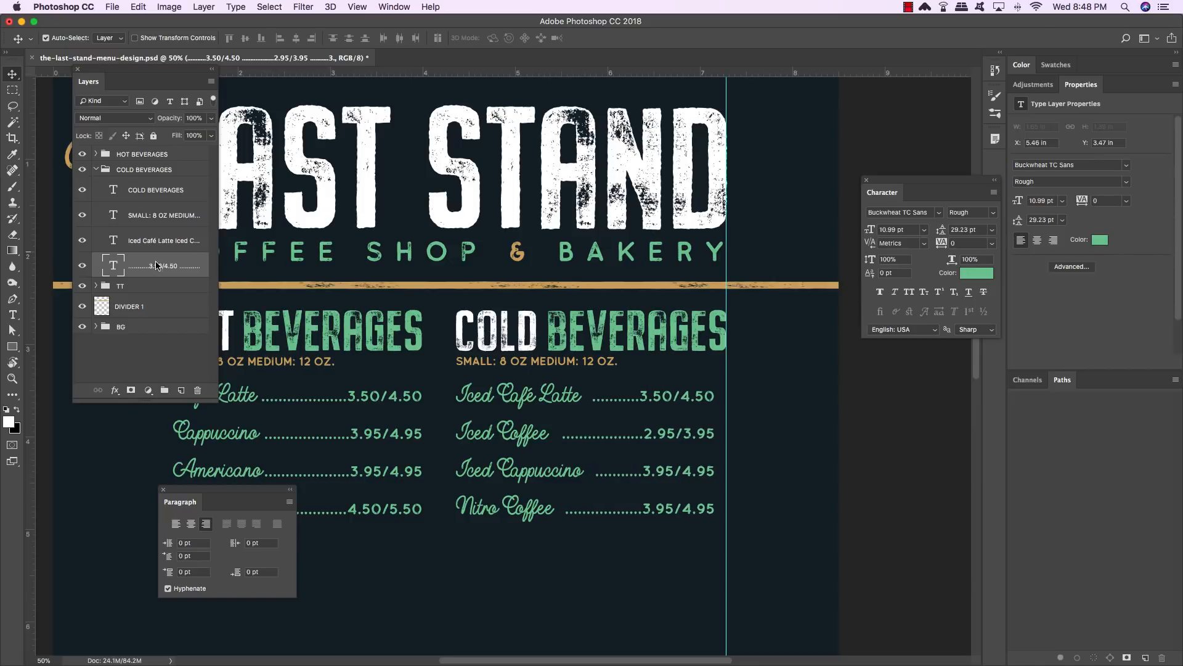
pyautogui.press('Right')
pyautogui.press('Right')
pyautogui.press('Right')
pyautogui.press('Right')
pyautogui.press('Right')
pyautogui.press('Right')
pyautogui.press('Right')
pyautogui.press('Right')
pyautogui.press('Right')
pyautogui.press('Right')
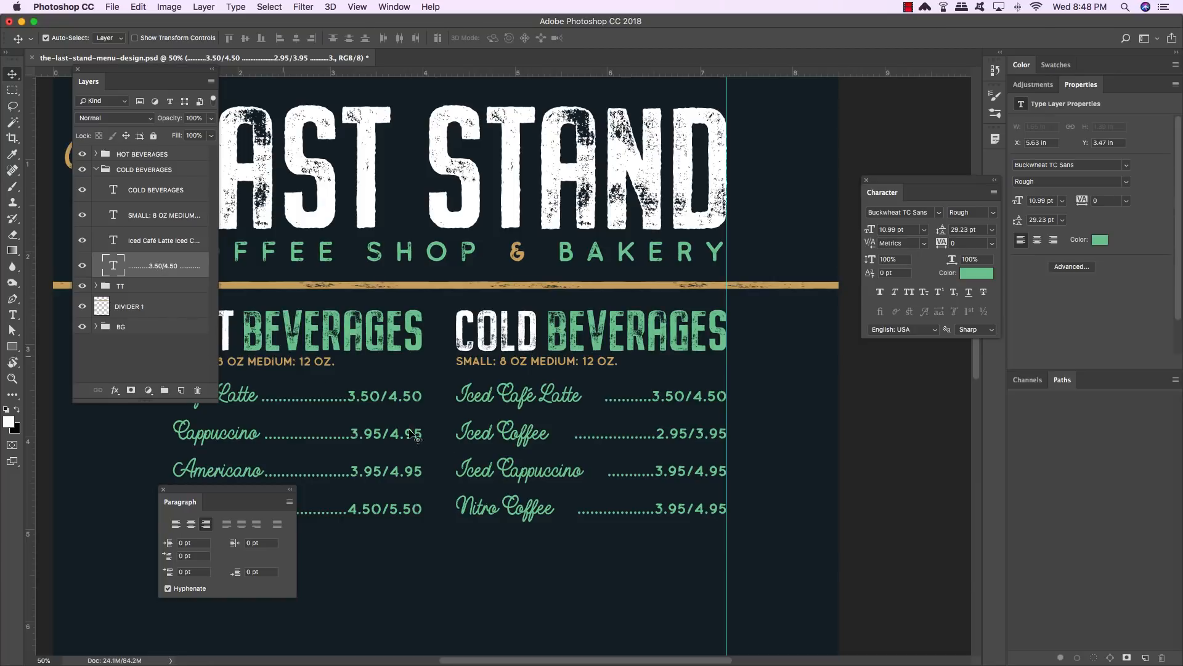
# - Add leader dots to each cold beverage price line so the dotted leaders reach the drink names evenly
pyautogui.press('t')
pyautogui.click(641, 396)
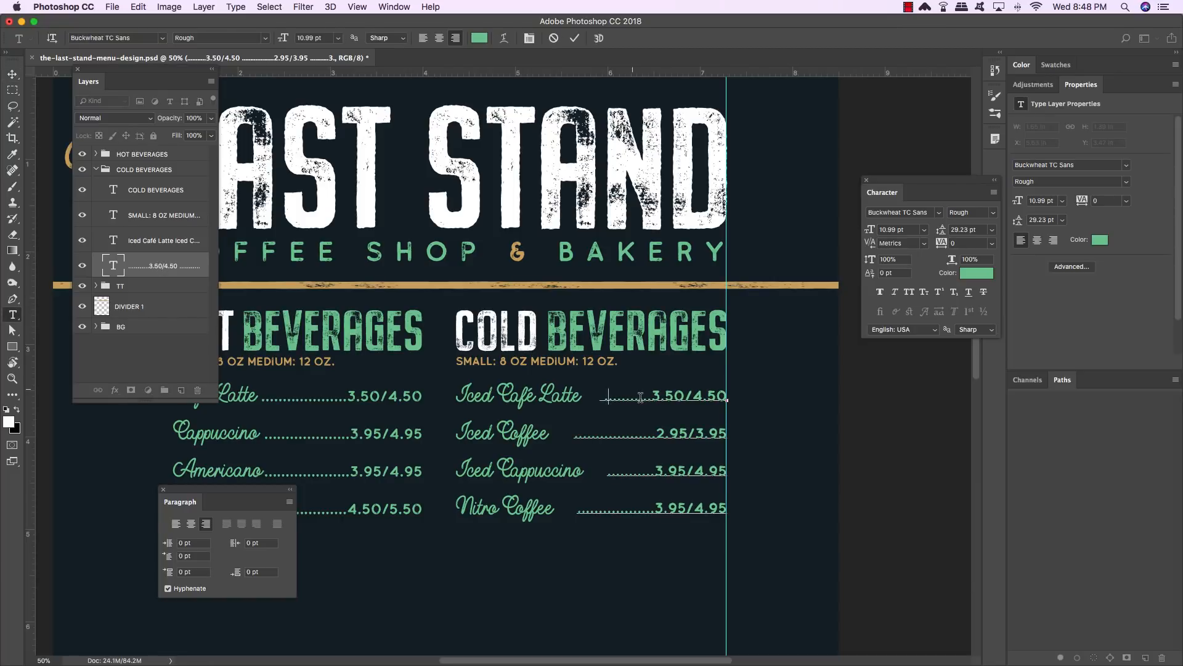
pyautogui.write('.')
pyautogui.click(613, 434)
pyautogui.write('......')
pyautogui.click(630, 472)
pyautogui.write('......')
pyautogui.click(612, 509)
pyautogui.write('...')
pyautogui.click(13, 74)
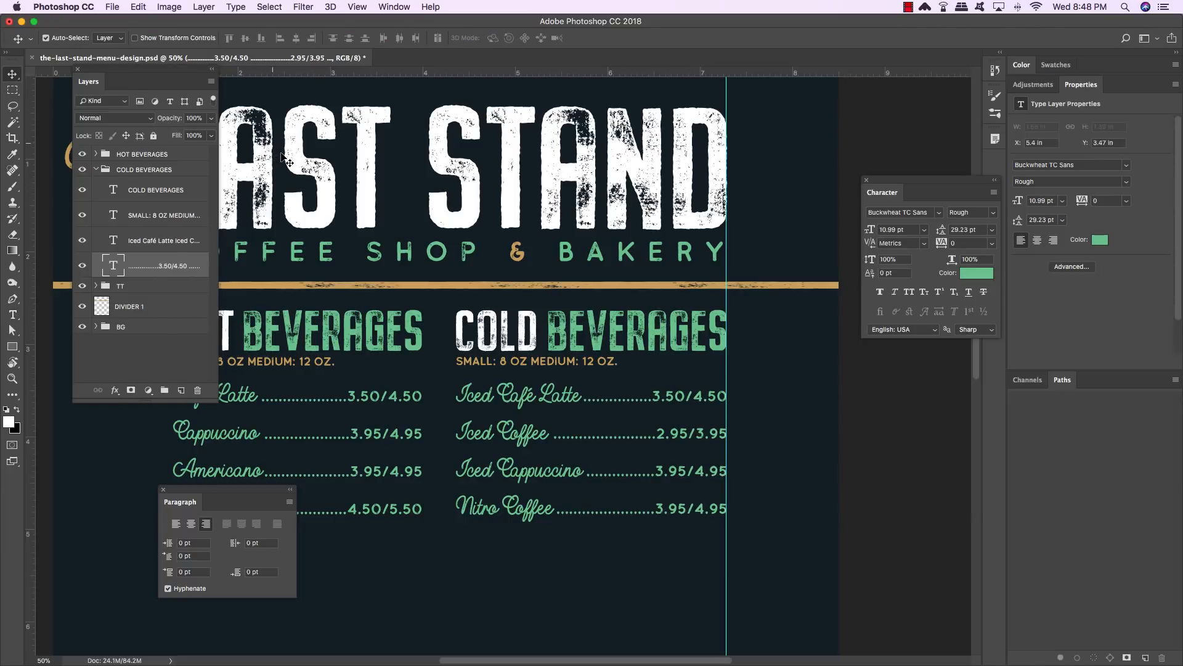
# - Hide the guides and collapse the COLD BEVERAGES group in the layers list
pyautogui.press('super+semicolon')
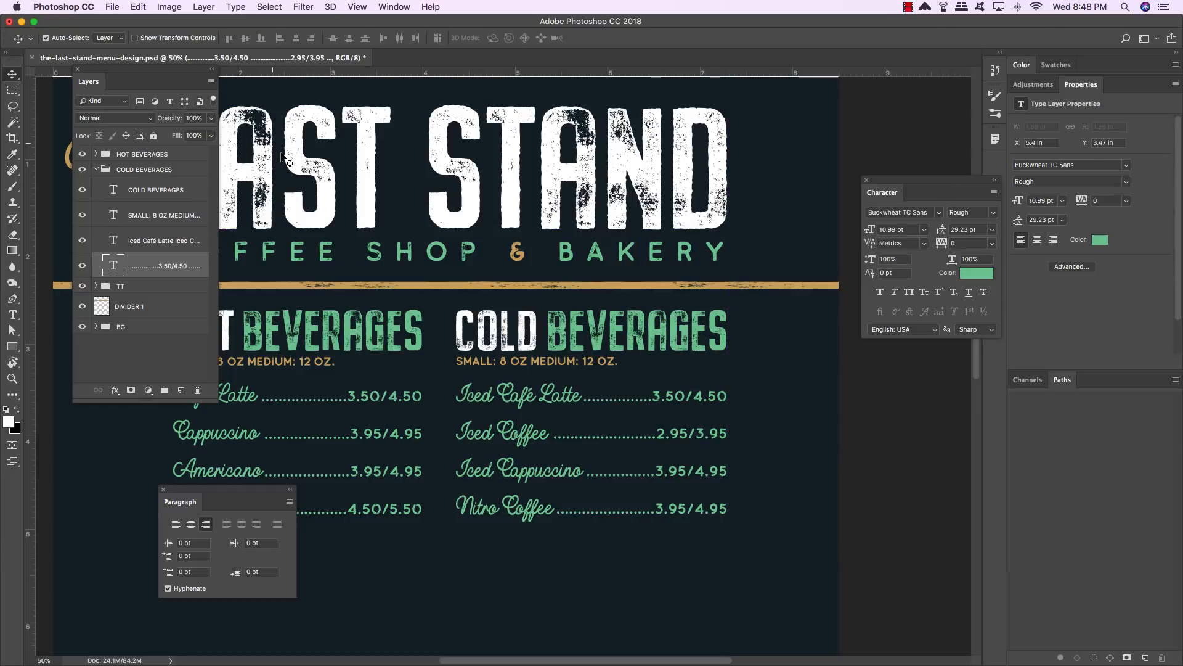
pyautogui.scroll(-3, 285, 159)
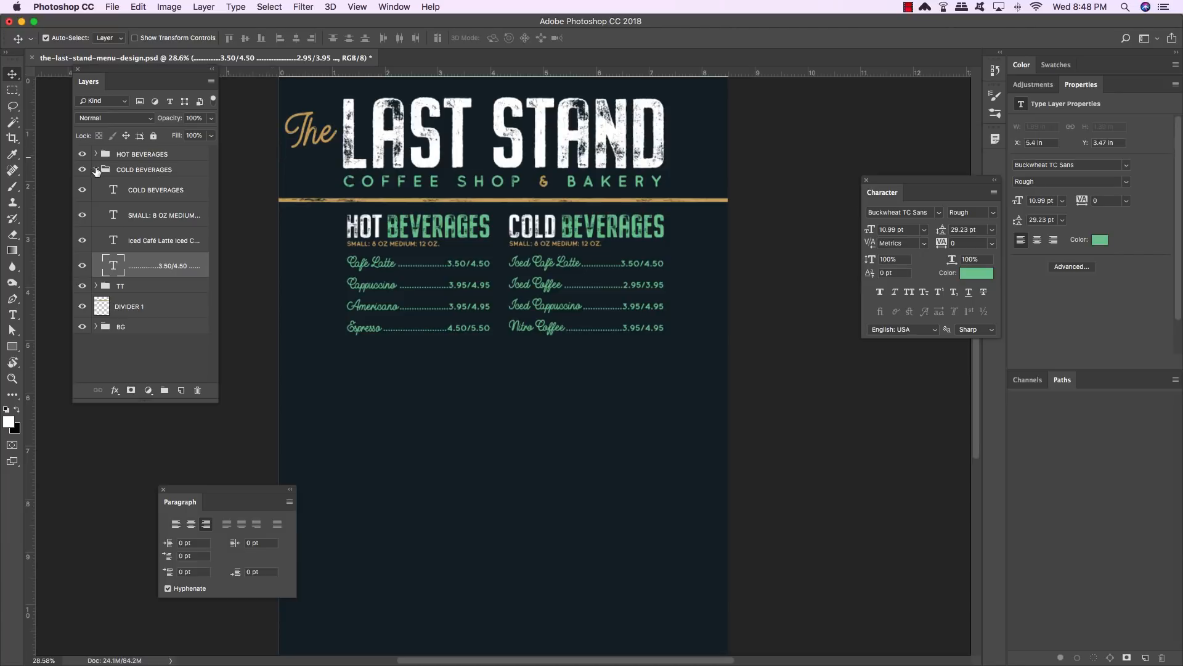
pyautogui.click(96, 170)
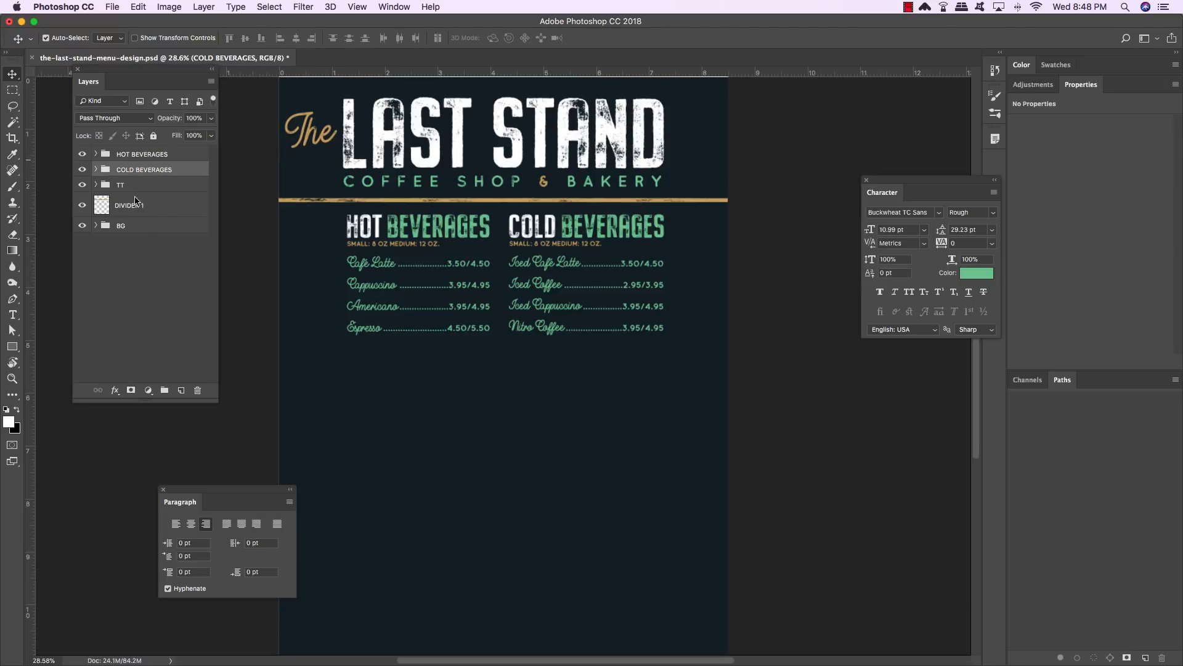
pyautogui.hscroll(2, 391, 374)
pyautogui.scroll(1, 391, 373)
pyautogui.scroll(3, 390, 380)
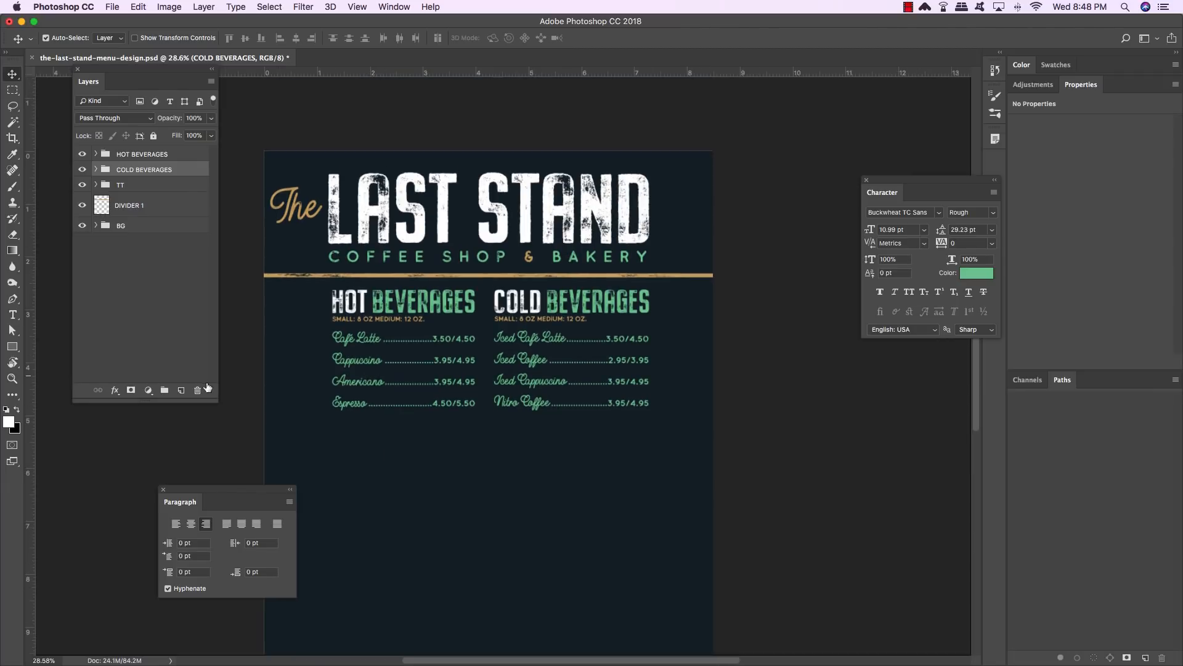
# - Create a new layer and type the text DRINKS below the beverage lists
pyautogui.click(181, 390)
pyautogui.press('t')
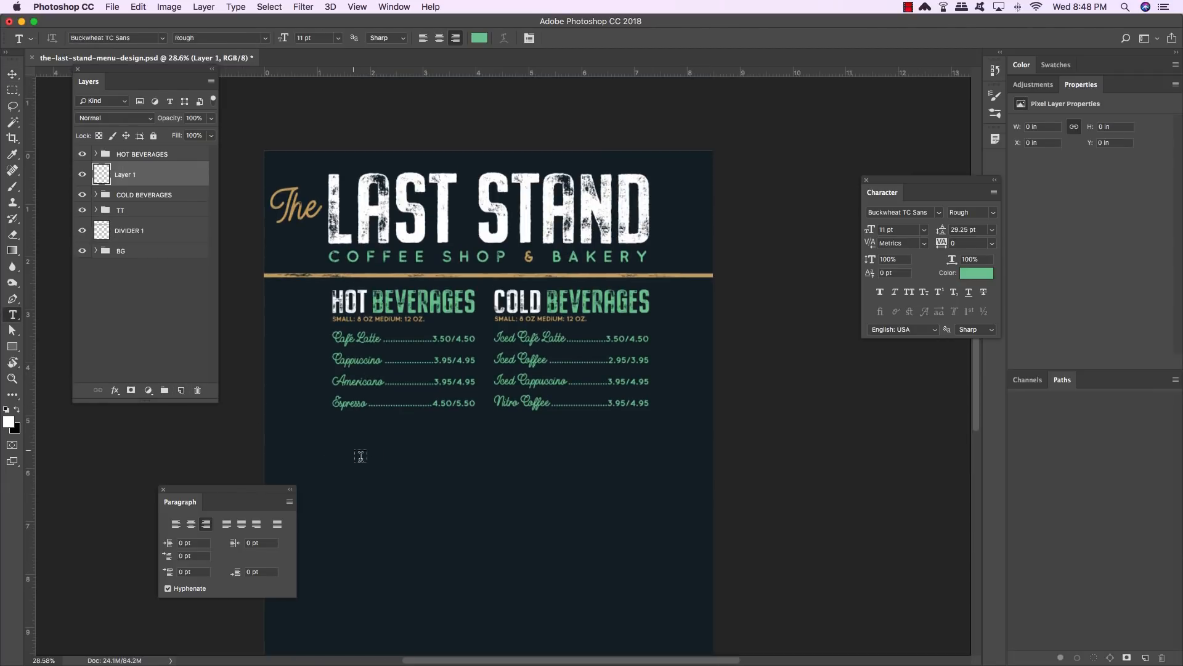
pyautogui.click(361, 458)
pyautogui.write('DRINKS')
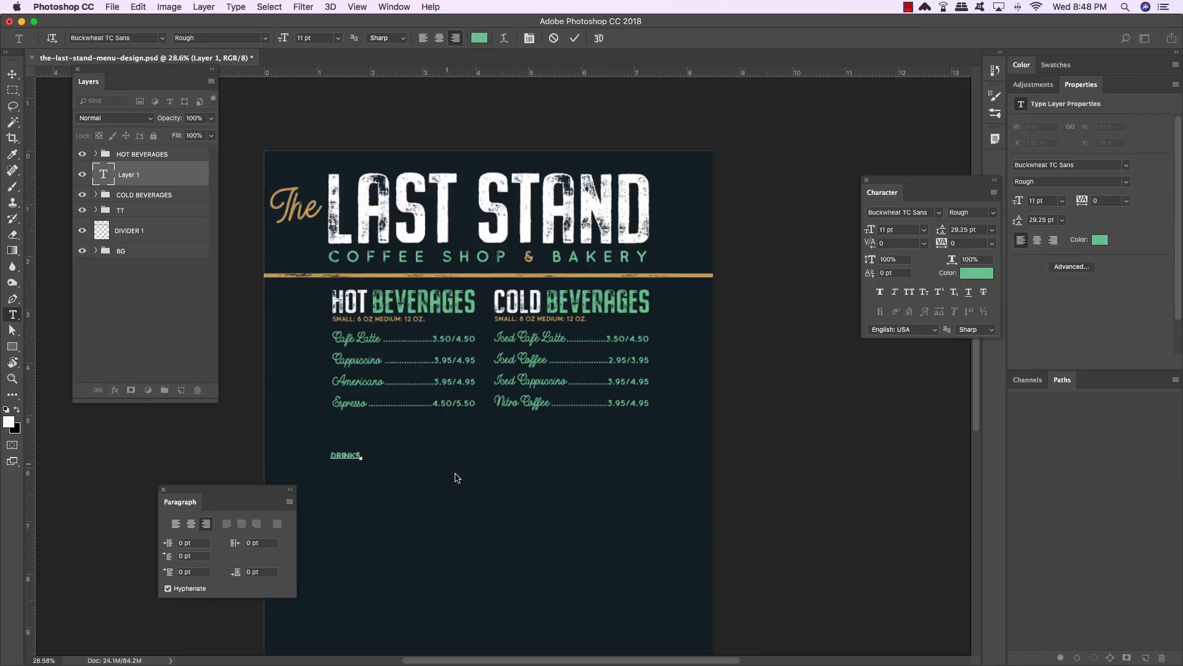
# - Set the DRINKS text font to Buckwheat TC Rough
pyautogui.press('super+a')
pyautogui.moveTo(897, 190); pyautogui.dragTo(586, 415)
pyautogui.doubleClick(517, 416)
pyautogui.write('C')
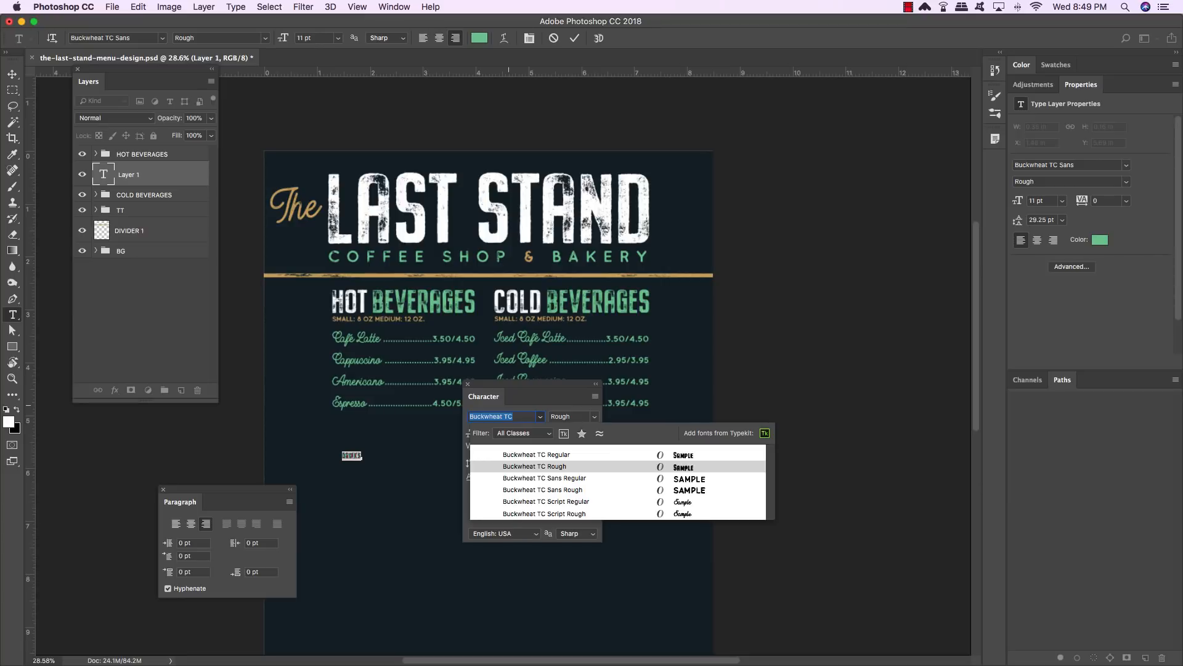
pyautogui.press('Return')
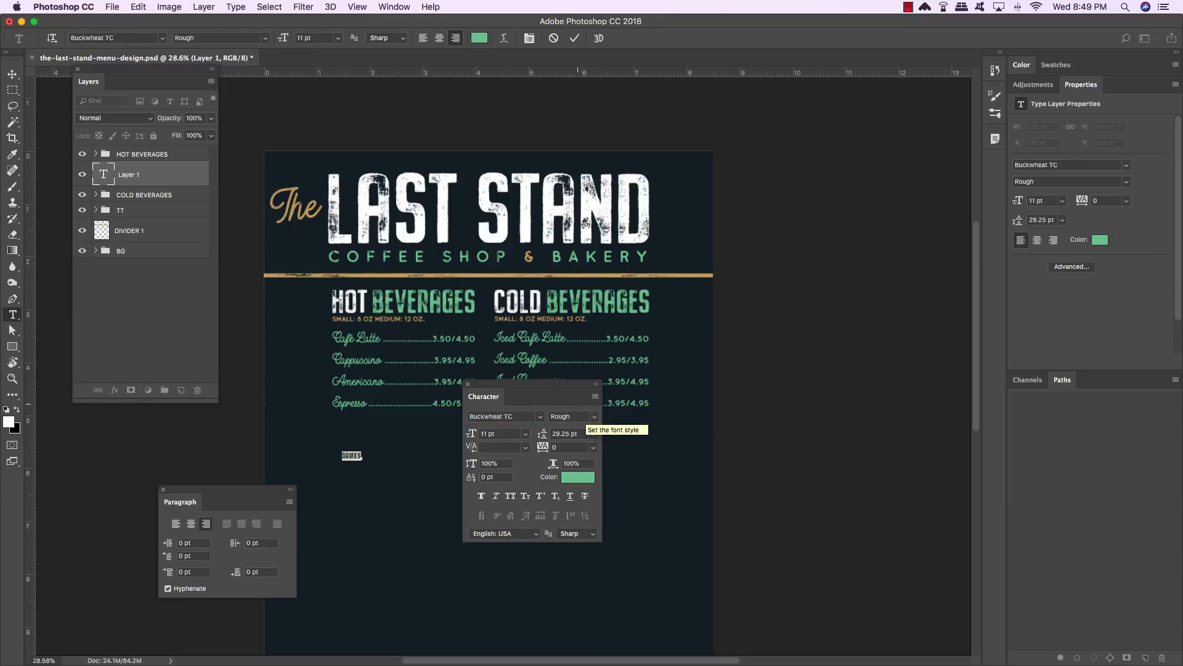
# - Set the DRINKS text size to 73.75 pt and commit the text
pyautogui.moveTo(499, 434); pyautogui.dragTo(437, 425)
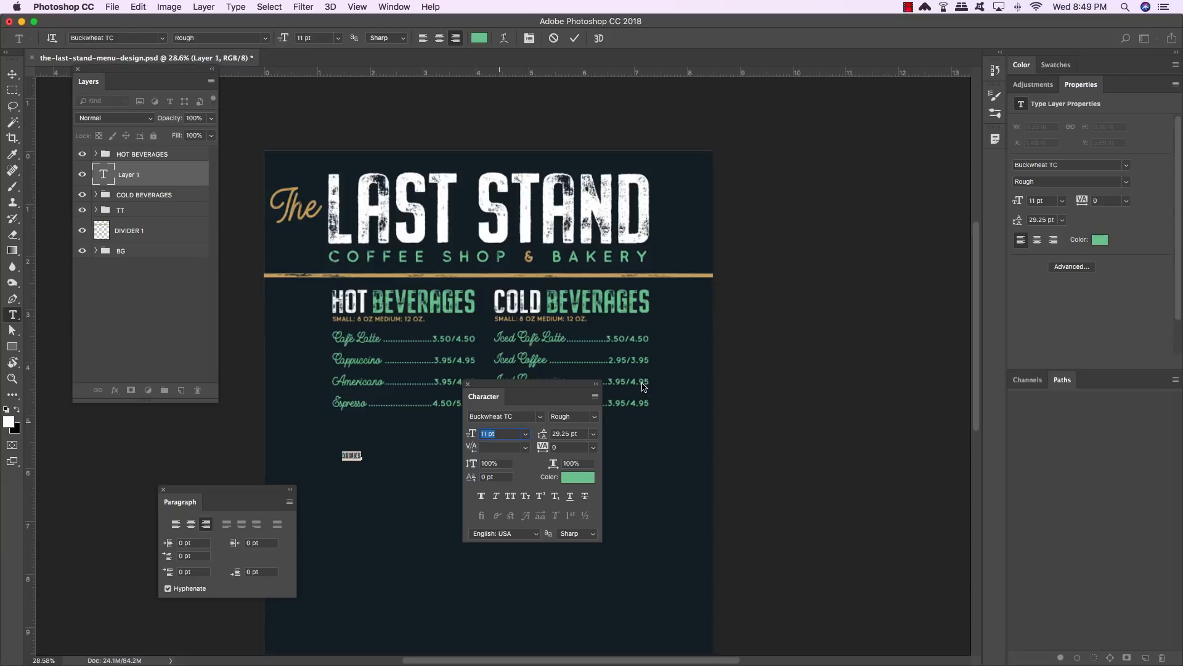
pyautogui.write('73.75')
pyautogui.press('Return')
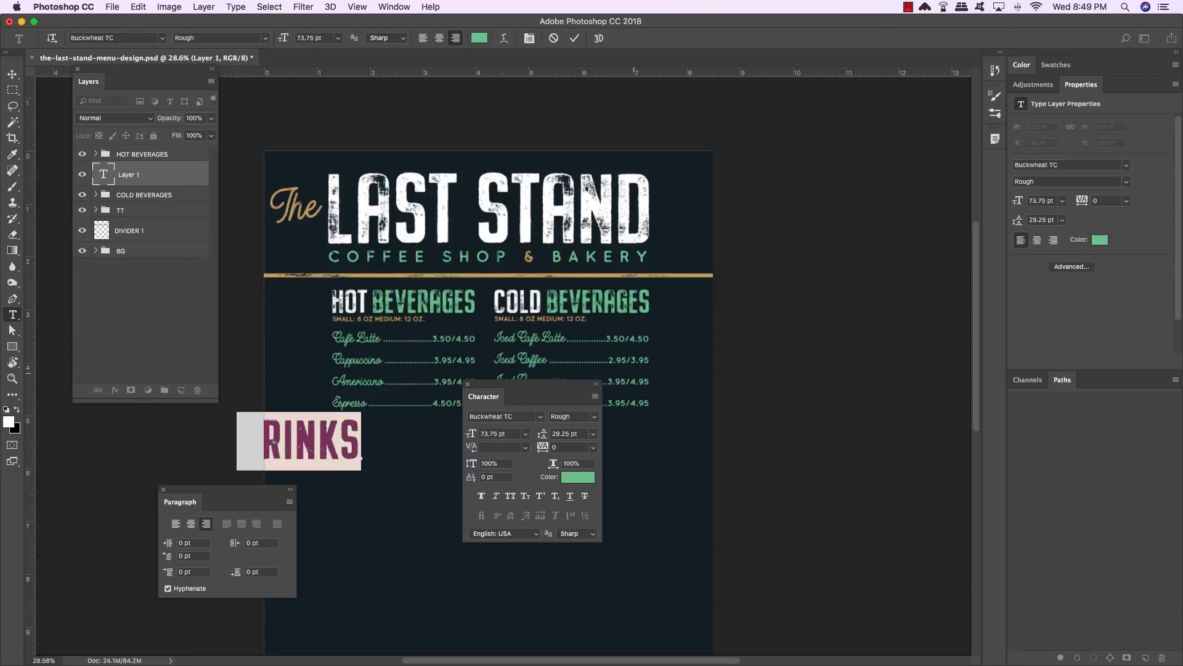
pyautogui.click(12, 74)
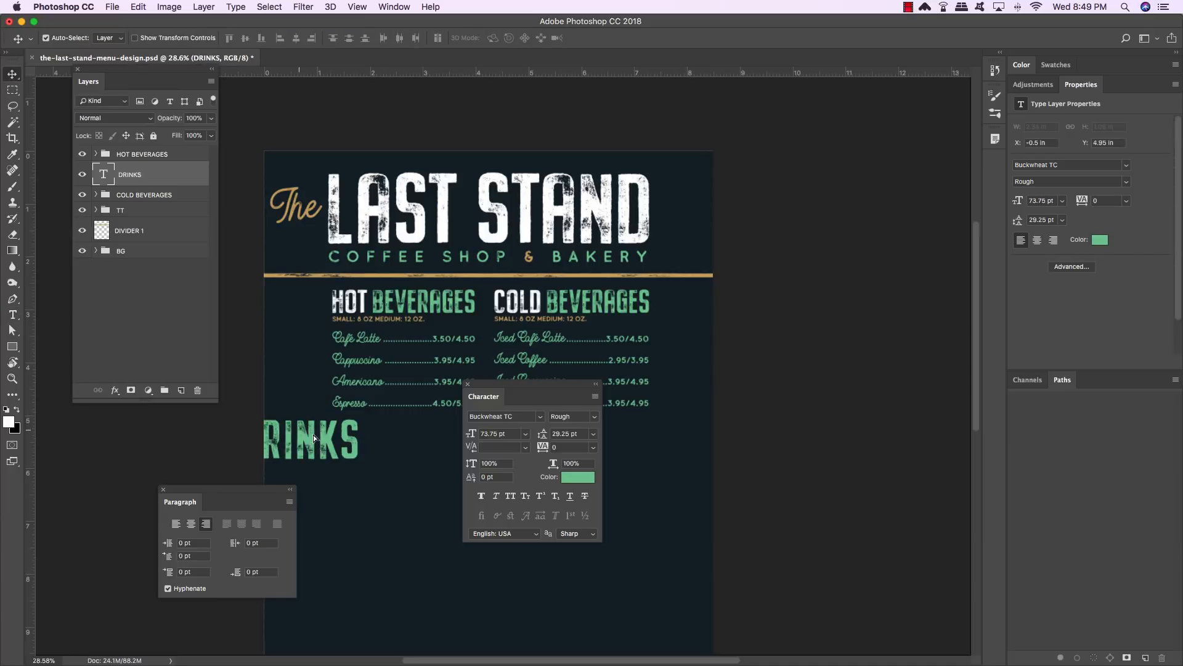
# - Rotate the DRINKS text 90° counterclockwise and place it vertically at the left edge beside the hot beverages
pyautogui.moveTo(313, 434); pyautogui.dragTo(351, 332)
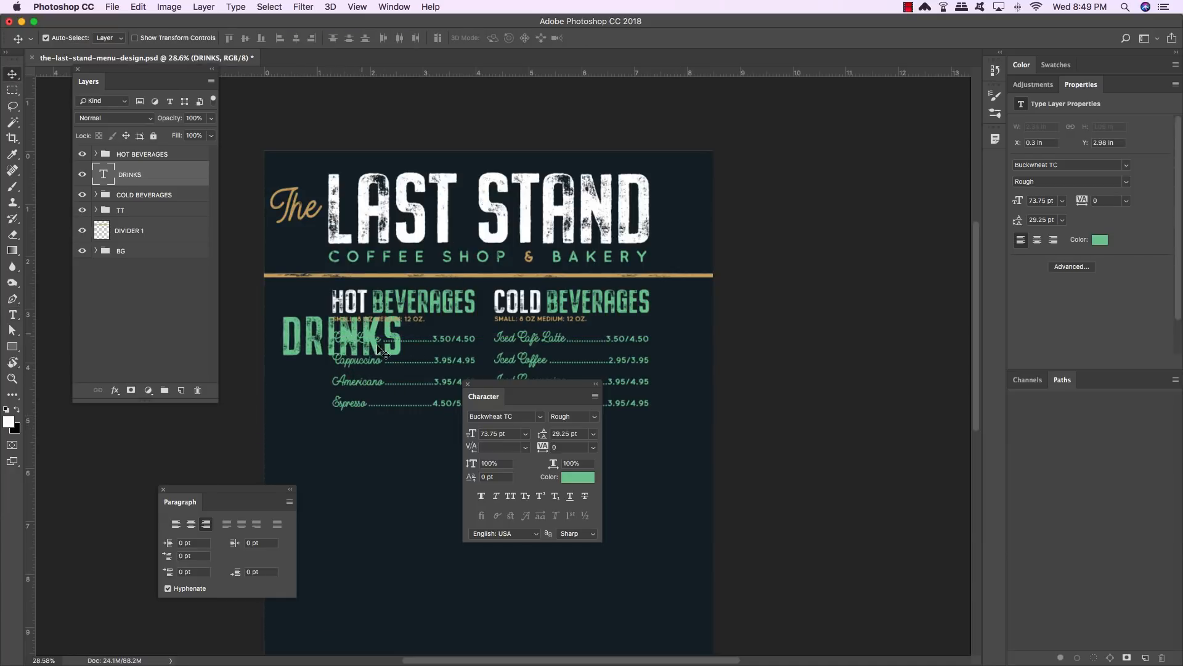
pyautogui.hotkey('ctrl', 't')
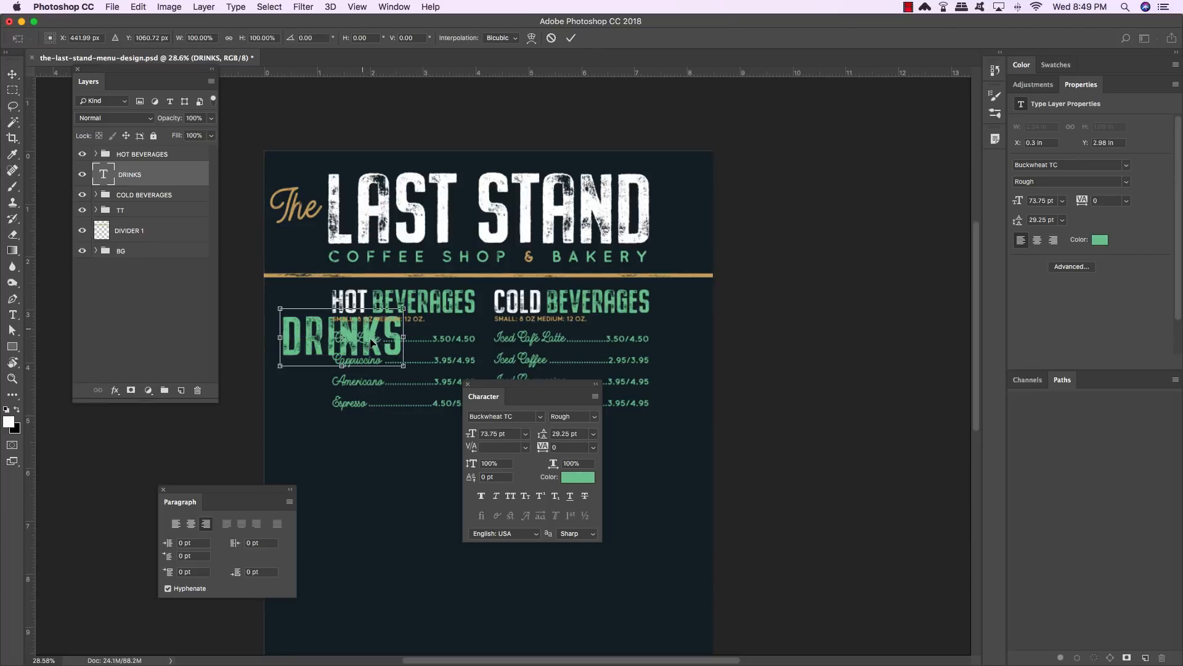
pyautogui.rightClick(370, 335)
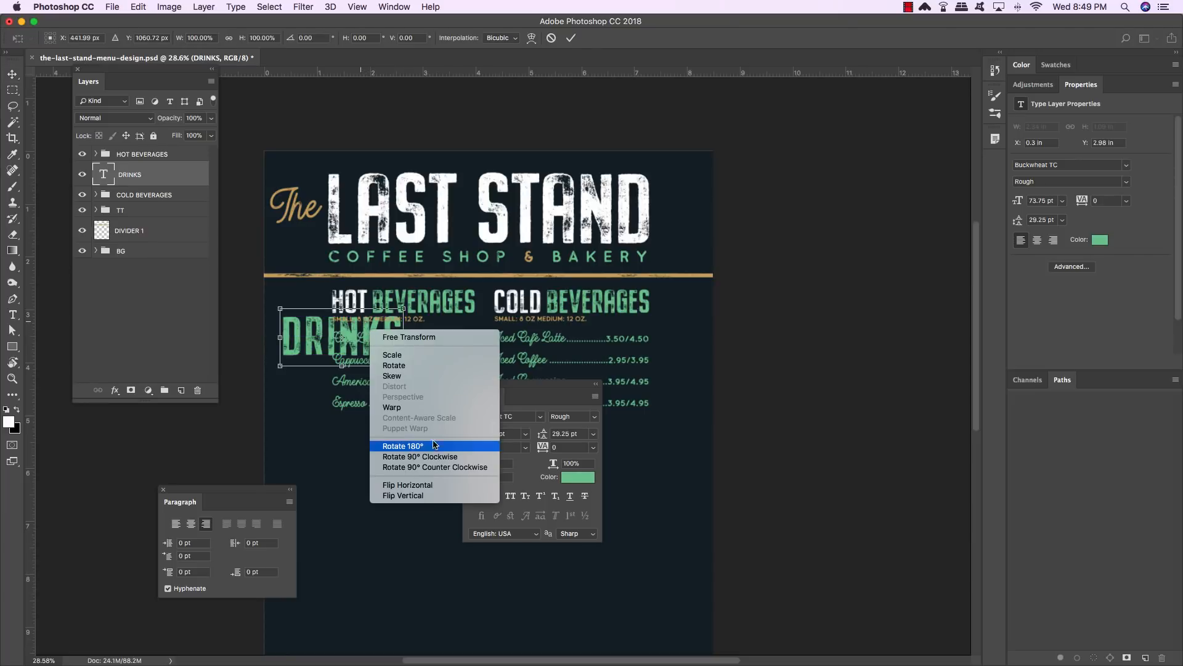
pyautogui.click(449, 460)
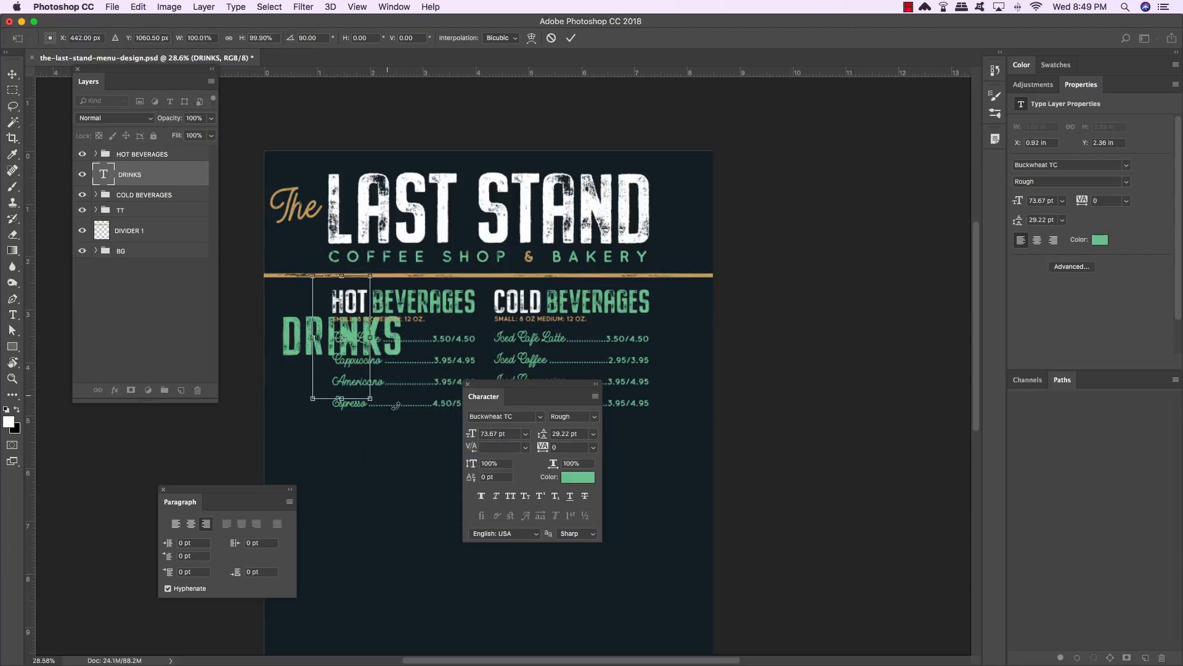
pyautogui.moveTo(357, 373); pyautogui.dragTo(324, 388)
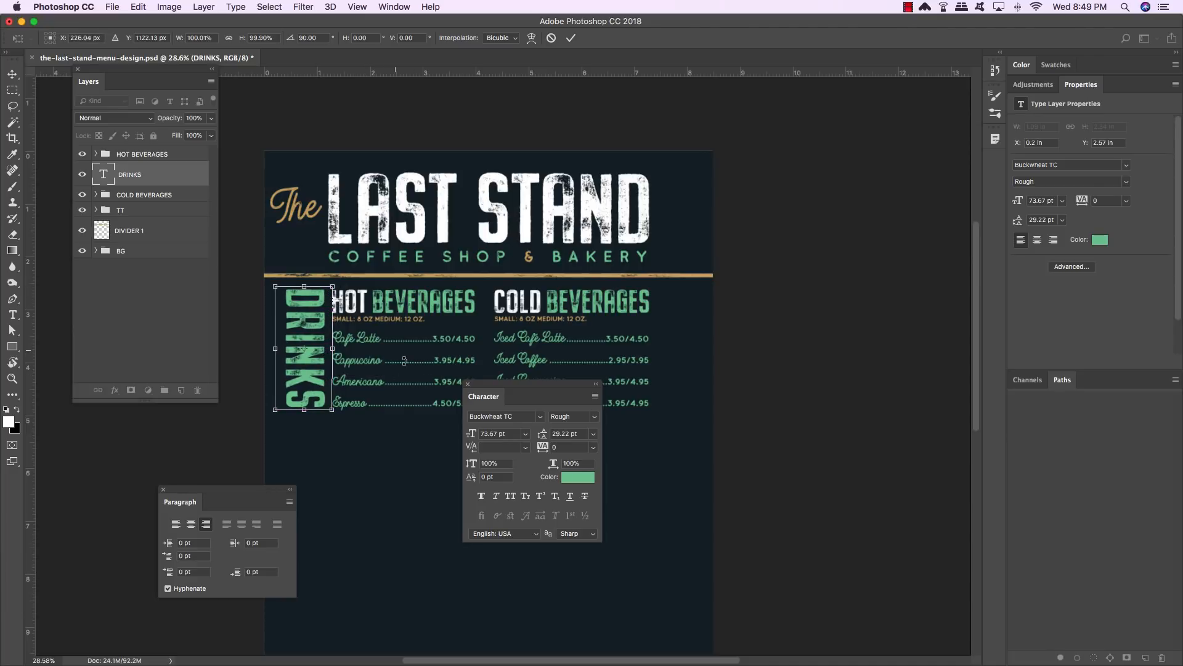
pyautogui.press('Return')
pyautogui.hotkey('shift', 'Left')
pyautogui.hotkey('shift', 'Left')
pyautogui.hotkey('shift', 'Left')
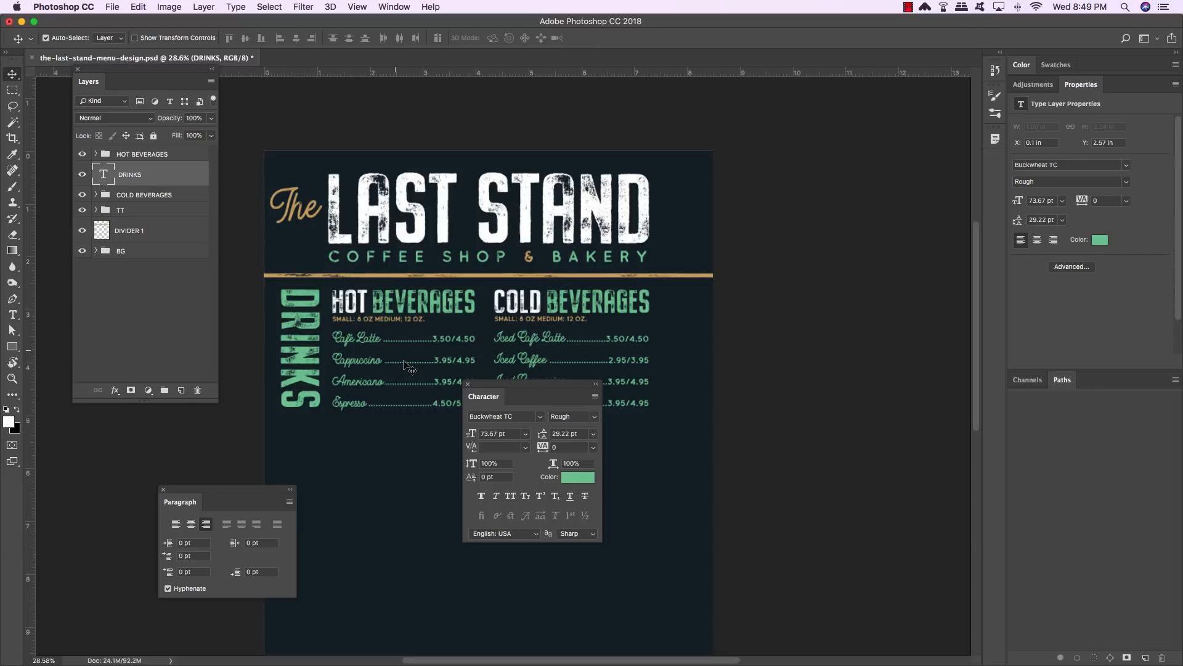
# - Rearrange the Character, Paragraph and Layers panels around the canvas
pyautogui.moveTo(514, 383); pyautogui.dragTo(805, 157)
pyautogui.moveTo(212, 496); pyautogui.dragTo(810, 336)
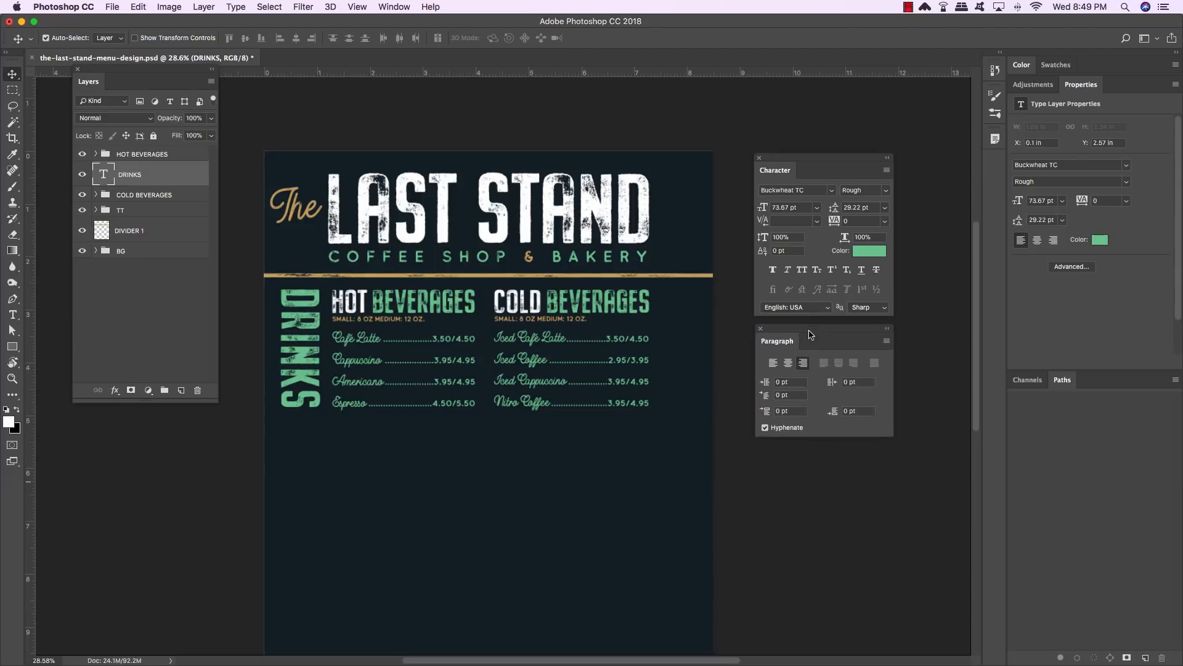
pyautogui.moveTo(175, 75); pyautogui.dragTo(186, 225)
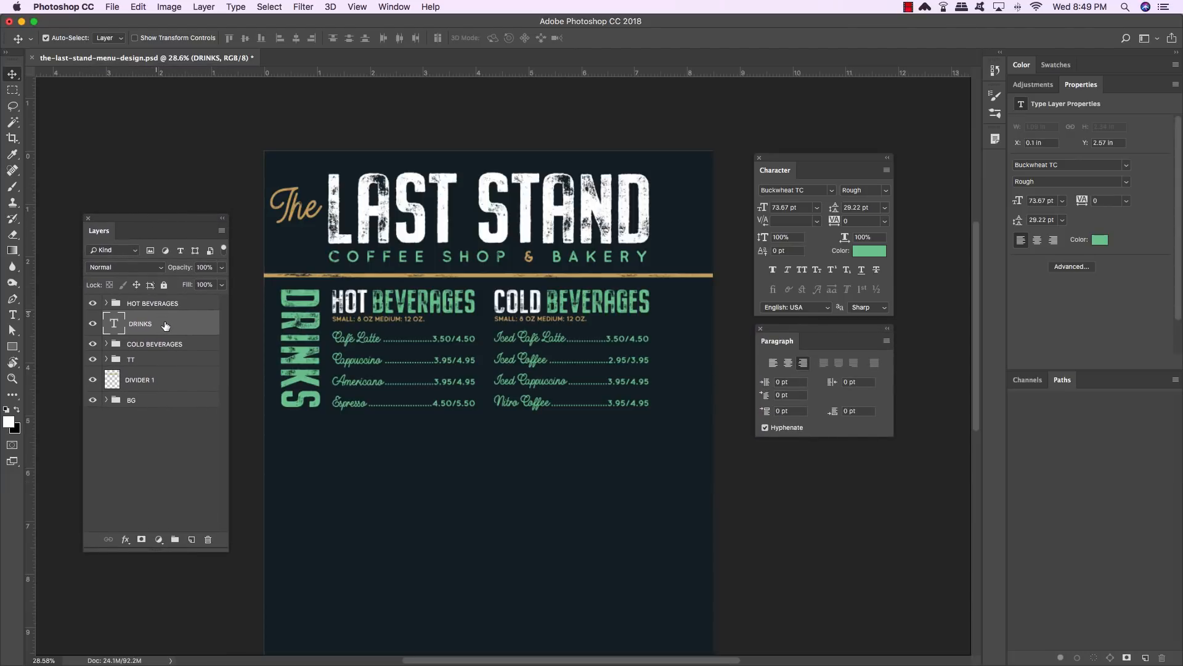
# - Bring the DRINKS text layer to the top and group it with the HOT and COLD BEVERAGES groups
pyautogui.press('super+bracketright')
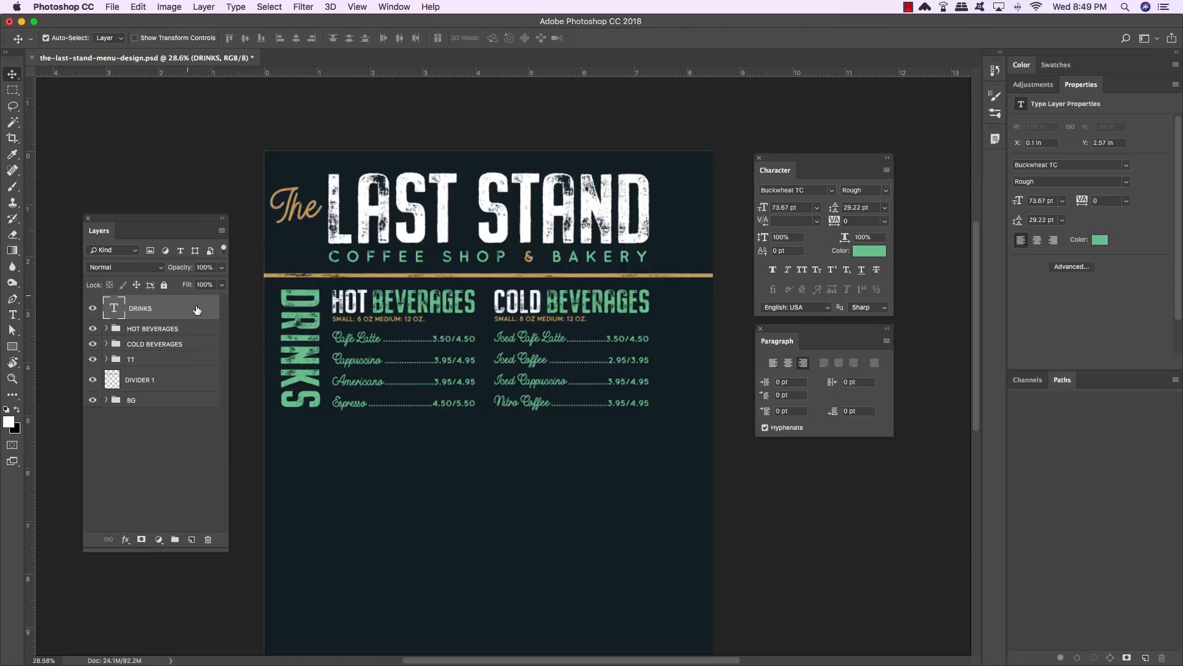
pyautogui.keyDown('shift'); pyautogui.click(197, 349); pyautogui.keyUp('shift')
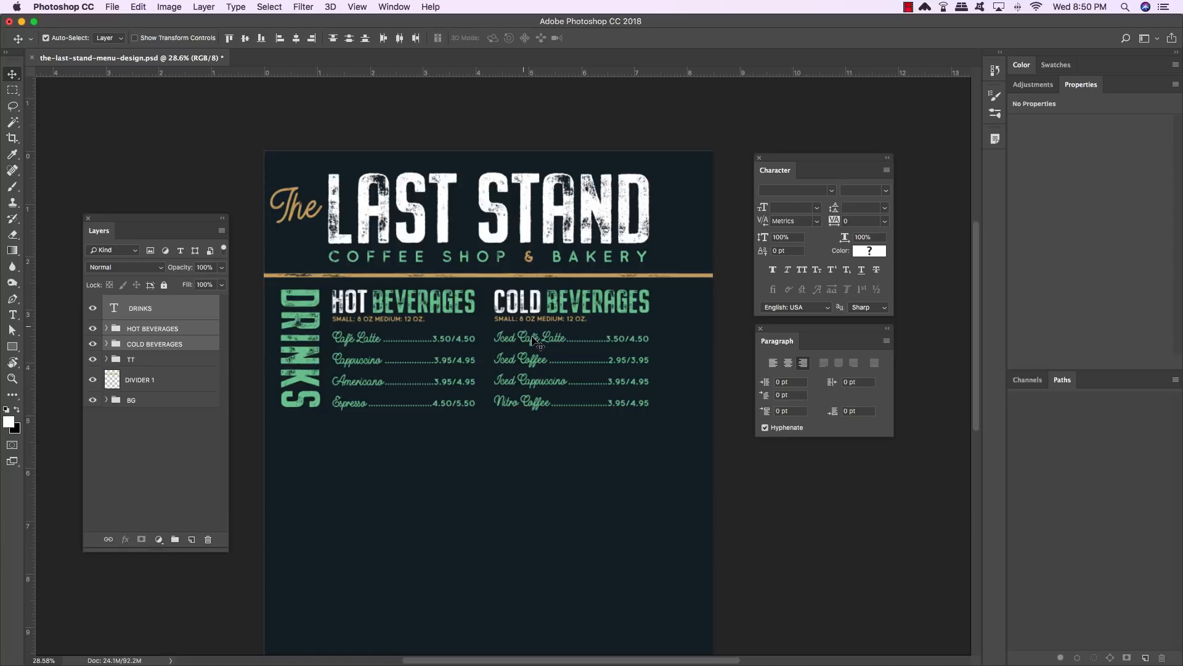
pyautogui.press('super+g')
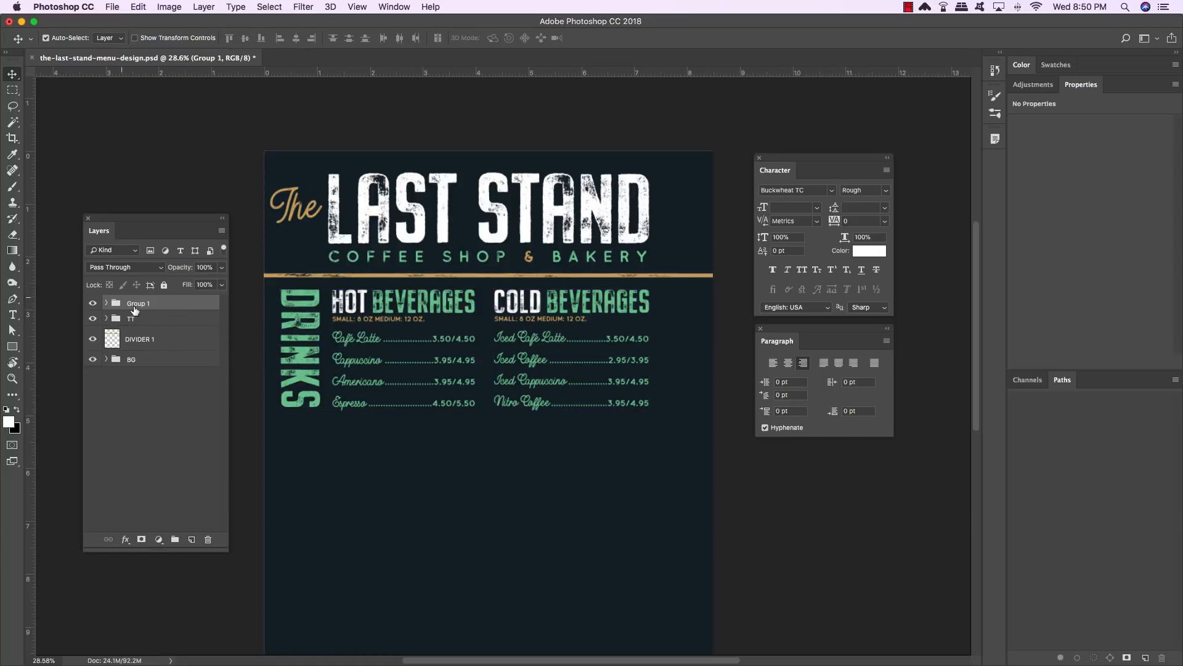
# - Rename the new group DRINKS
pyautogui.doubleClick(136, 304)
pyautogui.write('DRINKS')
pyautogui.press('Return')
# - Duplicate the gold divider and move the copy down to sit below the beverage lists
pyautogui.click(145, 340)
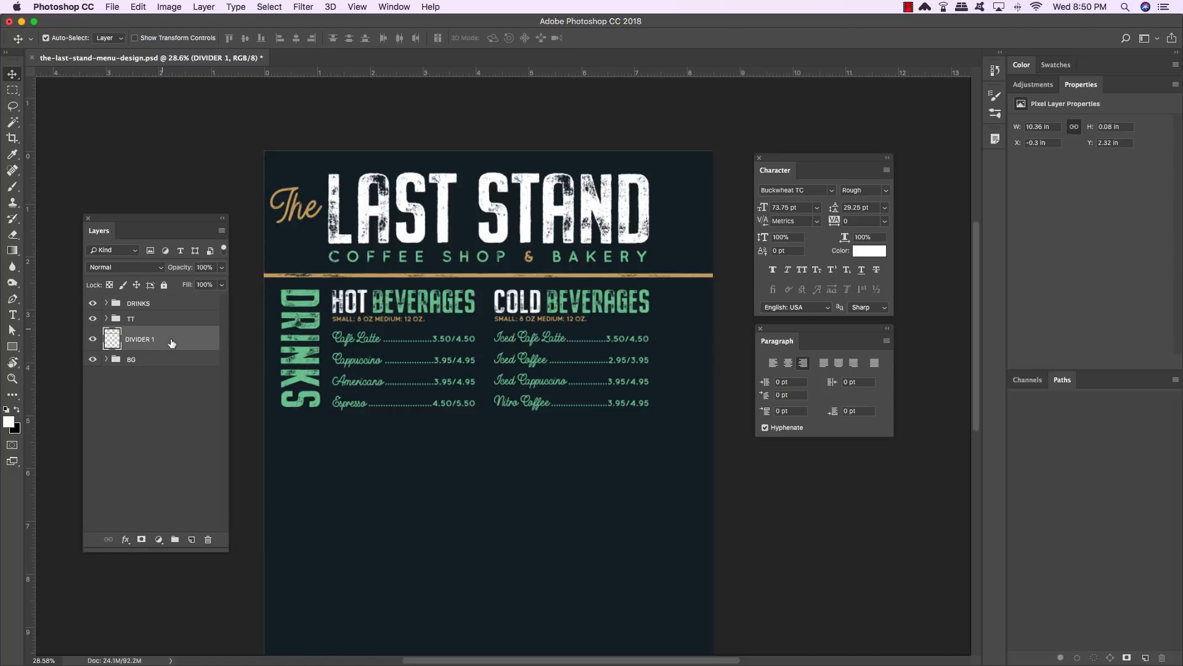
pyautogui.press('super+j')
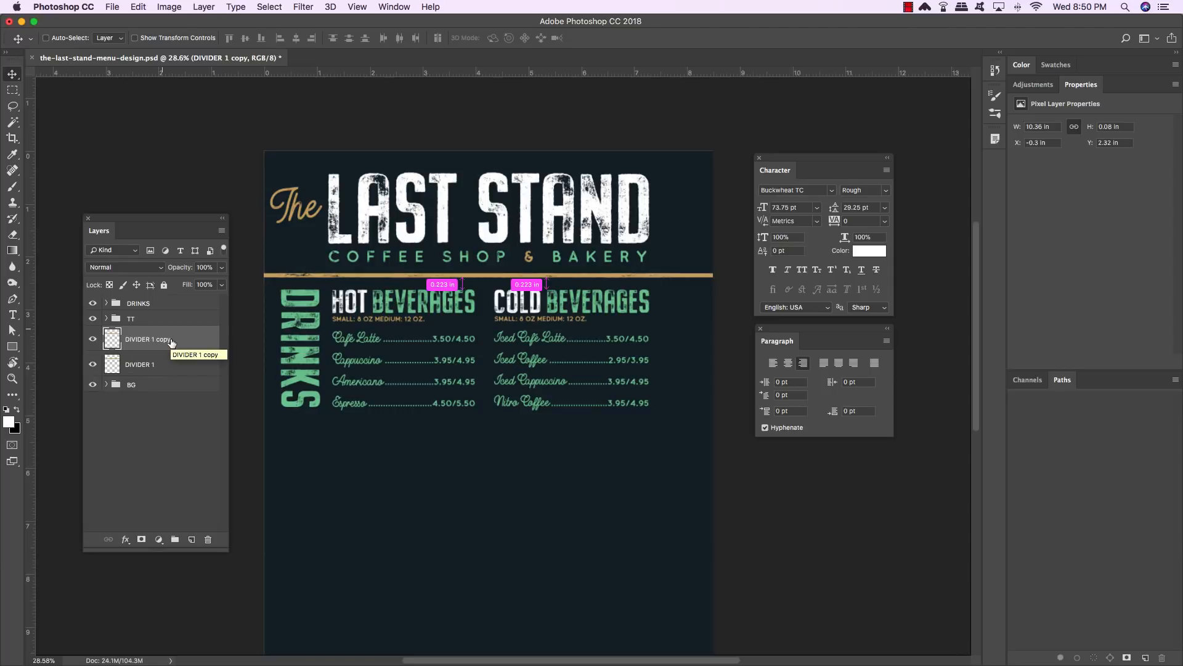
pyautogui.press('super+bracketleft')
pyautogui.hotkey('shift', 'Down')
pyautogui.hotkey('shift', 'Down')
pyautogui.hotkey('shift', 'Down')
pyautogui.hotkey('shift', 'Down')
pyautogui.hotkey('shift', 'Down')
pyautogui.hotkey('shift', 'Down')
pyautogui.hotkey('shift', 'Down')
pyautogui.hotkey('shift', 'Down')
pyautogui.hotkey('shift', 'Down')
pyautogui.hotkey('shift', 'Down')
pyautogui.hotkey('shift', 'Down')
pyautogui.hotkey('shift', 'Down')
pyautogui.hotkey('shift', 'Down')
pyautogui.hotkey('shift', 'Down')
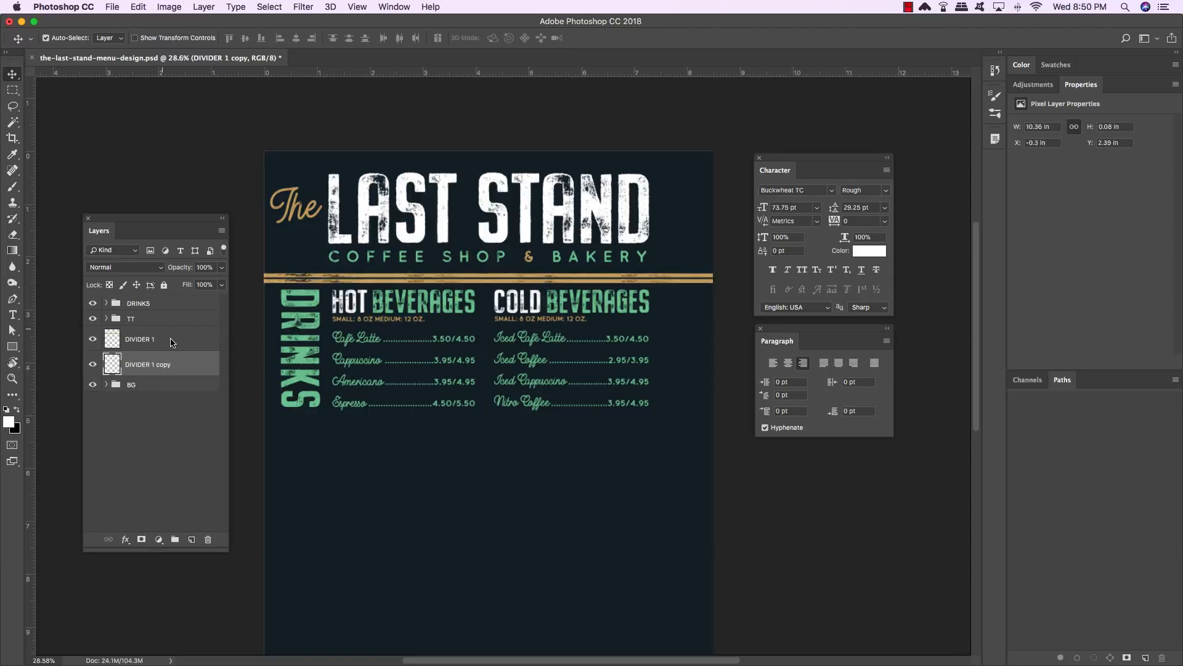
pyautogui.hotkey('shift', 'Down')
pyautogui.hotkey('shift', 'Down')
pyautogui.hotkey('shift', 'Down')
pyautogui.hotkey('shift', 'Down')
pyautogui.hotkey('shift', 'Down')
pyautogui.hotkey('shift', 'Down')
pyautogui.hotkey('shift', 'Down')
pyautogui.hotkey('shift', 'Down')
pyautogui.hotkey('shift', 'Down')
pyautogui.hotkey('shift', 'Down')
pyautogui.hotkey('shift', 'Down')
pyautogui.hotkey('shift', 'Down')
pyautogui.hotkey('shift', 'Down')
pyautogui.hotkey('shift', 'Down')
pyautogui.hotkey('shift', 'Down')
pyautogui.hotkey('shift', 'Down')
pyautogui.hotkey('shift', 'Down')
pyautogui.hotkey('shift', 'Down')
pyautogui.hotkey('shift', 'Down')
pyautogui.hotkey('shift', 'Down')
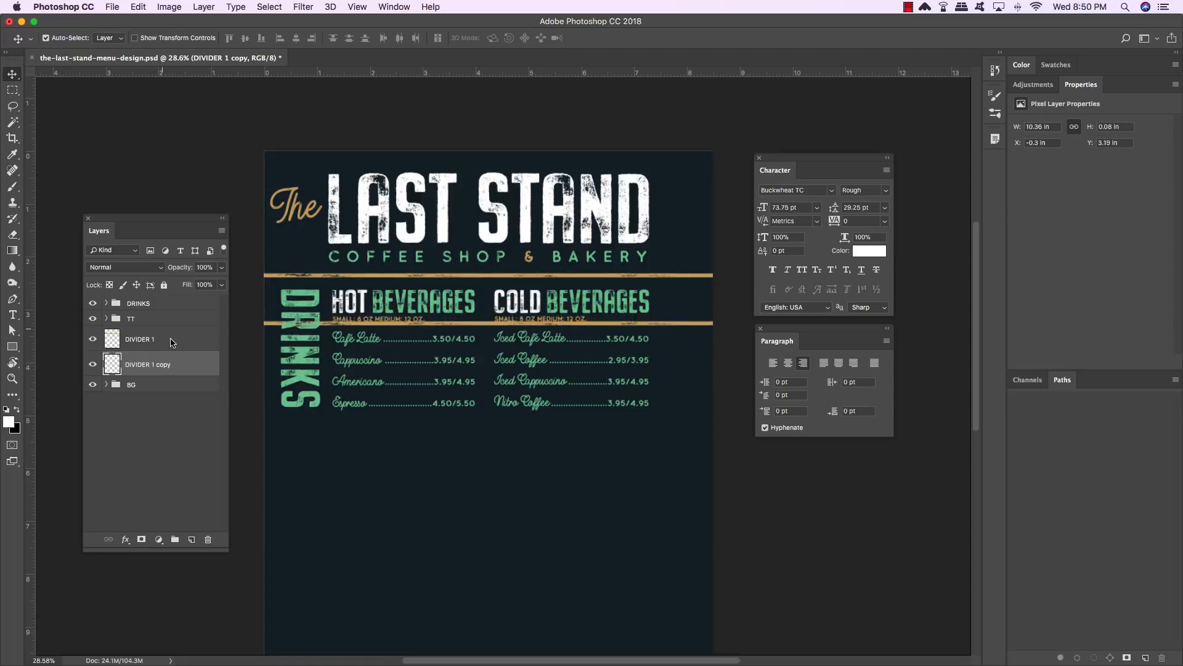
pyautogui.hotkey('shift', 'Down')
pyautogui.hotkey('shift', 'Down')
pyautogui.hotkey('shift', 'Down')
pyautogui.hotkey('shift', 'Down')
pyautogui.hotkey('shift', 'Down')
pyautogui.hotkey('shift', 'Down')
pyautogui.hotkey('shift', 'Down')
pyautogui.hotkey('shift', 'Down')
pyautogui.hotkey('shift', 'Down')
pyautogui.hotkey('shift', 'Down')
pyautogui.hotkey('shift', 'Down')
pyautogui.hotkey('shift', 'Down')
pyautogui.hotkey('shift', 'Down')
pyautogui.hotkey('shift', 'Down')
pyautogui.hotkey('shift', 'Down')
pyautogui.hotkey('shift', 'Down')
pyautogui.hotkey('shift', 'Down')
pyautogui.hotkey('shift', 'Down')
pyautogui.hotkey('shift', 'Down')
pyautogui.hotkey('shift', 'Down')
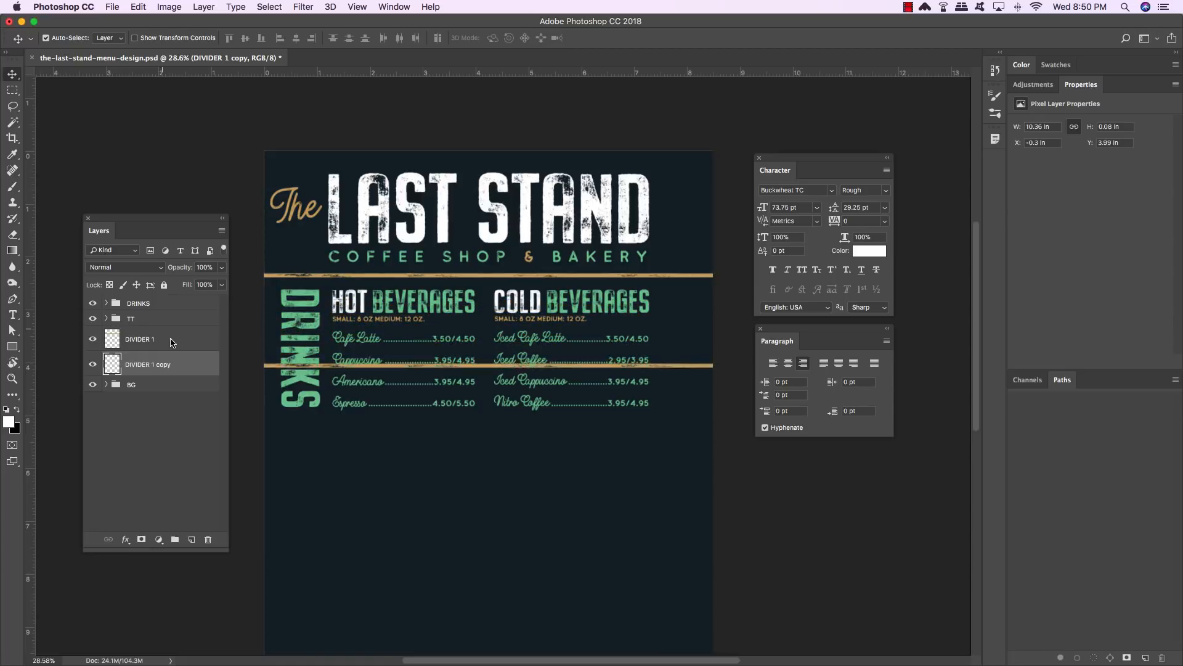
pyautogui.hotkey('shift', 'Down')
pyautogui.hotkey('shift', 'Down')
pyautogui.hotkey('shift', 'Down')
pyautogui.hotkey('shift', 'Down')
pyautogui.hotkey('shift', 'Down')
pyautogui.hotkey('shift', 'Down')
pyautogui.hotkey('shift', 'Down')
pyautogui.hotkey('shift', 'Down')
pyautogui.hotkey('shift', 'Down')
pyautogui.hotkey('shift', 'Down')
pyautogui.hotkey('shift', 'Down')
pyautogui.hotkey('shift', 'Down')
pyautogui.hotkey('shift', 'Down')
pyautogui.hotkey('shift', 'Down')
pyautogui.hotkey('shift', 'Down')
pyautogui.hotkey('shift', 'Down')
pyautogui.hotkey('shift', 'Down')
pyautogui.hotkey('shift', 'Down')
pyautogui.hotkey('shift', 'Down')
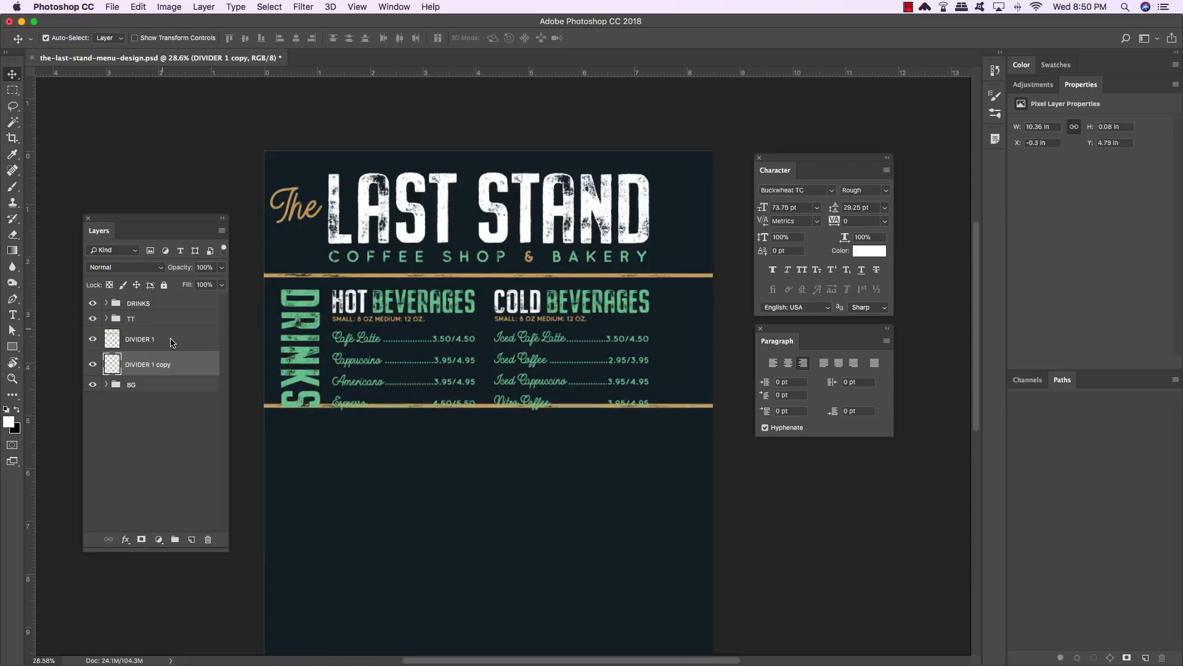
pyautogui.hotkey('shift', 'Down')
pyautogui.hotkey('shift', 'Down')
pyautogui.hotkey('shift', 'Down')
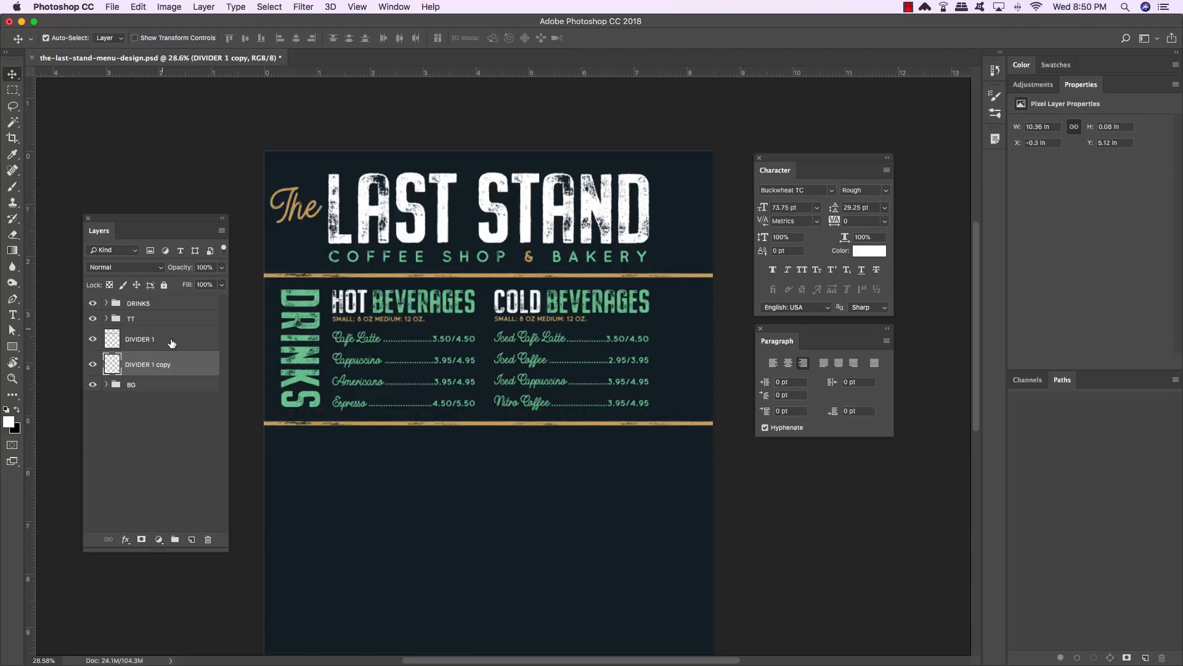
# - Rename the copied divider layer DIVIDER 2
pyautogui.doubleClick(149, 365)
pyautogui.moveTo(151, 365); pyautogui.dragTo(255, 367)
pyautogui.press('BackSpace')
pyautogui.write('2')
pyautogui.press('Return')
# - Move the TT group above the DRINKS group and save the document
pyautogui.click(170, 319)
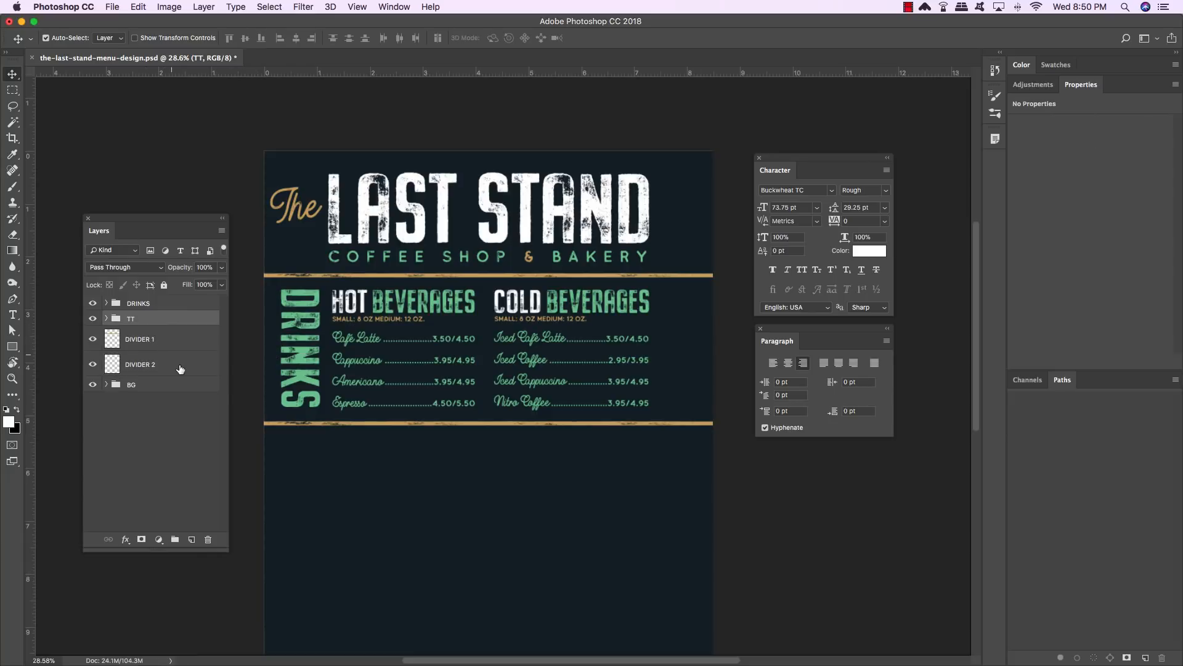
pyautogui.press('super+bracketright')
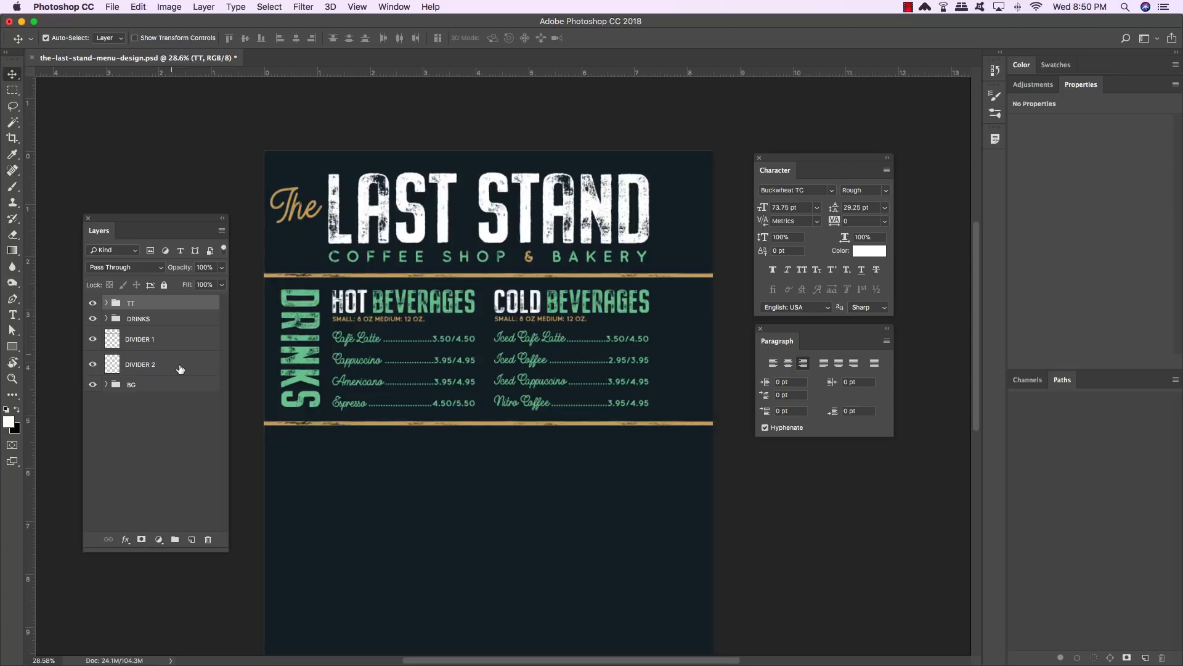
pyautogui.press('super+s')
# - Duplicate the DRINKS group
pyautogui.click(163, 318)
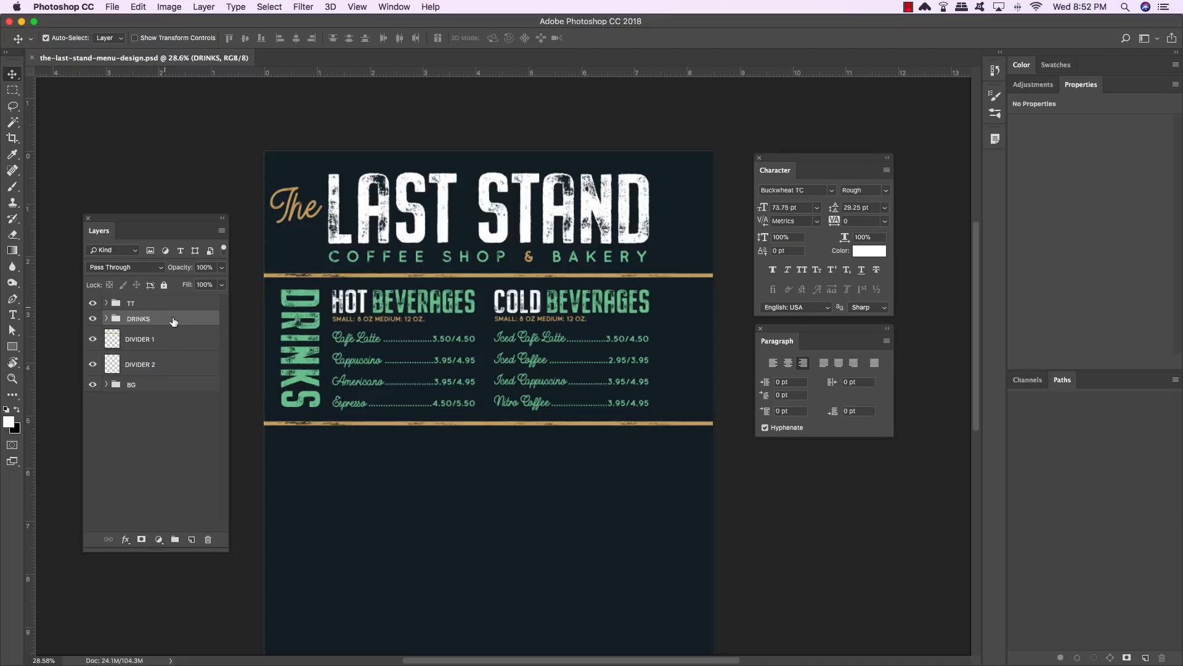
pyautogui.press('super+j')
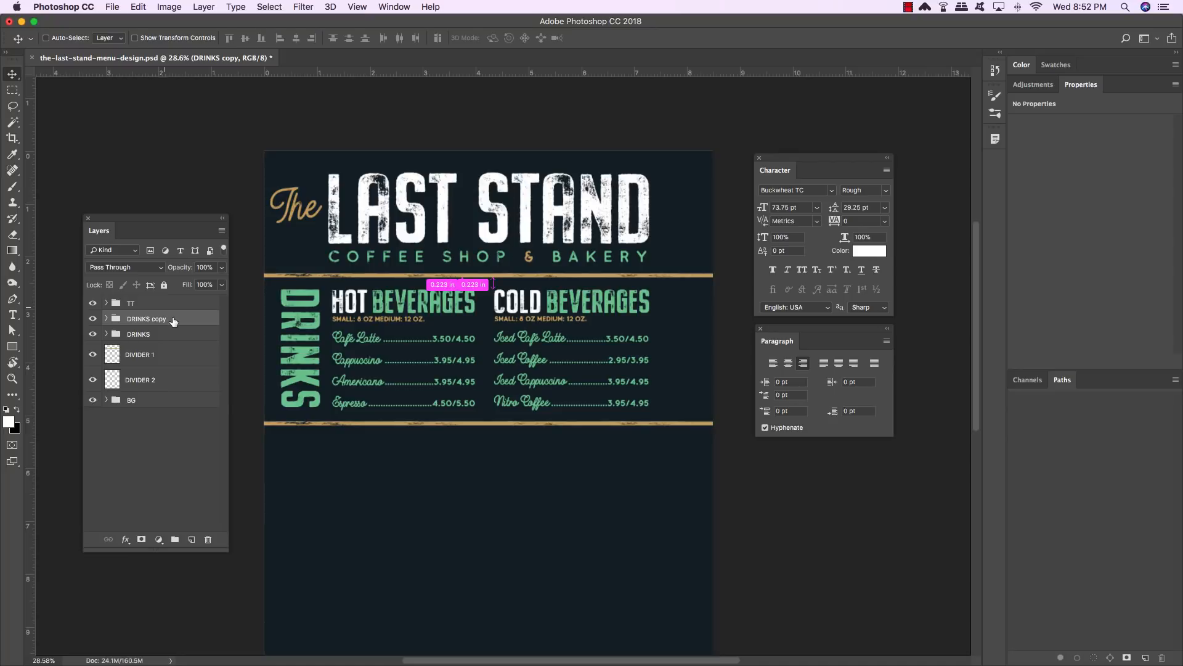
# - Place the DRINKS copy group beneath DRINKS in the layer stack and move it down below the second divider
pyautogui.press('super+bracketleft')
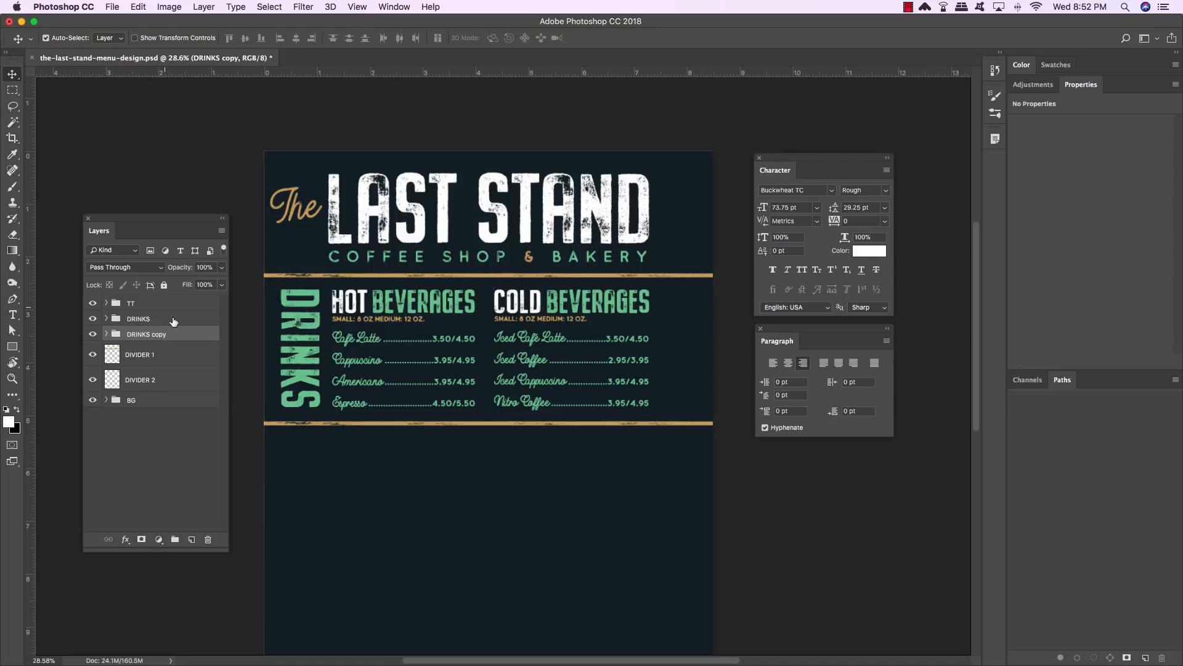
pyautogui.press('super')
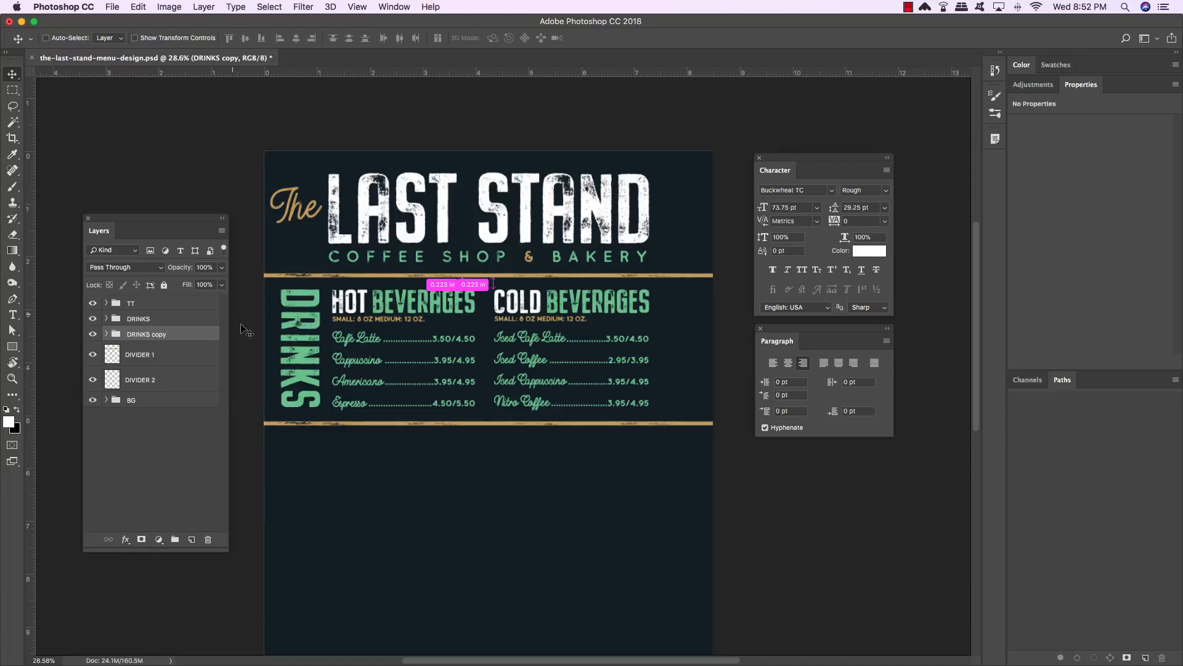
pyautogui.press('super+t')
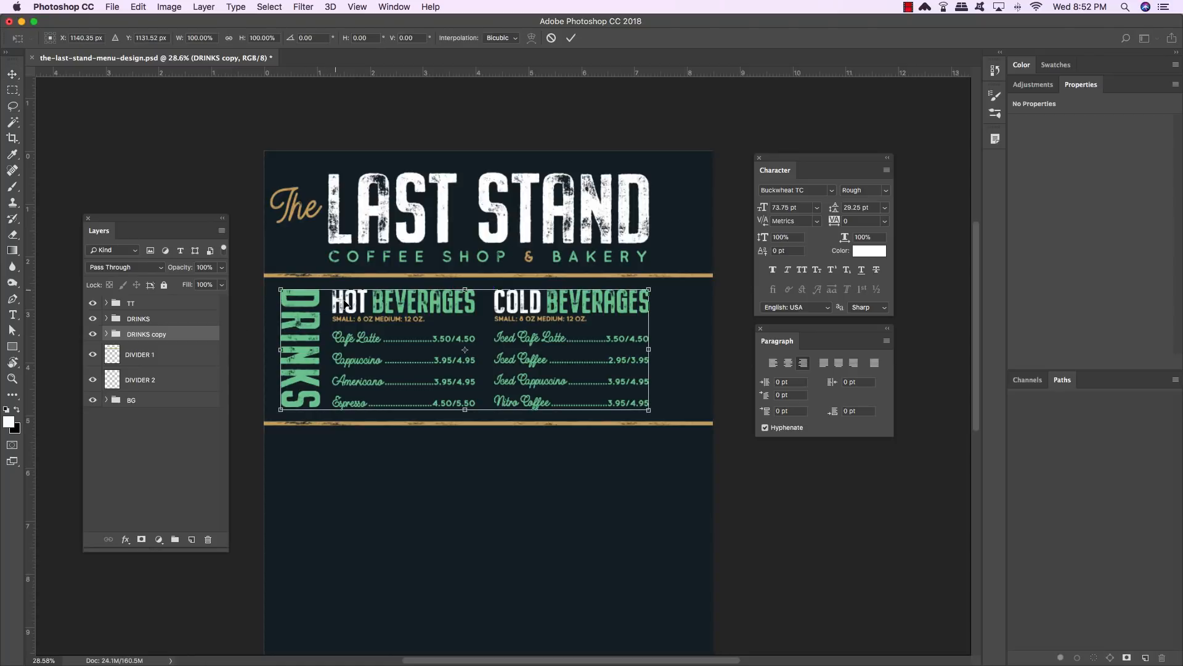
pyautogui.moveTo(346, 301); pyautogui.dragTo(343, 449)
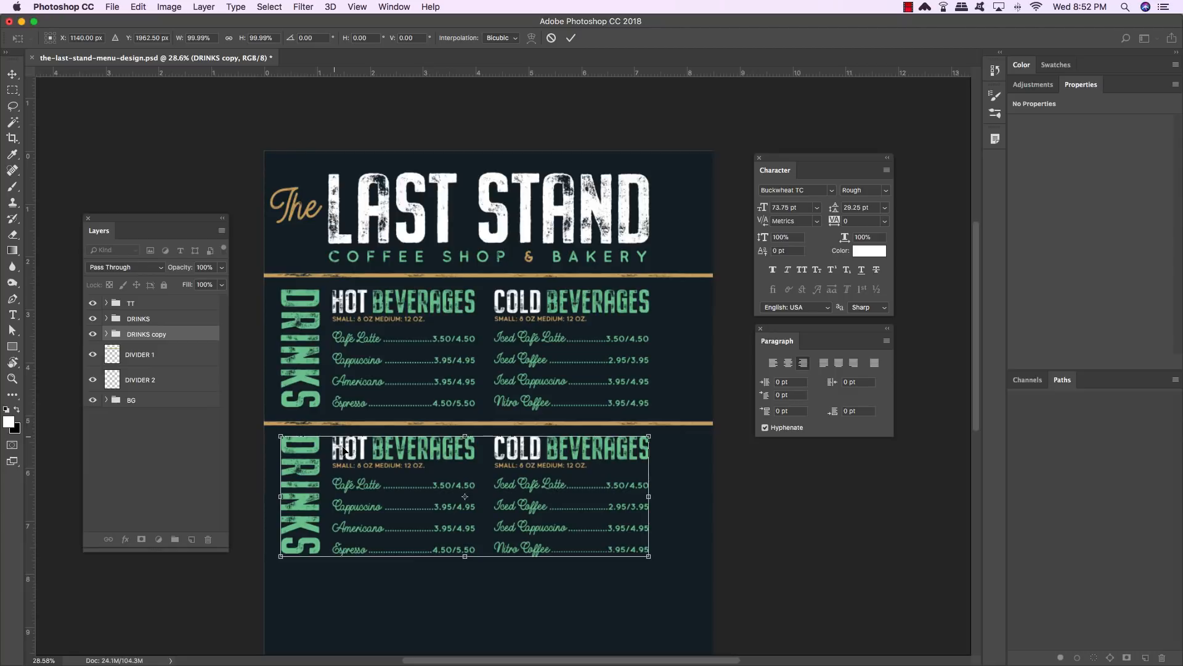
pyautogui.press('Return')
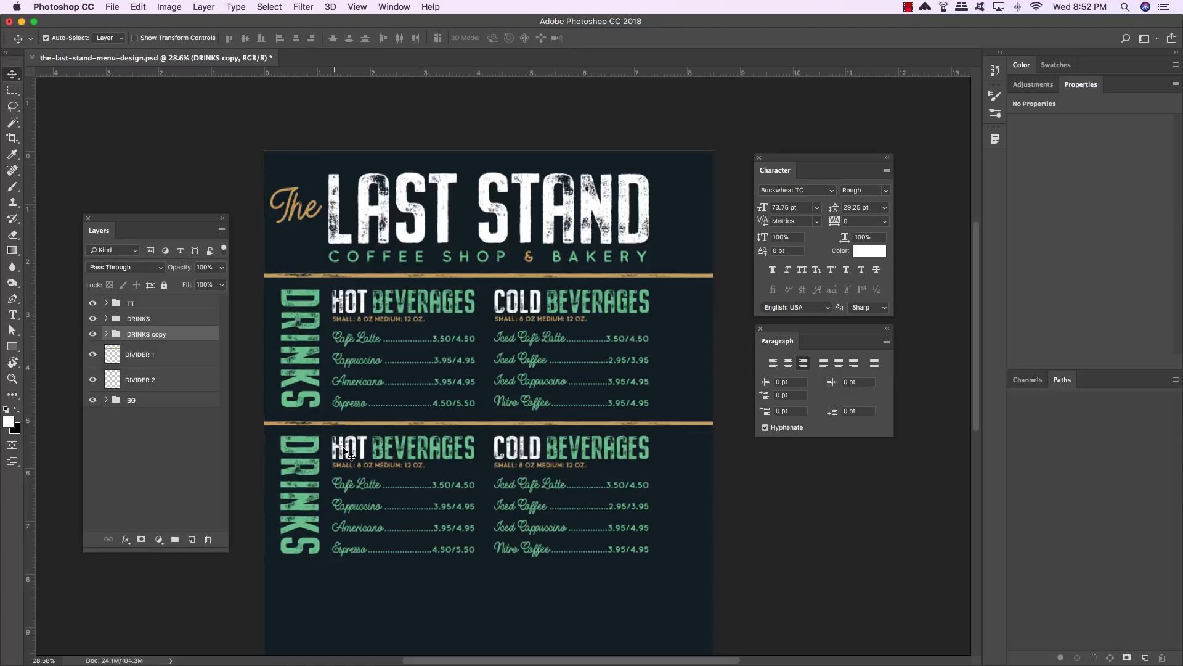
# - Replace the copied DRINKS heading text with BITES and left-align it
pyautogui.press('t')
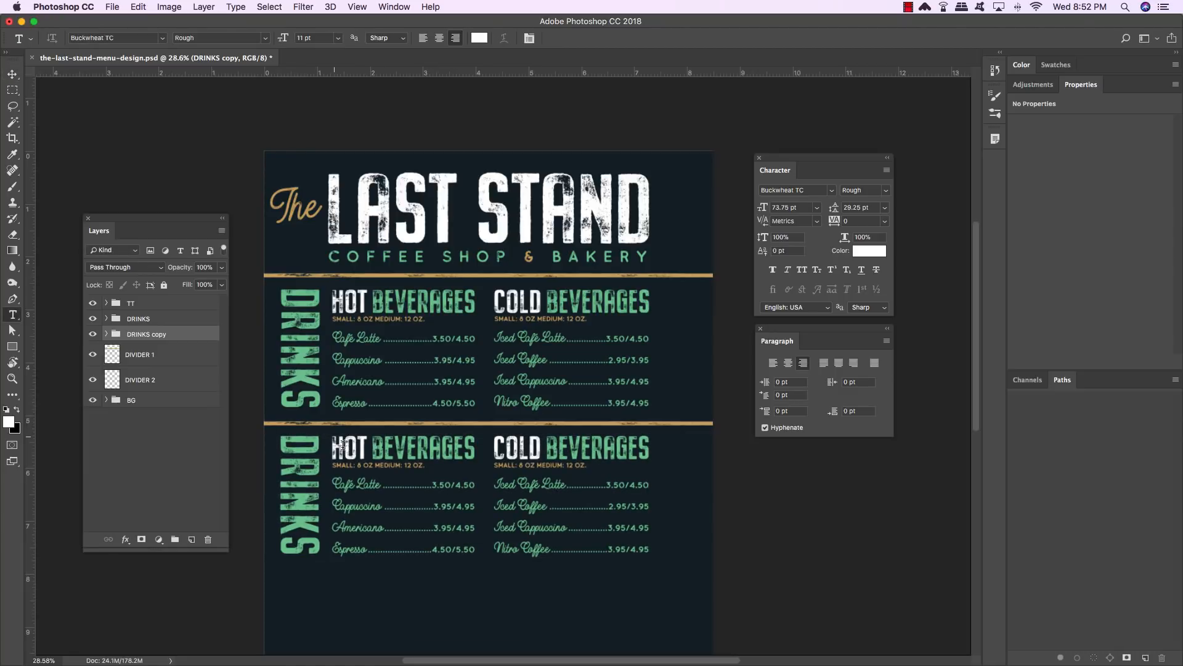
pyautogui.doubleClick(300, 461)
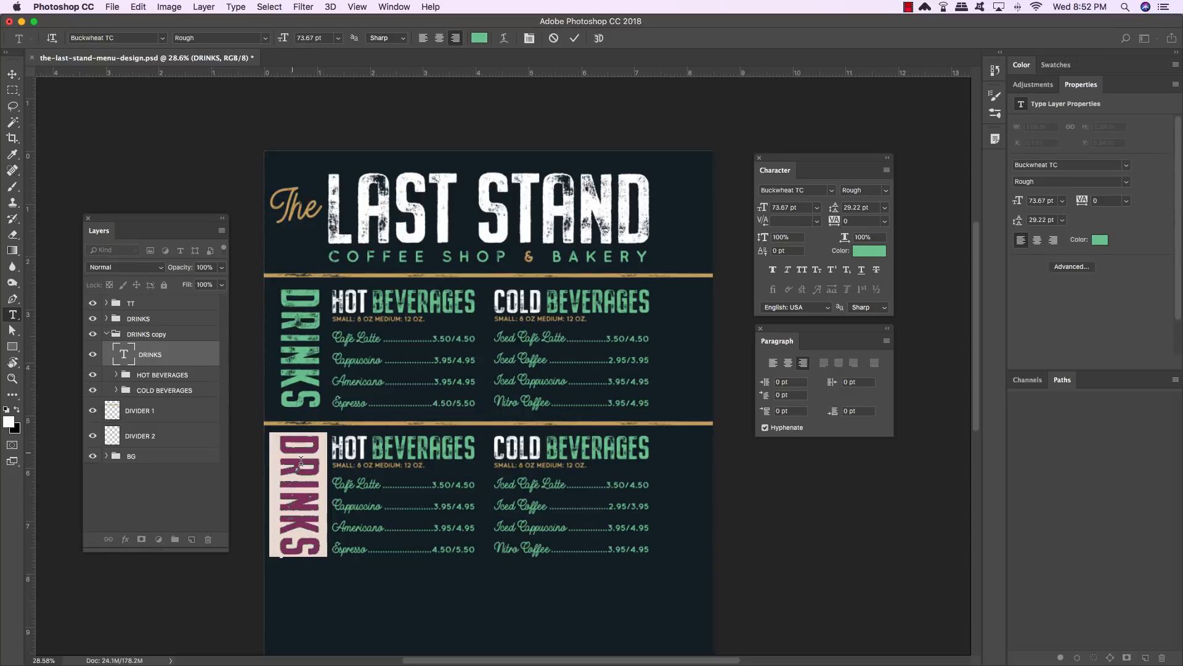
pyautogui.write('BITES')
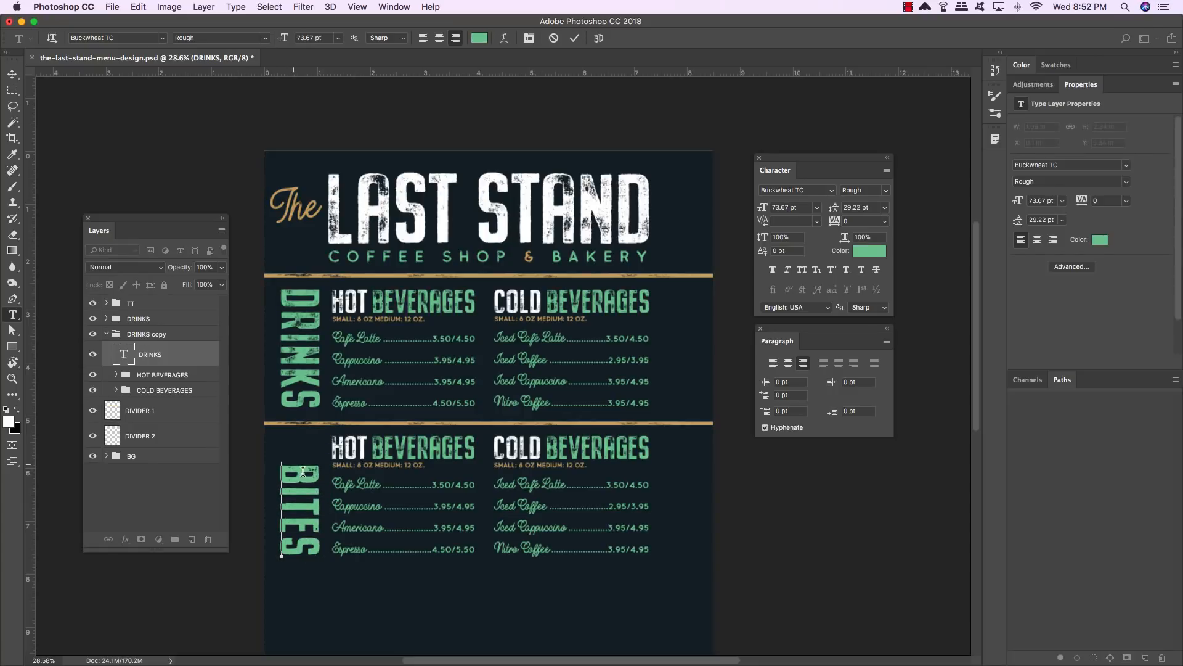
pyautogui.moveTo(303, 461); pyautogui.dragTo(309, 558)
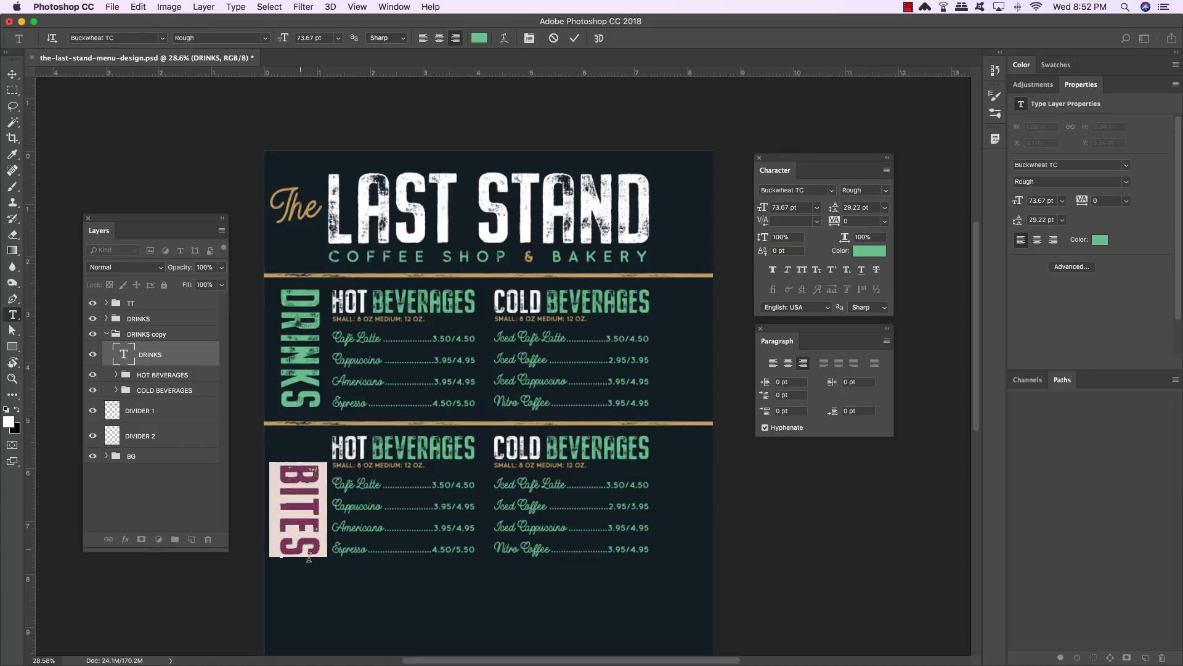
pyautogui.click(774, 364)
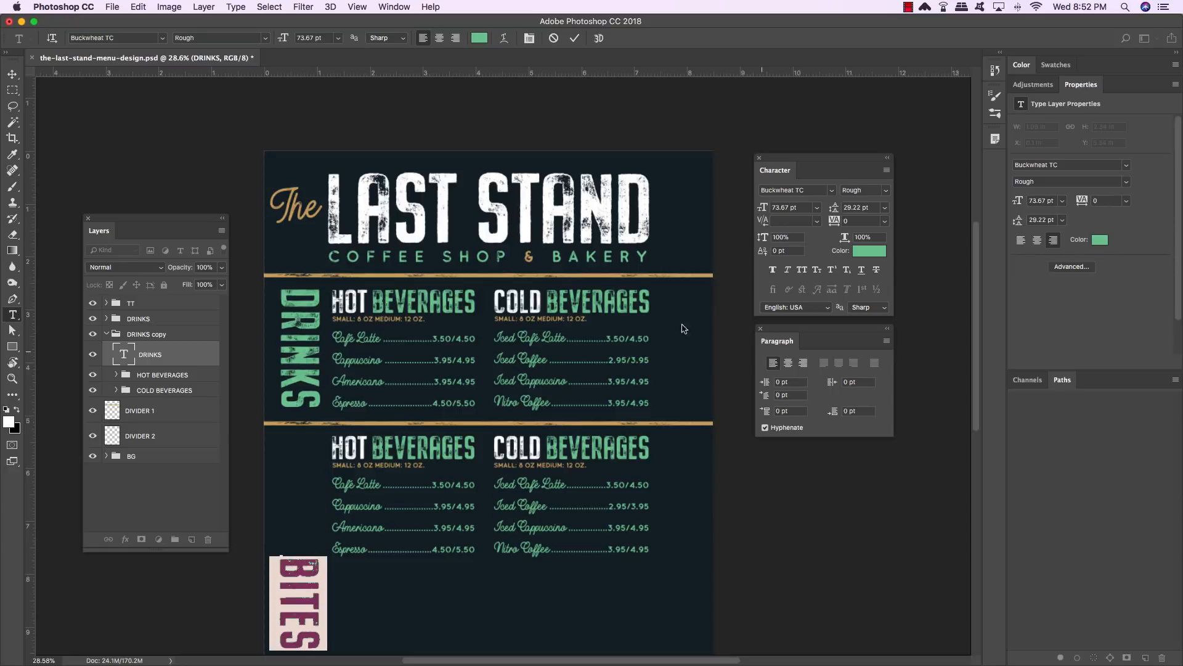
pyautogui.click(15, 74)
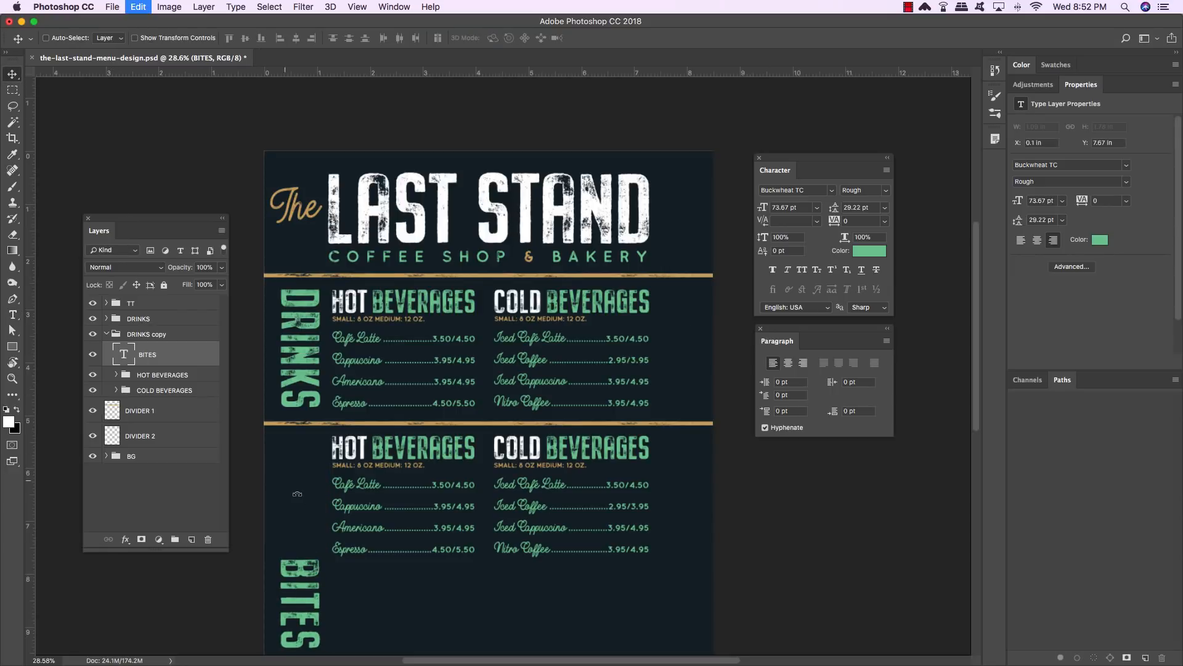
# - Move the BITES heading back up to the top of the lower section and nudge it slightly down
pyautogui.press('super+t')
pyautogui.moveTo(315, 577); pyautogui.dragTo(316, 454)
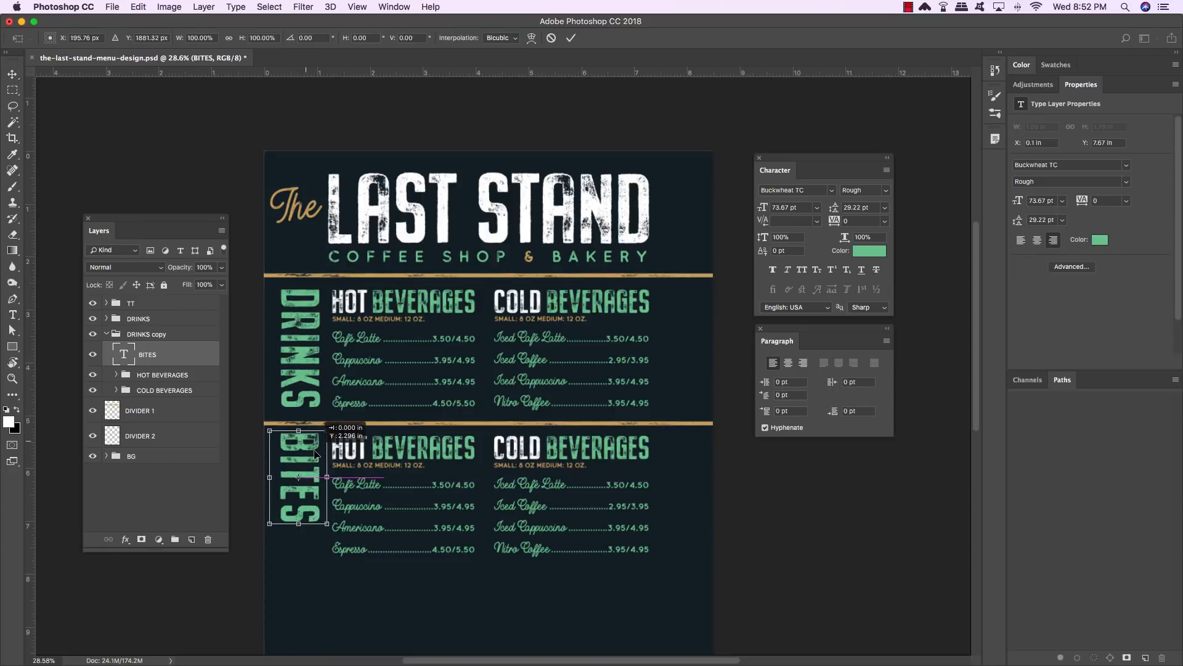
pyautogui.press('Return')
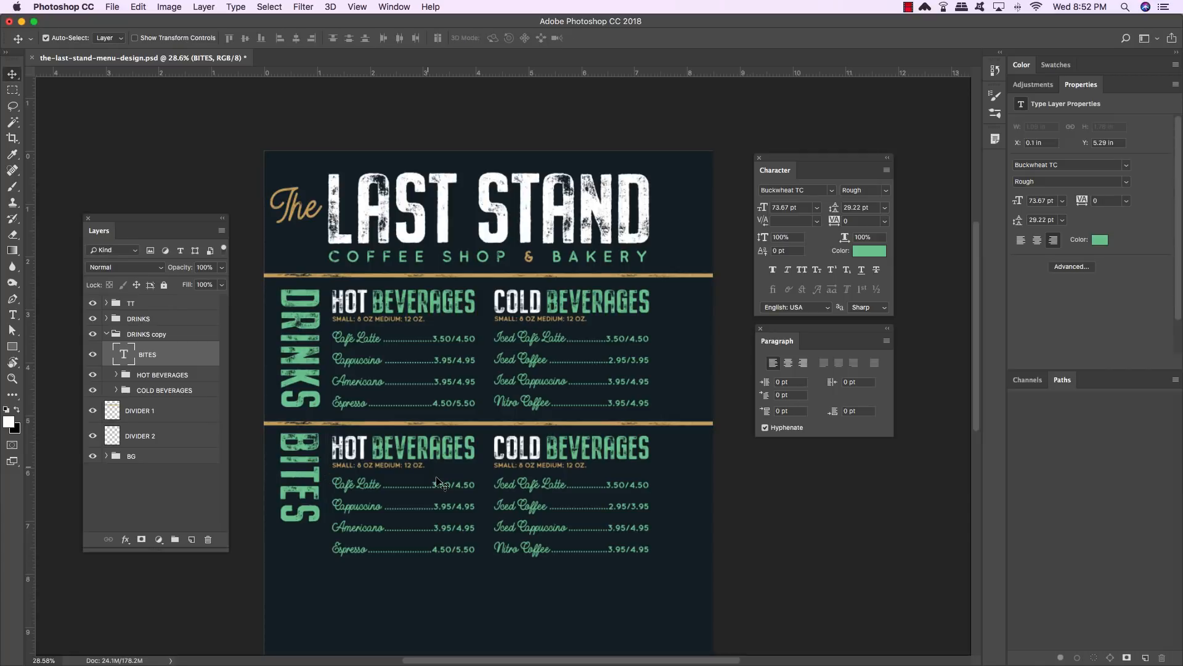
pyautogui.press('Down')
pyautogui.press('Down')
pyautogui.press('Down')
pyautogui.press('Down')
pyautogui.press('Down')
pyautogui.press('Down')
pyautogui.press('Down')
pyautogui.press('Down')
pyautogui.press('Down')
pyautogui.press('Down')
pyautogui.press('Down')
pyautogui.press('Down')
pyautogui.press('Down')
pyautogui.press('Down')
pyautogui.press('Down')
pyautogui.press('Down')
pyautogui.press('Down')
pyautogui.press('Down')
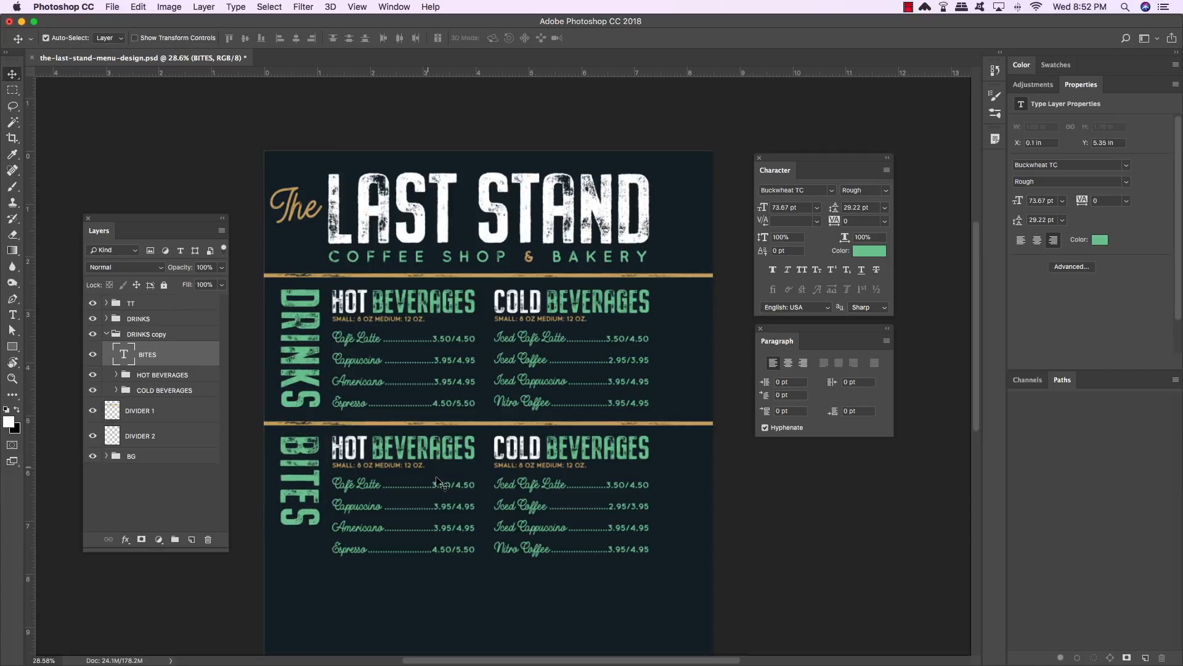
# - Change the BITES heading's text color to #cda767
pyautogui.scroll(-3, 437, 480)
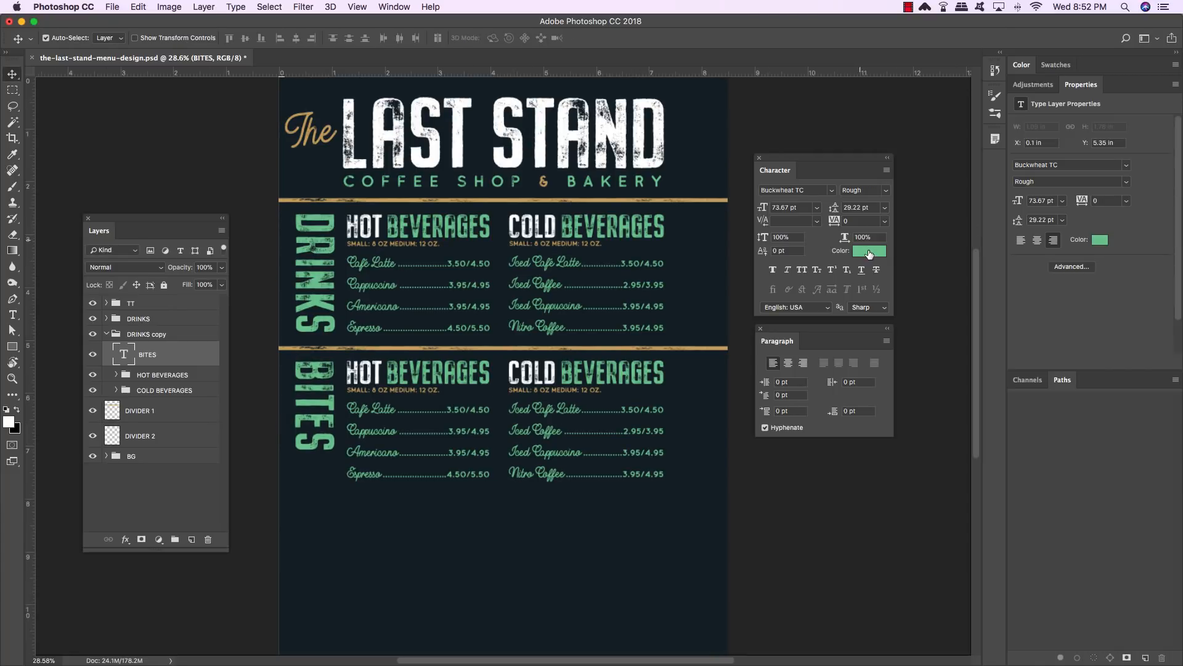
pyautogui.click(868, 252)
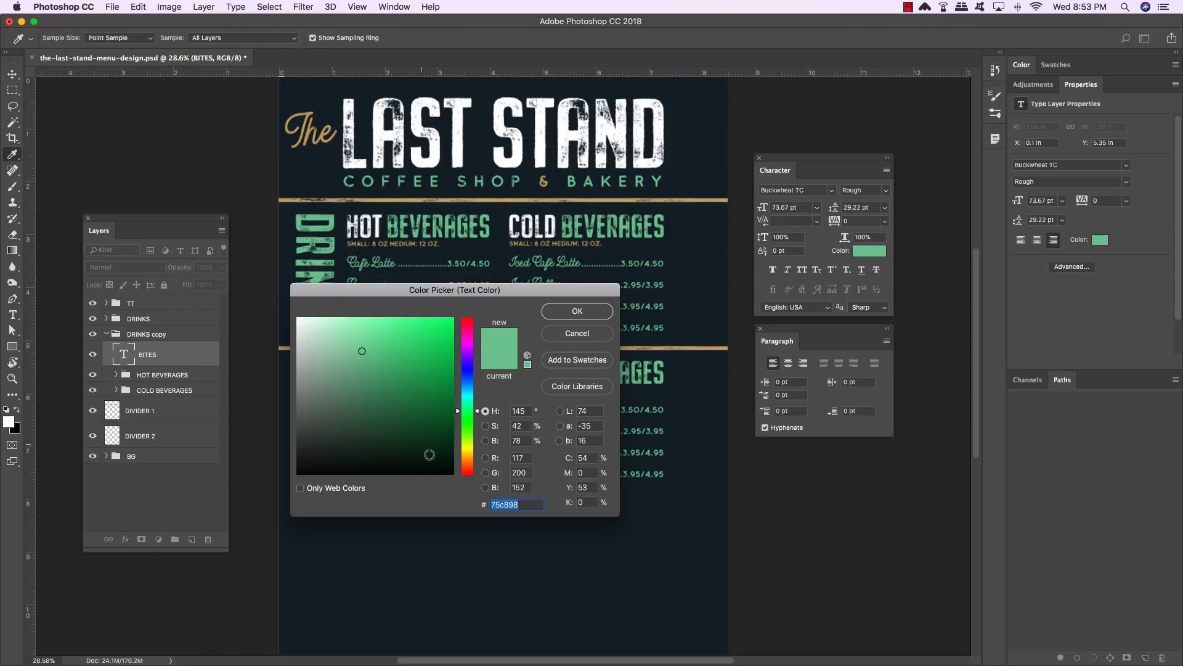
pyautogui.write('cda')
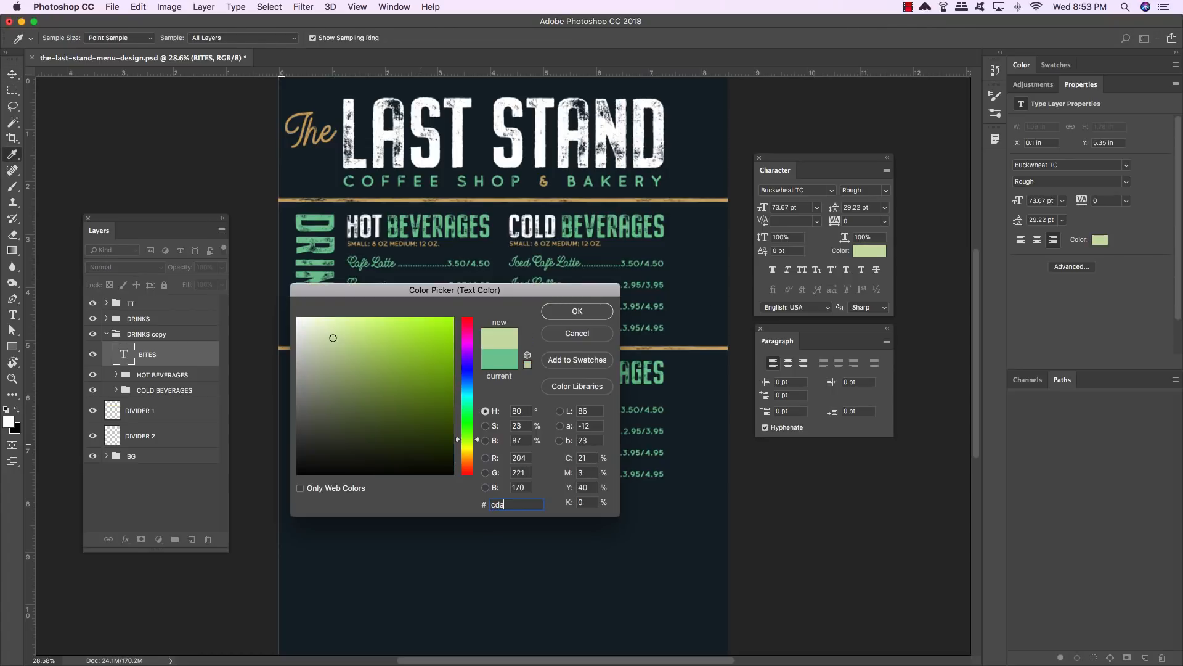
pyautogui.write('767')
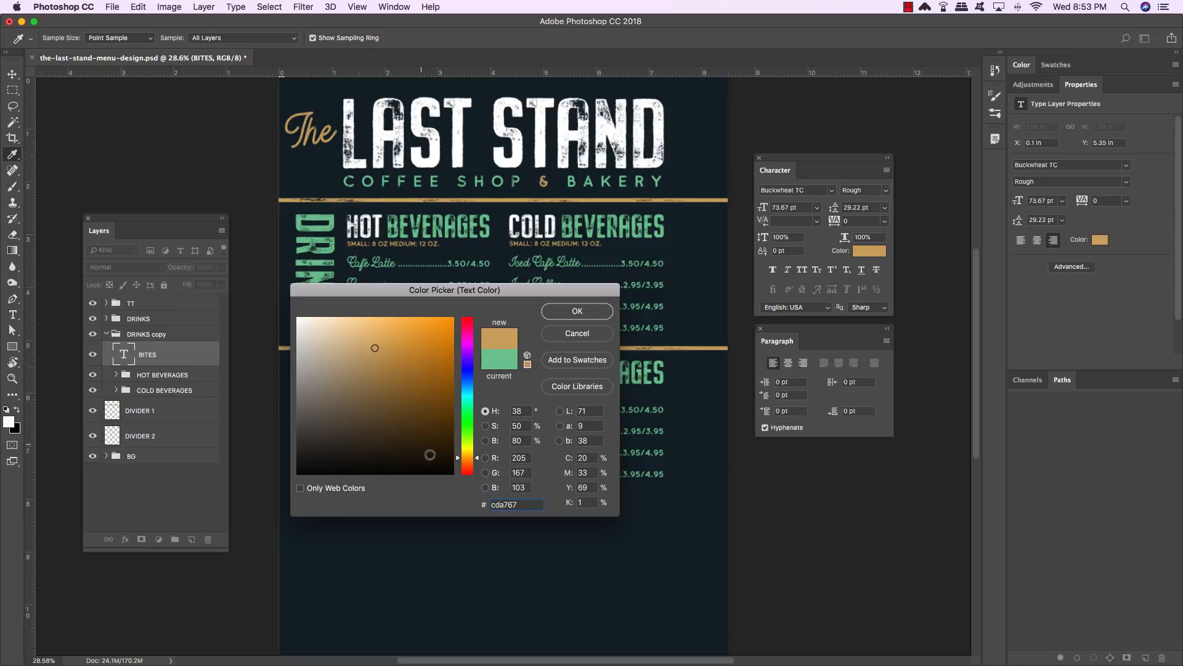
pyautogui.click(591, 314)
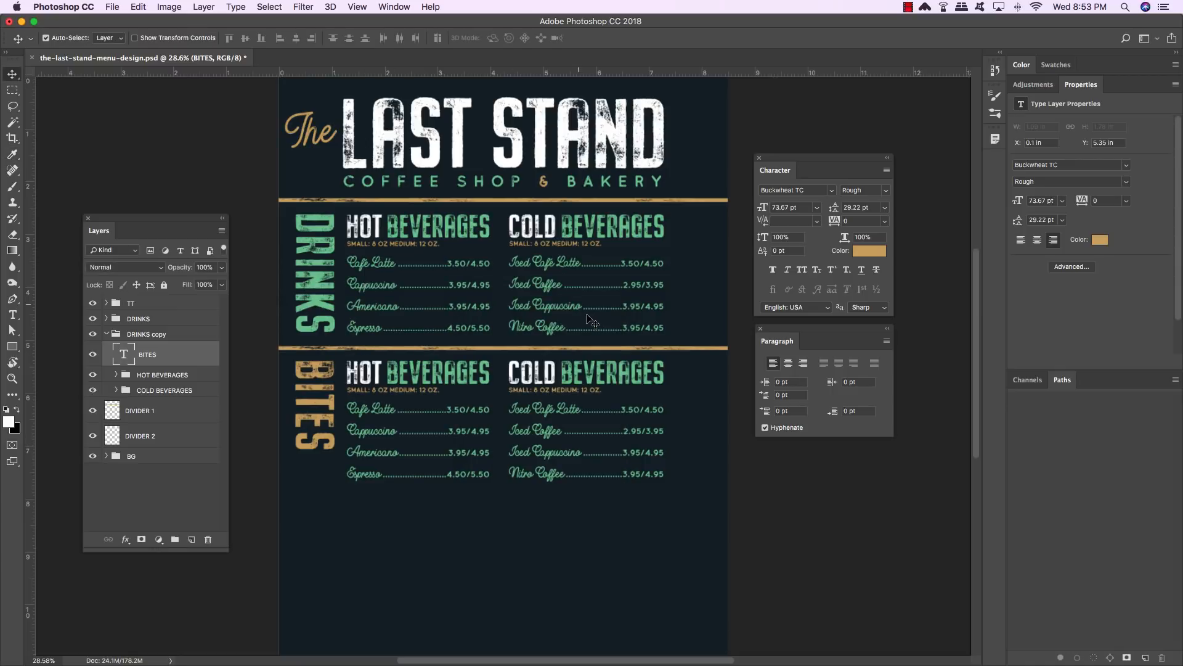
# - Rename the copied group BITES and hide its COLD BEVERAGES subgroup
pyautogui.press('super+plus')
pyautogui.press('super+plus')
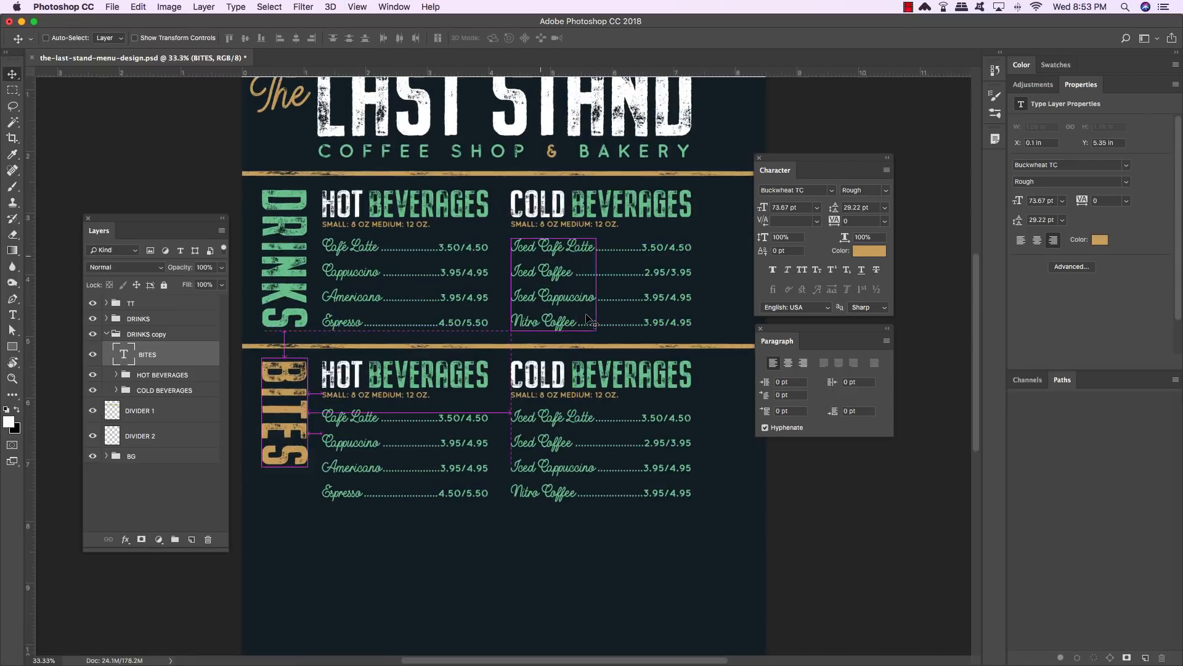
pyautogui.moveTo(431, 411); pyautogui.dragTo(517, 356)
pyautogui.press('super+r')
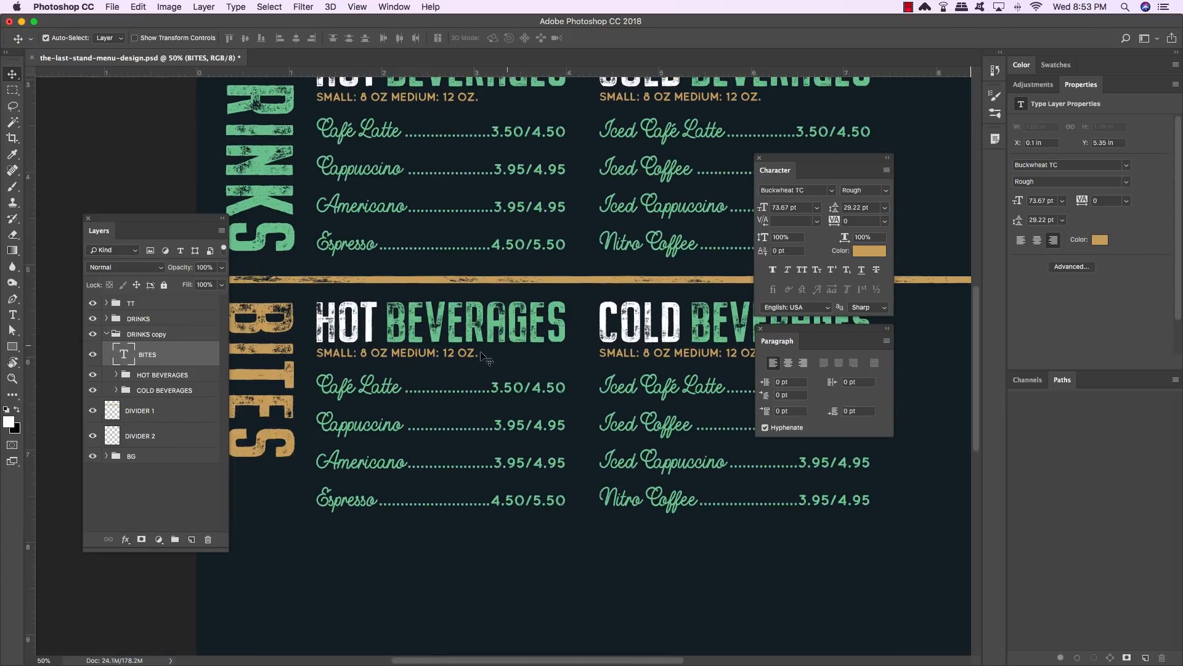
pyautogui.doubleClick(119, 335)
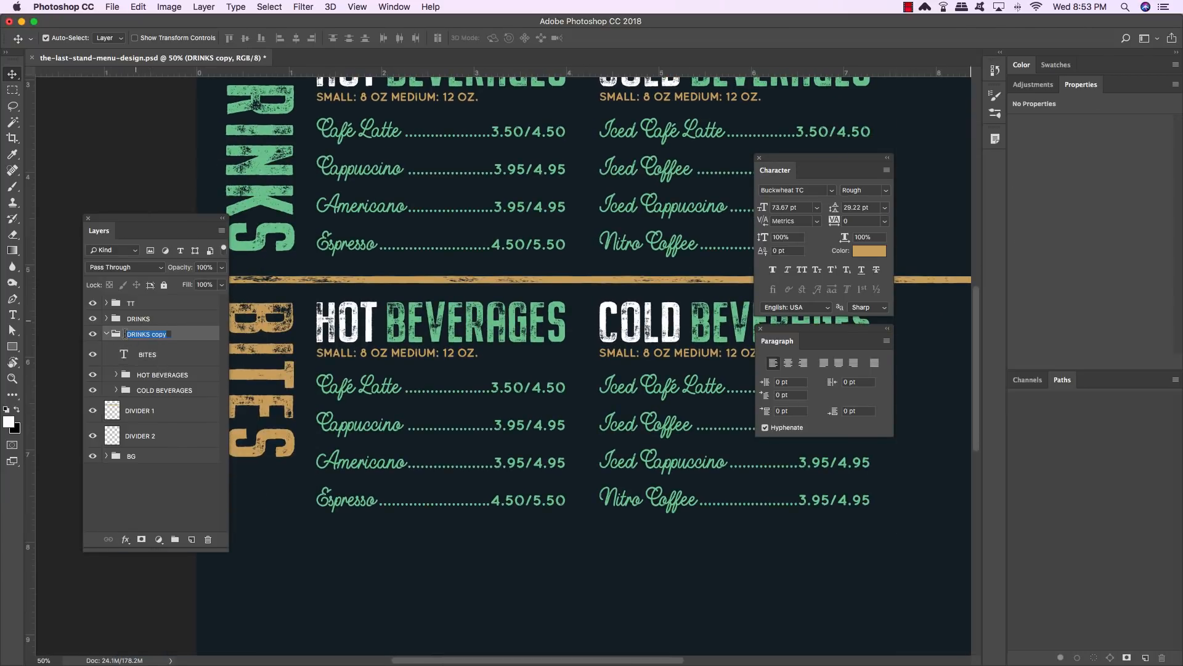
pyautogui.write('BITES')
pyautogui.press('Return')
pyautogui.click(166, 376)
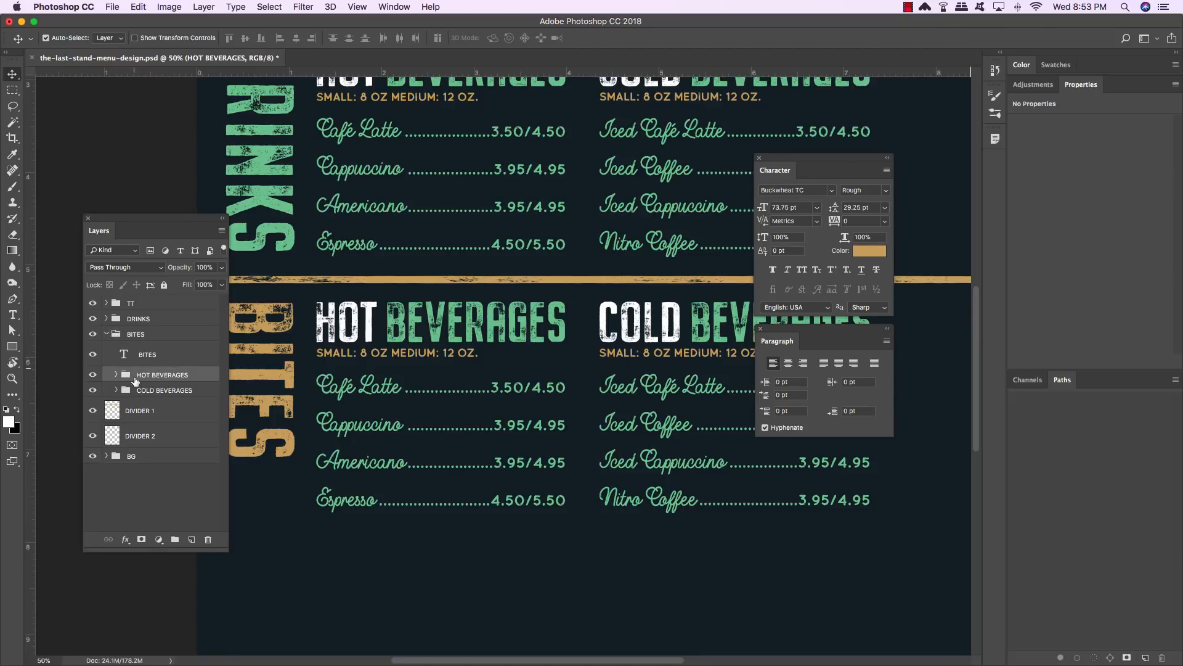
pyautogui.click(92, 392)
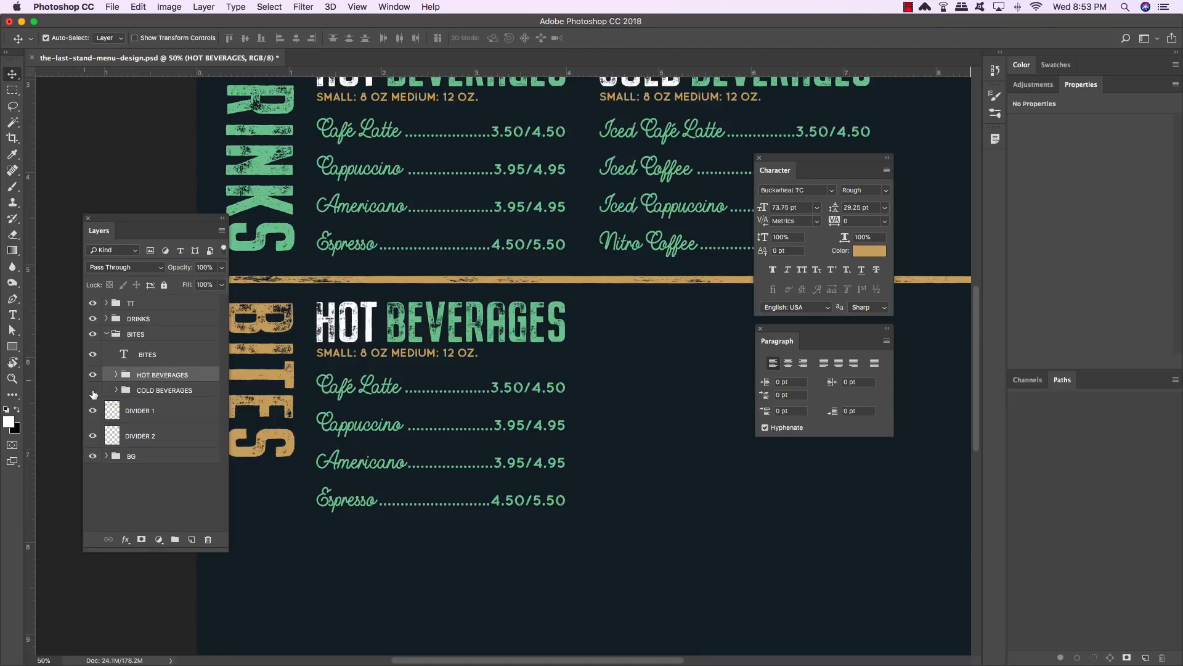
# - Rename the HOT BEVERAGES subgroup inside BITES to HOT FOODS
pyautogui.doubleClick(148, 377)
pyautogui.press('Right')
pyautogui.press('BackSpace')
pyautogui.press('BackSpace')
pyautogui.press('BackSpace')
pyautogui.press('BackSpace')
pyautogui.press('BackSpace')
pyautogui.press('BackSpace')
pyautogui.press('BackSpace')
pyautogui.press('BackSpace')
pyautogui.write('ITE')
pyautogui.write('FOODS')
pyautogui.press('Return')
# - Hide the HOT FOODS prices layer and replace the item names with Egg Bites, Veggie Omelette, Western Omelette, Custom Omelette
pyautogui.click(116, 374)
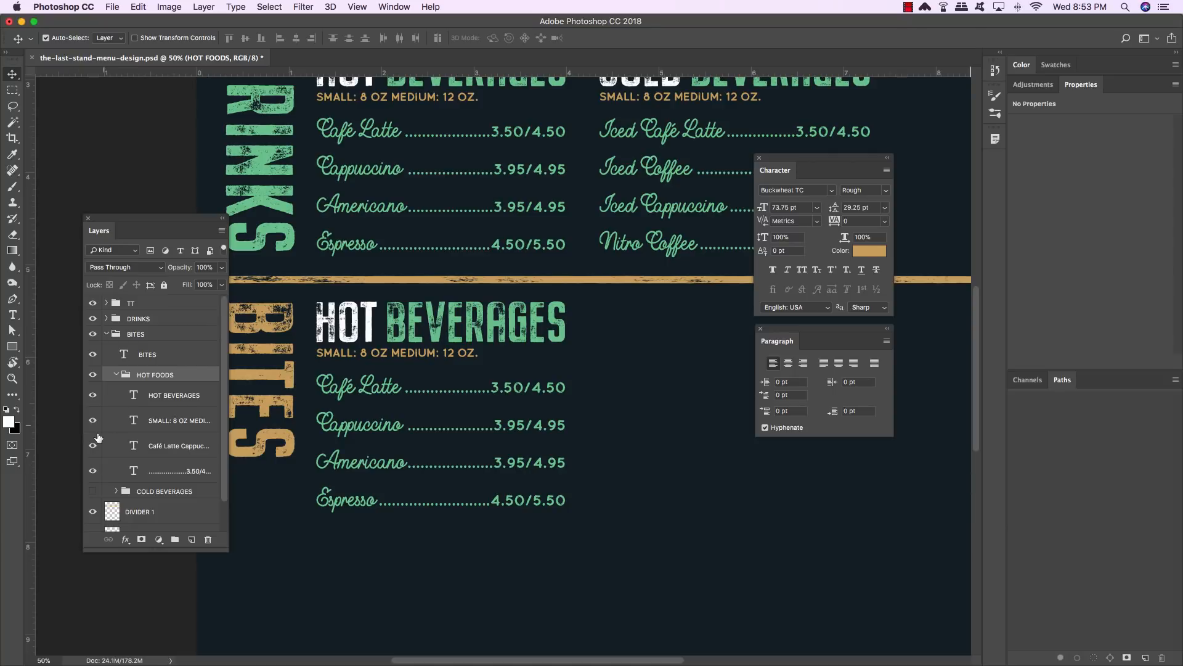
pyautogui.click(92, 472)
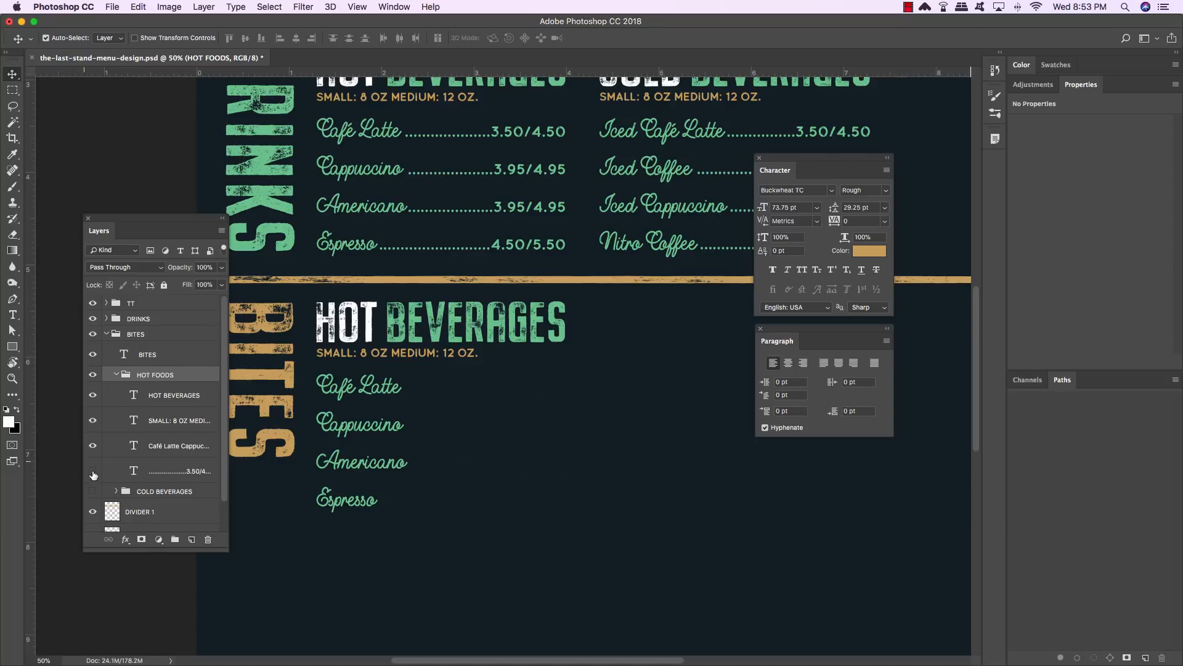
pyautogui.press('t')
pyautogui.click(394, 426)
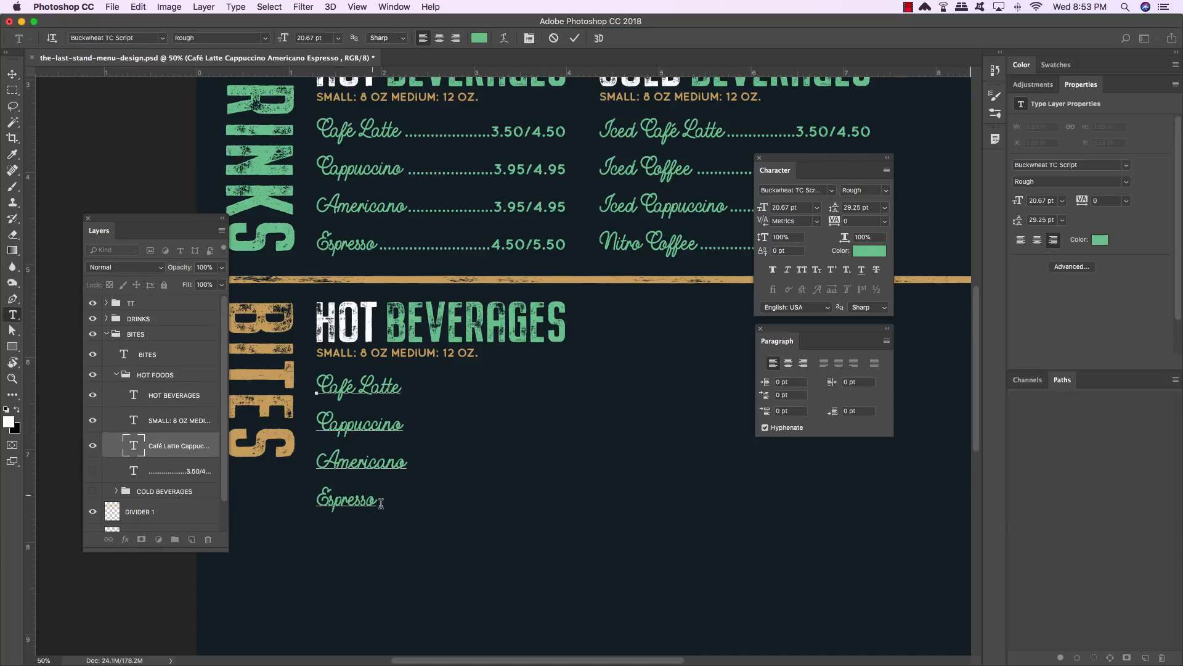
pyautogui.moveTo(381, 503); pyautogui.dragTo(291, 391)
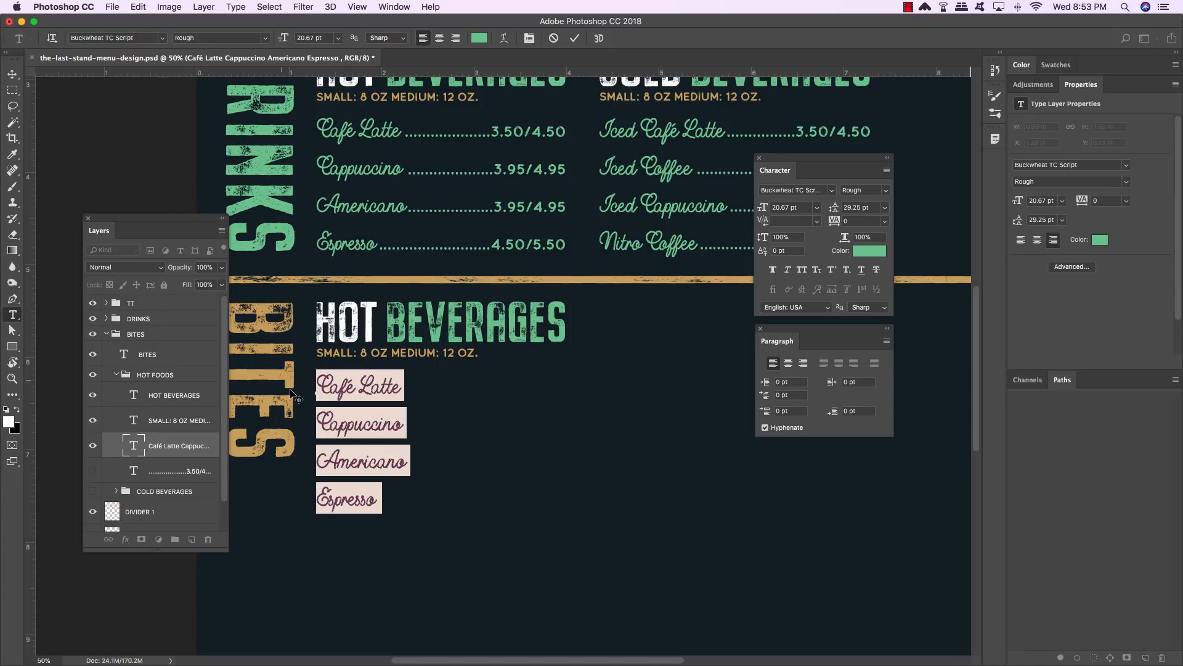
pyautogui.write('Egg ')
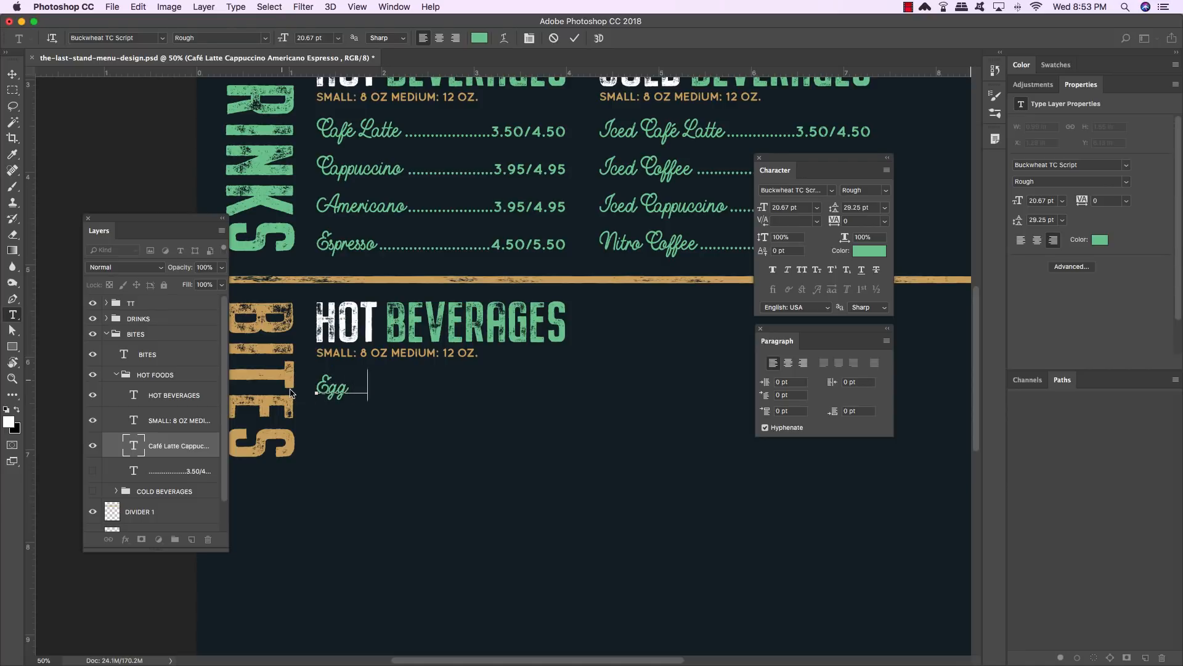
pyautogui.write('Bites')
pyautogui.press('Return')
pyautogui.write('Veggie Om')
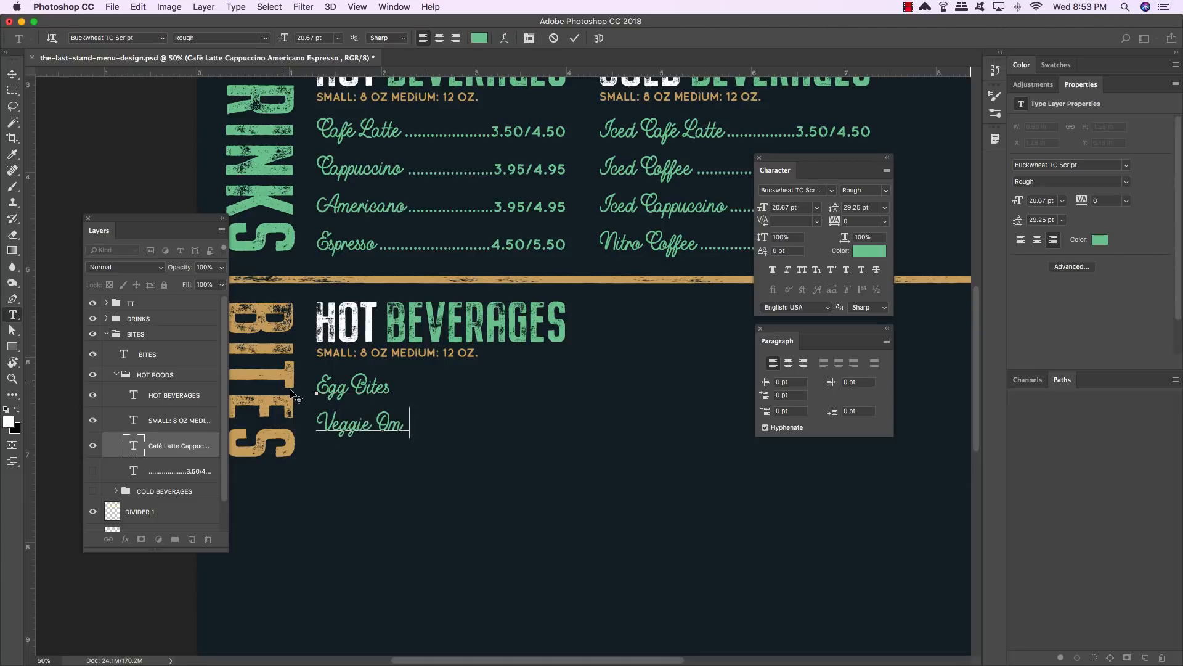
pyautogui.write('elette')
pyautogui.press('Return')
pyautogui.write('We')
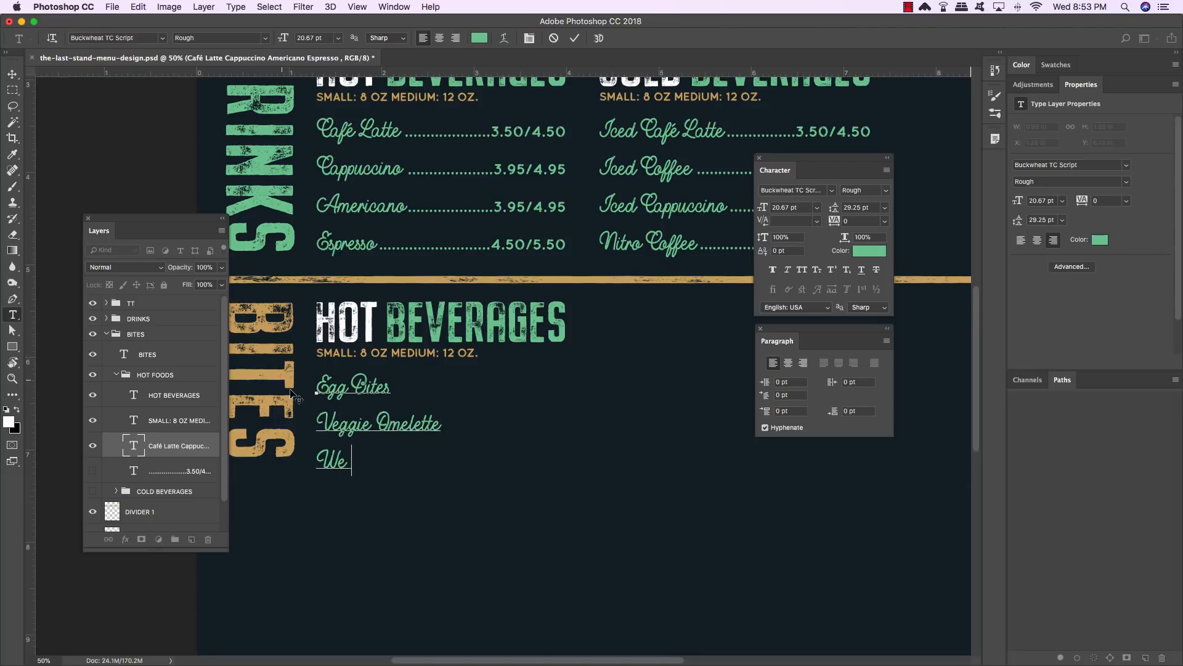
pyautogui.write('stern Omelette')
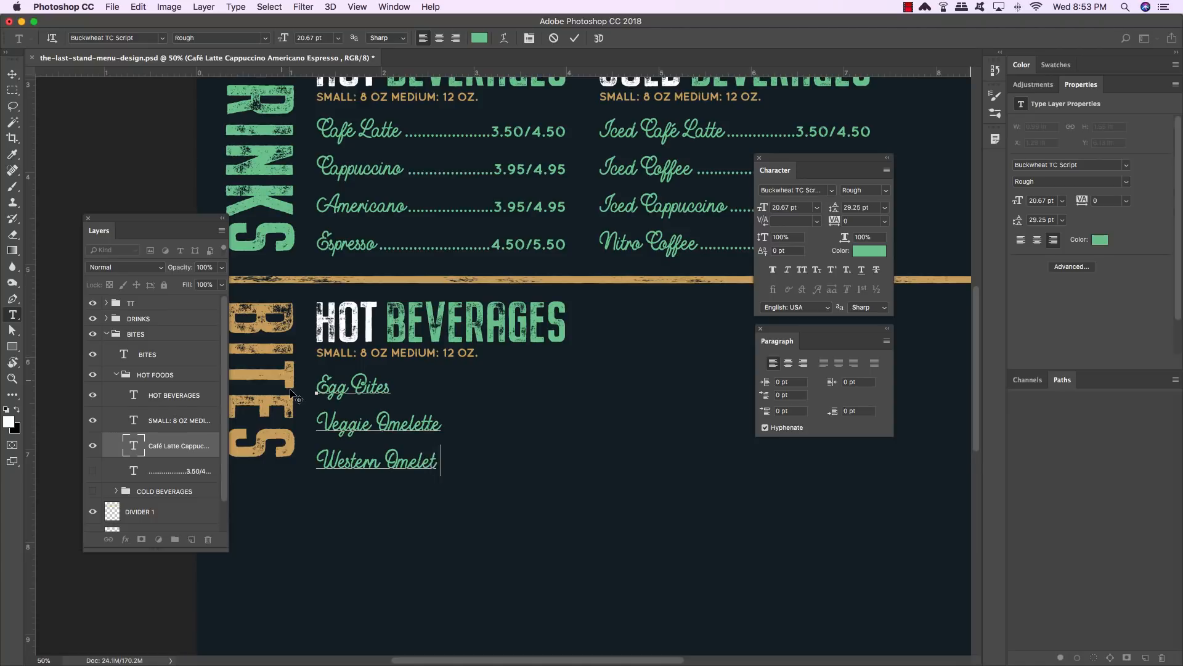
pyautogui.press('Return')
pyautogui.write('Custo')
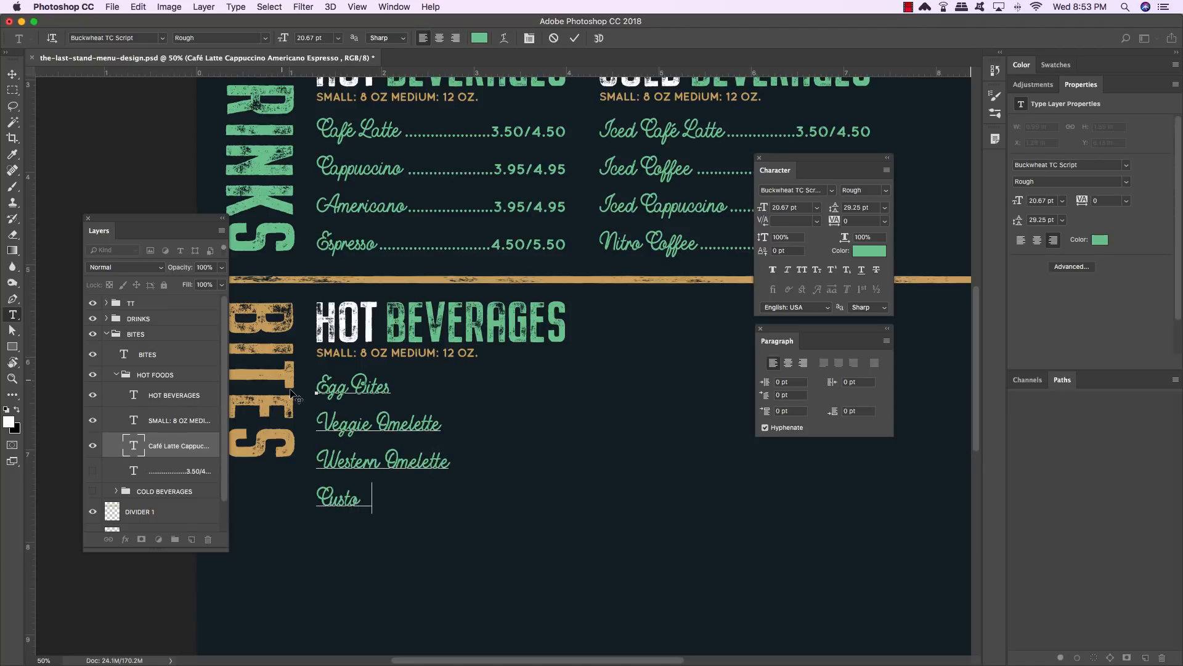
pyautogui.write('m Omelette')
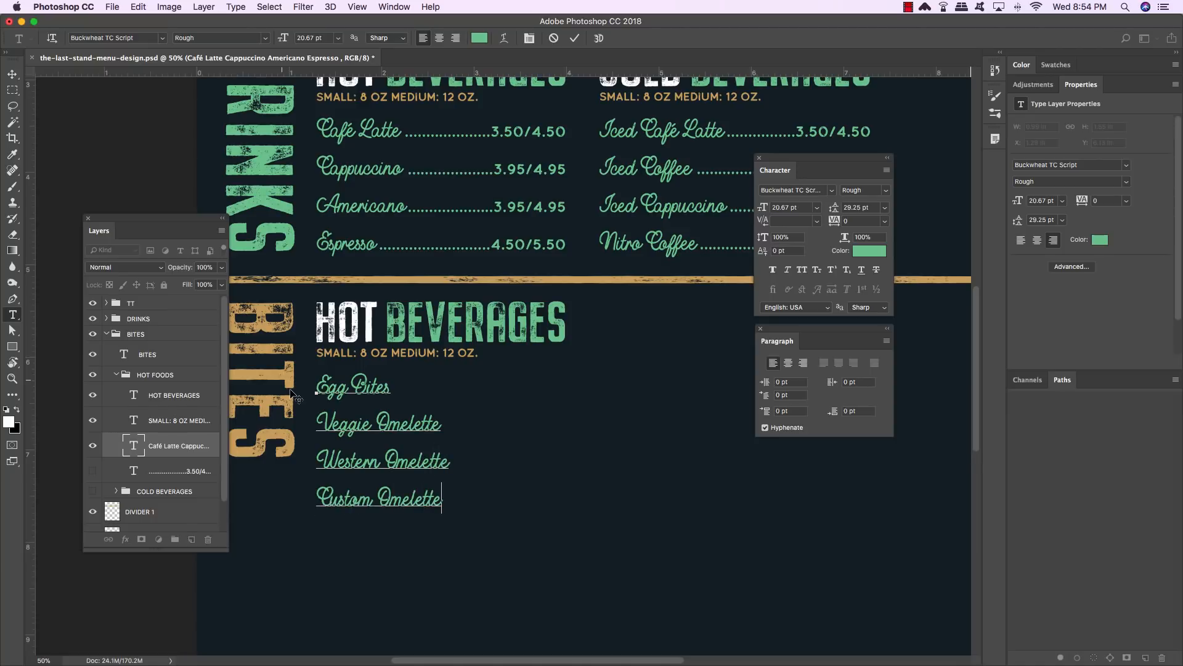
pyautogui.click(12, 74)
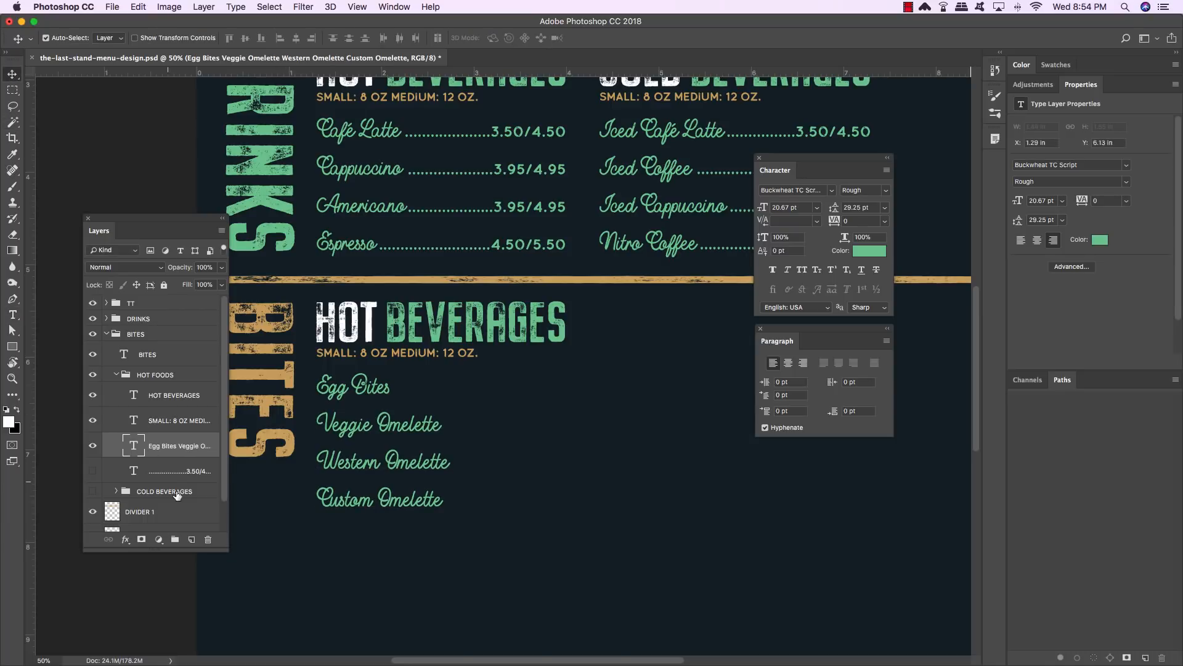
# - Show the HOT FOODS prices layer and set the Egg Bites and Veggie Omelette prices to 2.95 and 7.50
pyautogui.click(131, 471)
pyautogui.click(93, 473)
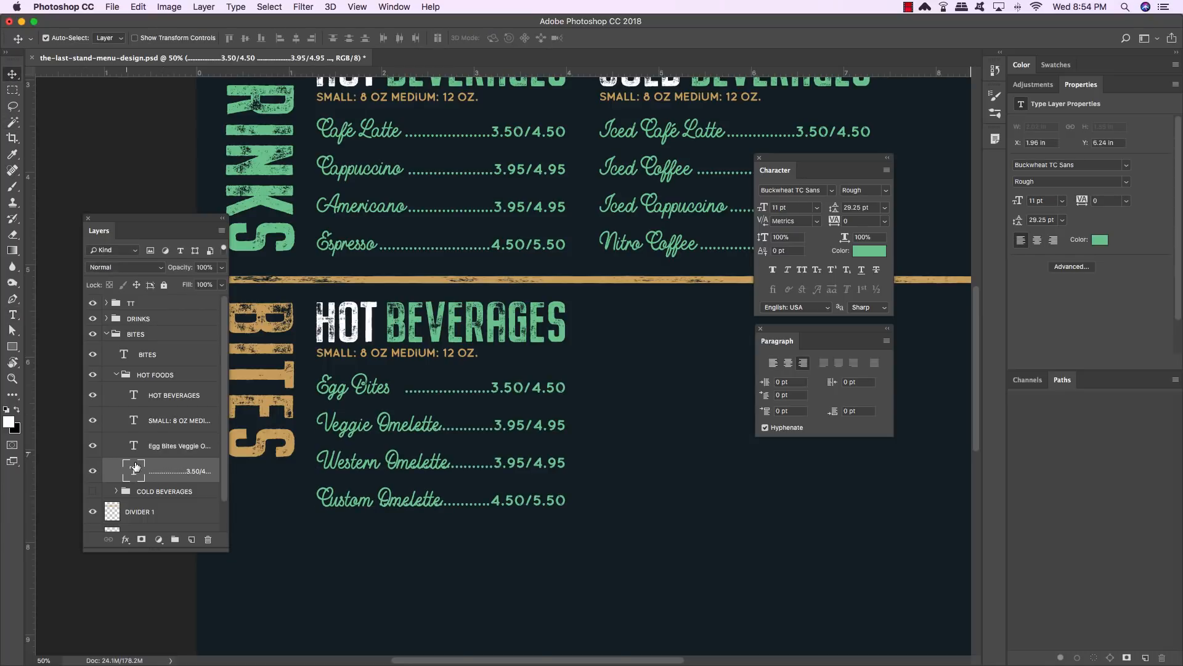
pyautogui.press('t')
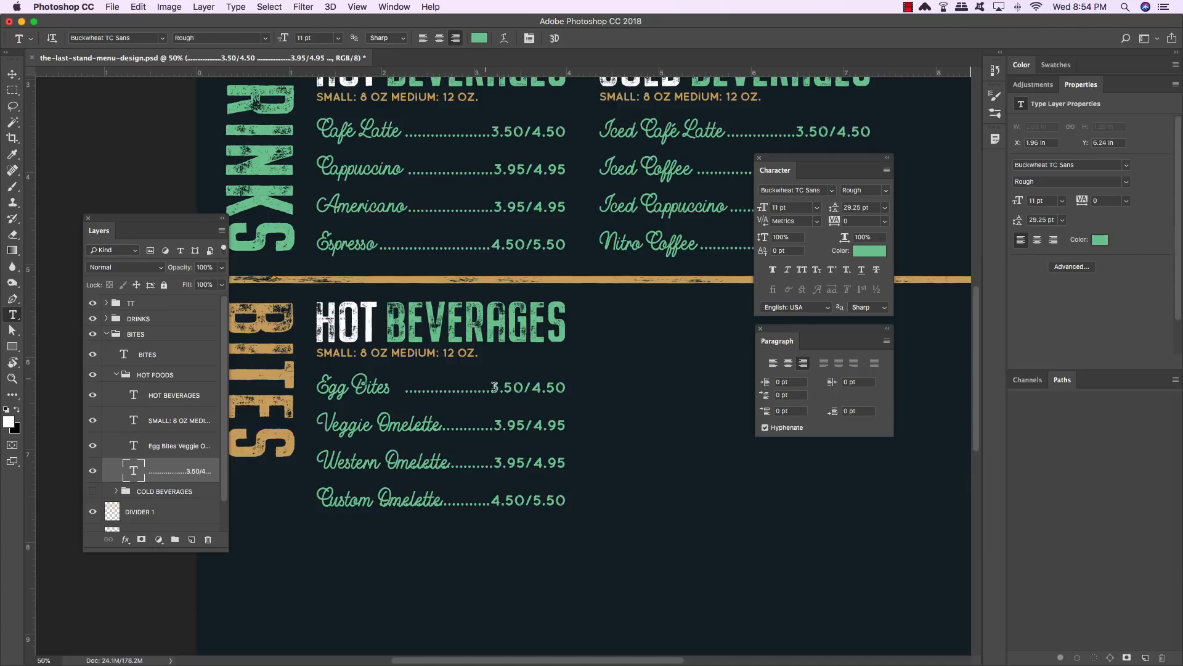
pyautogui.moveTo(491, 387); pyautogui.dragTo(575, 387)
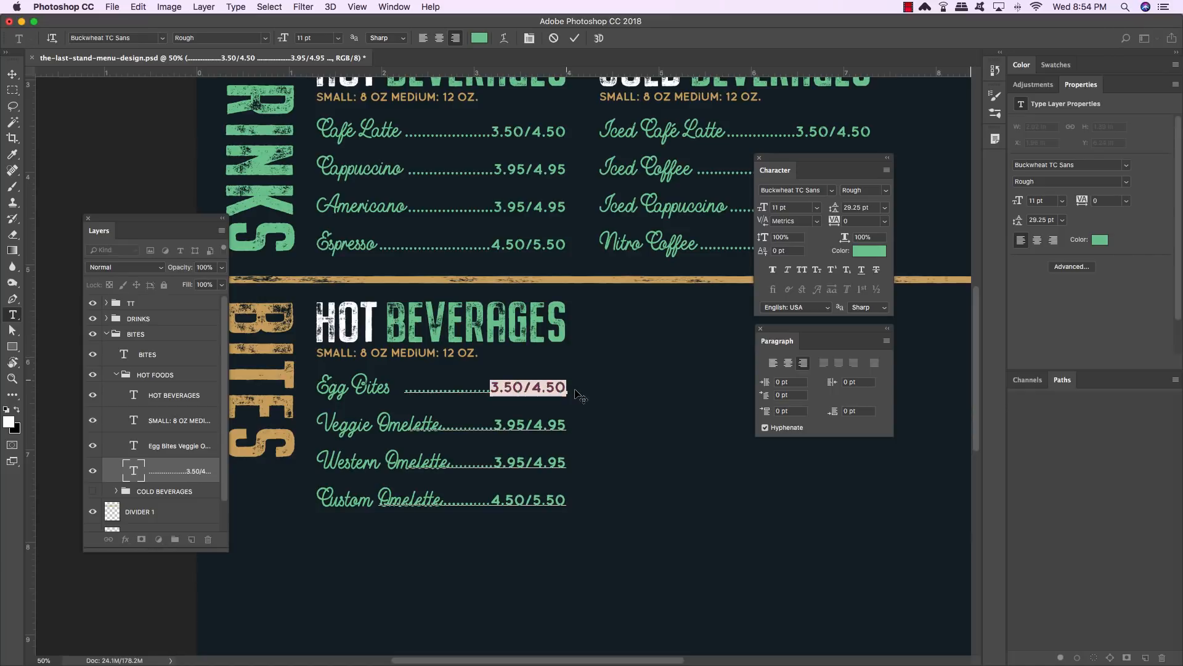
pyautogui.write('2.95')
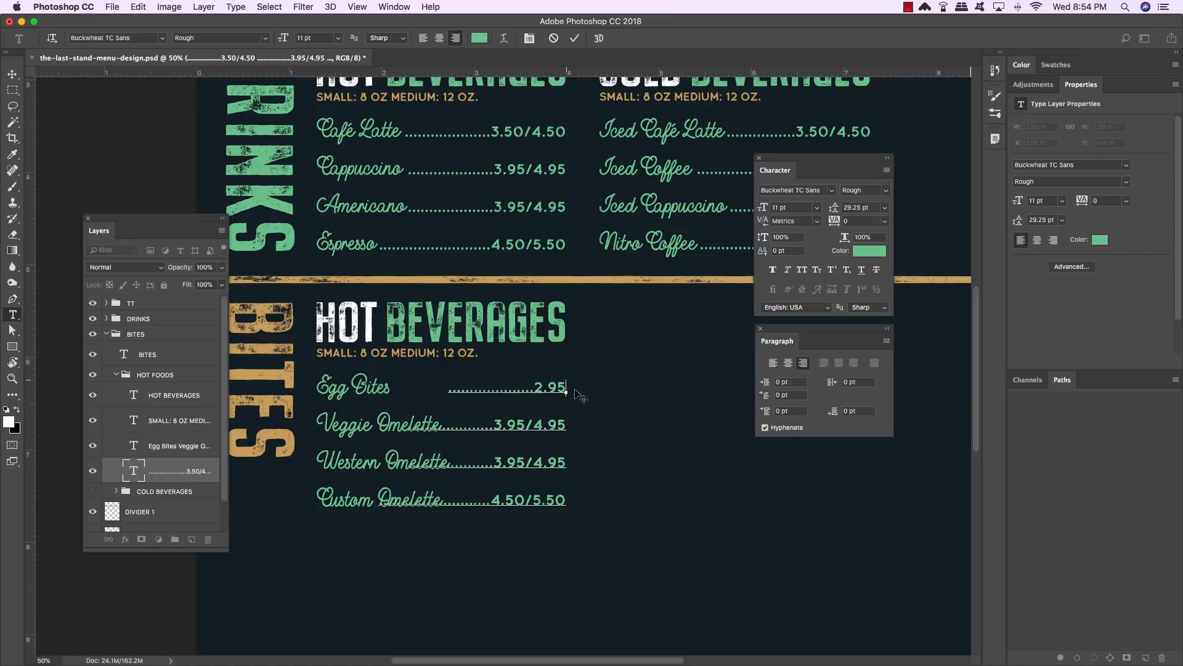
pyautogui.scroll(1, 579, 396)
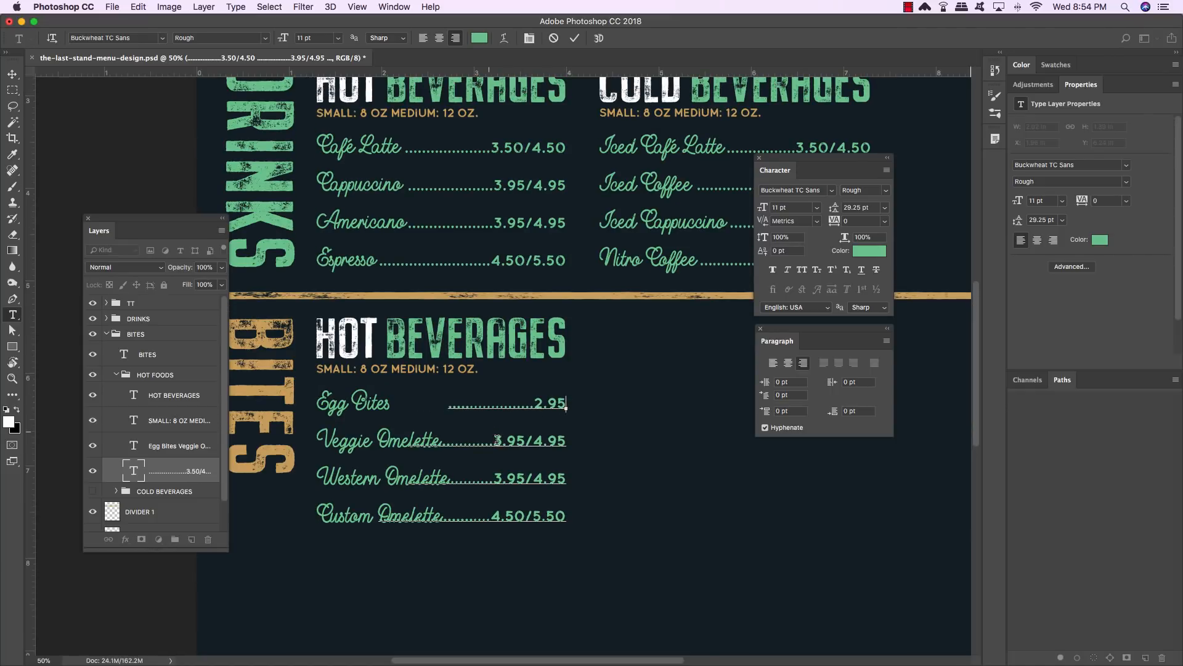
pyautogui.moveTo(493, 440); pyautogui.dragTo(624, 440)
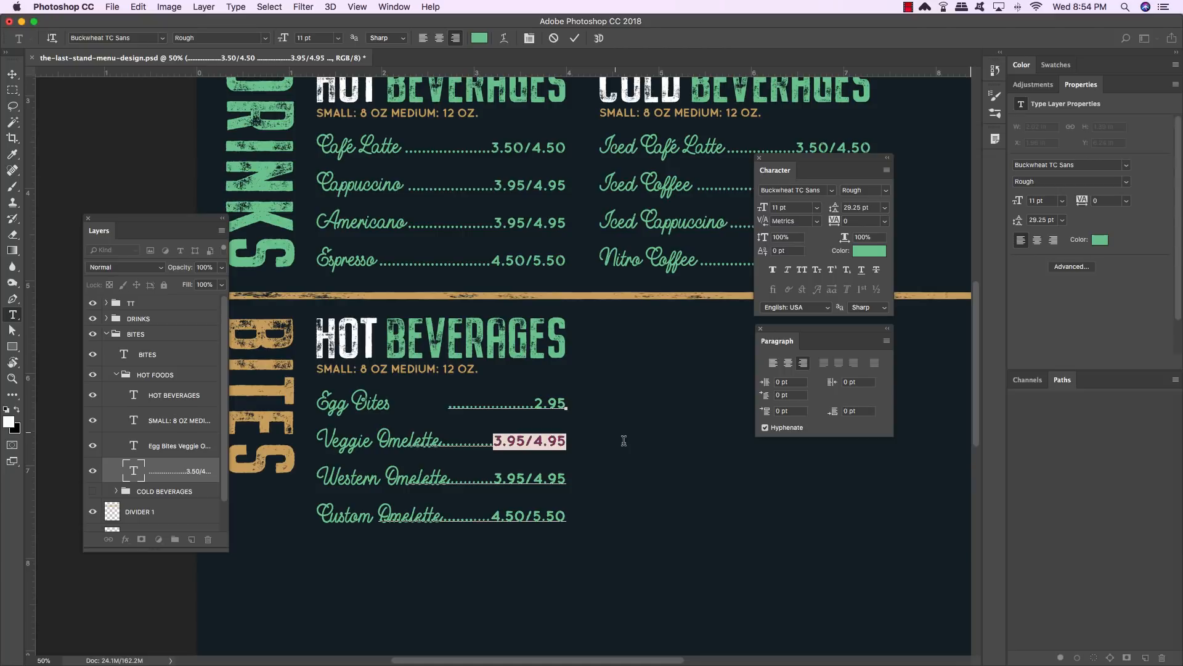
pyautogui.write('7.50')
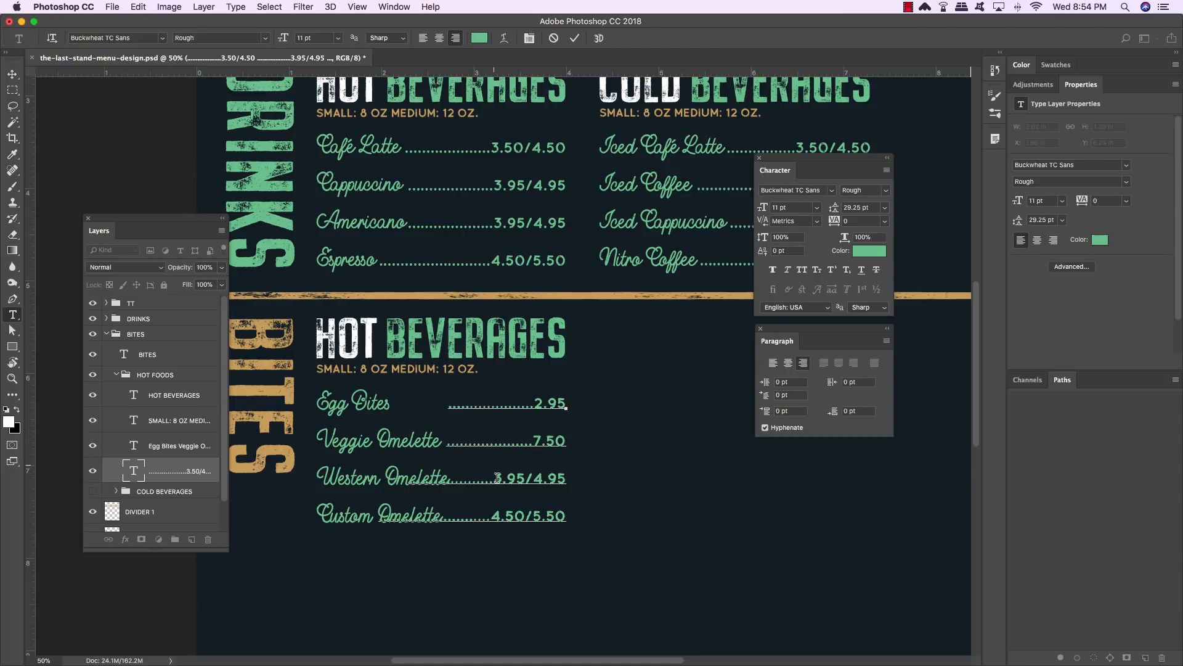
# - Set the Western Omelette price to 7.95 and the Custom Omelette price to 6.50
pyautogui.moveTo(494, 478); pyautogui.dragTo(622, 473)
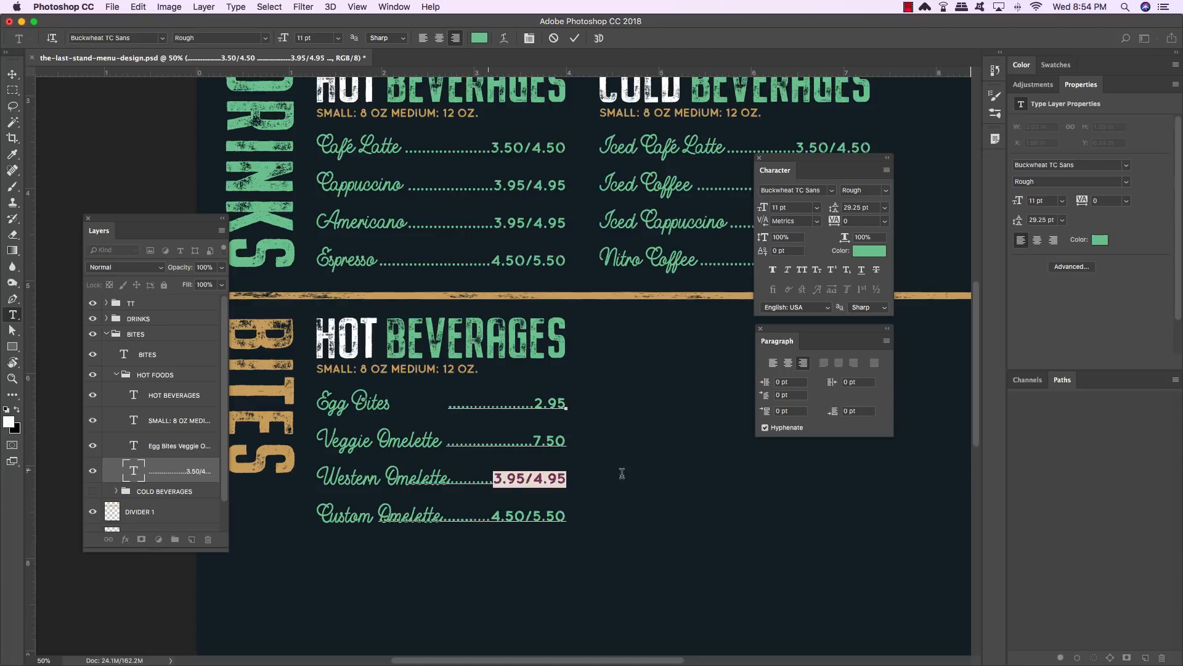
pyautogui.write('7')
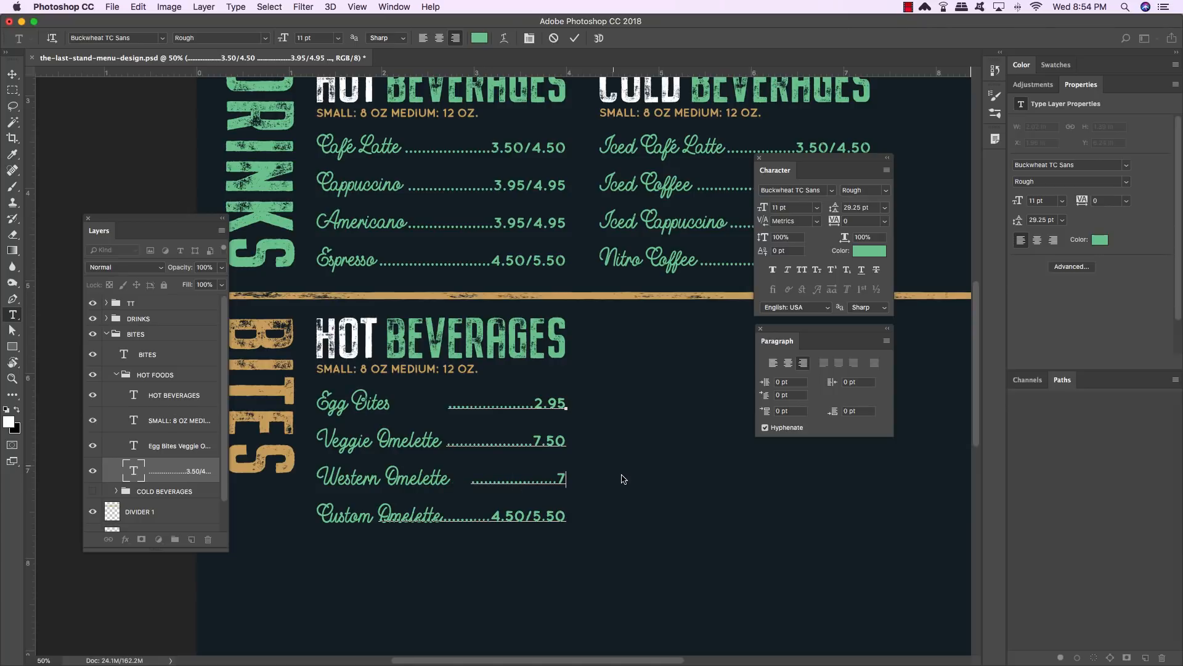
pyautogui.write('.95')
pyautogui.scroll(1, 621, 476)
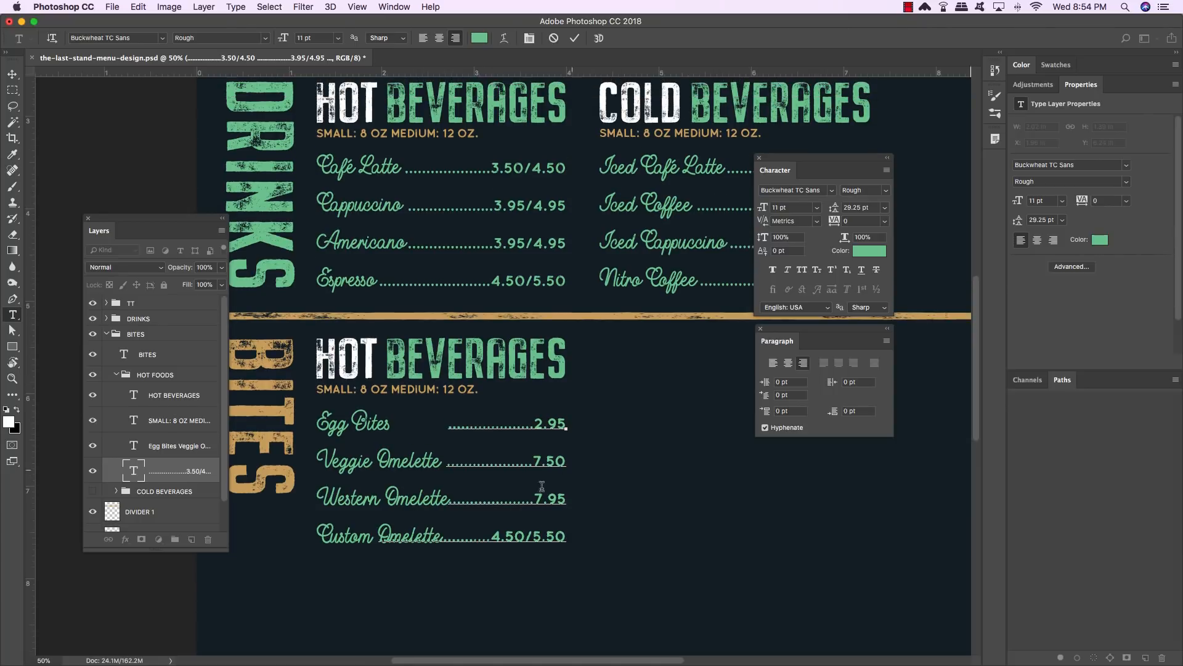
pyautogui.moveTo(491, 536); pyautogui.dragTo(629, 538)
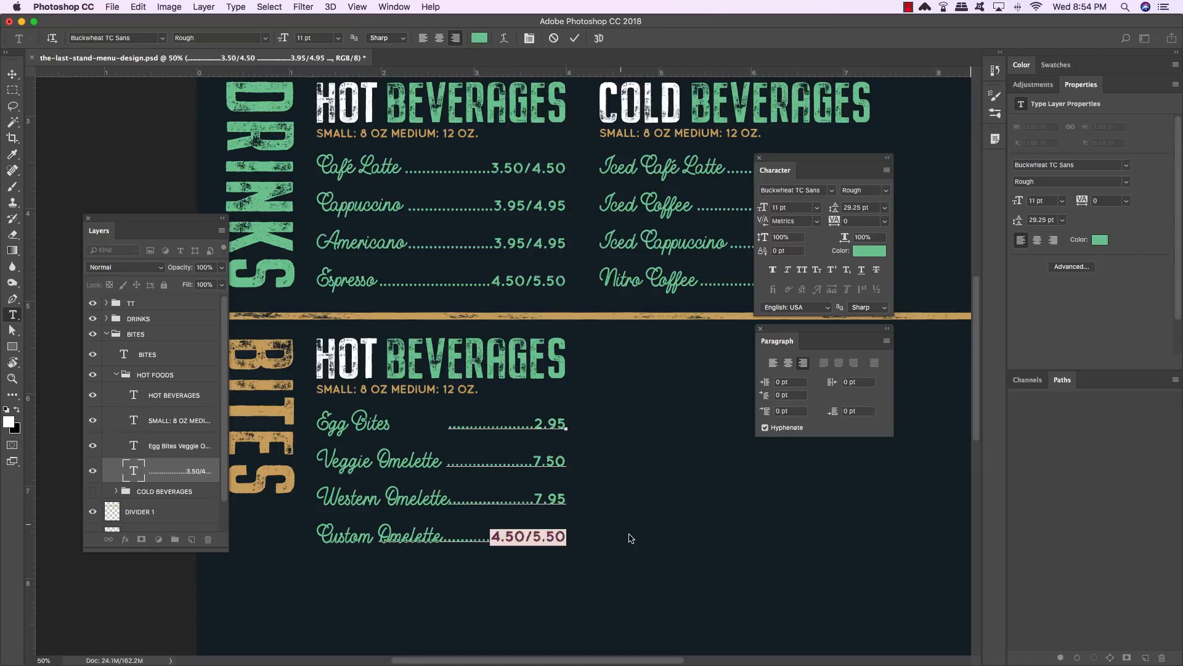
pyautogui.write('6.50')
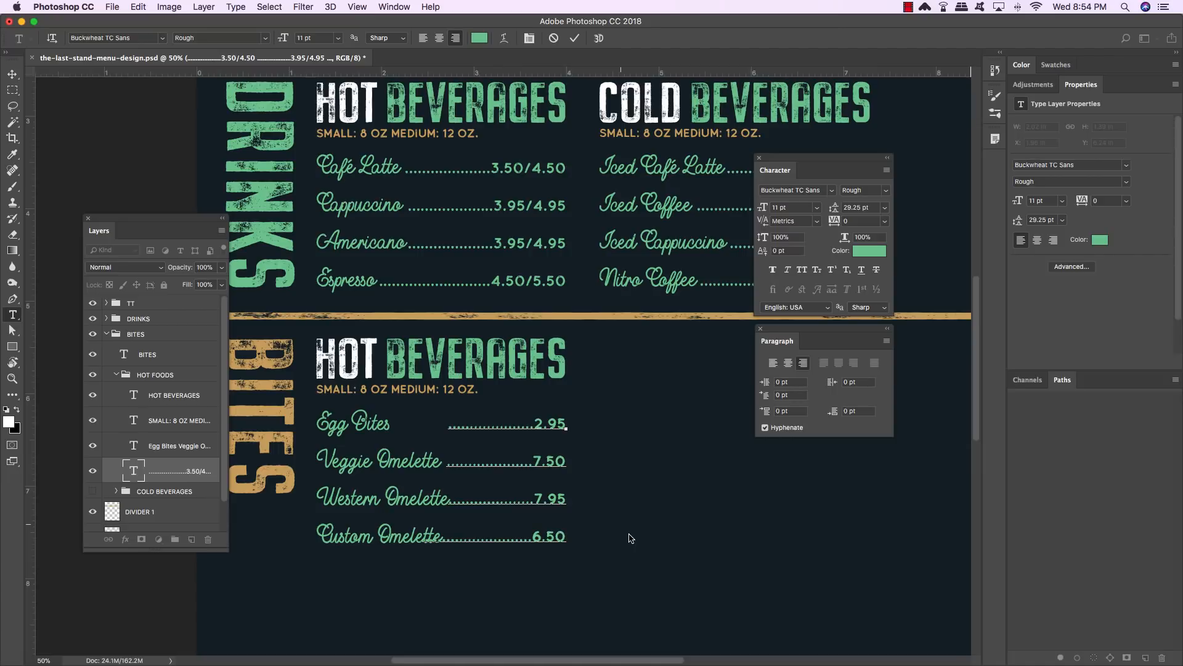
# - Extend the dotted leader on the Egg Bites line
pyautogui.click(482, 424)
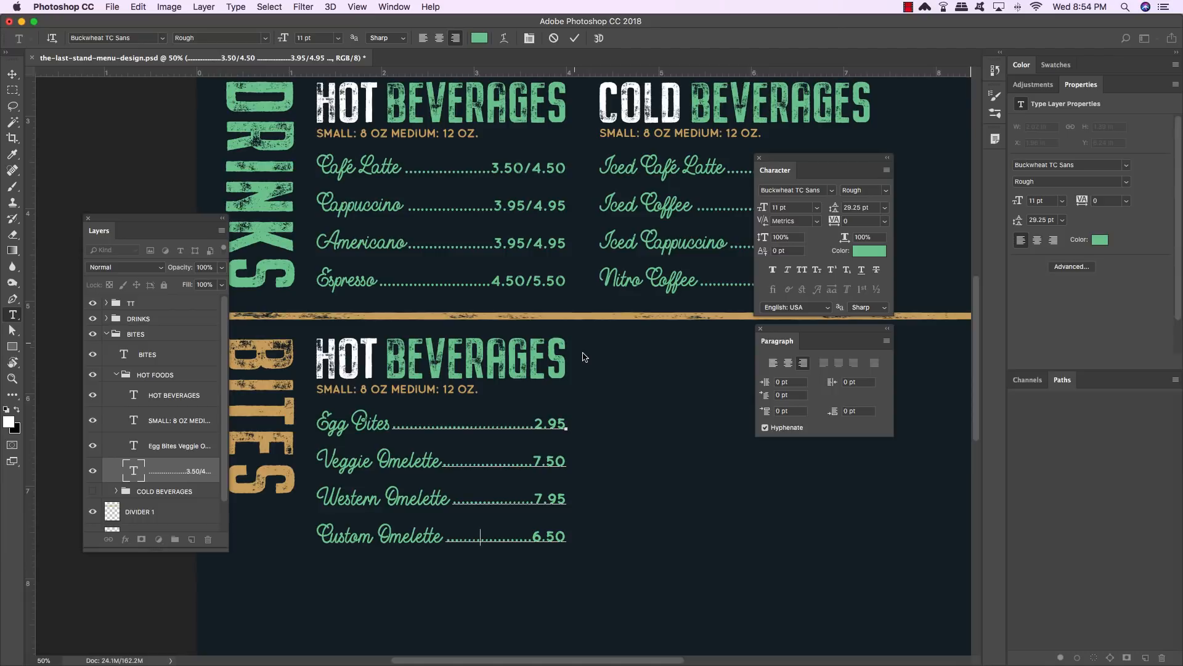
# - Move the small size subtitle down to sit beneath the Custom Omelette line in the HOT FOODS list
pyautogui.click(12, 74)
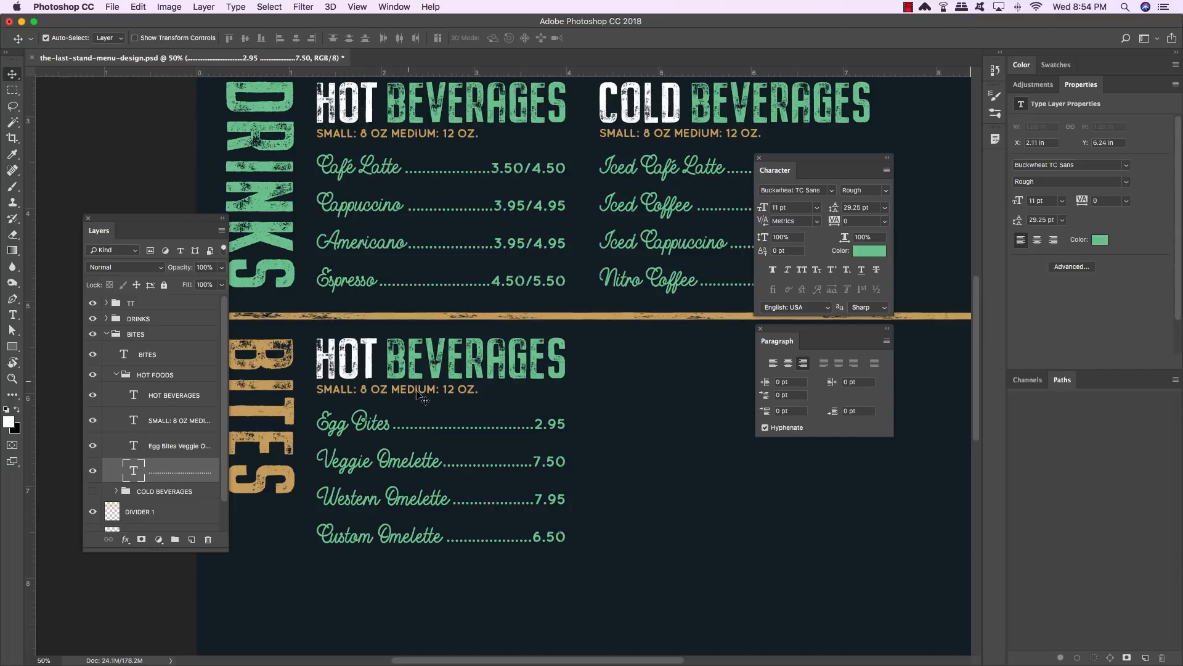
pyautogui.click(174, 425)
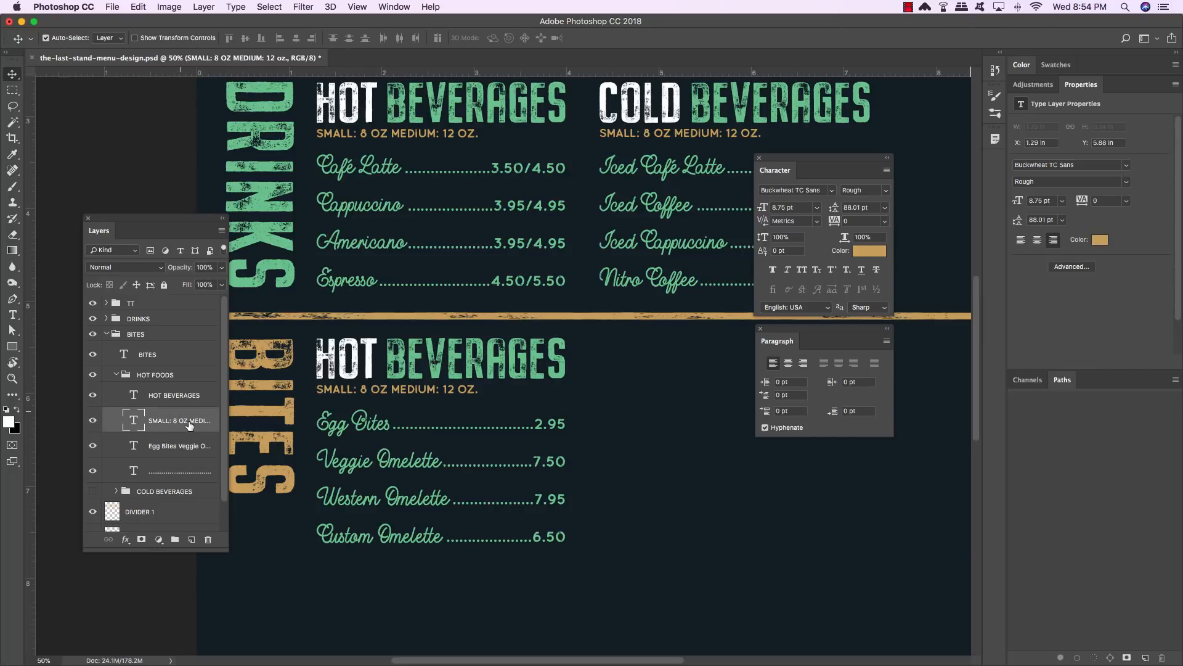
pyautogui.hotkey('shift', 'Down')
pyautogui.hotkey('shift', 'Down')
pyautogui.hotkey('shift', 'Down')
pyautogui.hotkey('shift', 'Down')
pyautogui.hotkey('shift', 'Down')
pyautogui.hotkey('shift', 'Down')
pyautogui.hotkey('shift', 'Down')
pyautogui.hotkey('shift', 'Down')
pyautogui.hotkey('shift', 'Down')
pyautogui.hotkey('shift', 'Down')
pyautogui.hotkey('shift', 'Down')
pyautogui.hotkey('shift', 'Down')
pyautogui.hotkey('shift', 'Down')
pyautogui.hotkey('shift', 'Down')
pyautogui.hotkey('shift', 'Down')
pyautogui.hotkey('shift', 'Down')
pyautogui.hotkey('shift', 'Down')
pyautogui.hotkey('shift', 'Down')
pyautogui.hotkey('shift', 'Down')
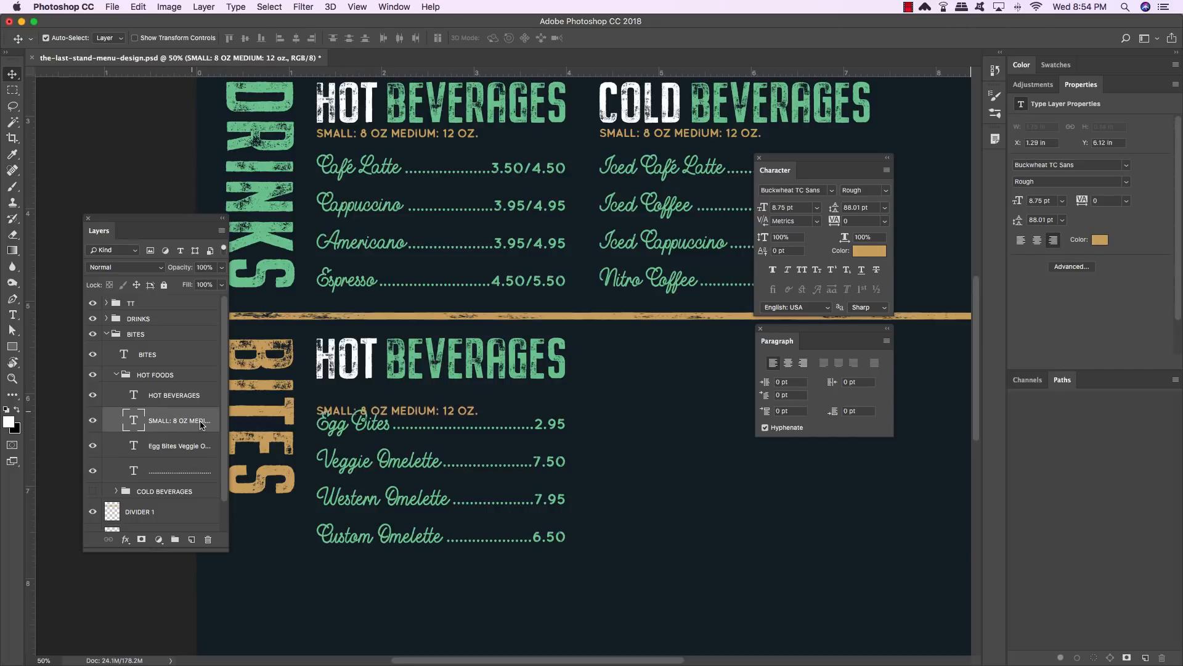
pyautogui.hotkey('shift', 'Down')
pyautogui.hotkey('shift', 'Down')
pyautogui.hotkey('shift', 'Down')
pyautogui.hotkey('shift', 'Down')
pyautogui.hotkey('shift', 'Down')
pyautogui.hotkey('shift', 'Down')
pyautogui.hotkey('shift', 'Down')
pyautogui.hotkey('shift', 'Down')
pyautogui.hotkey('shift', 'Down')
pyautogui.hotkey('shift', 'Down')
pyautogui.hotkey('shift', 'Down')
pyautogui.hotkey('shift', 'Down')
pyautogui.hotkey('shift', 'Down')
pyautogui.hotkey('shift', 'Down')
pyautogui.hotkey('shift', 'Down')
pyautogui.hotkey('shift', 'Down')
pyautogui.hotkey('shift', 'Down')
pyautogui.hotkey('shift', 'Down')
pyautogui.hotkey('shift', 'Down')
pyautogui.hotkey('shift', 'Down')
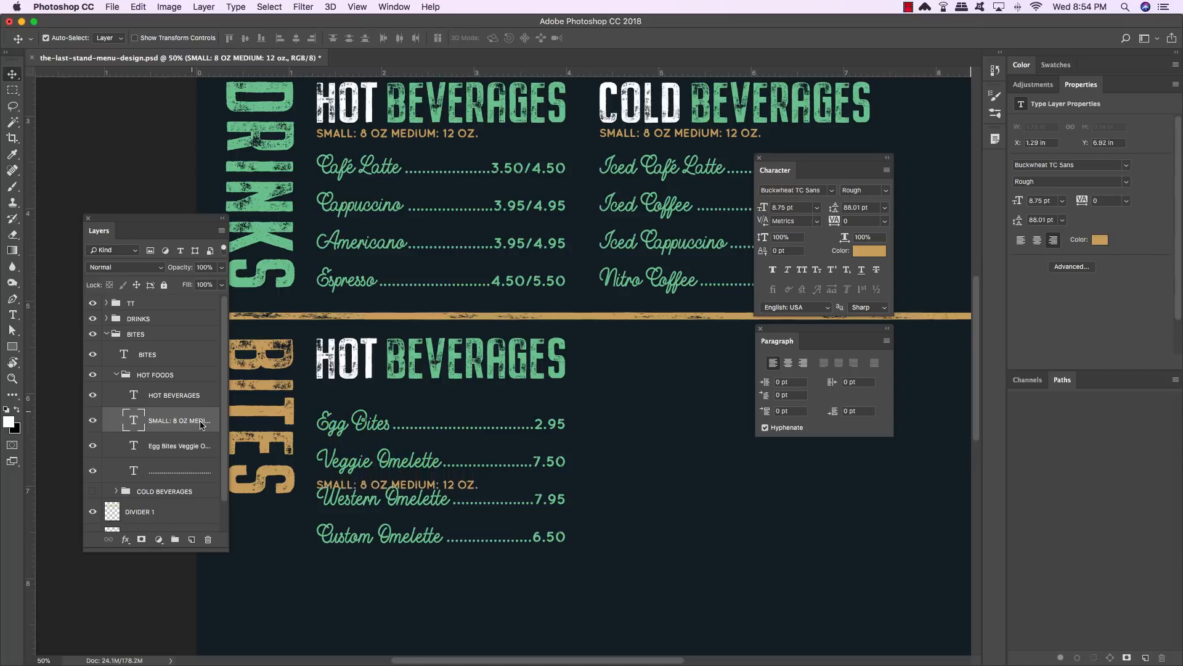
pyautogui.hotkey('shift', 'Down')
pyautogui.hotkey('shift', 'Down')
pyautogui.hotkey('shift', 'Down')
pyautogui.hotkey('shift', 'Down')
pyautogui.hotkey('shift', 'Down')
pyautogui.hotkey('shift', 'Down')
pyautogui.hotkey('shift', 'Down')
pyautogui.hotkey('shift', 'Down')
pyautogui.hotkey('shift', 'Down')
pyautogui.hotkey('shift', 'Down')
pyautogui.hotkey('shift', 'Down')
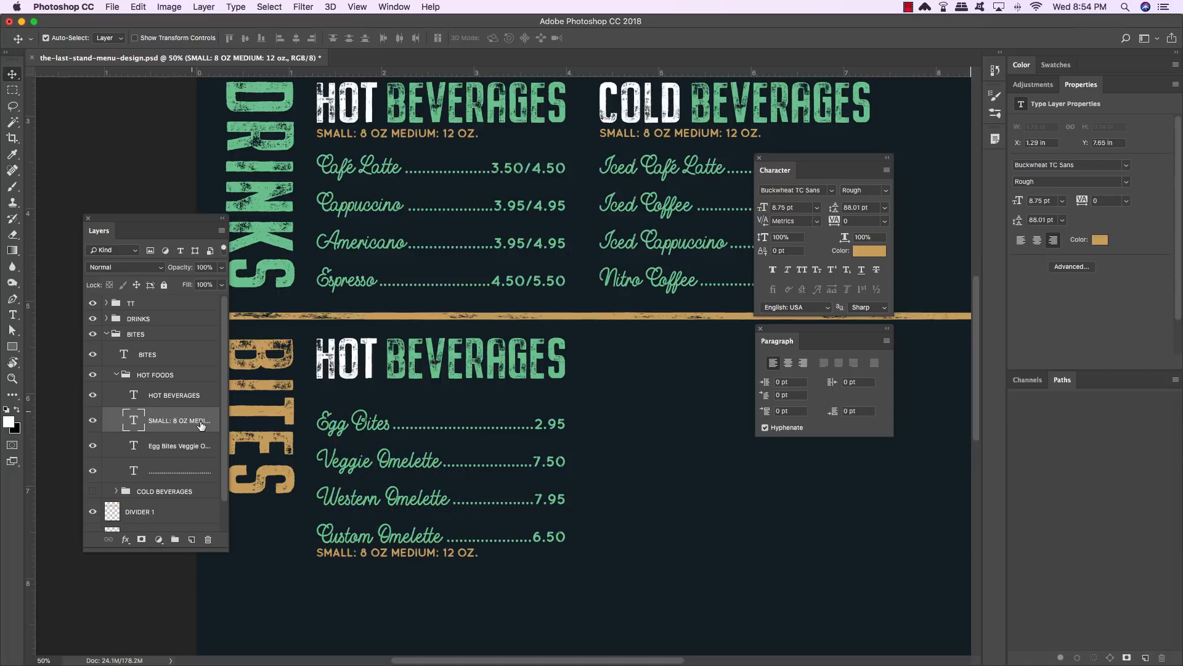
pyautogui.press('Down')
pyautogui.press('Down')
pyautogui.press('Down')
pyautogui.press('Down')
pyautogui.press('Down')
pyautogui.press('Down')
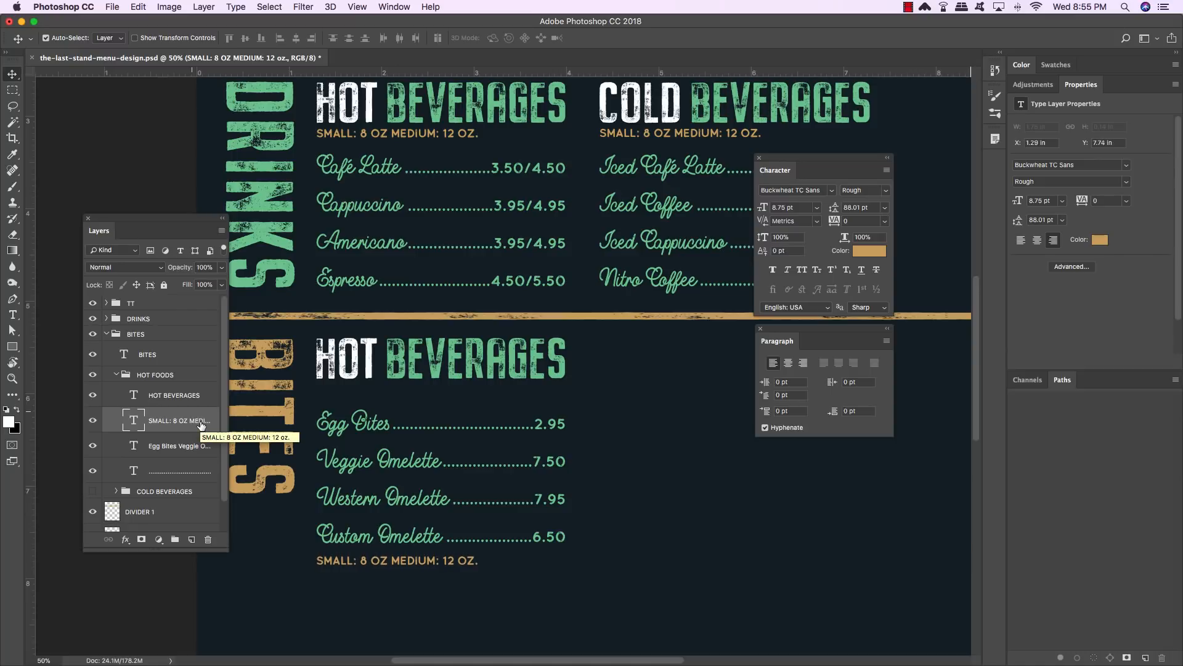
# - Replace the subtitle text with CHOOSE ANY 3 TOPPINGS: SPINACH, TOMATO followed by ONION, MUSHROOM, PEPPERS
pyautogui.press('t')
pyautogui.click(468, 560)
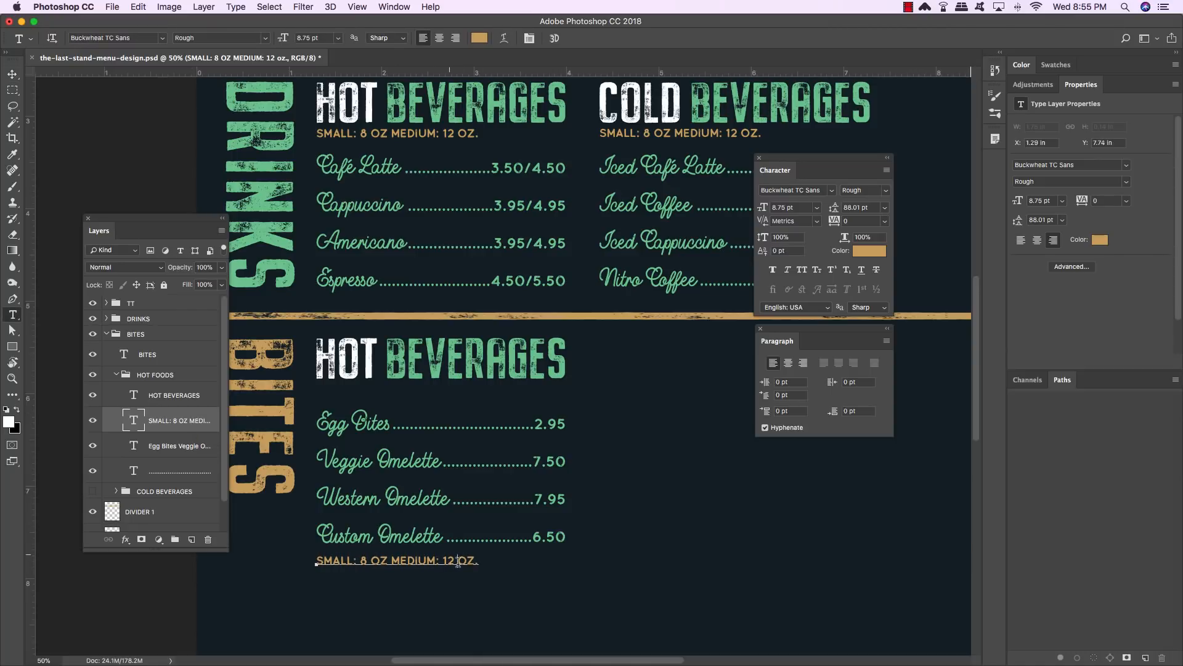
pyautogui.tripleClick(410, 560)
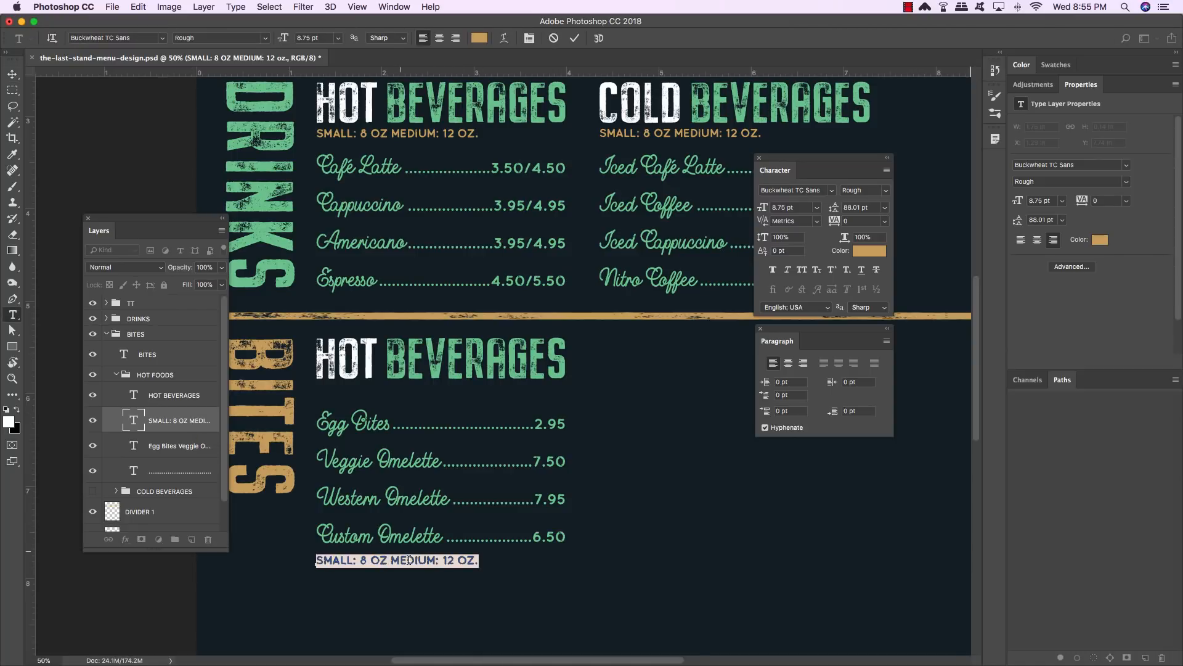
pyautogui.write('CHOOS ')
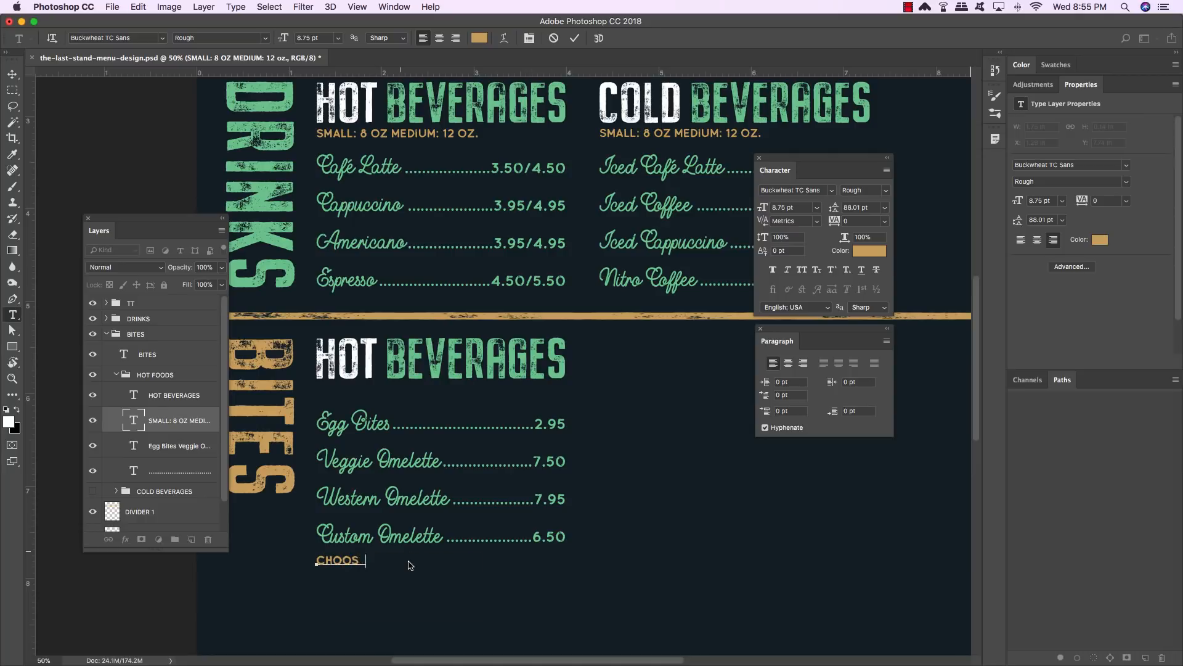
pyautogui.write(' ANY 3 TOPPINGS')
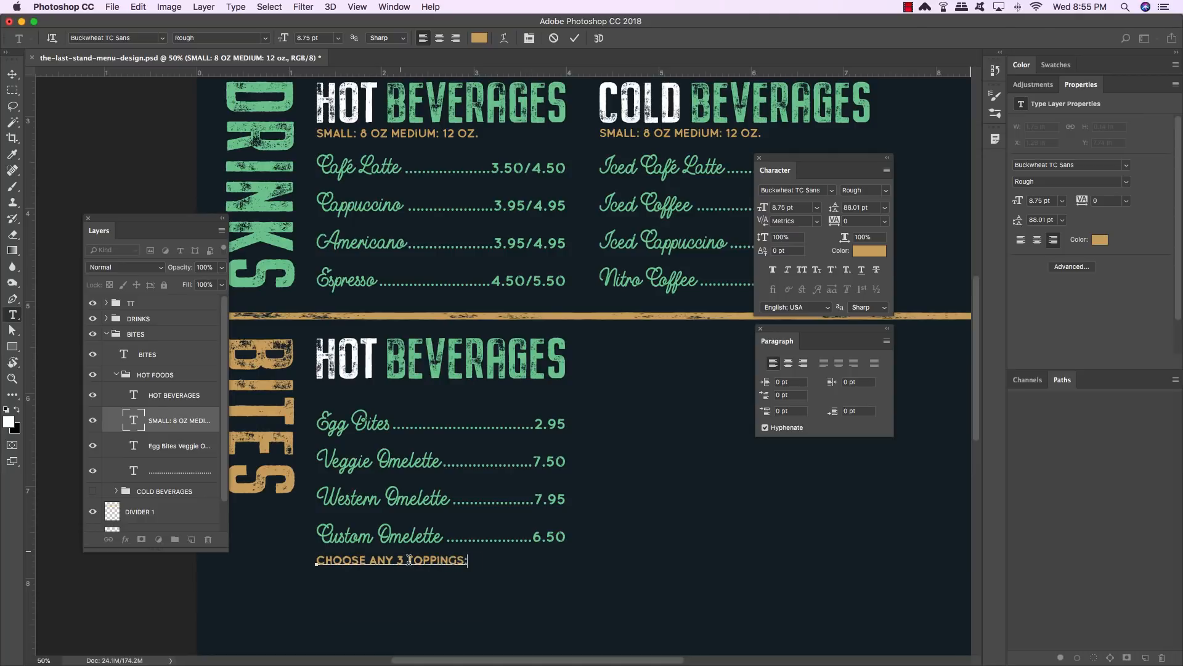
pyautogui.write(': SPINACH, TOMATO')
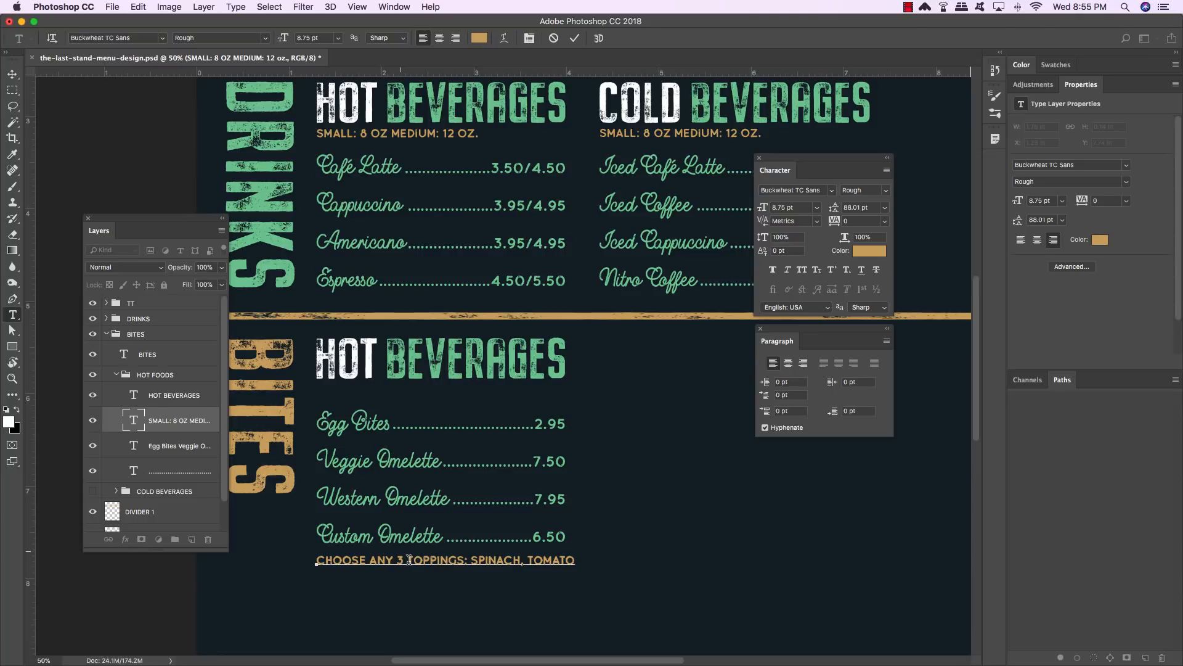
# - Select all of the toppings text and set its leading to 10 pt
pyautogui.press('super+a')
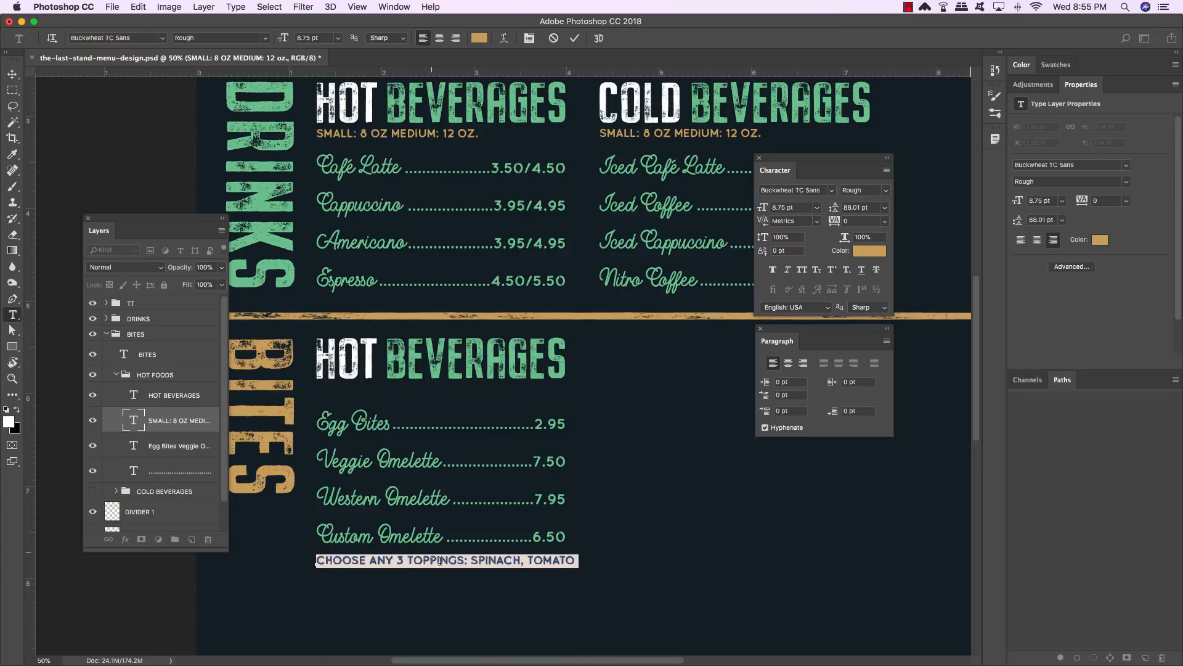
pyautogui.scroll(-5, 431, 560)
pyautogui.scroll(-5, 440, 561)
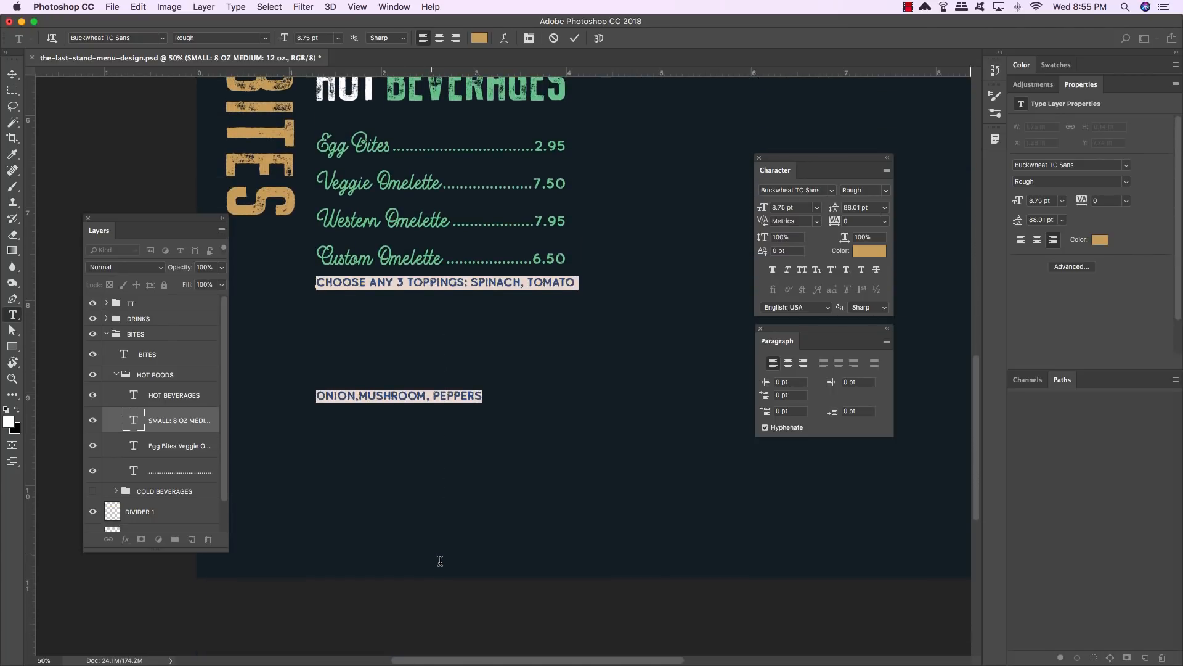
pyautogui.scroll(4, 440, 561)
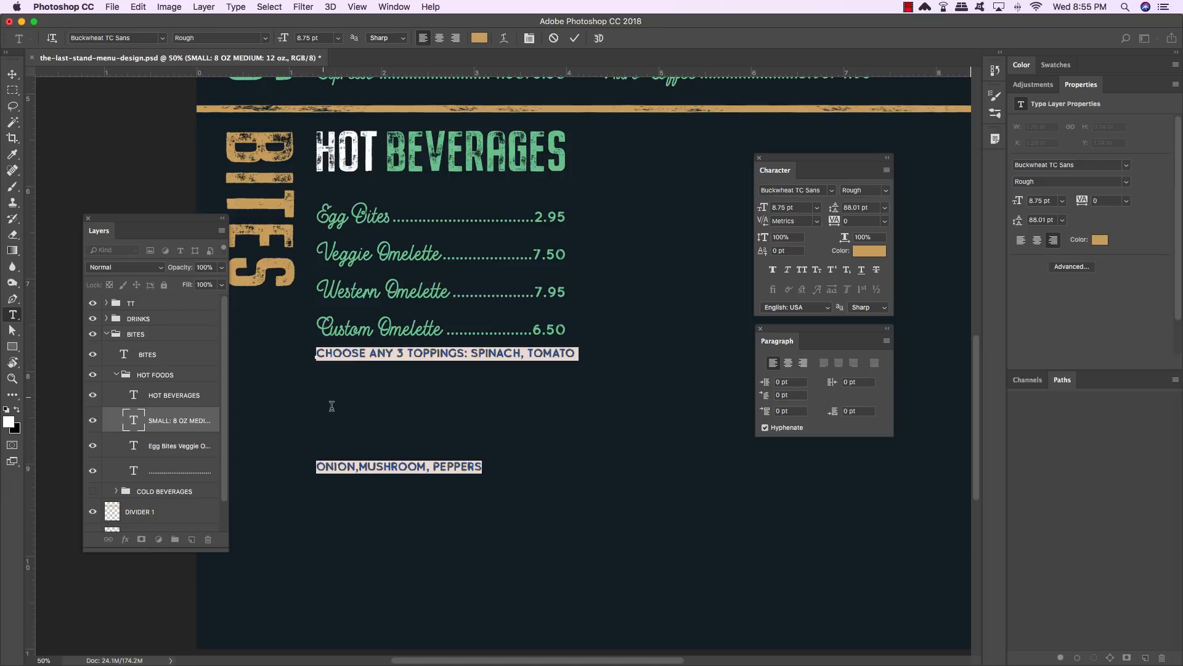
pyautogui.moveTo(834, 207); pyautogui.dragTo(787, 209)
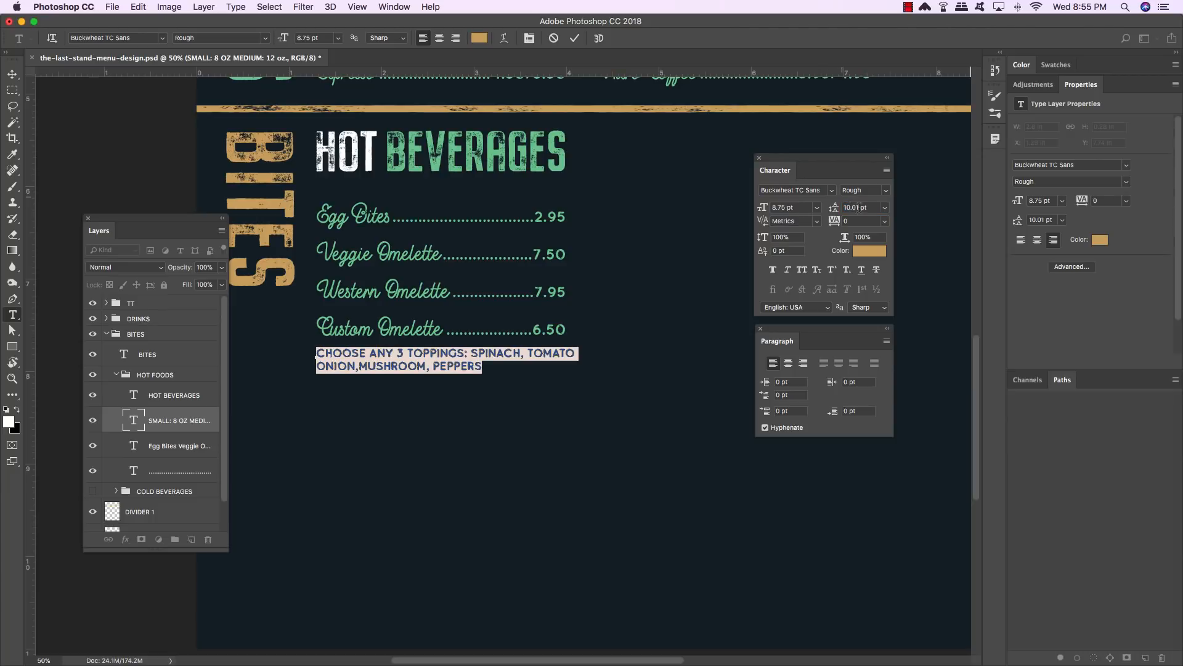
pyautogui.write('10')
pyautogui.press('Return')
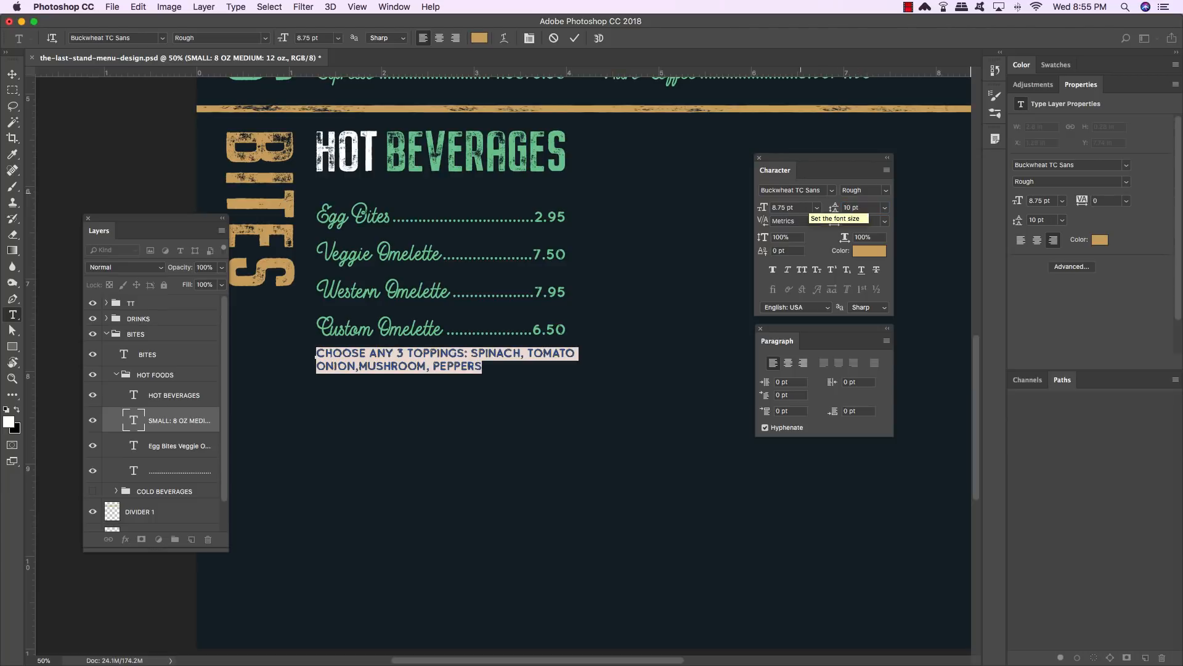
# - Append AVACADO, HAM BACON, SAUSAGE, TURKEY SAUSAGE to the end of the toppings list
pyautogui.click(488, 366)
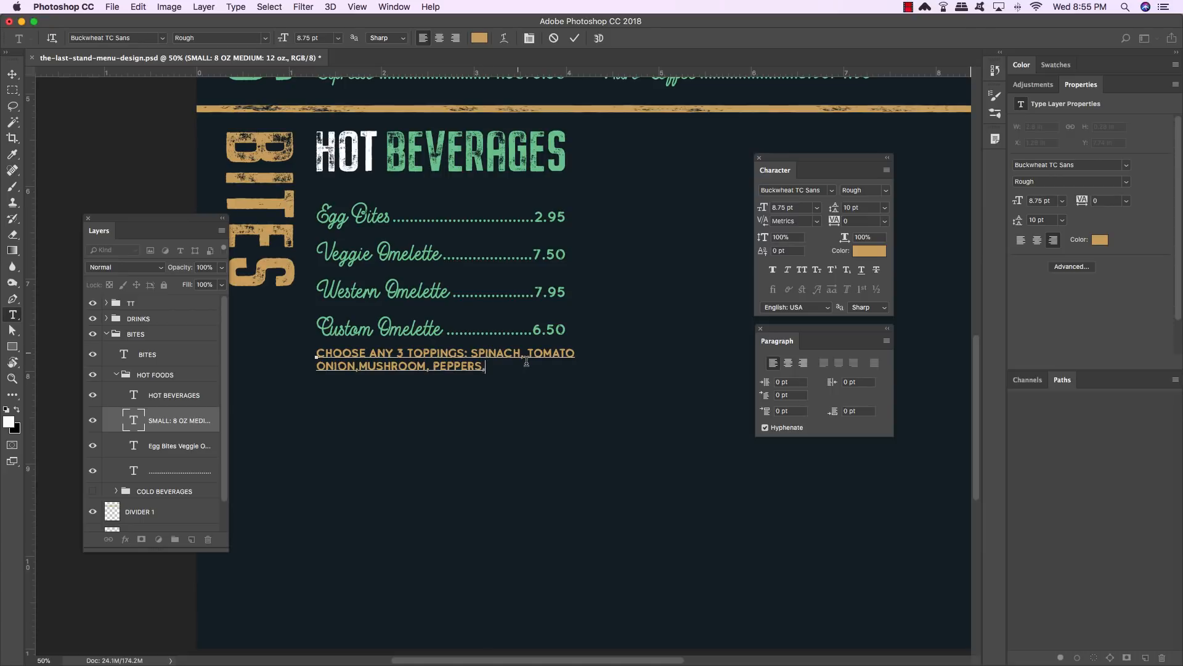
pyautogui.write('AVACADO, HAM BACON, ')
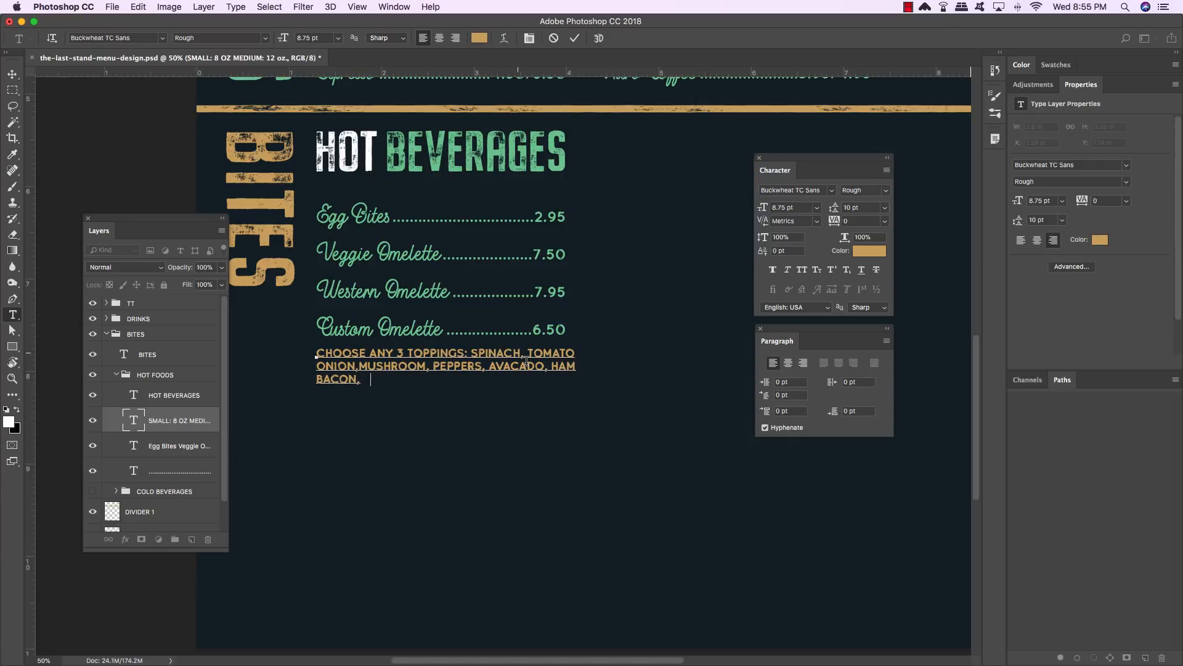
pyautogui.write('SAUSAGE, TURKEY SAUSAG')
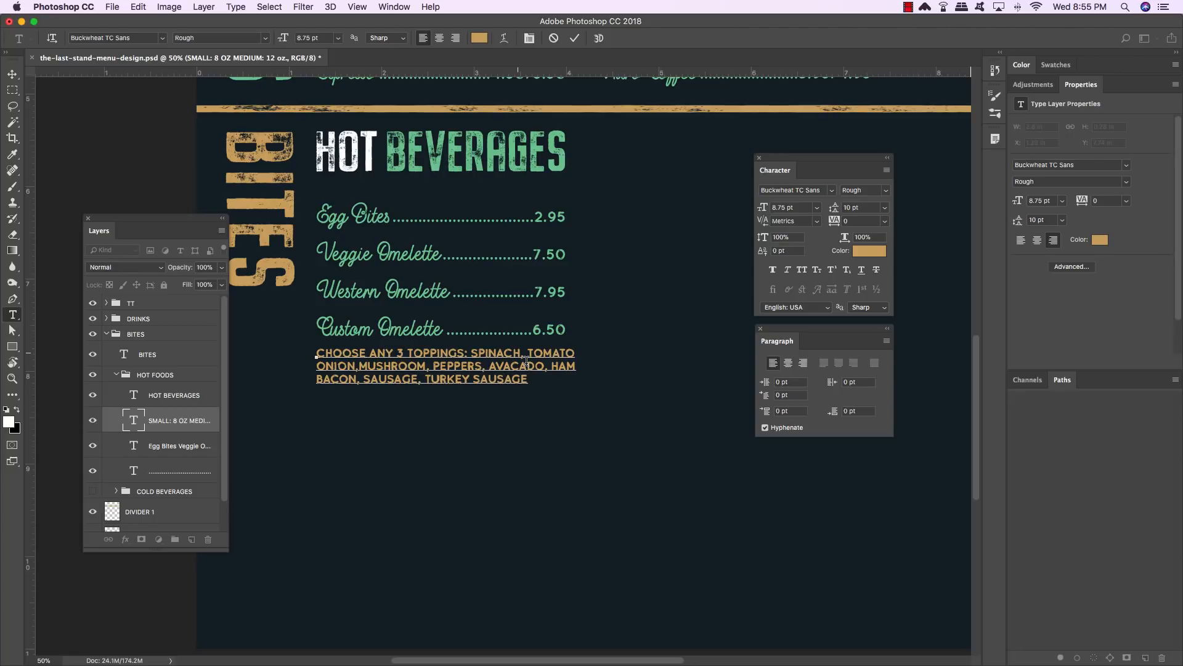
pyautogui.write('E')
# - Nudge the toppings note, the item names and the price leaders upward, closer to the section heading
pyautogui.click(12, 73)
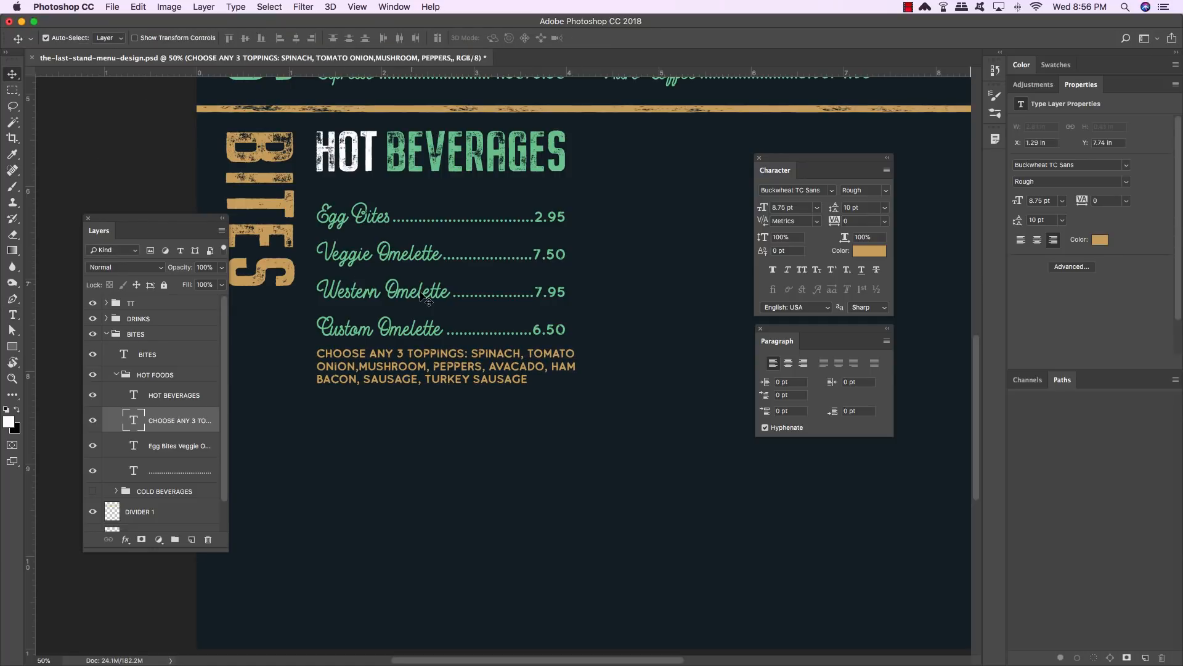
pyautogui.press('Up')
pyautogui.press('Up')
pyautogui.press('Up')
pyautogui.press('Up')
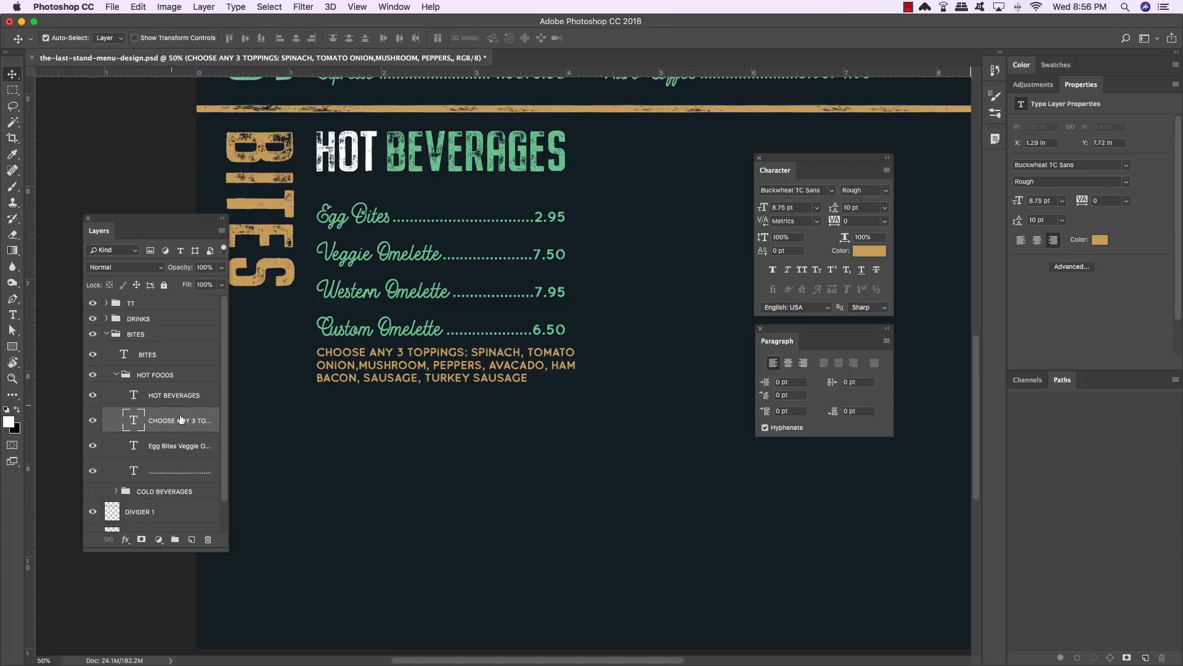
pyautogui.keyDown('shift'); pyautogui.click(182, 475); pyautogui.keyUp('shift')
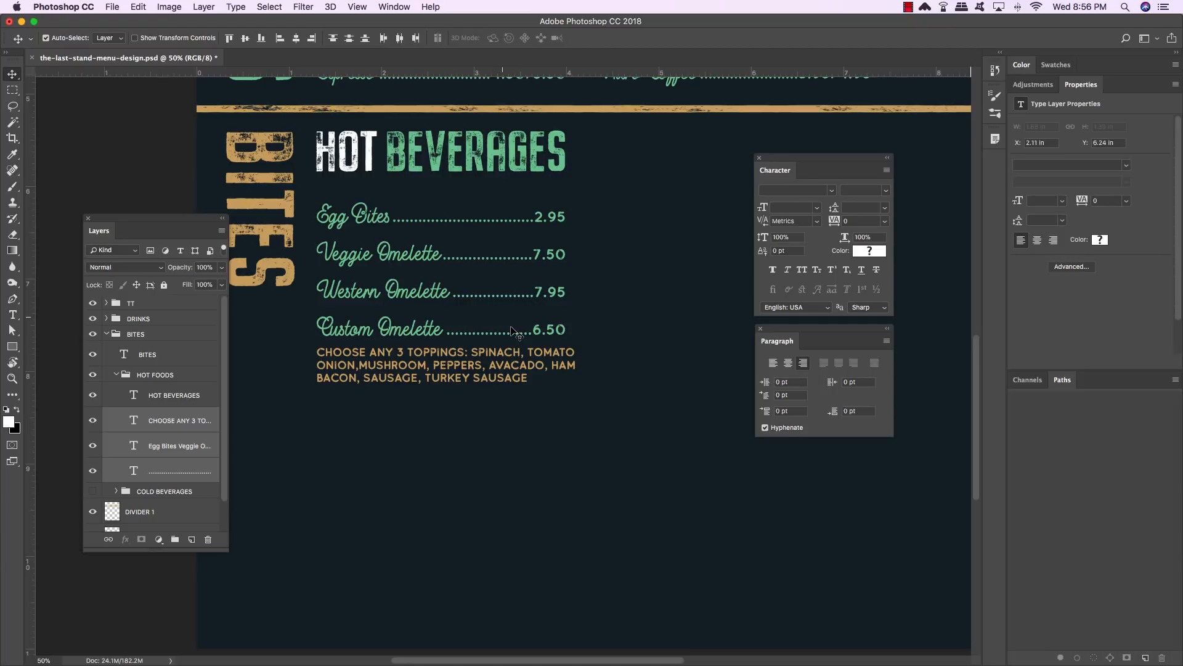
pyautogui.hotkey('shift', 'Up')
pyautogui.hotkey('shift', 'Up')
pyautogui.hotkey('shift', 'Up')
pyautogui.hotkey('shift', 'Up')
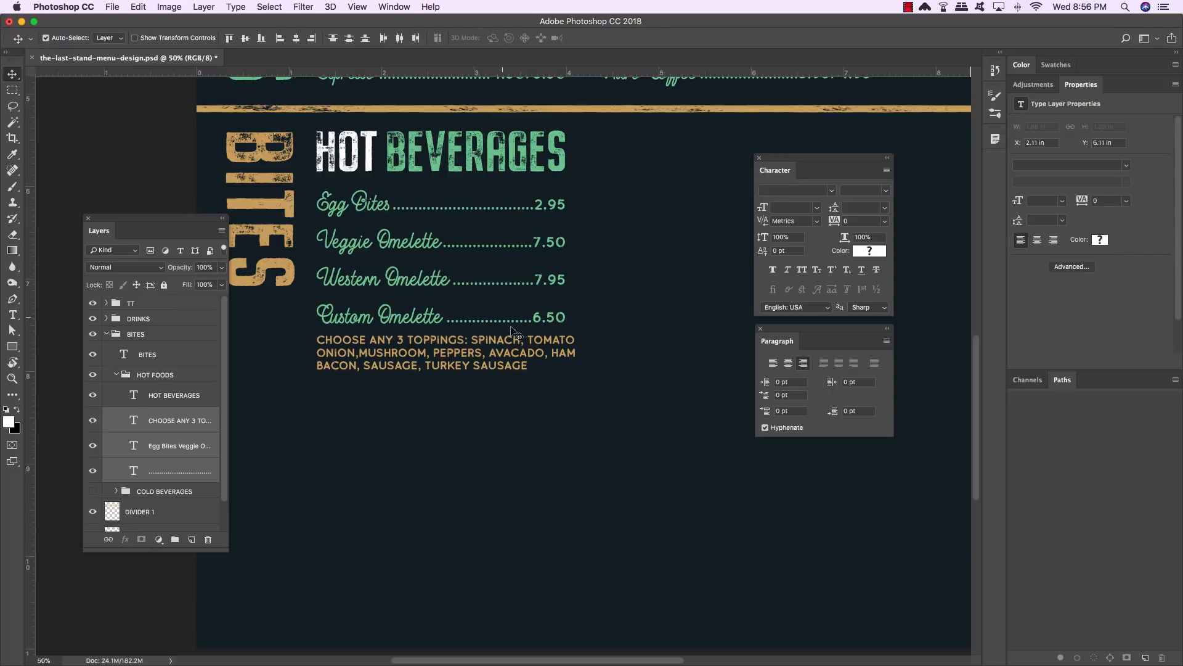
pyautogui.hotkey('shift', 'Up')
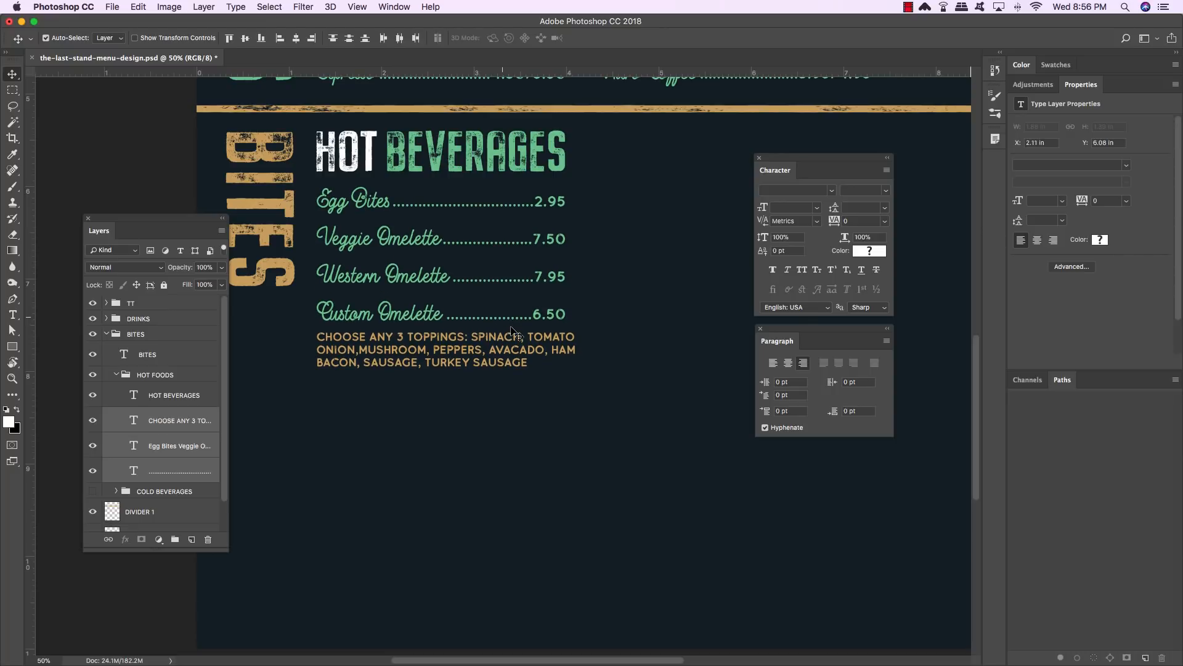
pyautogui.moveTo(493, 311); pyautogui.dragTo(503, 501)
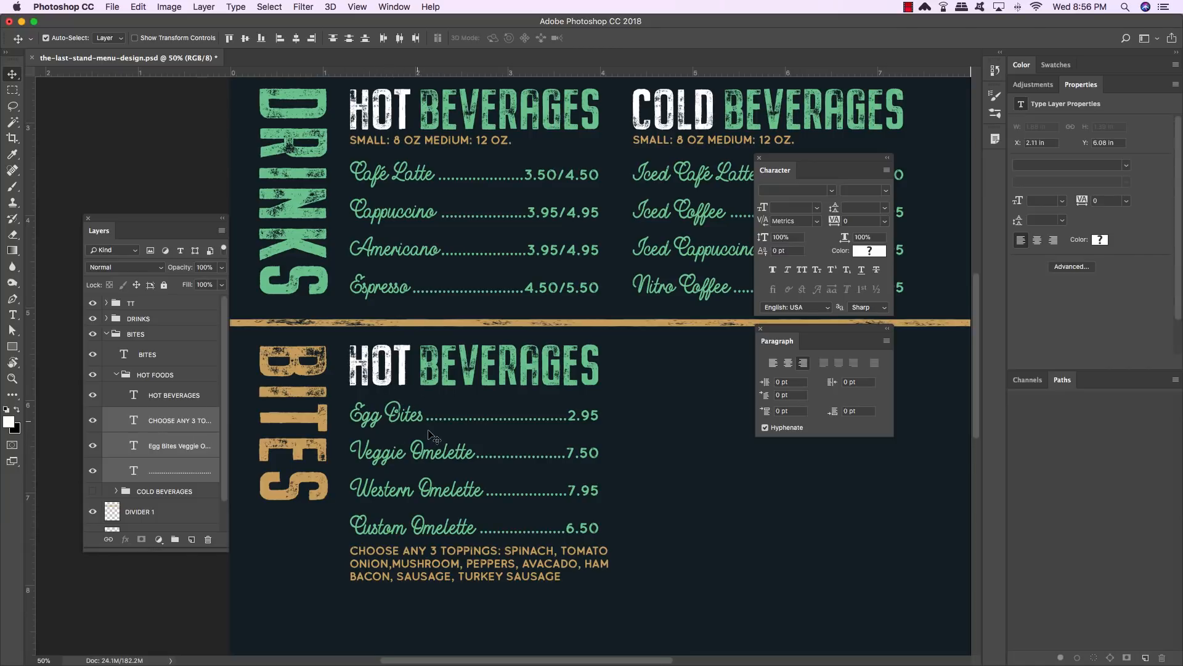
# - Change the BITES section heading from HOT BEVERAGES to HOT FOODS and tighten the spacing before FOODS
pyautogui.press('t')
pyautogui.moveTo(418, 363); pyautogui.dragTo(601, 361)
pyautogui.write('FOOD')
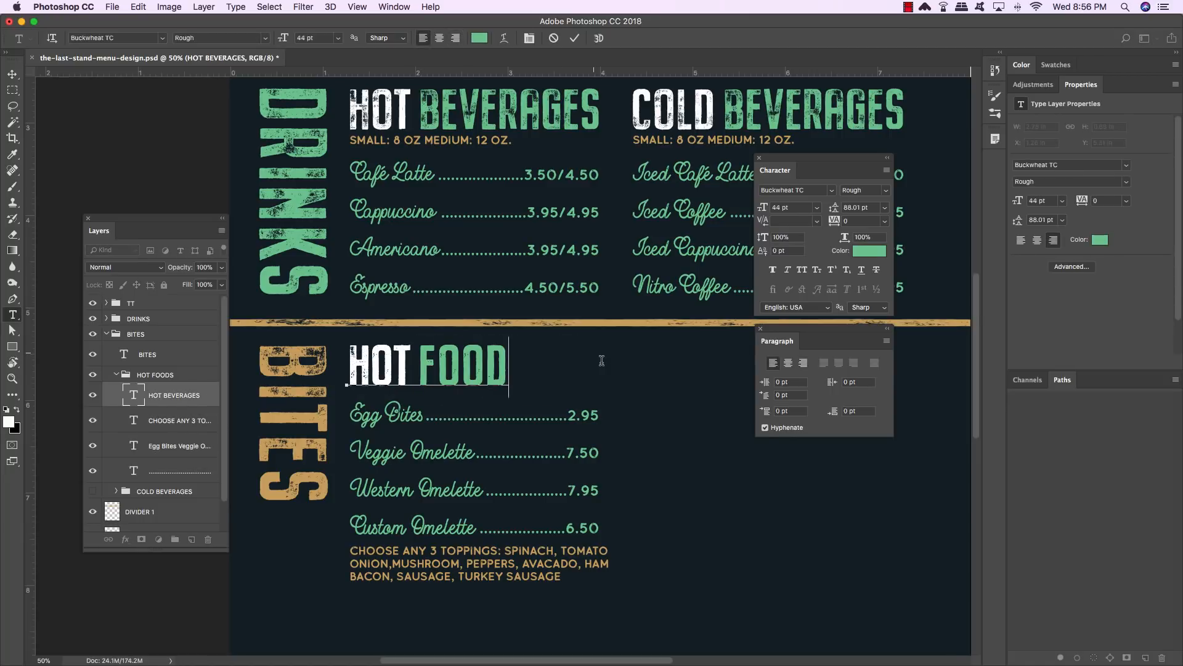
pyautogui.write('S')
pyautogui.press('Left')
pyautogui.press('Left')
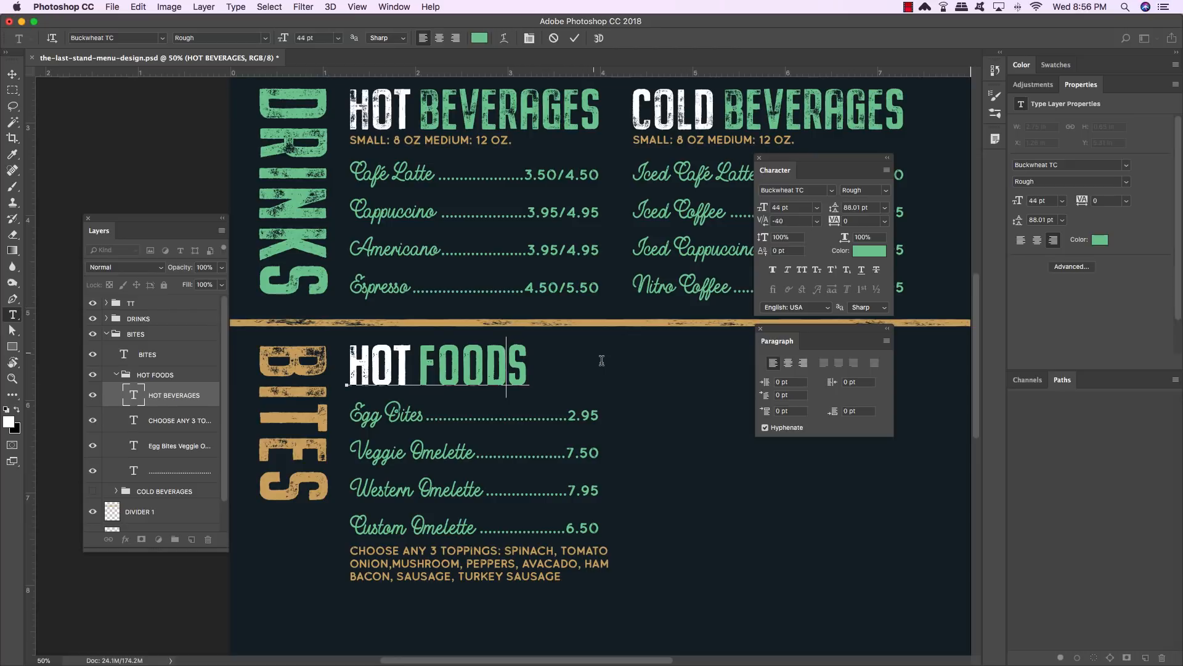
pyautogui.press('Left')
pyautogui.hotkey('alt', 'Left')
pyautogui.press('Left')
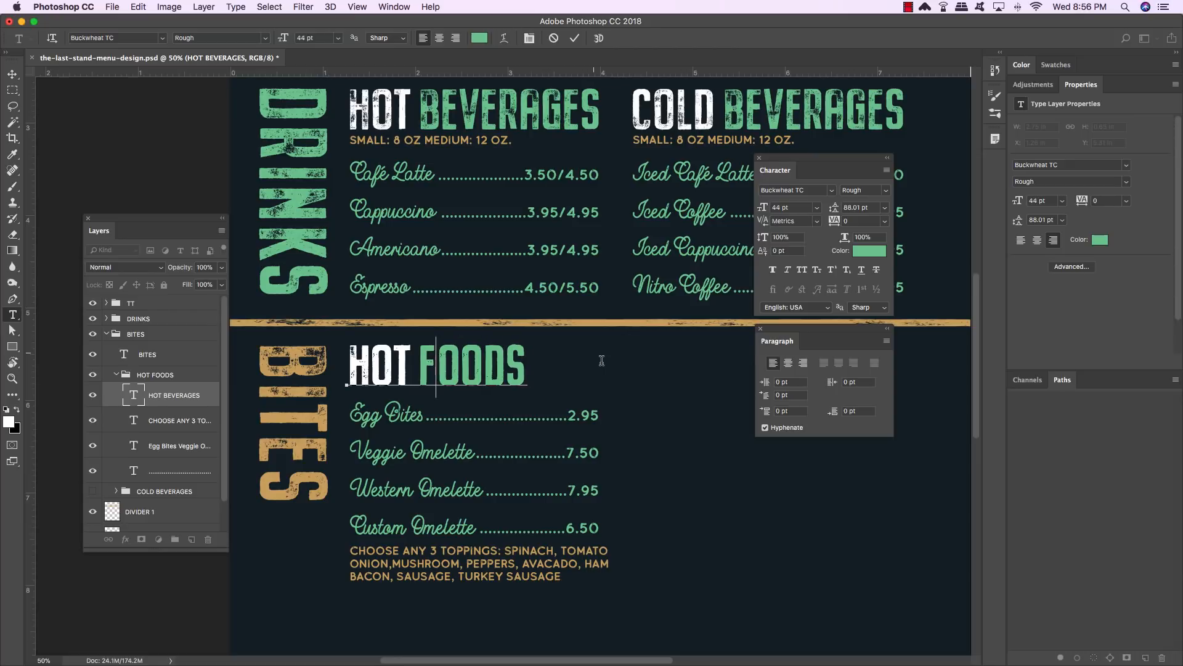
pyautogui.hotkey('alt', 'Left')
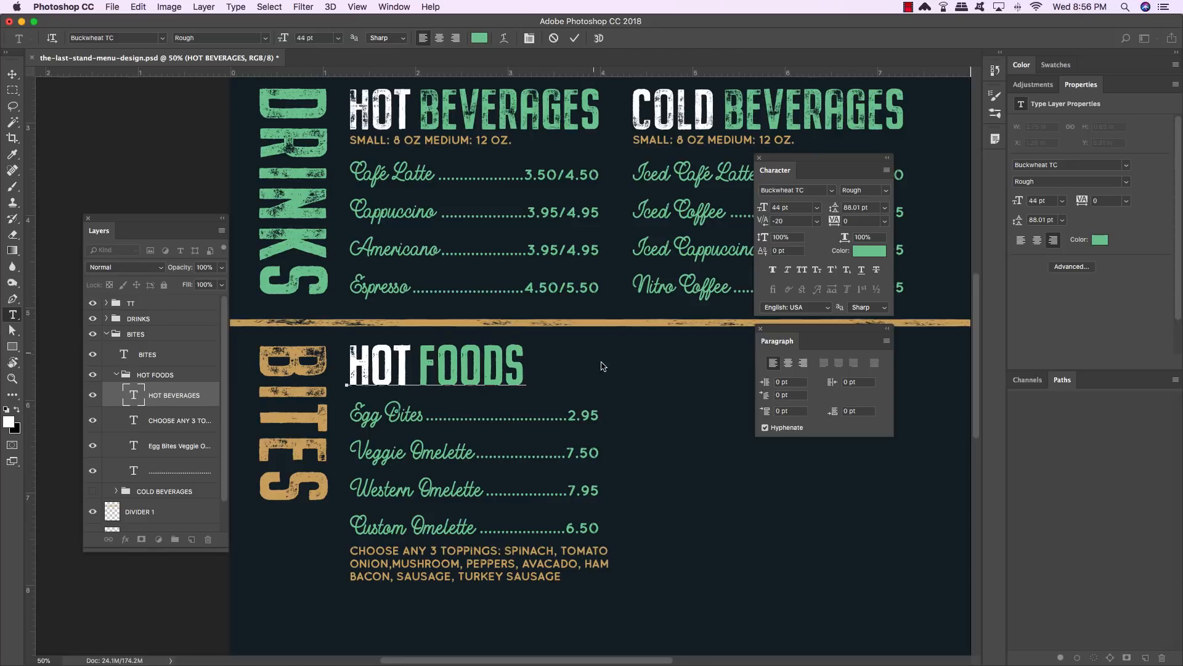
pyautogui.click(13, 74)
# - Collapse the HOT FOODS group and make the COLD BEVERAGES group inside BITES visible
pyautogui.scroll(-2, 444, 407)
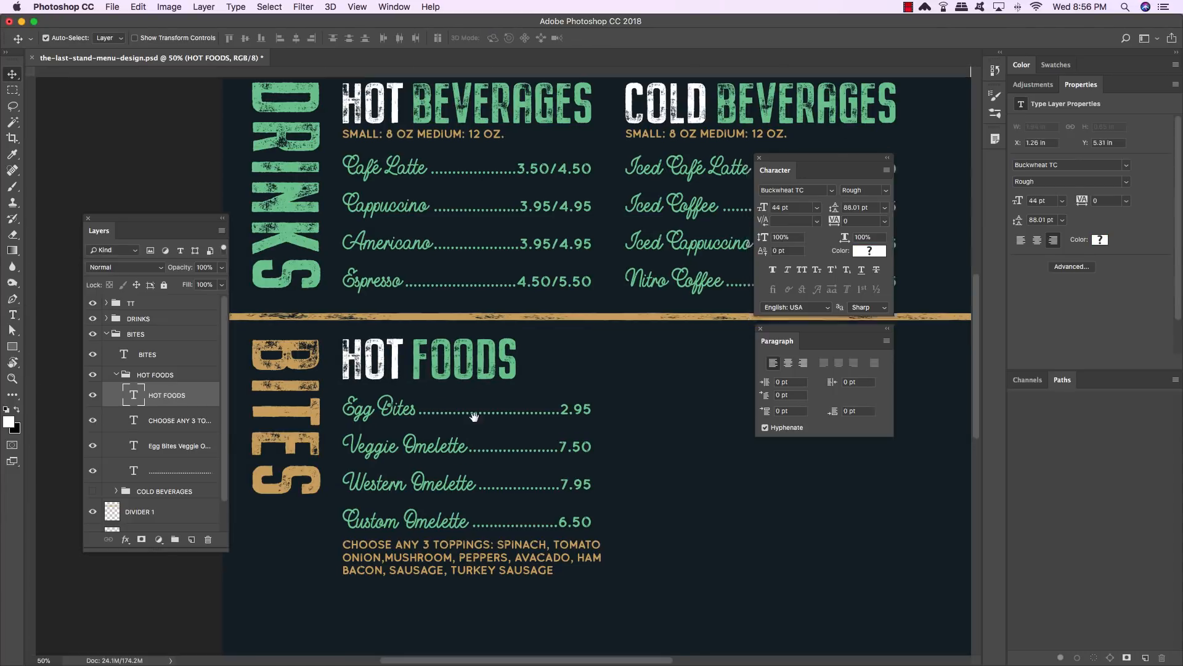
pyautogui.click(116, 376)
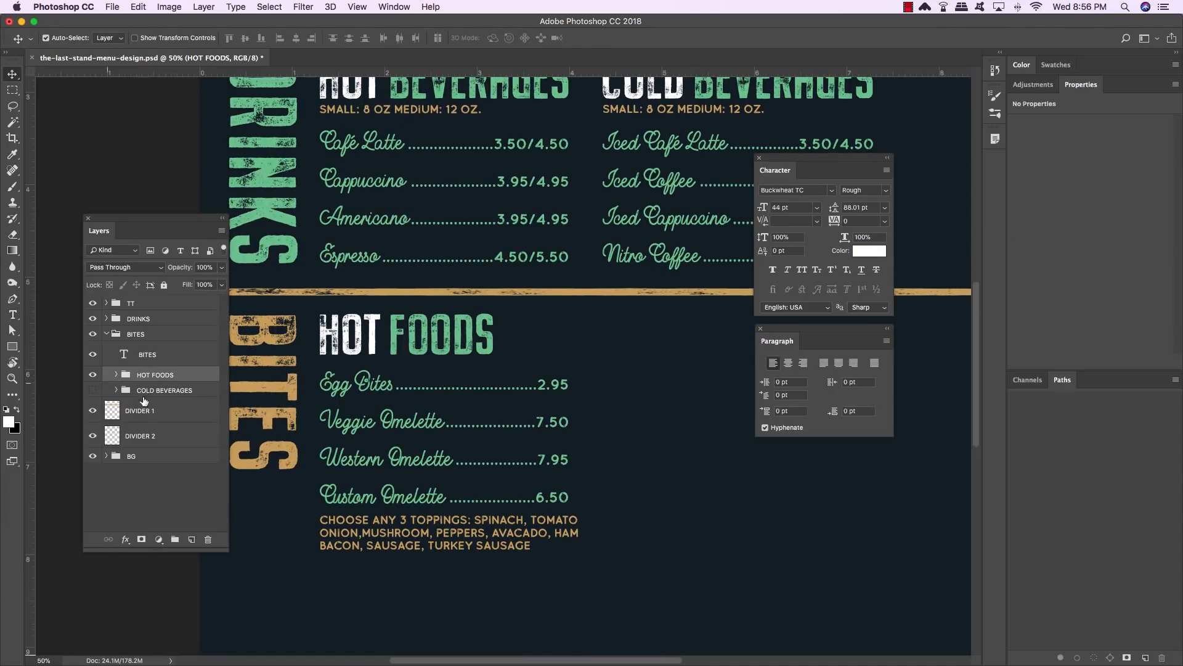
pyautogui.click(92, 390)
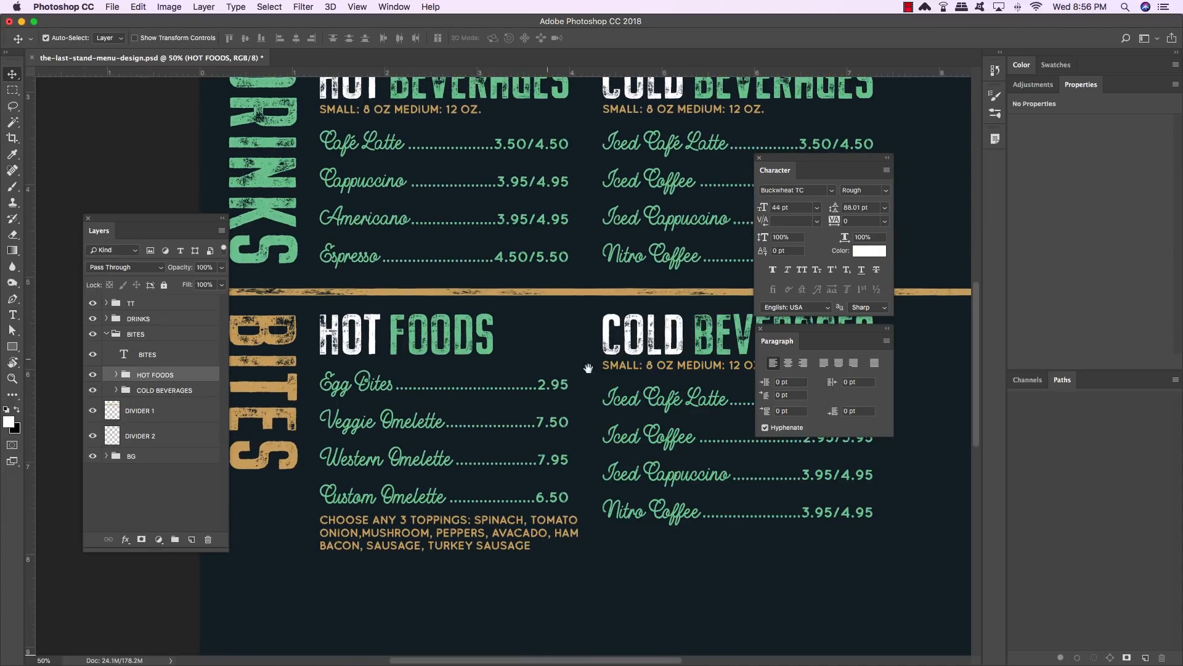
# - Rename the COLD BEVERAGES group within BITES to BAKED GOODS
pyautogui.hscroll(6, 413, 327)
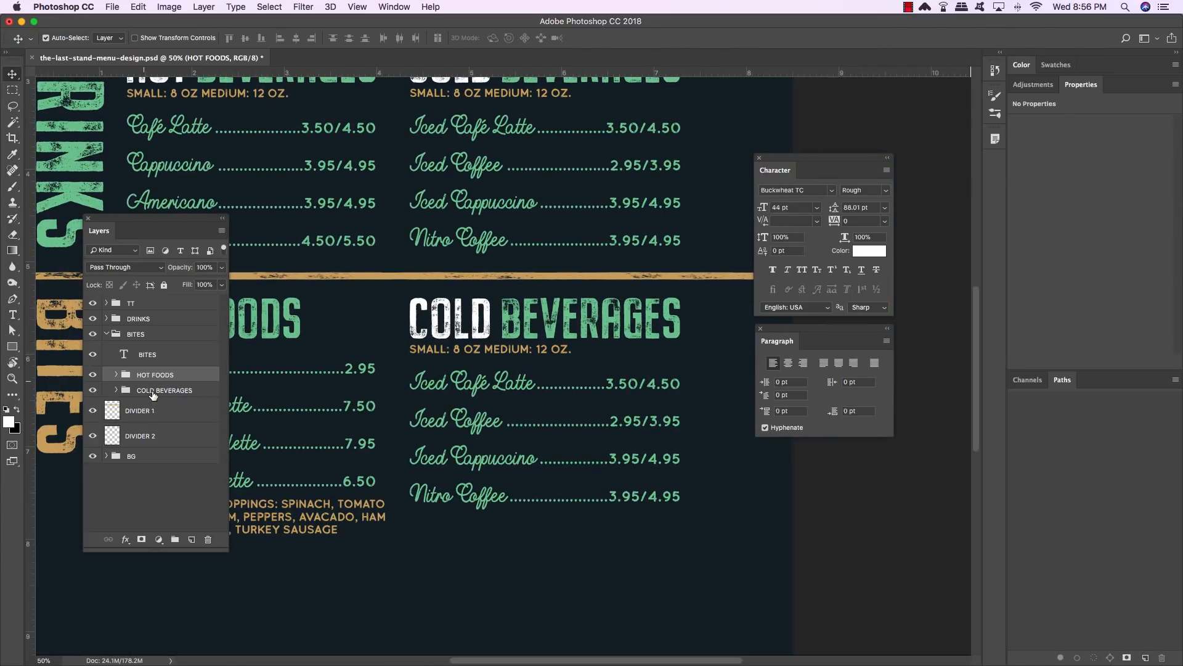
pyautogui.doubleClick(152, 391)
pyautogui.write('BAKED GOODS')
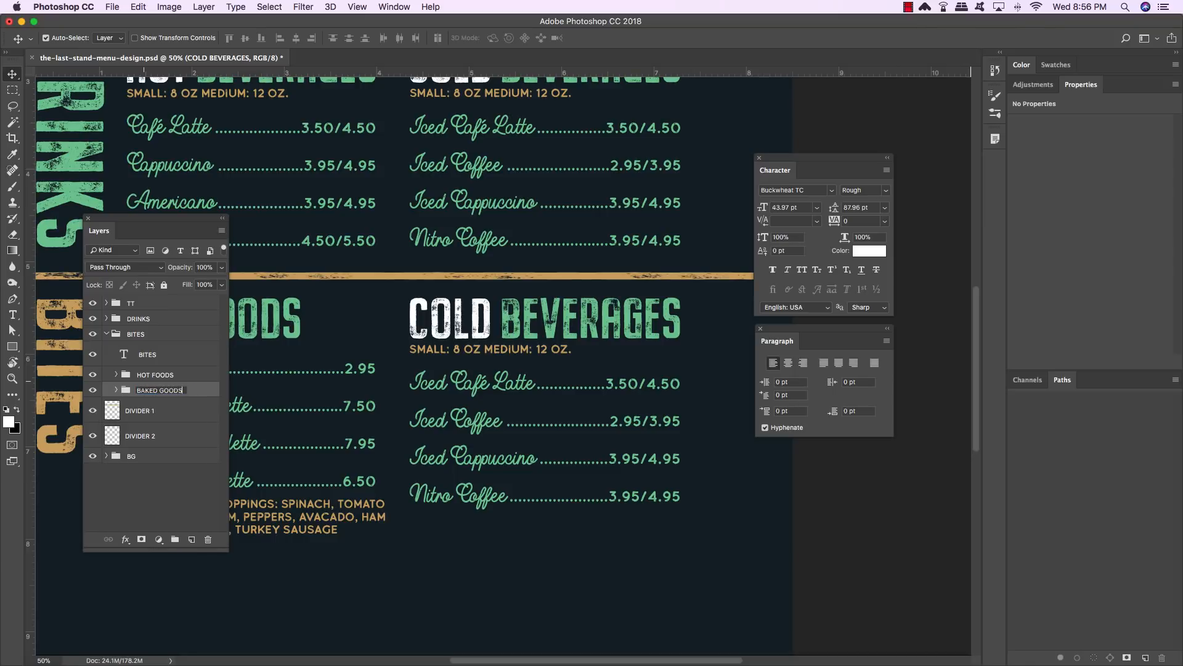
pyautogui.press('Return')
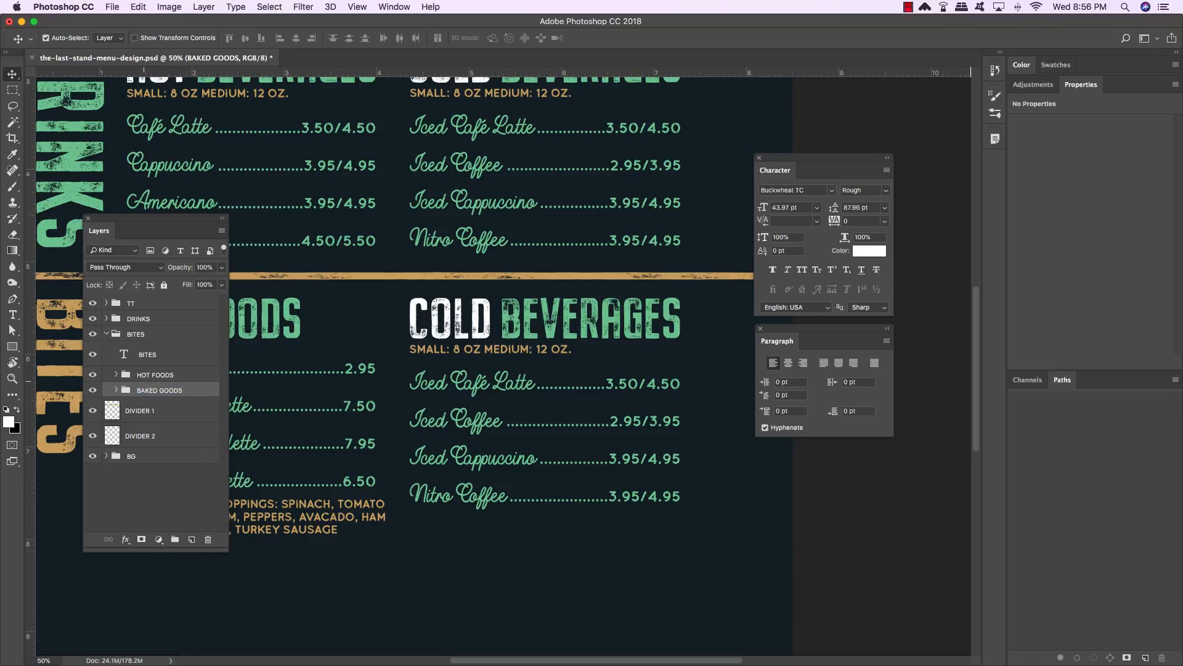
# - Retitle the COLD BEVERAGES heading inside the BAKED GOODS group as BAKED GOODS
pyautogui.press('t')
pyautogui.doubleClick(482, 315)
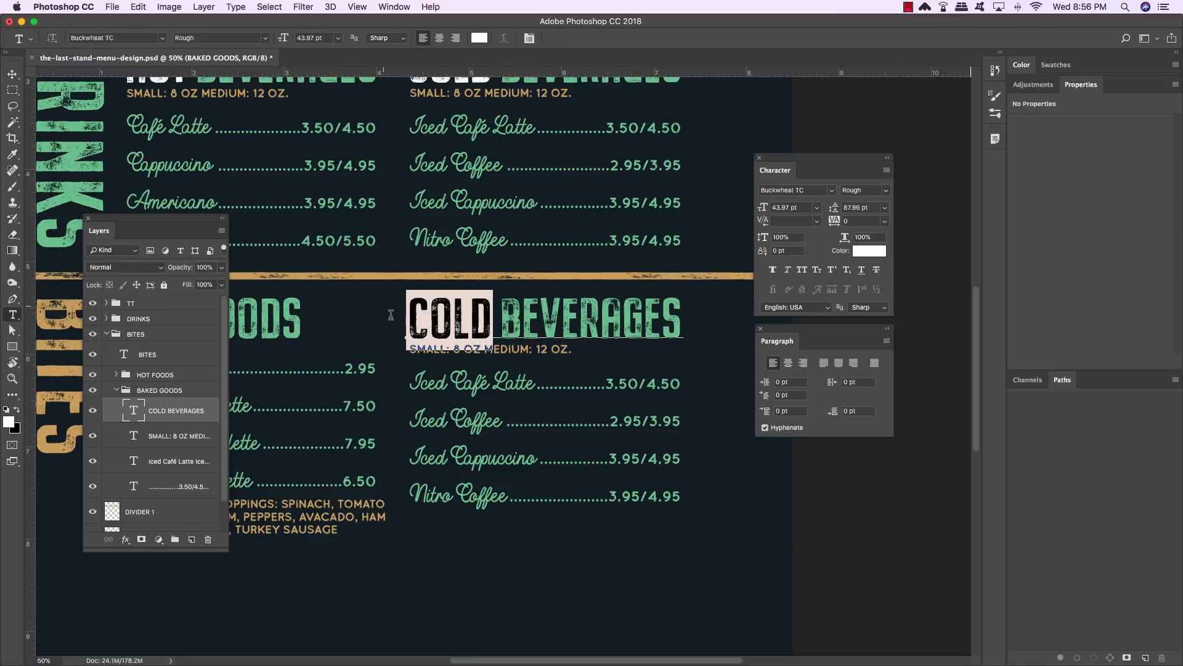
pyautogui.write('BAKED')
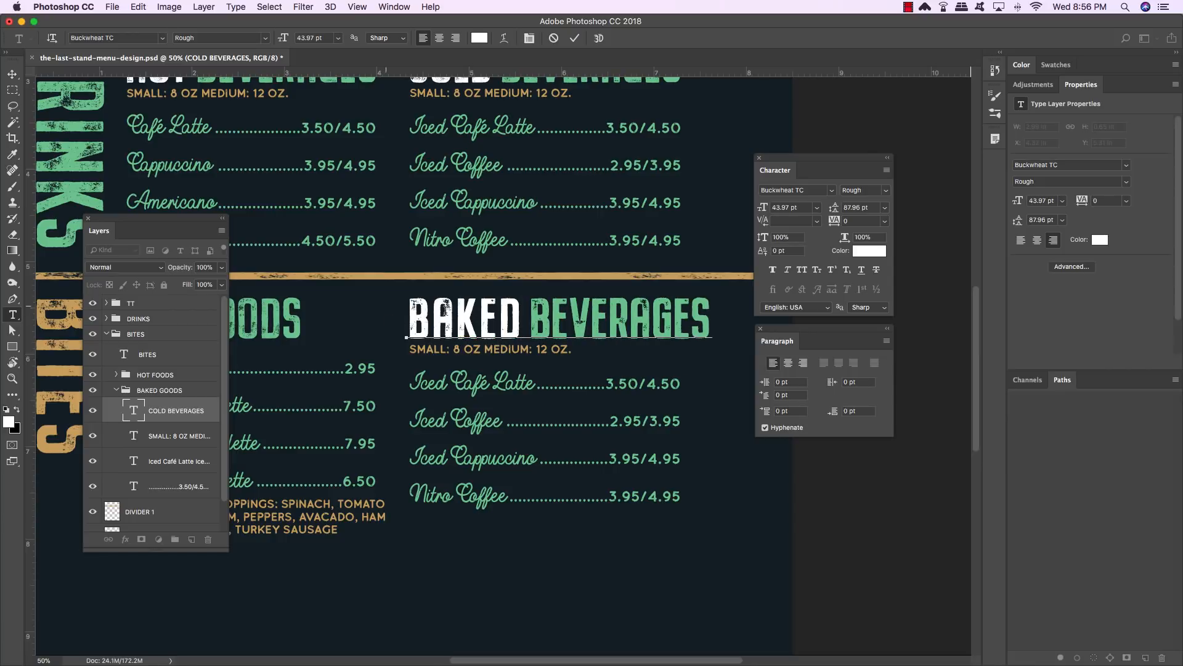
pyautogui.moveTo(529, 311); pyautogui.dragTo(757, 319)
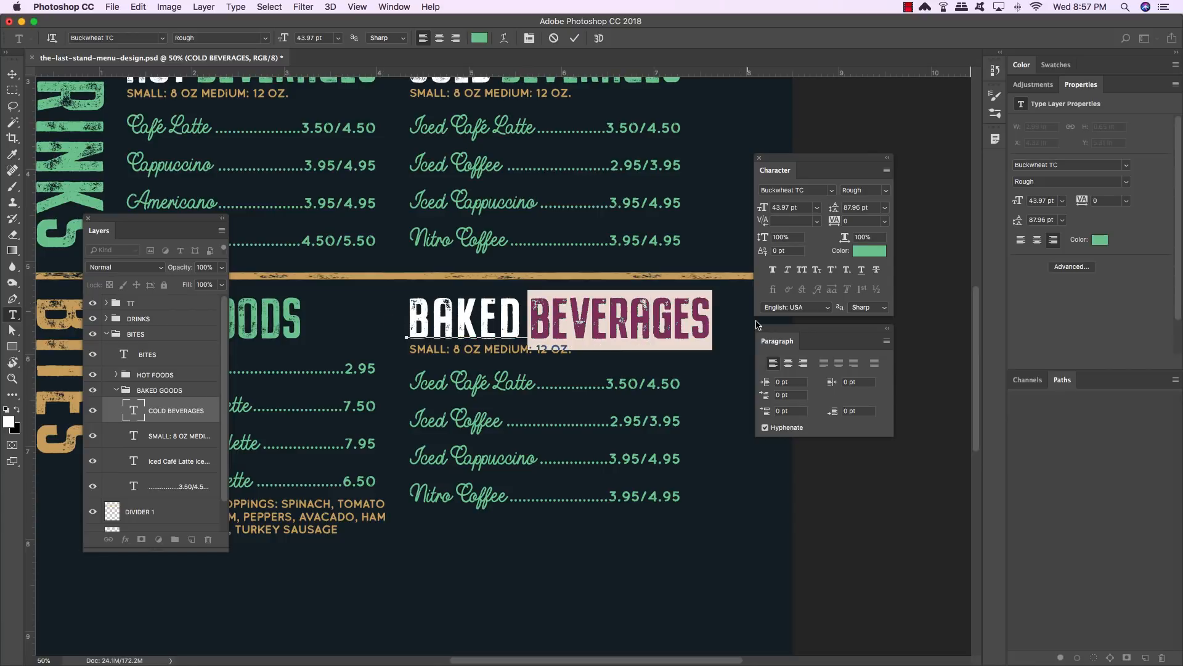
pyautogui.write('GOODS')
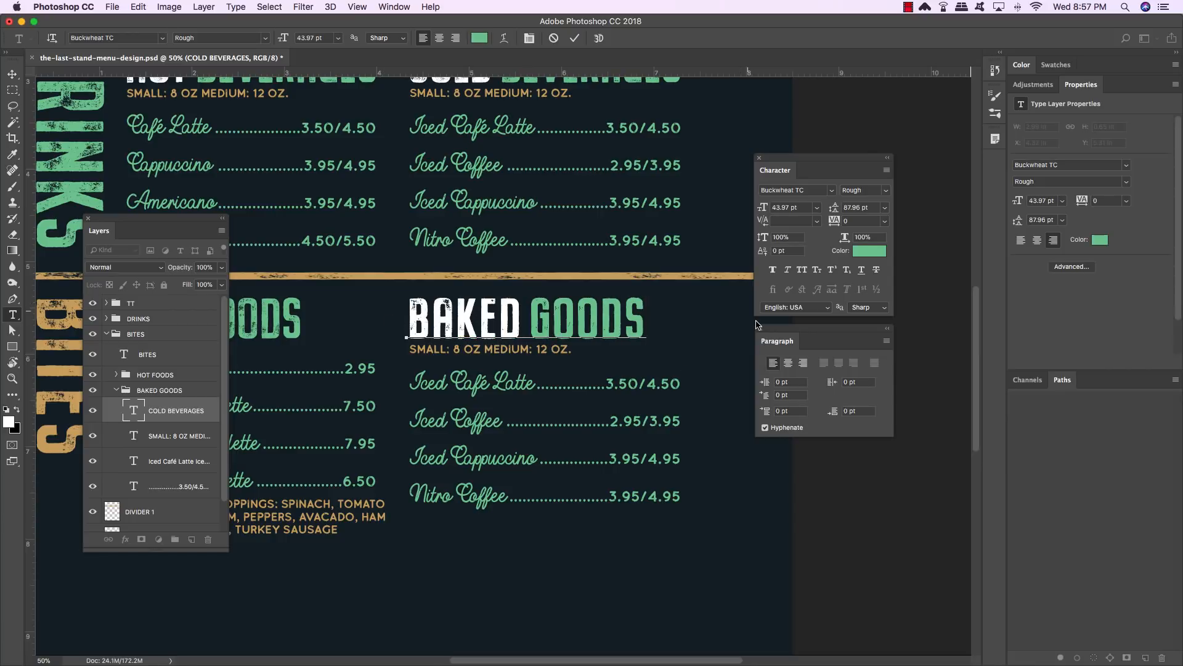
# - Tighten the kerning and tracking between the letters of the BAKED GOODS heading
pyautogui.press('Left')
pyautogui.hotkey('alt', 'Left')
pyautogui.hotkey('alt', 'Left')
pyautogui.press('Left')
pyautogui.hotkey('alt', 'Left')
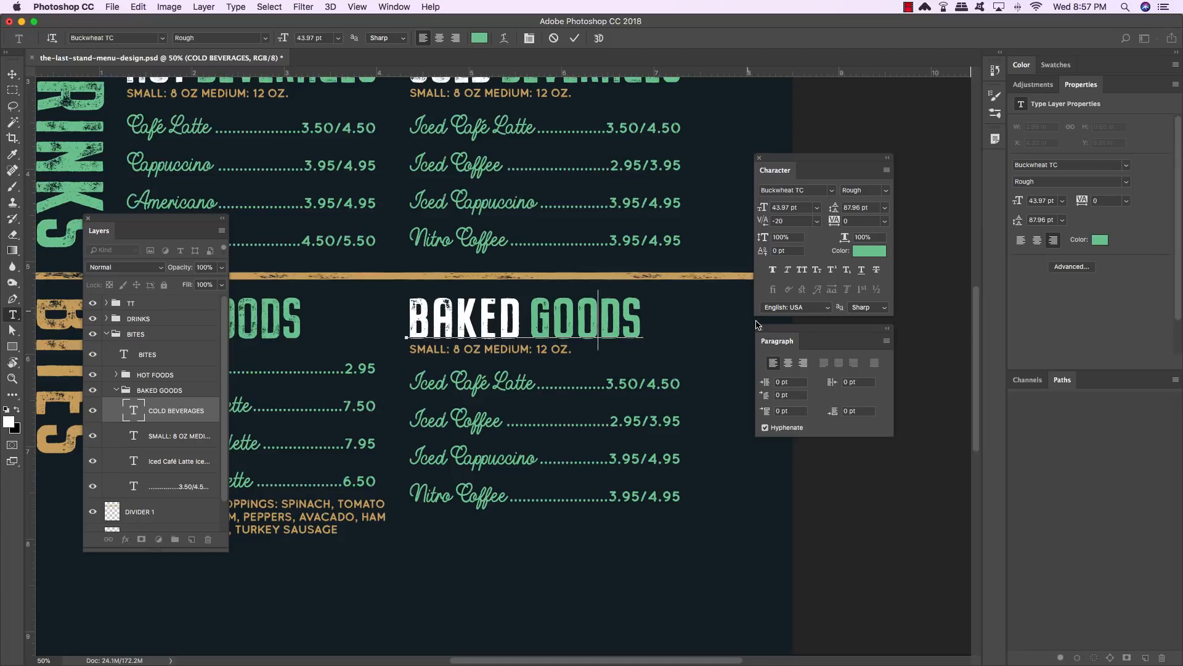
pyautogui.hotkey('alt', 'Left')
pyautogui.hotkey('alt', 'Left')
pyautogui.press('Left')
pyautogui.hotkey('alt', 'Left')
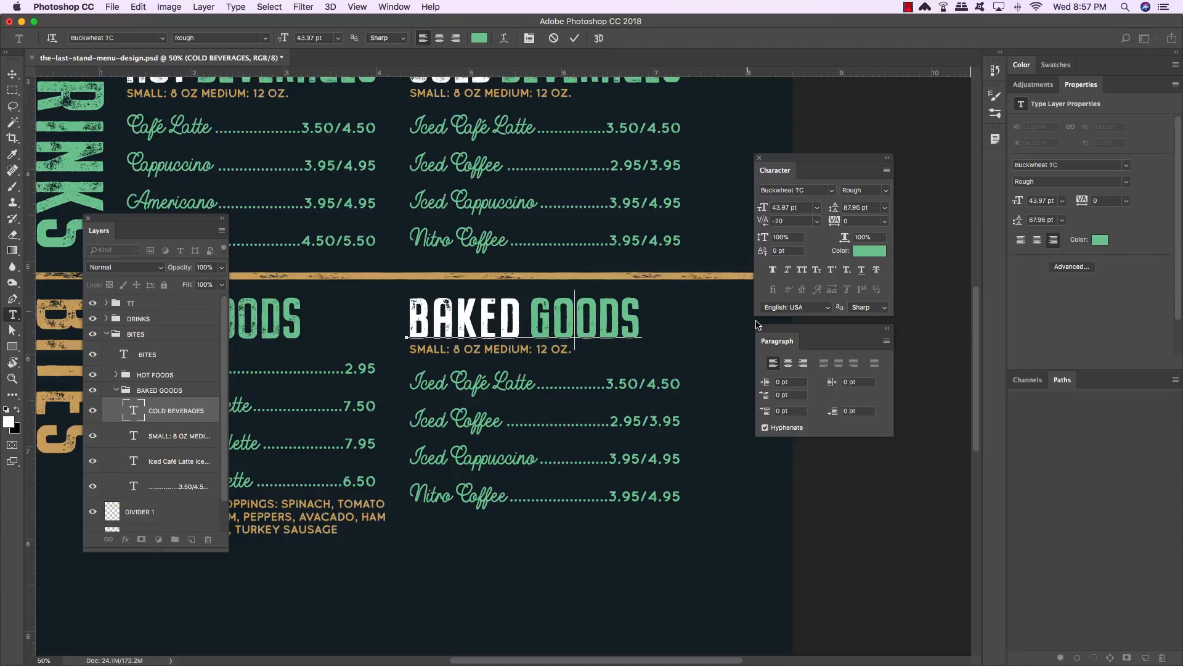
pyautogui.press('Left')
pyautogui.press('Left')
pyautogui.press('Right')
pyautogui.hotkey('alt', 'Left')
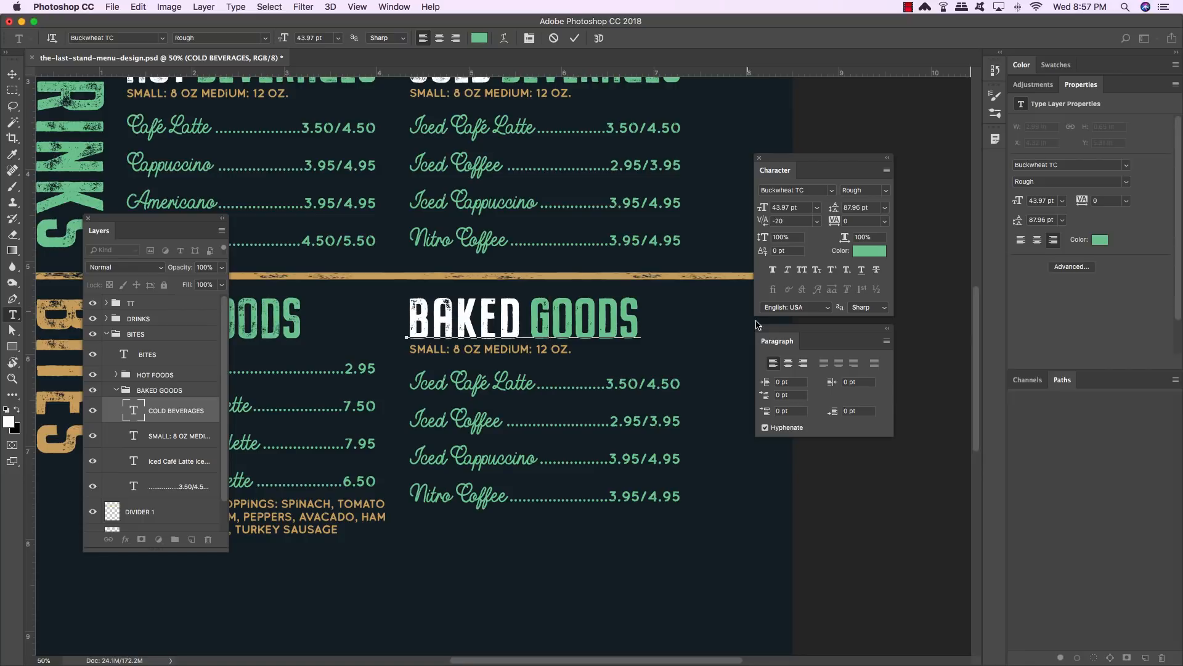
pyautogui.press('Left')
pyautogui.press('Left')
pyautogui.press('Left')
pyautogui.hotkey('alt', 'Left')
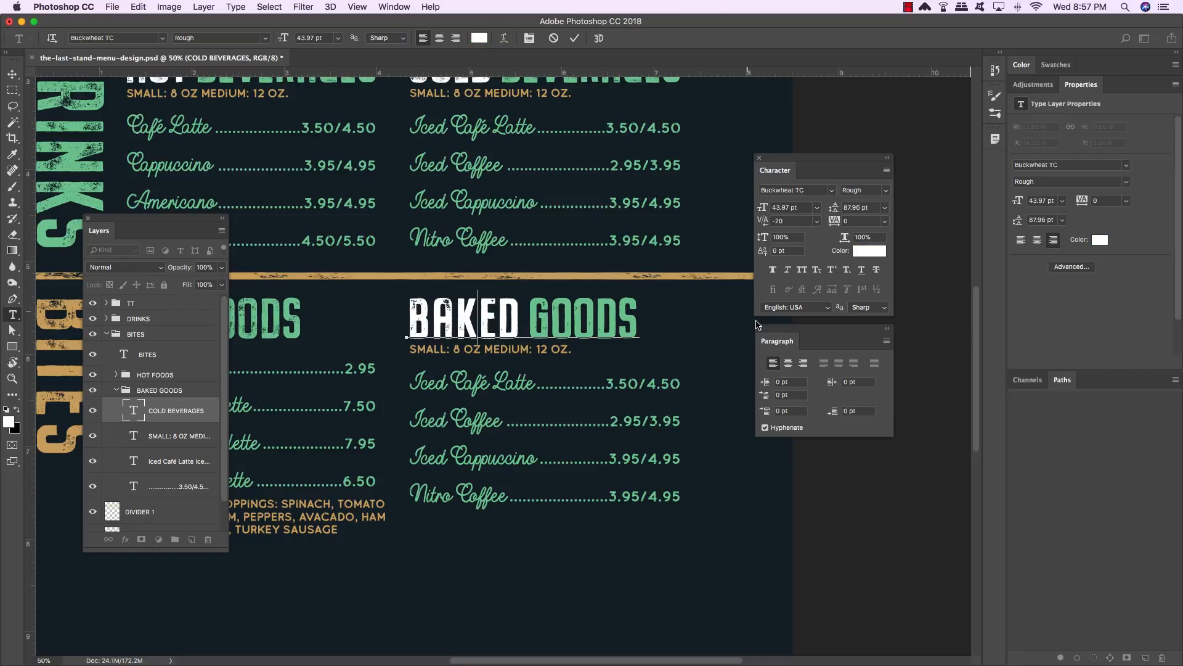
pyautogui.hotkey('alt', 'Left')
pyautogui.press('Left')
pyautogui.hotkey('alt', 'Left')
pyautogui.hotkey('alt', 'Left')
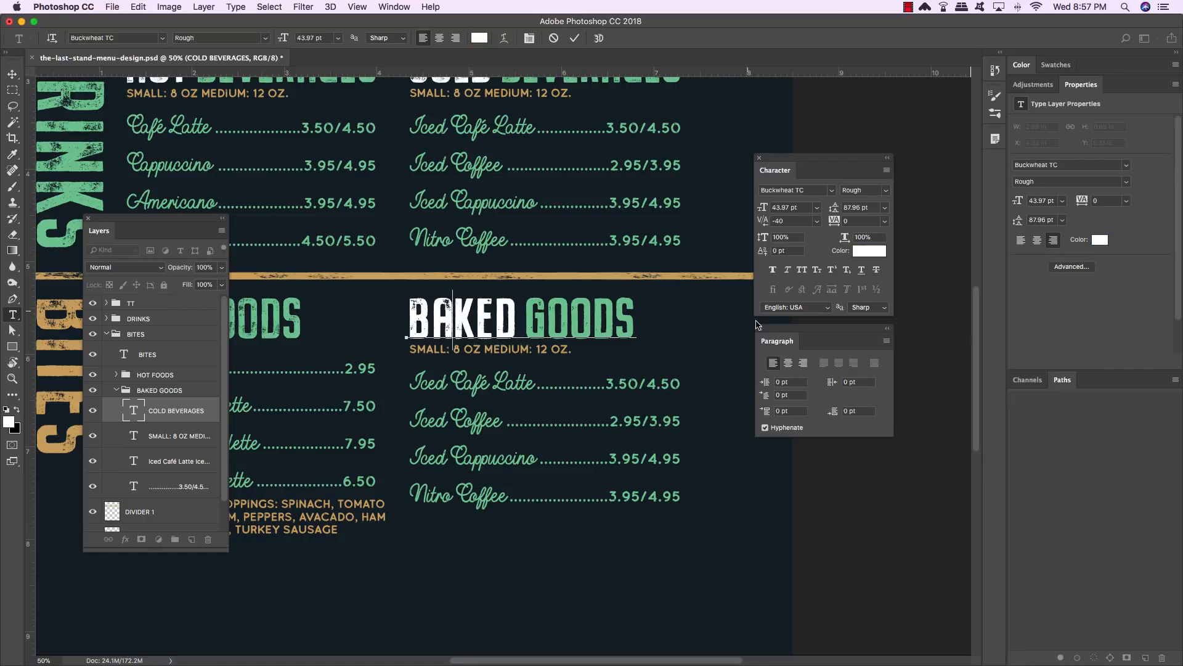
pyautogui.press('Left')
pyautogui.hotkey('alt', 'Left')
pyautogui.hotkey('alt', 'Left')
pyautogui.press('Right')
pyautogui.press('Right')
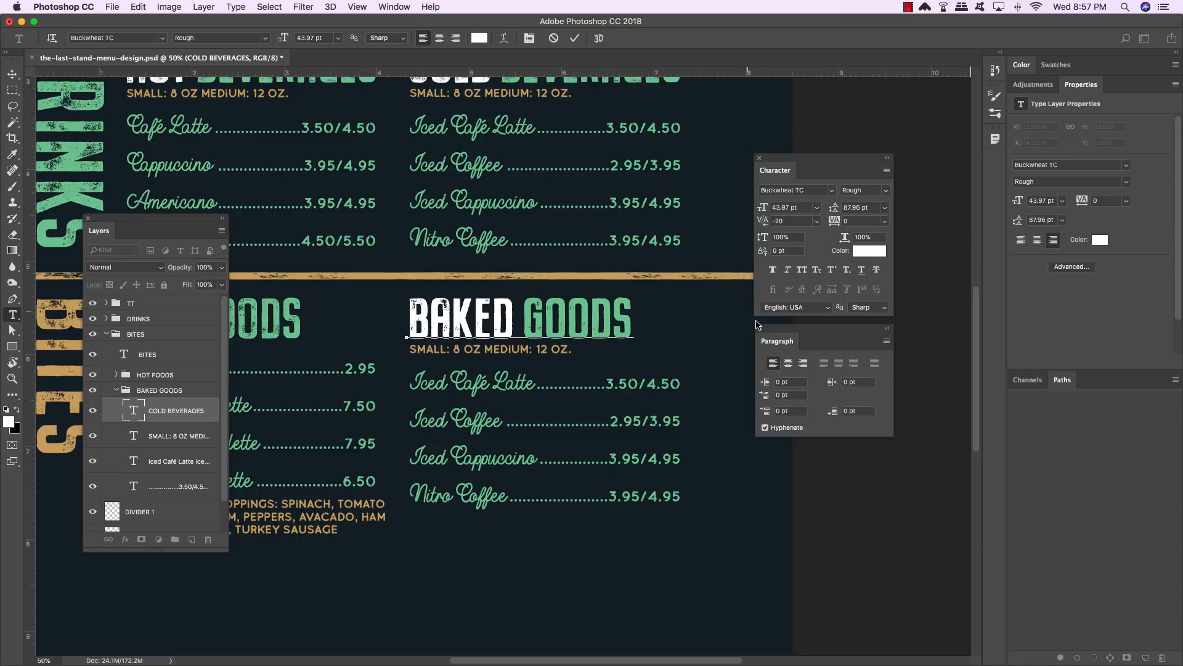
pyautogui.click(13, 74)
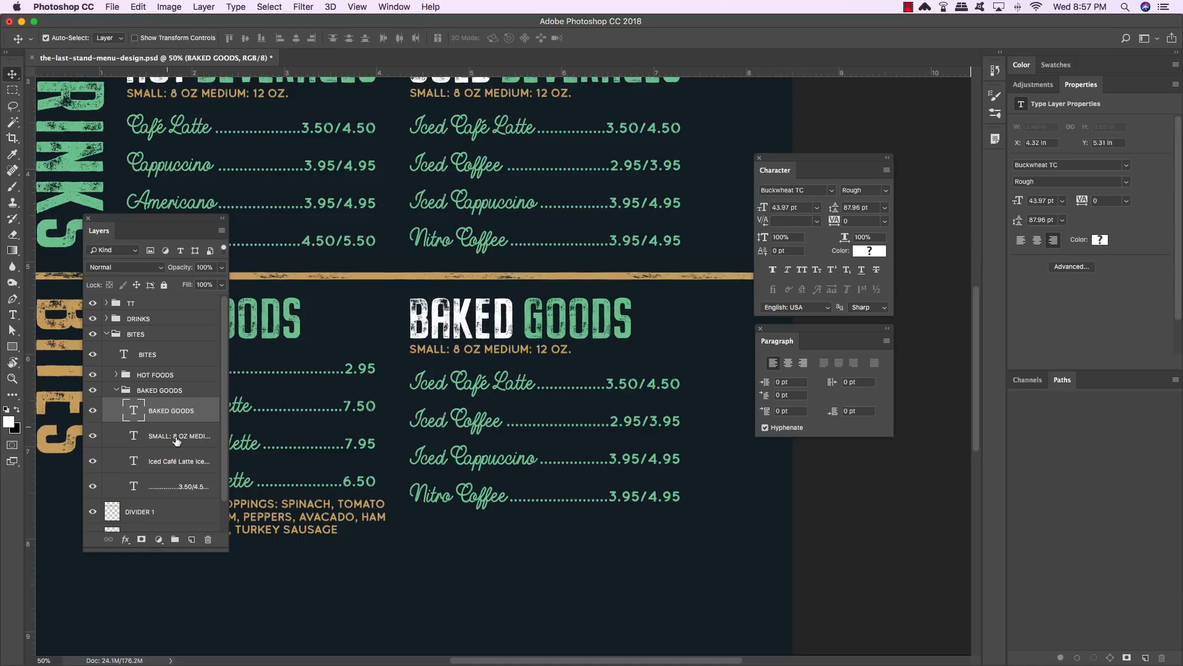
# - Hide the prices and replace the item names with Croissant, Almond Croissant, Morning Glory Muffin and Bagels
pyautogui.click(91, 489)
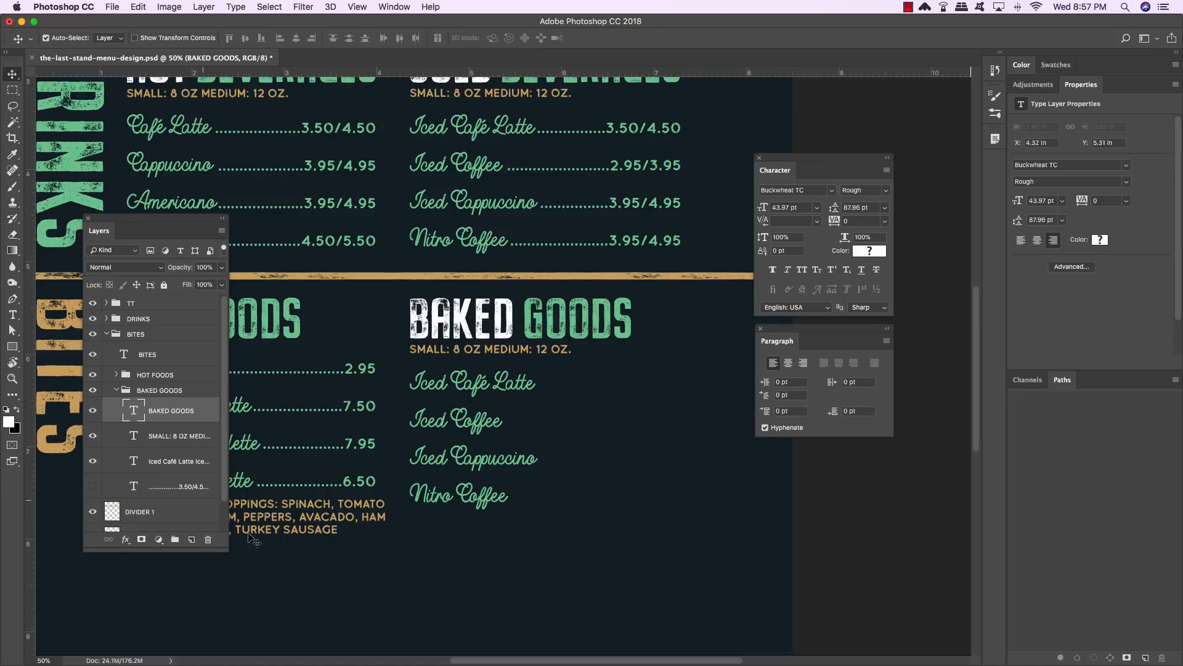
pyautogui.moveTo(227, 550); pyautogui.dragTo(271, 554)
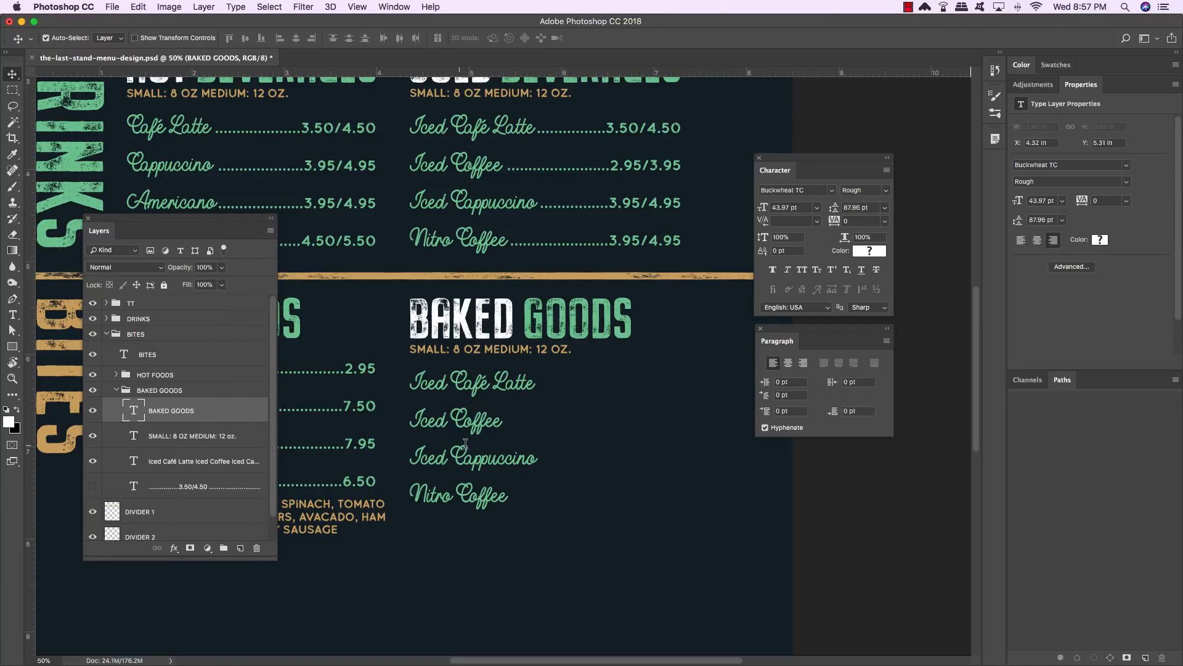
pyautogui.press('t')
pyautogui.click(513, 496)
pyautogui.moveTo(513, 496); pyautogui.dragTo(374, 383)
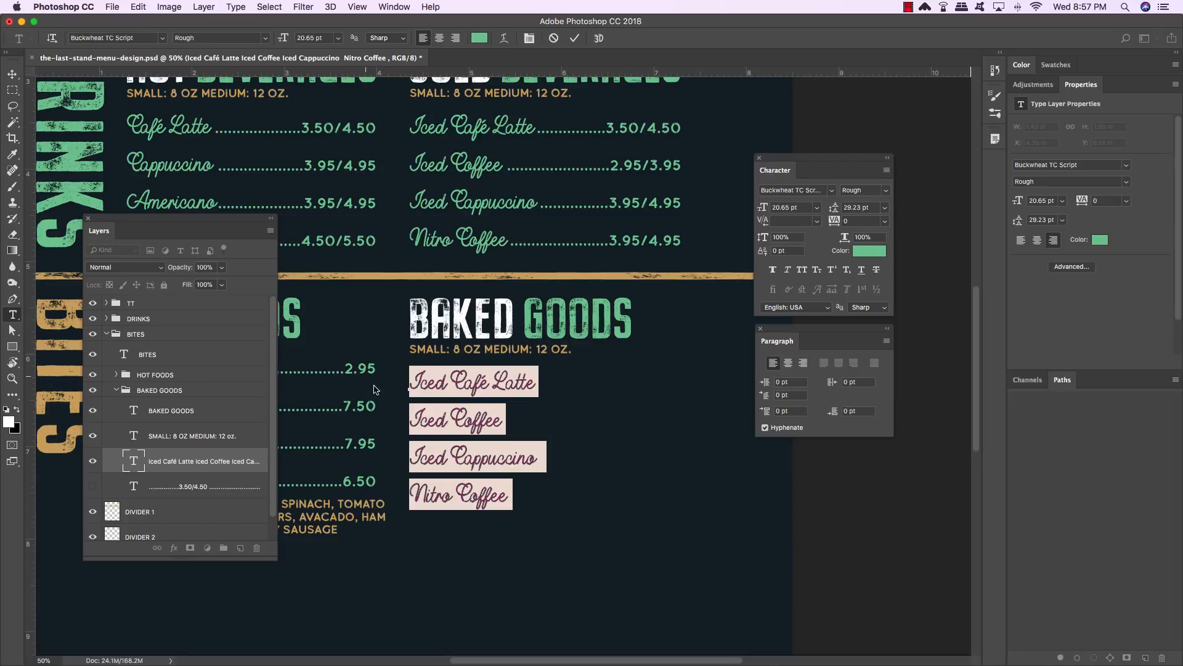
pyautogui.write('Croissant')
pyautogui.press('Return')
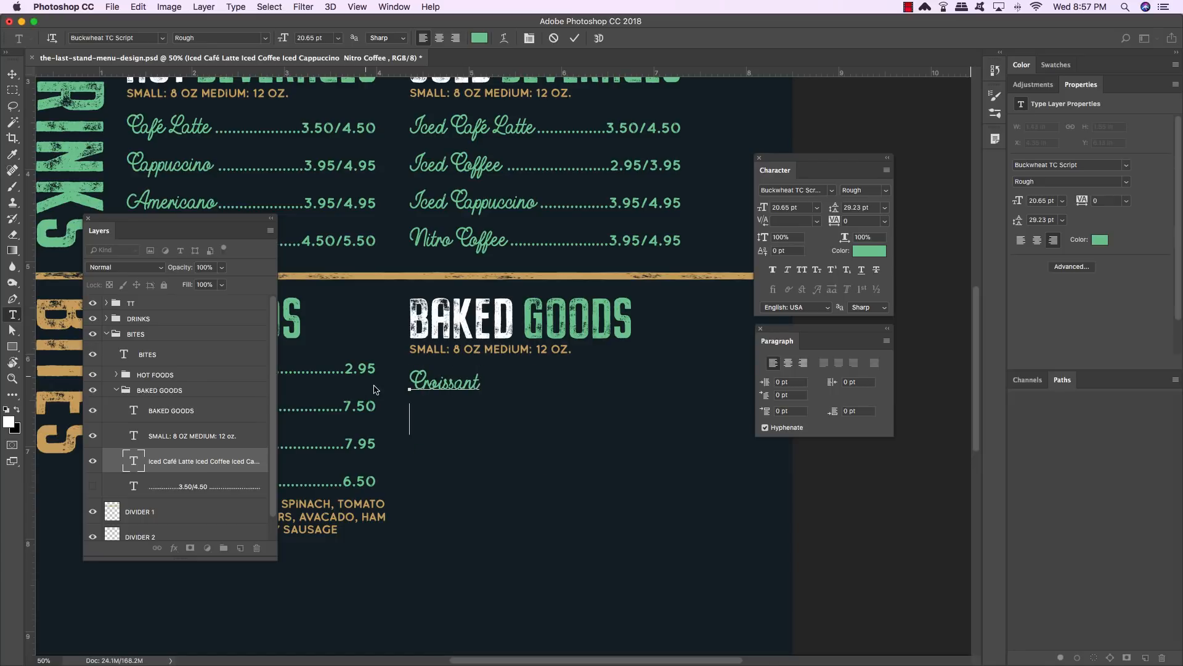
pyautogui.write('Almond Croissant')
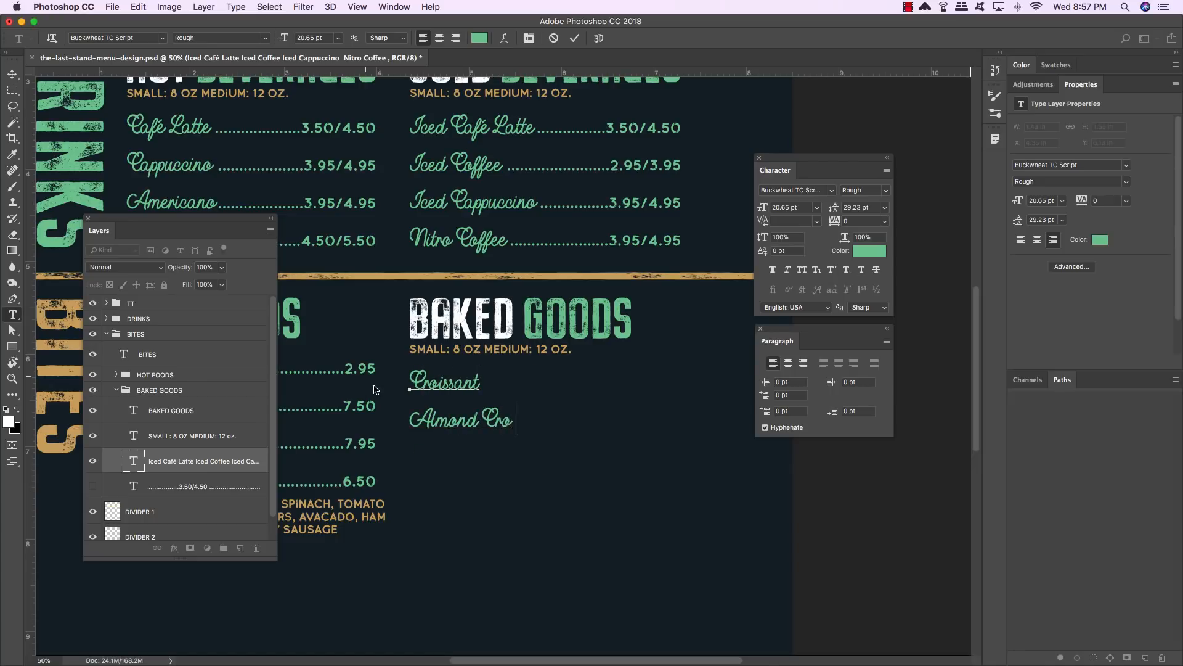
pyautogui.press('Return')
pyautogui.write('Mo')
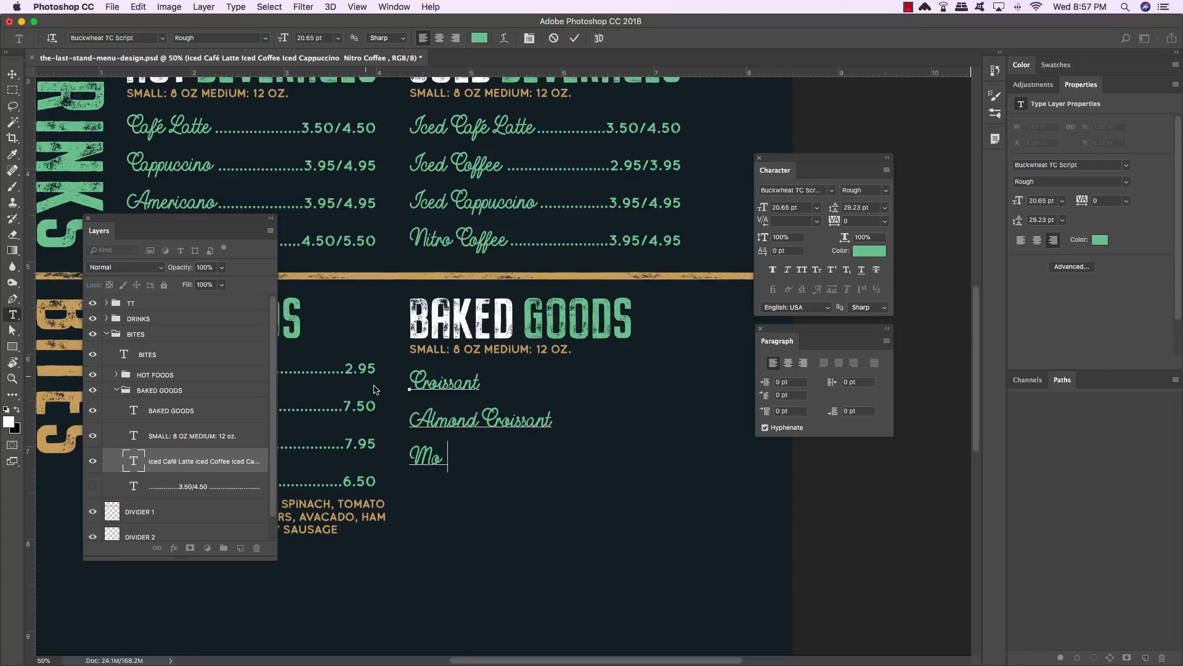
pyautogui.write('rning Glory Muffin')
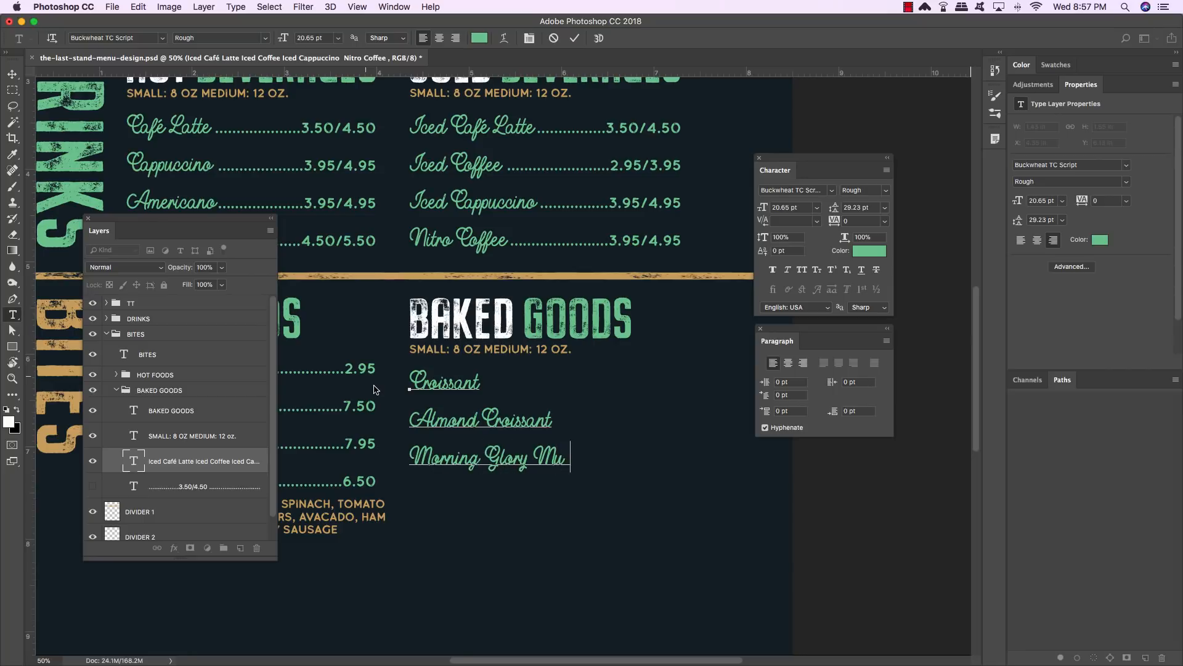
pyautogui.press('Return')
pyautogui.write('Bagels')
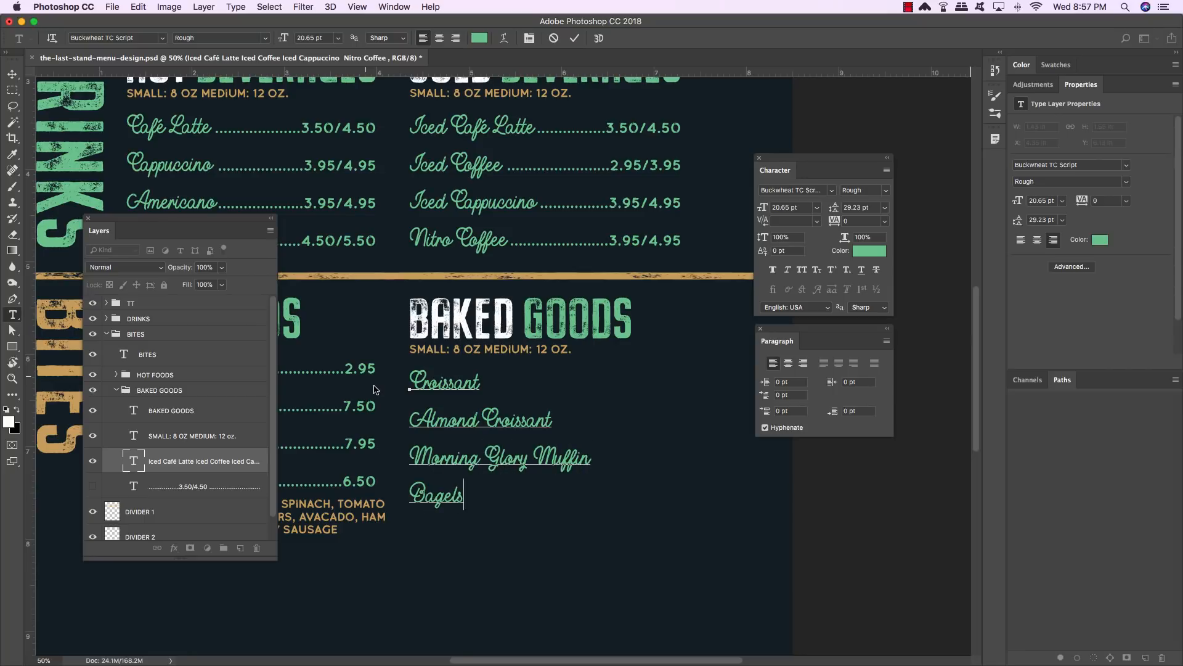
pyautogui.click(12, 74)
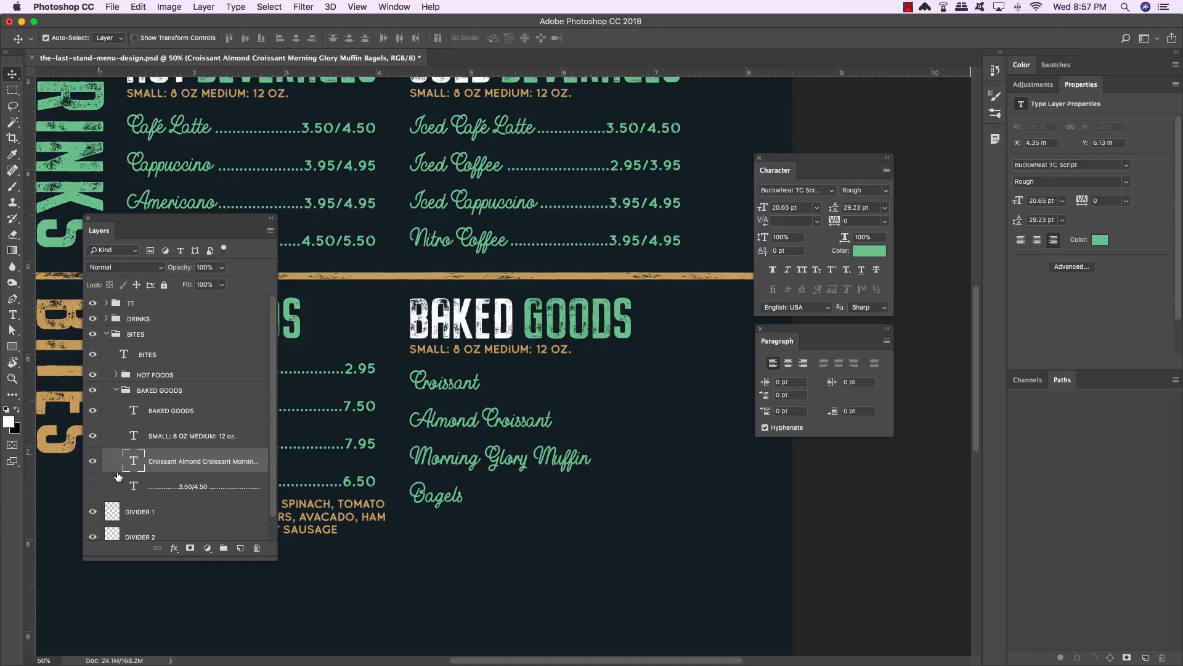
# - Show the price leaders layer and set the BAKED GOODS prices to 1.95, 2.50, 3.50 and 2.95
pyautogui.click(92, 486)
pyautogui.click(229, 486)
pyautogui.press('t')
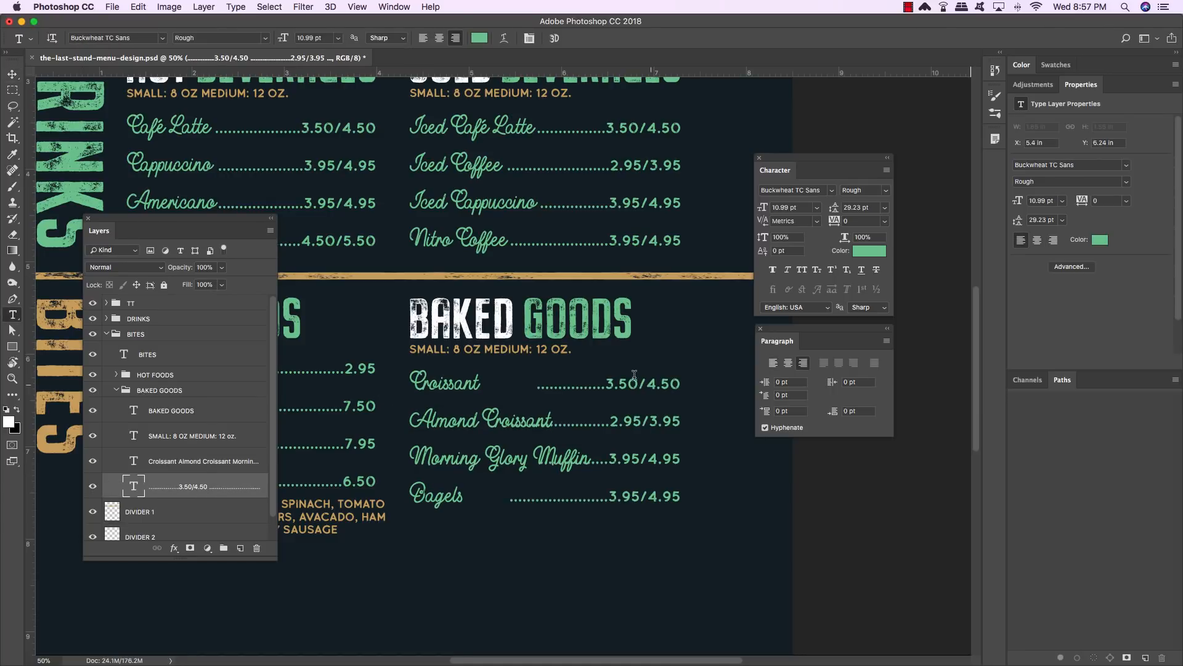
pyautogui.moveTo(605, 384); pyautogui.dragTo(720, 389)
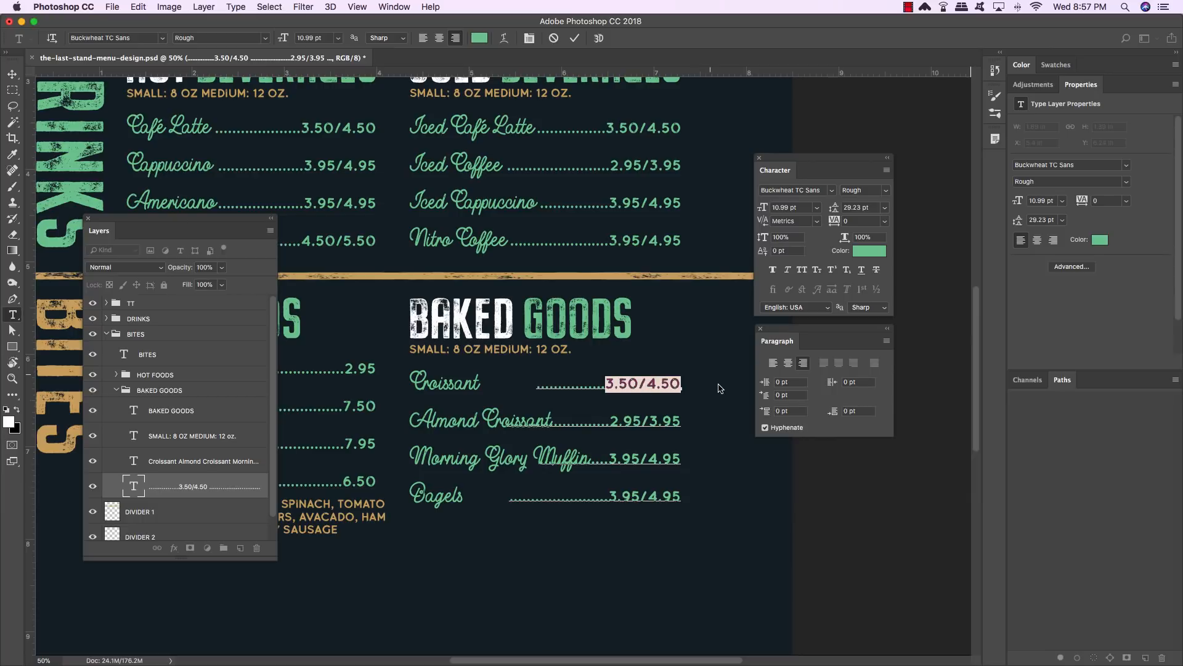
pyautogui.write('1.95')
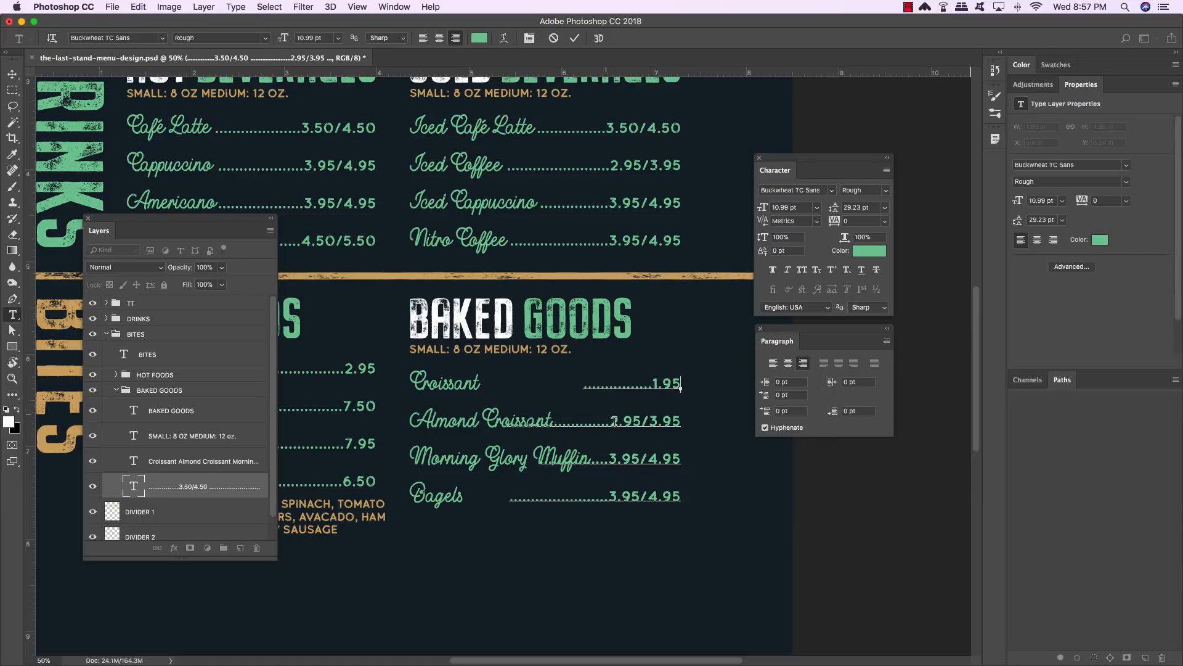
pyautogui.moveTo(610, 420); pyautogui.dragTo(721, 425)
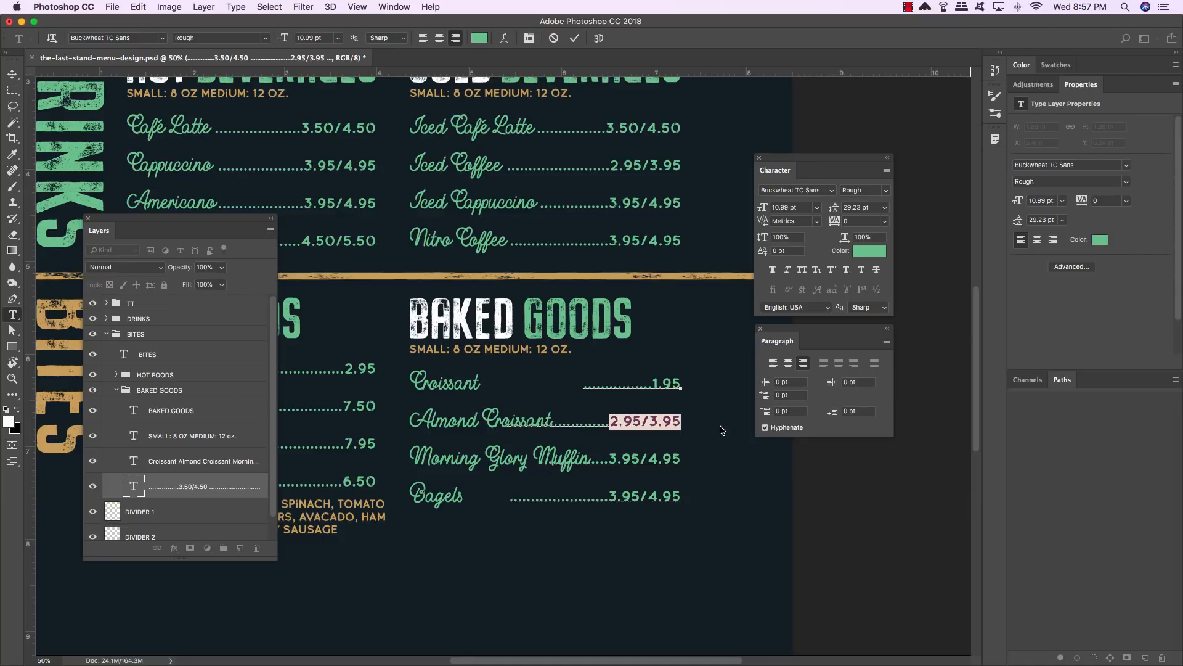
pyautogui.write('2.50')
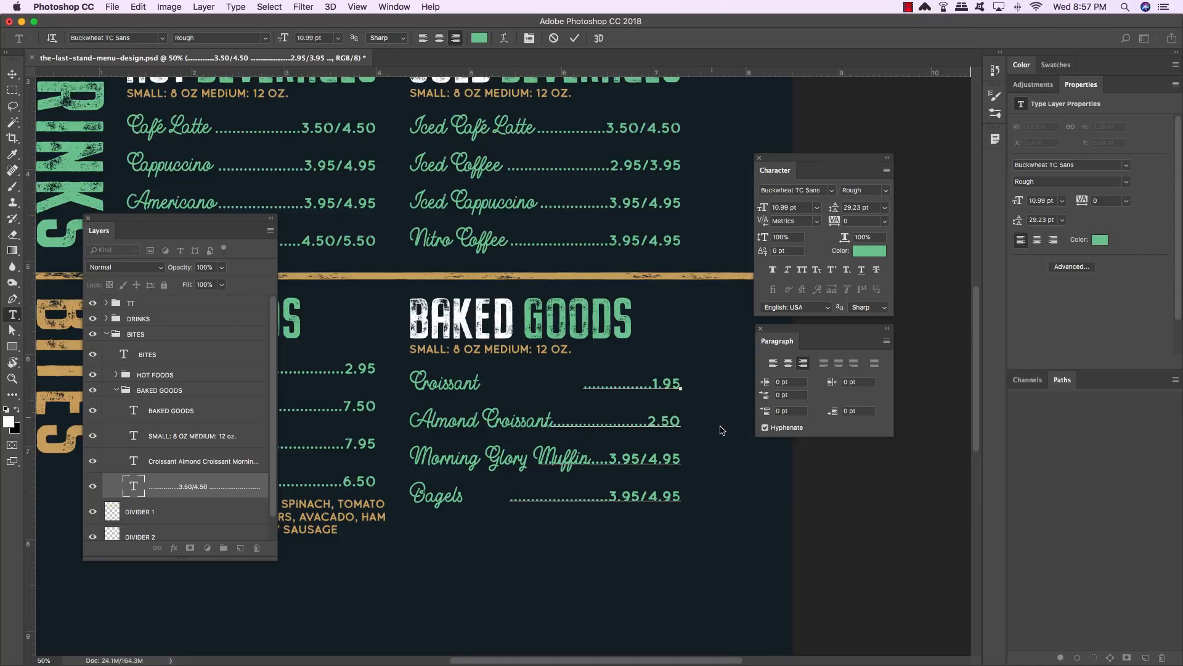
pyautogui.moveTo(611, 457); pyautogui.dragTo(706, 463)
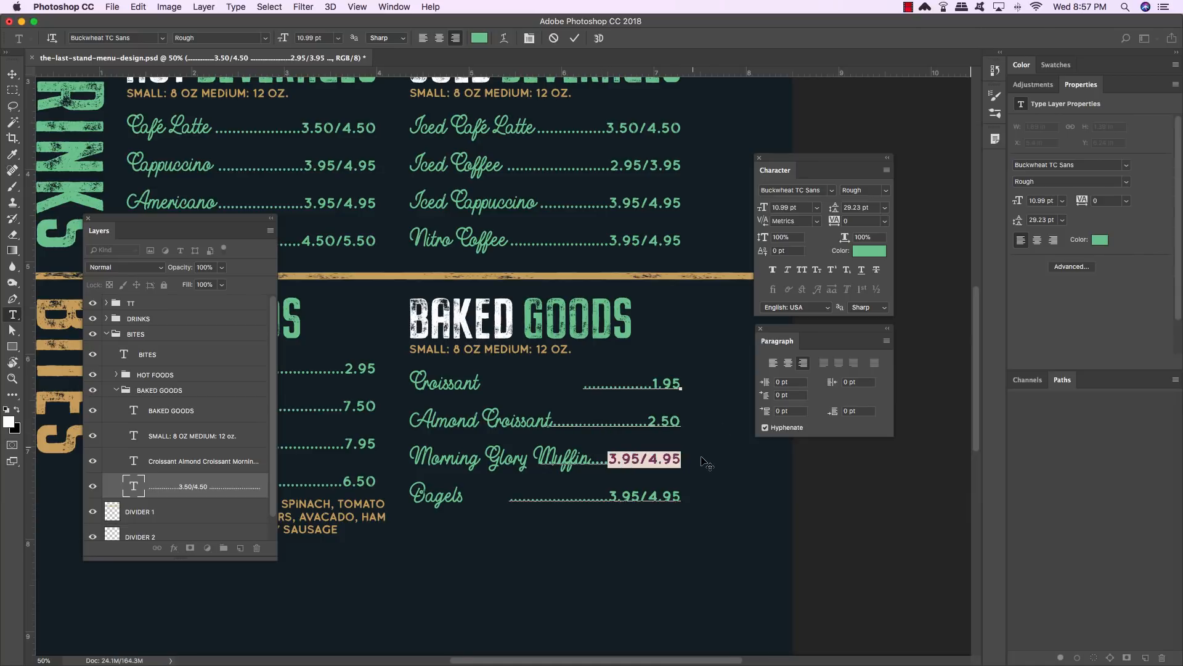
pyautogui.write('3.50')
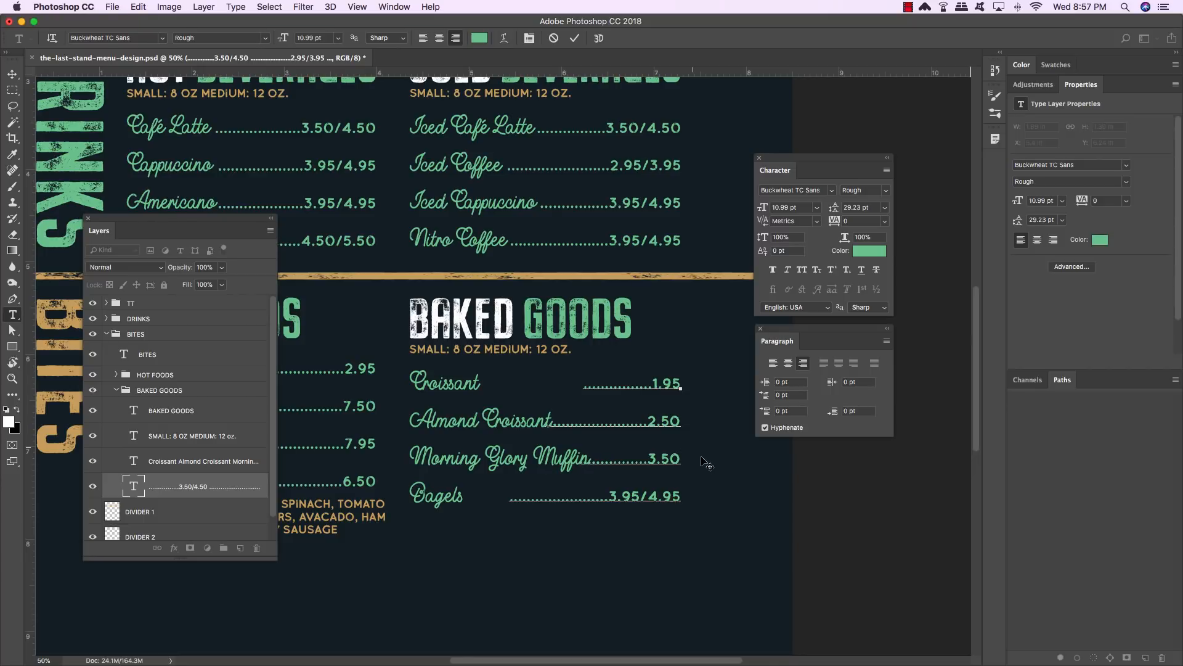
pyautogui.moveTo(609, 497); pyautogui.dragTo(710, 497)
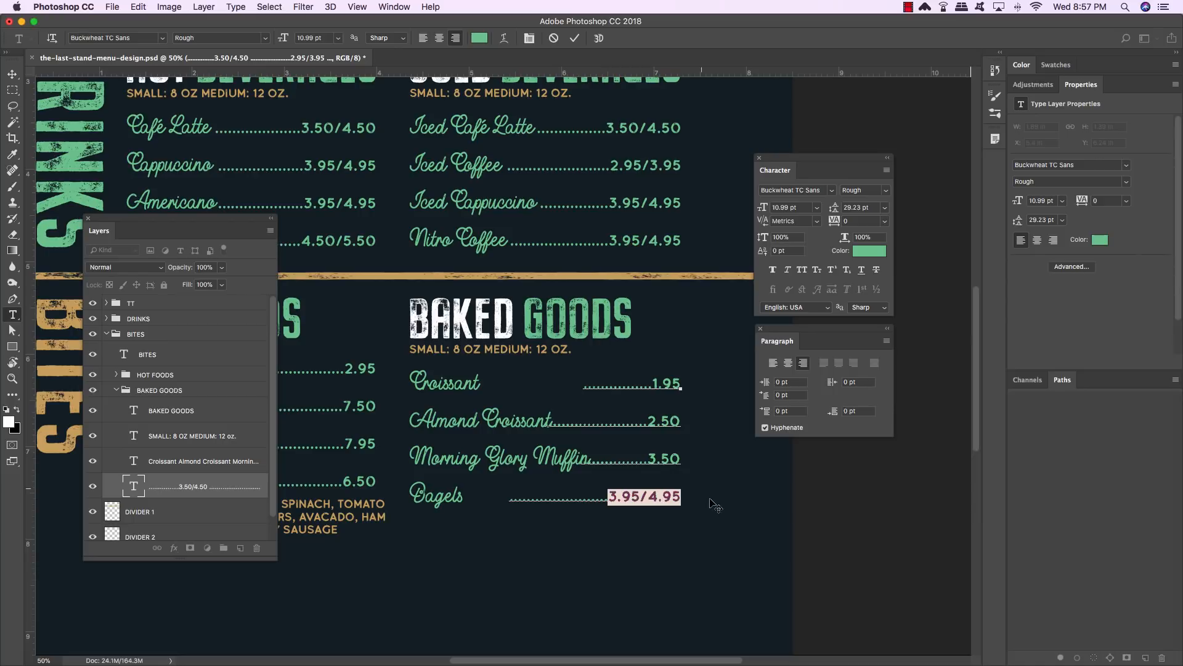
pyautogui.write('2.95')
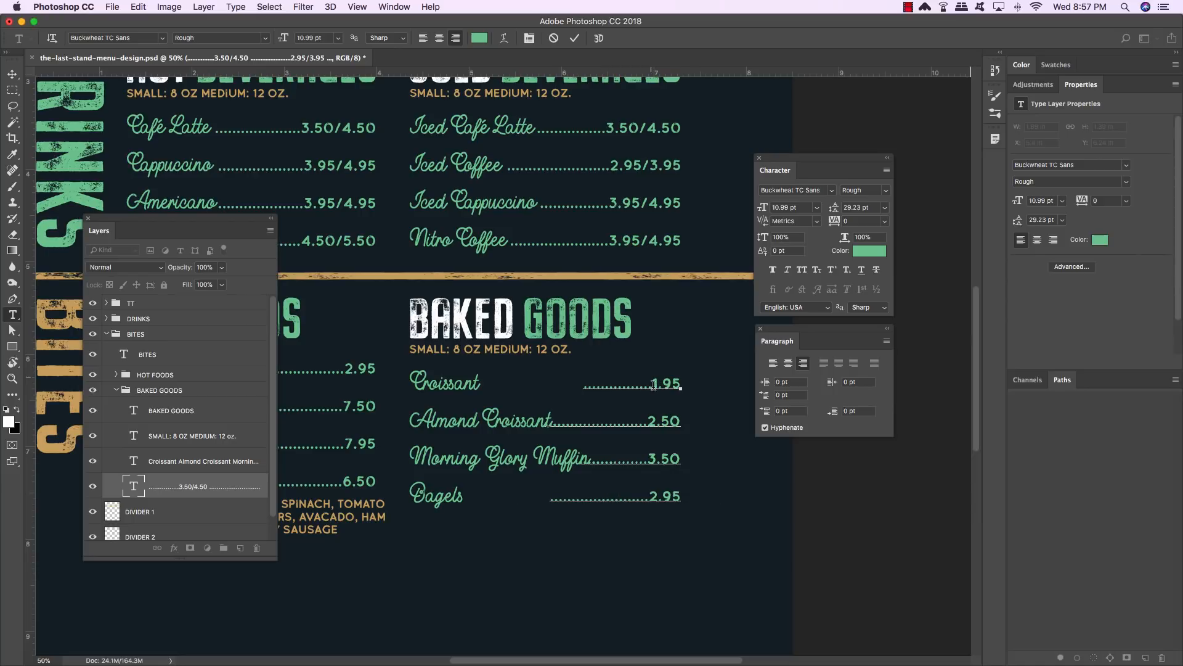
pyautogui.write('.')
# - Lengthen the dotted leaders in front of the BAKED GOODS prices
pyautogui.write('........')
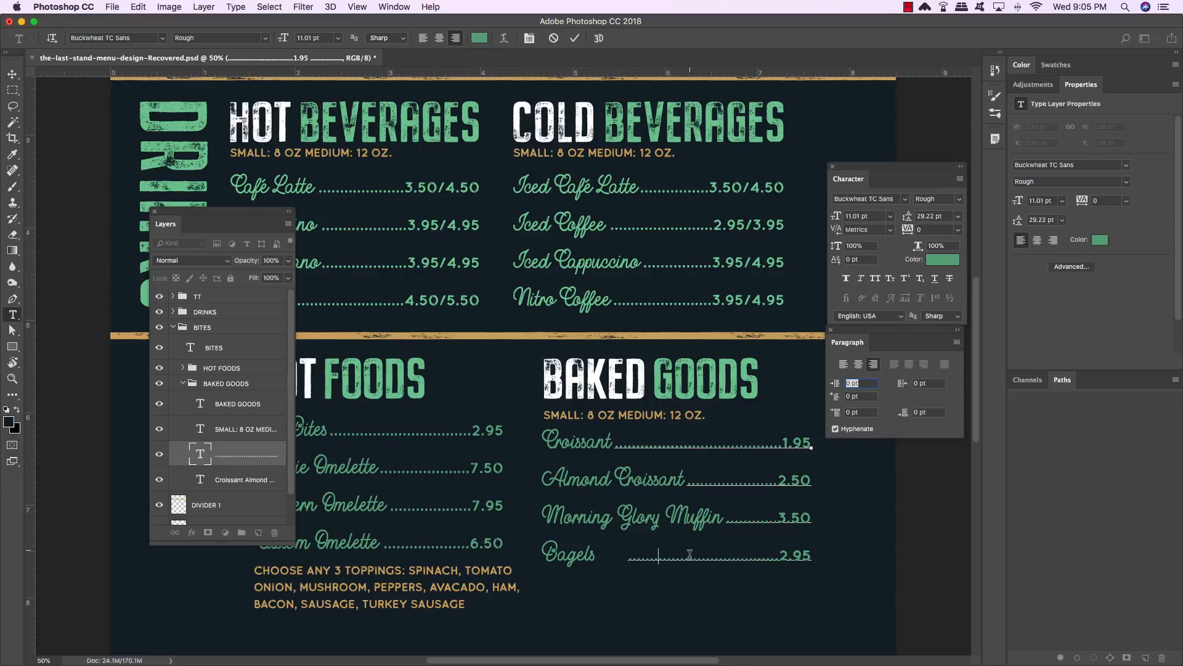
pyautogui.write('........')
pyautogui.click(12, 75)
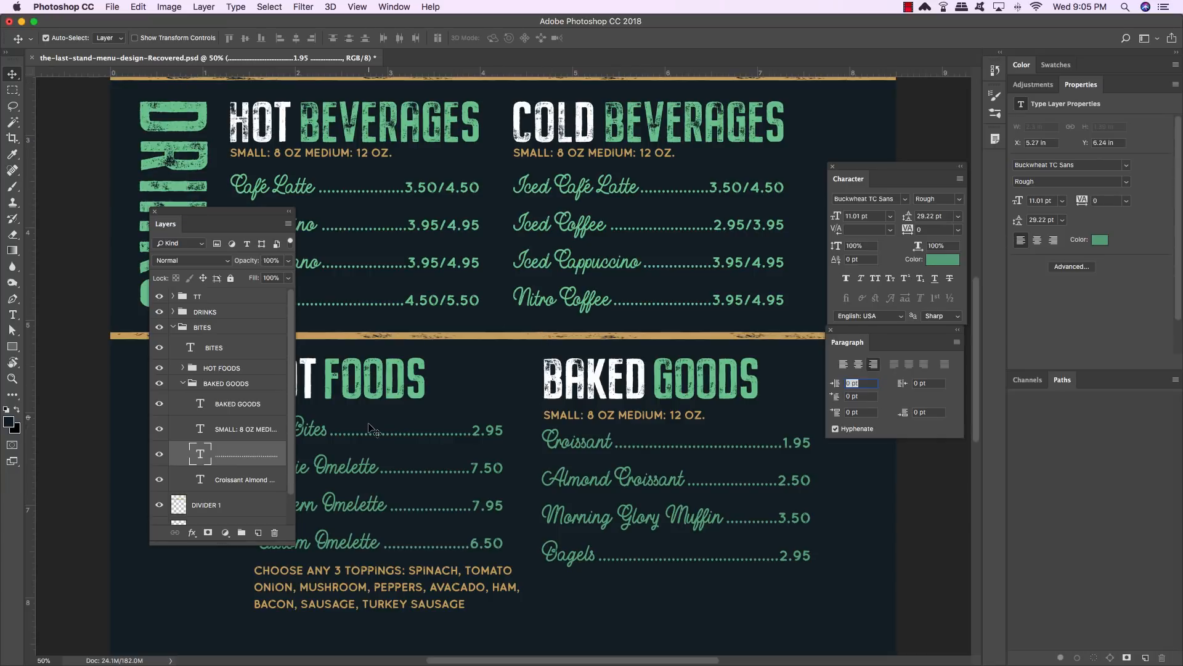
# - Show guides and place a vertical guide at the right edge of the COLD BEVERAGES prices
pyautogui.click(259, 479)
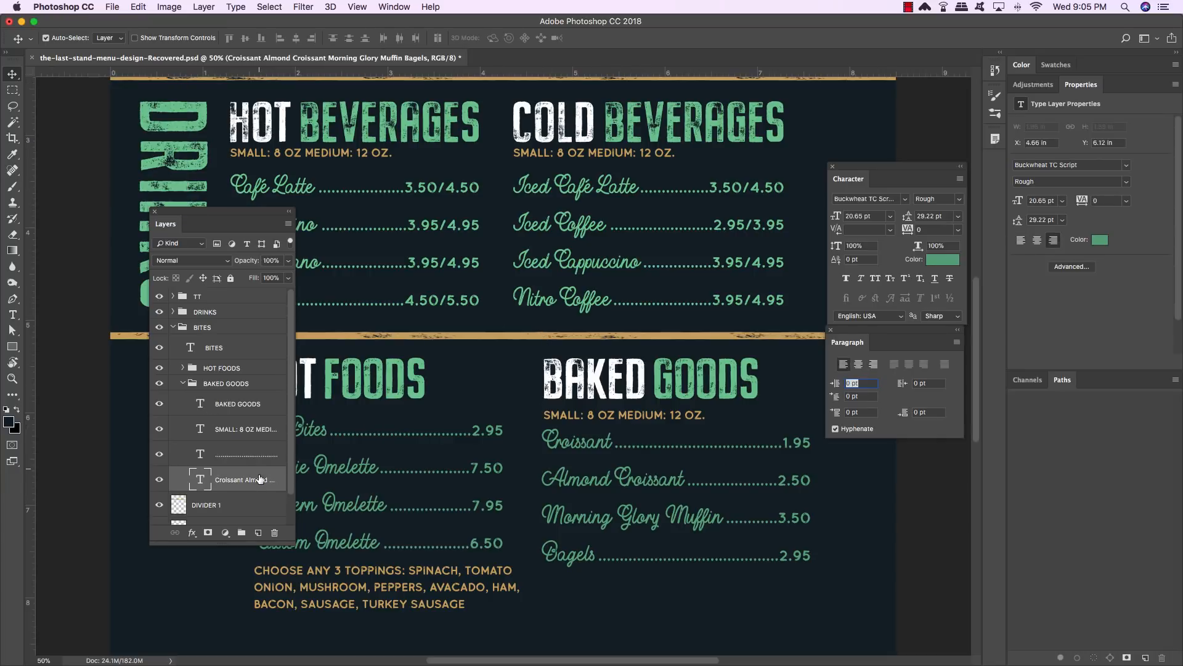
pyautogui.moveTo(256, 214); pyautogui.dragTo(294, 210)
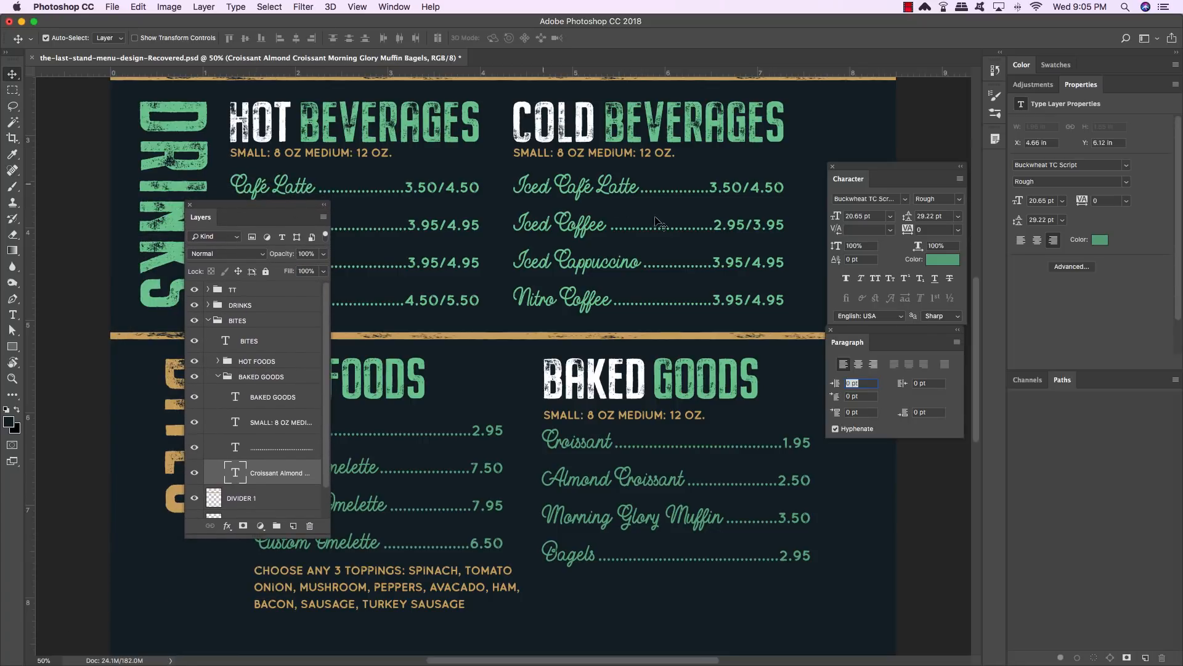
pyautogui.click(281, 425)
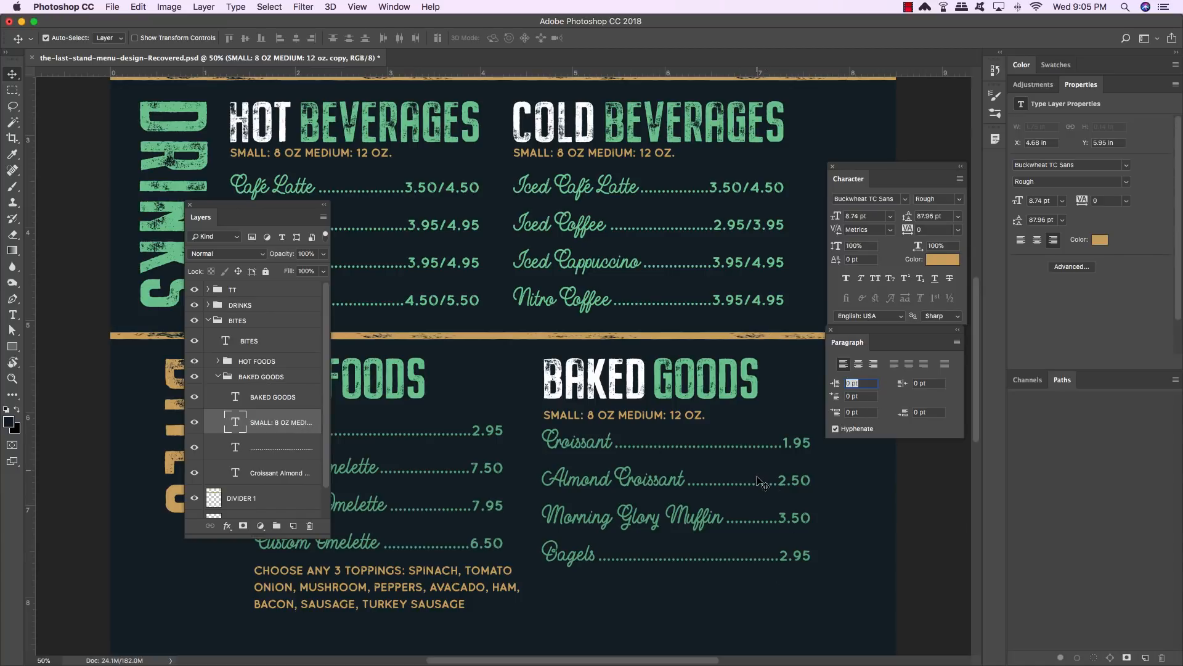
pyautogui.press('super+;')
pyautogui.moveTo(766, 474); pyautogui.dragTo(677, 472)
pyautogui.press('super+r')
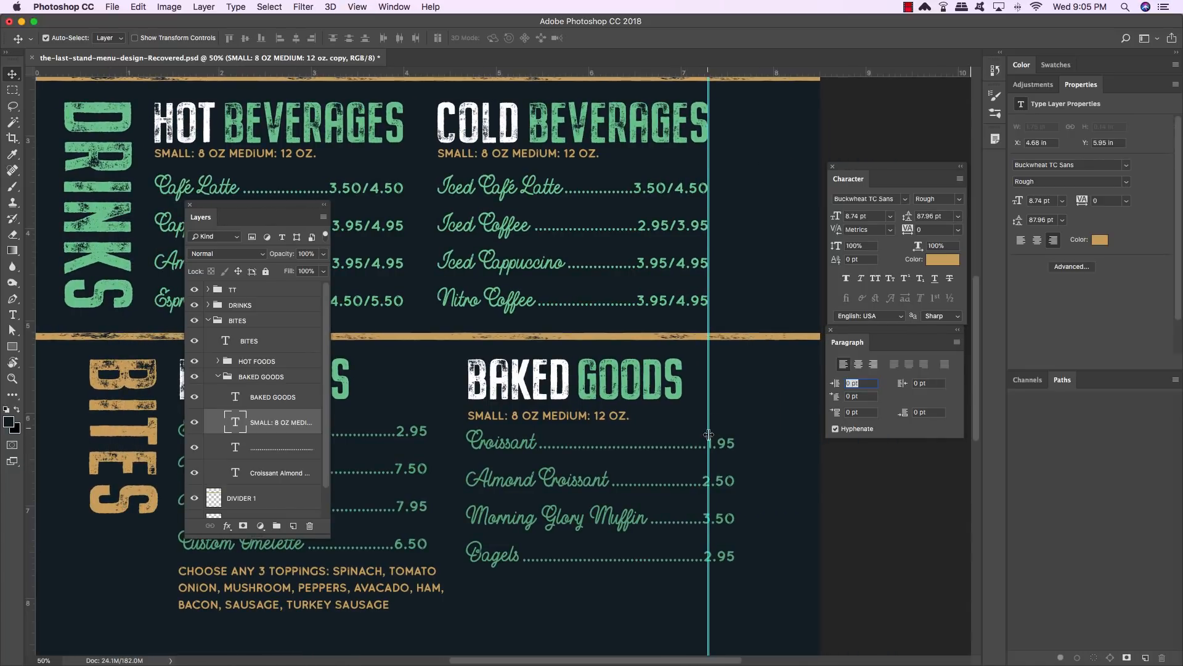
# - Nudge the BAKED GOODS leaders and prices left so their right edge meets the guide
pyautogui.press('t')
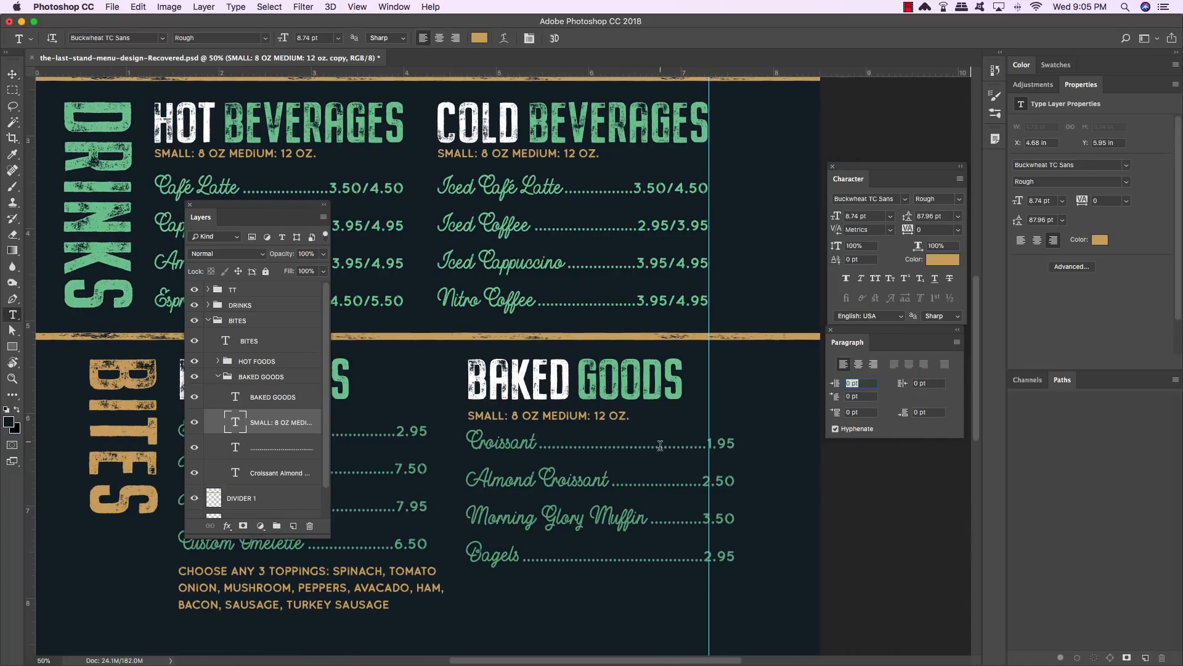
pyautogui.click(660, 444)
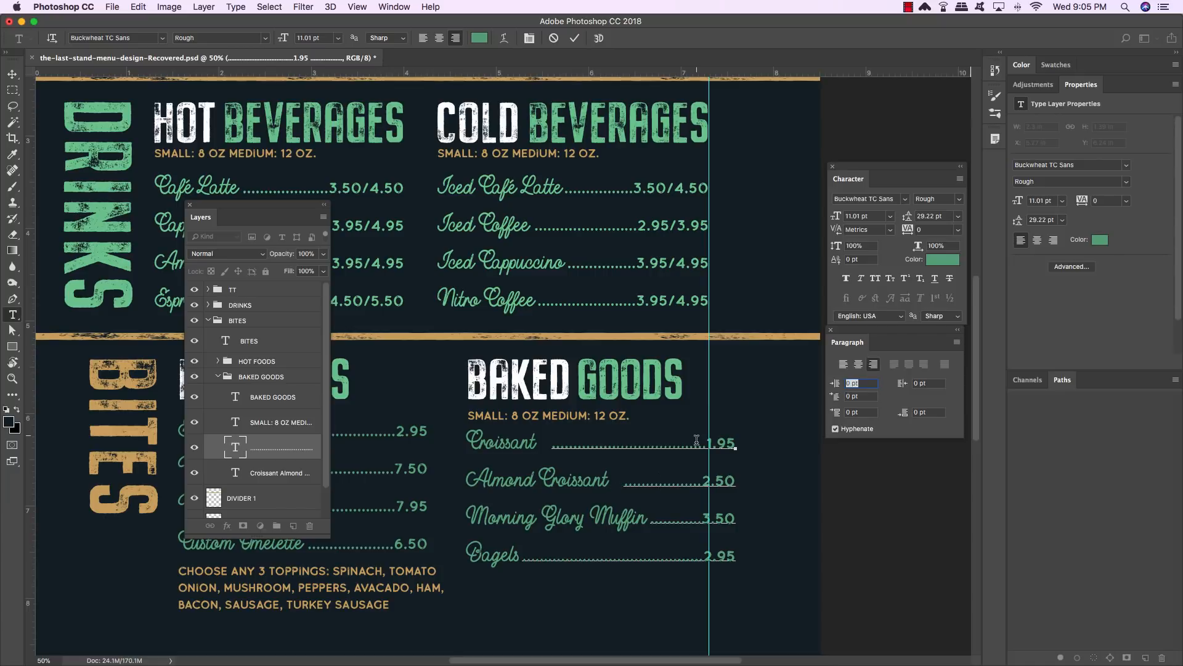
pyautogui.click(13, 74)
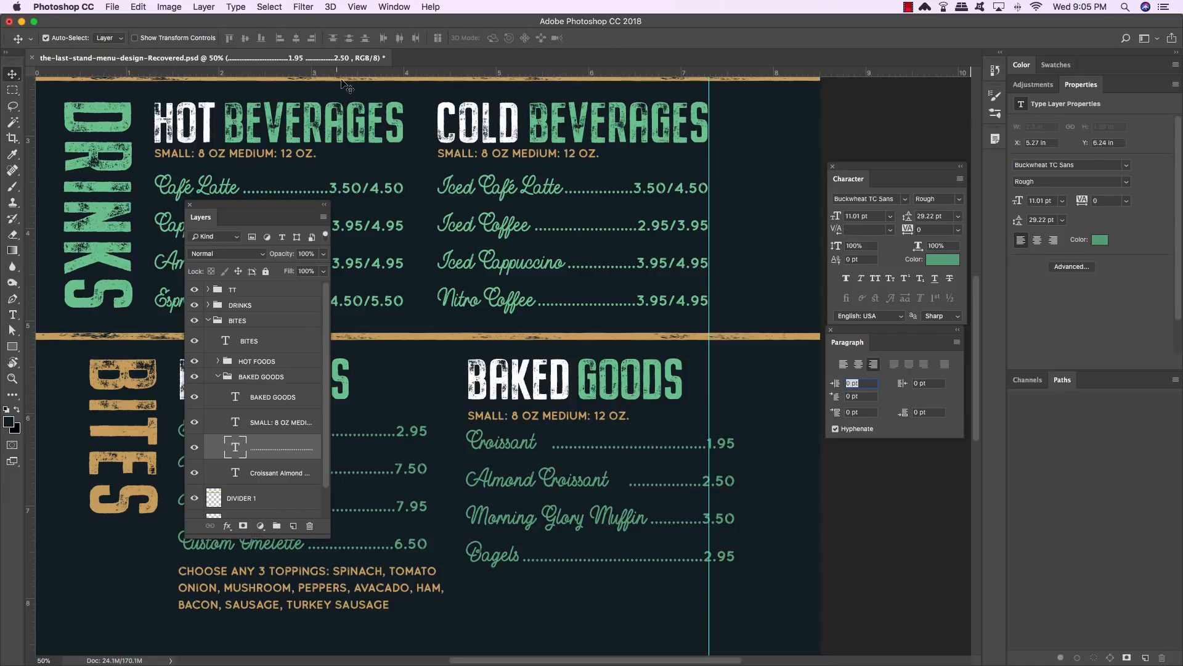
pyautogui.hotkey('shift', 'Left')
pyautogui.hotkey('shift', 'Left')
pyautogui.hotkey('shift', 'Left')
pyautogui.hotkey('shift', 'Left')
pyautogui.hotkey('shift', 'Left')
pyautogui.hotkey('shift', 'Left')
pyautogui.hotkey('shift', 'Left')
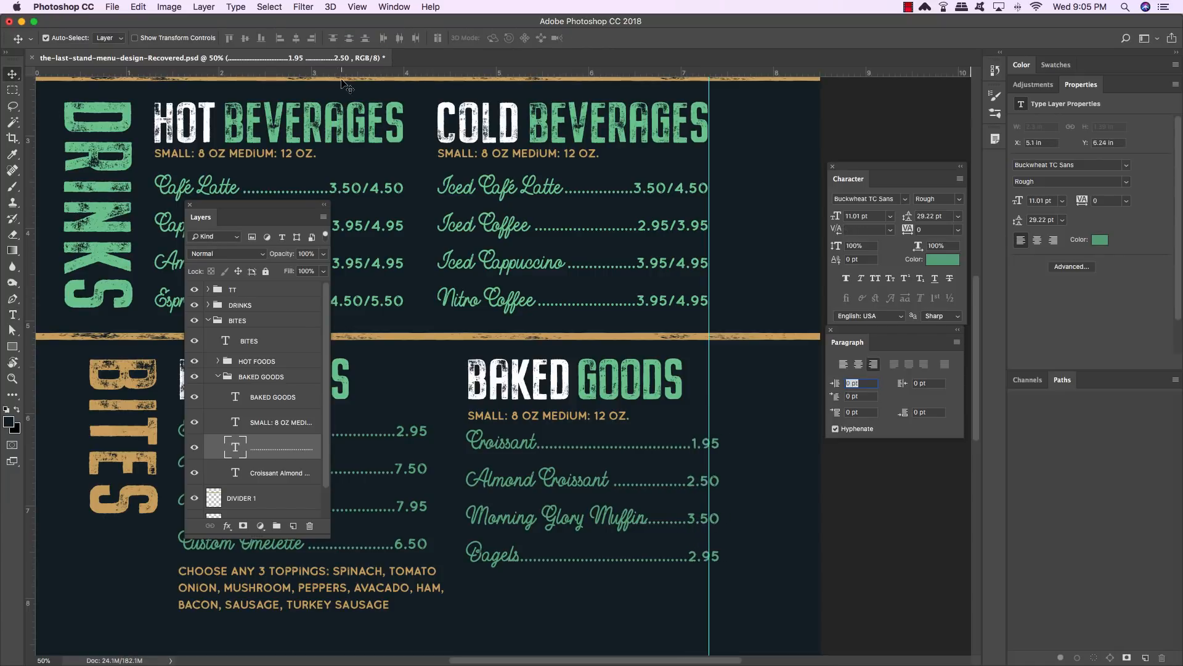
pyautogui.hotkey('shift', 'Left')
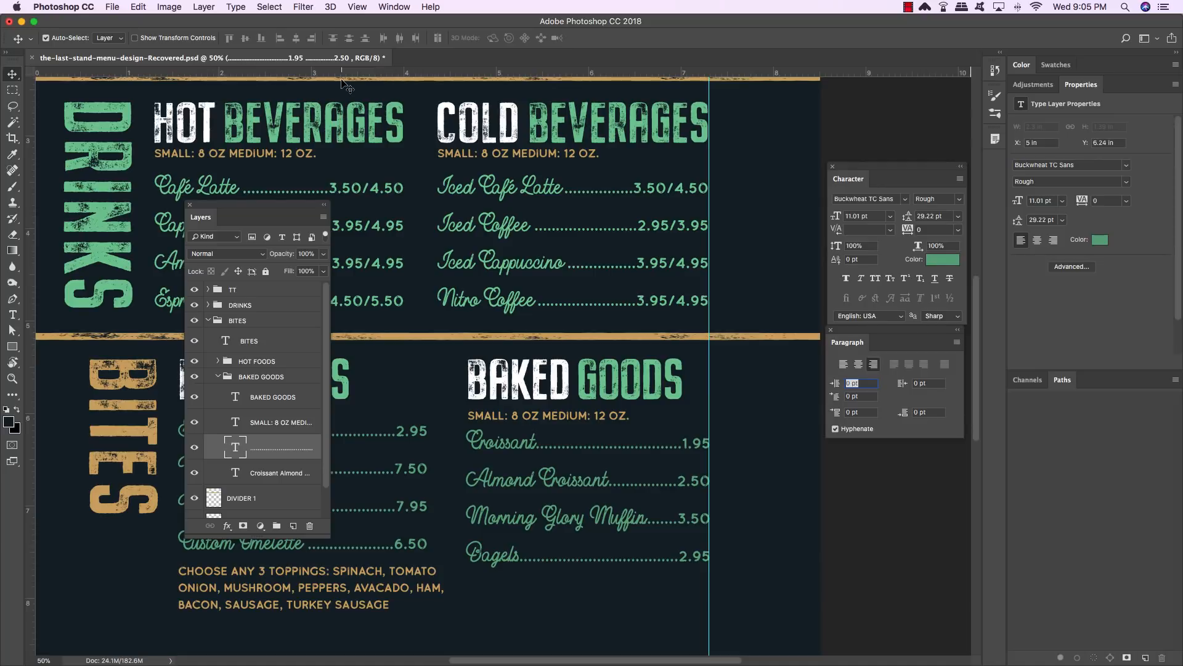
# - Delete characters from the BAKED GOODS leader and price text to shorten the leaders
pyautogui.press('t')
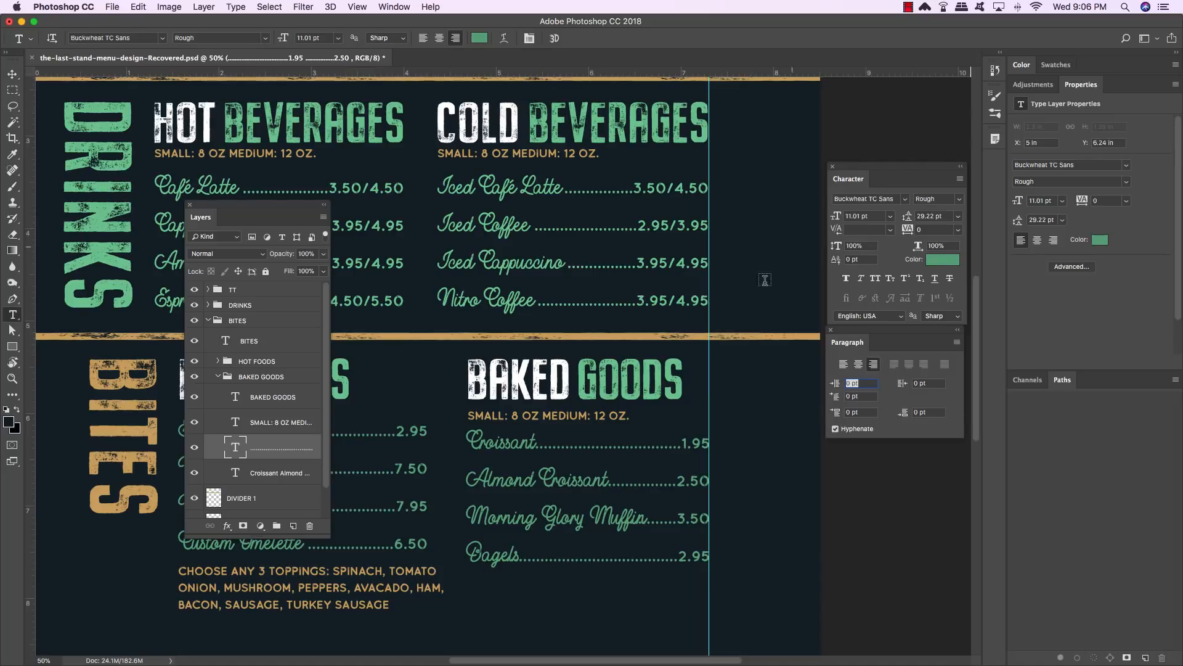
pyautogui.scroll(-1, 616, 444)
pyautogui.click(620, 441)
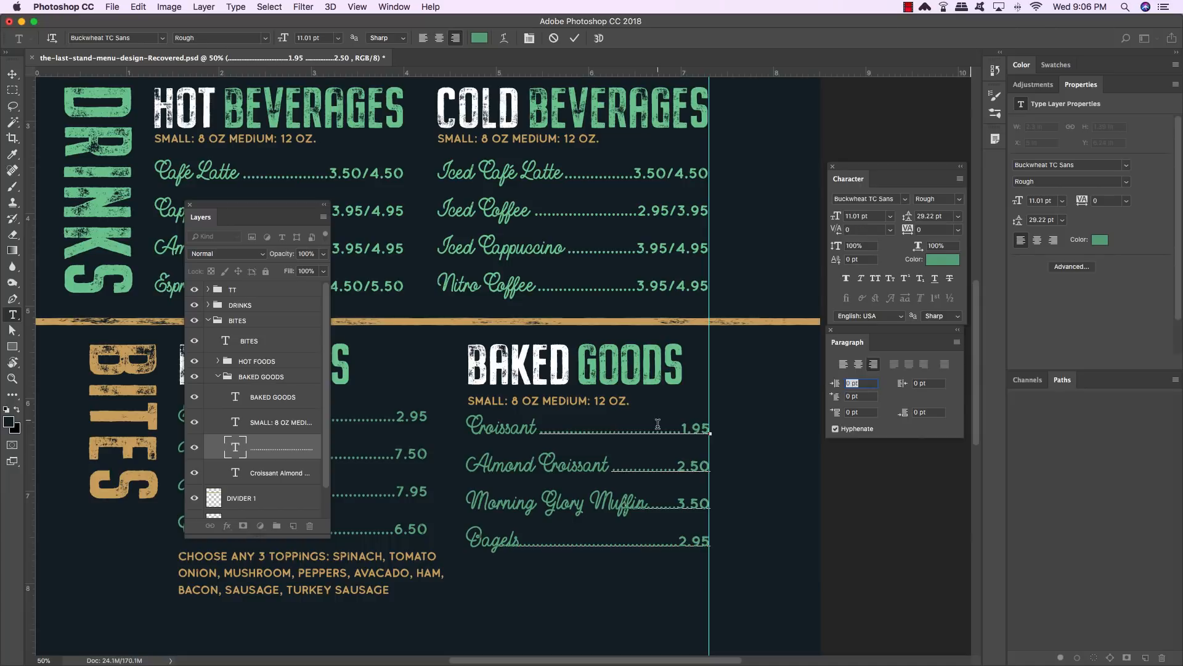
pyautogui.press('BackSpace')
pyautogui.press('Home')
pyautogui.press('Down')
pyautogui.click(13, 73)
# - Move the copied size subtitle from under the BAKED GOODS heading to below the Bagels line
pyautogui.click(284, 423)
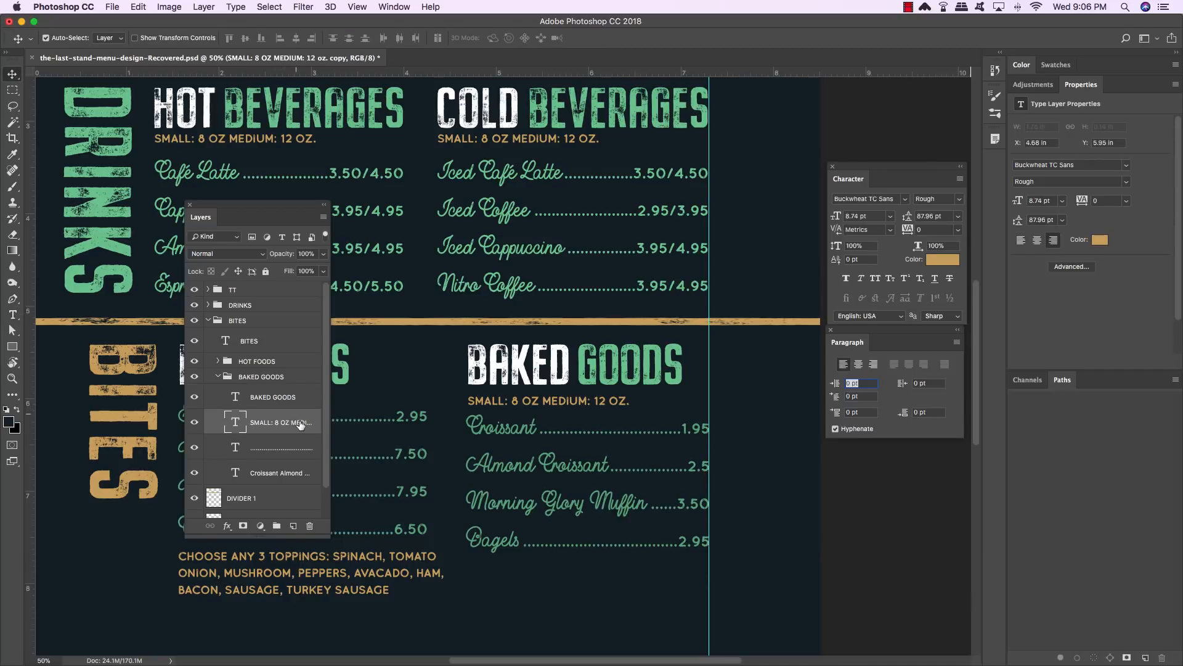
pyautogui.press('super')
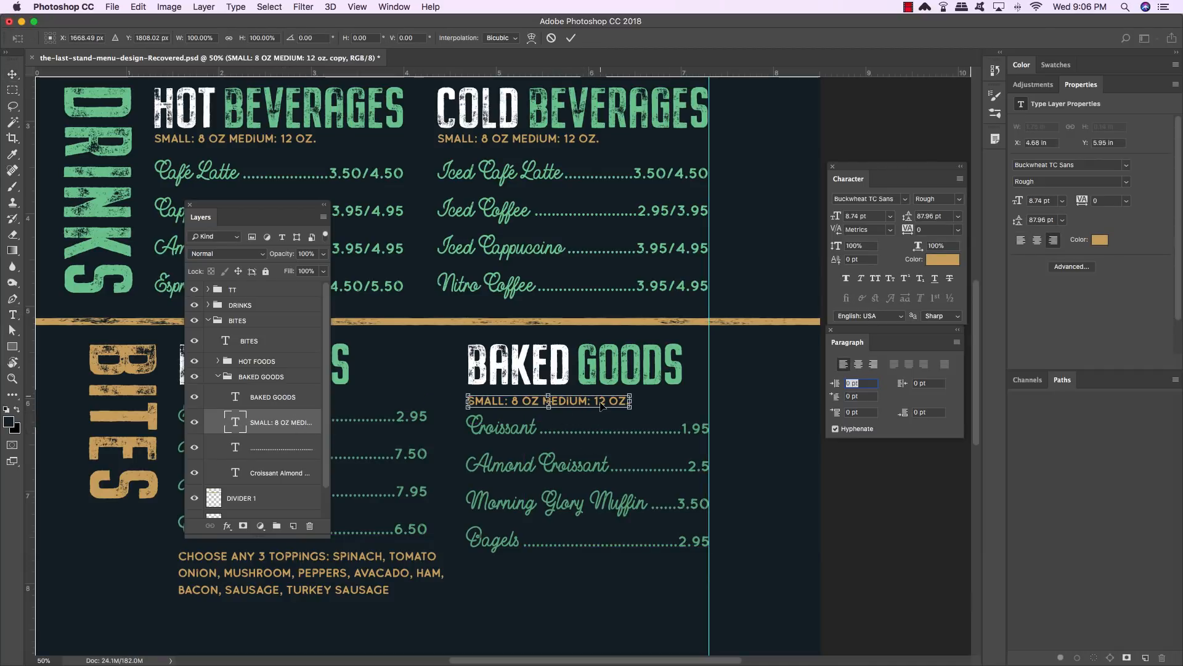
pyautogui.moveTo(608, 405); pyautogui.dragTo(611, 560)
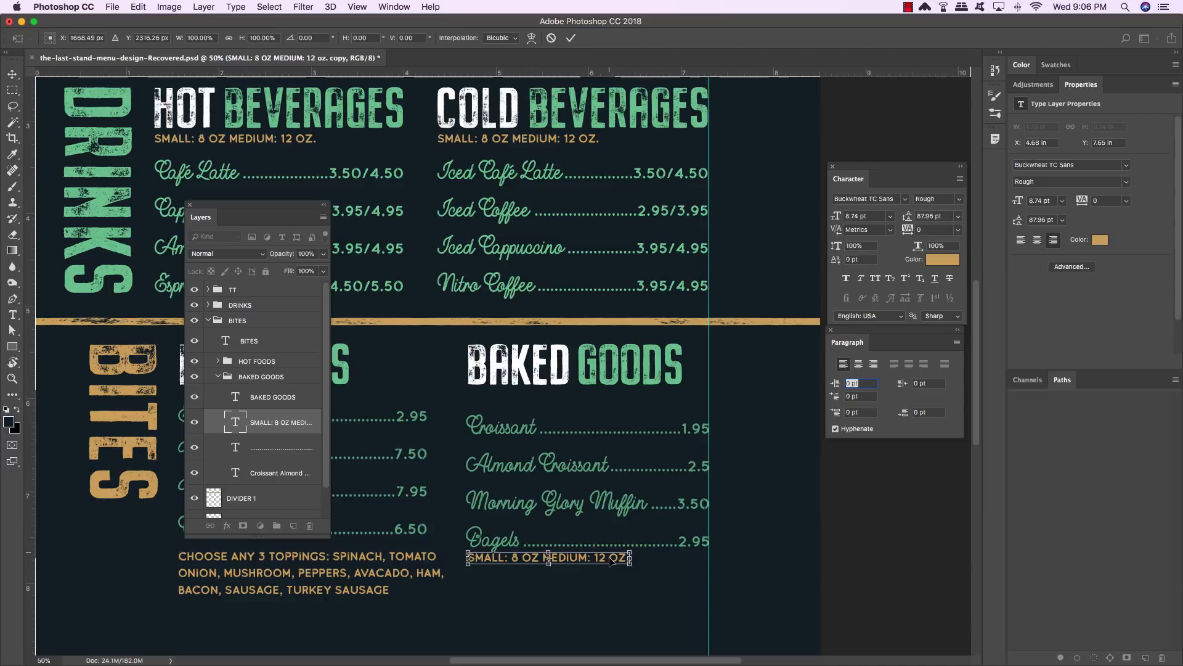
pyautogui.press('Return')
pyautogui.press('Up')
pyautogui.press('Up')
pyautogui.press('Up')
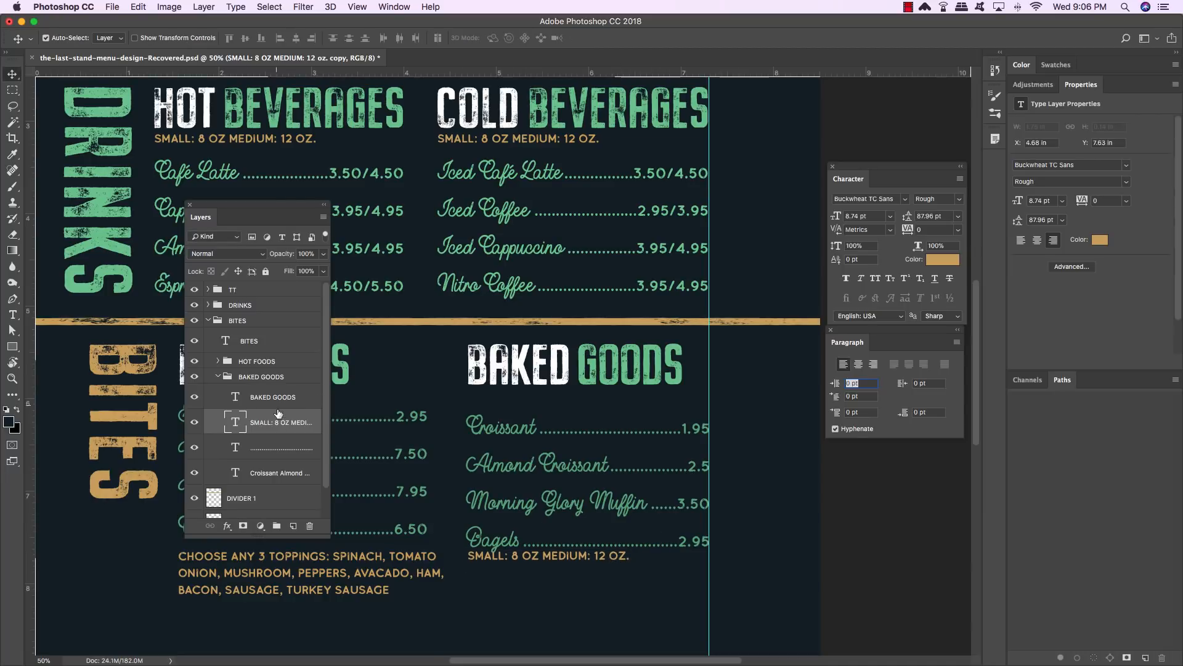
# - Move the BAKED GOODS item names and prices up closer to the heading
pyautogui.click(281, 452)
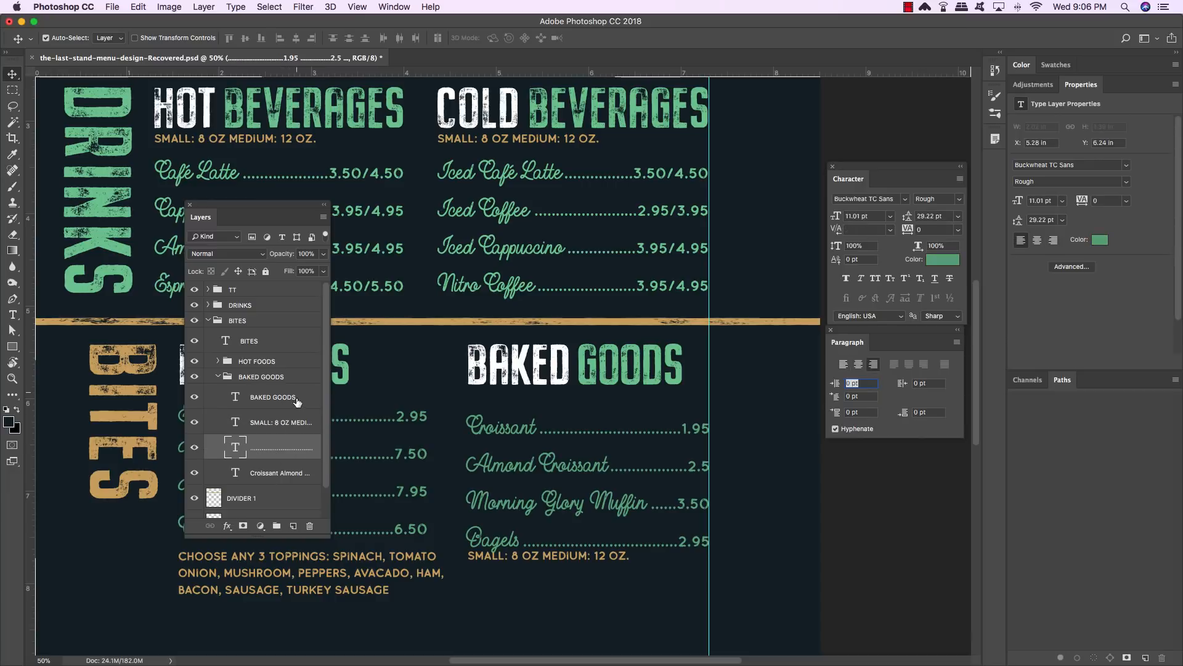
pyautogui.keyDown('super'); pyautogui.click(295, 427); pyautogui.keyUp('super')
pyautogui.keyDown('super'); pyautogui.click(295, 427); pyautogui.keyUp('super')
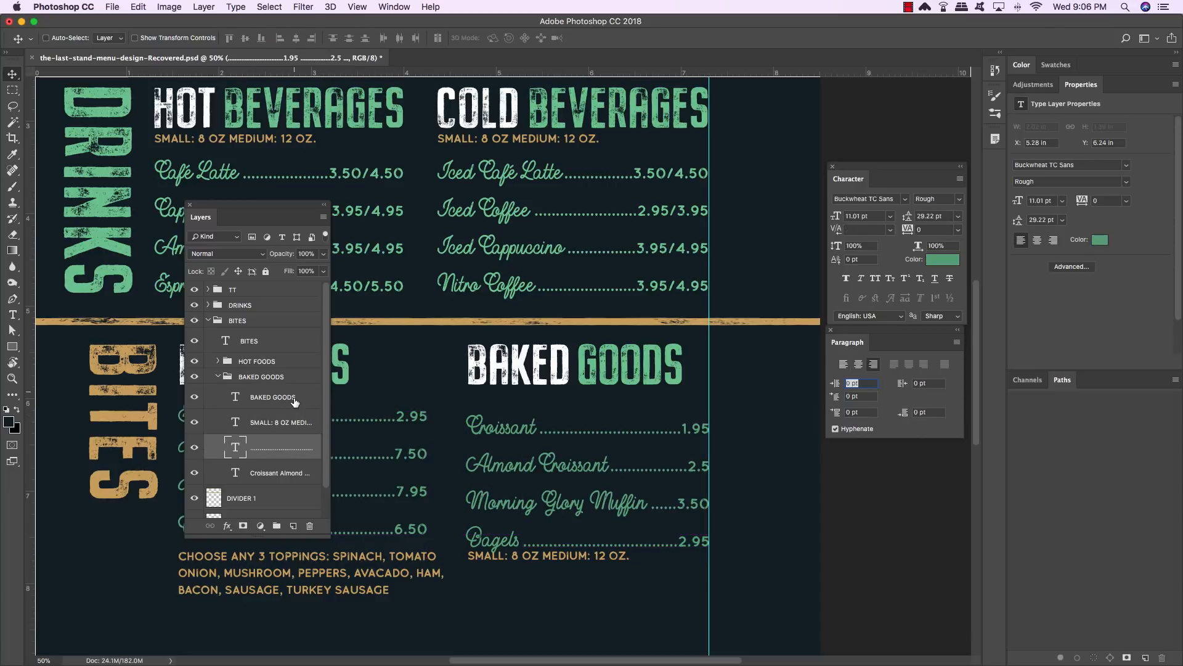
pyautogui.keyDown('super'); pyautogui.click(290, 479); pyautogui.keyUp('super')
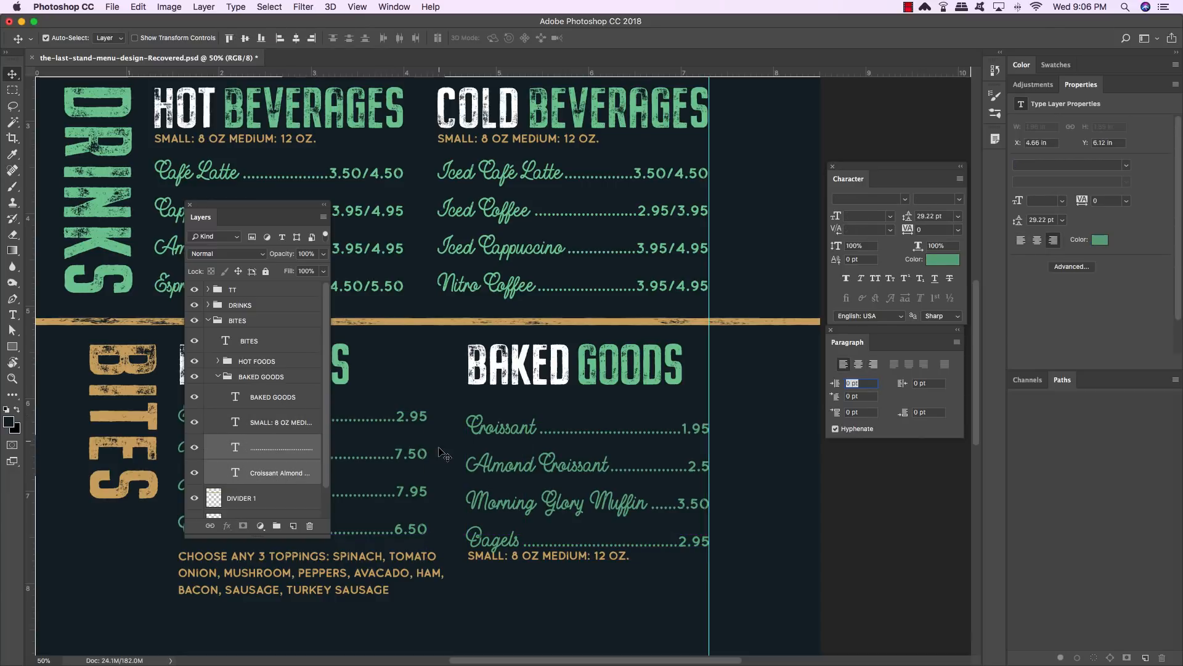
pyautogui.hotkey('shift', 'Up')
pyautogui.hotkey('shift', 'Up')
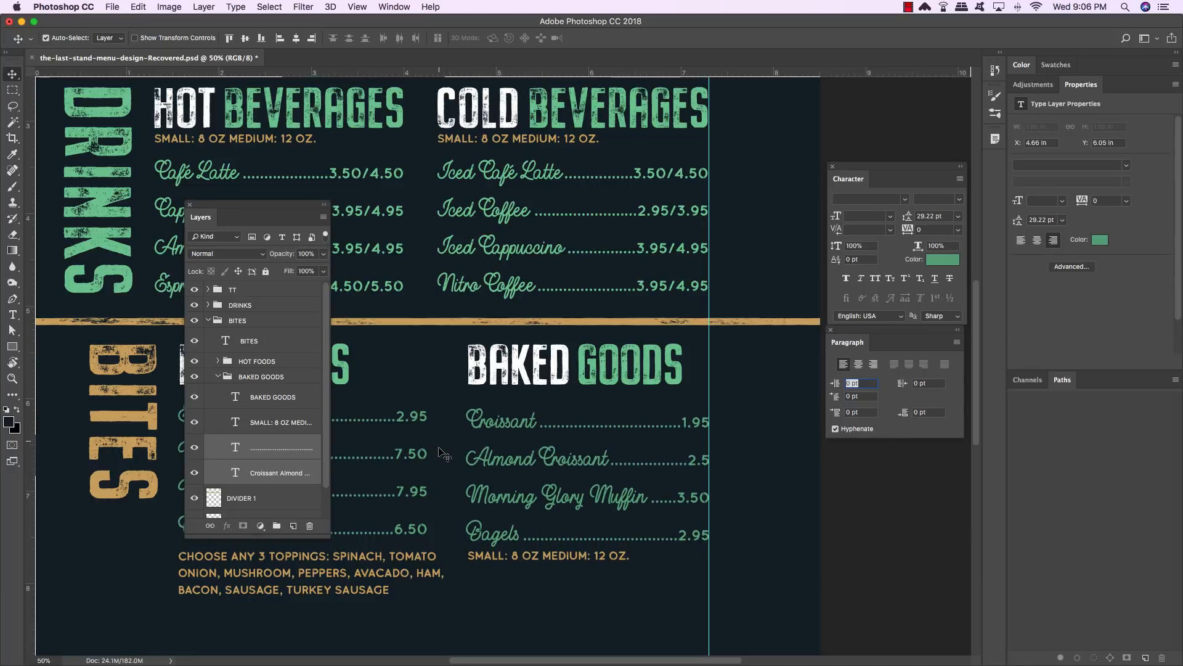
pyautogui.hotkey('shift', 'Up')
pyautogui.hotkey('shift', 'Up')
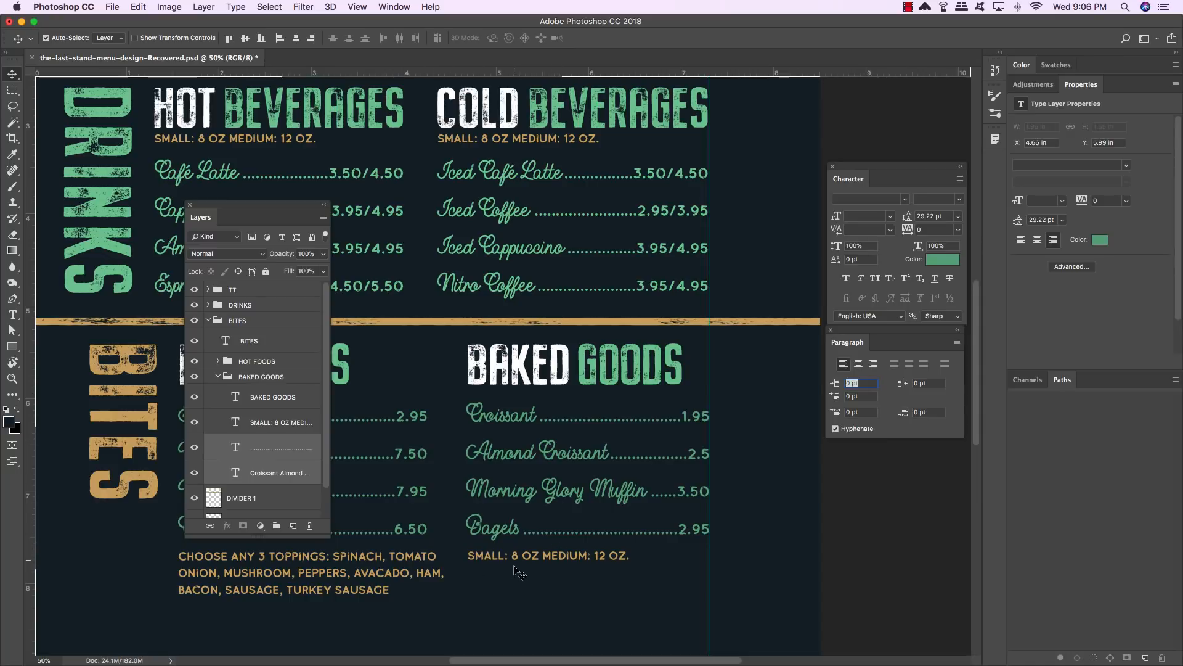
# - Replace the moved subtitle text with REGULAR, WHOLE WHEAT, EVERYTHING,
pyautogui.press('t')
pyautogui.click(630, 554)
pyautogui.moveTo(629, 553); pyautogui.dragTo(394, 546)
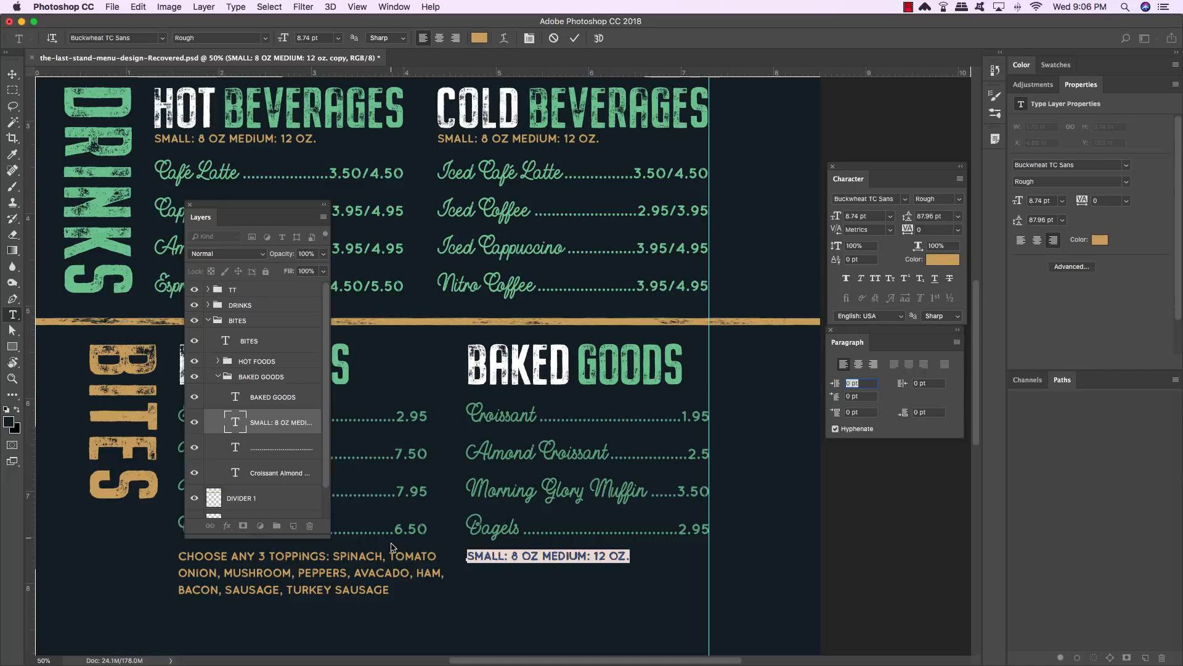
pyautogui.write('REGULAR, ')
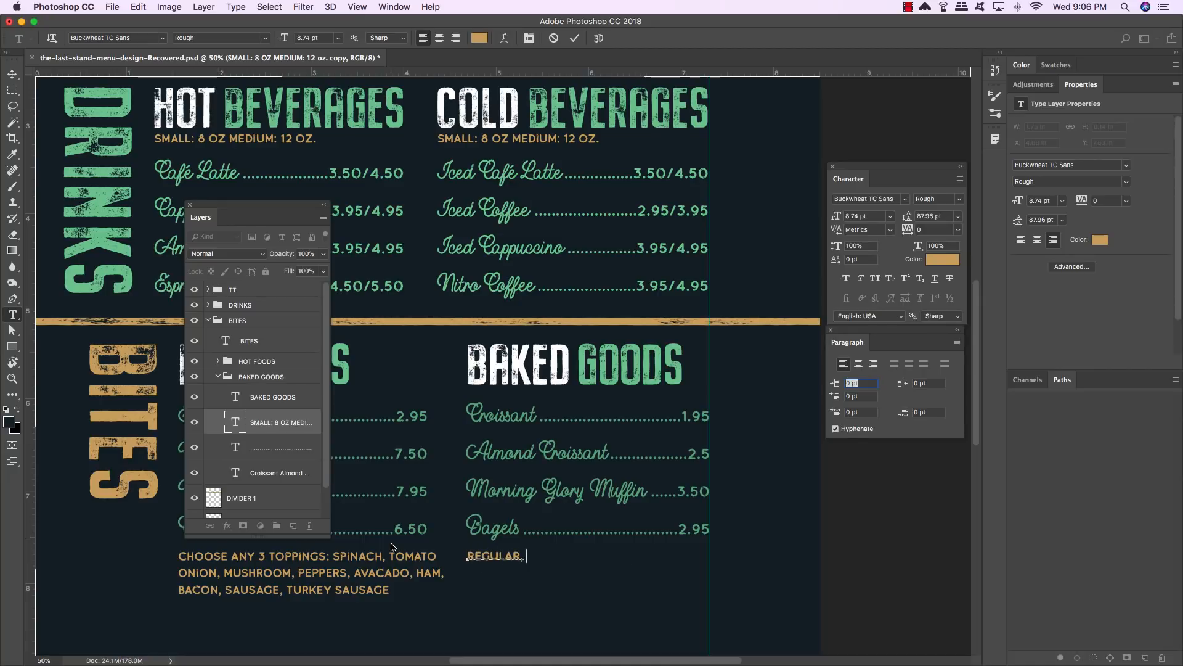
pyautogui.write('WHOLE WHEAT, EVERYTHING,')
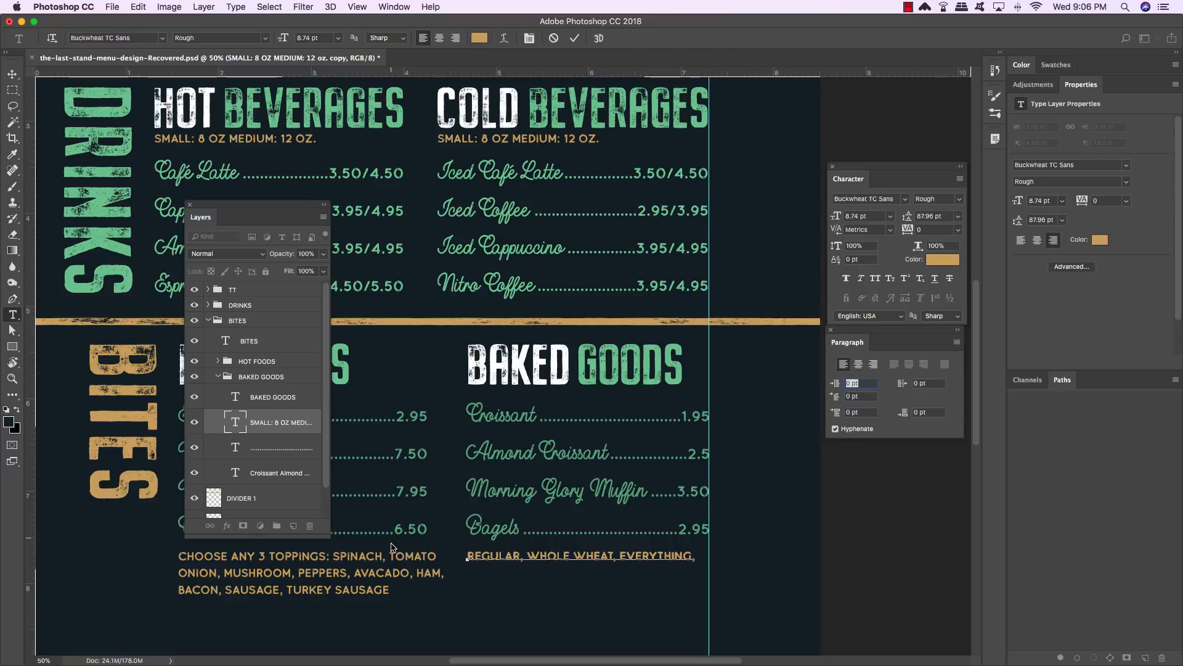
# - Add a second line SESAME, and set the leading of the bagel list to 10 pt
pyautogui.press('Return')
pyautogui.write('SESAME,')
pyautogui.scroll(-5, 562, 483)
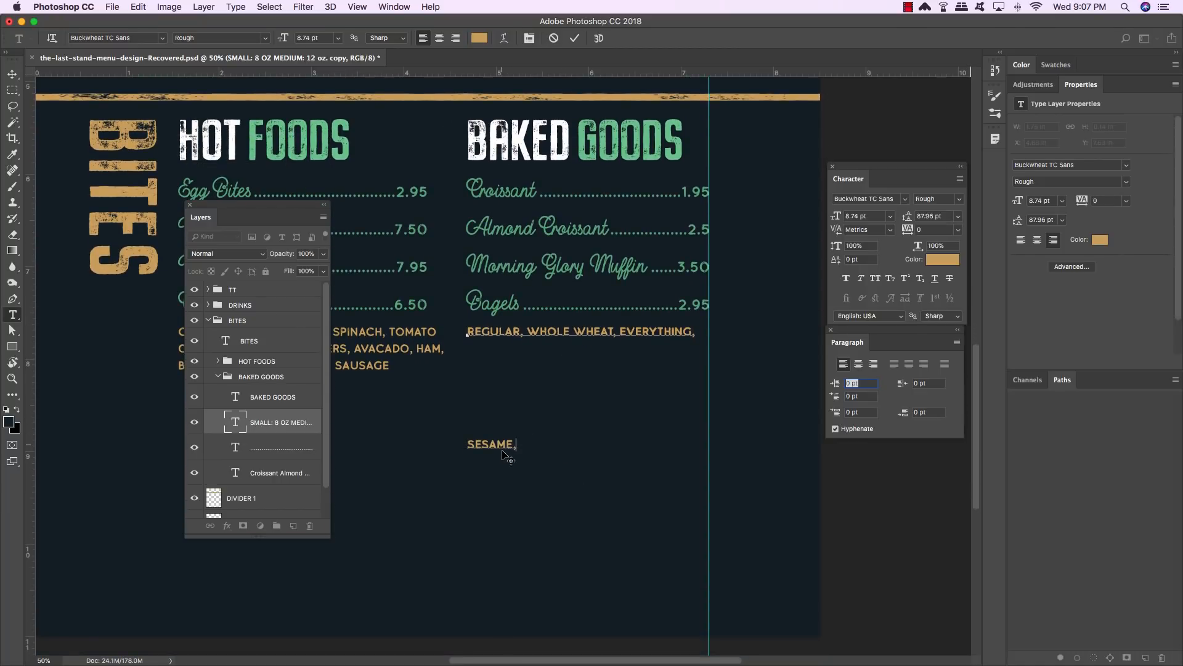
pyautogui.press('super+a')
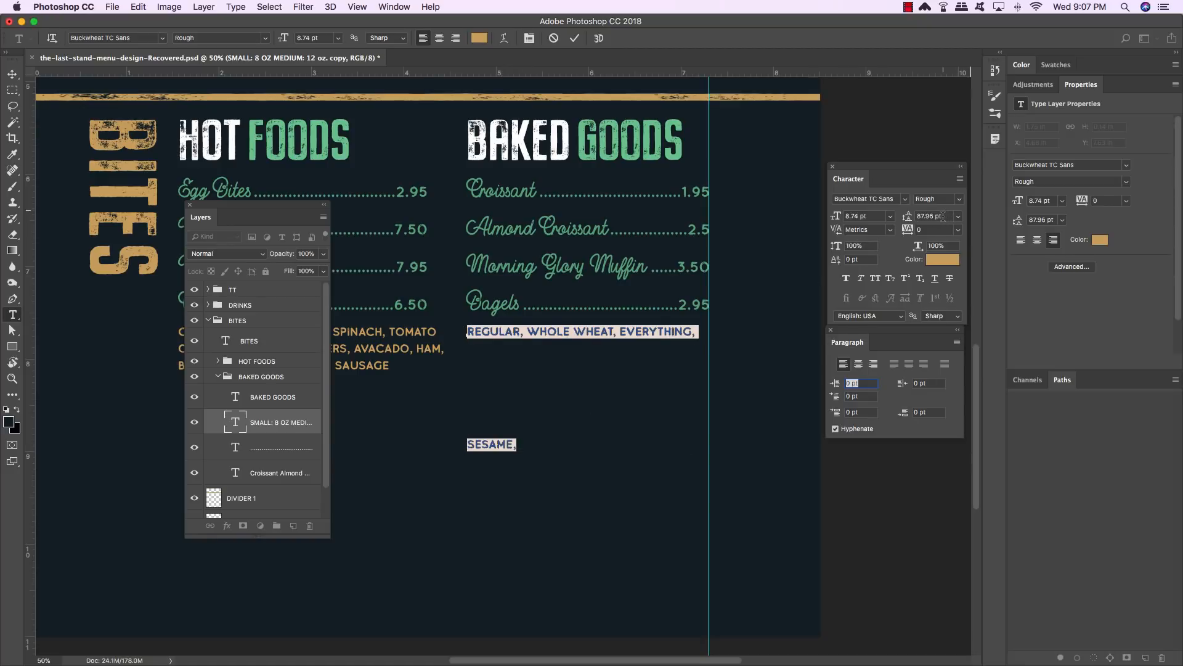
pyautogui.click(931, 216)
pyautogui.write('10')
pyautogui.press('Return')
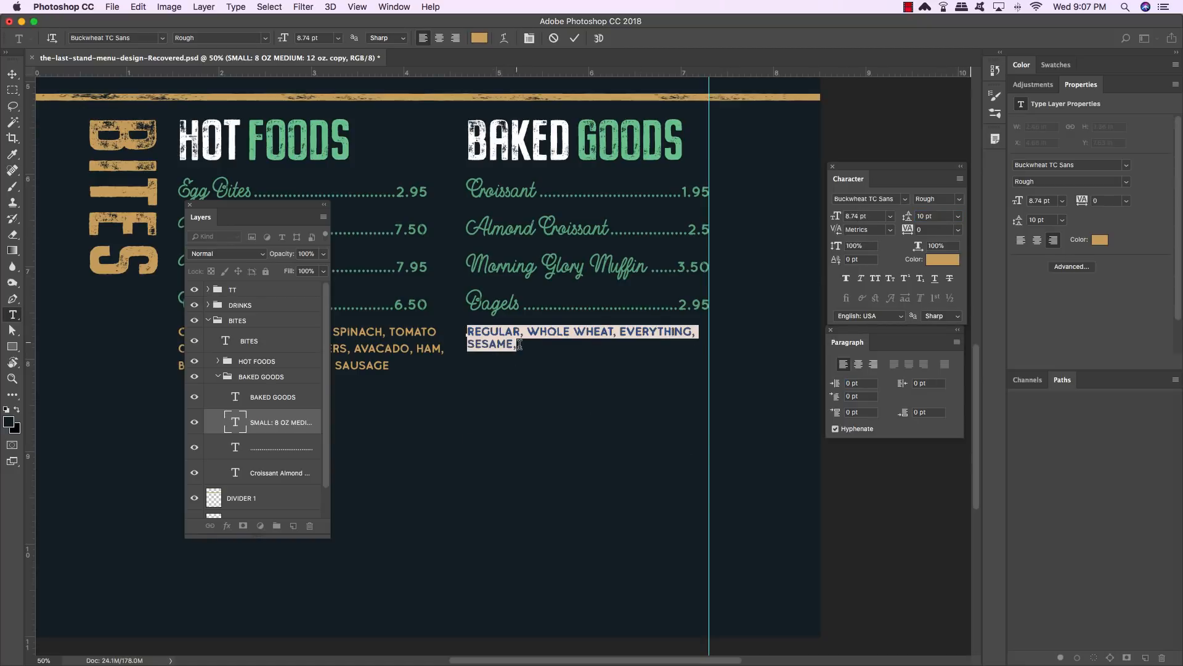
# - Append WHOLE WHEAT EVERYTHING, CINNAMON RAISIN after SESAME, in the bagel flavours list
pyautogui.click(596, 334)
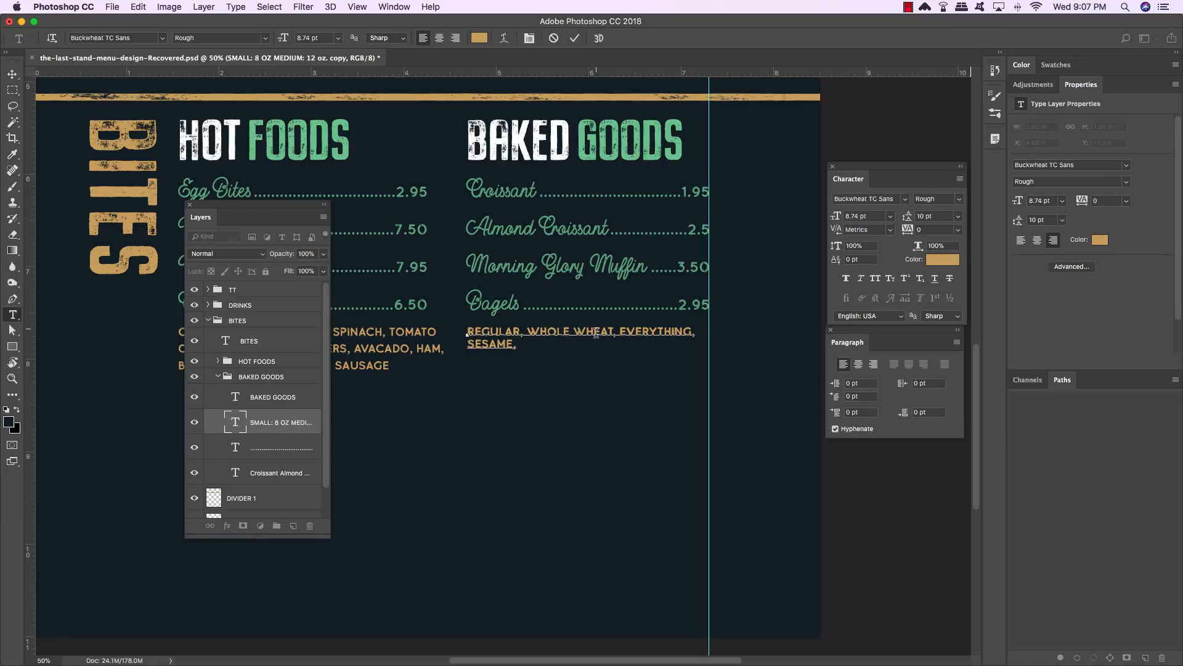
pyautogui.write('WHOLE WHEAT')
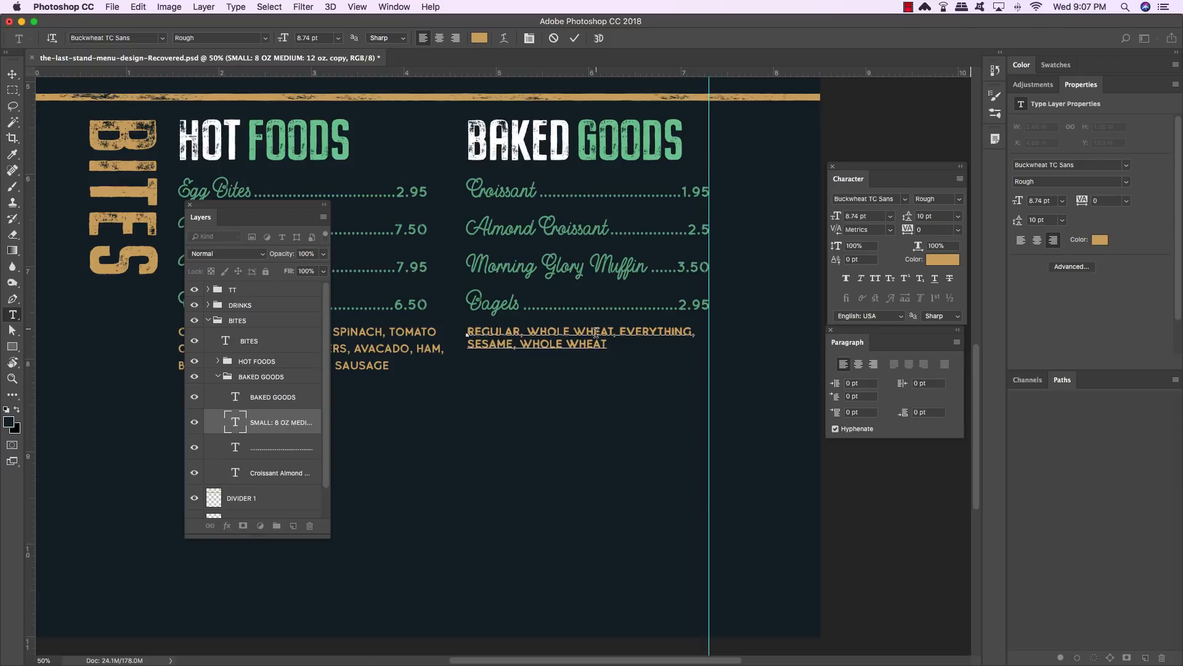
pyautogui.write(' EVERYTHING, ')
pyautogui.write('CINNAMON R')
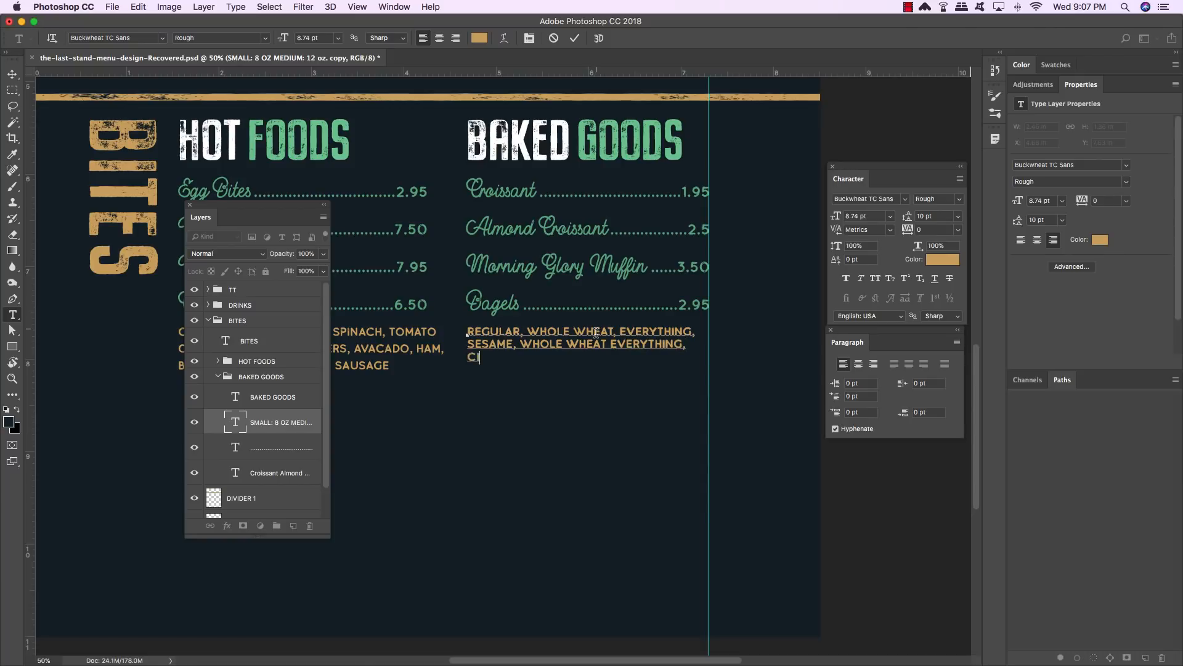
pyautogui.write('AISIN')
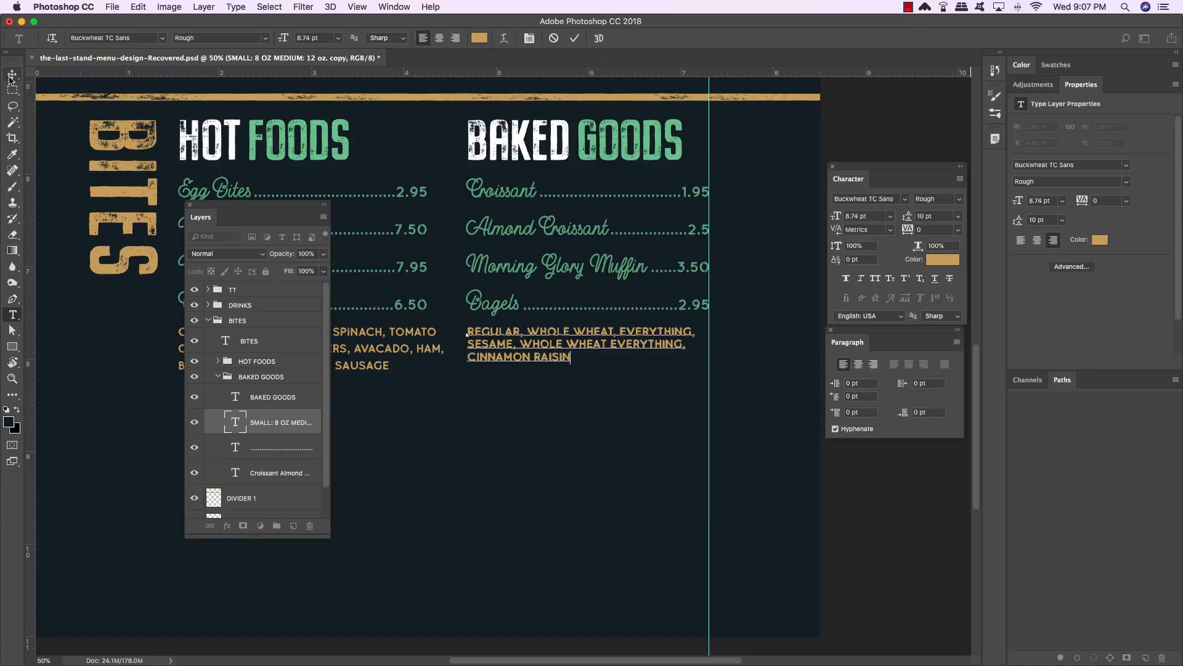
# - Duplicate the DIVIDER 2 layer and move the copy down beneath the BITES section
pyautogui.click(12, 74)
pyautogui.moveTo(262, 208); pyautogui.dragTo(181, 184)
pyautogui.press('super+minus')
pyautogui.press('super+minus')
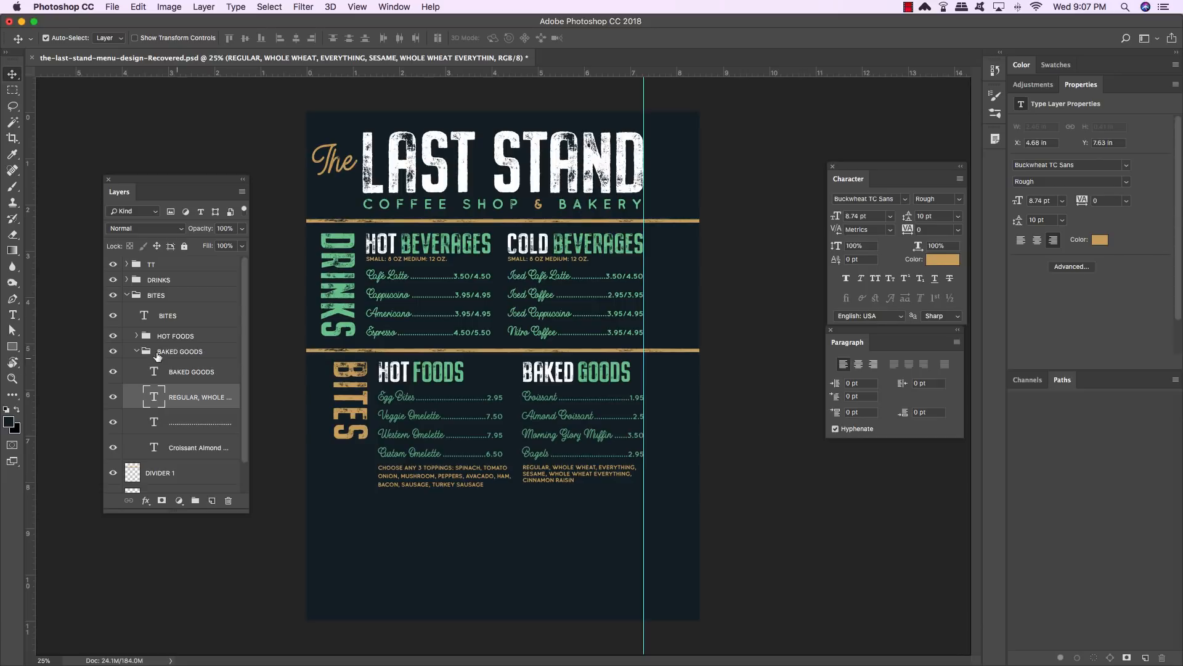
pyautogui.click(136, 351)
pyautogui.click(127, 295)
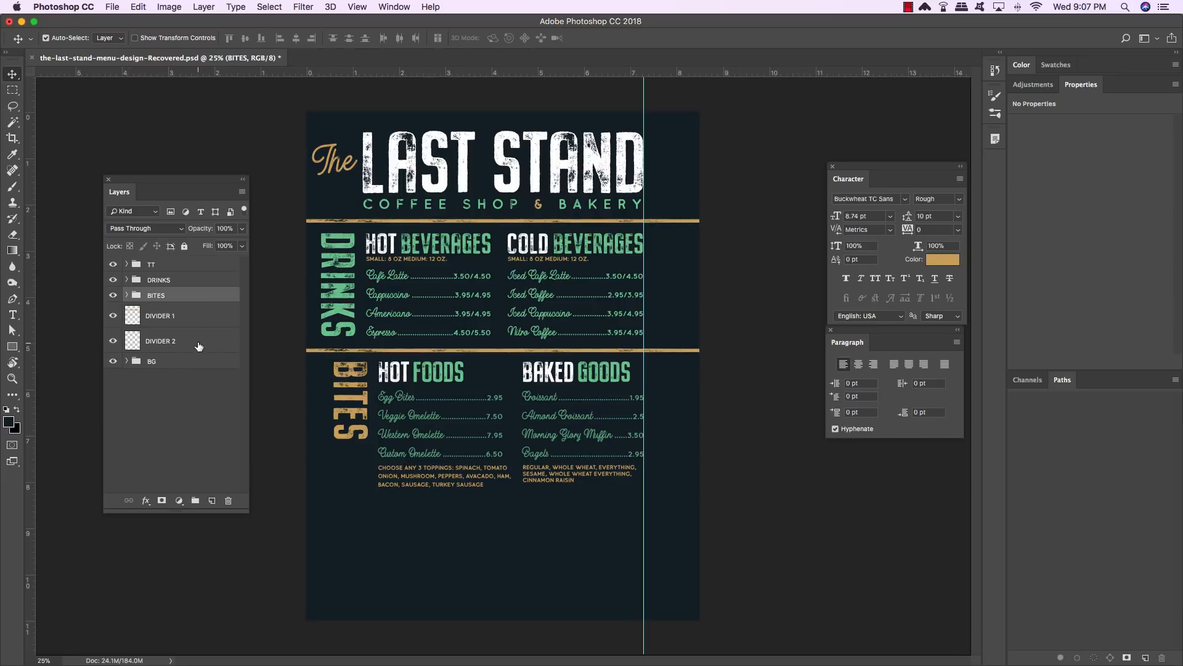
pyautogui.click(199, 343)
pyautogui.press('super+j')
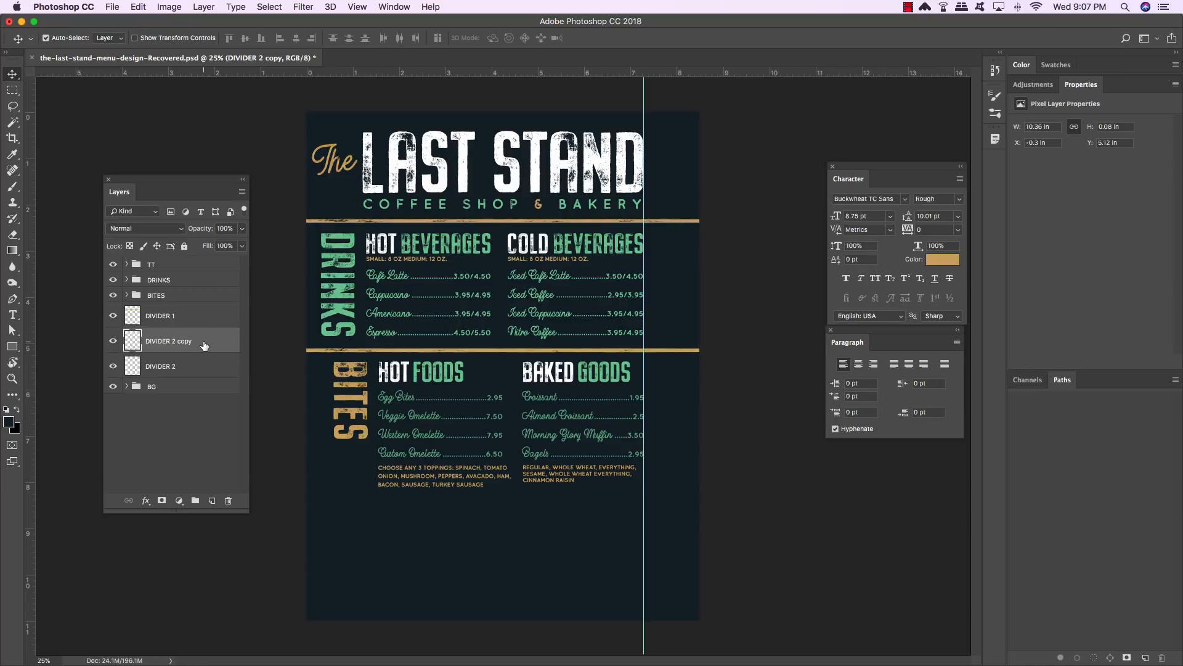
pyautogui.press('super+bracketleft')
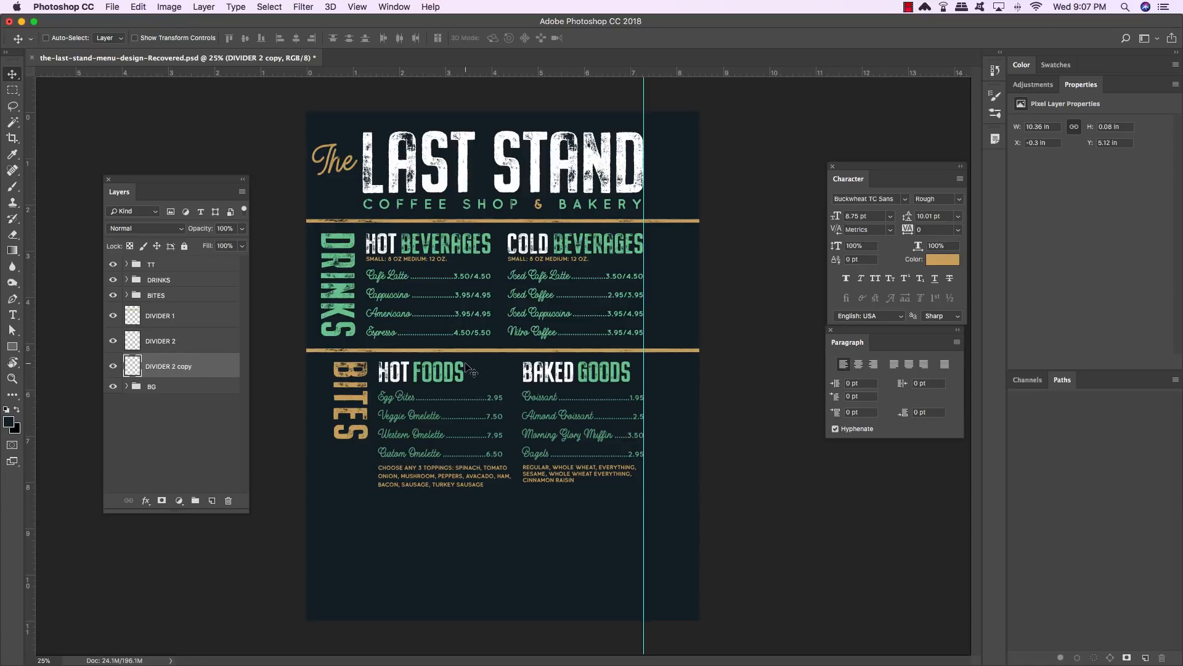
pyautogui.press('super+t')
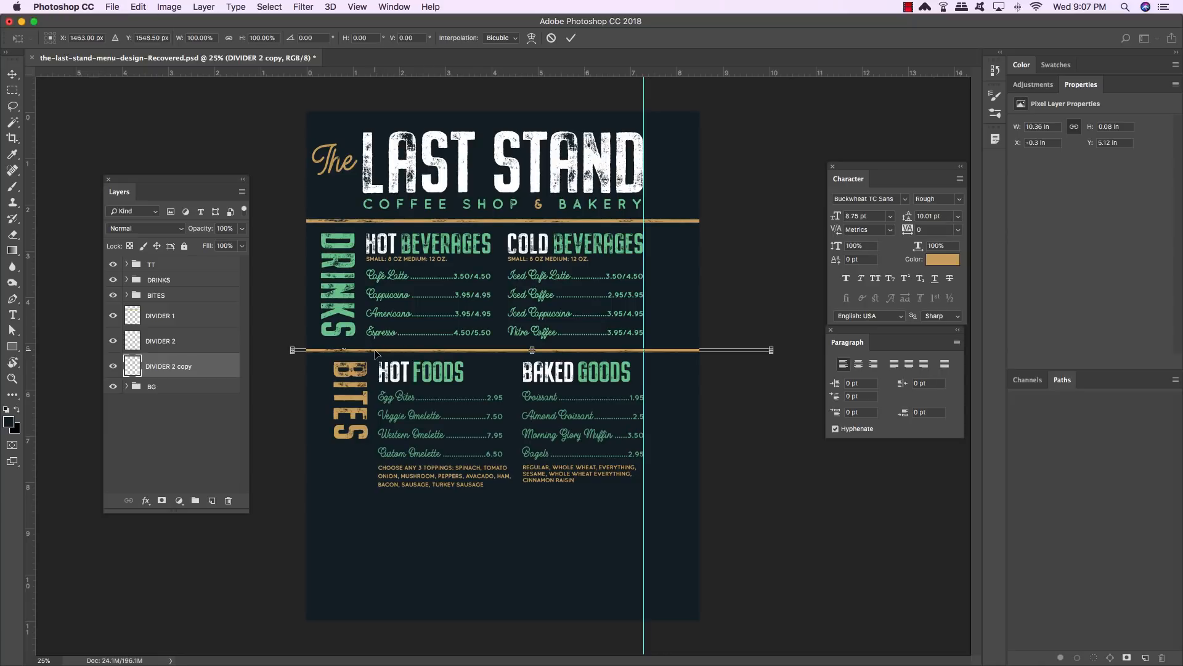
pyautogui.moveTo(375, 352); pyautogui.dragTo(383, 498)
pyautogui.press('Return')
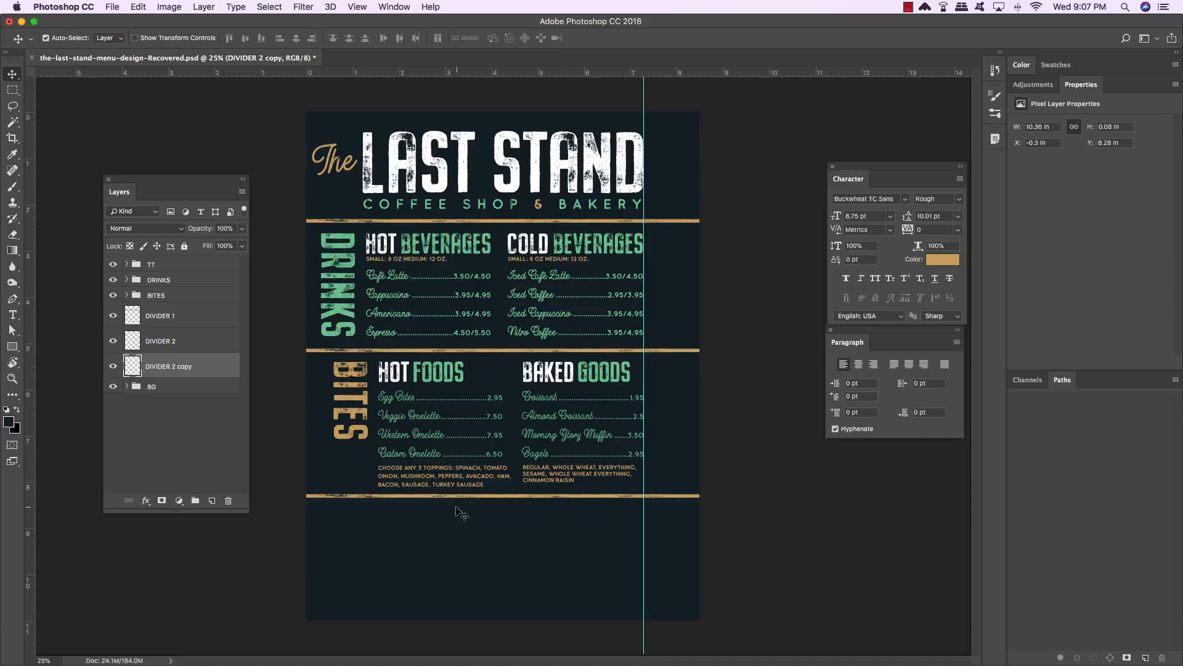
pyautogui.press('Down')
pyautogui.press('Down')
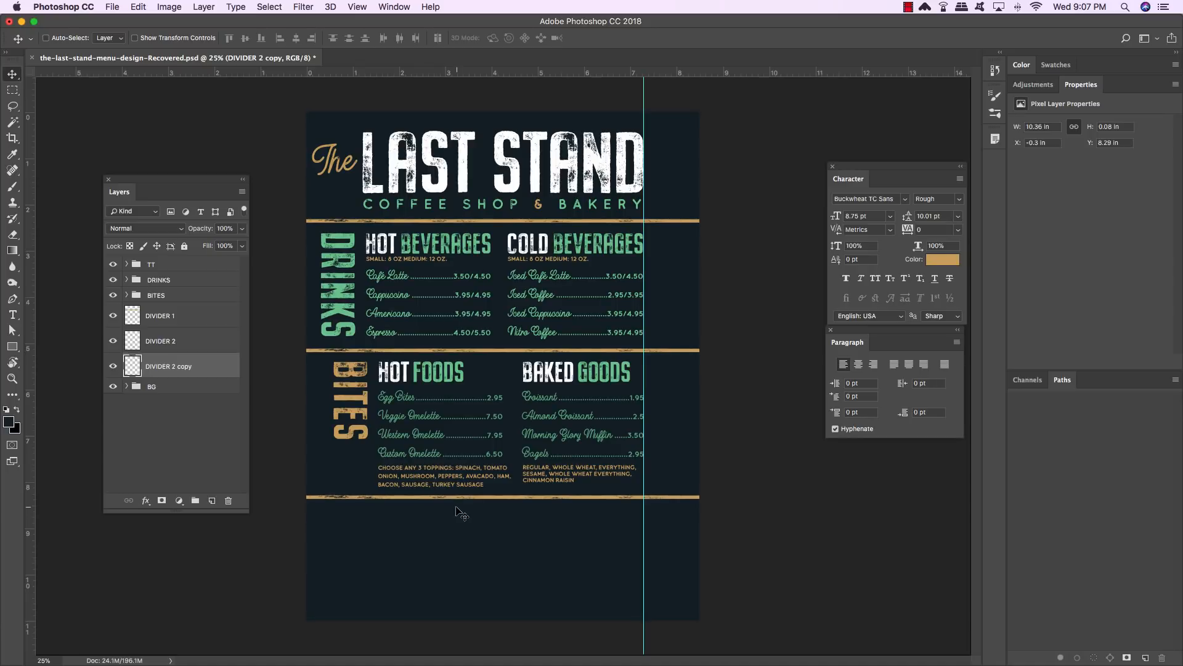
# - Hide the guides and select the BITES group
pyautogui.press('super+semicolon')
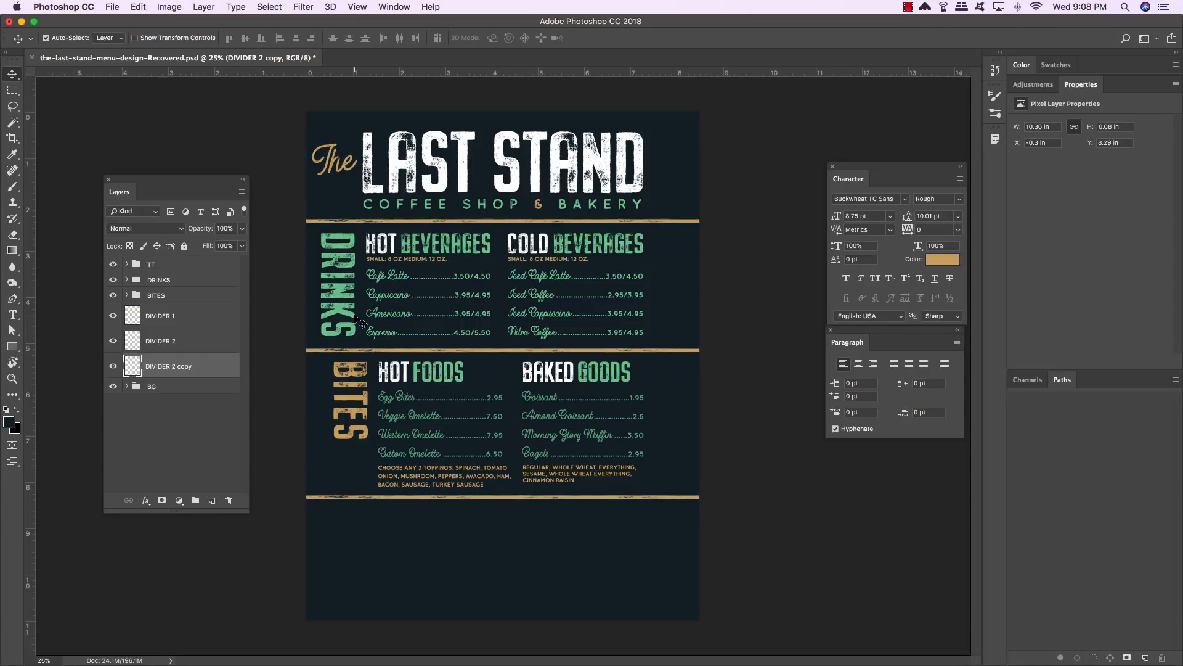
pyautogui.click(172, 297)
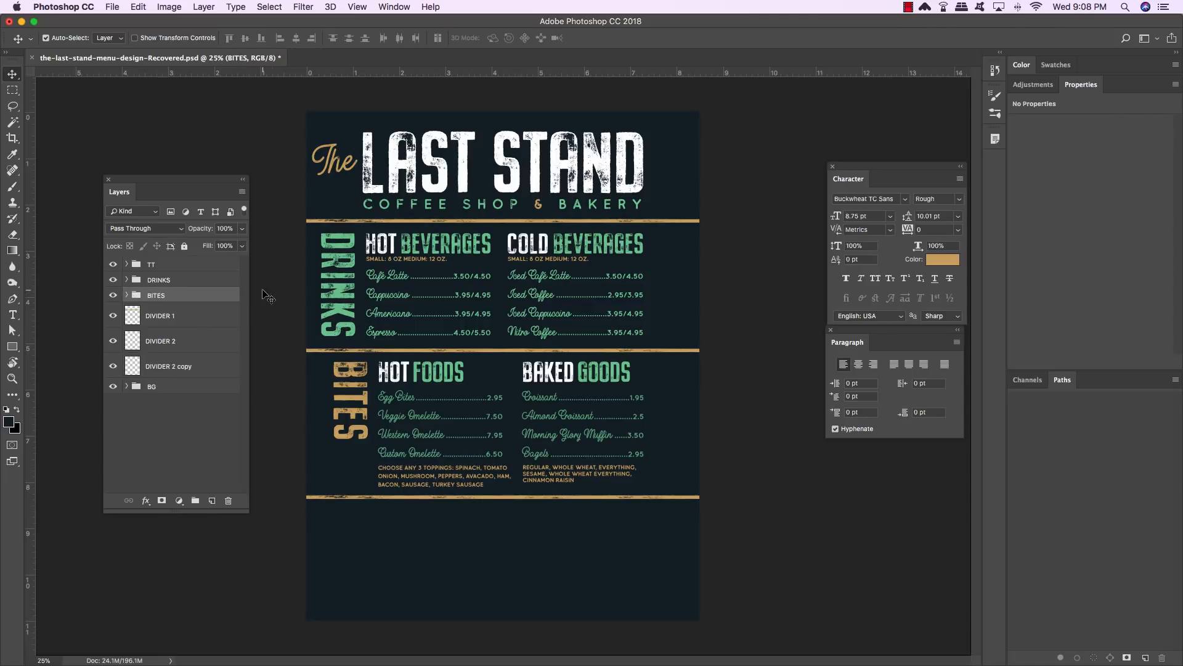
# - Nudge the BITES group slightly to the left
pyautogui.press('super+plus')
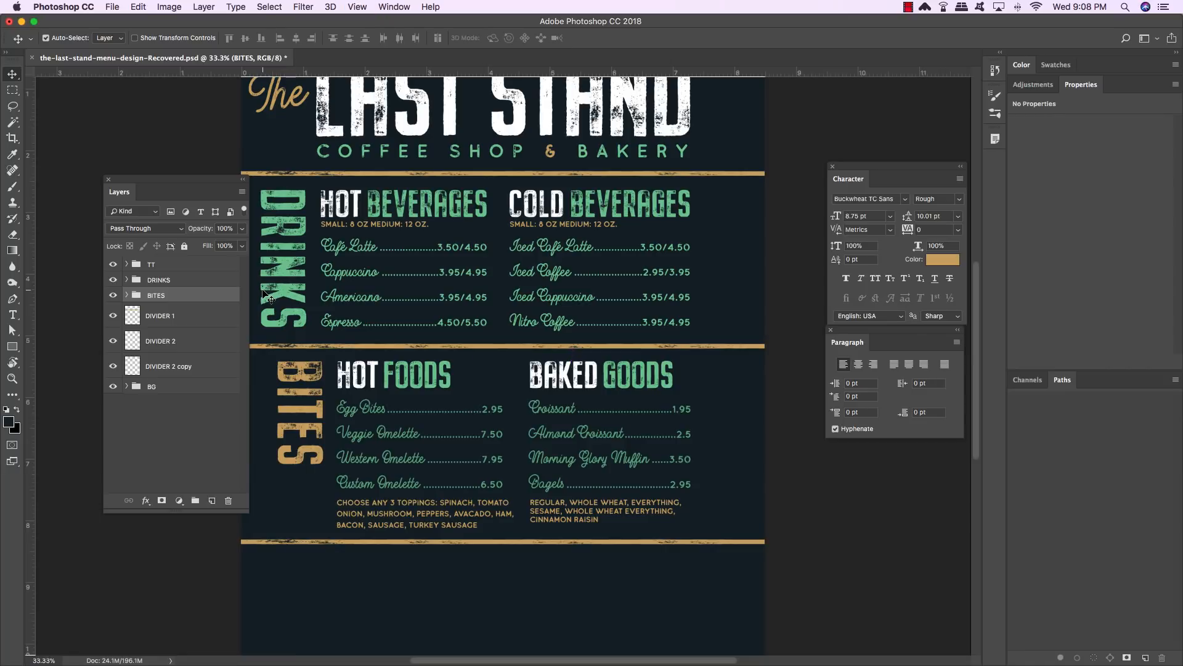
pyautogui.hotkey('shift', 'Left')
pyautogui.hotkey('shift', 'Left')
pyautogui.hotkey('shift', 'Left')
pyautogui.hotkey('shift', 'Left')
pyautogui.hotkey('shift', 'Left')
pyautogui.hotkey('shift', 'Left')
pyautogui.hotkey('shift', 'Left')
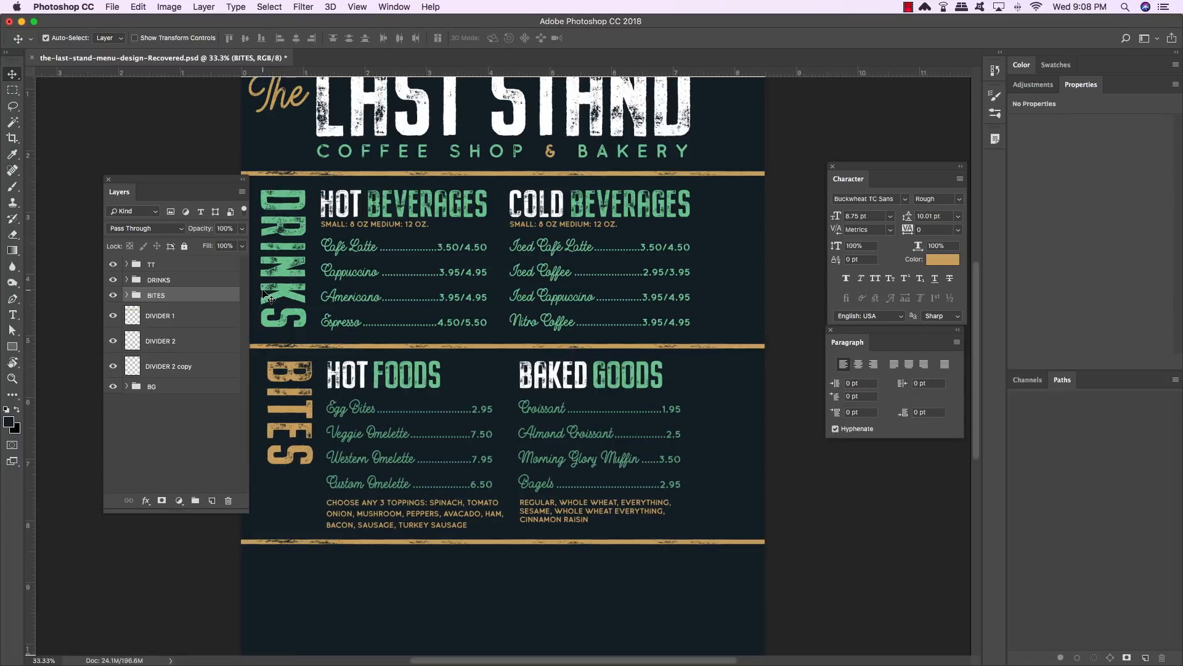
pyautogui.hotkey('shift', 'Left')
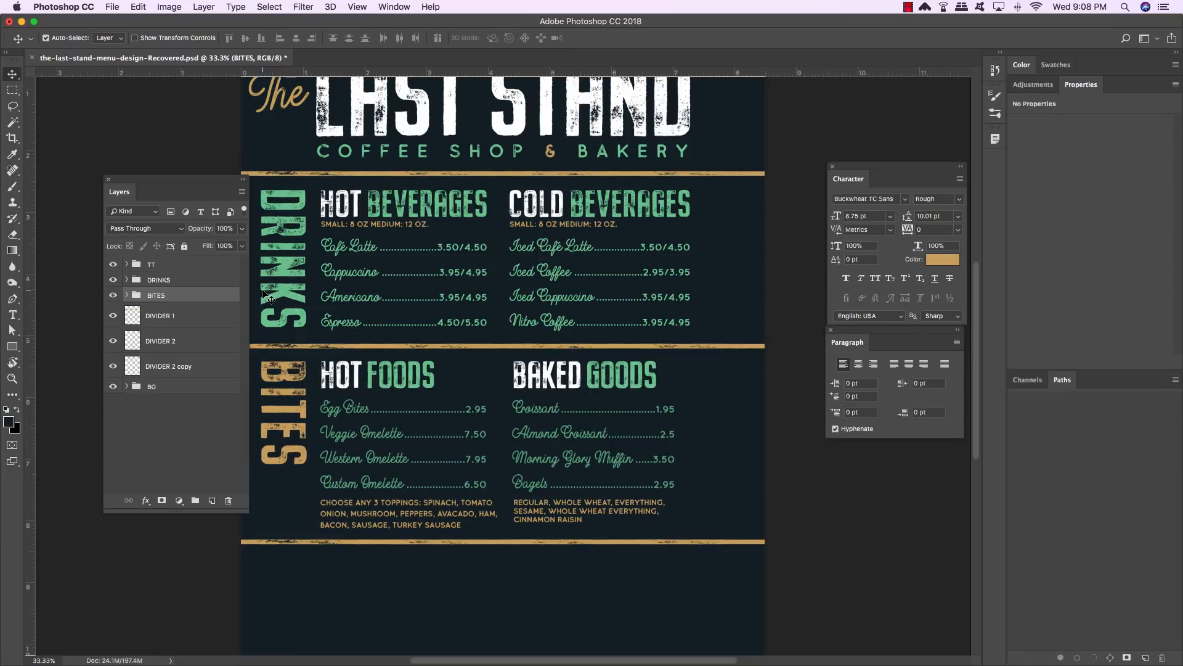
# - Add vertical guides along the left edges of the section titles and the menu text columns
pyautogui.moveTo(32, 285); pyautogui.dragTo(260, 275)
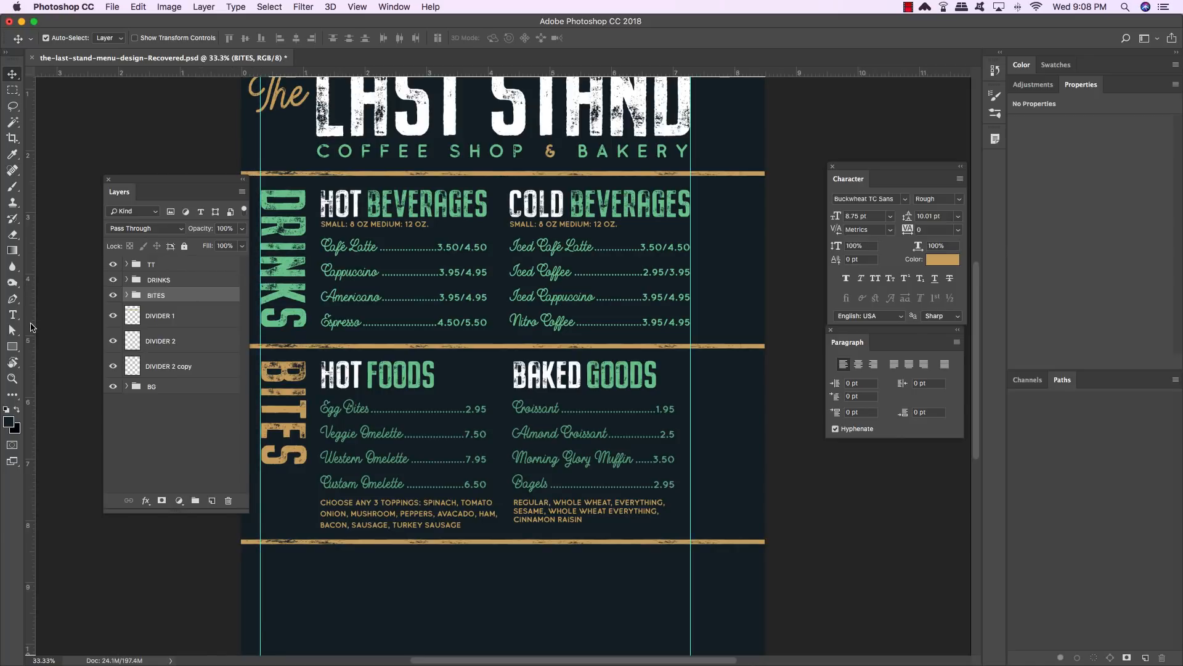
pyautogui.moveTo(30, 326); pyautogui.dragTo(308, 299)
pyautogui.moveTo(307, 300); pyautogui.dragTo(306, 300)
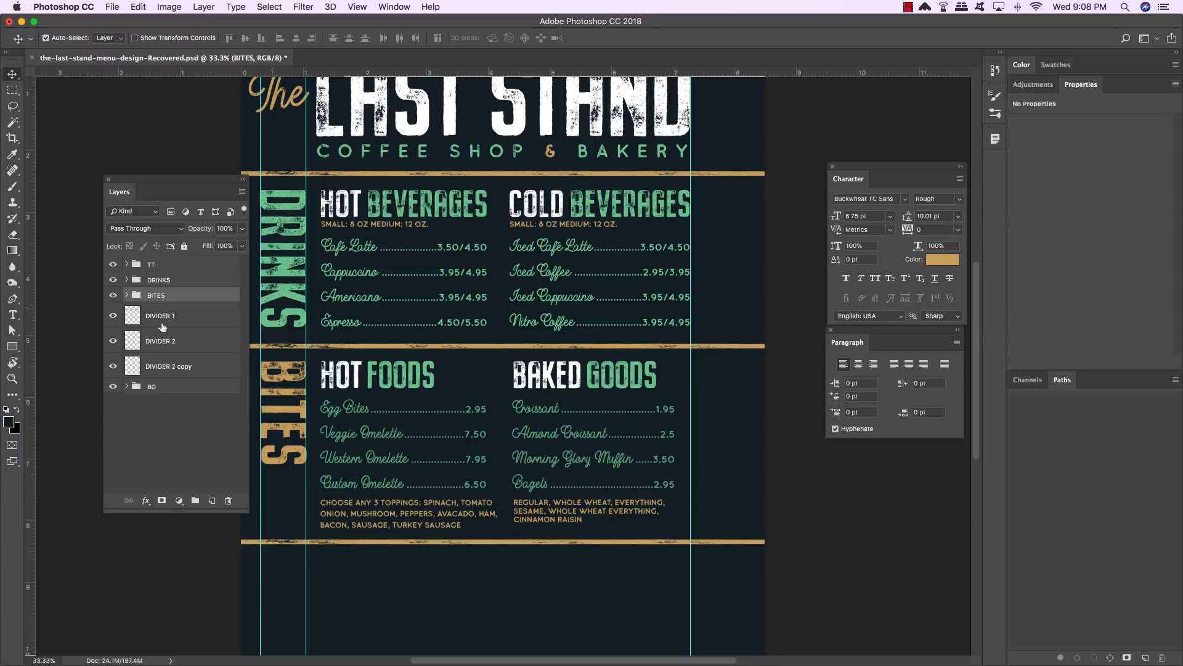
pyautogui.moveTo(29, 340); pyautogui.dragTo(316, 320)
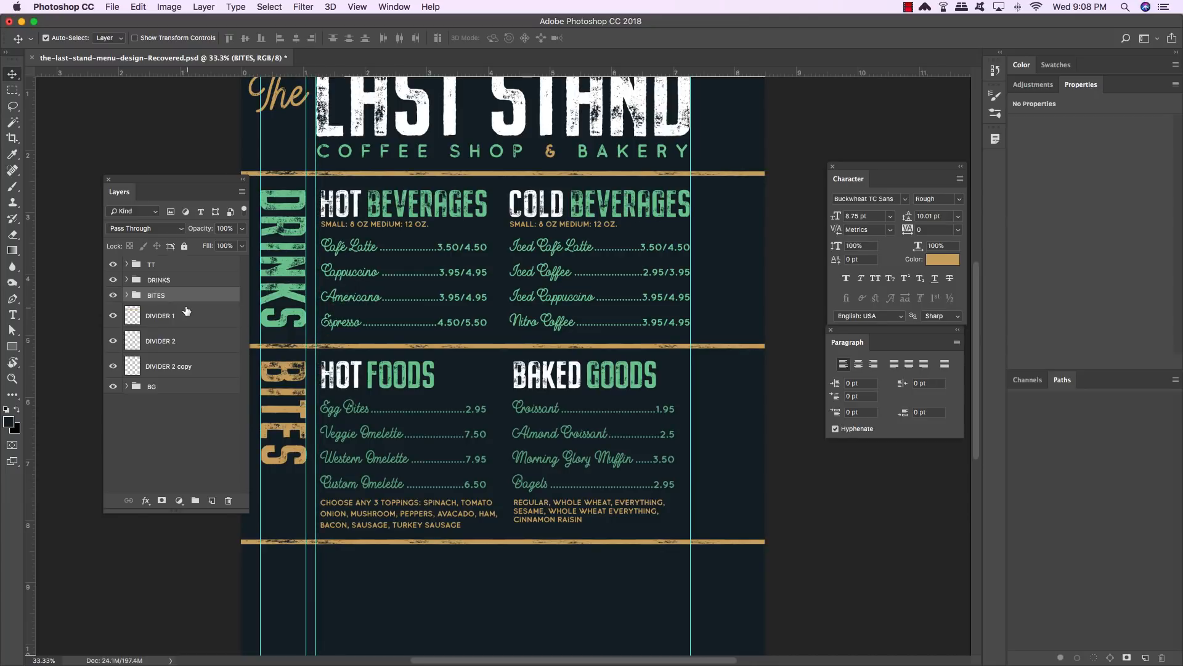
# - Nudge the HOT BEVERAGES group inside DRINKS left to line up with the guide
pyautogui.keyDown('shift'); pyautogui.click(175, 280); pyautogui.keyUp('shift')
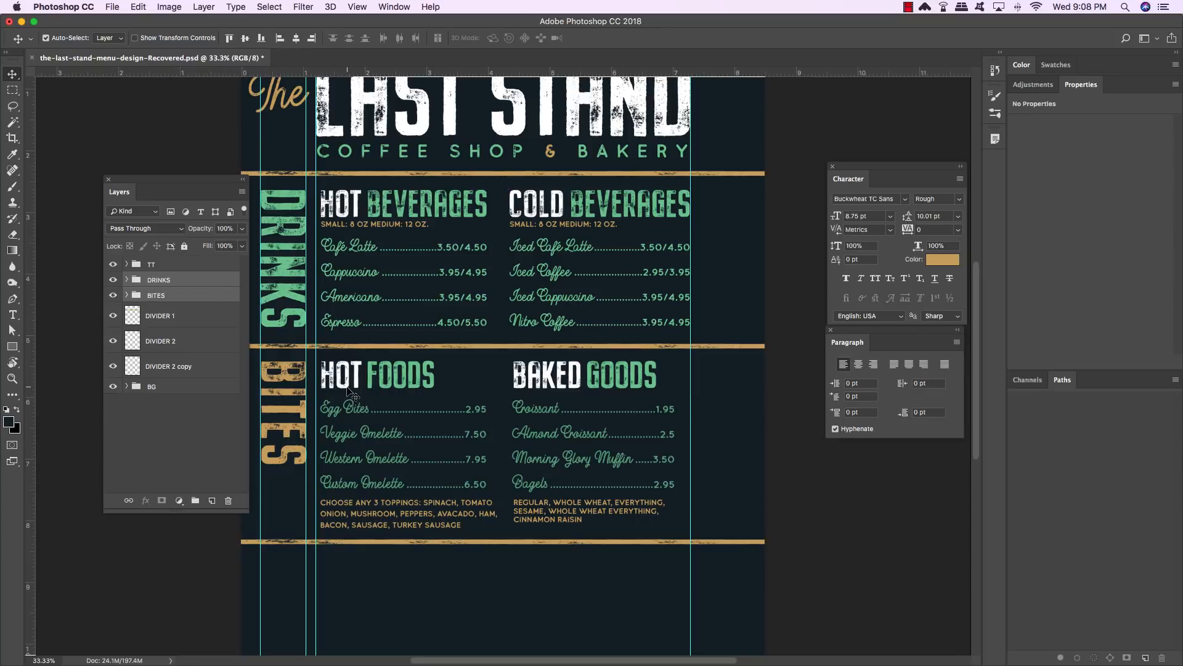
pyautogui.click(180, 283)
pyautogui.click(127, 281)
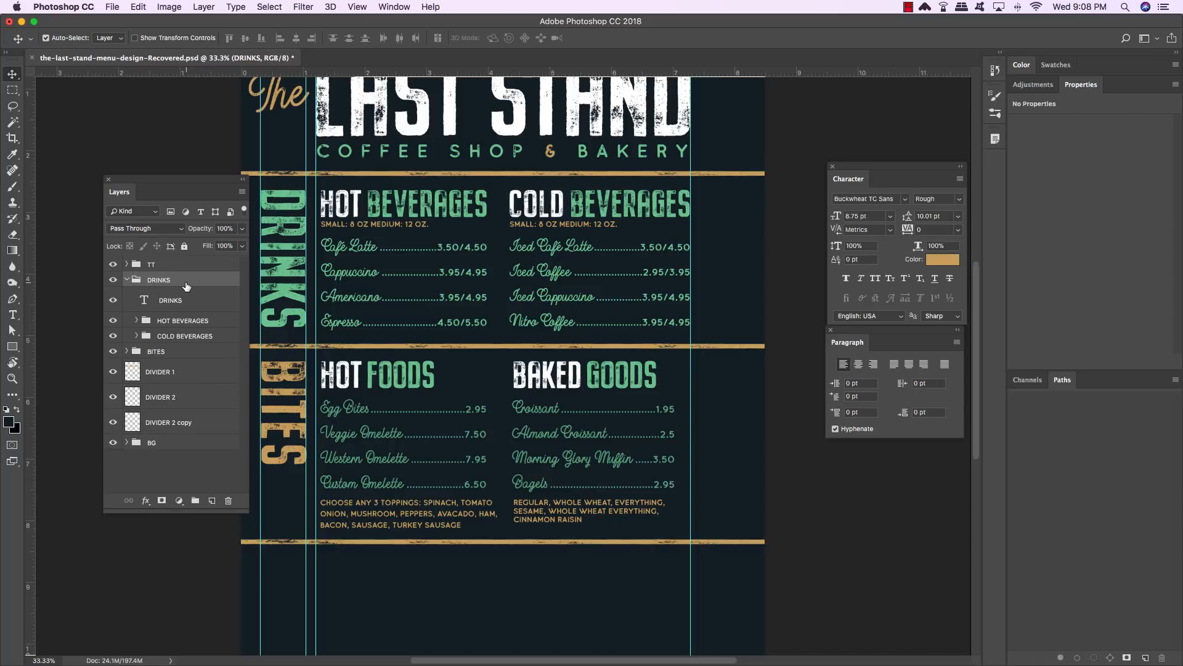
pyautogui.click(220, 324)
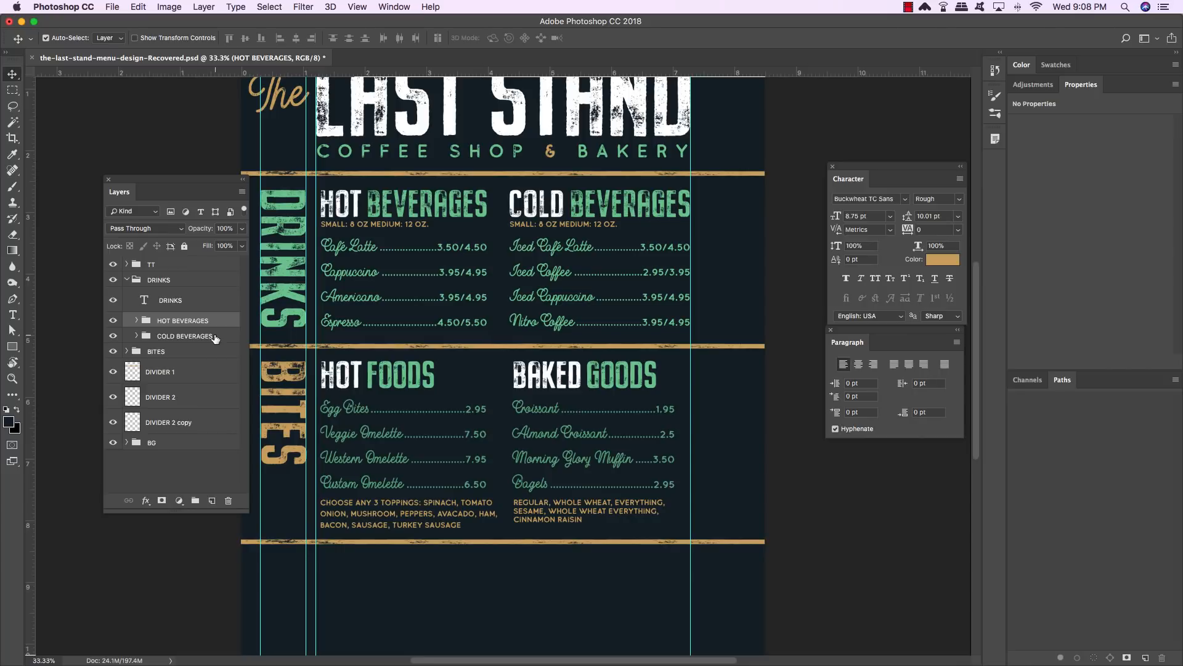
pyautogui.hotkey('shift', 'Left')
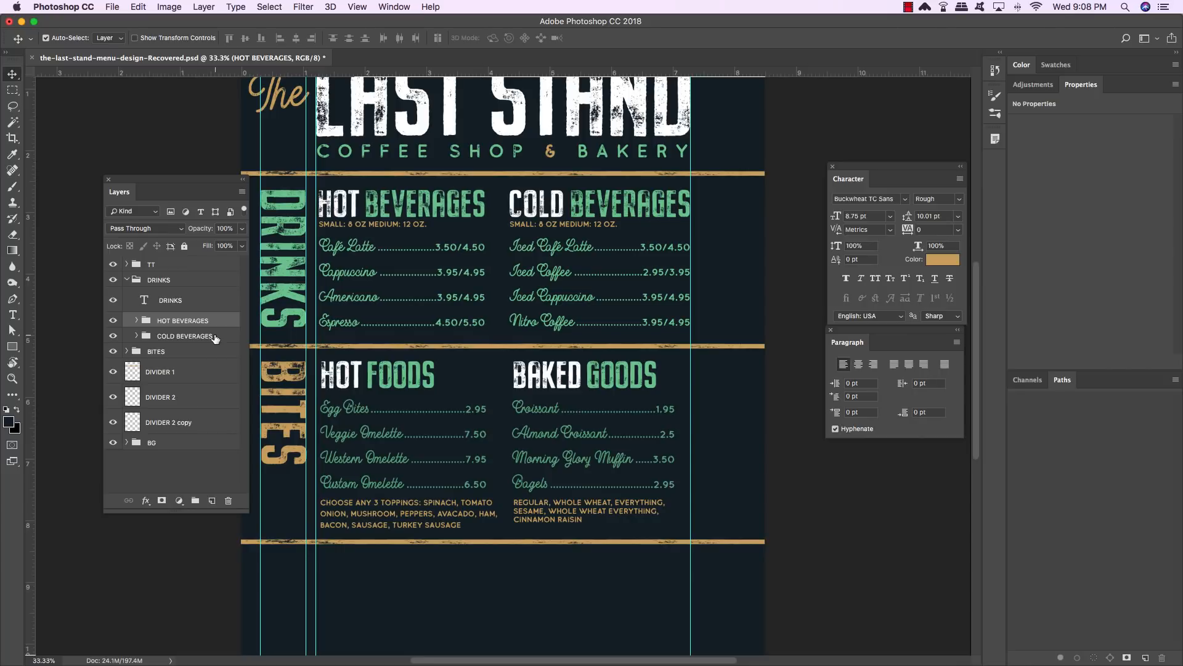
pyautogui.hotkey('shift', 'Left')
pyautogui.hotkey('shift', 'Left')
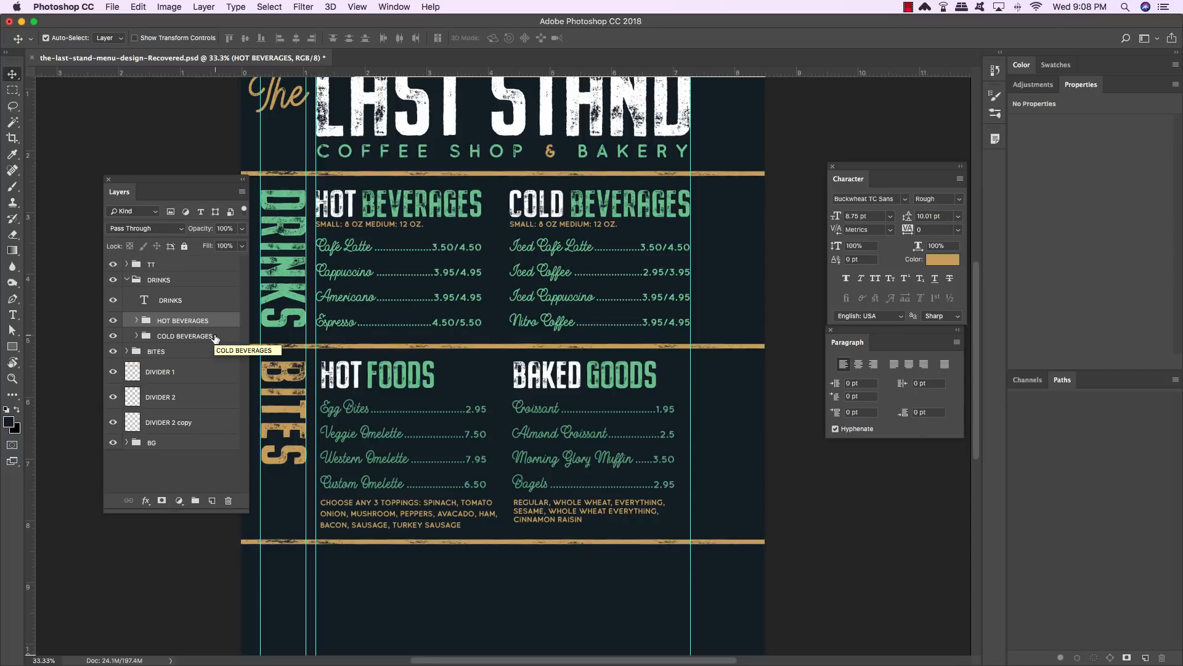
# - Nudge the HOT FOODS group inside BITES left to line up with the guide
pyautogui.click(126, 279)
pyautogui.click(176, 296)
pyautogui.click(126, 296)
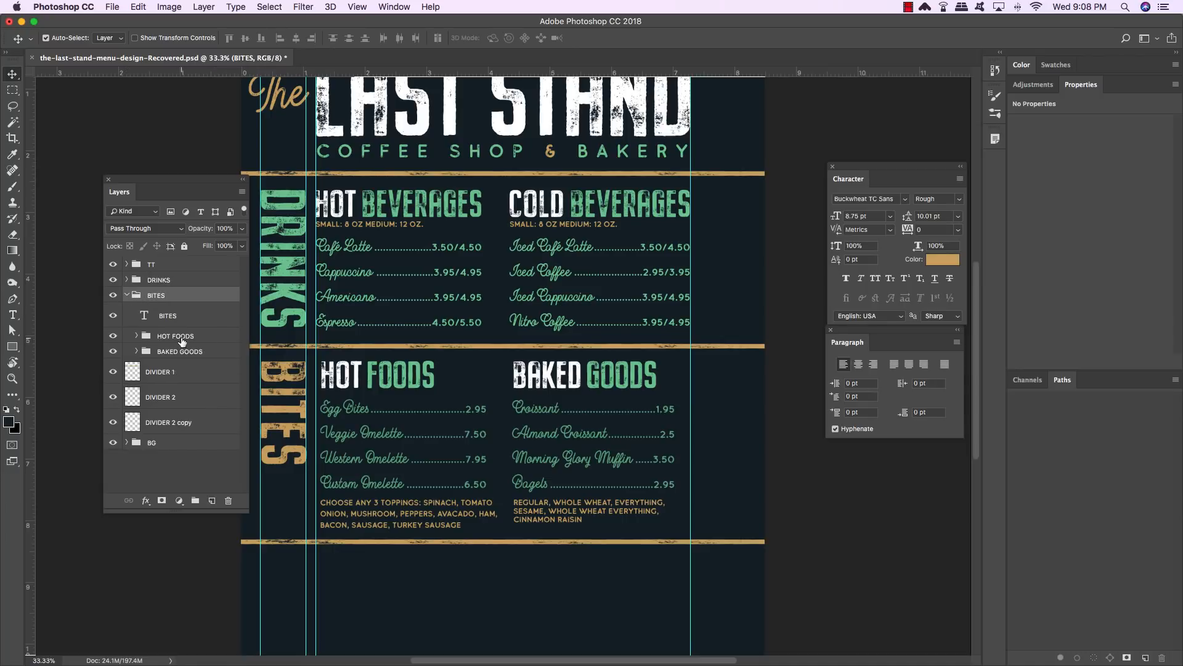
pyautogui.click(146, 339)
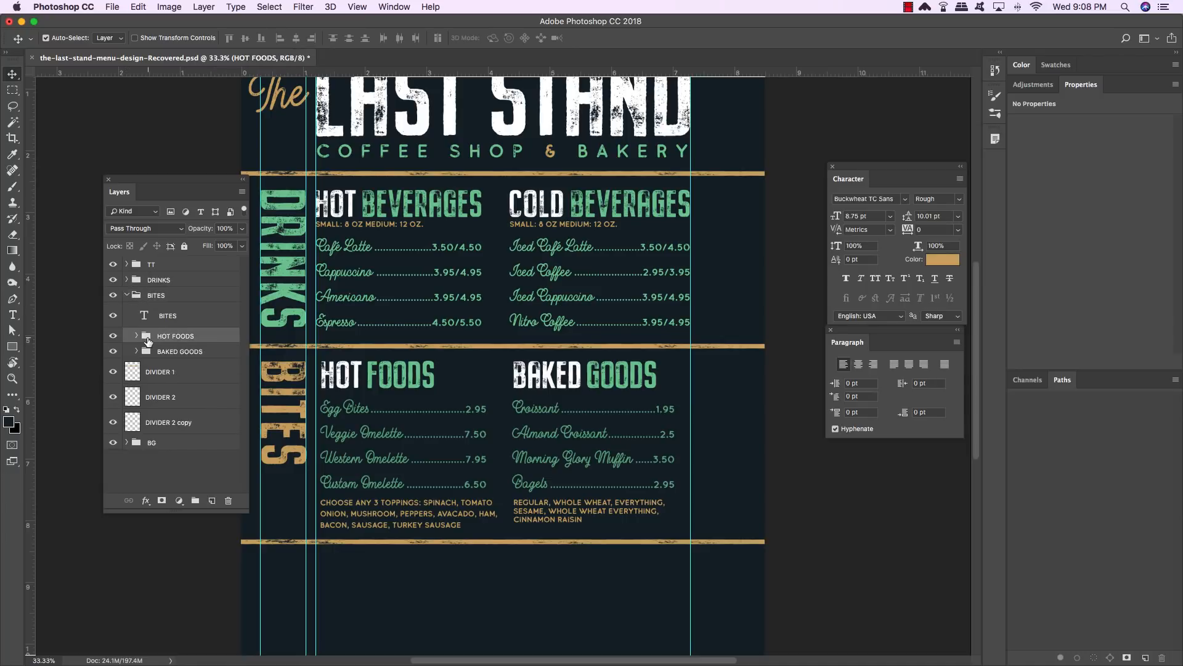
pyautogui.hotkey('shift', 'Left')
pyautogui.hotkey('shift', 'Left')
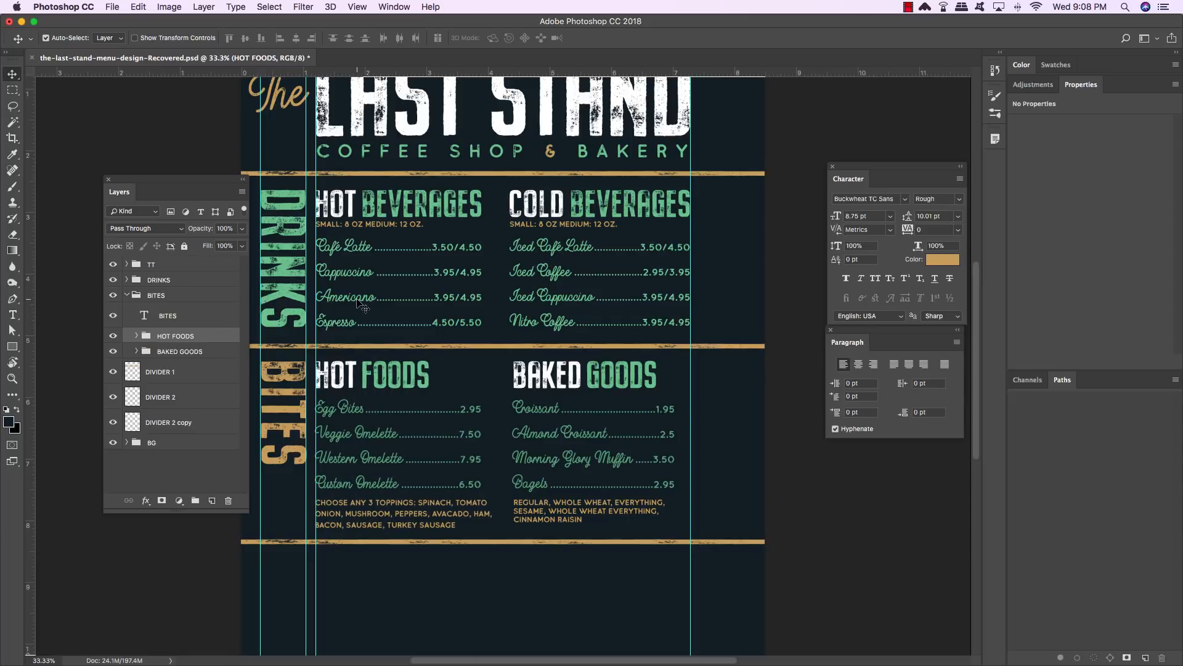
# - Hide the guides and save the document as the-last-stand-menu-design with Maximize Compatibility
pyautogui.press('super+semicolon')
pyautogui.scroll(3, 484, 257)
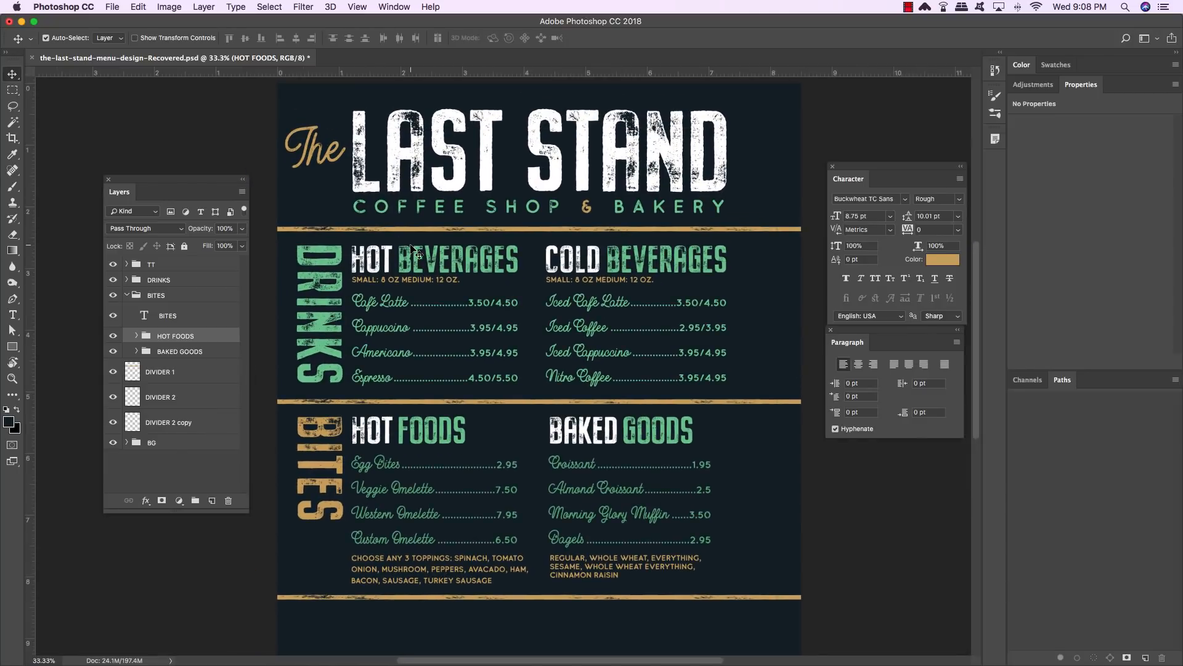
pyautogui.scroll(-1, 413, 250)
pyautogui.press('super+s')
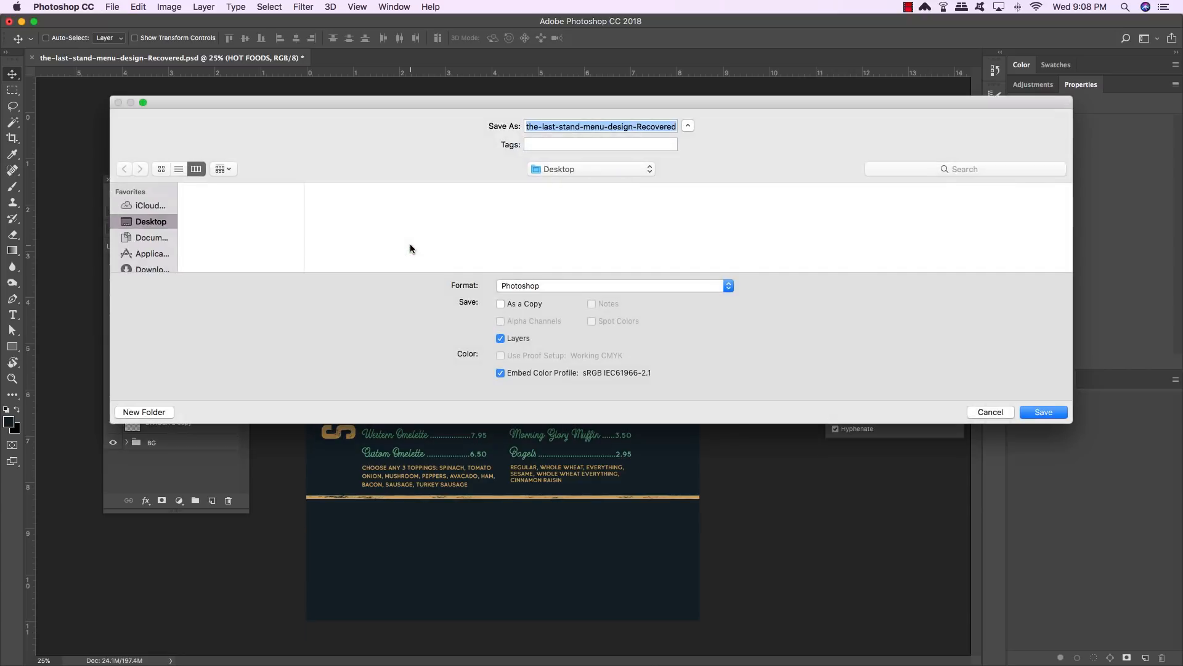
pyautogui.click(487, 198)
pyautogui.press('Return')
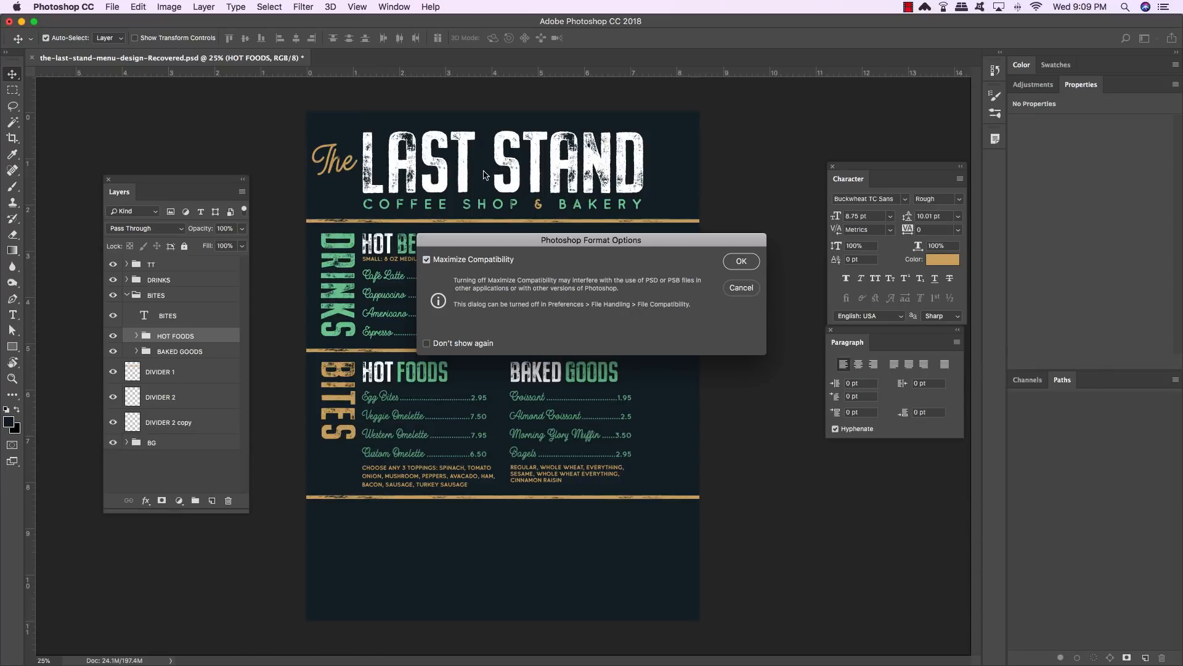
pyautogui.click(742, 261)
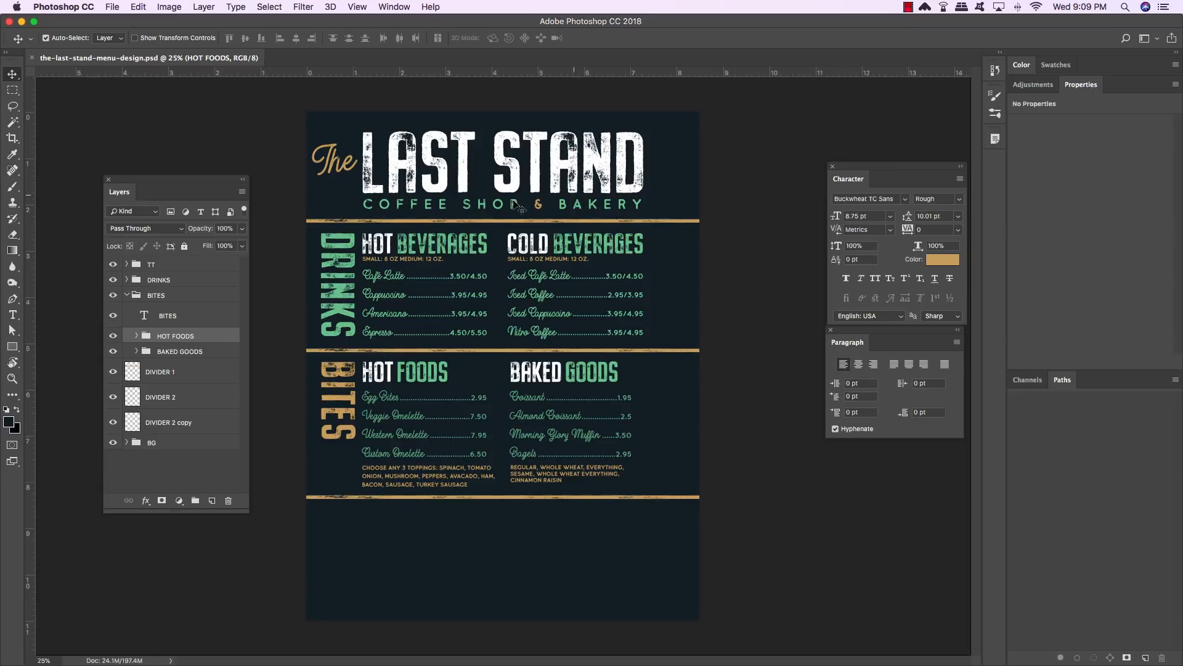
# - Nudge the vertical DRINKS and BITES title text layers together to the left
pyautogui.click(175, 315)
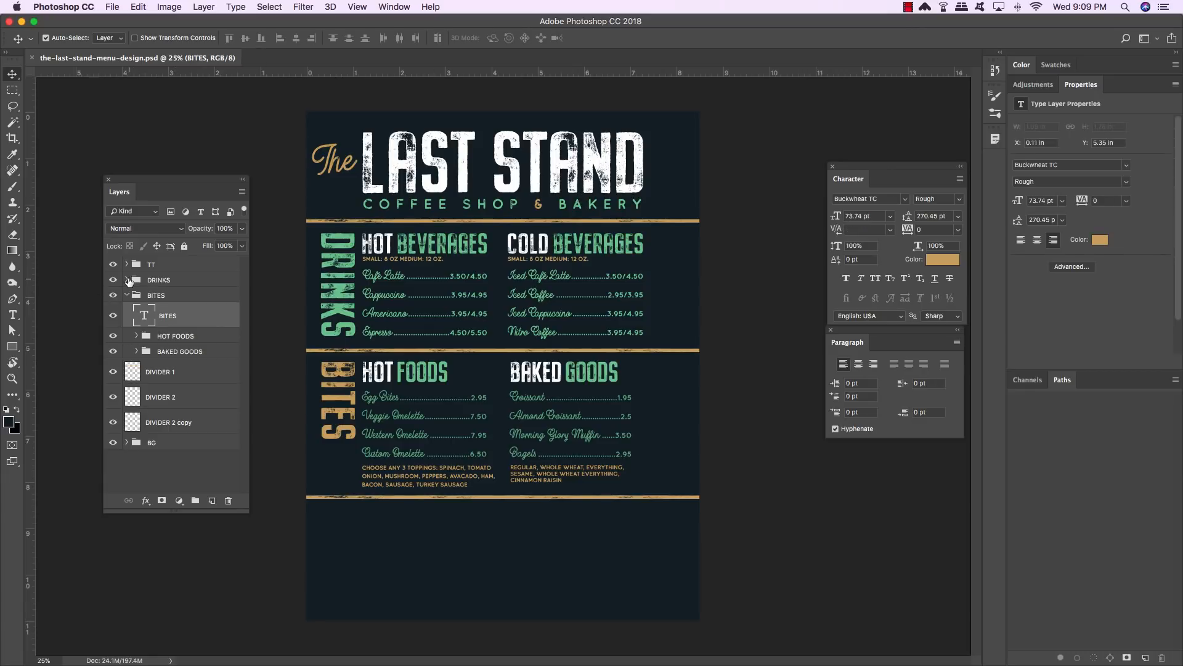
pyautogui.click(126, 280)
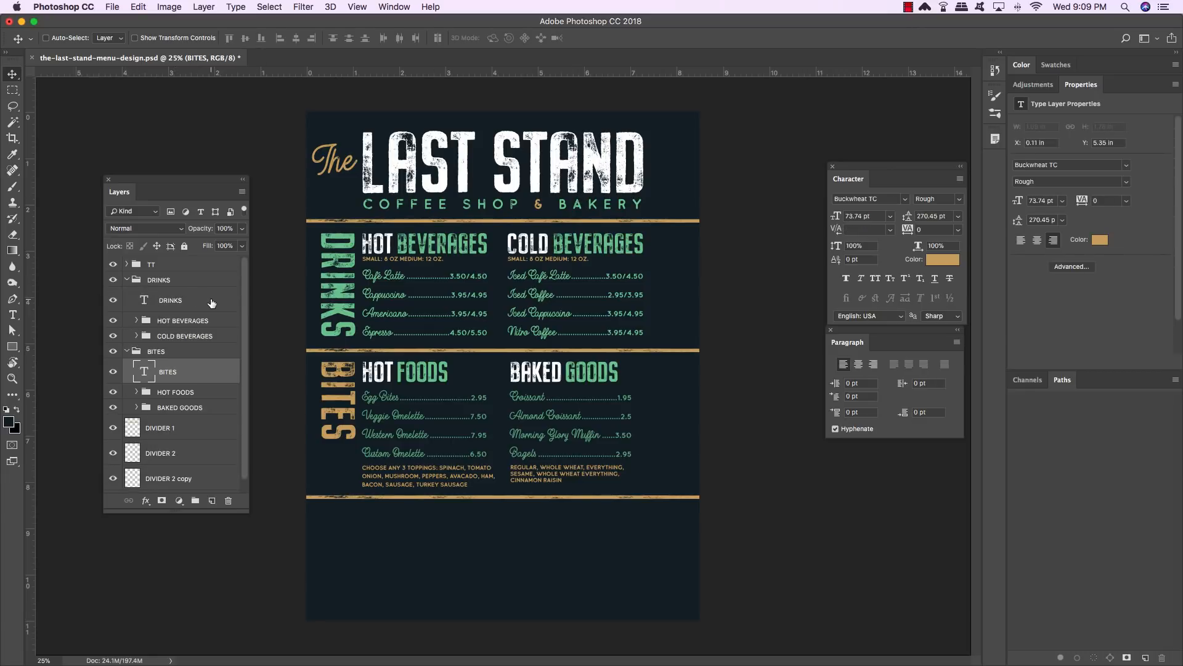
pyautogui.keyDown('super'); pyautogui.click(209, 302); pyautogui.keyUp('super')
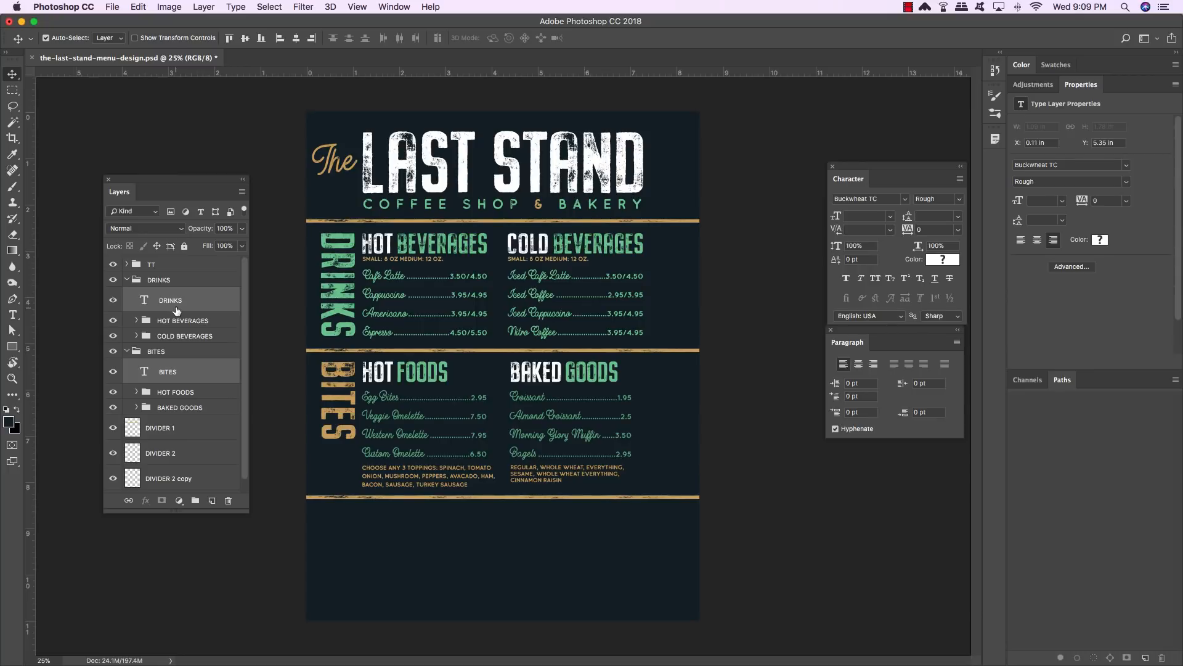
pyautogui.hotkey('shift', 'Left')
pyautogui.hotkey('shift', 'Left')
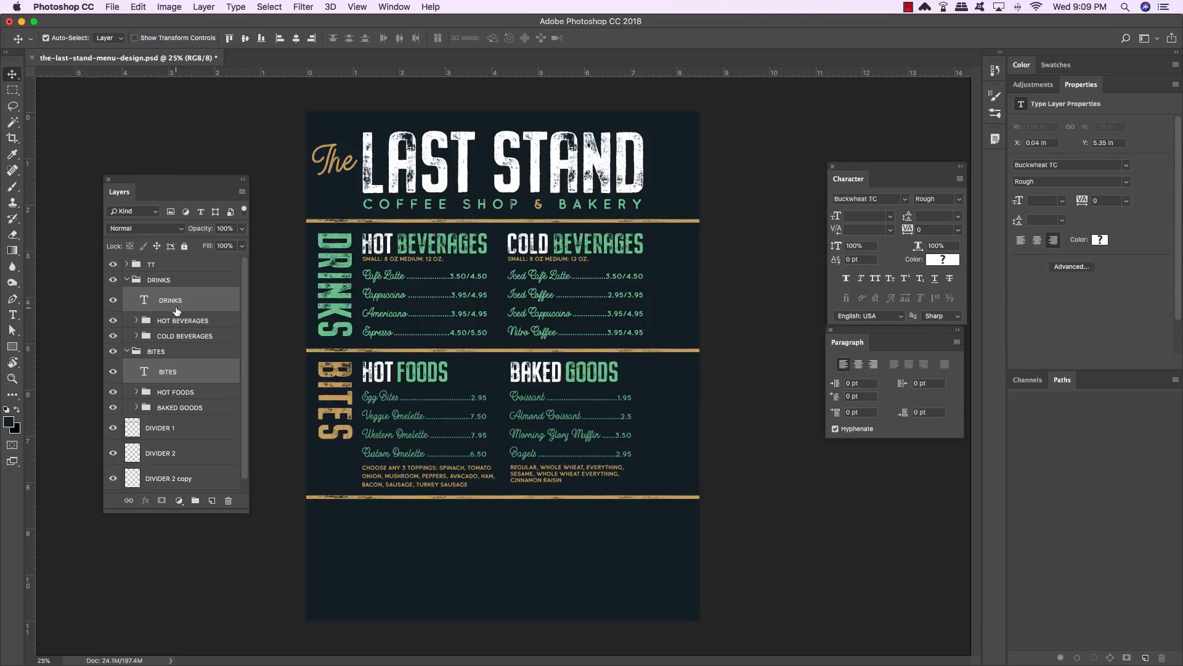
pyautogui.click(127, 280)
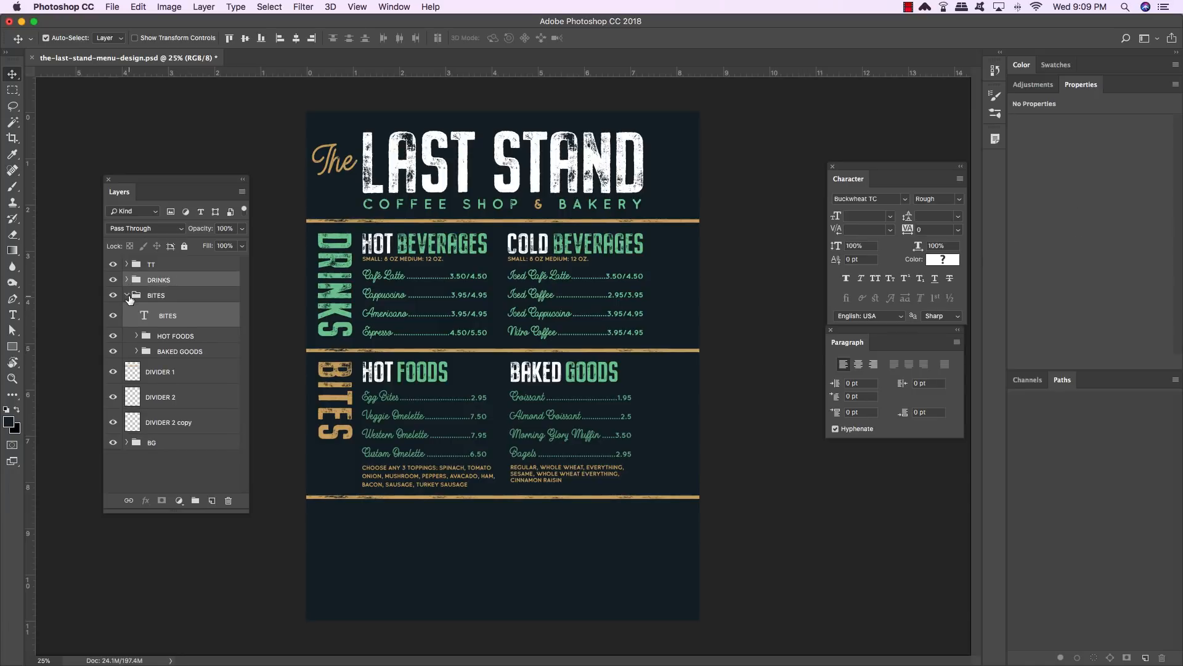
pyautogui.click(128, 296)
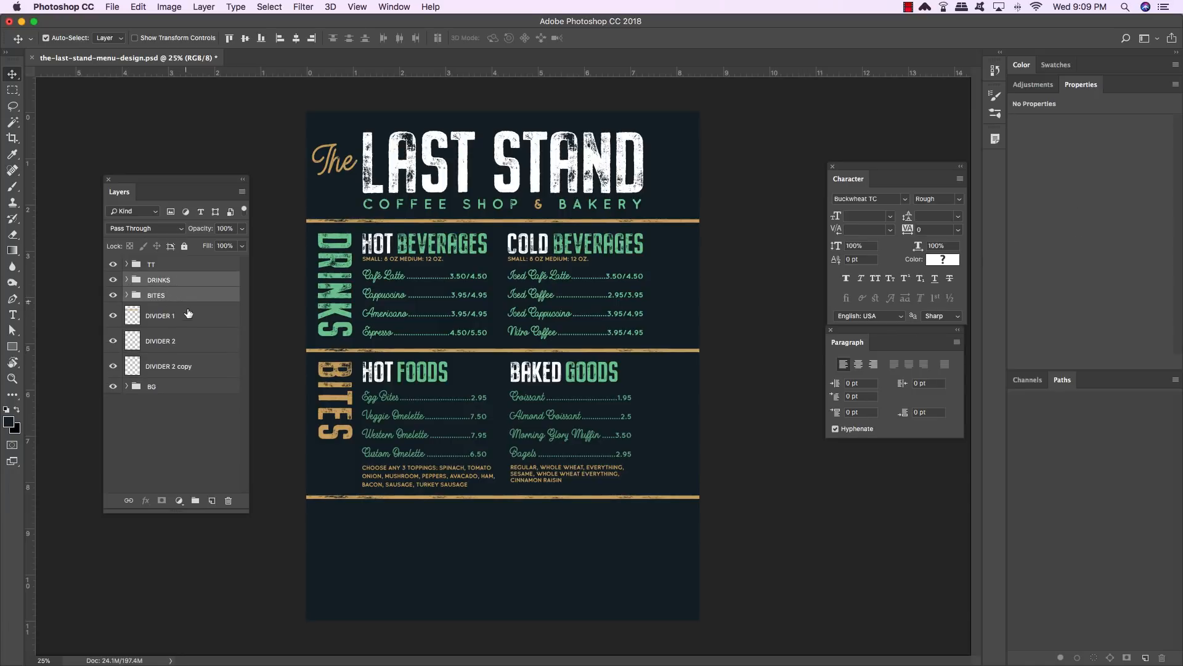
# - Rename the DIVIDER 2 copy layer to DIVIDER 3
pyautogui.doubleClick(170, 368)
pyautogui.moveTo(171, 366); pyautogui.dragTo(263, 366)
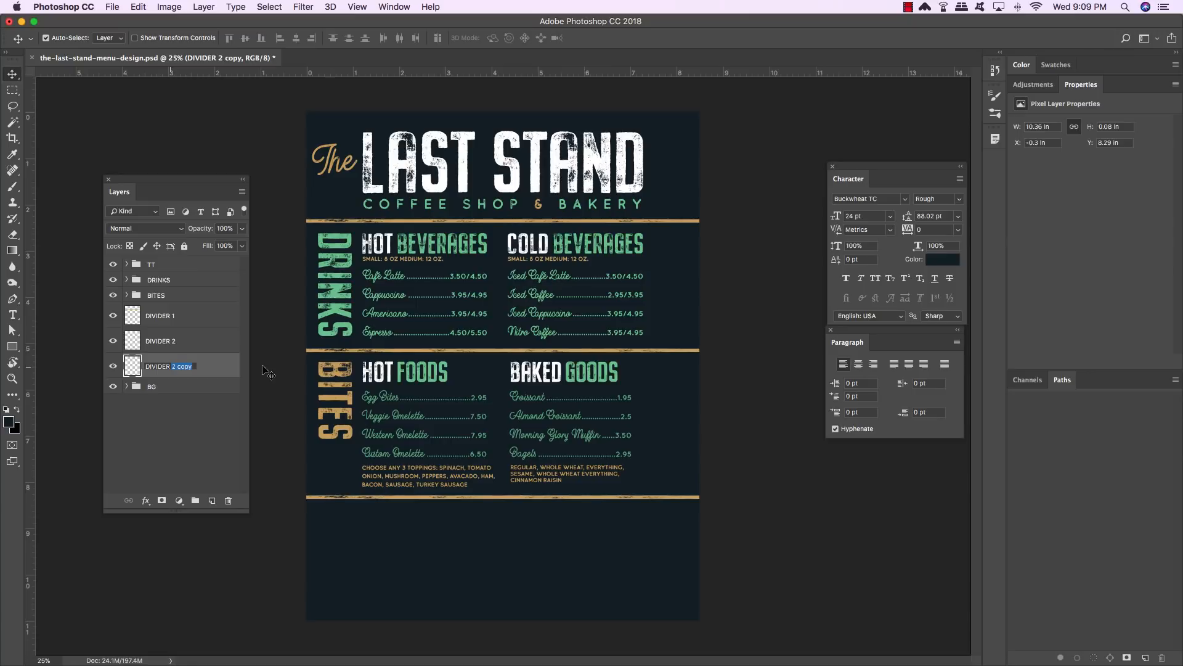
pyautogui.write('3')
pyautogui.press('Return')
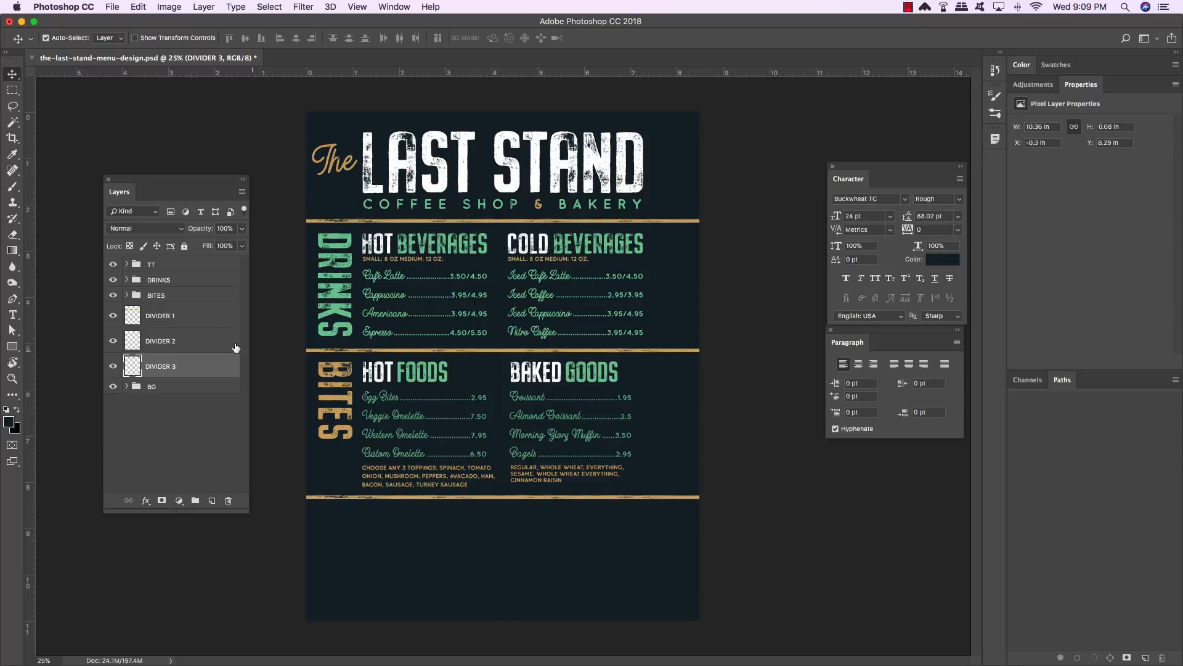
# - Group the three divider layers into a group named DIVIDERS
pyautogui.keyDown('shift'); pyautogui.click(207, 318); pyautogui.keyUp('shift')
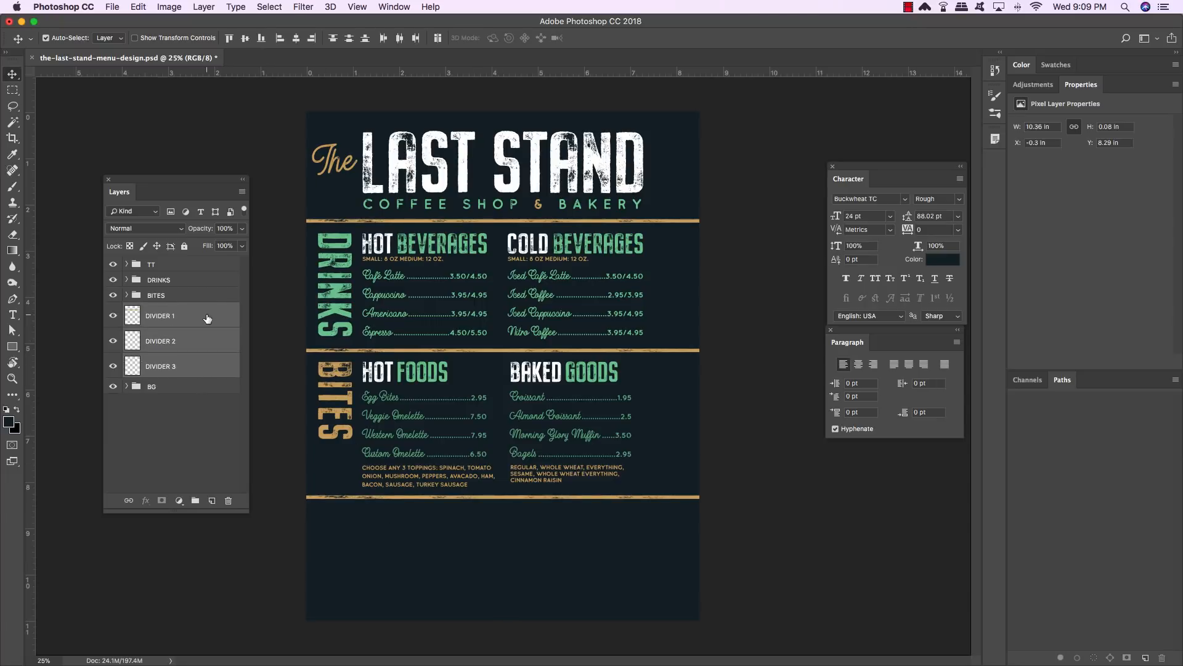
pyautogui.press('super+g')
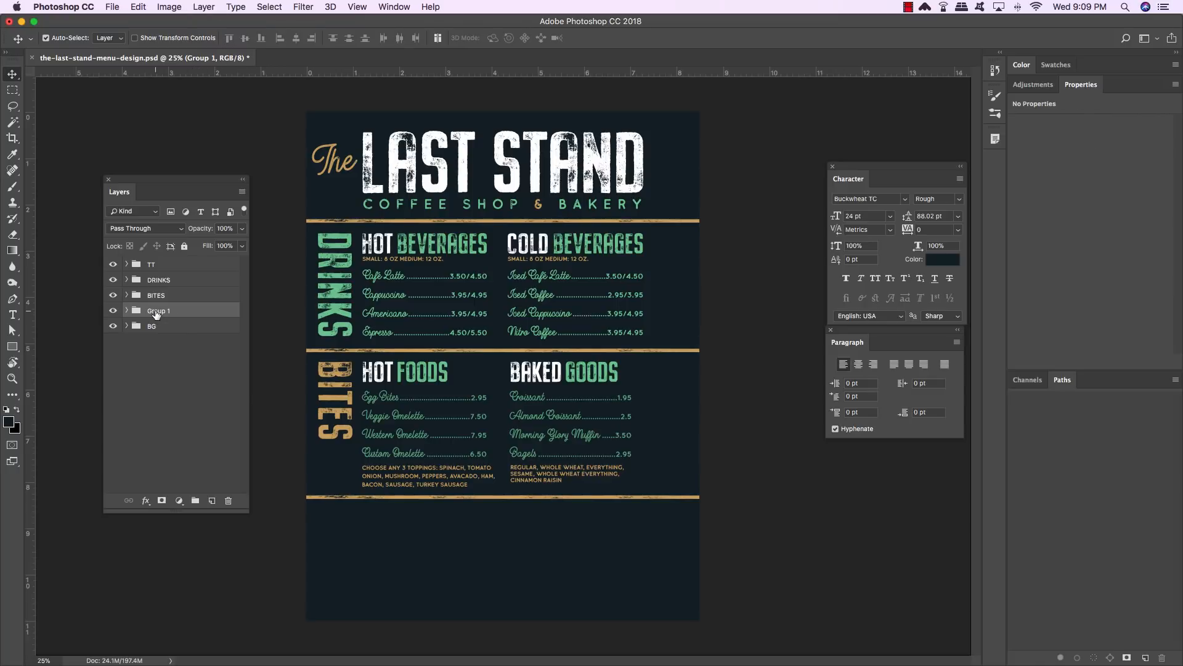
pyautogui.doubleClick(156, 311)
pyautogui.write('DIVIDERS')
pyautogui.press('Return')
# - Duplicate the BITES group and move the copy down below the bottom divider
pyautogui.click(193, 298)
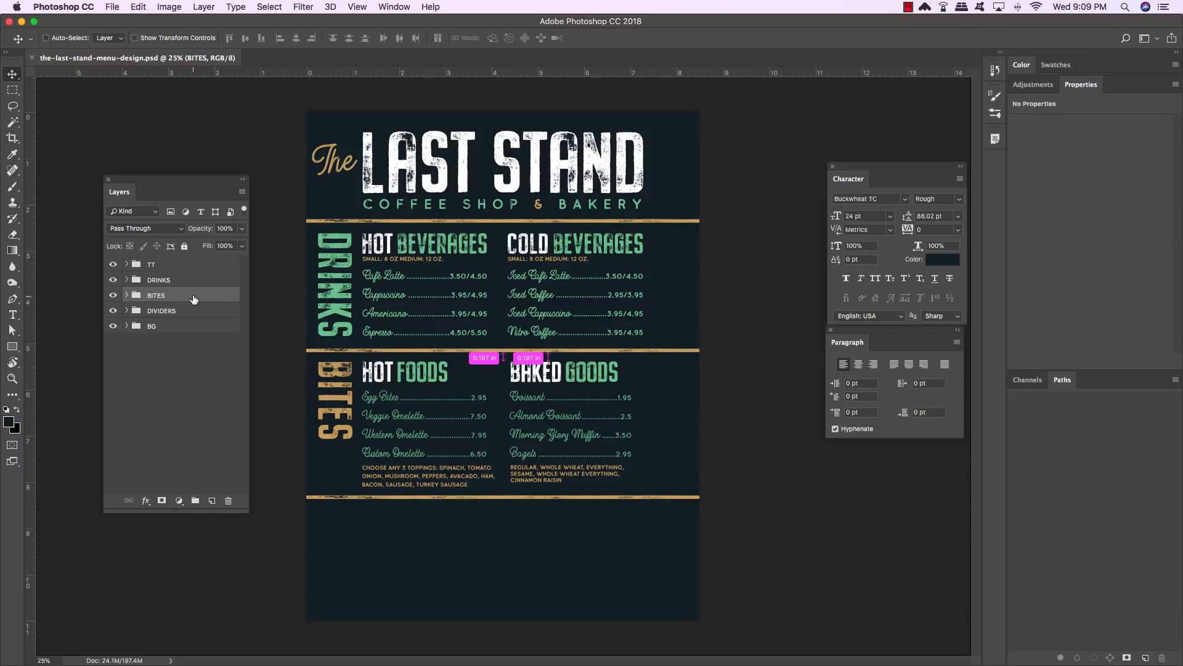
pyautogui.press('super+j')
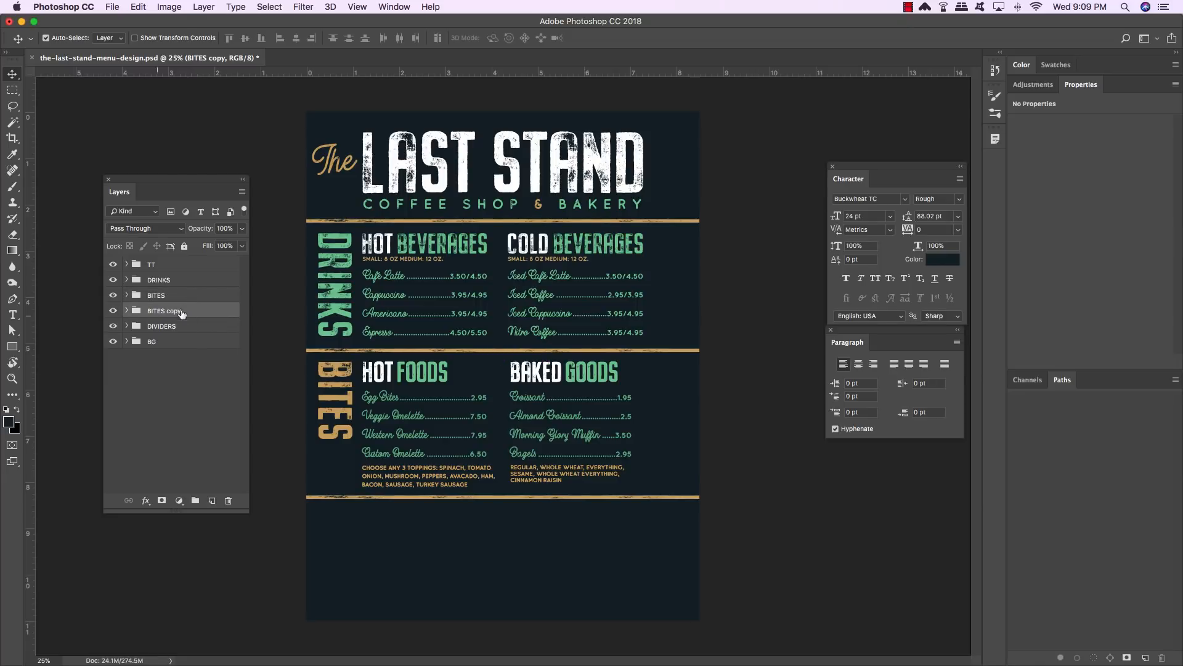
pyautogui.press('super+t')
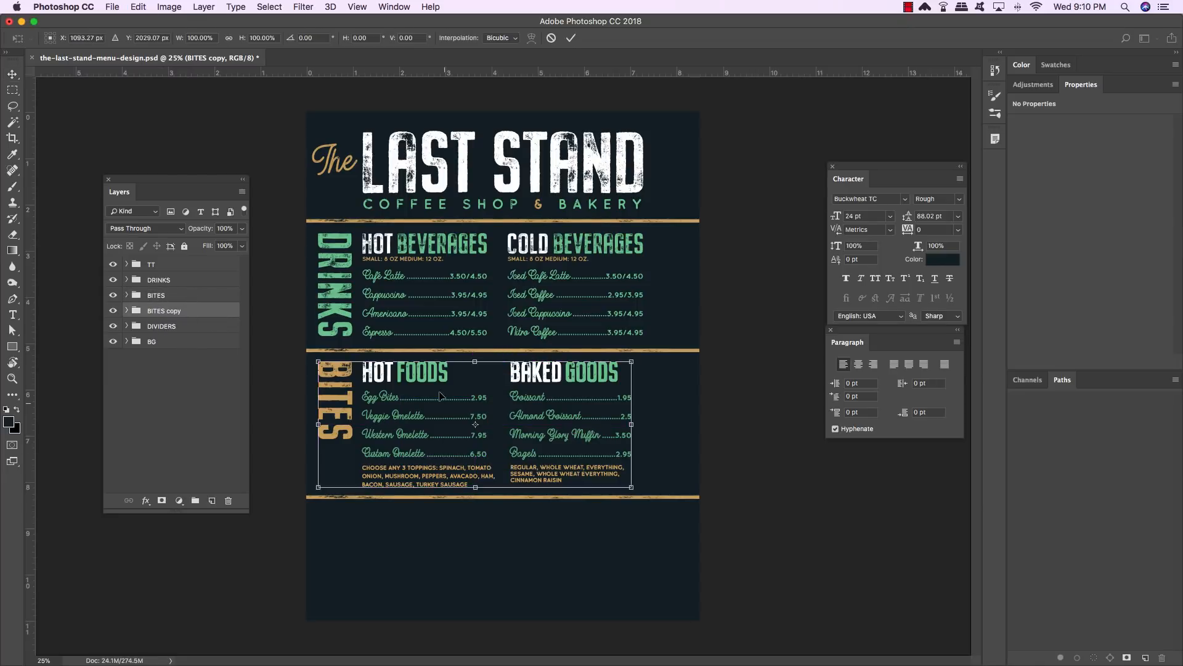
pyautogui.moveTo(435, 377); pyautogui.dragTo(447, 524)
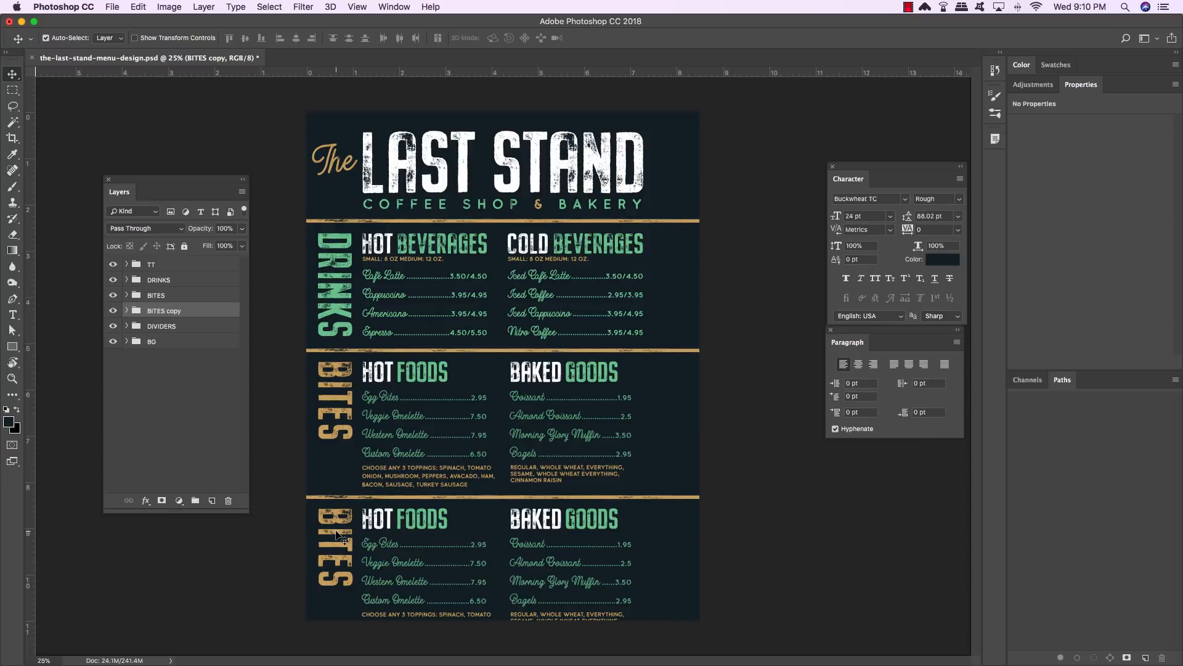
# - Rename the duplicated group to JUICES
pyautogui.doubleClick(163, 311)
pyautogui.write('JUICES')
pyautogui.press('Return')
# - Replace the vertical BITES label in the duplicated section with the word JUICES
pyautogui.press('t')
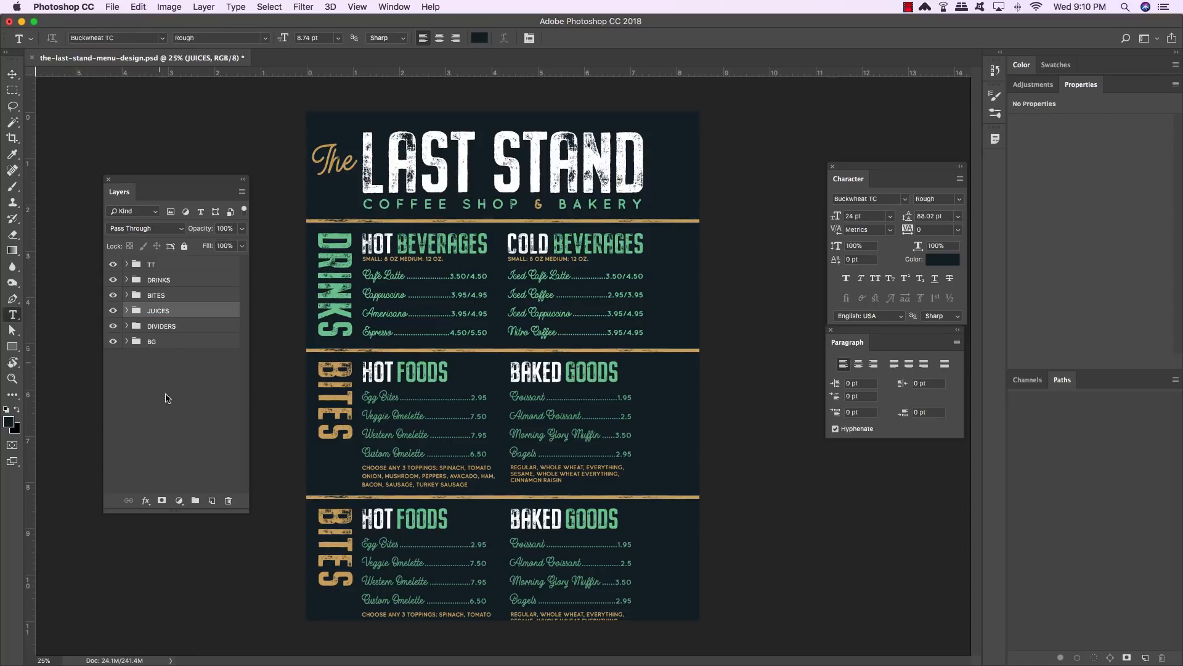
pyautogui.doubleClick(342, 533)
pyautogui.write('JUICES')
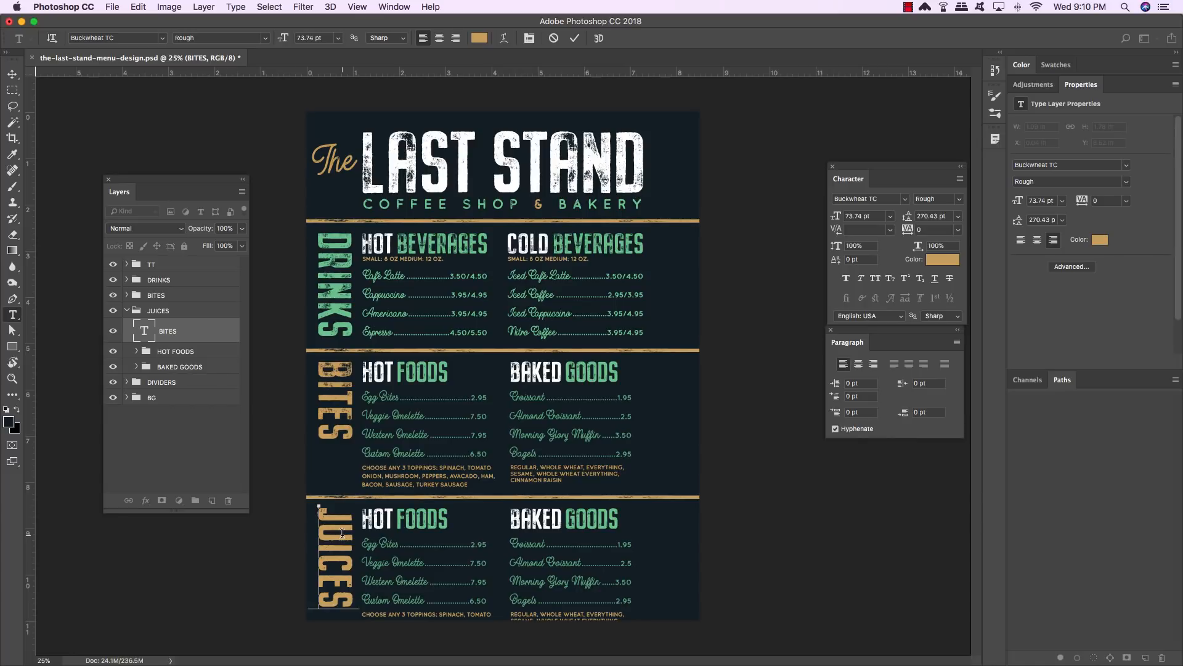
# - Recolor the JUICES label with the green sampled from the menu's headings and commit the text
pyautogui.doubleClick(342, 533)
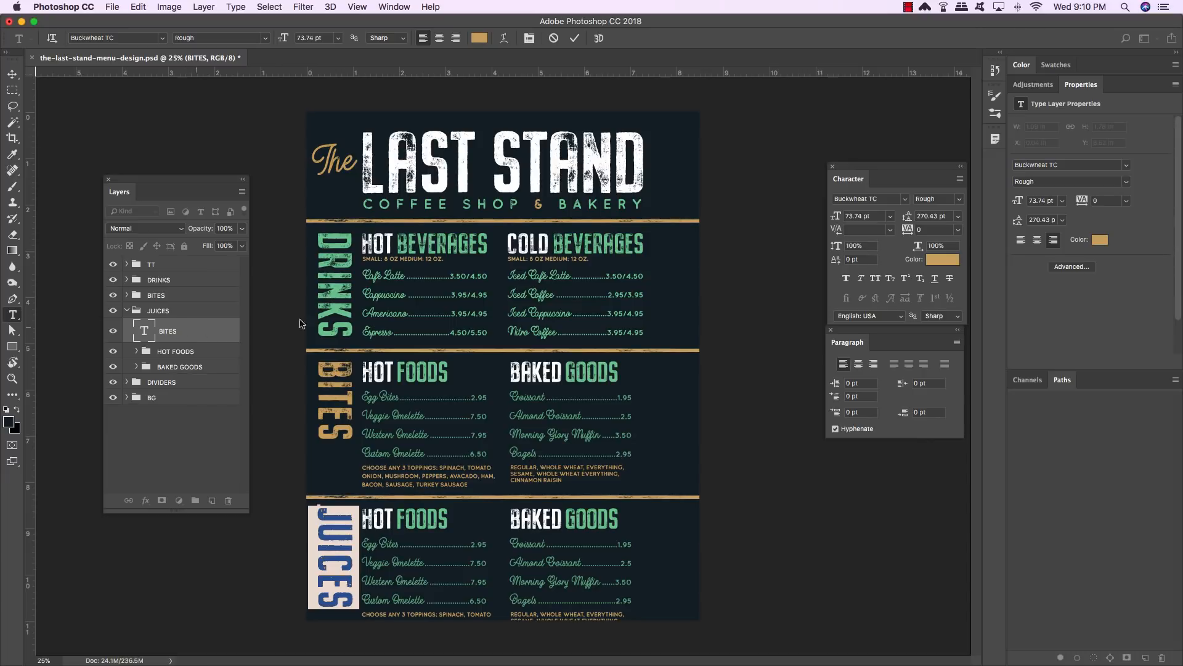
pyautogui.click(939, 260)
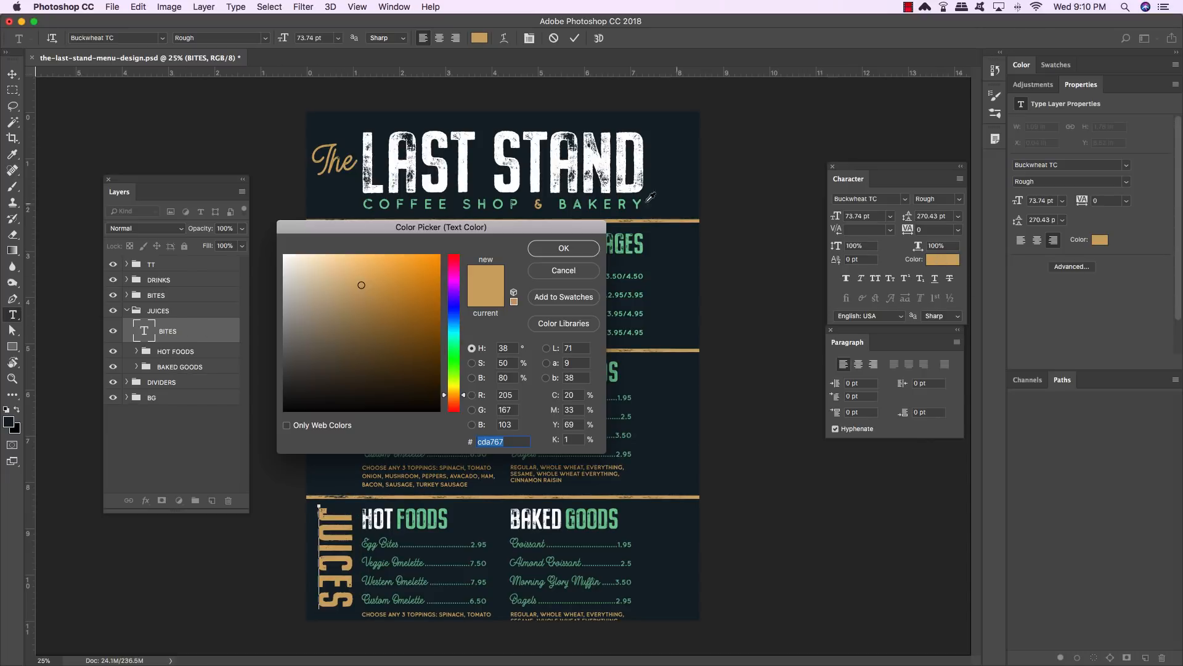
pyautogui.click(638, 239)
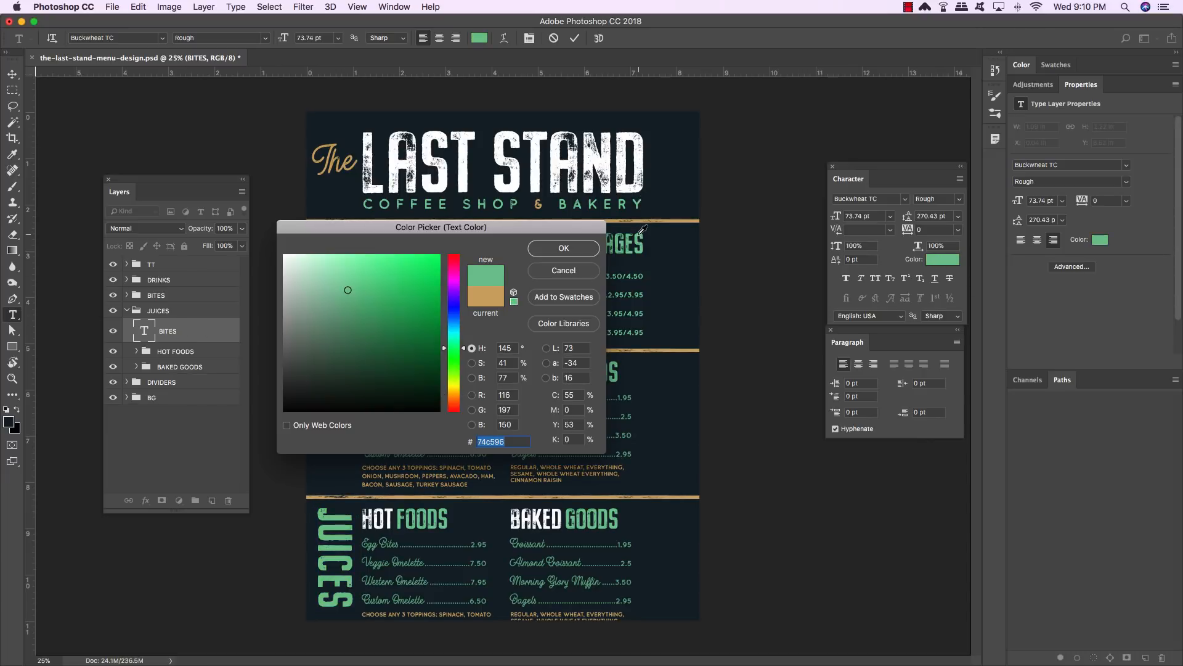
pyautogui.click(604, 507)
pyautogui.click(562, 251)
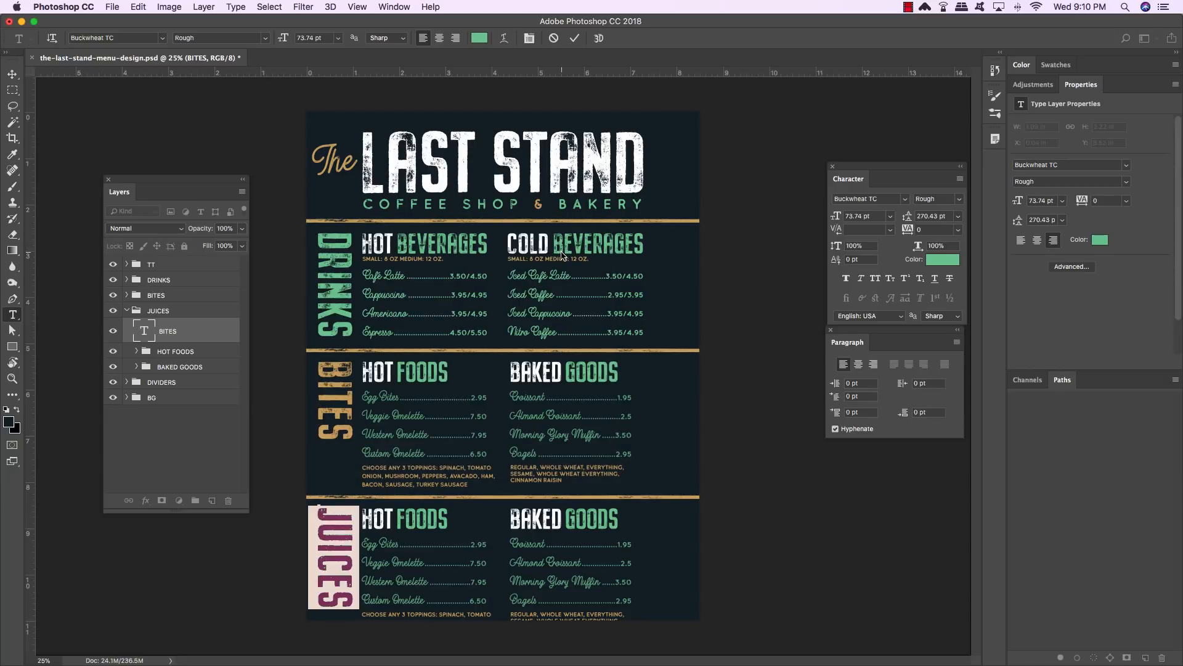
pyautogui.click(13, 74)
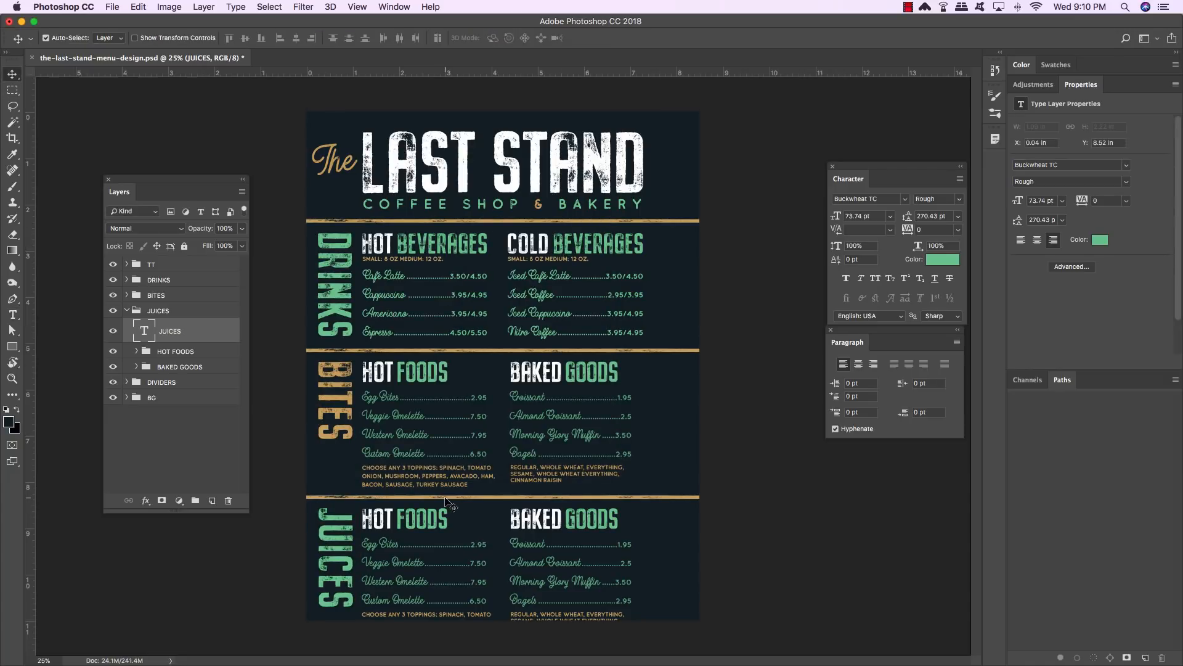
# - Hide the BAKED GOODS group inside JUICES and rename the HOT FOODS copy group to COLD PRESSED
pyautogui.press('t')
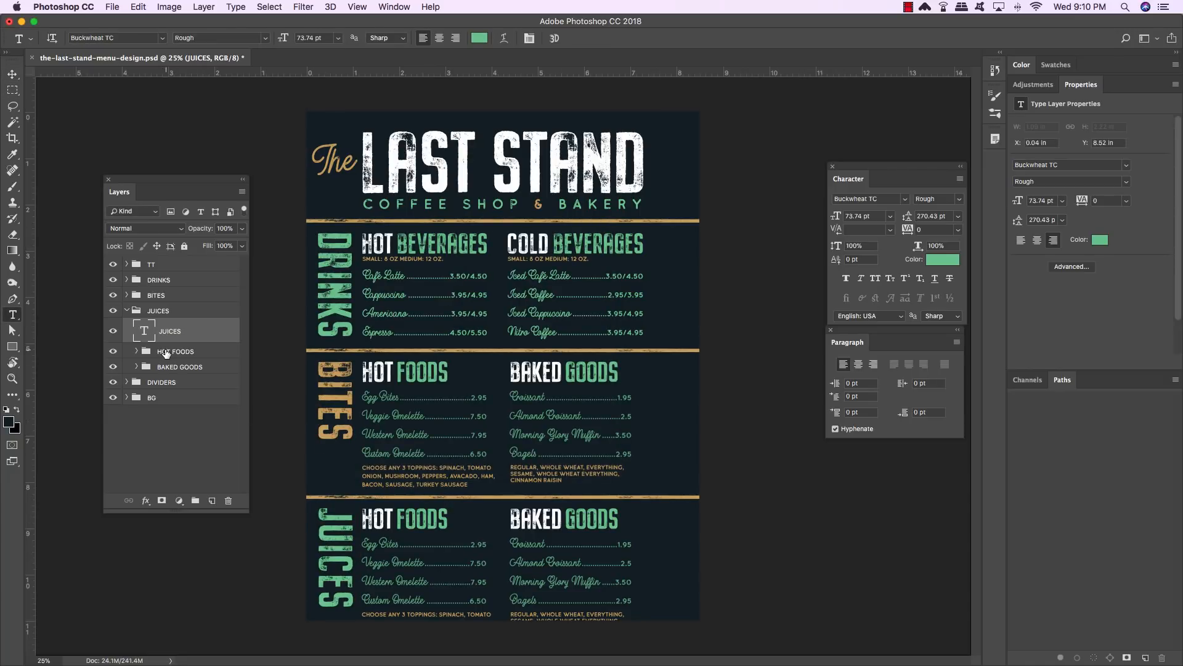
pyautogui.click(113, 366)
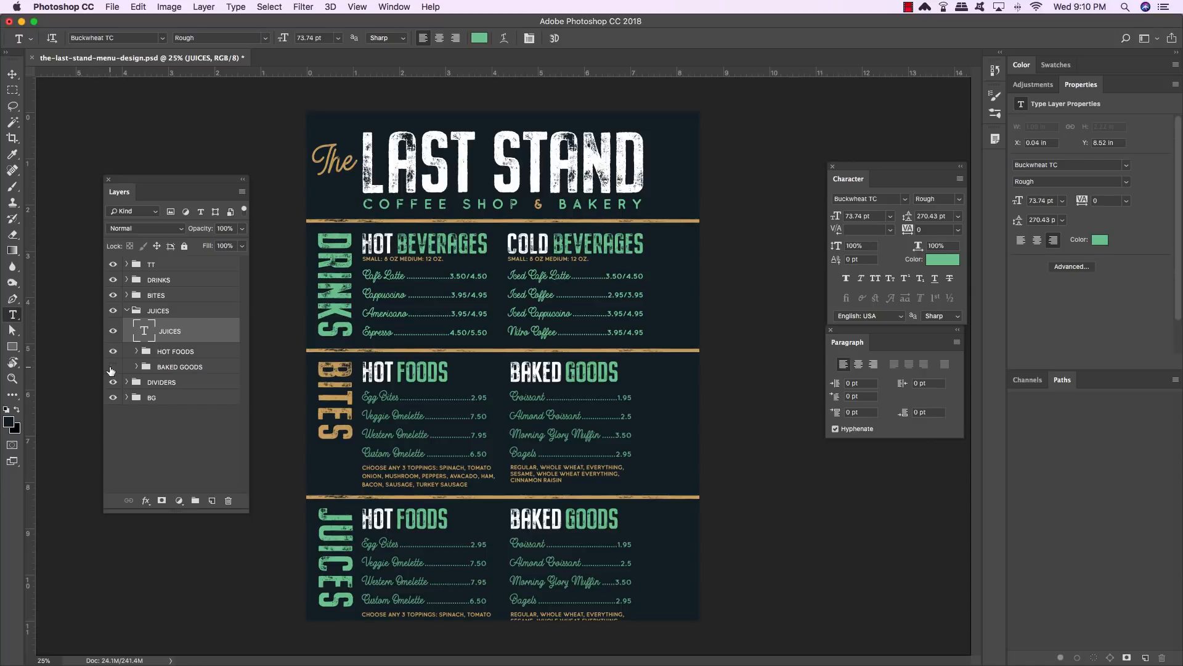
pyautogui.doubleClick(179, 352)
pyautogui.write('C')
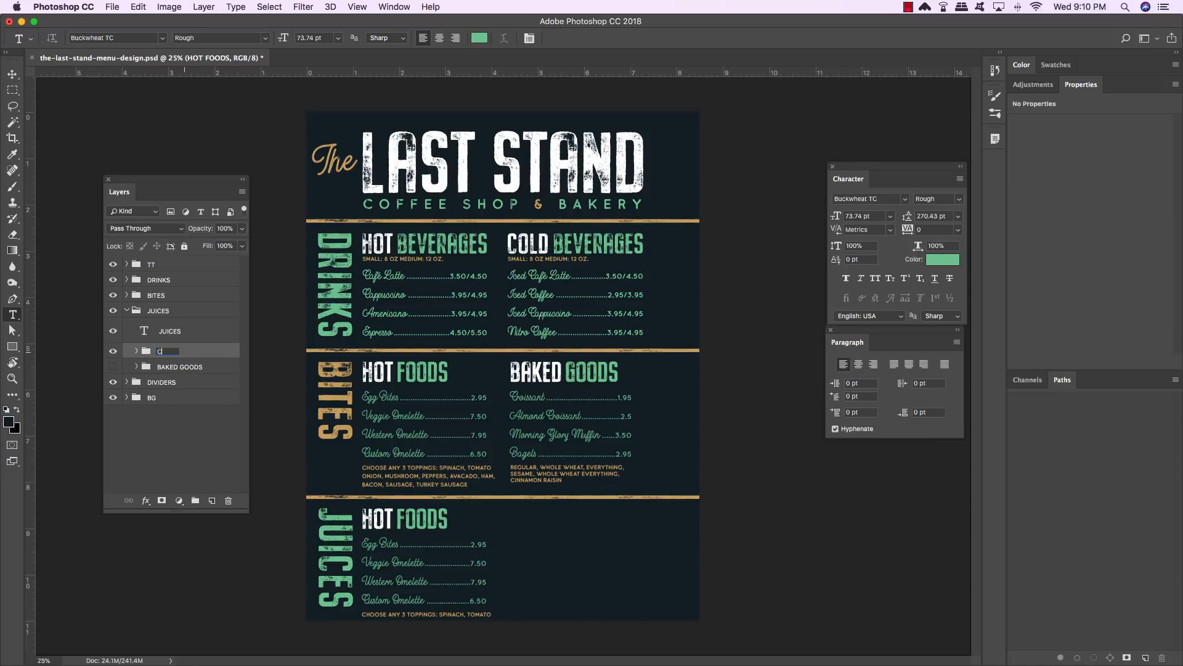
pyautogui.write('OLD PRESSED')
pyautogui.press('Return')
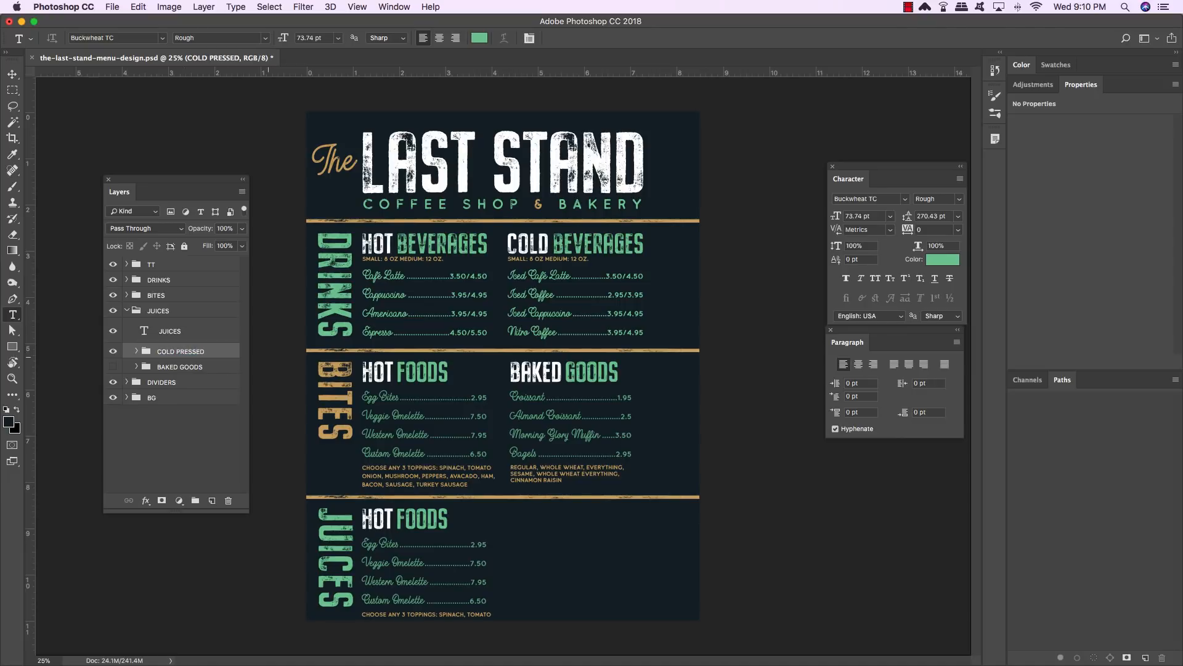
# - Change the JUICES section heading from HOT FOODS to COLD PRESSED
pyautogui.click(13, 75)
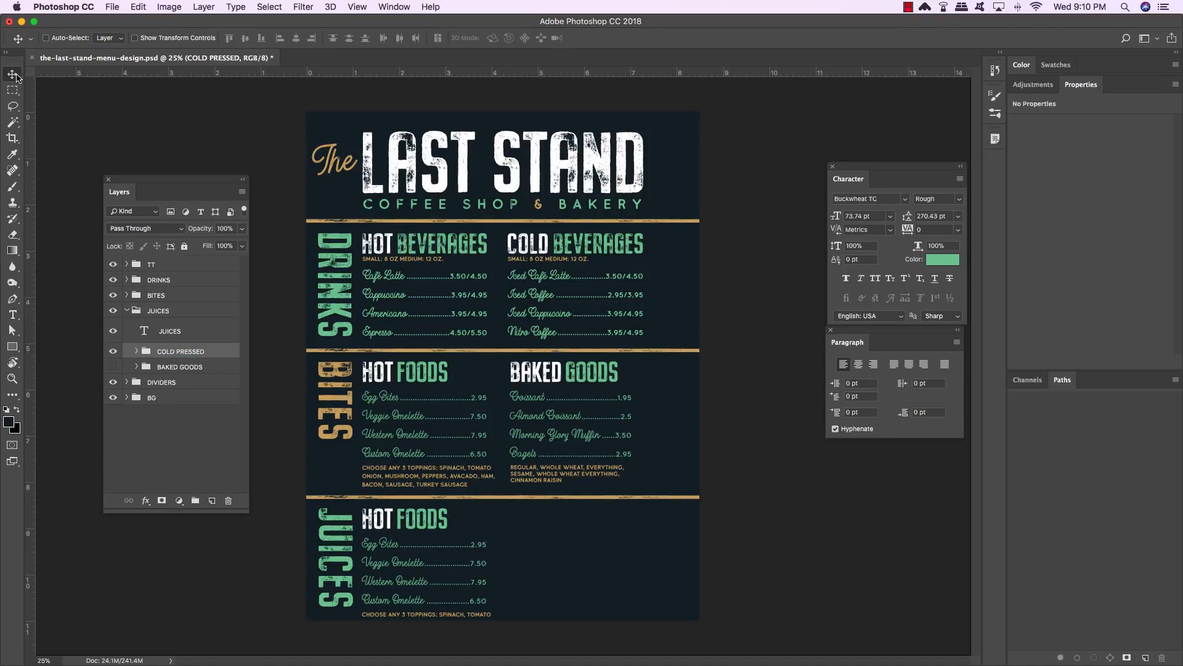
pyautogui.press('super+plus')
pyautogui.press('super+plus')
pyautogui.moveTo(471, 510); pyautogui.dragTo(624, 227)
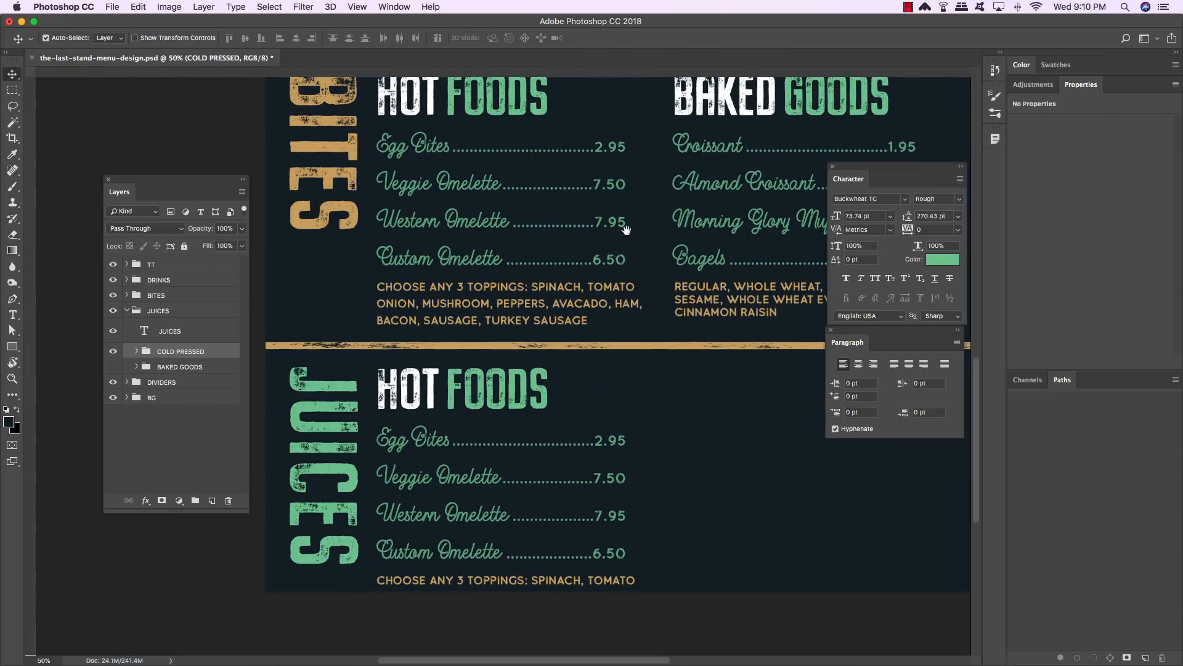
pyautogui.moveTo(595, 455); pyautogui.dragTo(596, 393)
pyautogui.press('t')
pyautogui.doubleClick(374, 323)
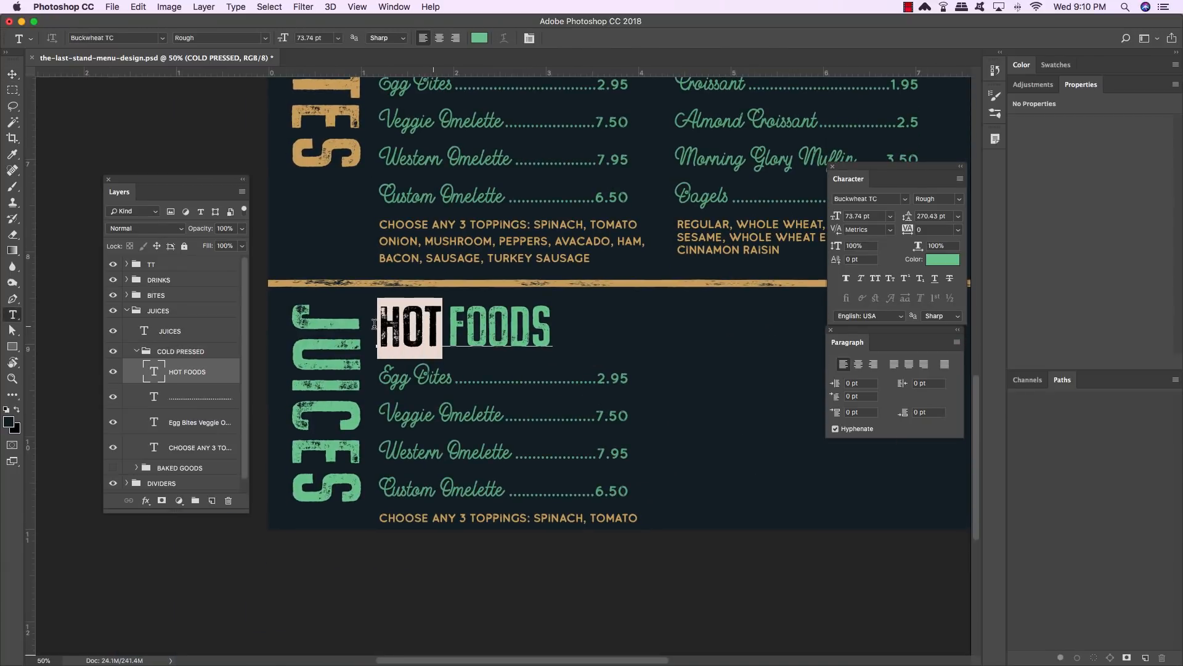
pyautogui.write('COLD')
pyautogui.press('Right')
pyautogui.press('Right')
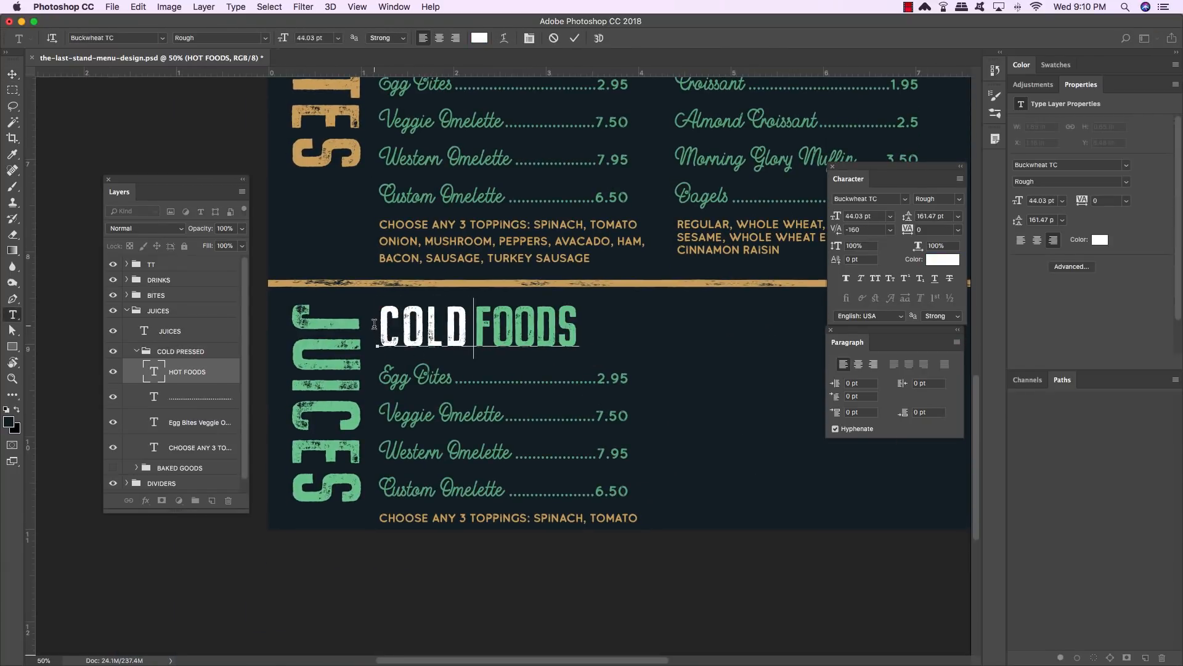
pyautogui.press('BackSpace')
pyautogui.write('PRESSED')
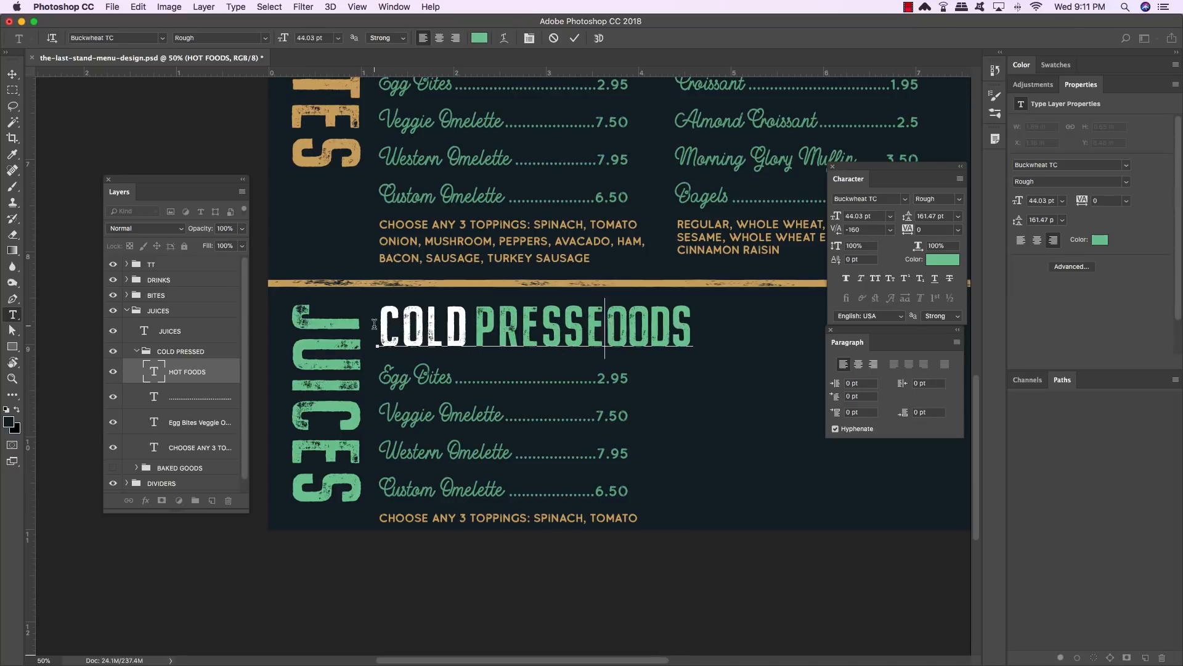
pyautogui.press('Delete')
pyautogui.press('Delete')
pyautogui.press('Delete')
pyautogui.press('Delete')
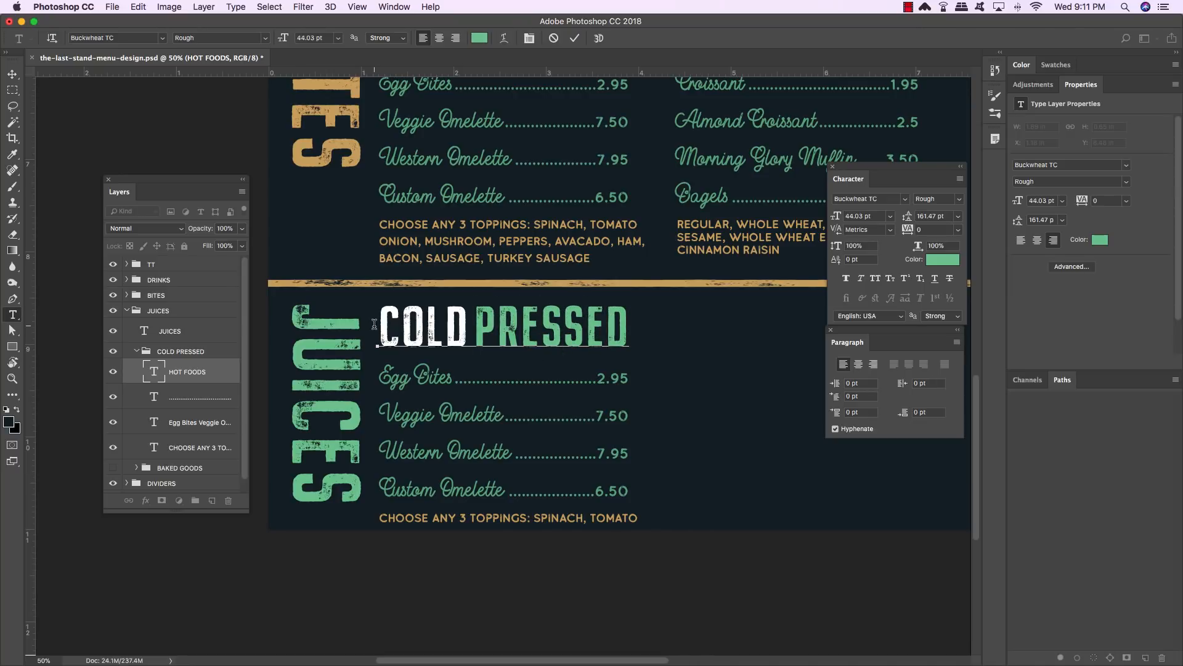
# - Tighten the letter kerning in the COLD PRESSED heading and commit the edit
pyautogui.press('Left')
pyautogui.press('Left')
pyautogui.press('Left')
pyautogui.hotkey('alt', 'Left')
pyautogui.hotkey('alt', 'Left')
pyautogui.press('Left')
pyautogui.hotkey('alt', 'Left')
pyautogui.hotkey('alt', 'Left')
pyautogui.press('Left')
pyautogui.hotkey('alt', 'Left')
pyautogui.hotkey('alt', 'Left')
pyautogui.press('Left')
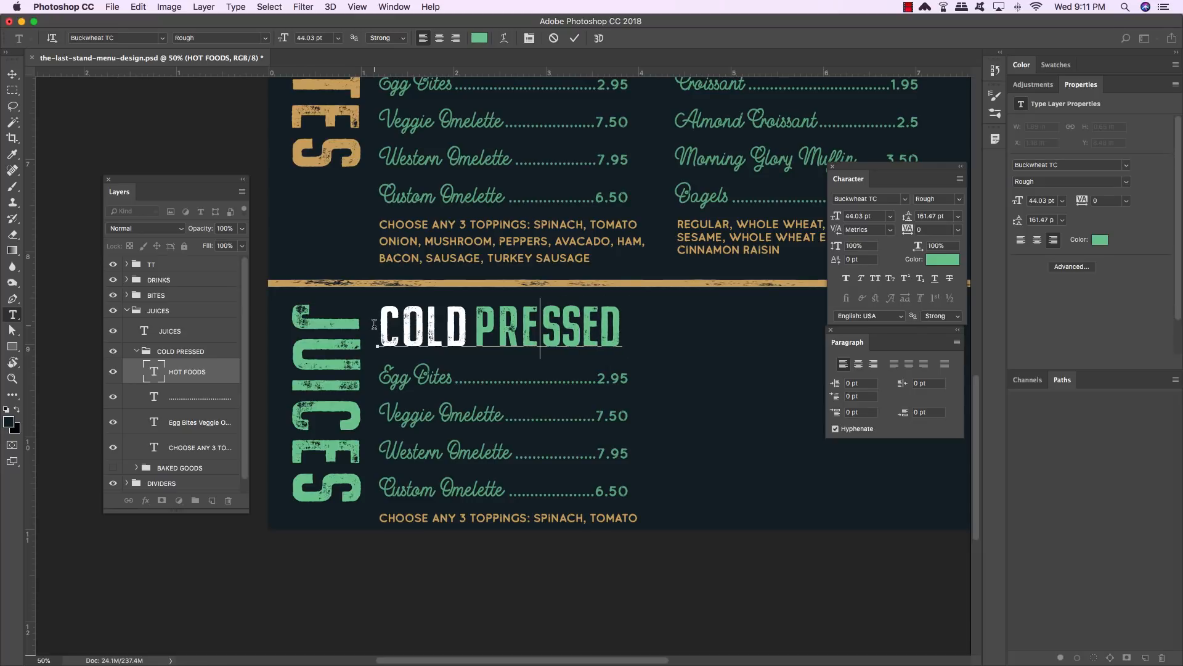
pyautogui.hotkey('alt', 'Left')
pyautogui.hotkey('alt', 'Left')
pyautogui.press('Left')
pyautogui.hotkey('alt', 'Left')
pyautogui.hotkey('alt', 'Left')
pyautogui.press('Left')
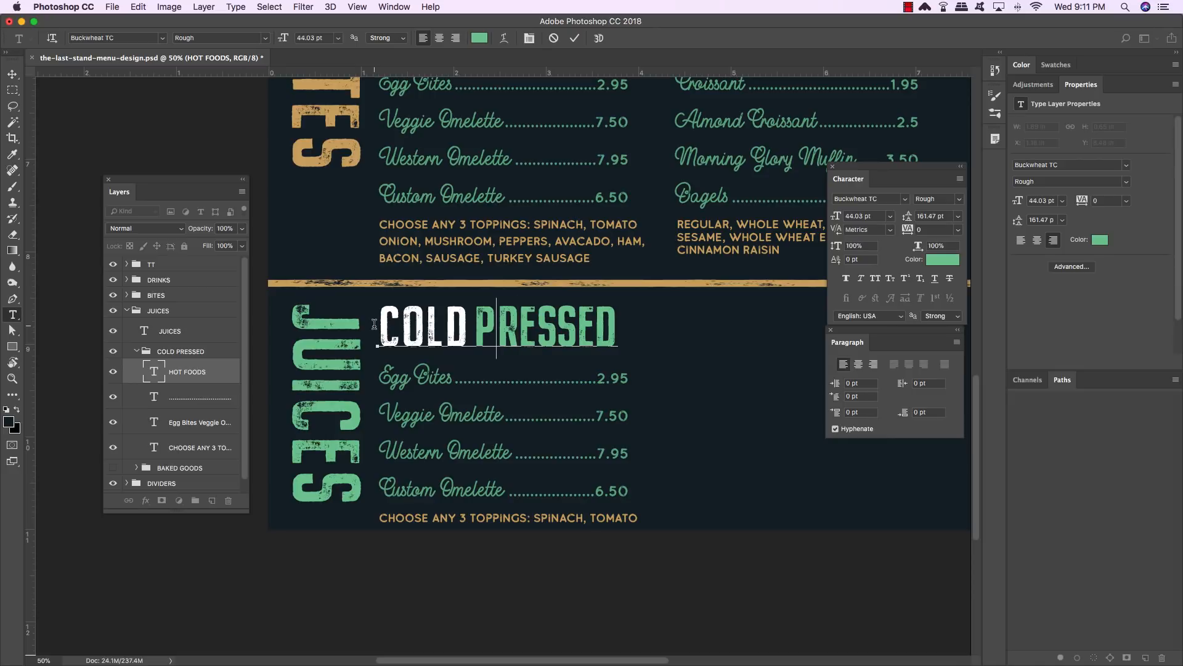
pyautogui.hotkey('alt', 'Left')
pyautogui.hotkey('alt', 'Left')
pyautogui.press('Left')
pyautogui.press('Left')
pyautogui.press('Left')
pyautogui.hotkey('alt', 'Left')
pyautogui.hotkey('alt', 'Left')
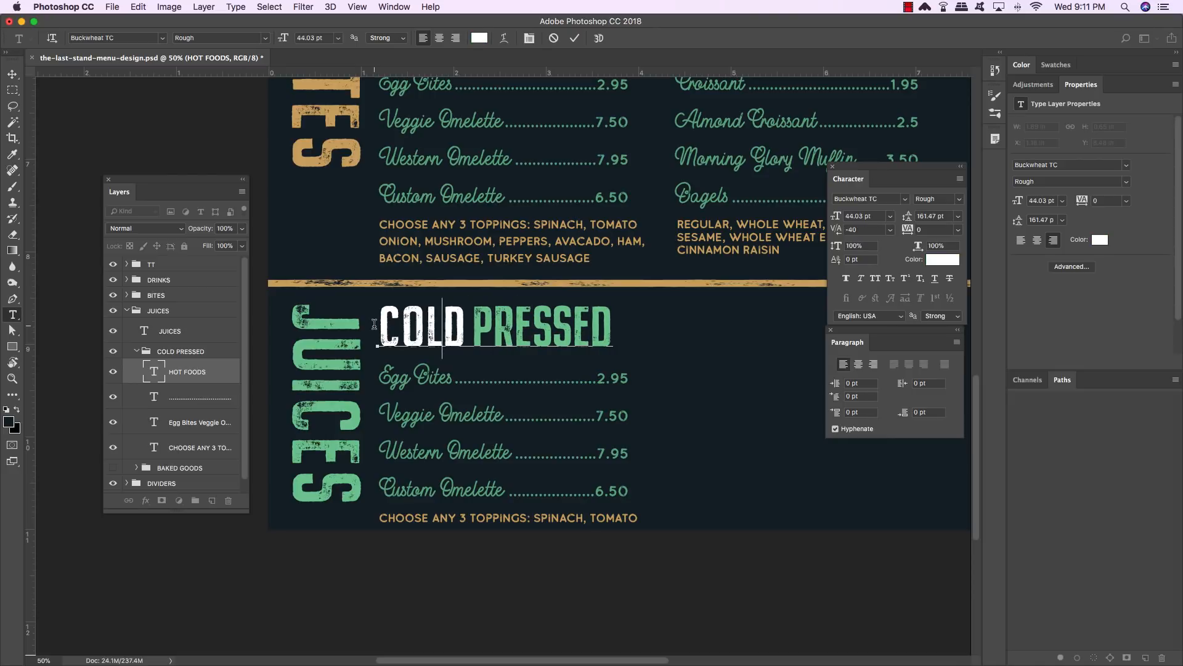
pyautogui.press('Left')
pyautogui.hotkey('alt', 'Left')
pyautogui.hotkey('alt', 'Left')
pyautogui.press('Left')
pyautogui.hotkey('alt', 'Left')
pyautogui.hotkey('alt', 'Left')
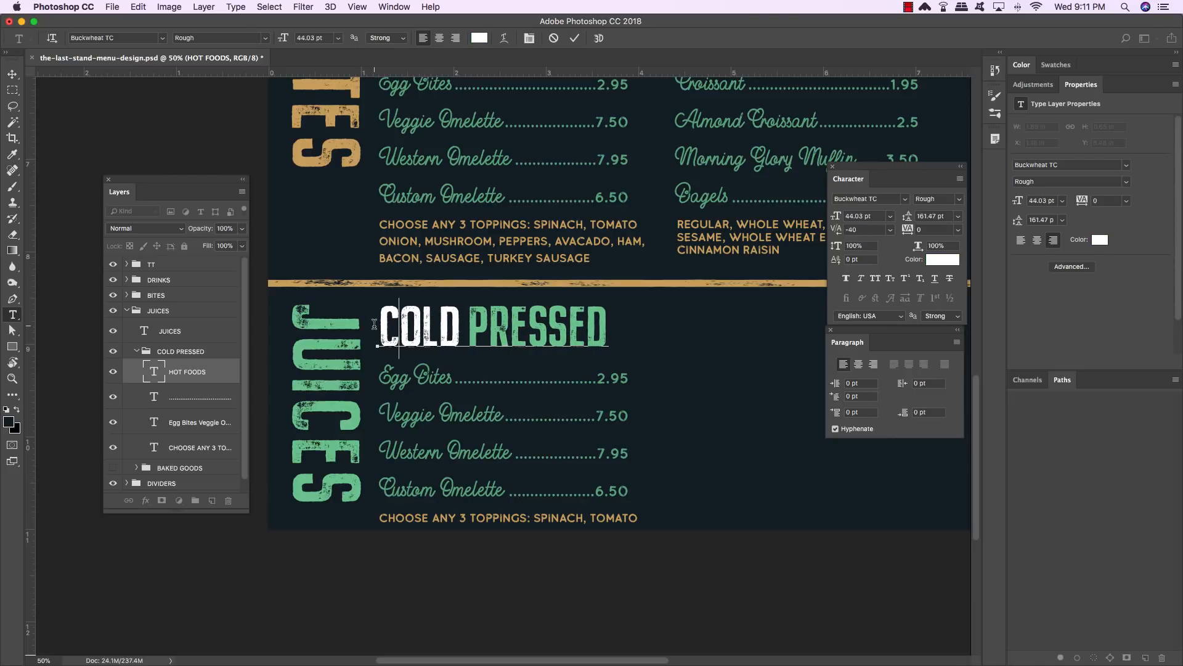
pyautogui.click(13, 74)
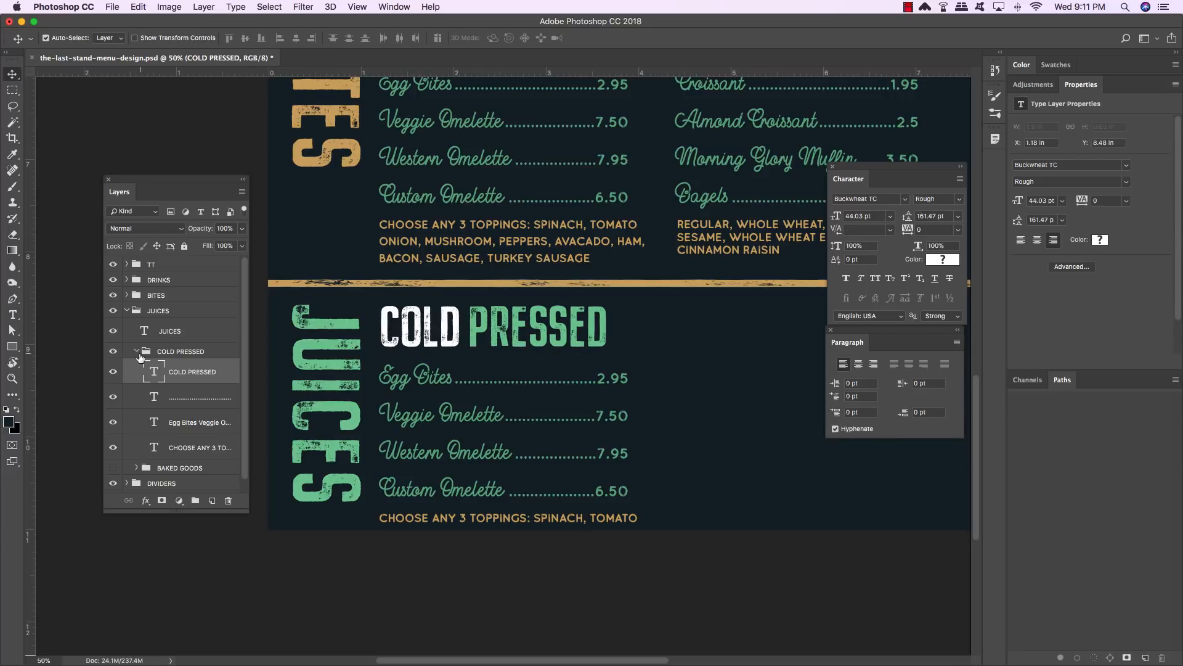
# - Hide the dotted price-leader layer and delete the toppings note text layer in COLD PRESSED
pyautogui.click(215, 398)
pyautogui.click(112, 399)
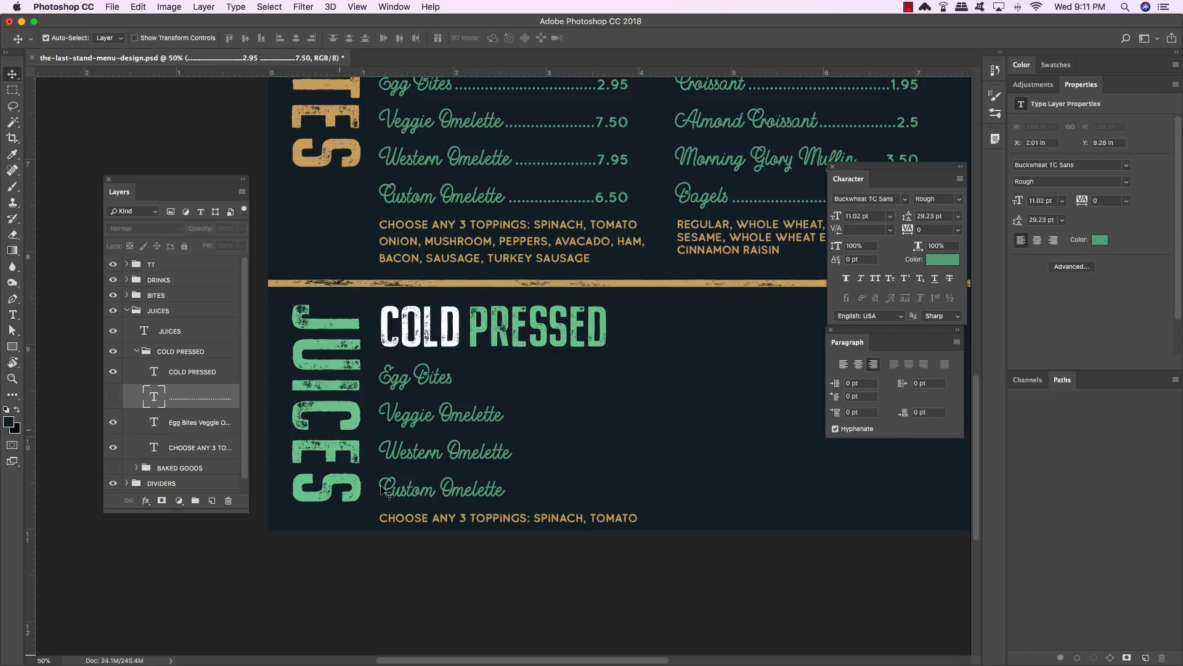
pyautogui.click(177, 448)
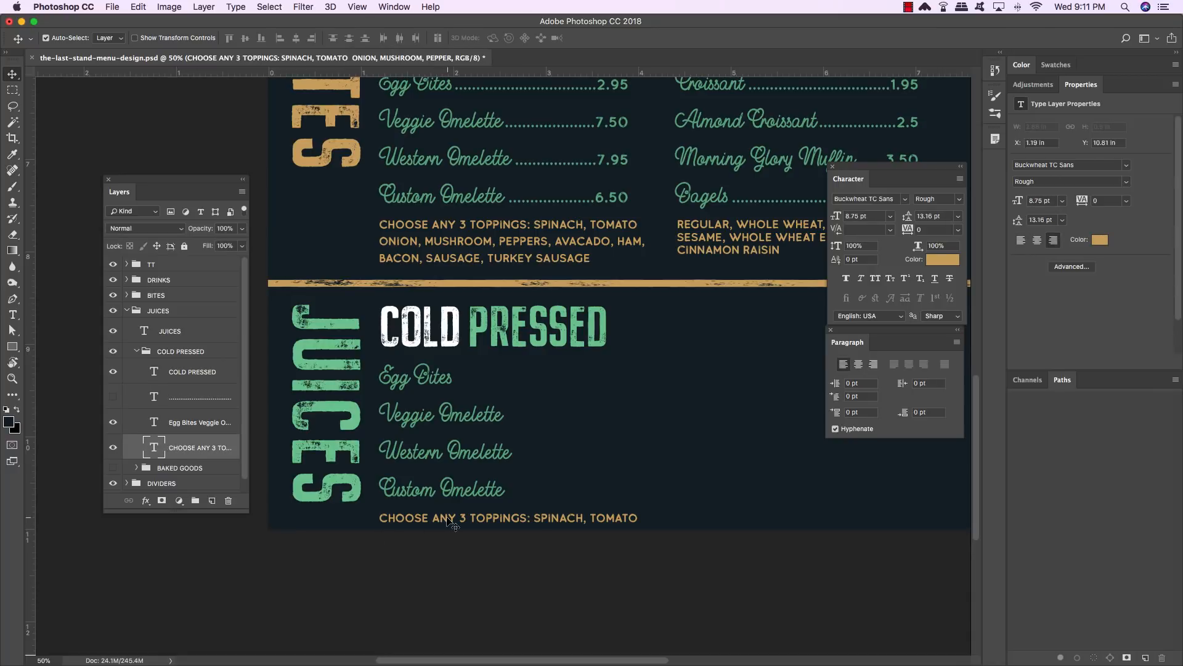
pyautogui.press('Delete')
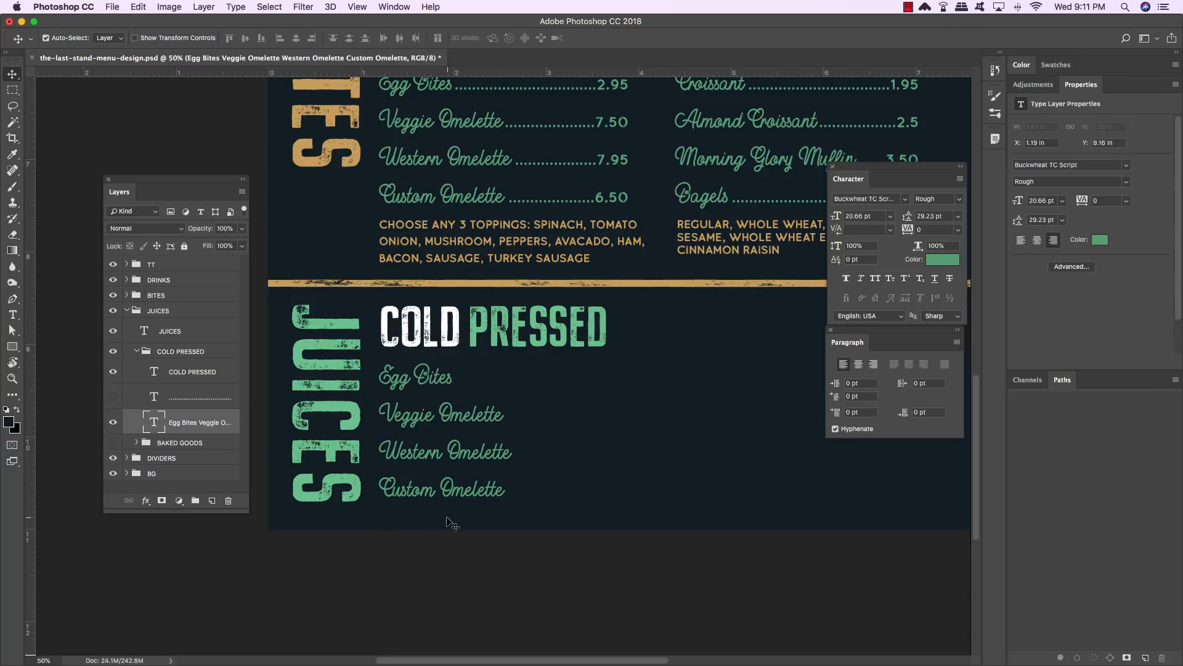
# - Replace the four item names with two lines: Orange Juice and Green Juice
pyautogui.press('t')
pyautogui.click(472, 492)
pyautogui.moveTo(517, 491); pyautogui.dragTo(346, 377)
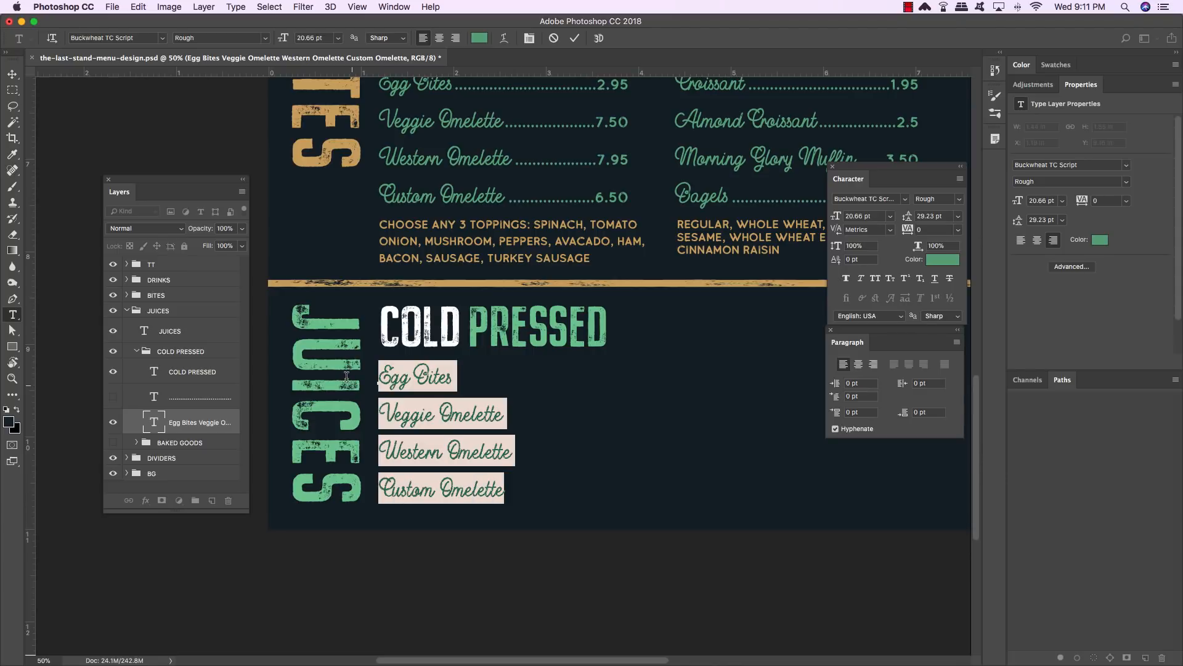
pyautogui.write('O')
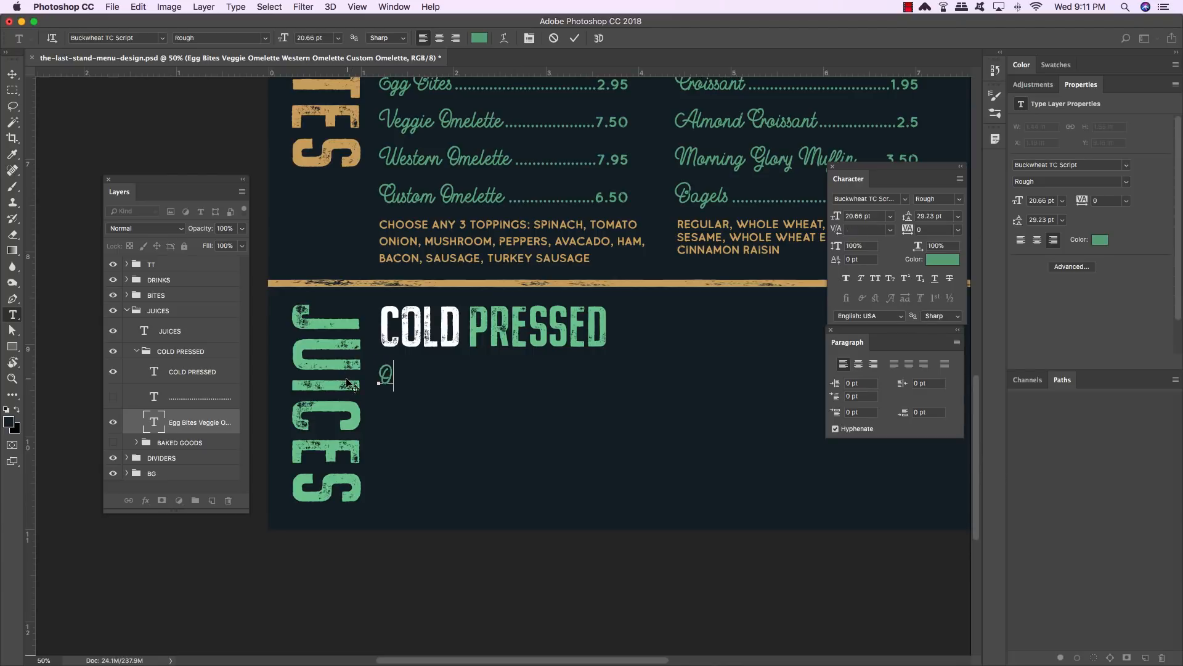
pyautogui.write('range Juice')
pyautogui.press('Return')
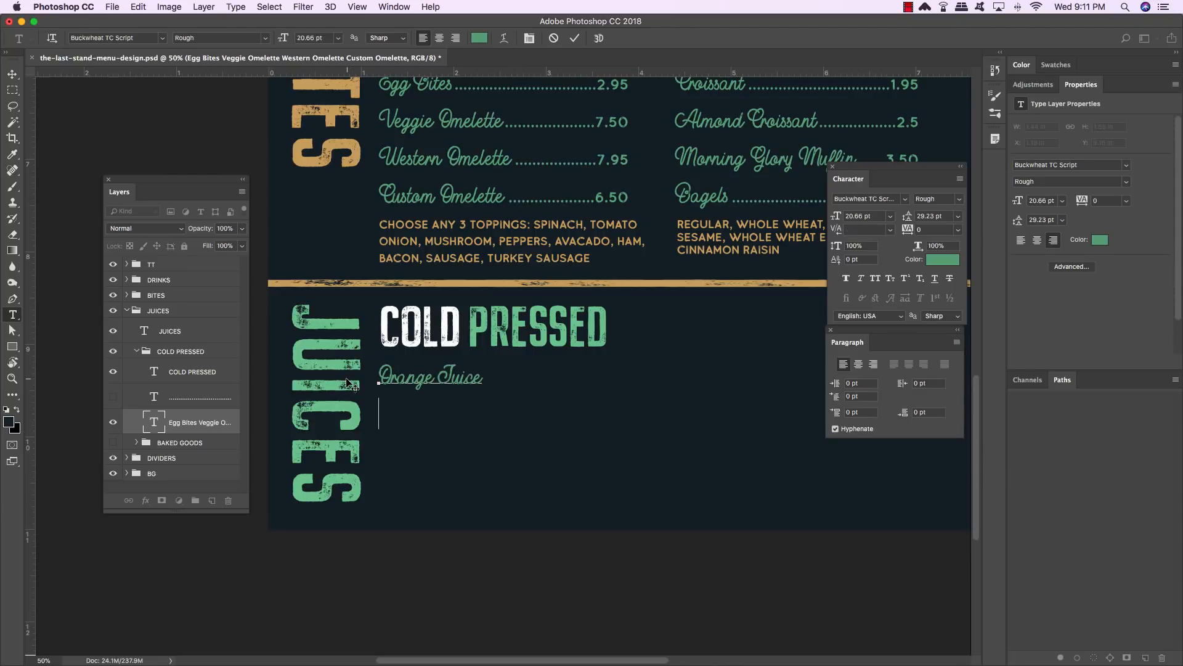
pyautogui.write('Green T')
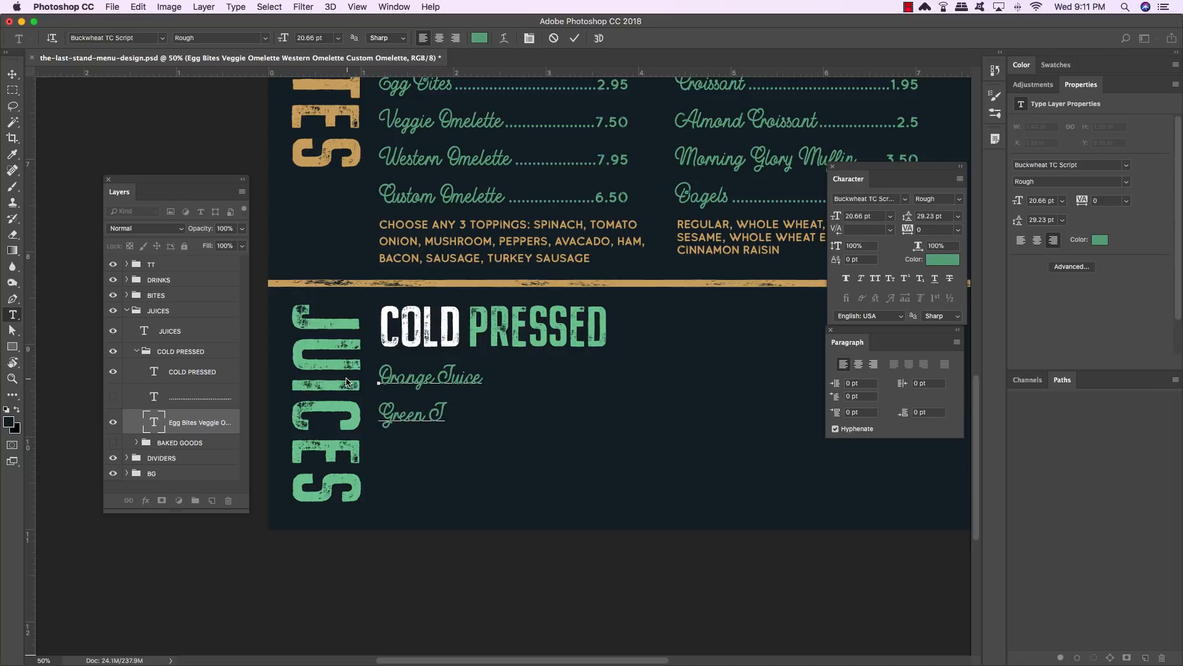
pyautogui.write('uice')
# - Show the price-leader layer again and delete its last three lines
pyautogui.click(12, 74)
pyautogui.click(113, 397)
pyautogui.click(209, 400)
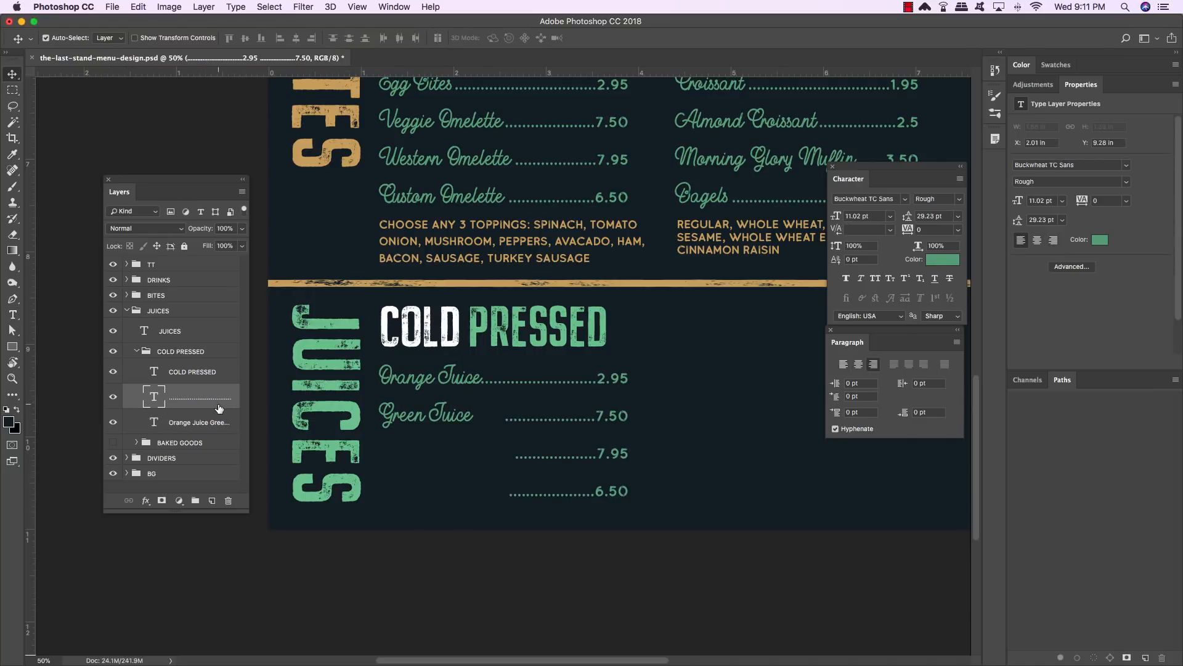
pyautogui.press('t')
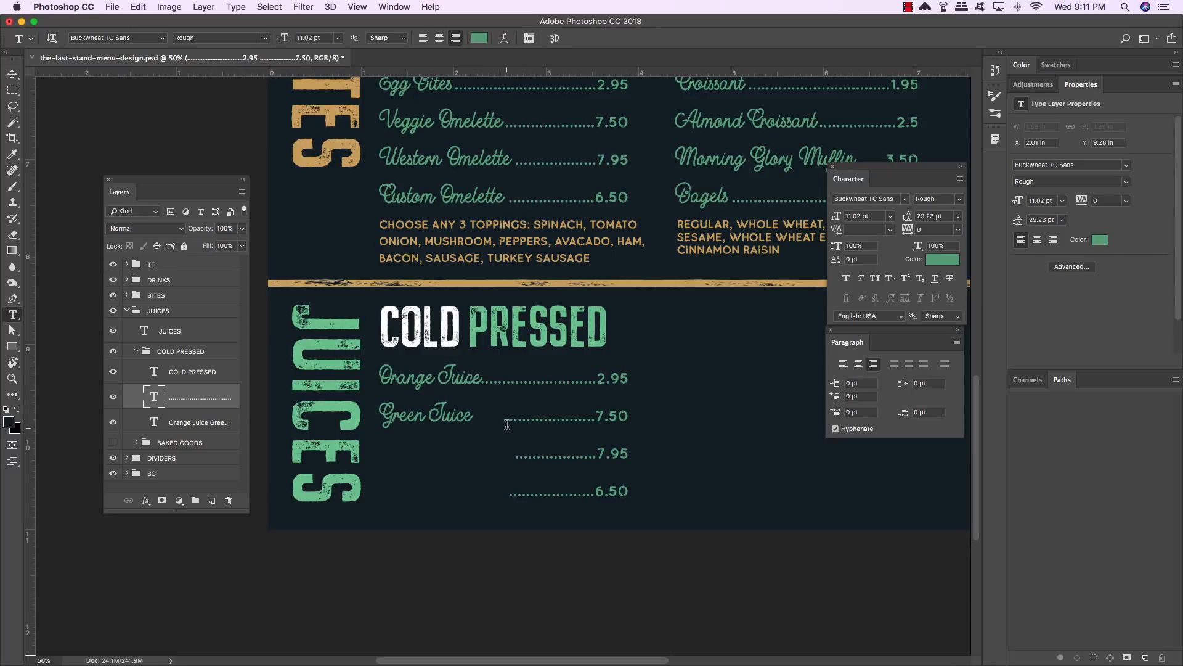
pyautogui.moveTo(507, 424); pyautogui.dragTo(641, 505)
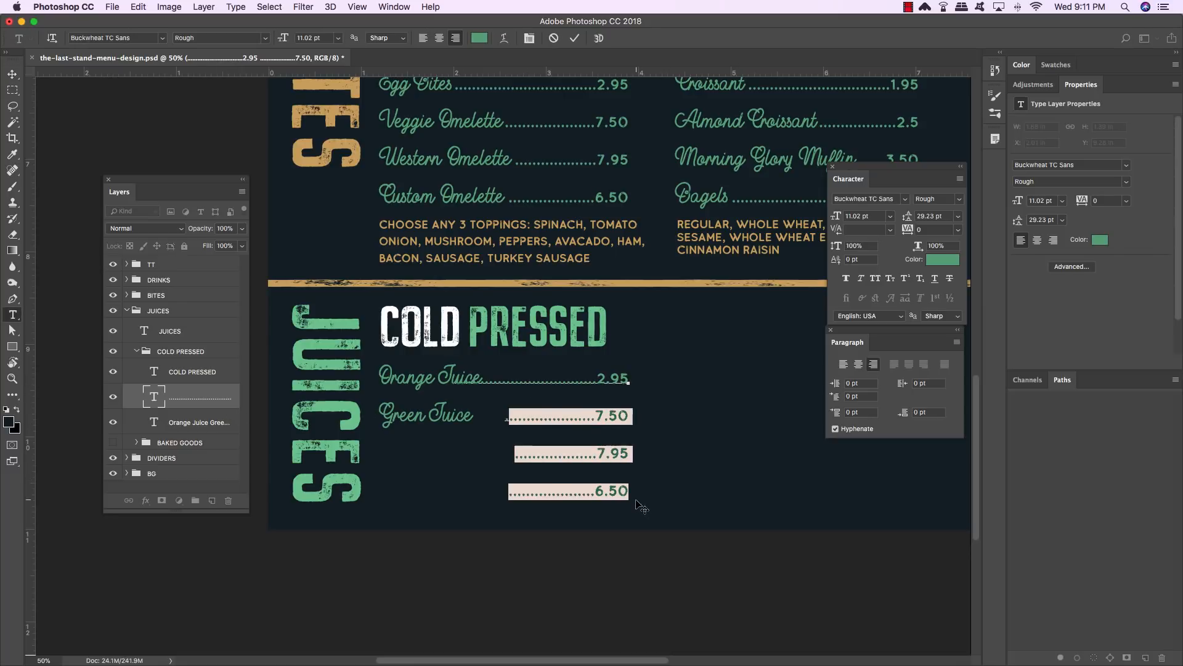
pyautogui.press('BackSpace')
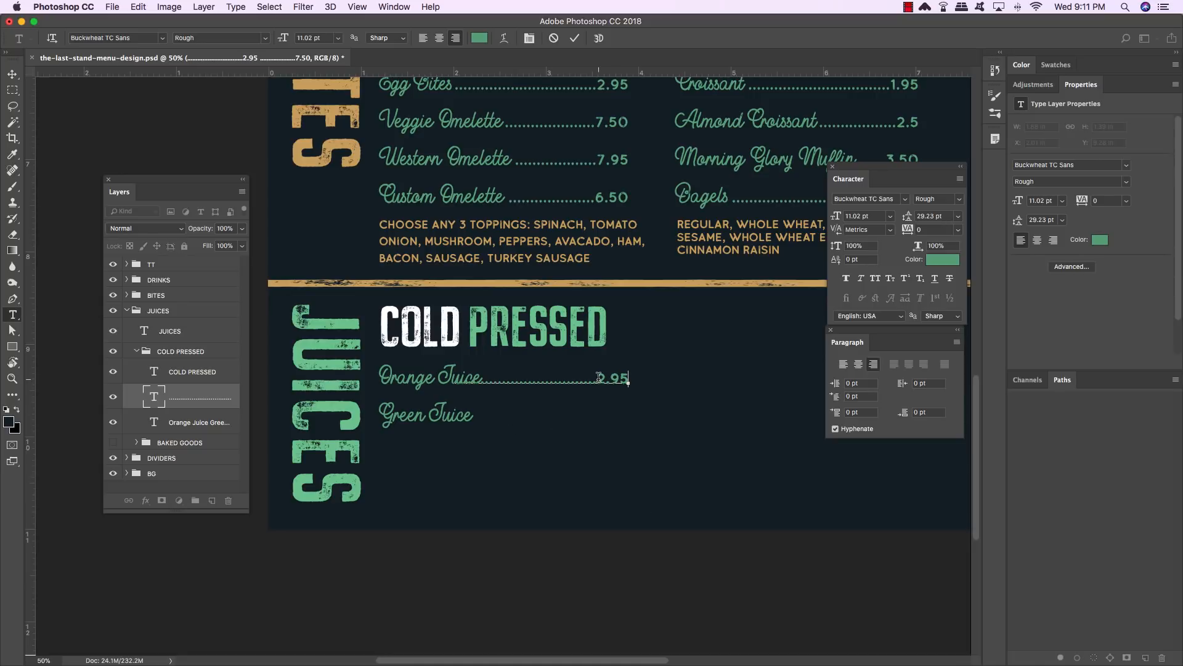
# - Set the two juice prices to 3.95 and 4.50, adjusting the dot leaders to fit
pyautogui.moveTo(599, 377); pyautogui.dragTo(665, 376)
pyautogui.write('3.9')
pyautogui.write('4.50')
pyautogui.write('...')
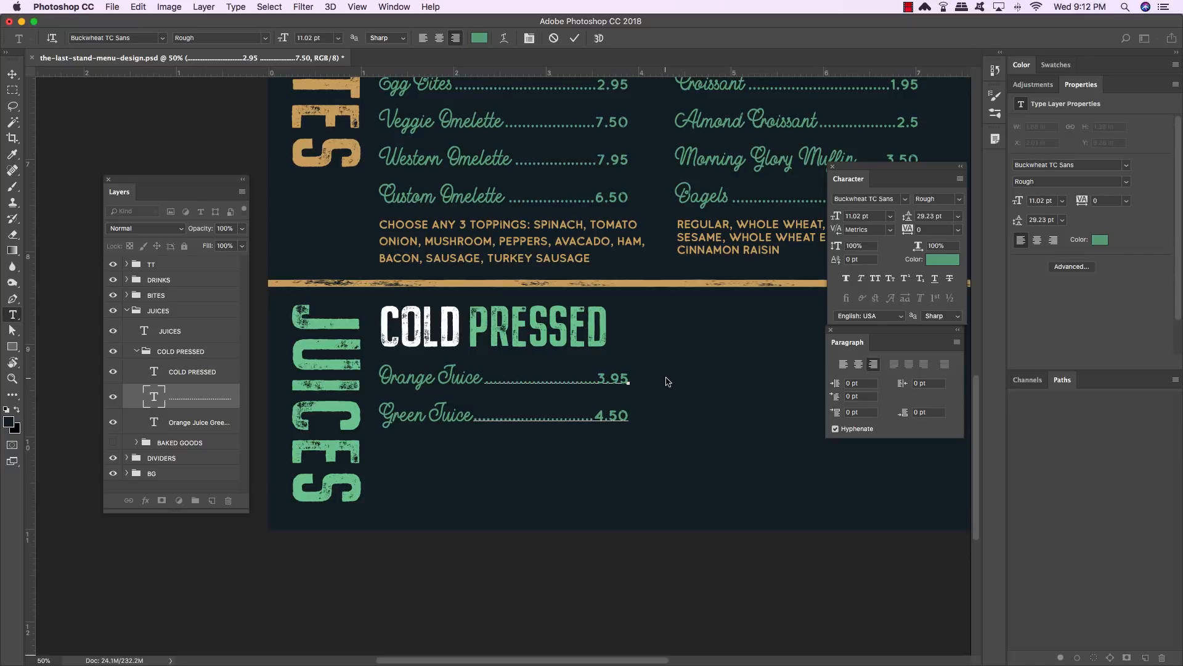
pyautogui.click(13, 74)
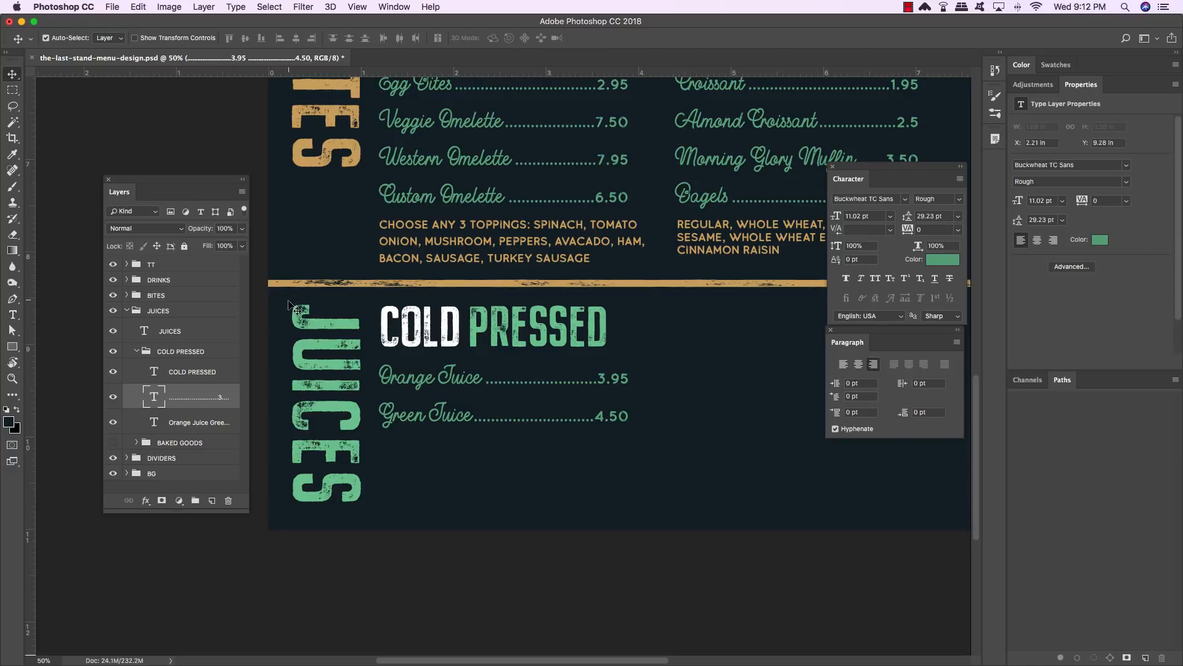
# - Show the BAKED GOODS group inside JUICES and rename it BLENDED JUICES
pyautogui.click(136, 352)
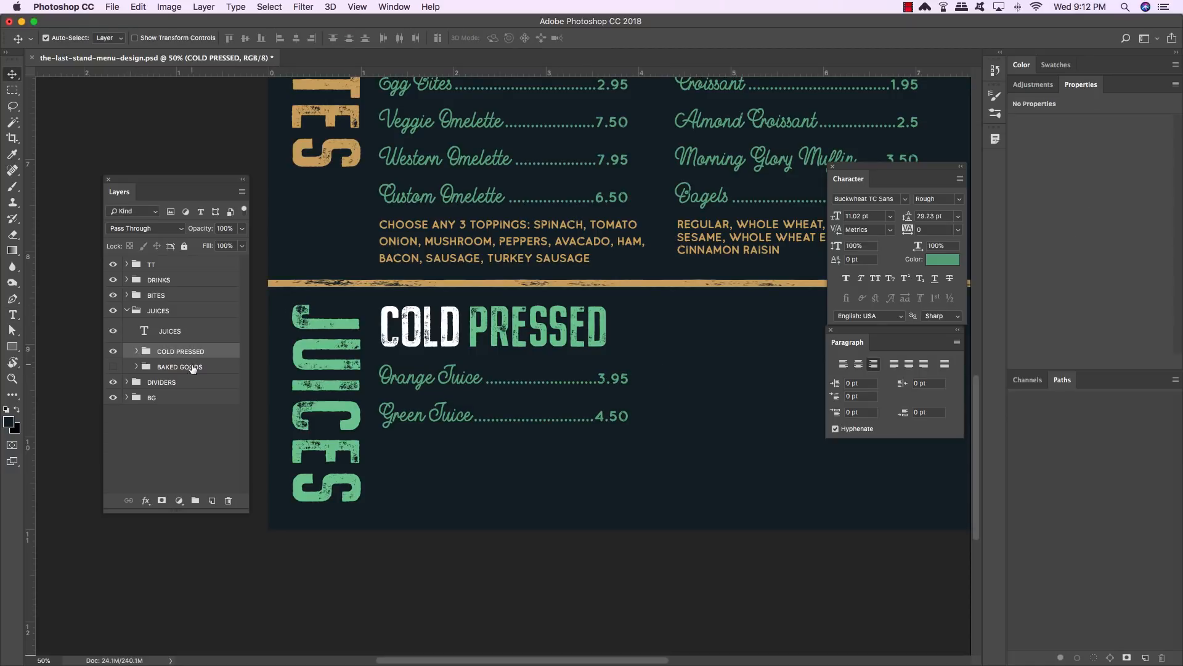
pyautogui.click(191, 368)
pyautogui.click(112, 367)
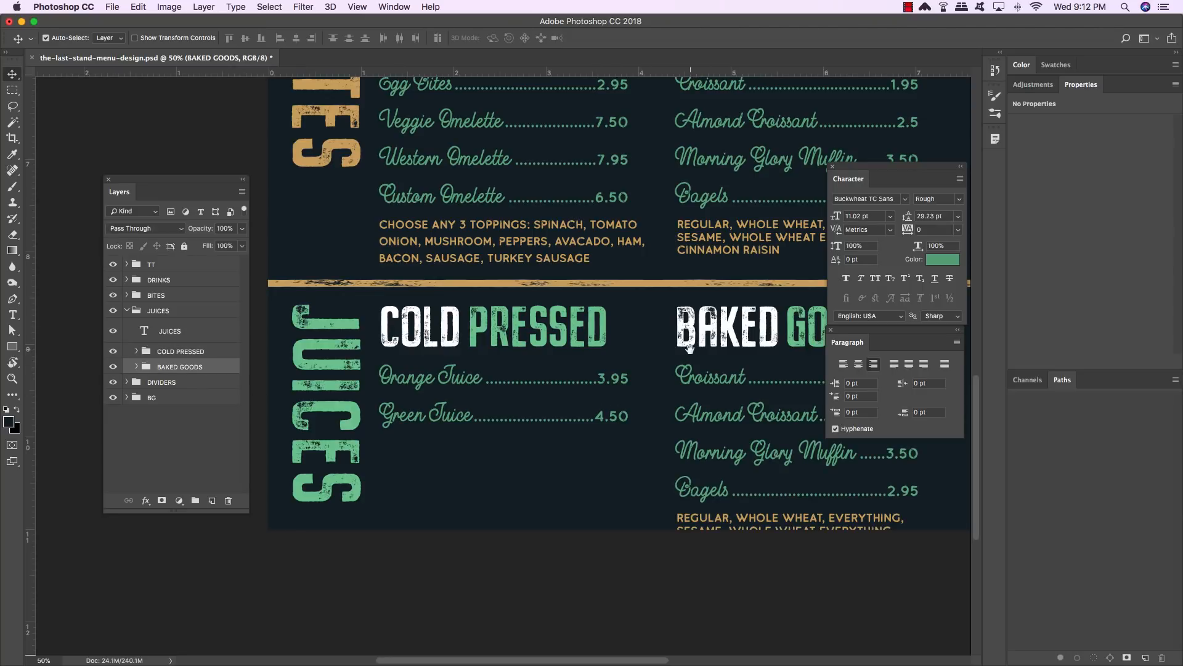
pyautogui.hscroll(3, 498, 348)
pyautogui.doubleClick(186, 368)
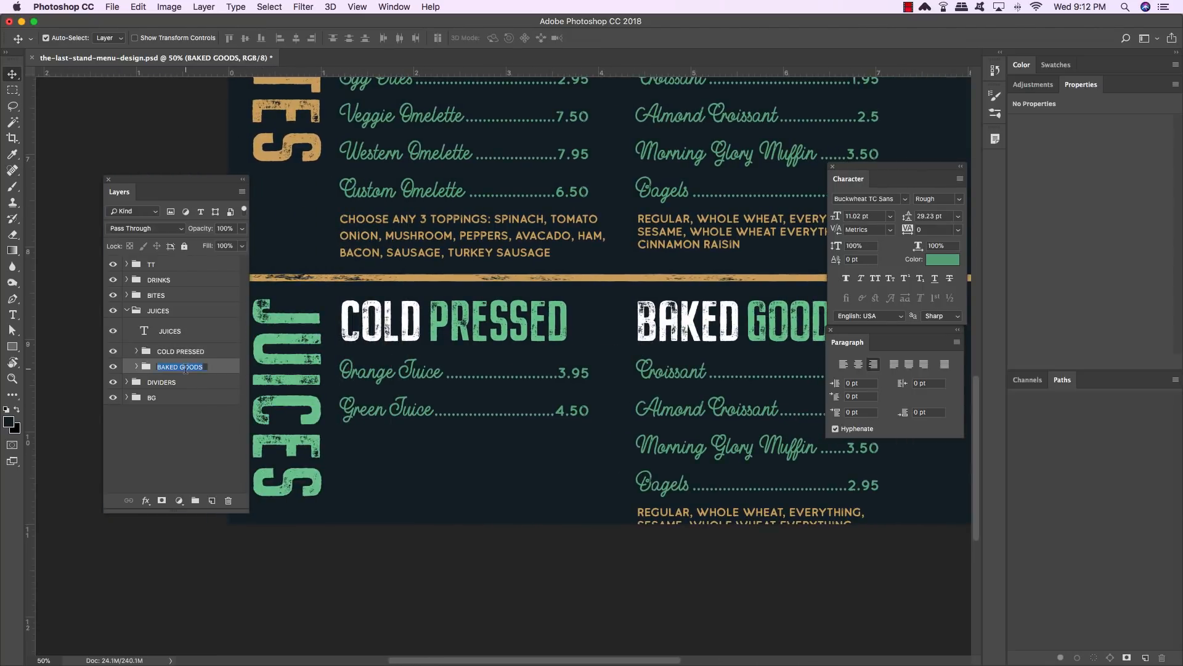
pyautogui.write('BLENDED JUICES')
pyautogui.press('Return')
# - Retype the second section heading as BLENDED JUICES
pyautogui.moveTo(539, 337); pyautogui.dragTo(322, 329)
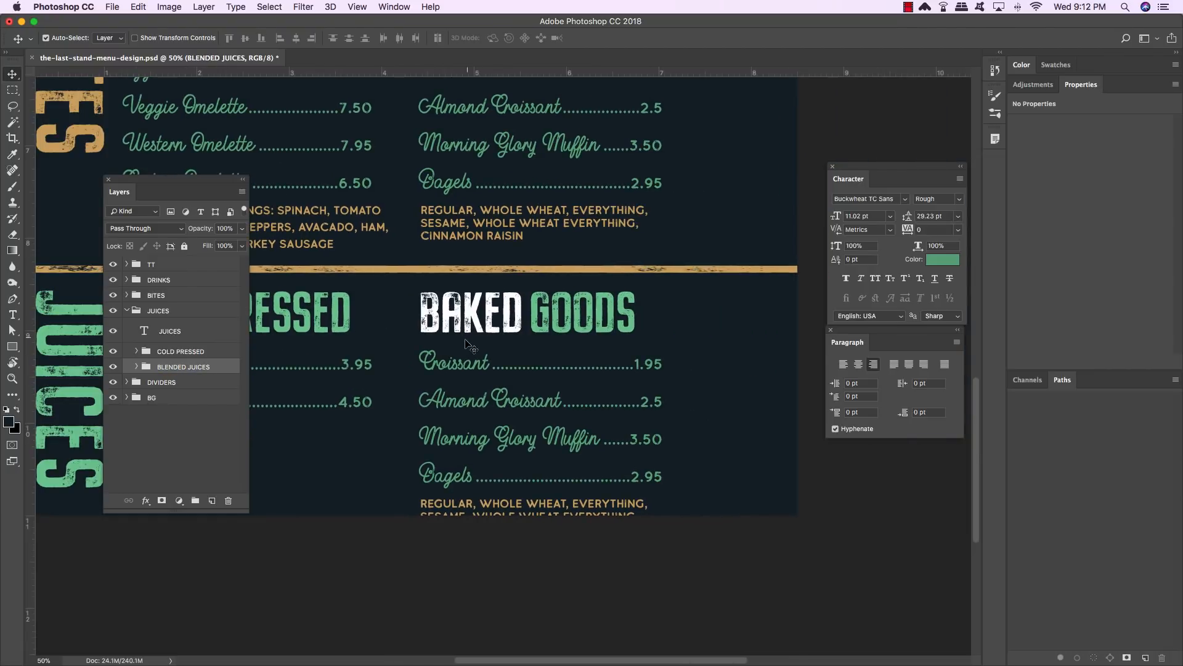
pyautogui.press('t')
pyautogui.moveTo(524, 311); pyautogui.dragTo(441, 311)
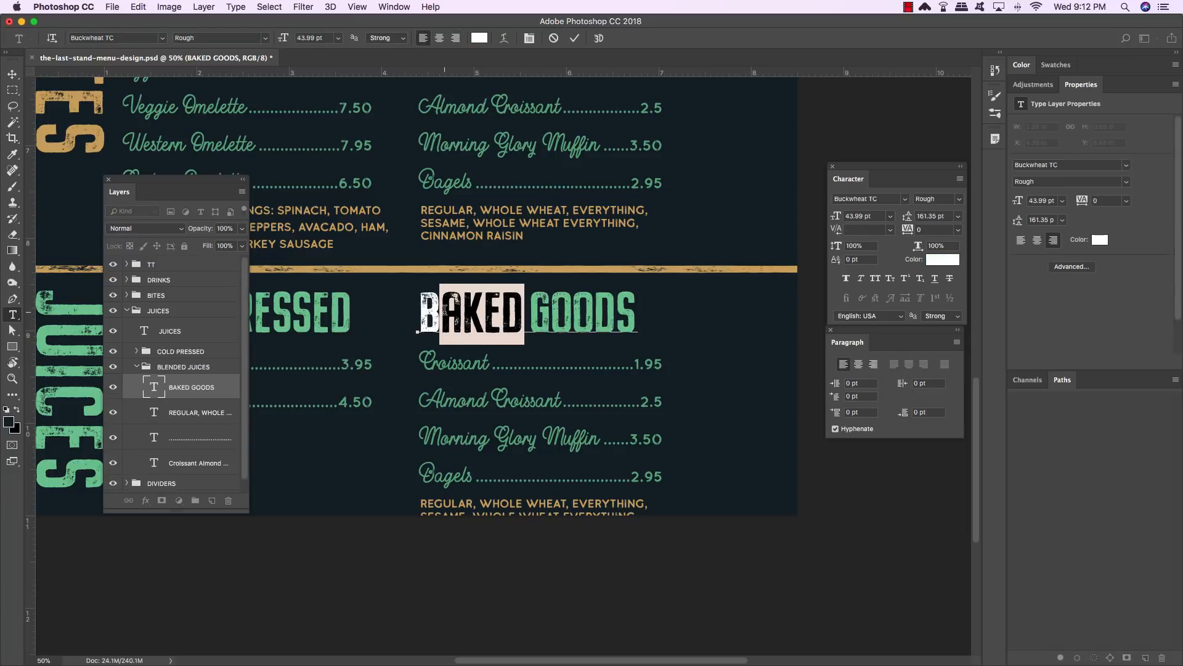
pyautogui.write('LENDED G')
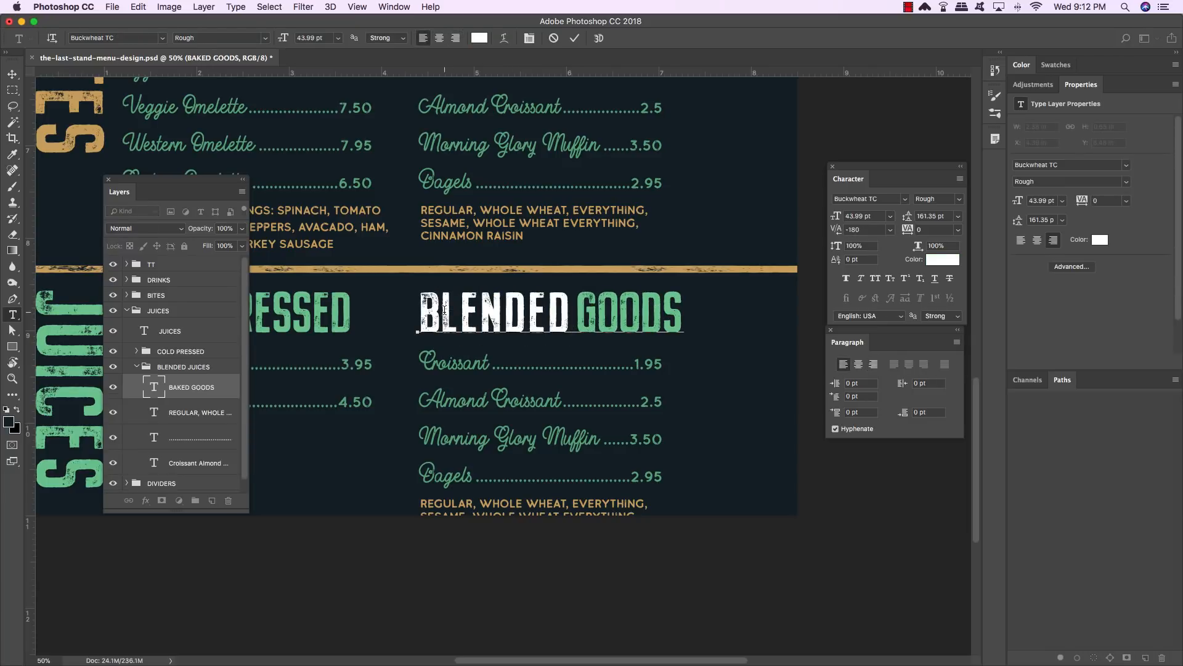
pyautogui.write('J')
pyautogui.press('BackSpace')
pyautogui.press('Right')
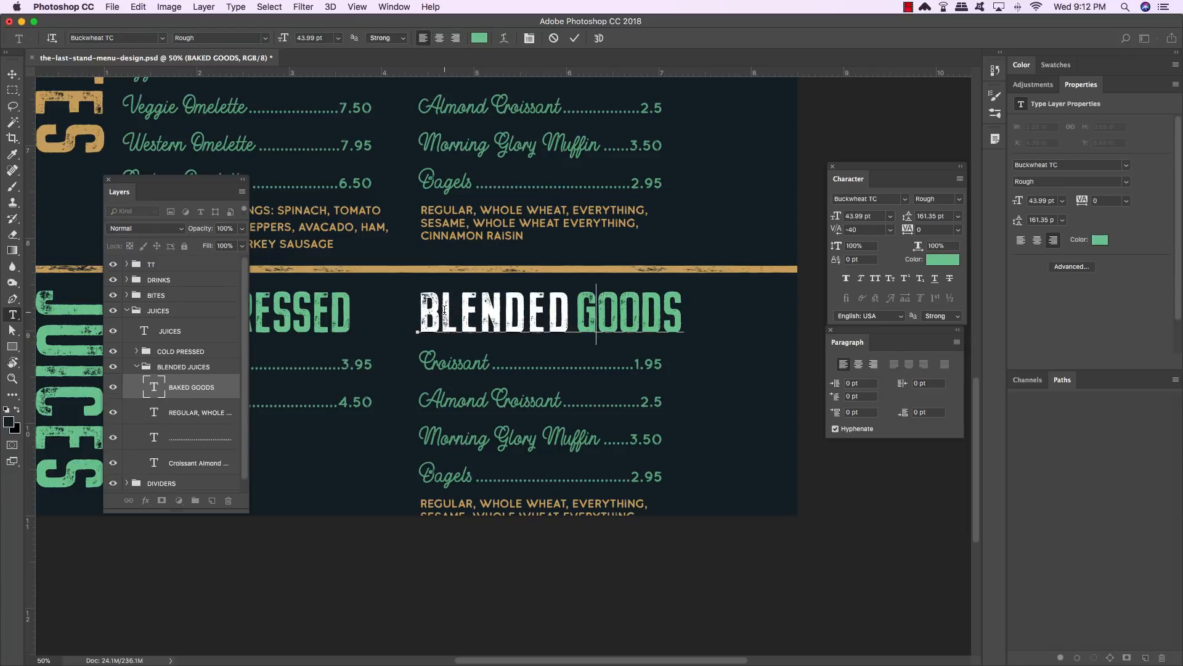
pyautogui.write('JUICE')
pyautogui.press('Delete')
pyautogui.press('Delete')
pyautogui.press('Delete')
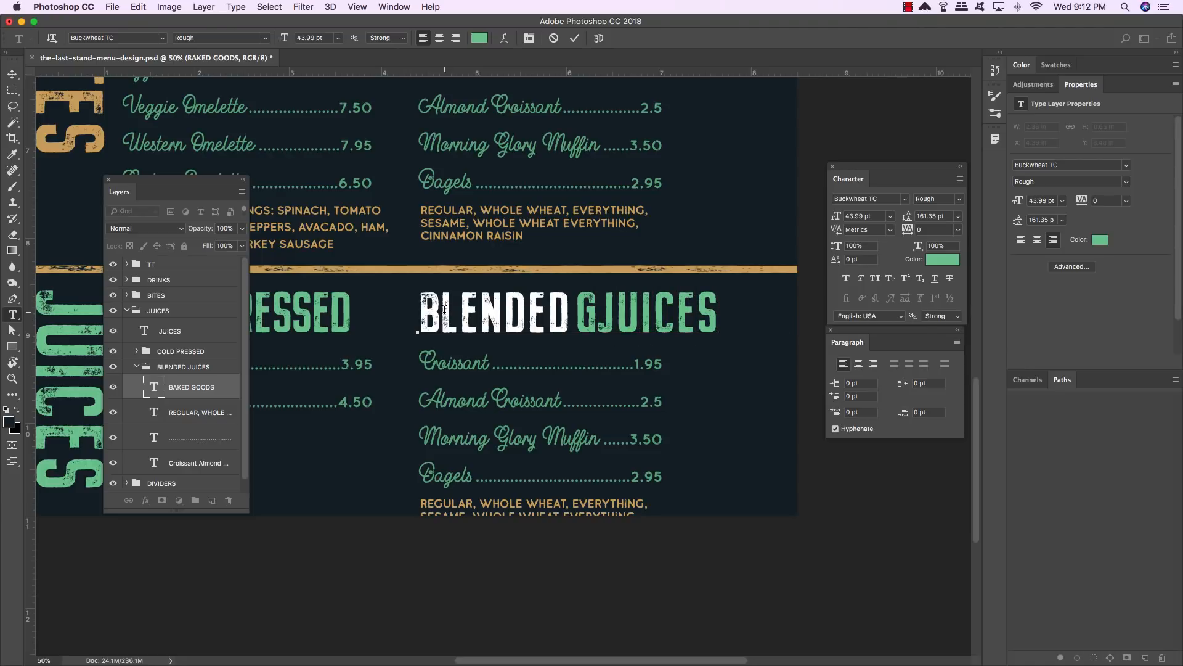
pyautogui.press('Left')
pyautogui.press('Left')
pyautogui.press('Left')
pyautogui.press('Left')
pyautogui.press('Left')
pyautogui.press('Delete')
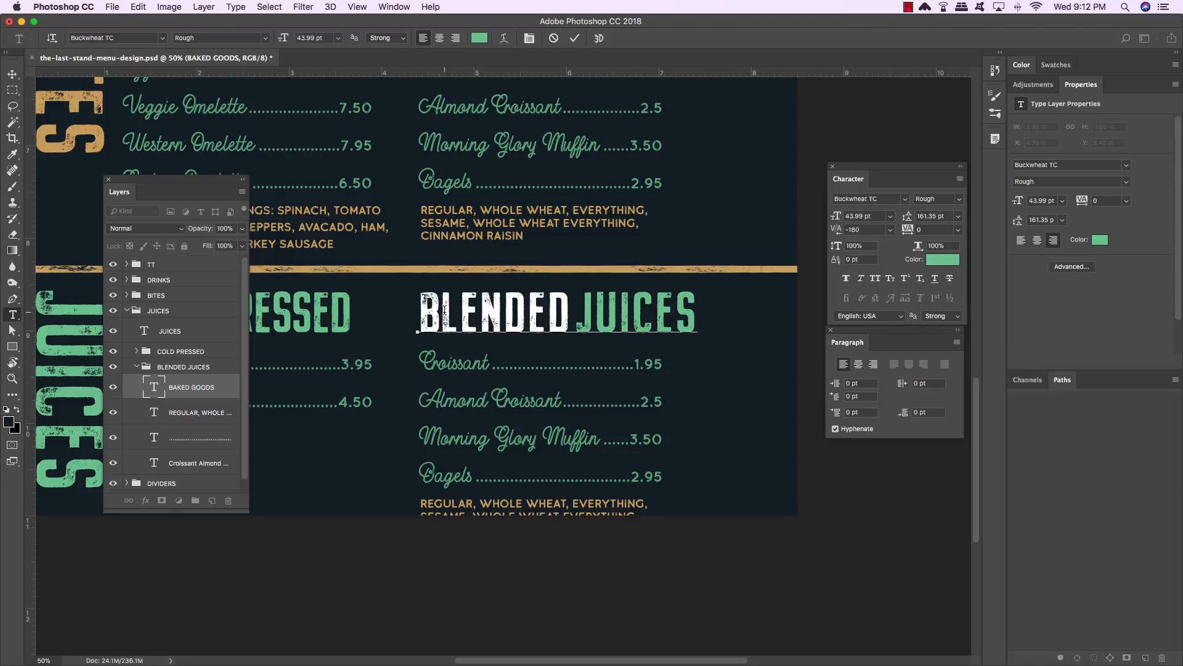
# - Tighten the kerning between the letters of the BLENDED JUICES heading and commit the text
pyautogui.press('Right')
pyautogui.press('Right')
pyautogui.press('Right')
pyautogui.press('Right')
pyautogui.press('Right')
pyautogui.press('Right')
pyautogui.press('Left')
pyautogui.hotkey('alt', 'Left')
pyautogui.hotkey('alt', 'Left')
pyautogui.hotkey('alt', 'Left')
pyautogui.press('Left')
pyautogui.hotkey('alt', 'Left')
pyautogui.hotkey('alt', 'Left')
pyautogui.press('Left')
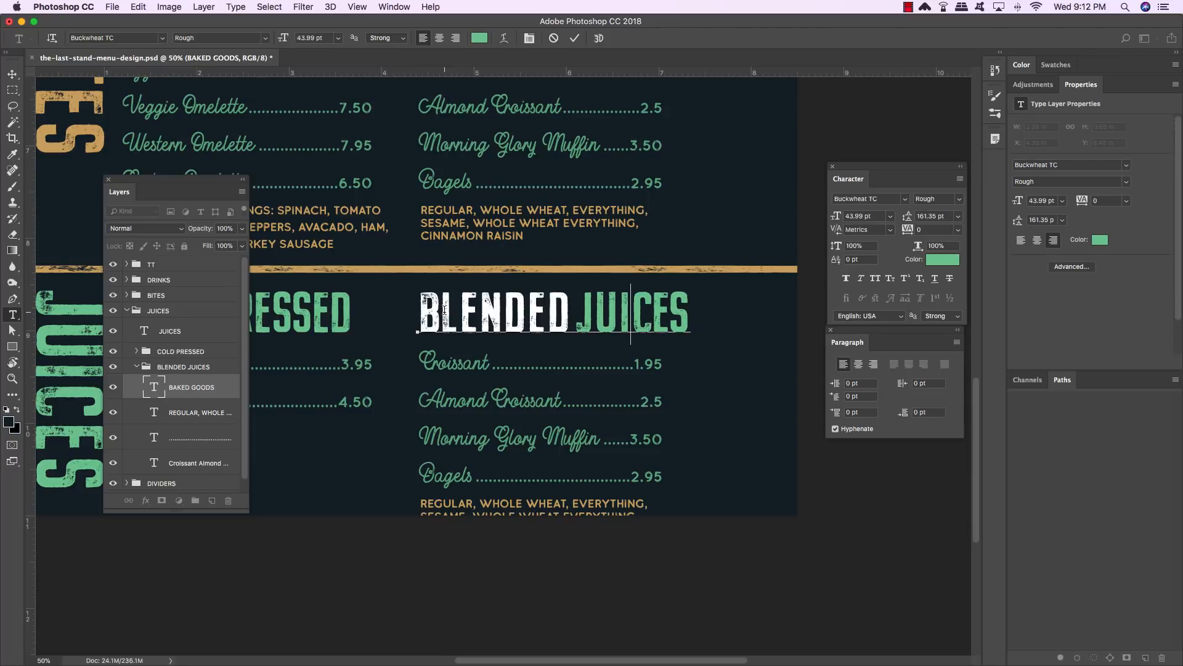
pyautogui.hotkey('alt', 'Left')
pyautogui.hotkey('alt', 'Left')
pyautogui.press('Left')
pyautogui.hotkey('alt', 'Left')
pyautogui.hotkey('alt', 'Left')
pyautogui.press('Left')
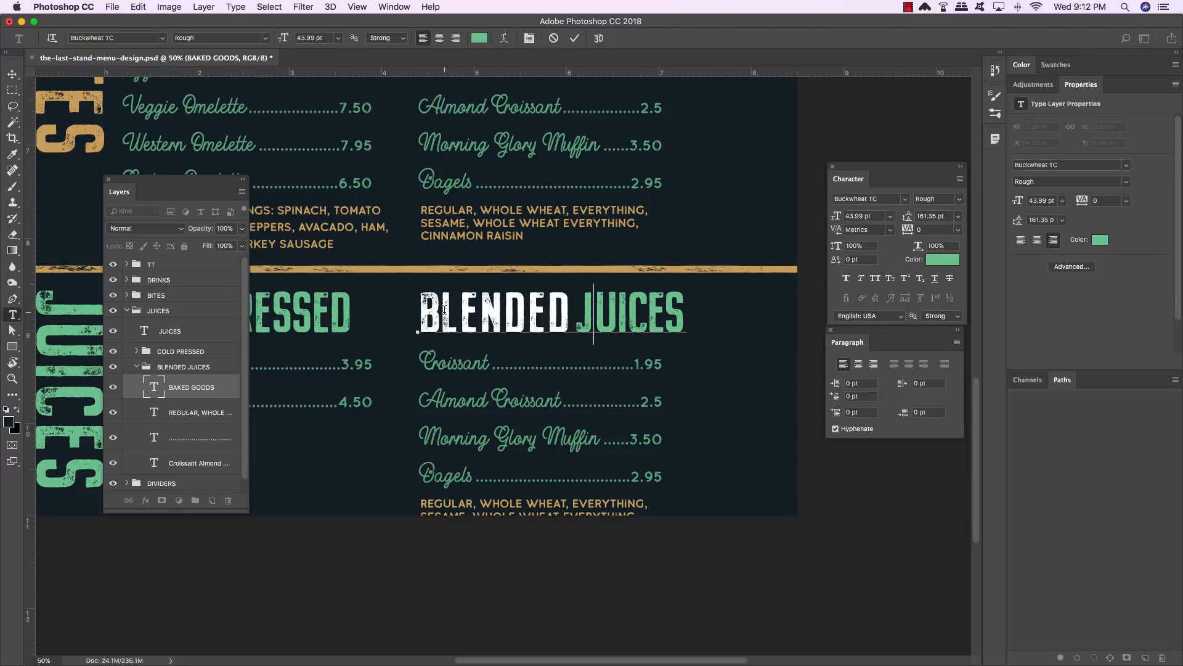
pyautogui.hotkey('alt', 'Left')
pyautogui.hotkey('alt', 'Left')
pyautogui.press('Left')
pyautogui.press('Left')
pyautogui.press('Left')
pyautogui.hotkey('alt', 'Left')
pyautogui.hotkey('alt', 'Left')
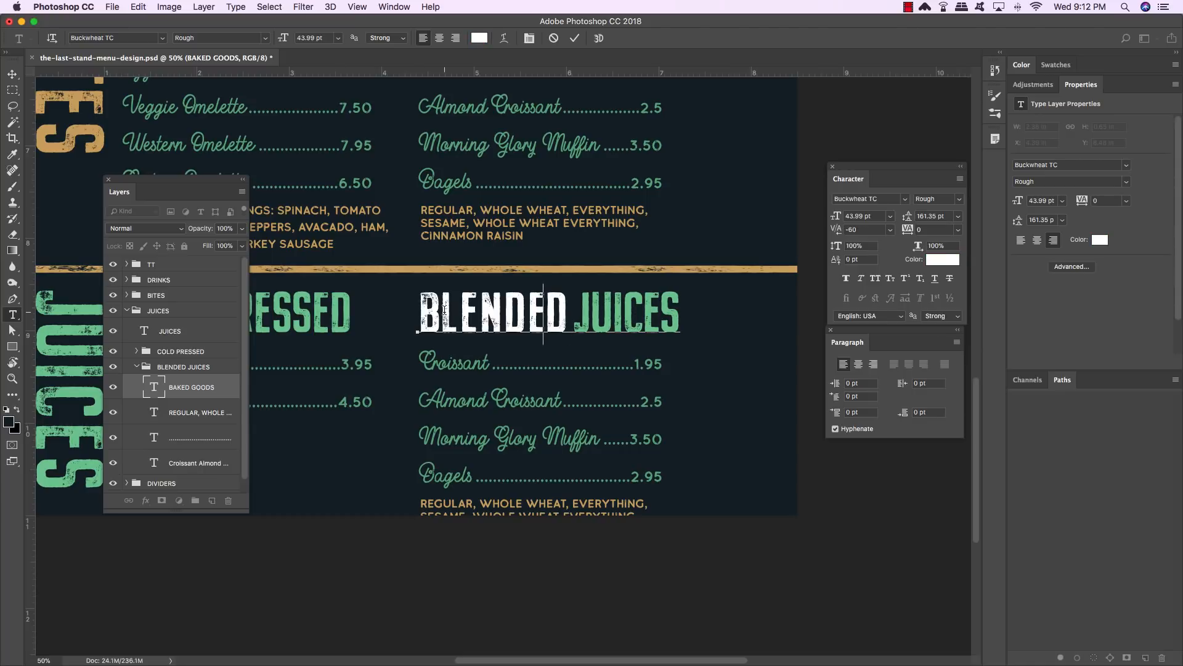
pyautogui.press('Left')
pyautogui.hotkey('alt', 'Left')
pyautogui.hotkey('alt', 'Left')
pyautogui.press('Left')
pyautogui.hotkey('alt', 'Left')
pyautogui.hotkey('alt', 'Left')
pyautogui.hotkey('alt', 'Left')
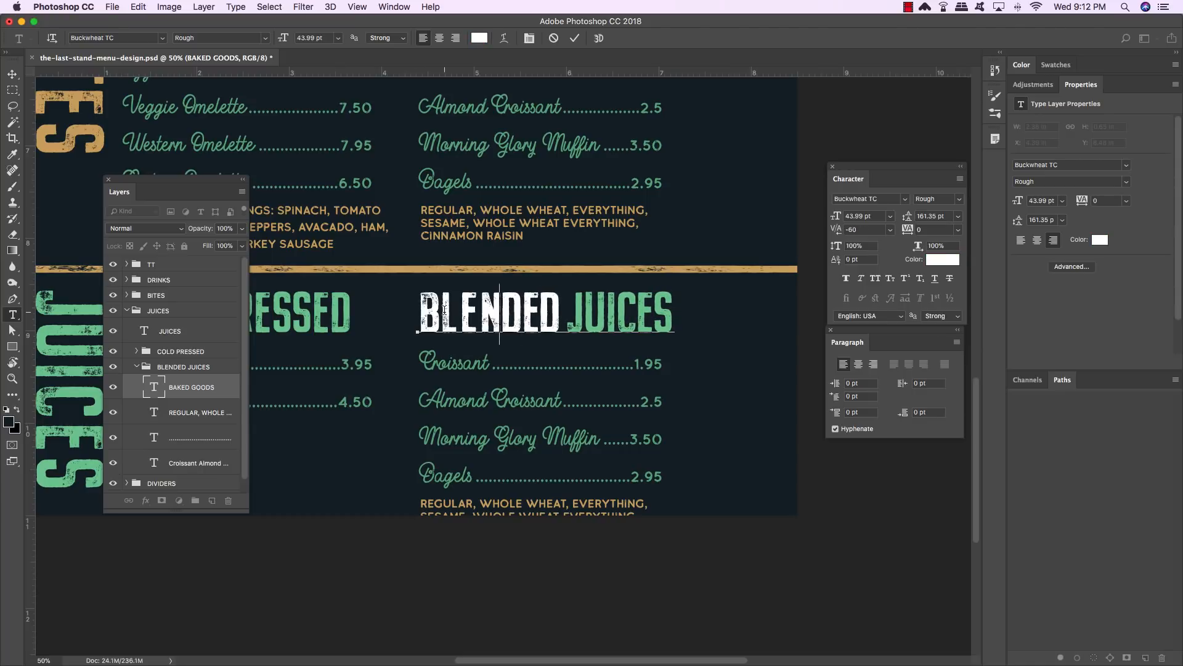
pyautogui.press('Left')
pyautogui.hotkey('alt', 'Left')
pyautogui.hotkey('alt', 'Left')
pyautogui.press('Left')
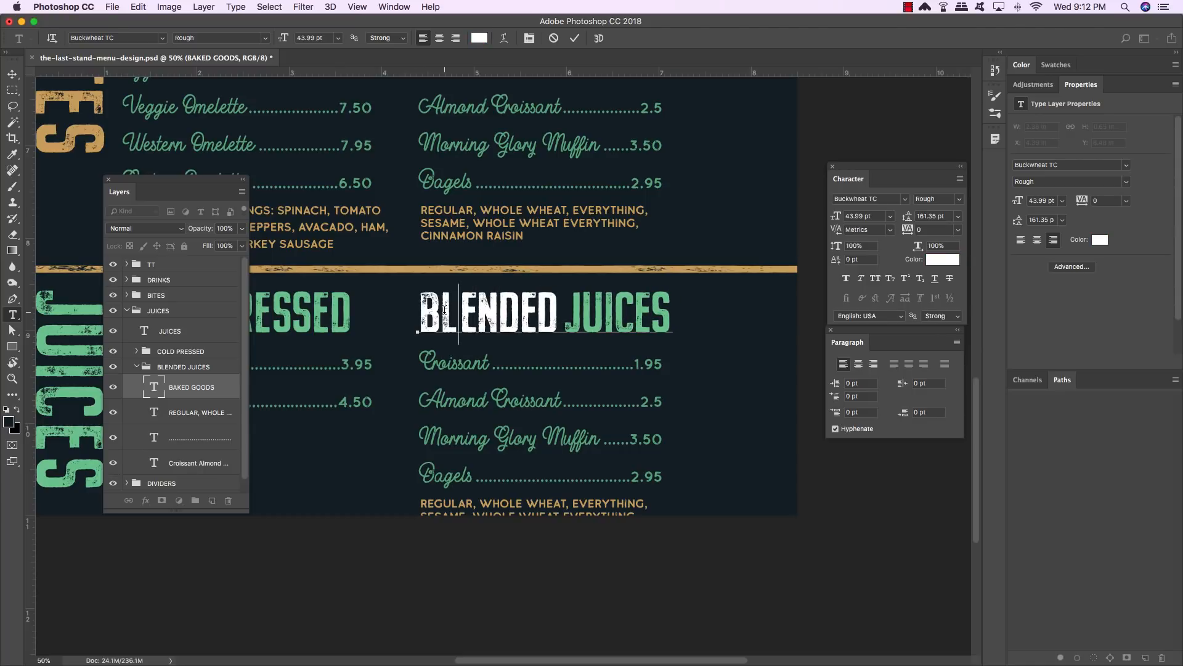
pyautogui.hotkey('alt', 'Left')
pyautogui.hotkey('alt', 'Left')
pyautogui.press('Right')
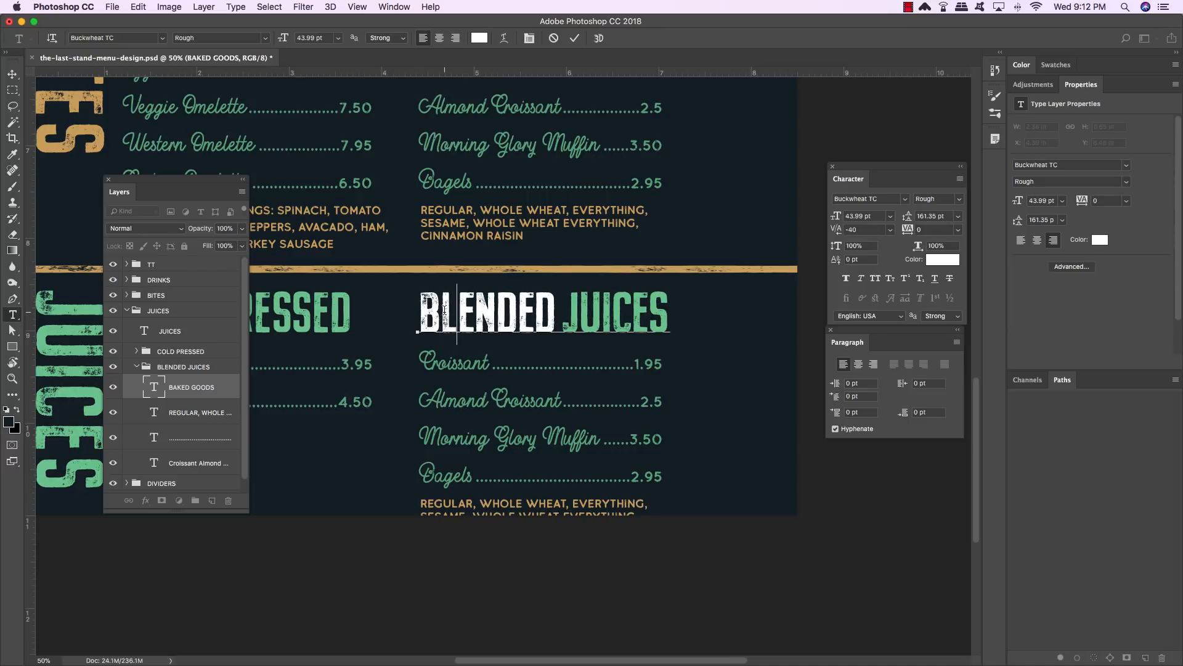
pyautogui.click(12, 73)
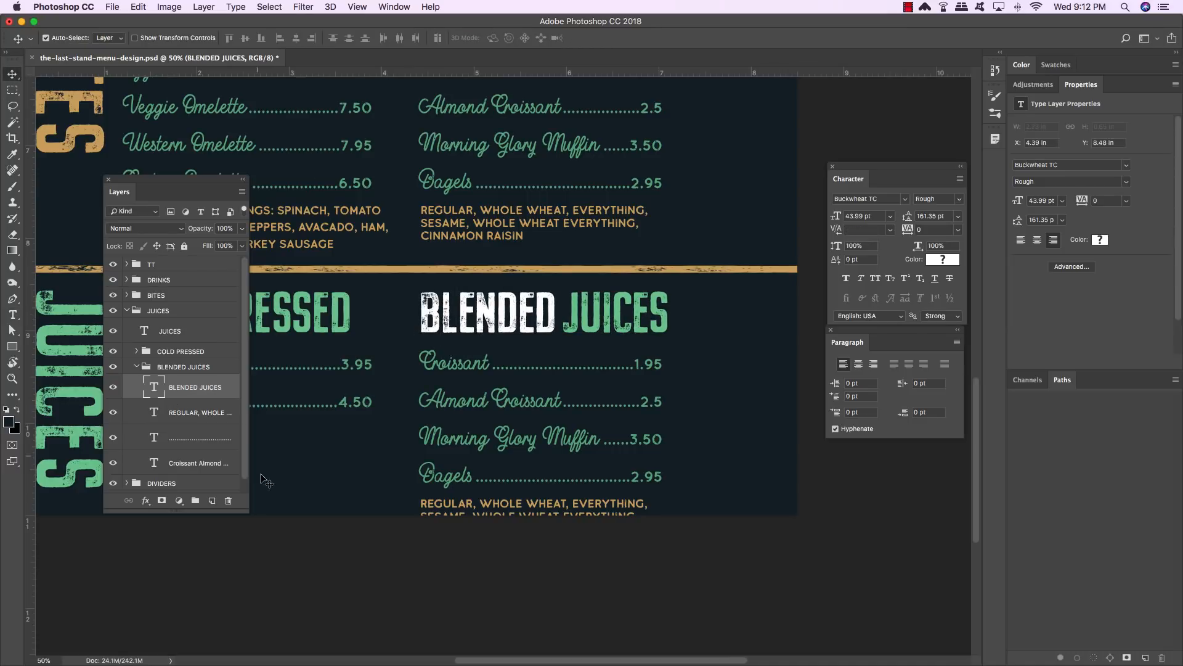
# - Delete the bread options note text layer in the BLENDED JUICES group
pyautogui.click(211, 417)
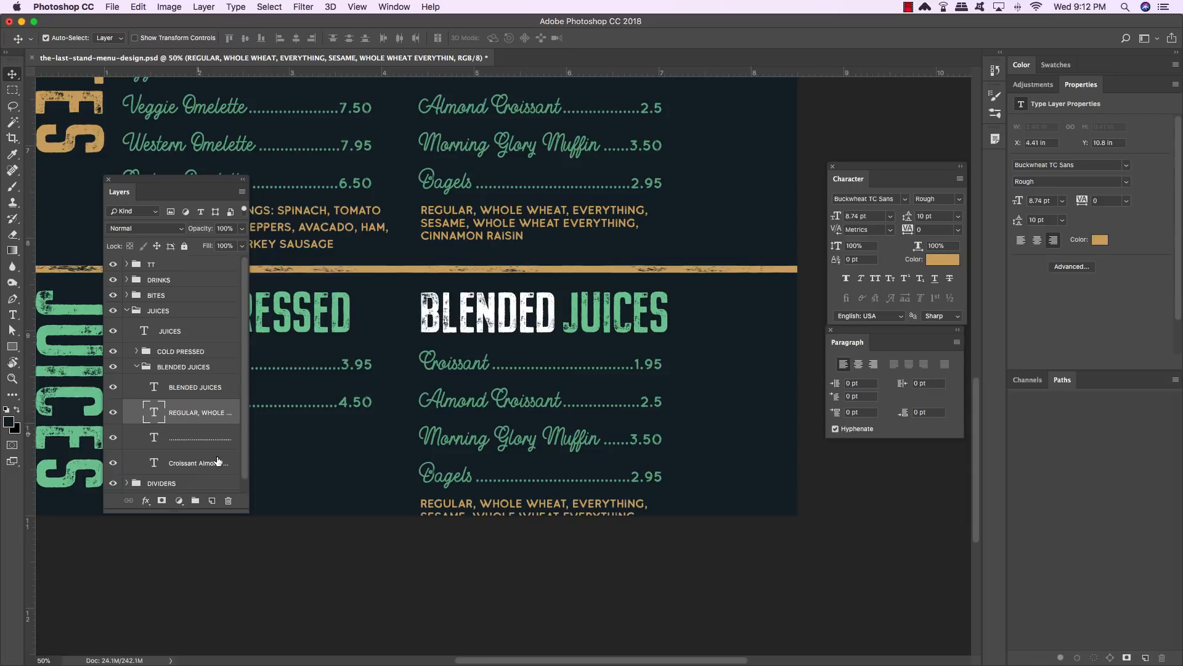
pyautogui.scroll(-1, 242, 456)
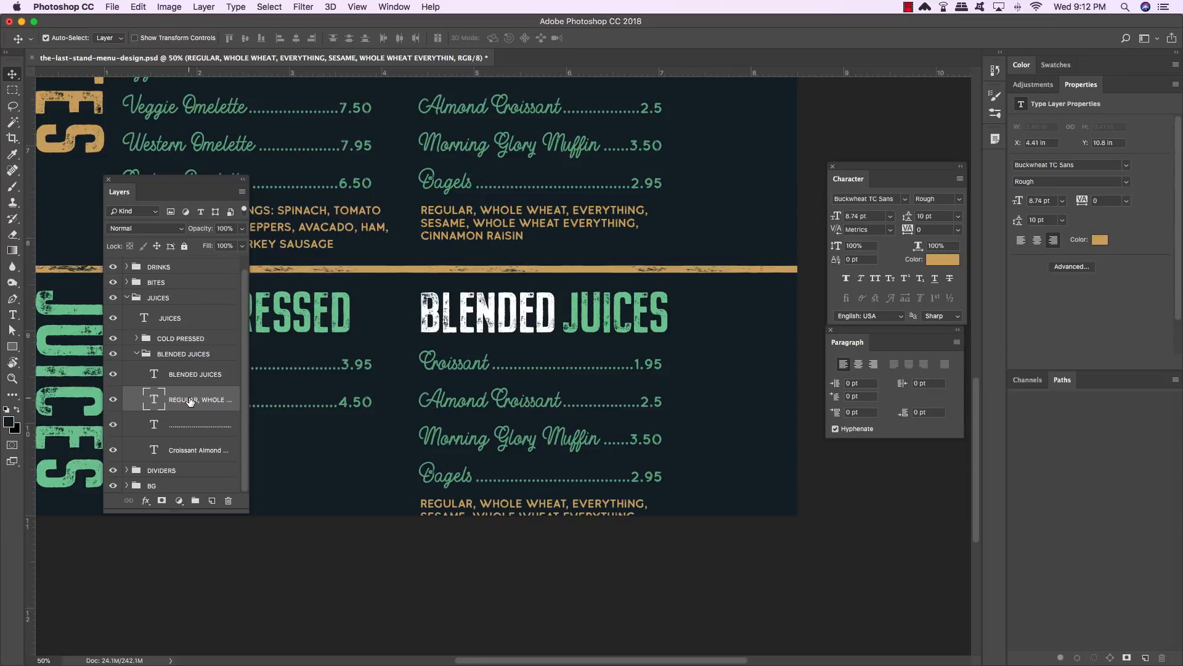
pyautogui.press('Delete')
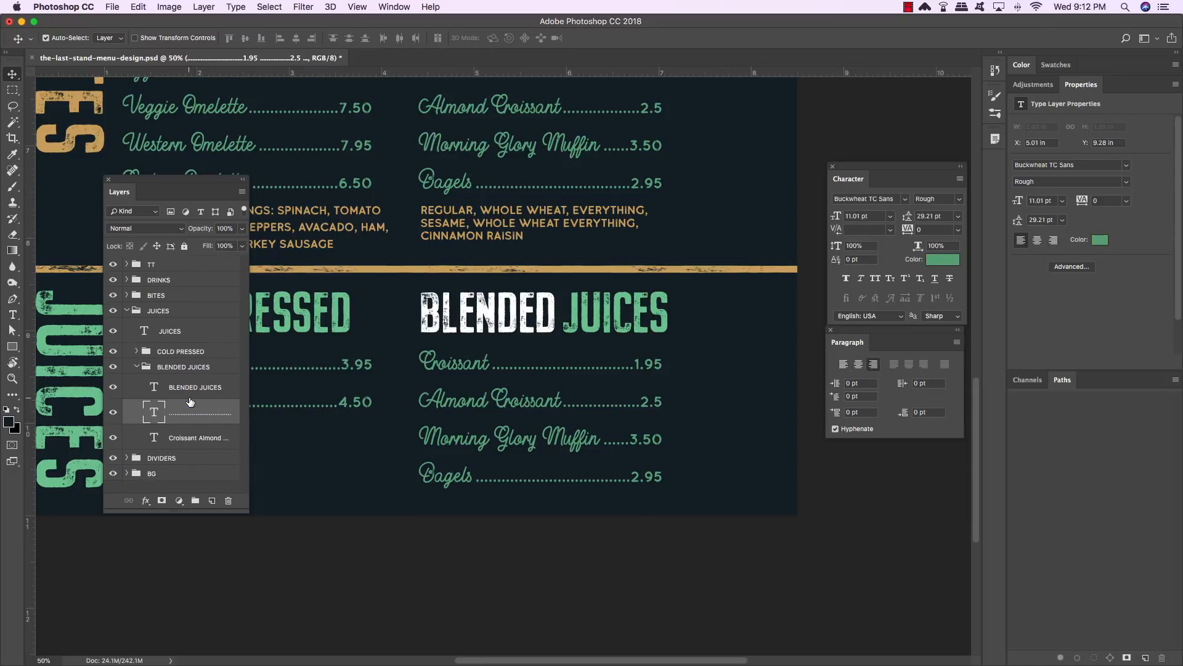
# - Hide the price-leader layer and replace the item names with Kale Smoothie and Strawberry Banana Smoothie
pyautogui.click(112, 413)
pyautogui.doubleClick(155, 437)
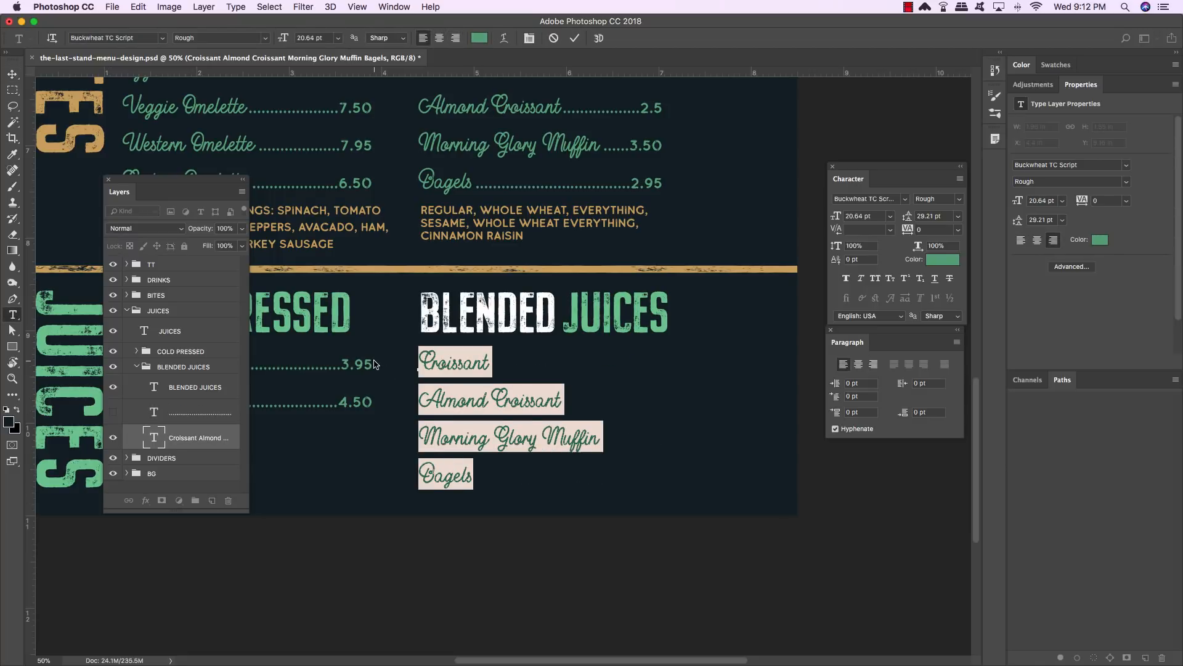
pyautogui.write('Kal')
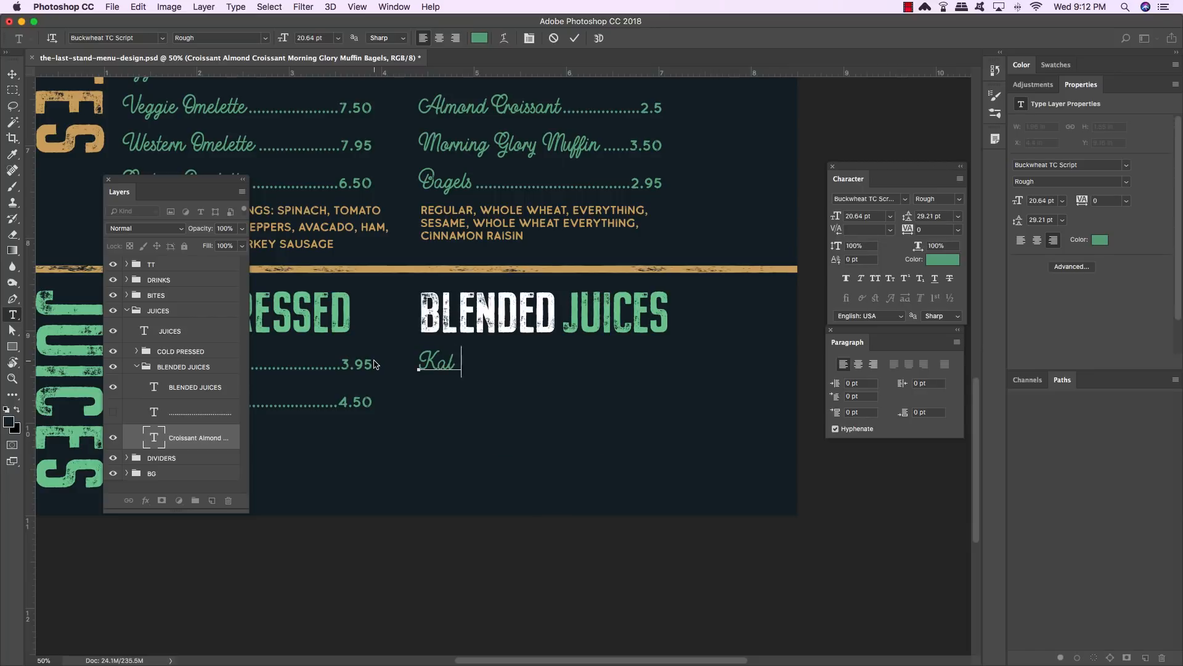
pyautogui.write('e Smoothie')
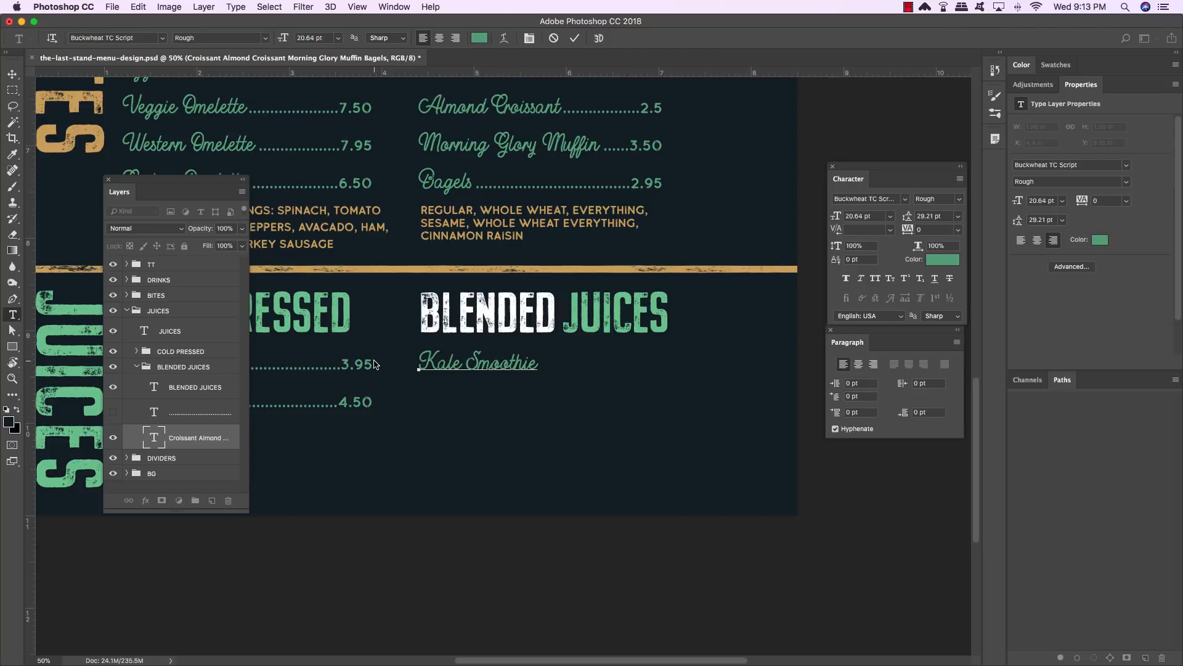
pyautogui.press('Return')
pyautogui.write('Strawberry Banana')
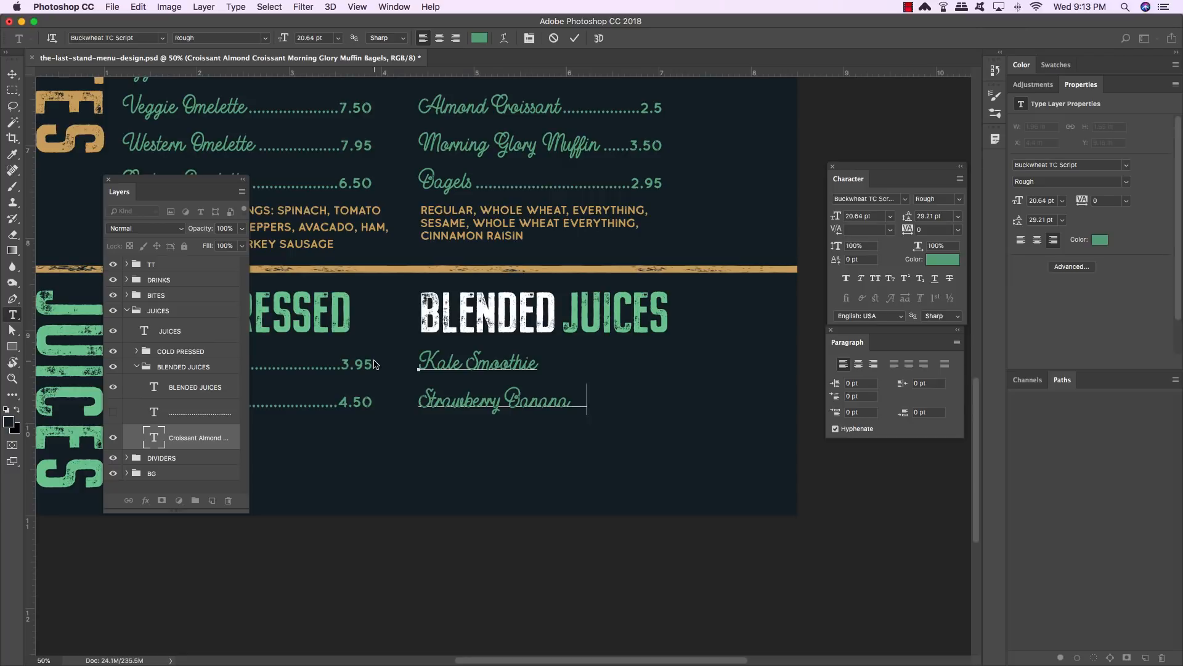
pyautogui.write(' Smoothie')
pyautogui.hscroll(3, 377, 364)
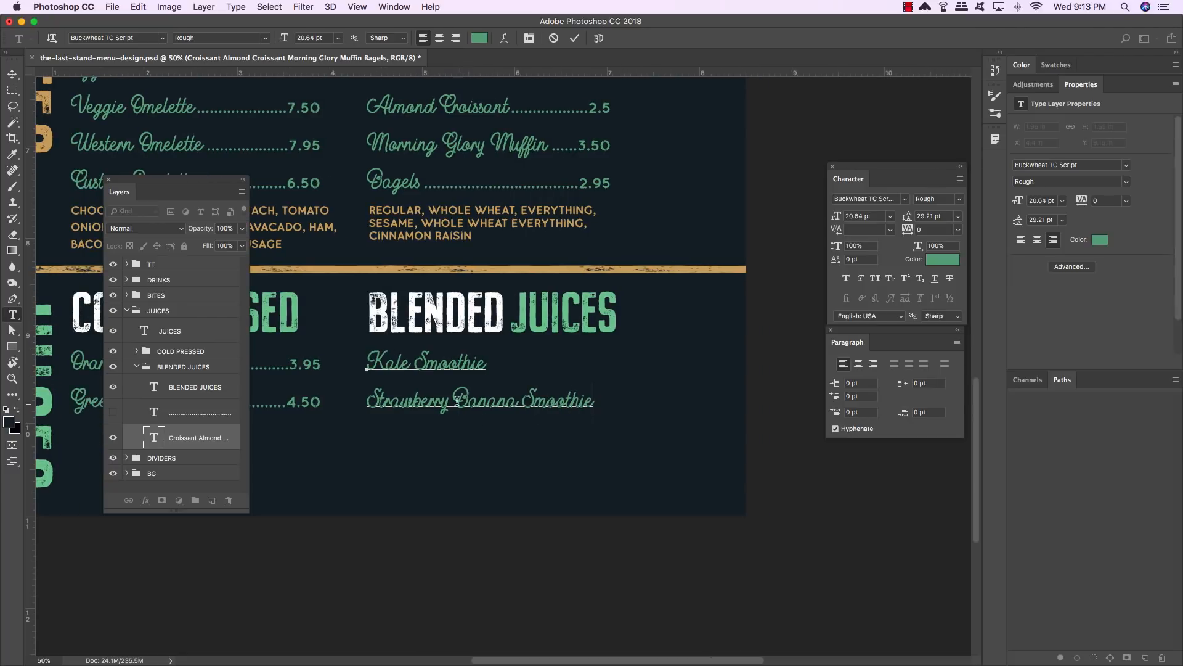
# - Change Strawberry to Apple in the second item name and commit the text
pyautogui.moveTo(449, 401); pyautogui.dragTo(319, 399)
pyautogui.write('Apple')
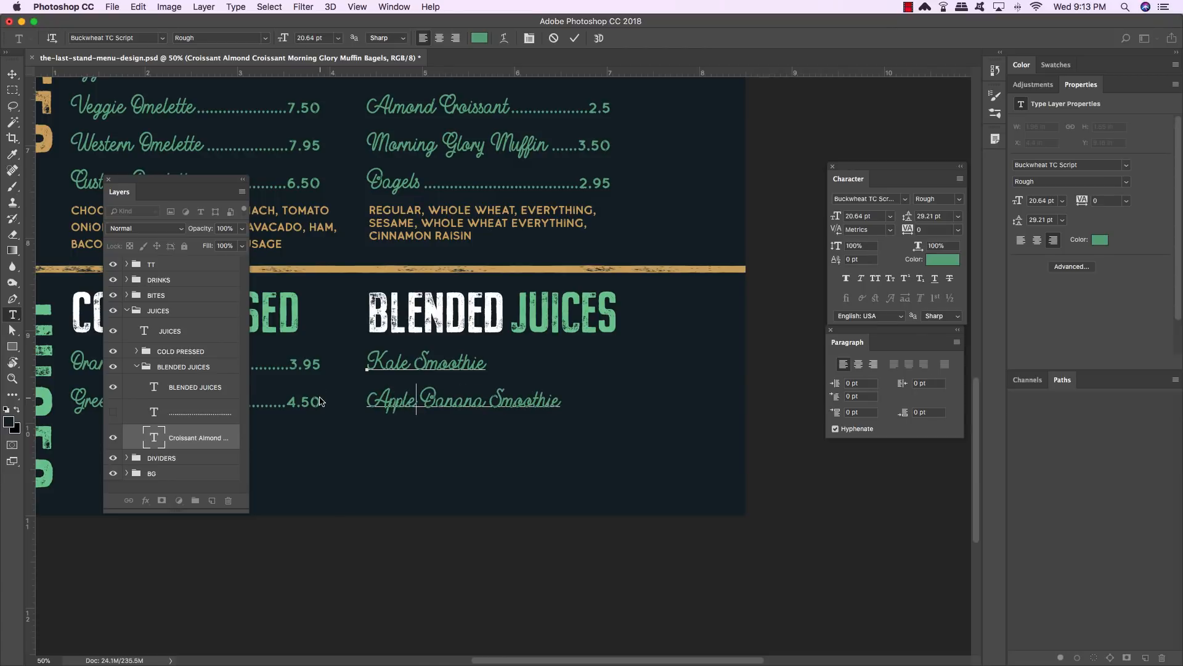
pyautogui.click(9, 75)
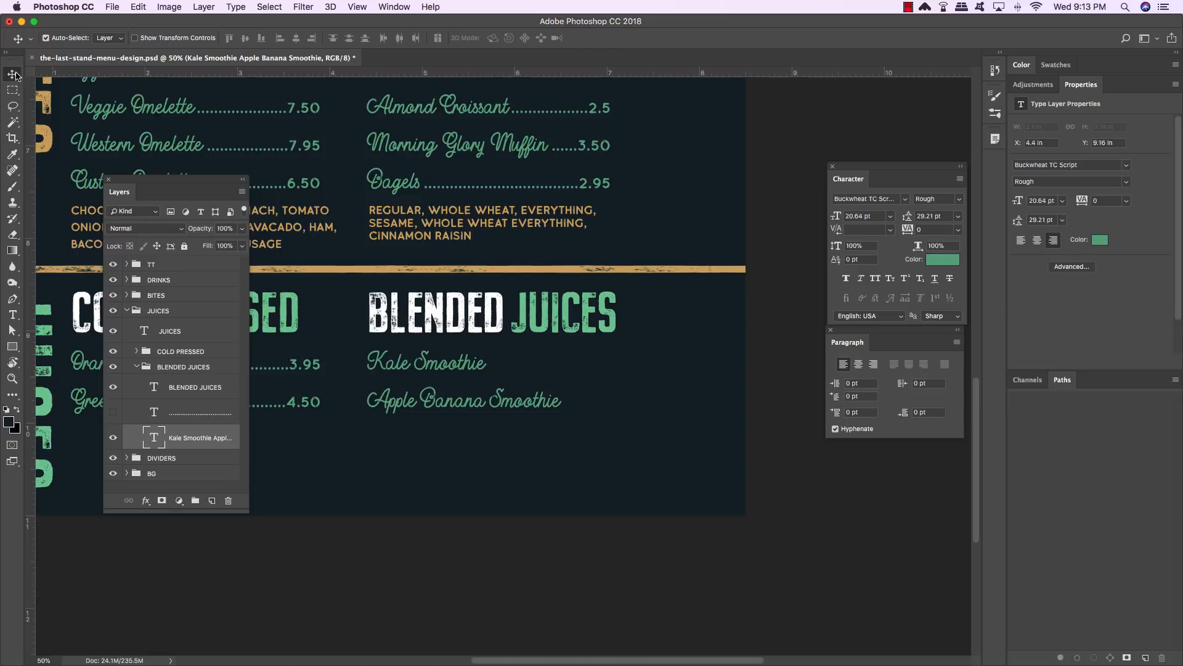
# - Show the price-leader layer again and delete its last two lines
pyautogui.click(197, 418)
pyautogui.click(112, 412)
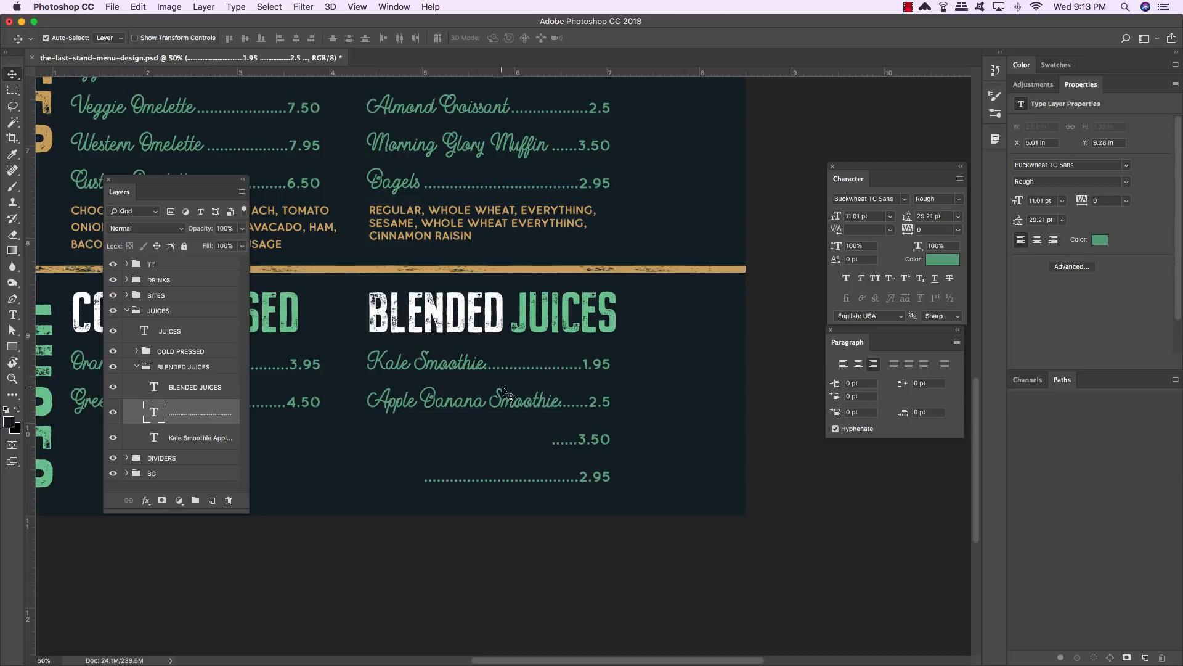
pyautogui.press('t')
pyautogui.moveTo(553, 439); pyautogui.dragTo(649, 495)
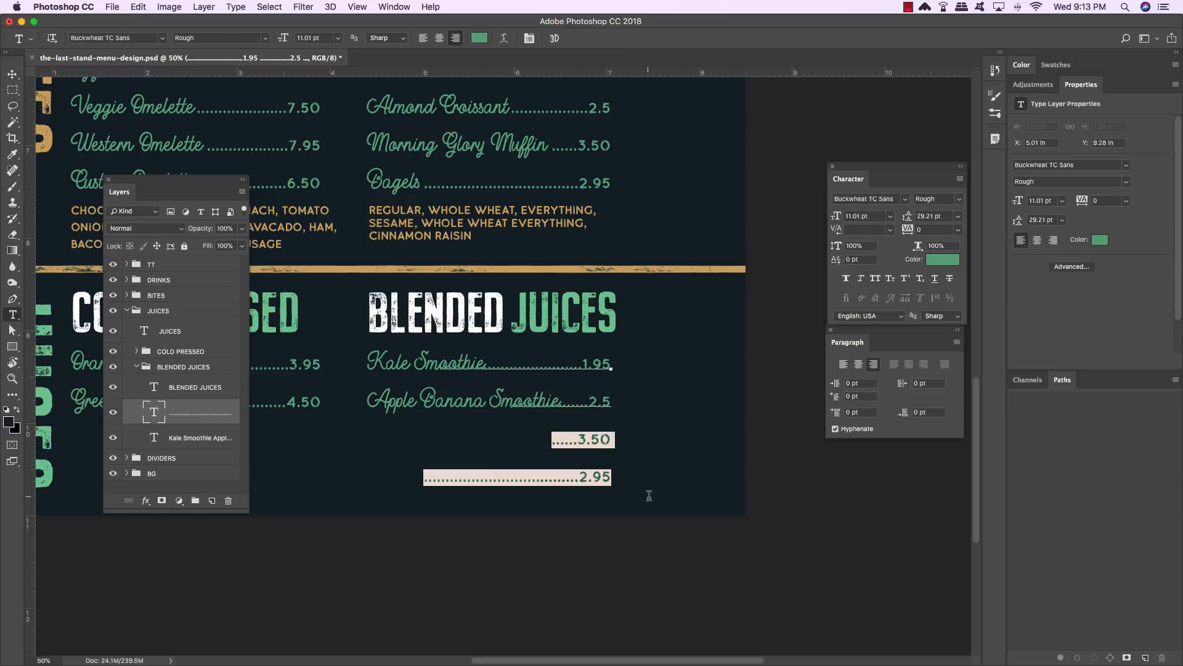
pyautogui.press('BackSpace')
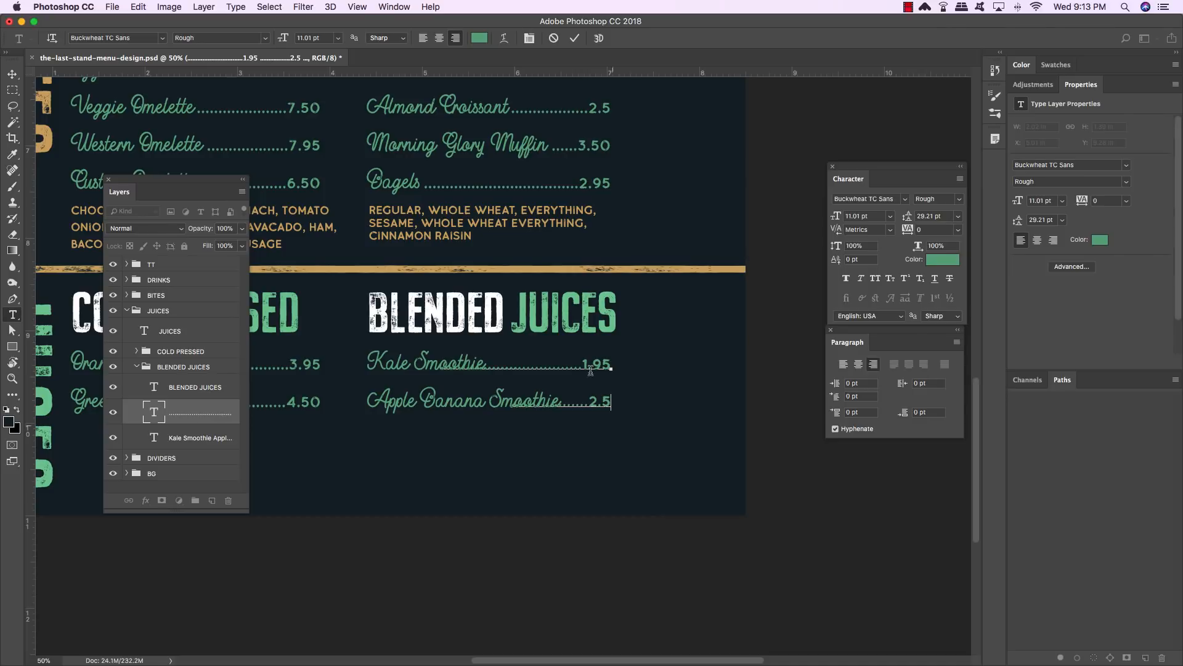
# - Set the two smoothie prices to 5.95 and 6.50
pyautogui.moveTo(580, 365); pyautogui.dragTo(661, 367)
pyautogui.write('5.95')
pyautogui.moveTo(590, 400); pyautogui.dragTo(623, 407)
pyautogui.write('6.50')
pyautogui.click(12, 74)
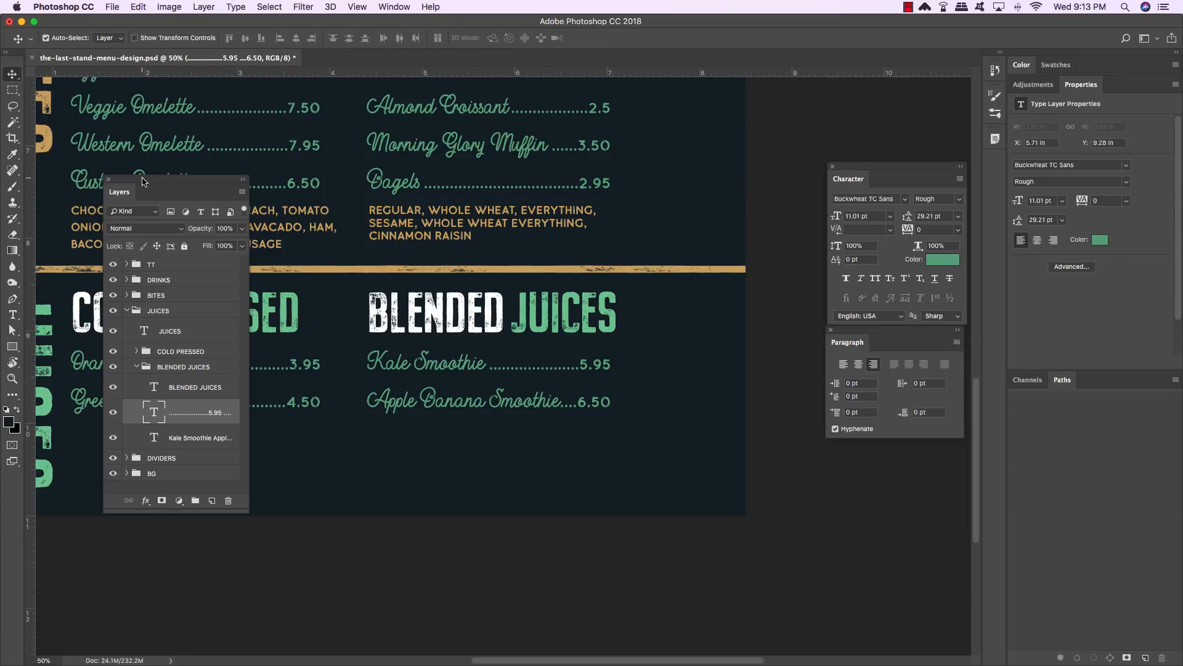
# - Move the Layers and Character panels aside and collapse the BLENDED JUICES and JUICES groups
pyautogui.moveTo(160, 179); pyautogui.dragTo(660, 120)
pyautogui.moveTo(878, 168); pyautogui.dragTo(886, 124)
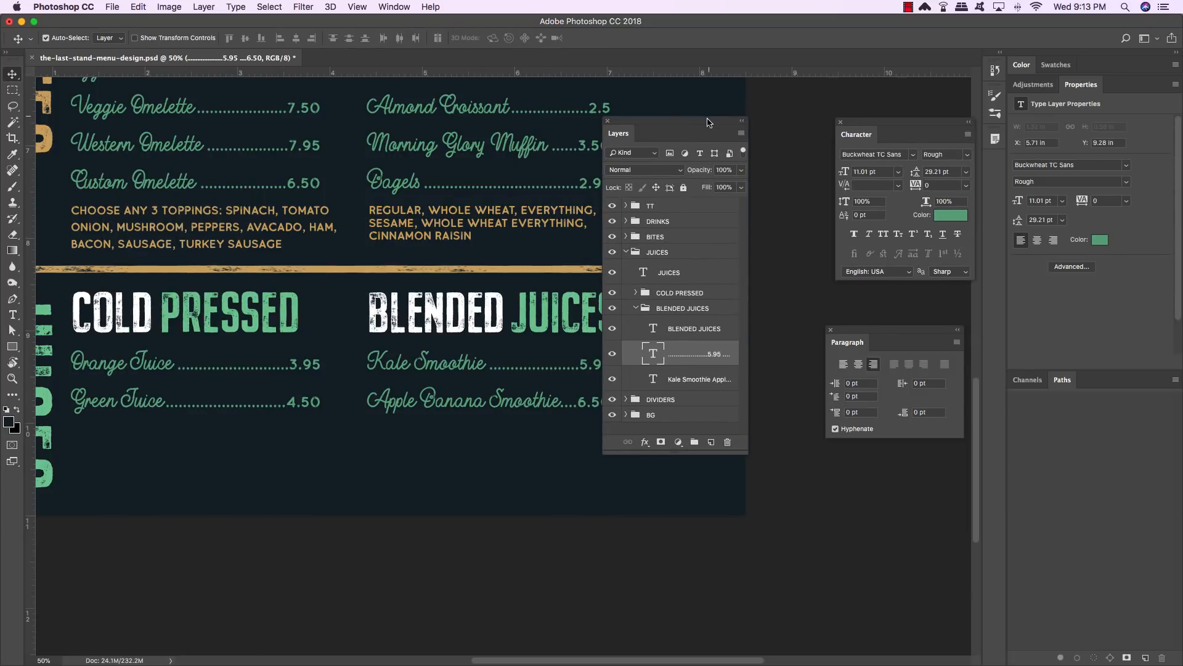
pyautogui.moveTo(692, 122); pyautogui.dragTo(815, 115)
pyautogui.click(759, 300)
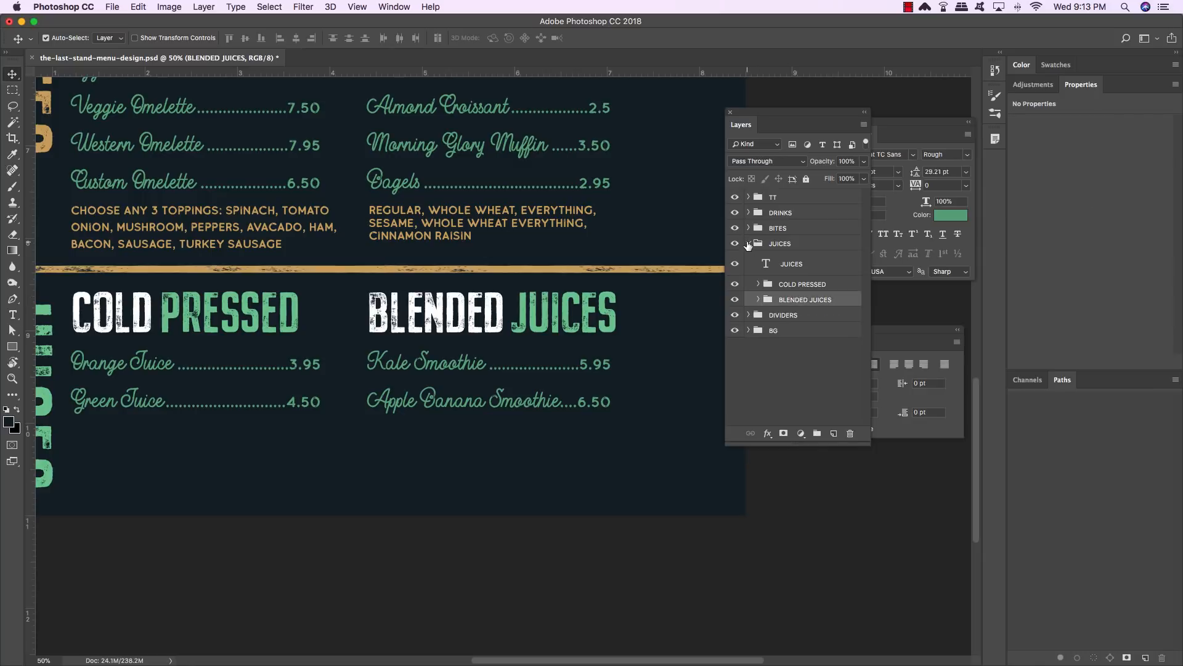
pyautogui.click(748, 243)
# - Create a new text layer below the juice sections and type the shop's street address, city, state and ZIP code
pyautogui.click(795, 285)
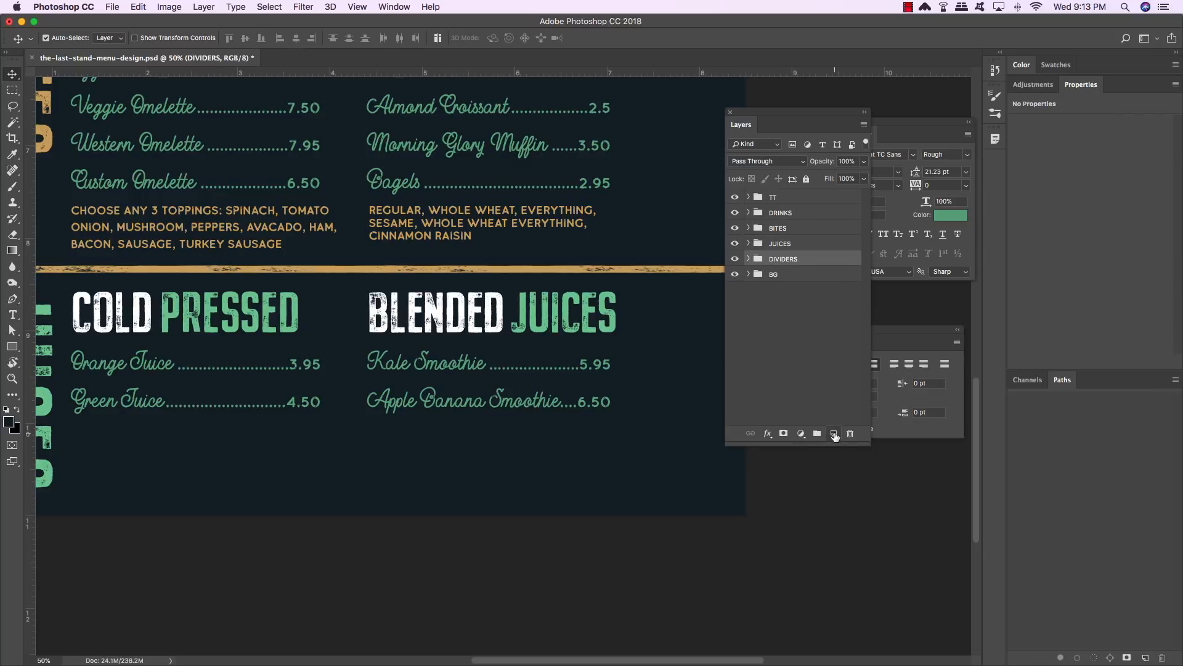
pyautogui.click(834, 433)
pyautogui.moveTo(344, 412); pyautogui.dragTo(439, 407)
pyautogui.press('t')
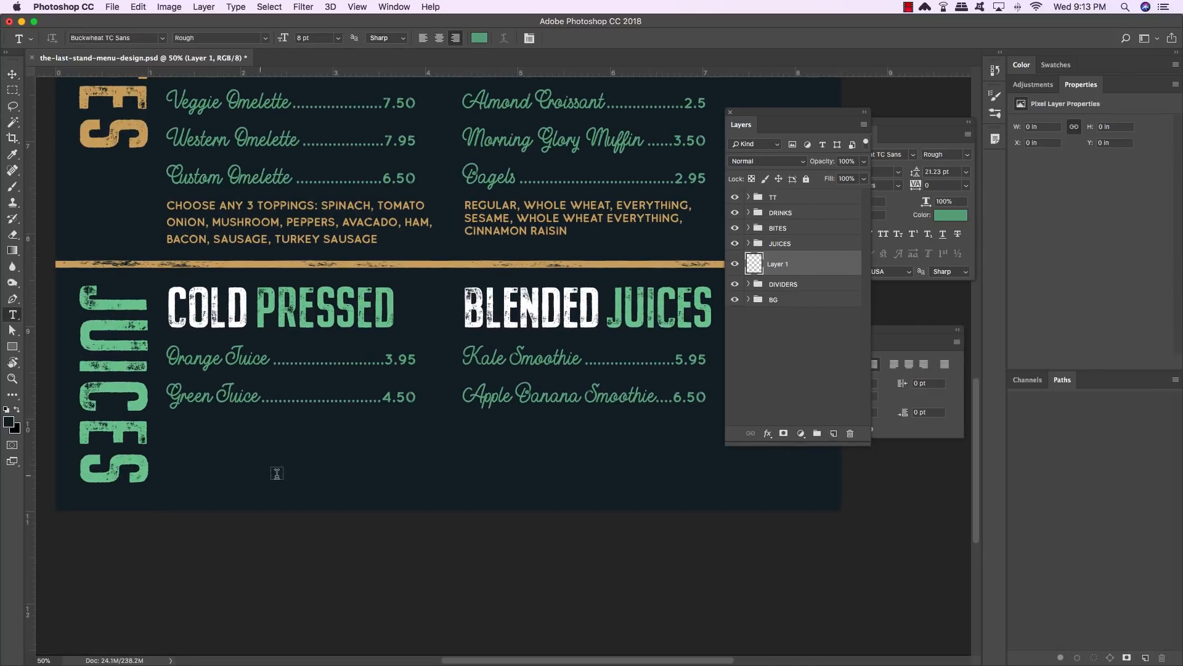
pyautogui.click(285, 461)
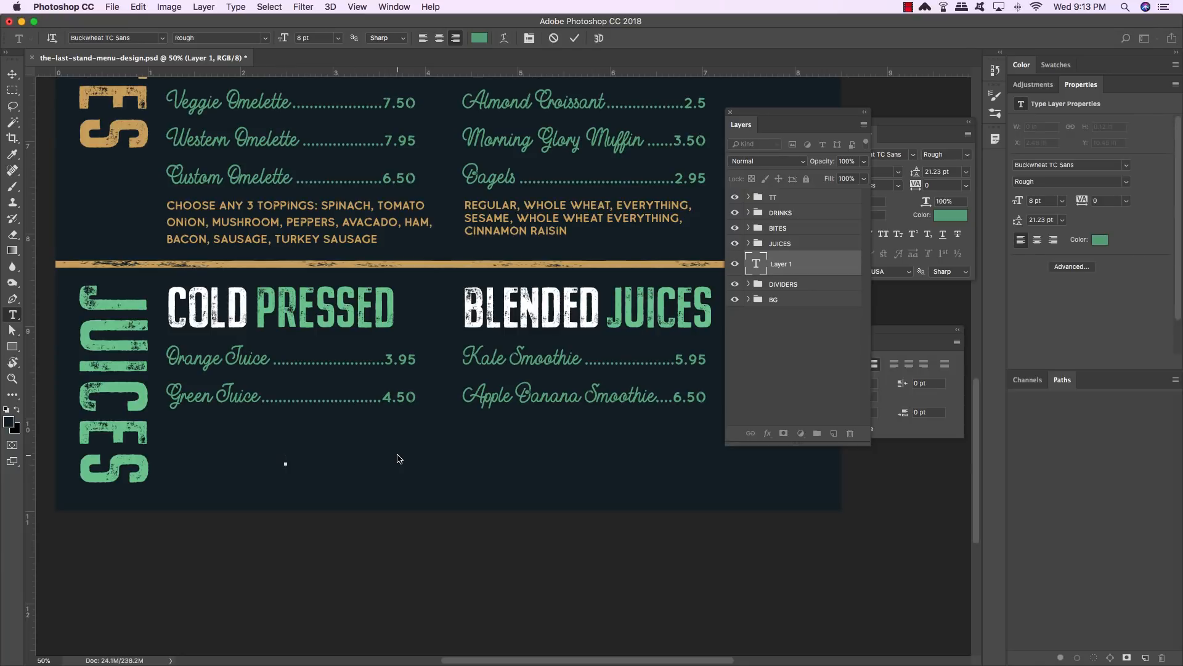
pyautogui.write('C')
pyautogui.write('24 OR')
pyautogui.write('CHARD AVE')
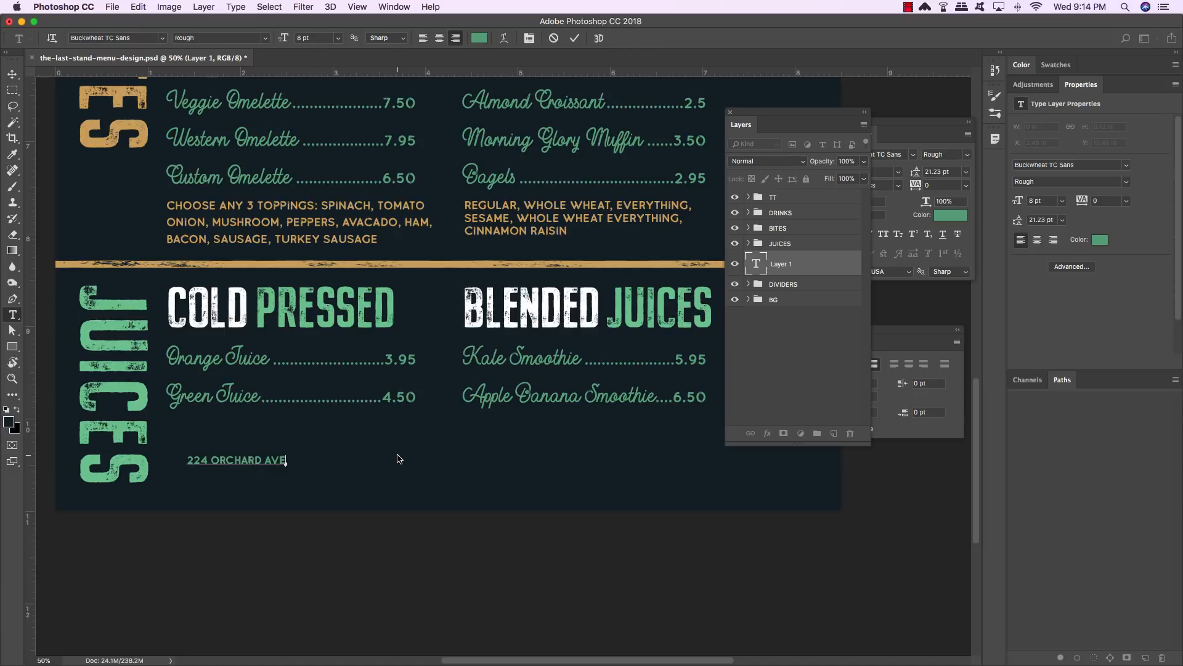
pyautogui.write(', BROO')
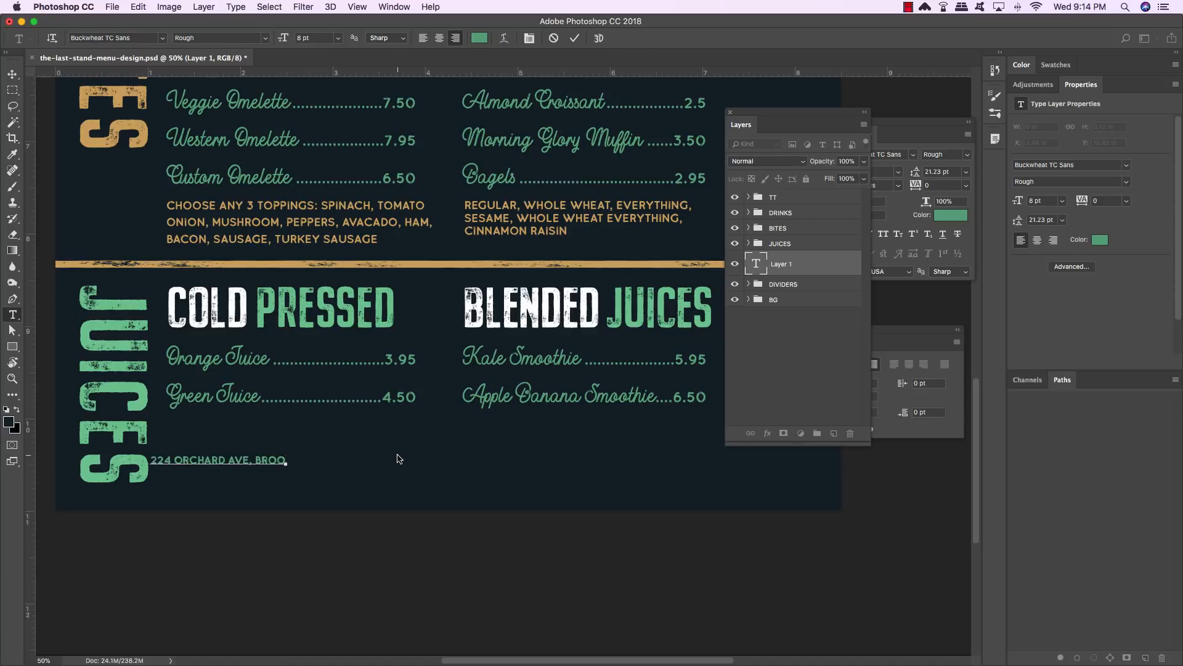
pyautogui.write('KLYN N')
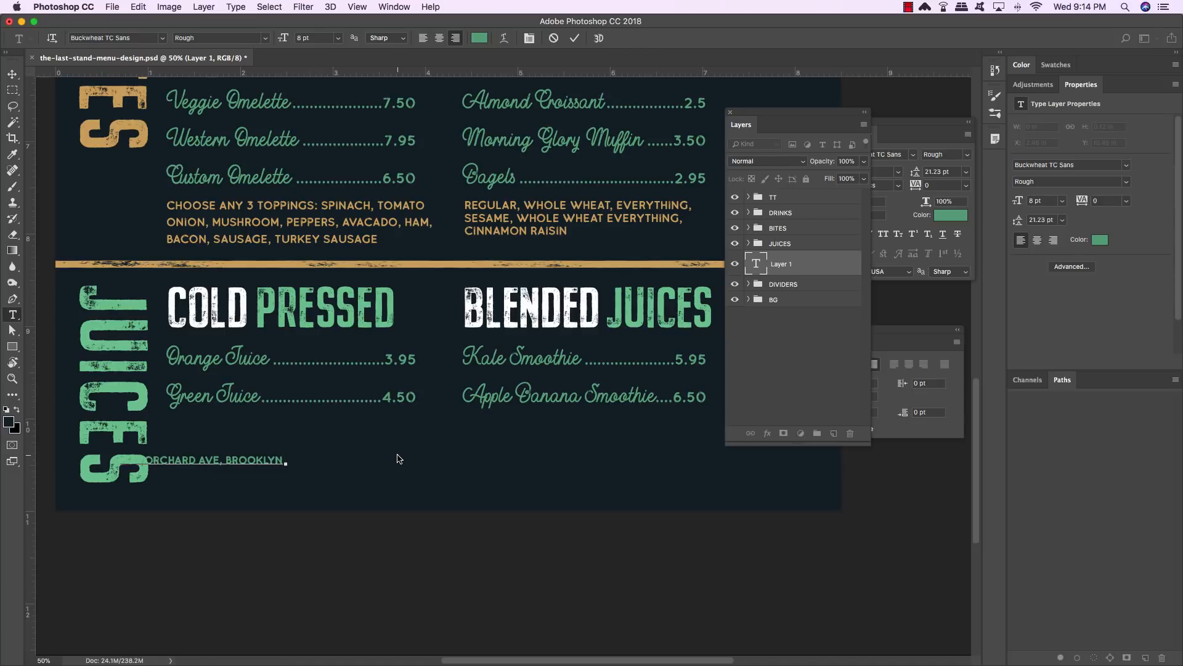
pyautogui.press('BackSpace')
pyautogui.press('BackSpace')
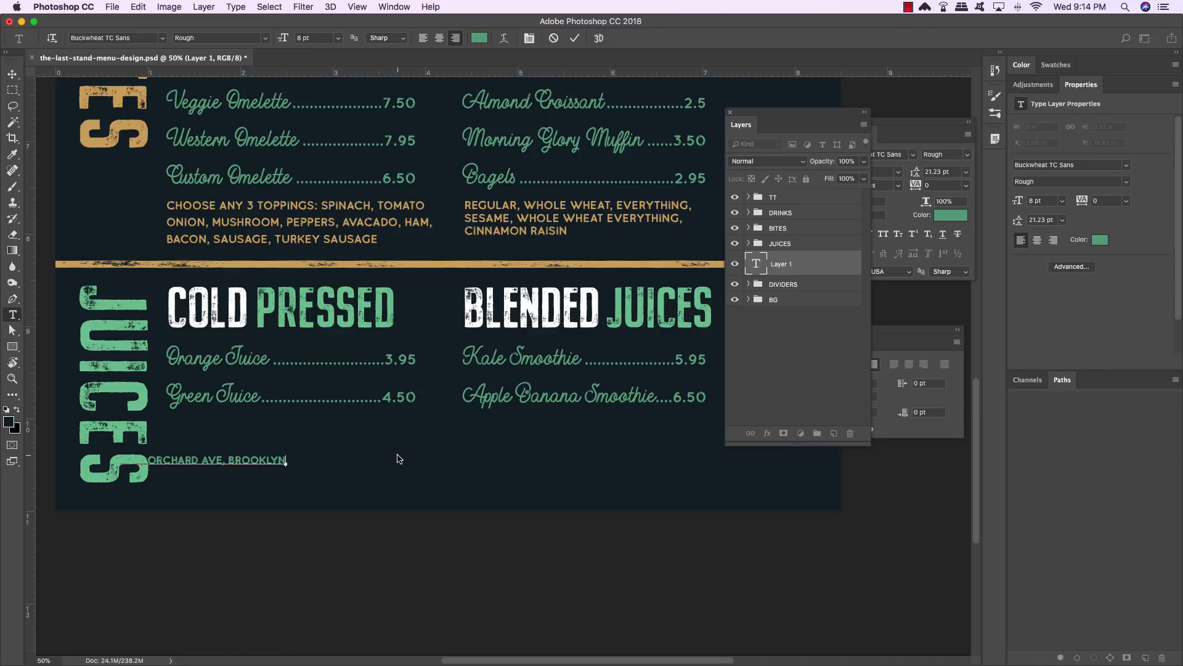
pyautogui.write(', NY')
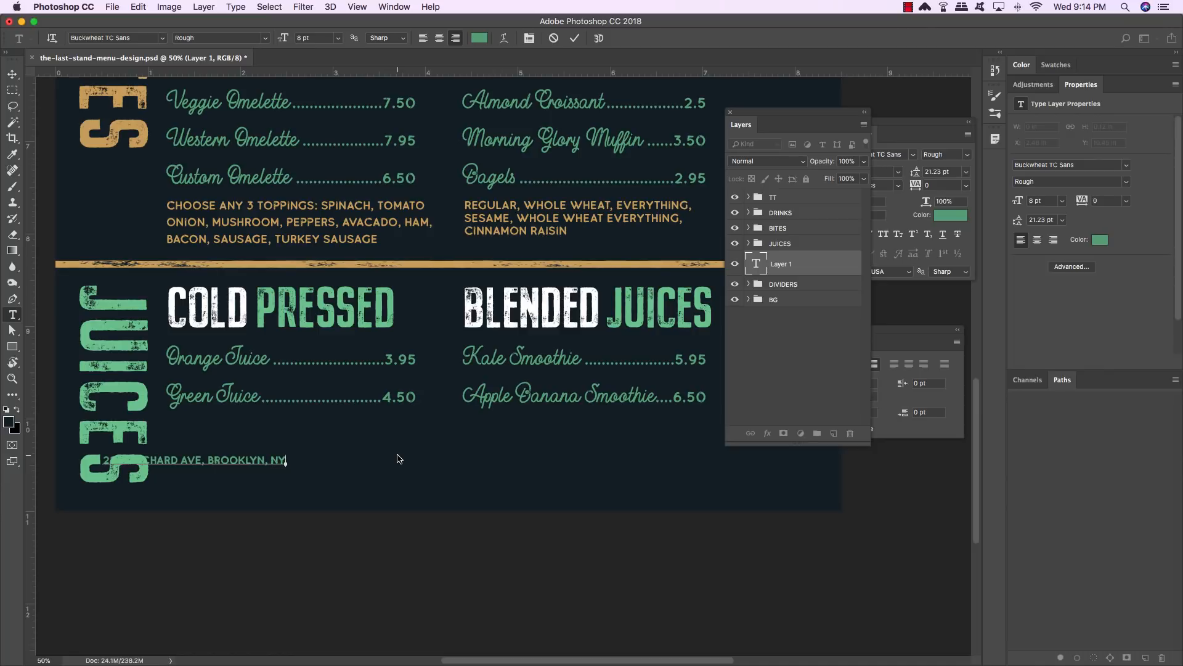
pyautogui.write(' 10027')
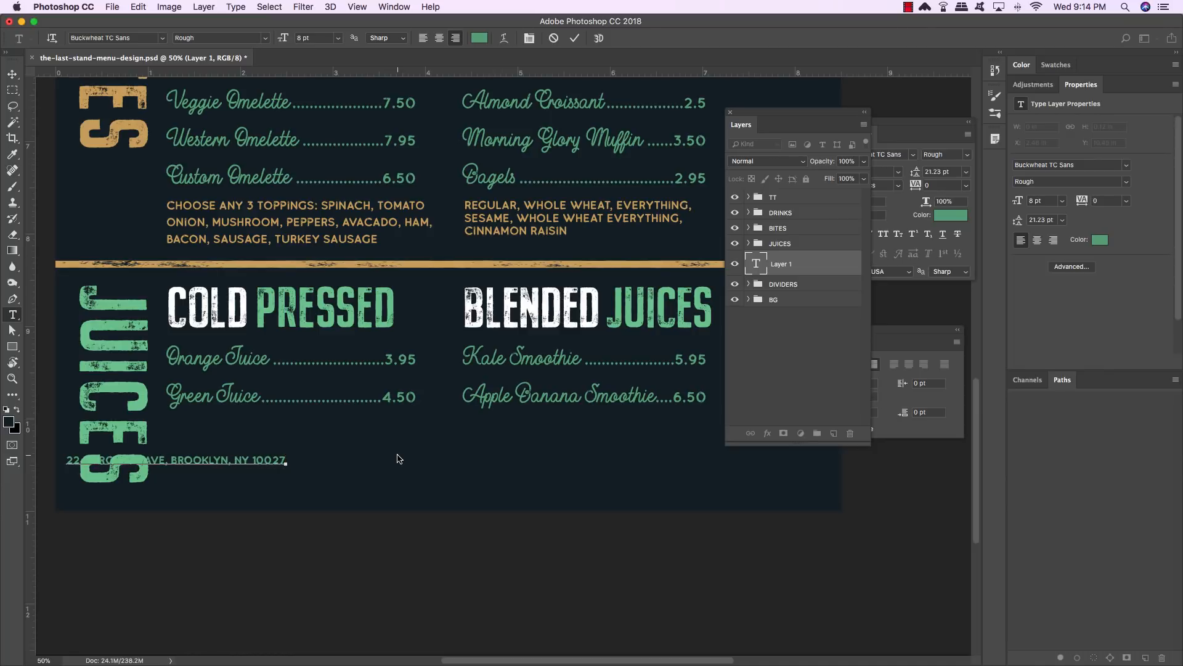
# - Select all the address text and set its color to #CDA86A
pyautogui.press('super+a')
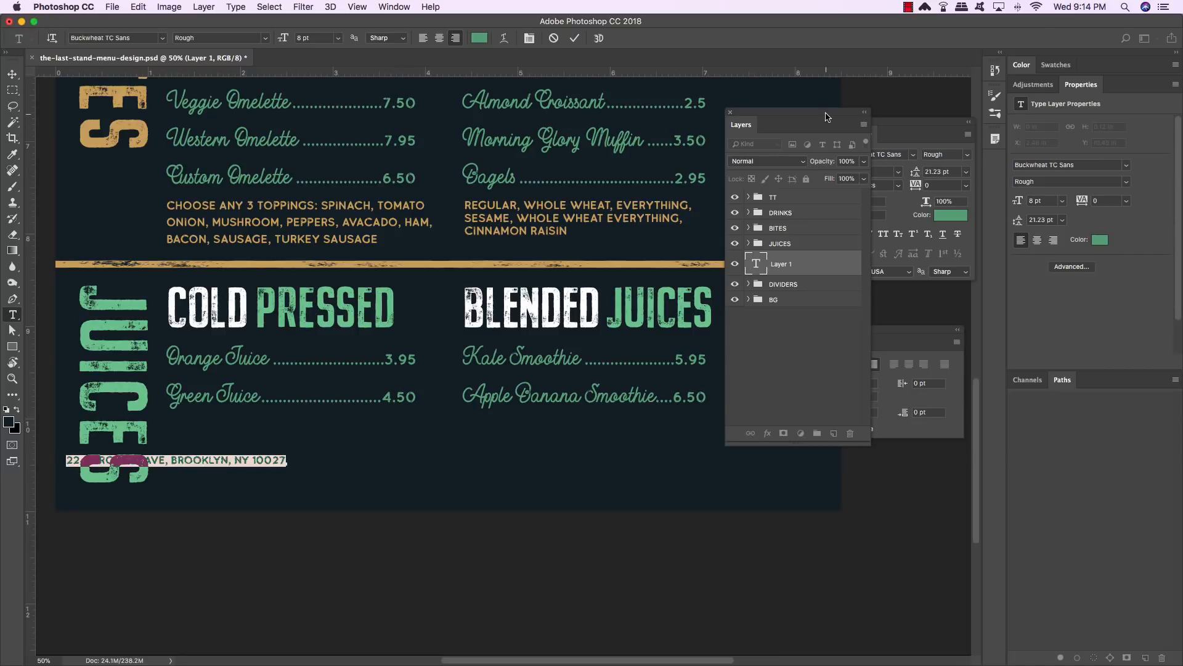
pyautogui.moveTo(826, 117); pyautogui.dragTo(719, 115)
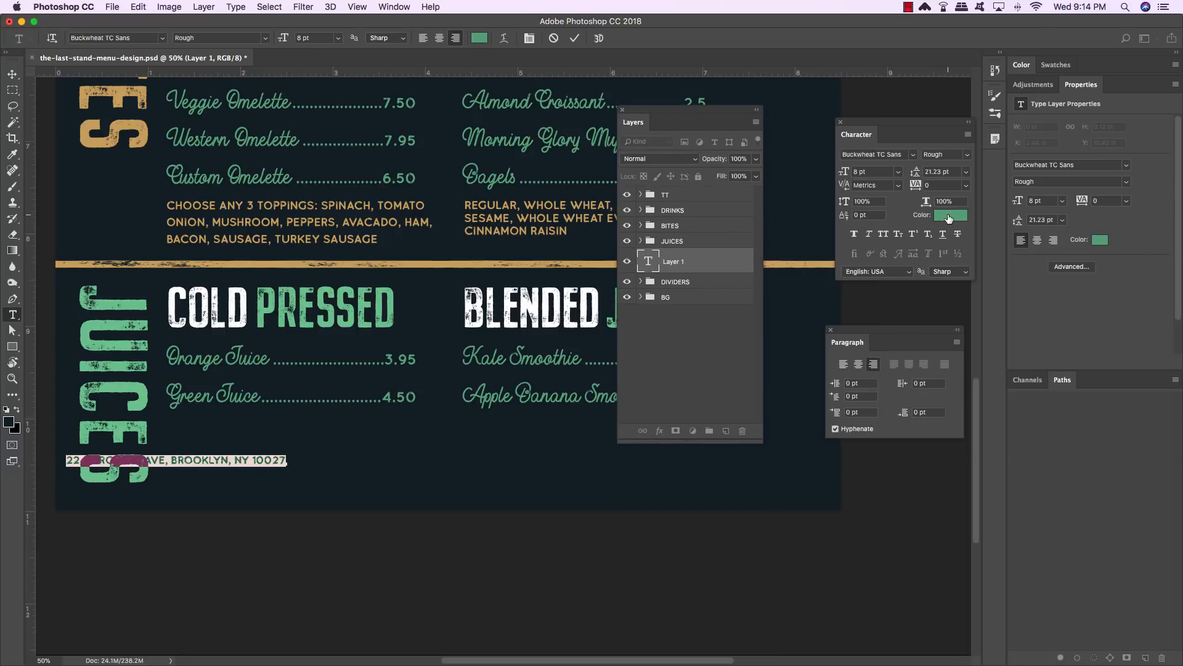
pyautogui.click(949, 218)
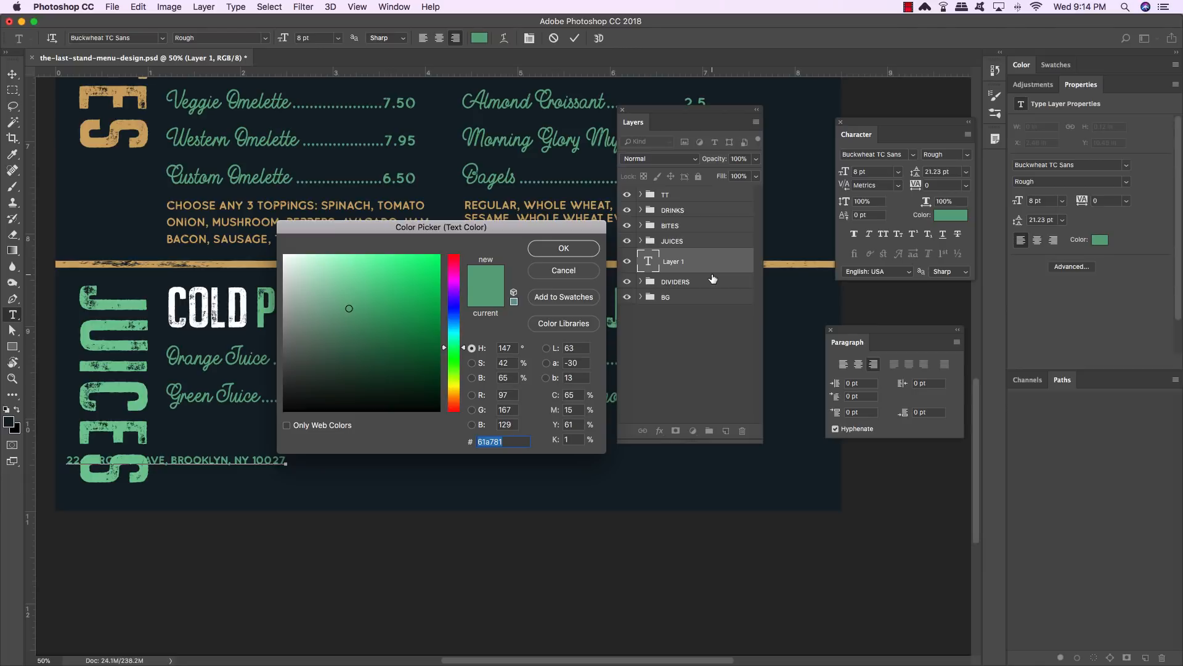
pyautogui.write('CDA')
pyautogui.write('86A')
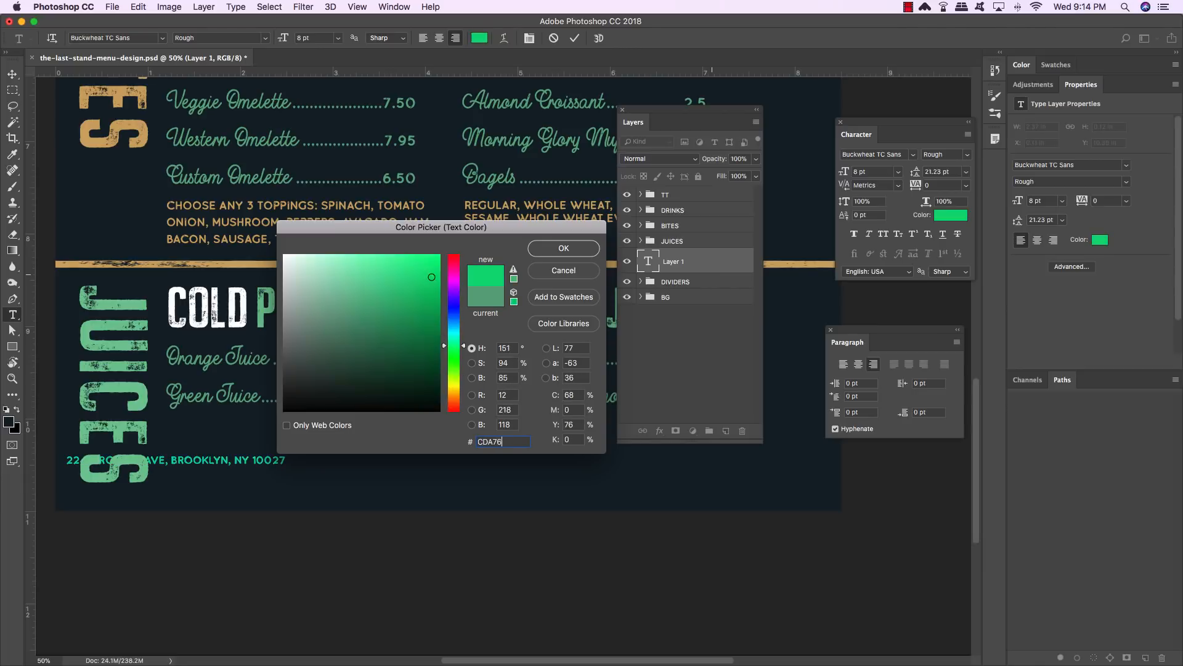
pyautogui.press('Return')
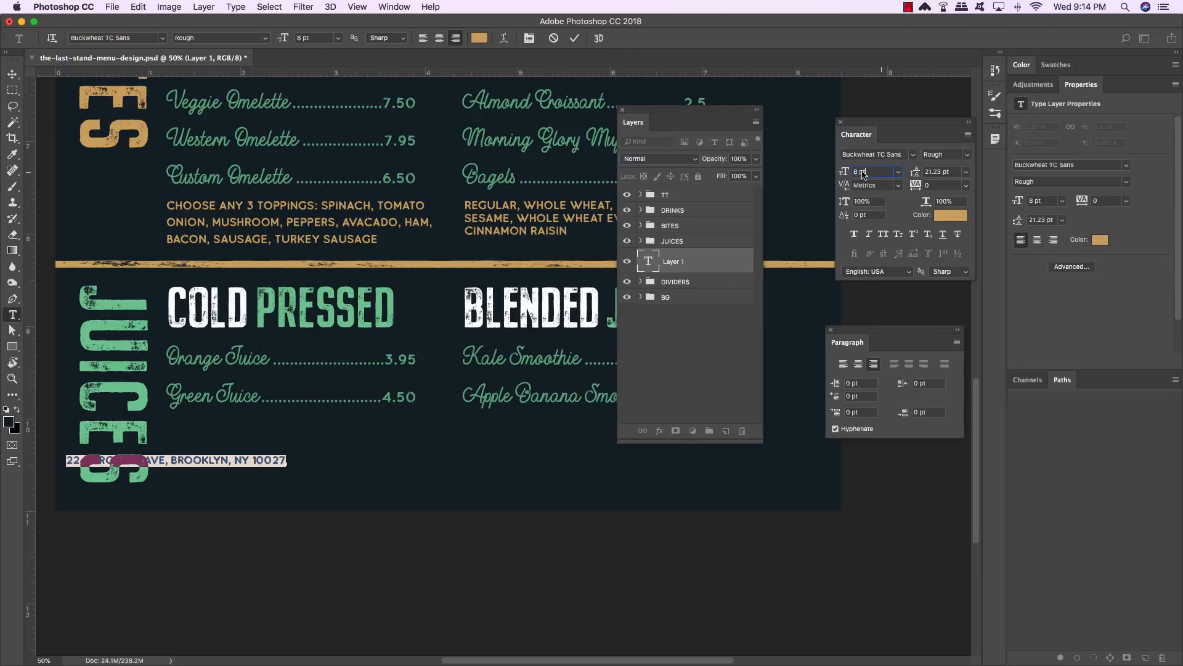
# - Set the address text size to 9.35 pt
pyautogui.moveTo(863, 171); pyautogui.dragTo(804, 165)
pyautogui.hscroll(-1, 804, 165)
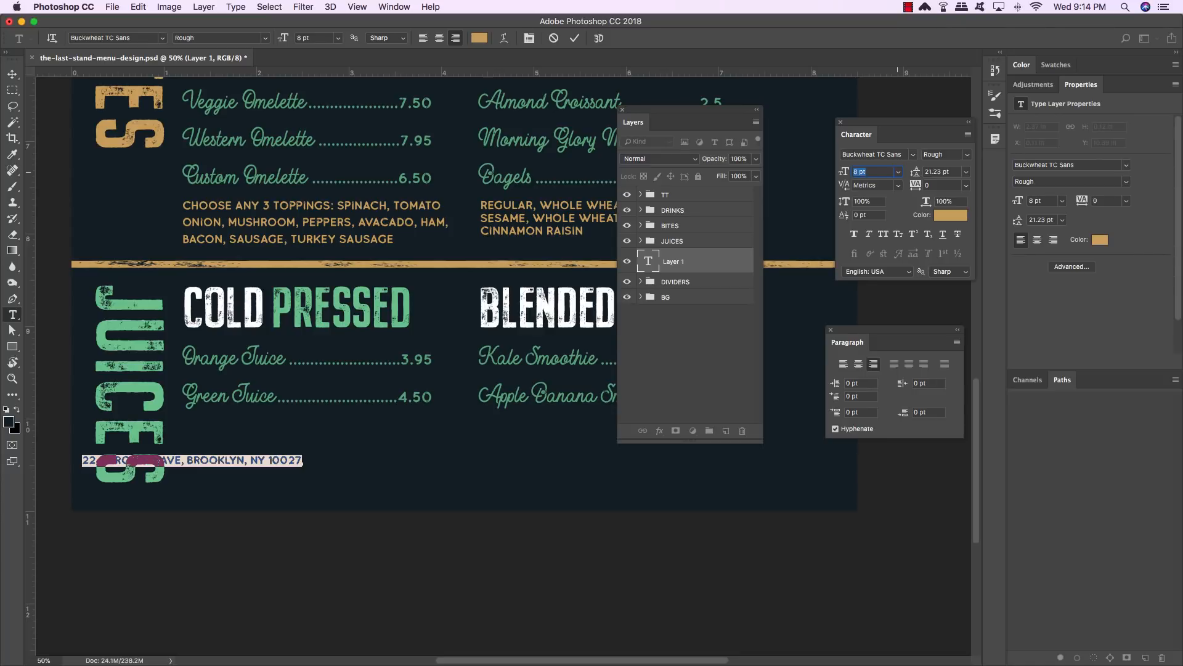
pyautogui.write('9.35')
pyautogui.press('Return')
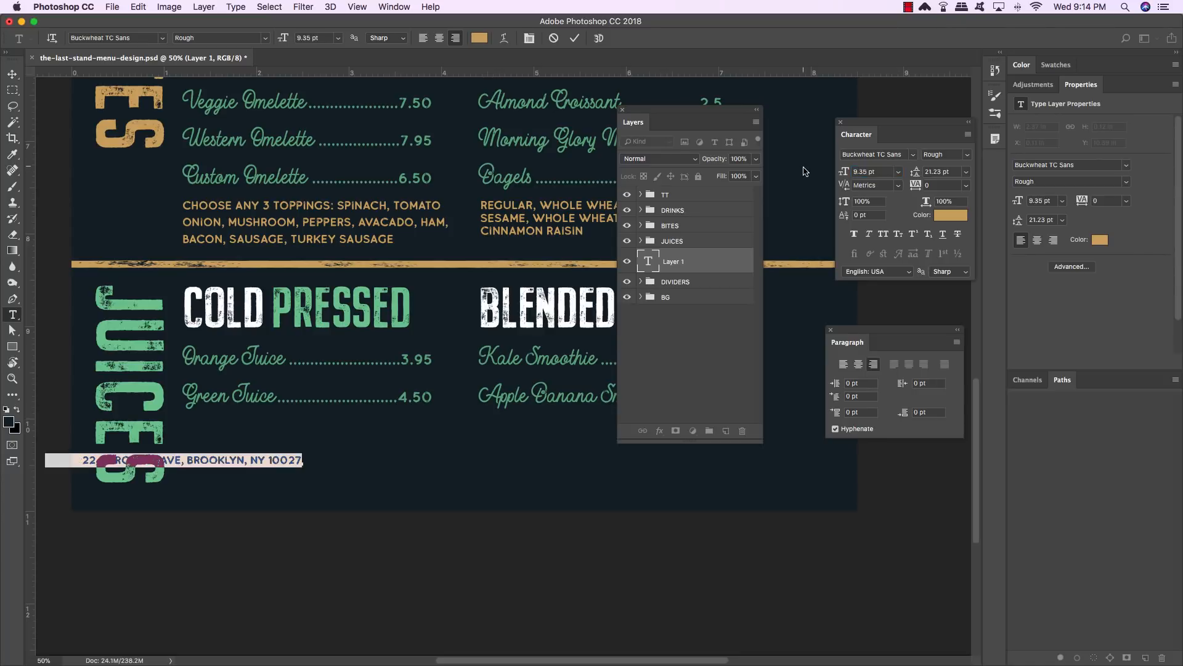
# - Set the address text tracking to 440
pyautogui.click(912, 186)
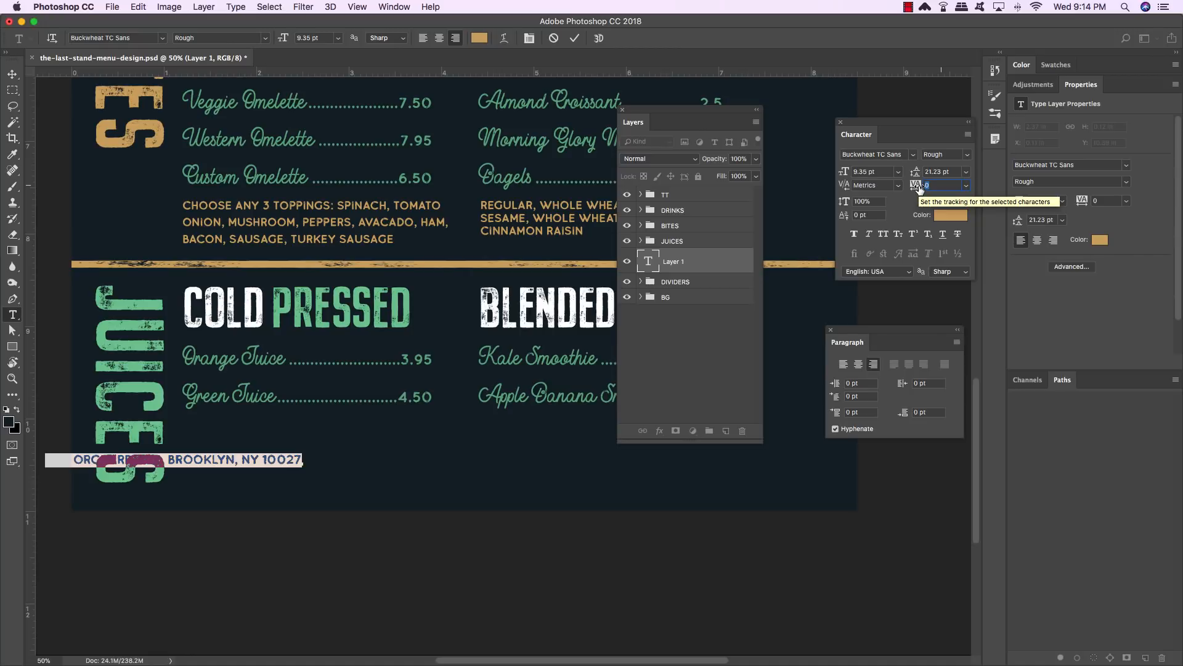
pyautogui.write('44')
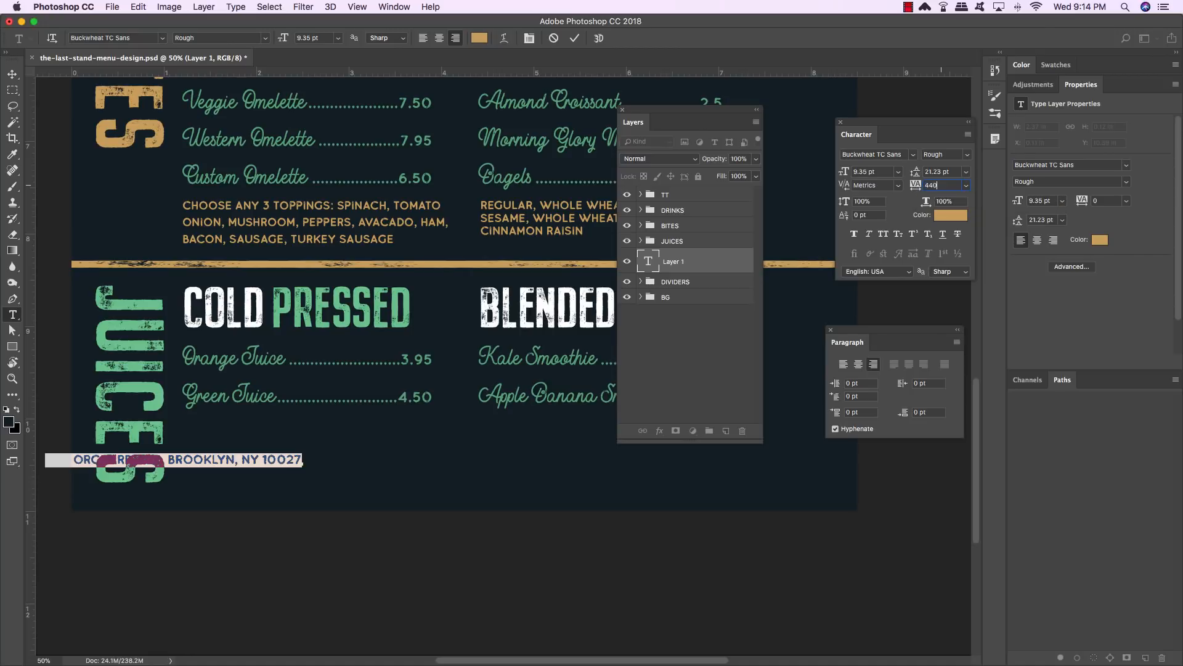
pyautogui.write('0')
pyautogui.press('Return')
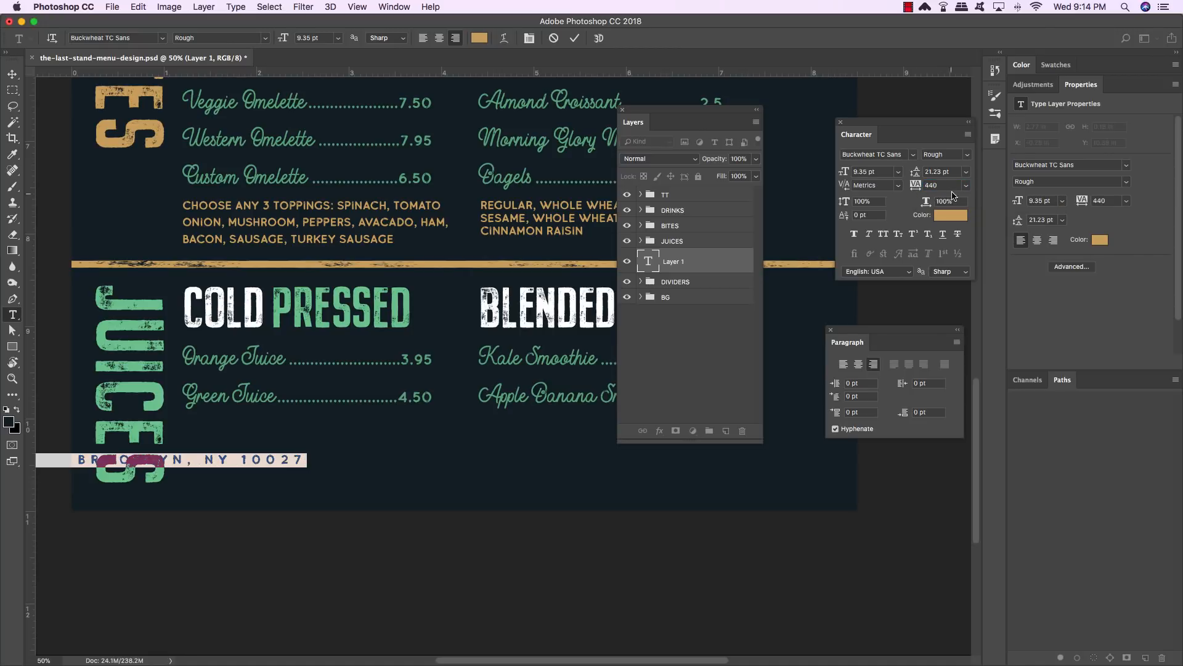
# - Free-transform the address line and move it right so it sits centered under the juice sections
pyautogui.click(13, 74)
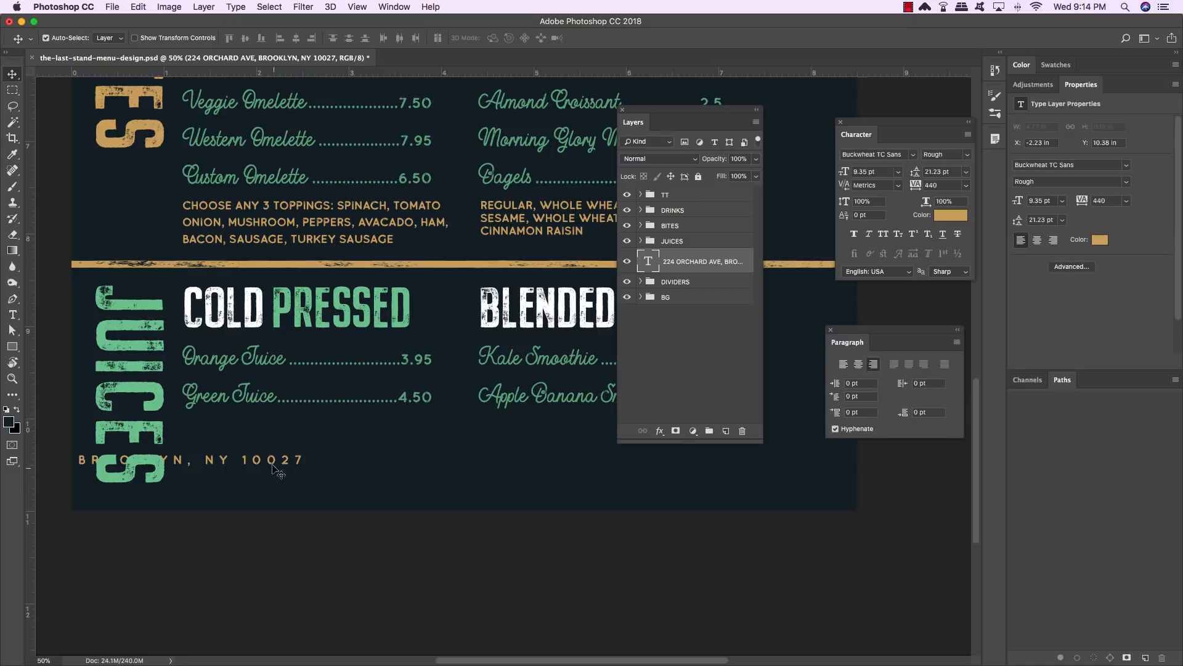
pyautogui.press('super+t')
pyautogui.moveTo(269, 464); pyautogui.dragTo(613, 473)
pyautogui.press('Return')
# - Dock the Layers panel at the side, move the Character panel aside and close the Paragraph panel
pyautogui.press('super+0')
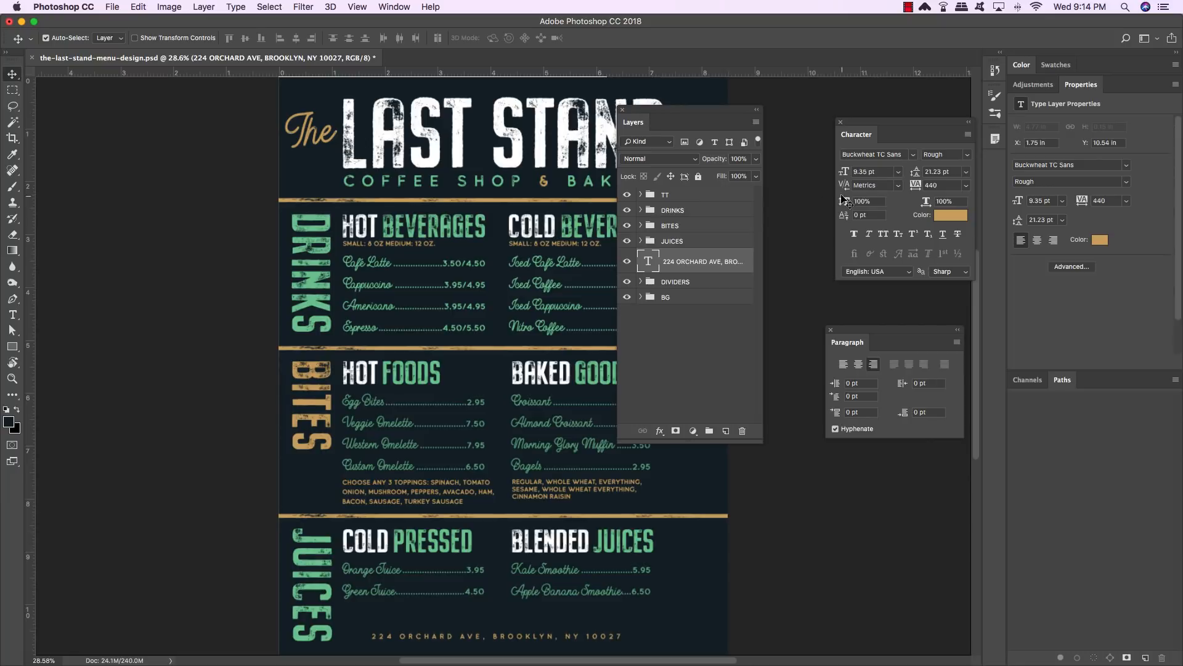
pyautogui.moveTo(666, 110); pyautogui.dragTo(1123, 175)
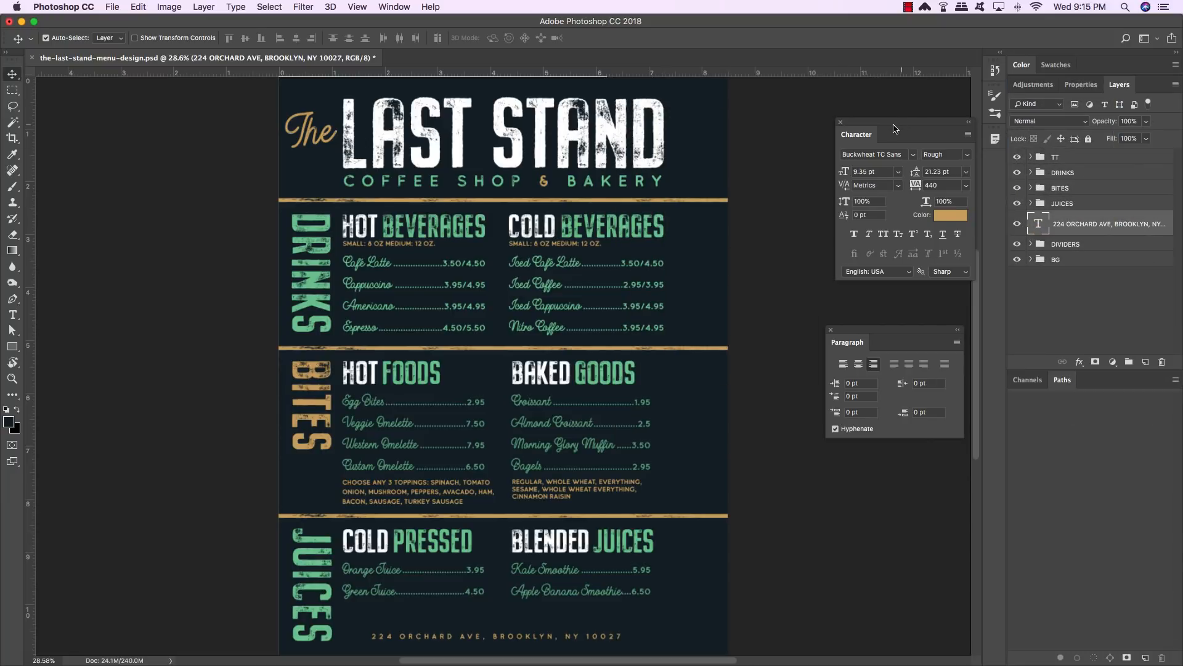
pyautogui.moveTo(896, 128); pyautogui.dragTo(823, 127)
pyautogui.click(829, 330)
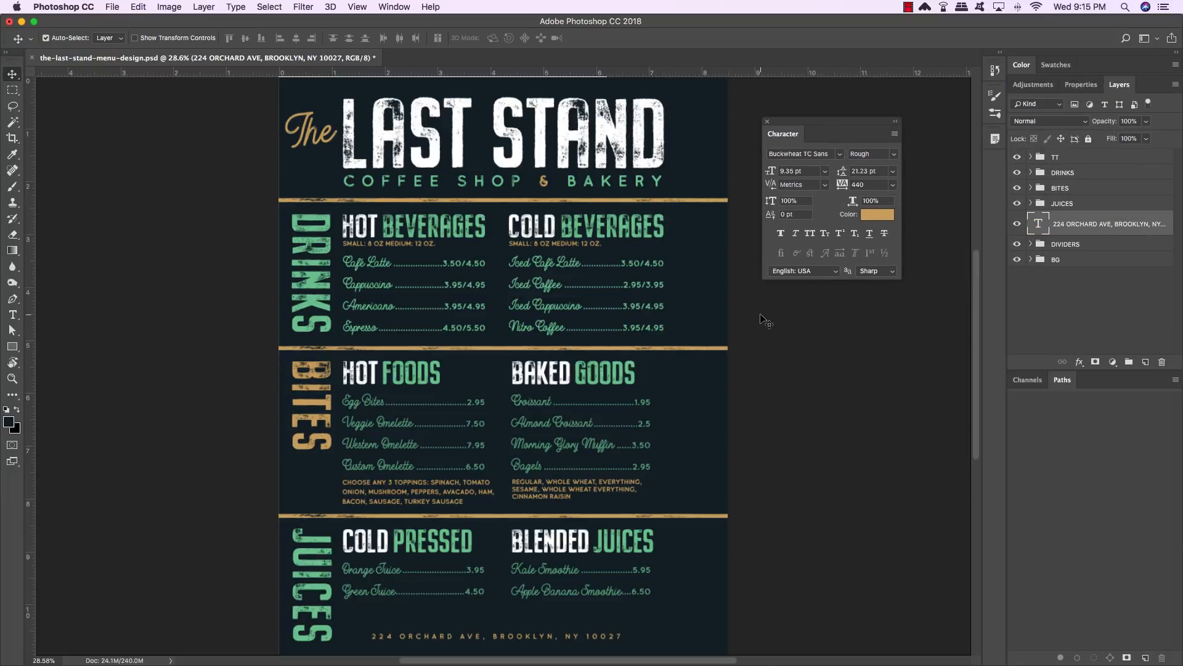
# - Show guides and remove the two guides at the menu's left edge
pyautogui.press('super+semicolon')
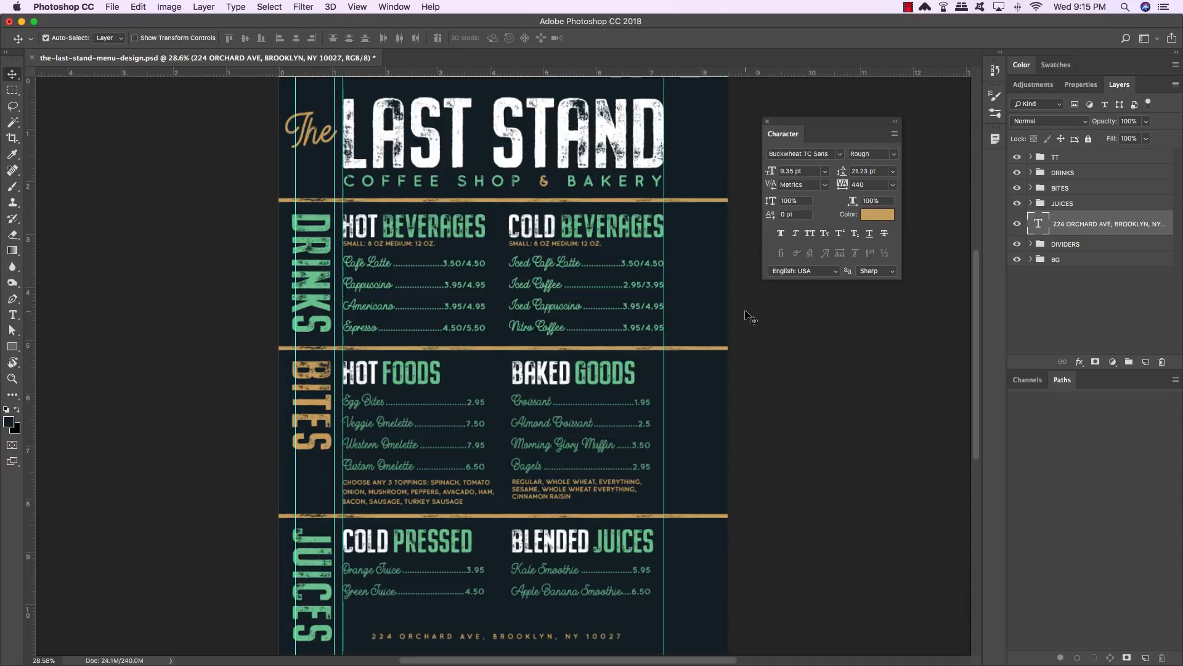
pyautogui.moveTo(334, 224); pyautogui.dragTo(7, 230)
pyautogui.moveTo(295, 251); pyautogui.dragTo(9, 246)
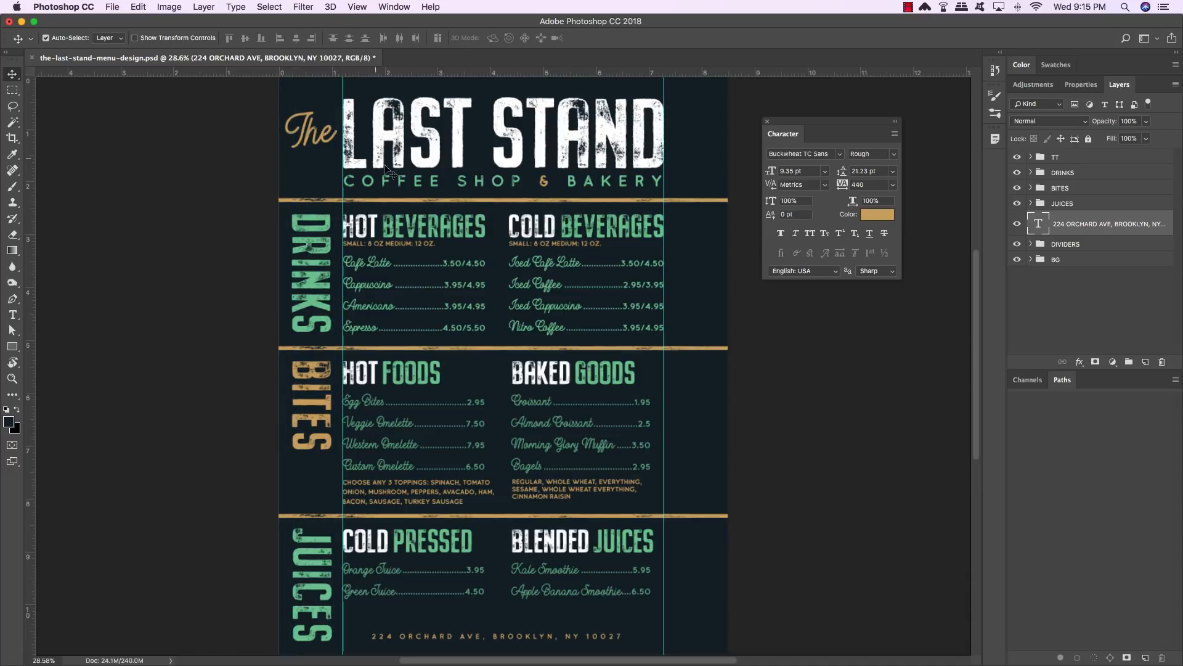
# - Add a horizontal guide near the menu's bottom edge, nudge the address line down to it, and hide the guides
pyautogui.hotkey('shift', 'Right')
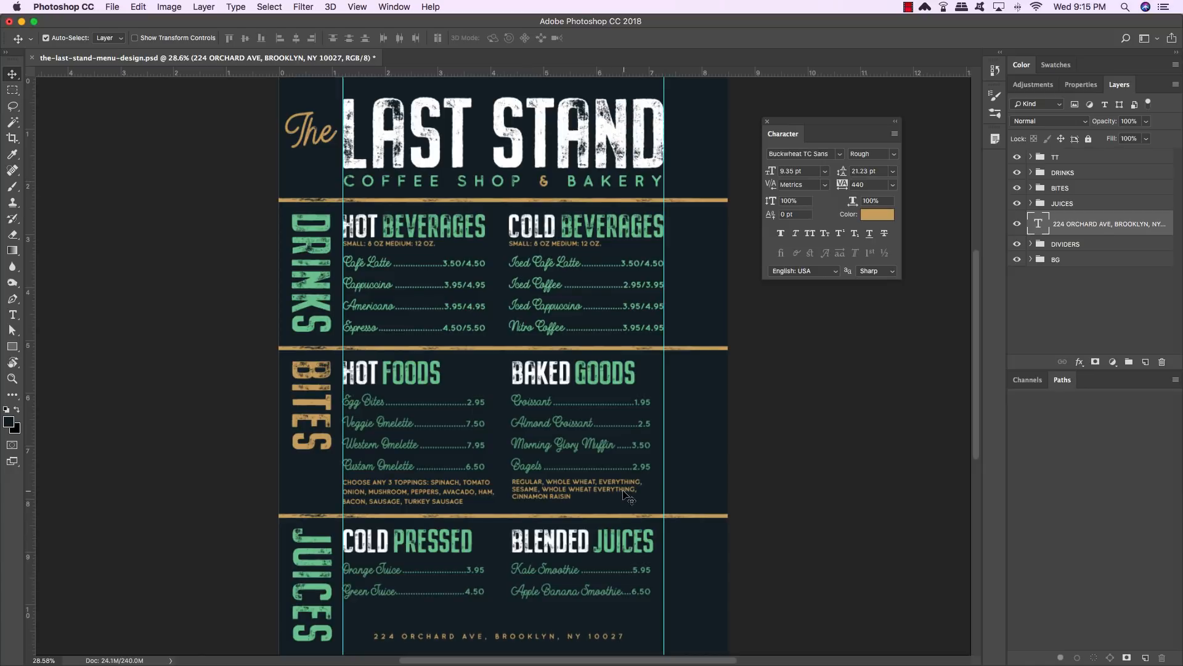
pyautogui.press('Down')
pyautogui.moveTo(495, 72); pyautogui.dragTo(463, 589)
pyautogui.moveTo(478, 649); pyautogui.dragTo(480, 641)
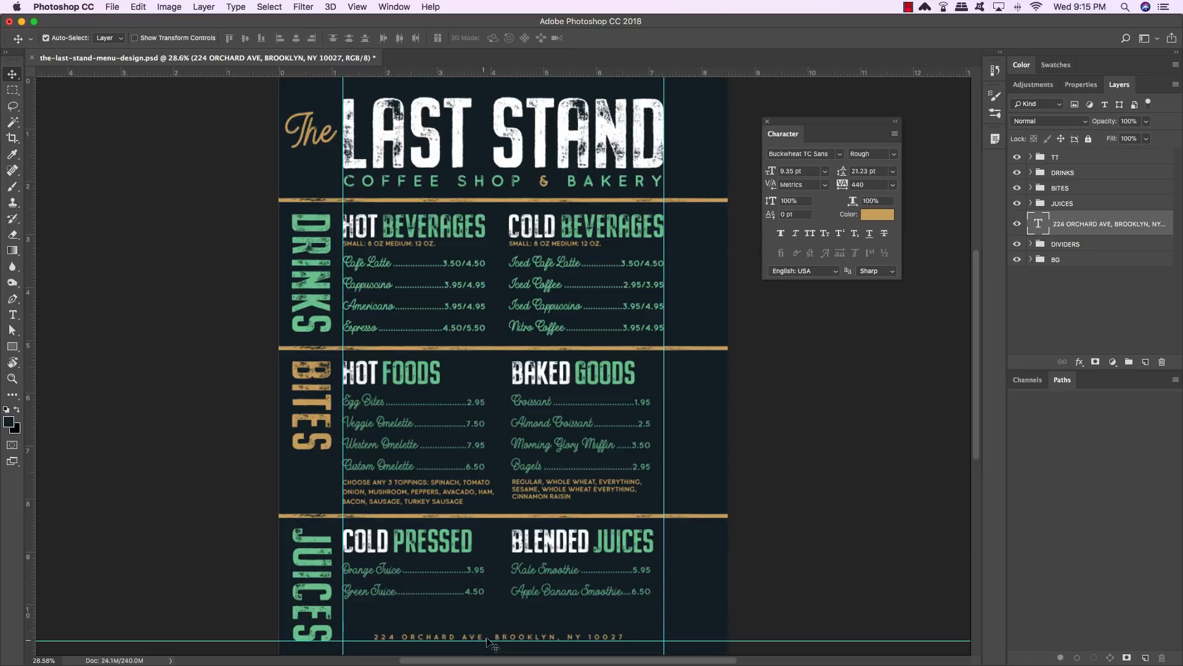
pyautogui.press('Down')
pyautogui.press('Down')
pyautogui.press('super+semicolon')
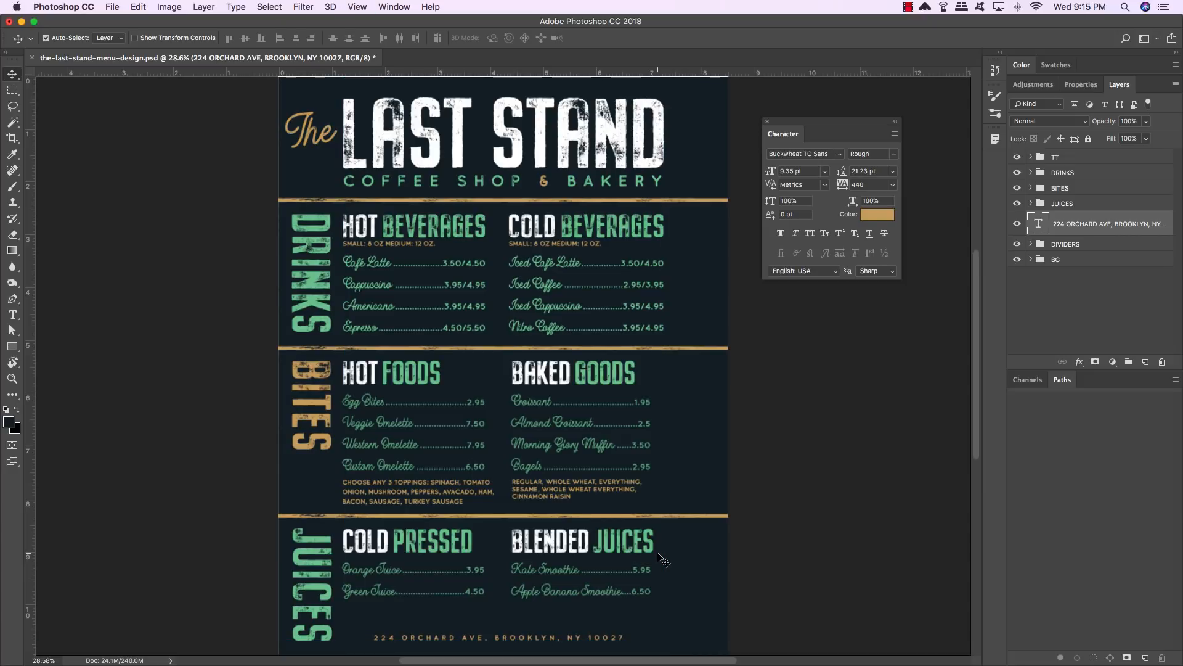
# - Save the menu document
pyautogui.press('super+s')
pyautogui.hscroll(1, 754, 125)
pyautogui.click(767, 122)
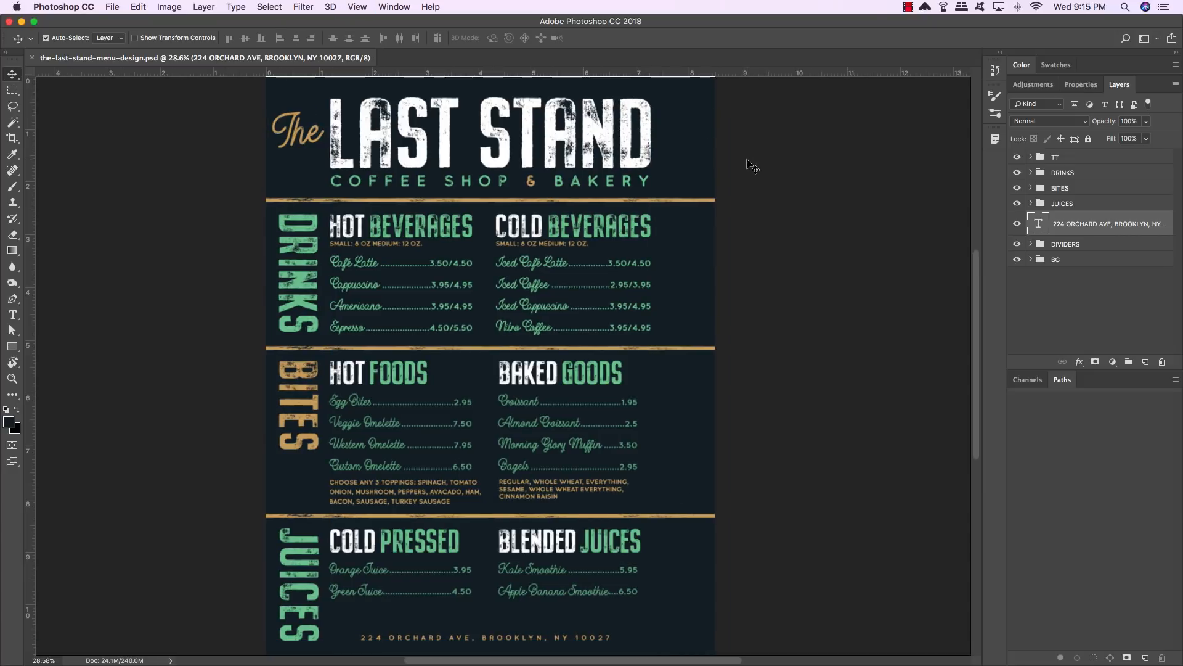